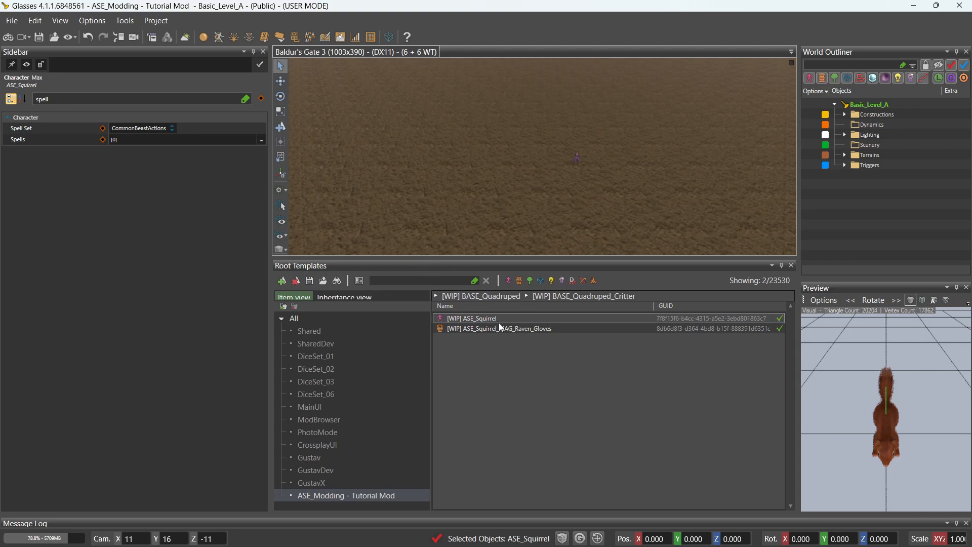
Filter properties by 'spel' and change ASE_Squirrel's Spell Set from CommonBeastActions to CommonNPCActions.
{"action": "double_click", "coordinate": [105, 95]}
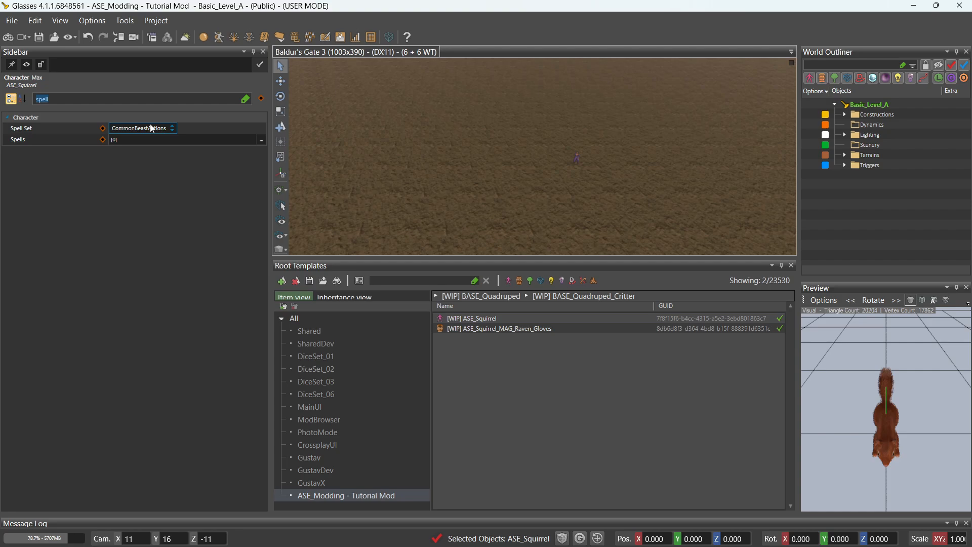
{"action": "type", "text": "spe"}
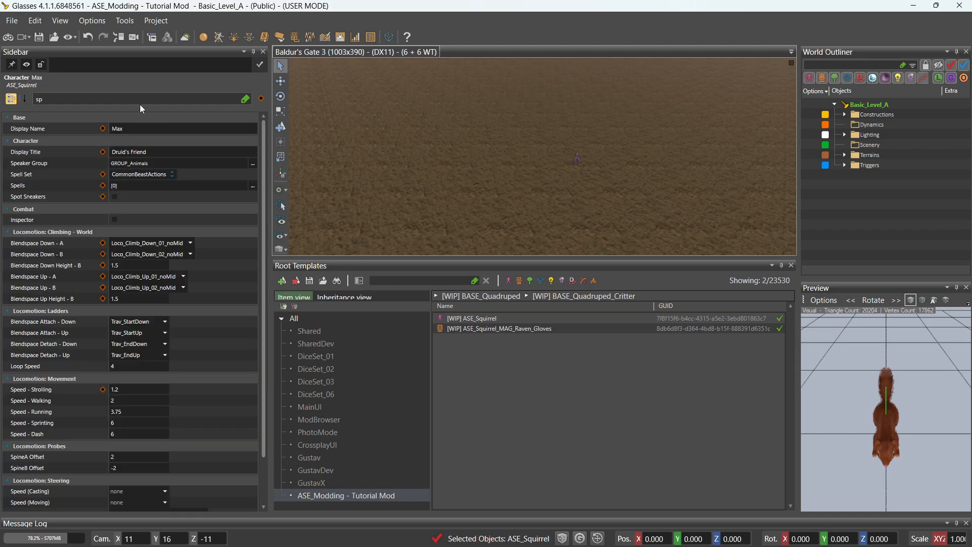
{"action": "type", "text": "ll"}
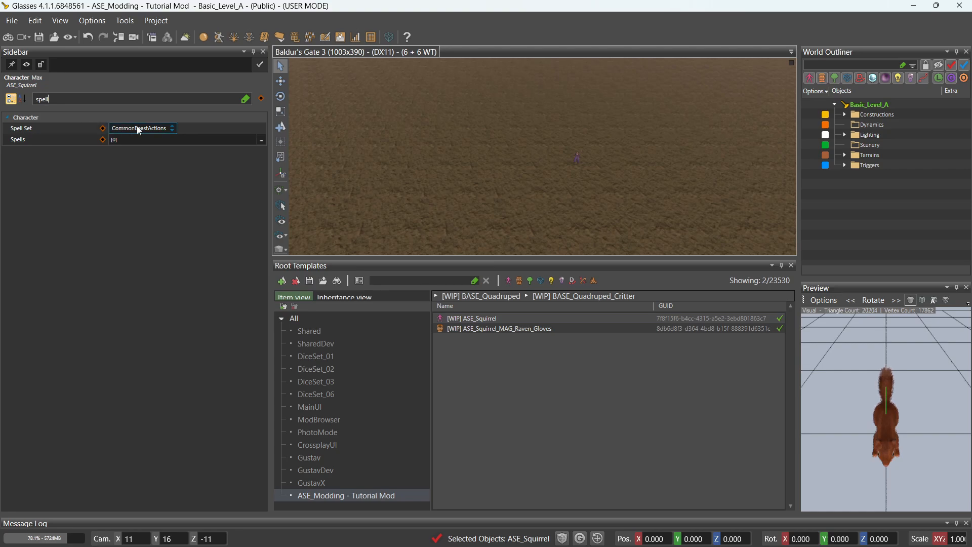
{"action": "left_click", "coordinate": [168, 131]}
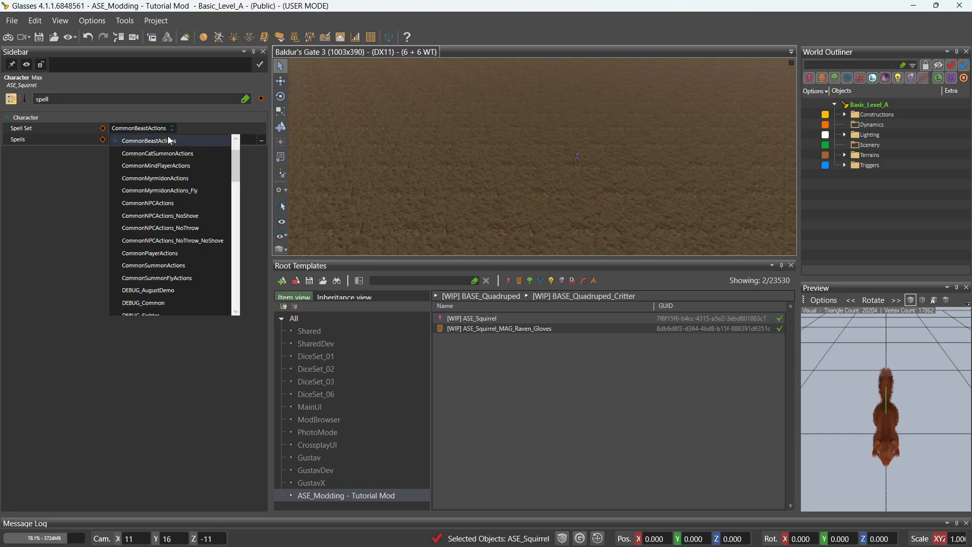
{"action": "scroll", "coordinate": [172, 159], "scroll_direction": "down", "scroll_amount": 10}
{"action": "scroll", "coordinate": [180, 242], "scroll_direction": "up", "scroll_amount": 10}
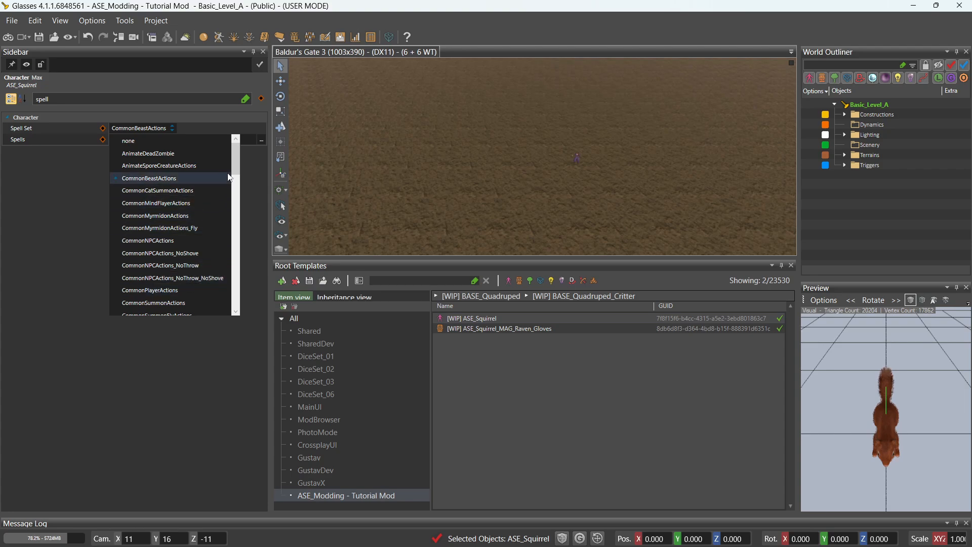
{"action": "left_click", "coordinate": [180, 242]}
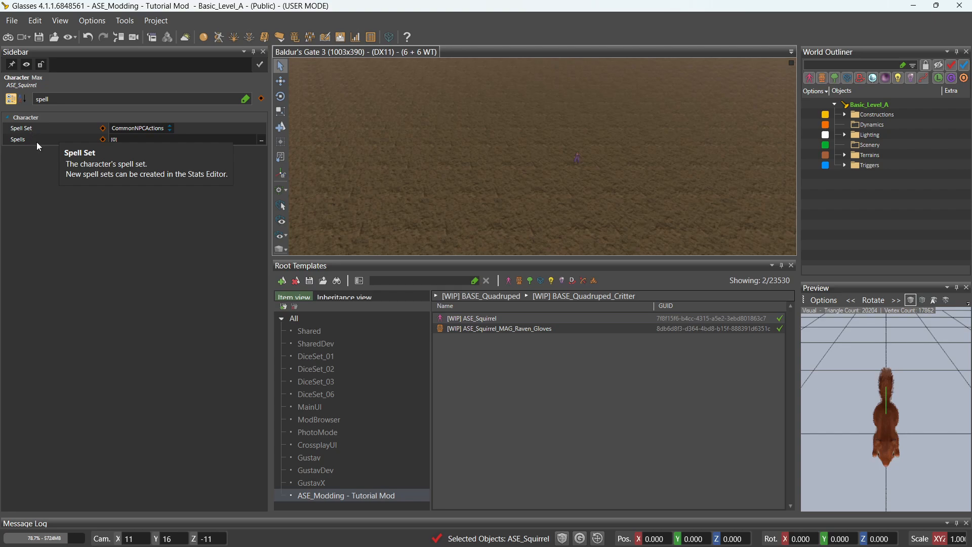
Open the Edit spells dialog from the Spells property and browse the Available spell list.
{"action": "left_click", "coordinate": [263, 143]}
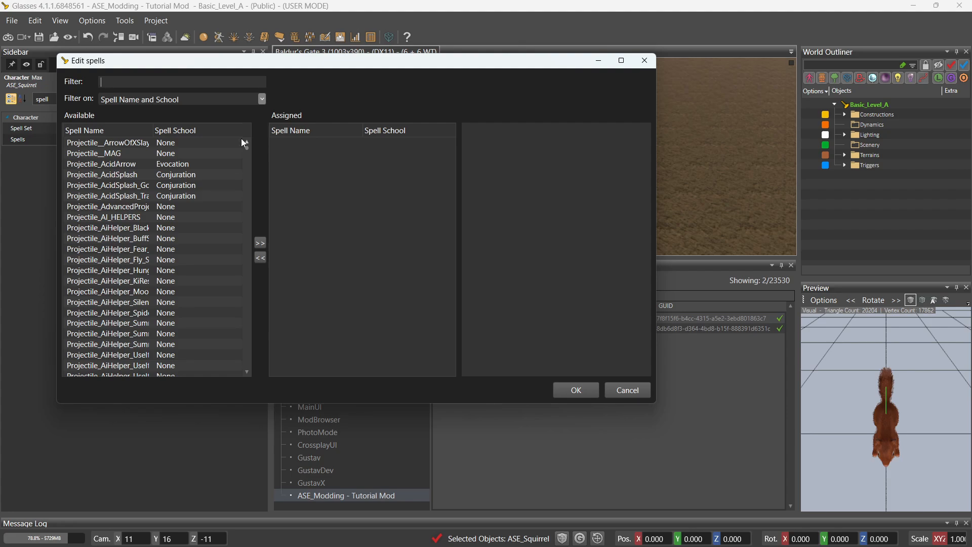
{"action": "scroll", "coordinate": [119, 166], "scroll_direction": "down", "scroll_amount": 20}
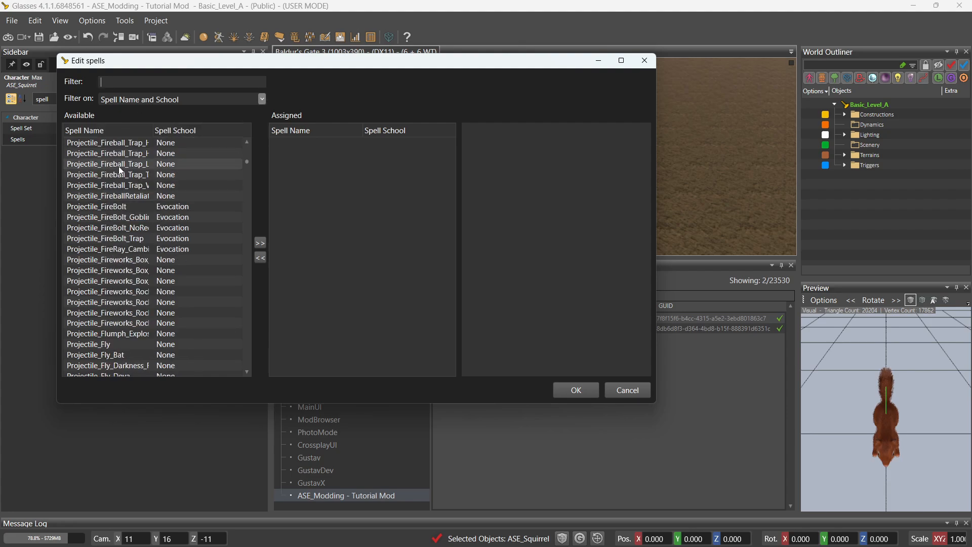
{"action": "scroll", "coordinate": [119, 168], "scroll_direction": "down", "scroll_amount": 20}
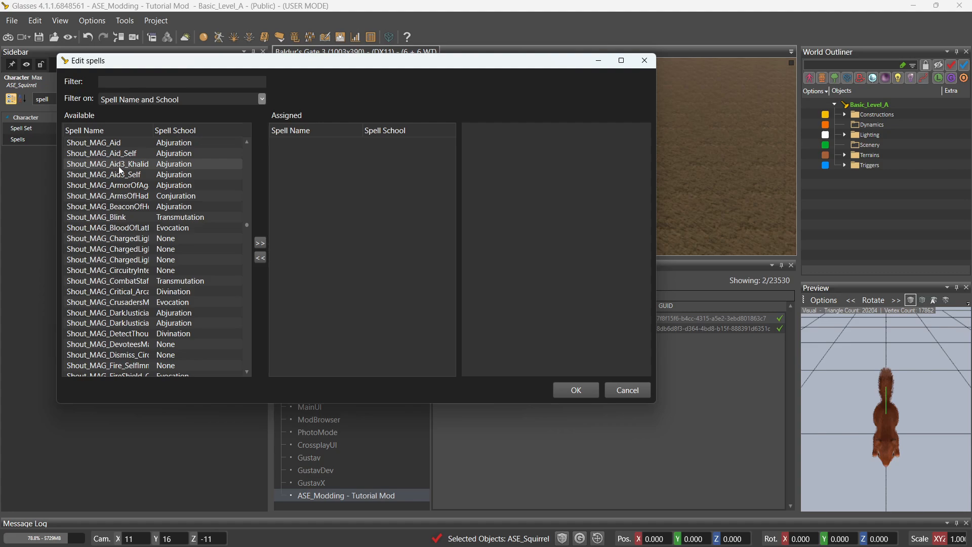
{"action": "scroll", "coordinate": [119, 169], "scroll_direction": "down", "scroll_amount": 20}
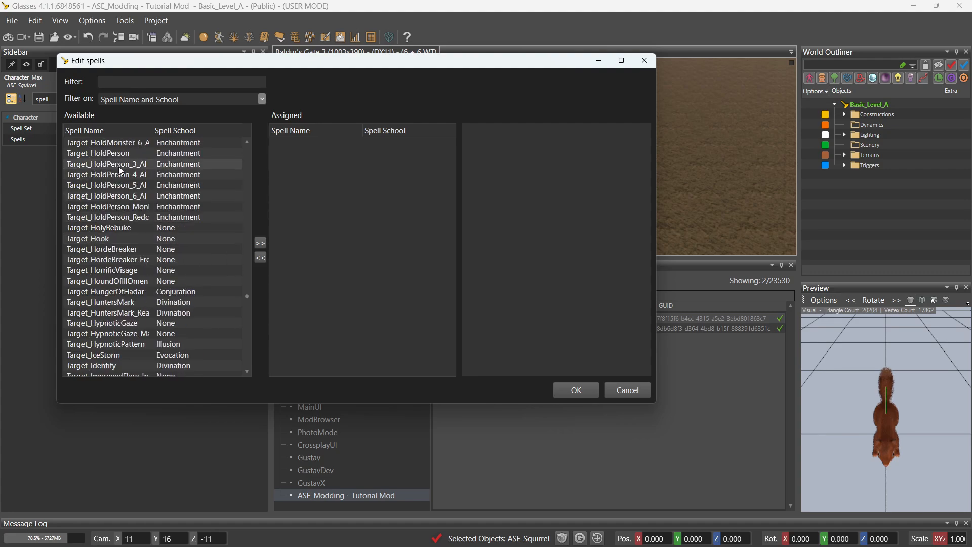
{"action": "scroll", "coordinate": [120, 168], "scroll_direction": "down", "scroll_amount": 20}
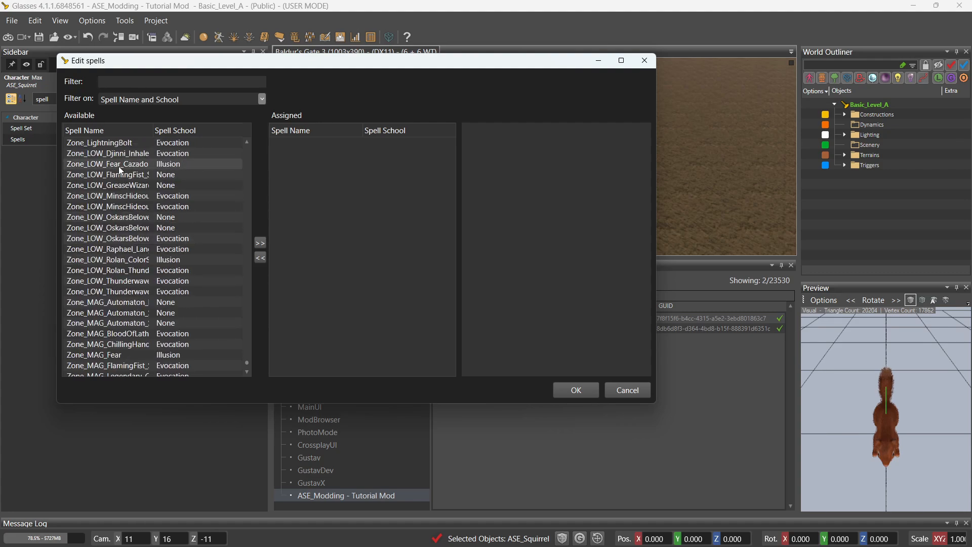
{"action": "scroll", "coordinate": [119, 169], "scroll_direction": "up", "scroll_amount": 20}
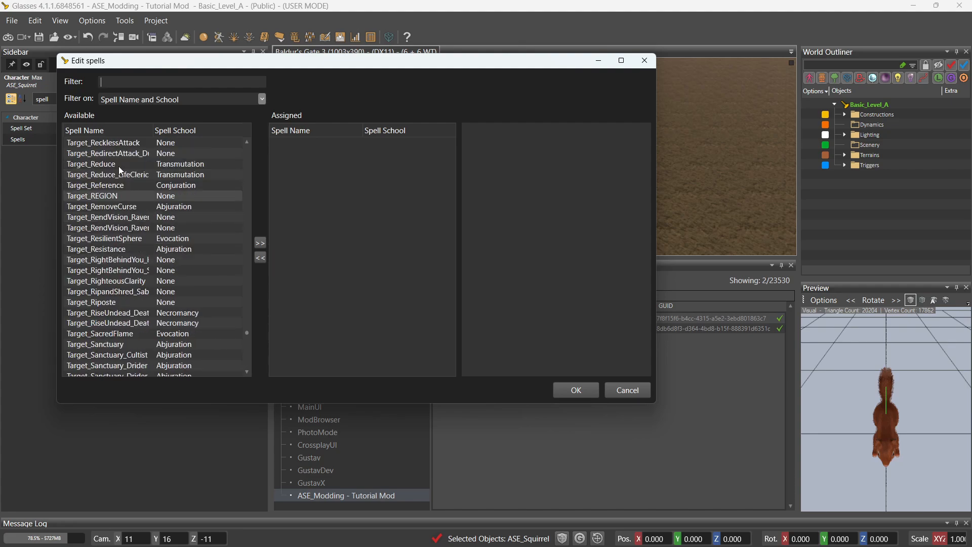
{"action": "scroll", "coordinate": [118, 166], "scroll_direction": "up", "scroll_amount": 20}
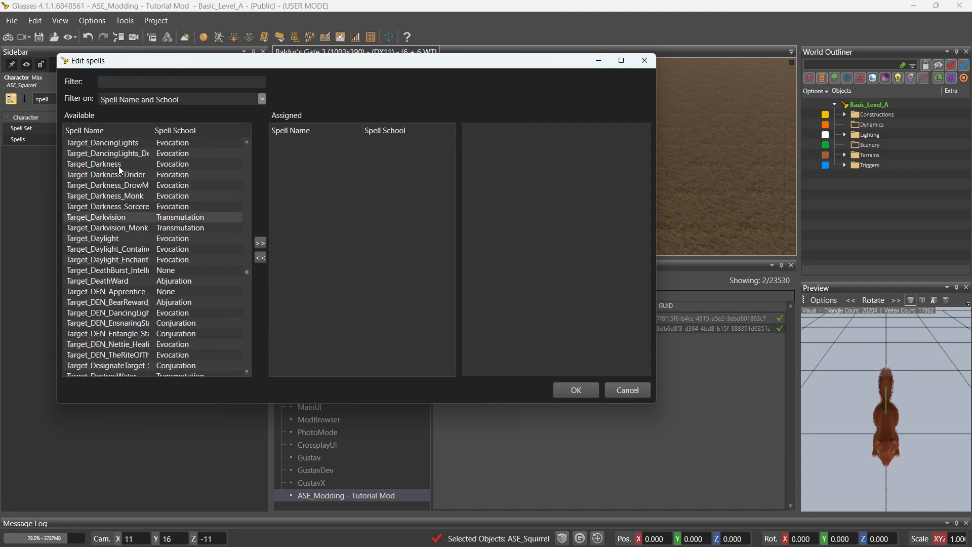
{"action": "scroll", "coordinate": [120, 168], "scroll_direction": "up", "scroll_amount": 20}
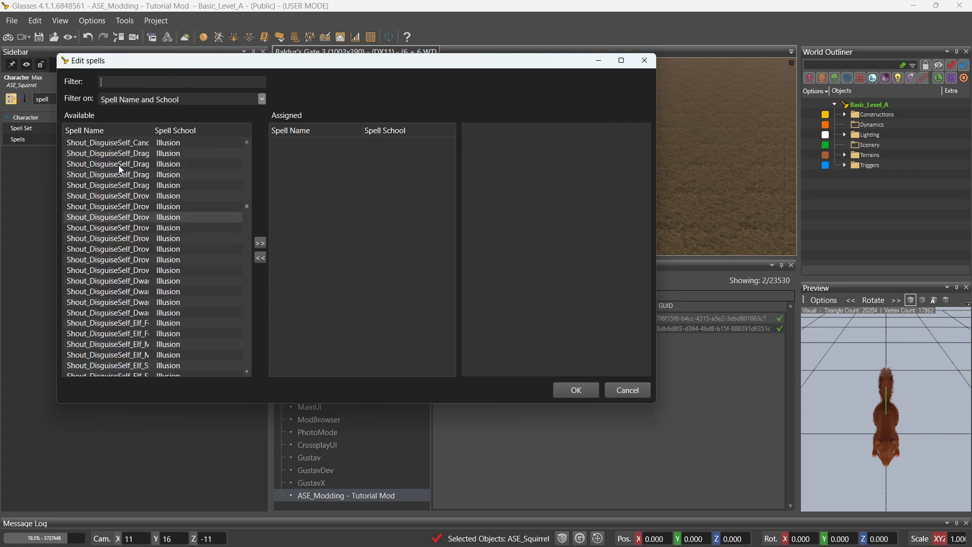
{"action": "scroll", "coordinate": [118, 165], "scroll_direction": "up", "scroll_amount": 15}
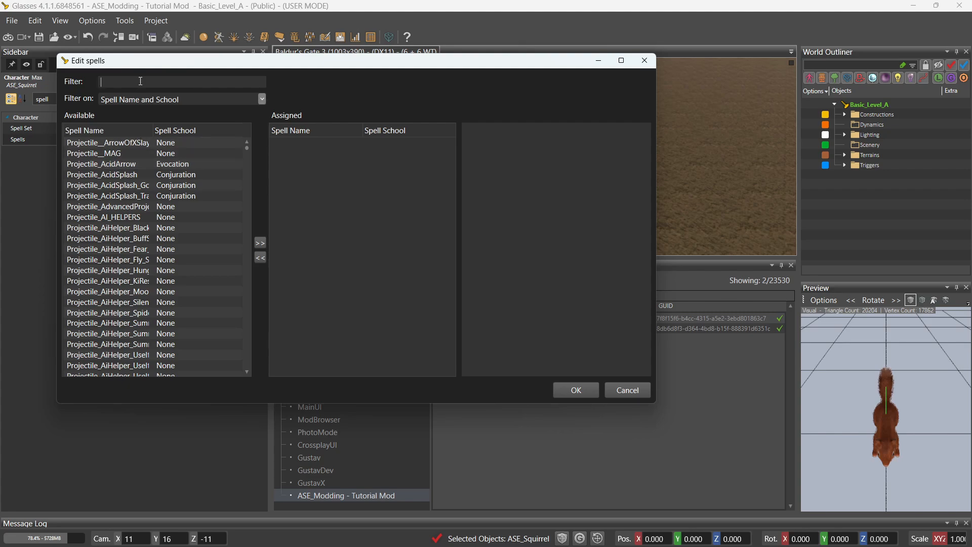
Filter Available spells by 'MAG_' and widen the Spell Name column to show full names.
{"action": "type", "text": "MA"}
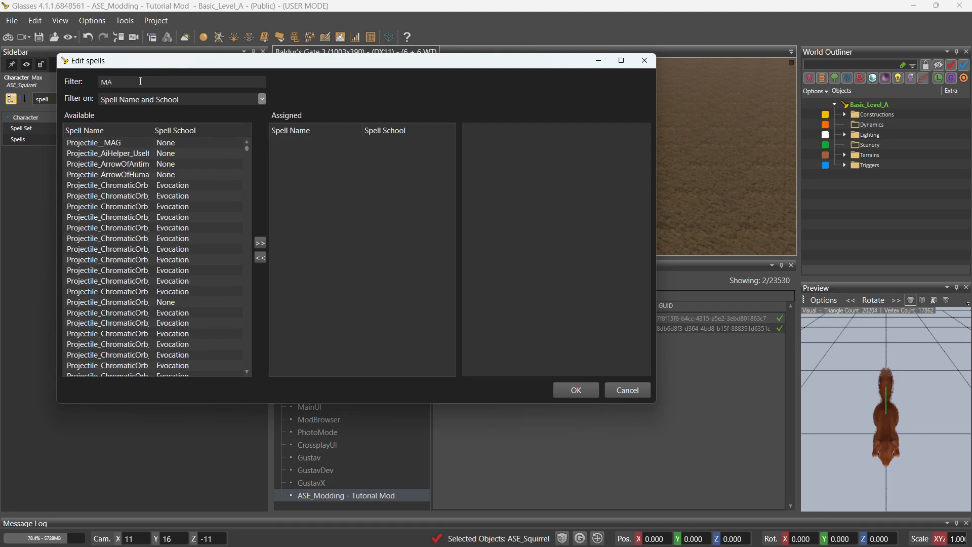
{"action": "type", "text": "G_"}
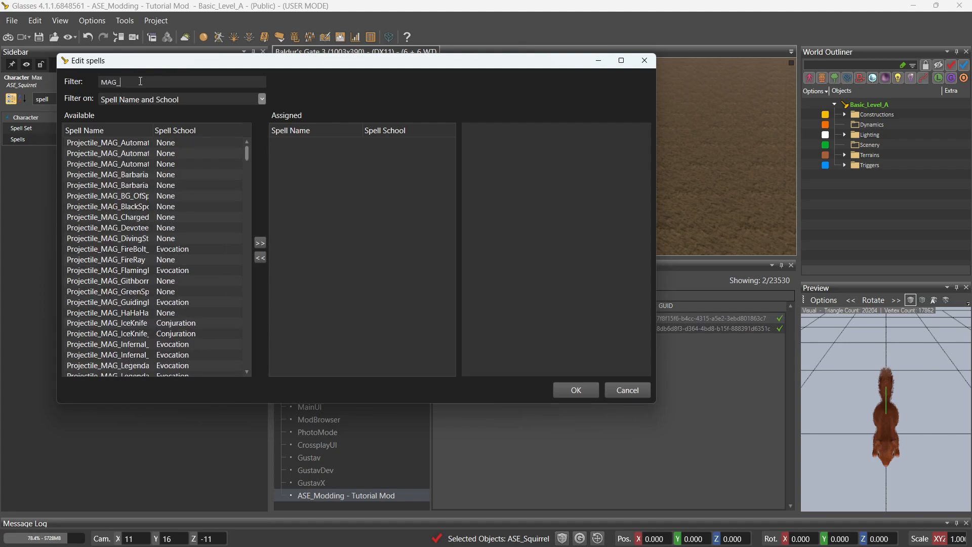
{"action": "left_click_drag", "start_coordinate": [152, 130], "coordinate": [212, 133]}
{"action": "scroll", "coordinate": [165, 142], "scroll_direction": "down", "scroll_amount": 20}
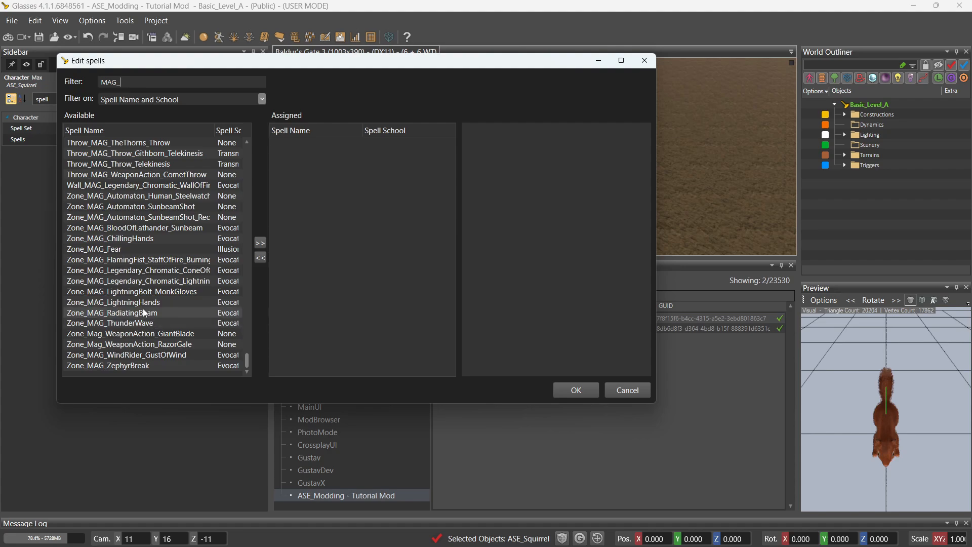
{"action": "scroll", "coordinate": [127, 205], "scroll_direction": "up", "scroll_amount": 20}
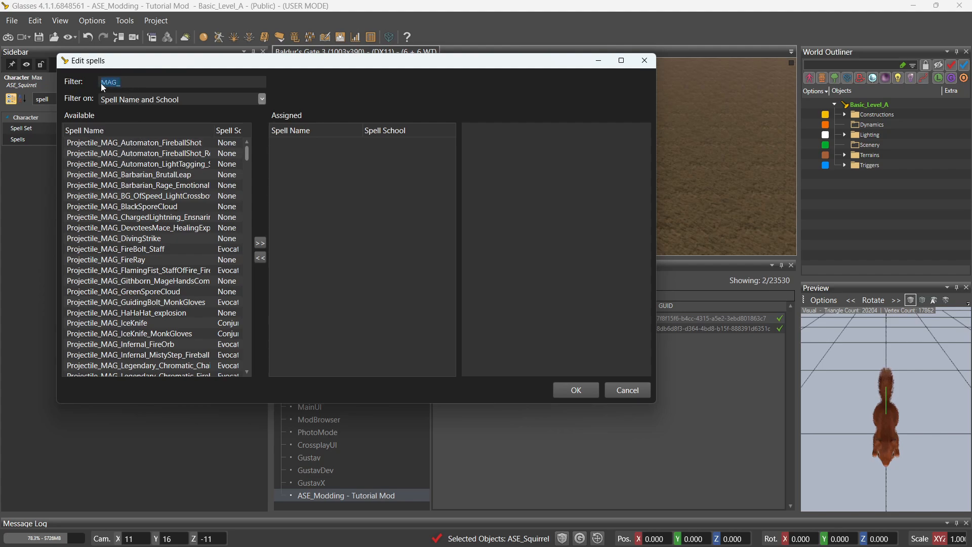
{"action": "left_click", "coordinate": [131, 83]}
{"action": "left_click", "coordinate": [118, 83]}
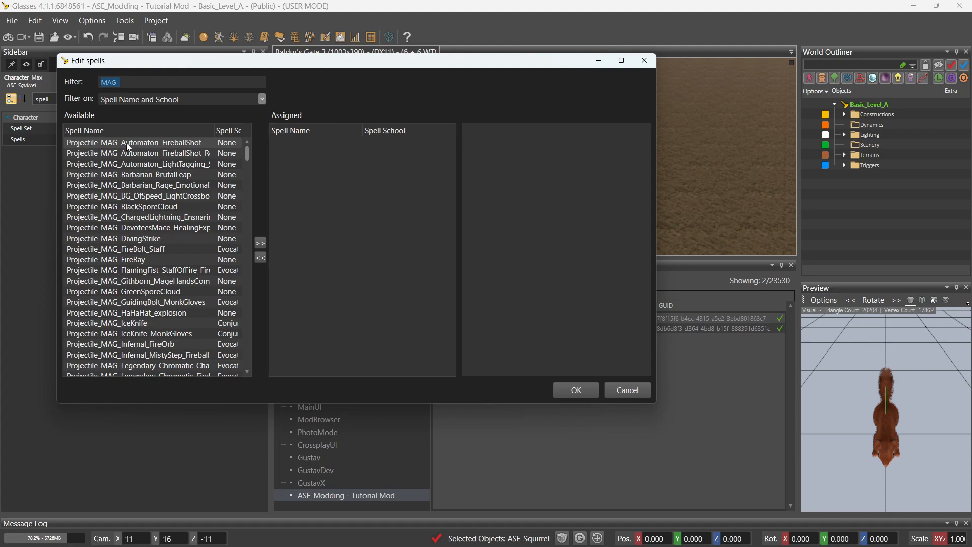
{"action": "scroll", "coordinate": [126, 142], "scroll_direction": "down", "scroll_amount": 15}
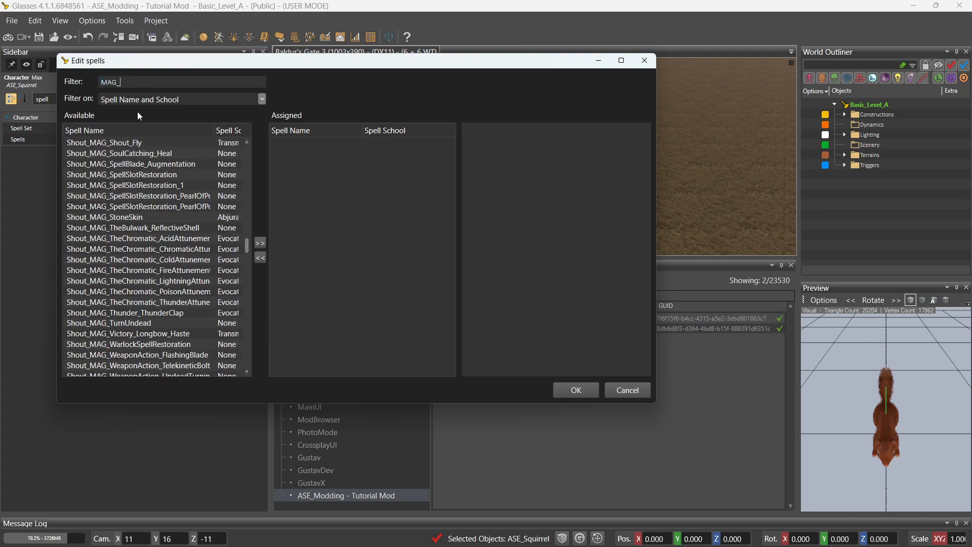
{"action": "scroll", "coordinate": [135, 162], "scroll_direction": "down", "scroll_amount": 15}
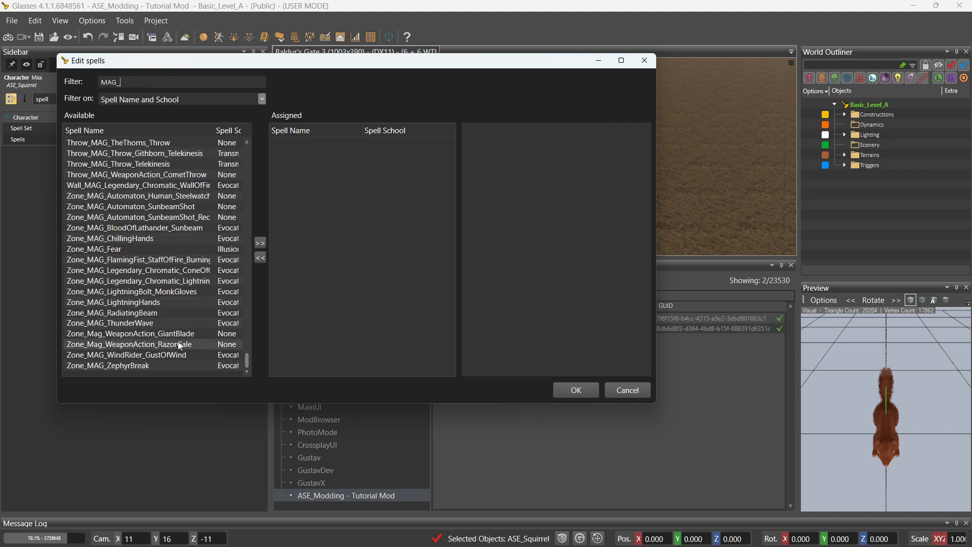
{"action": "scroll", "coordinate": [177, 339], "scroll_direction": "up", "scroll_amount": 20}
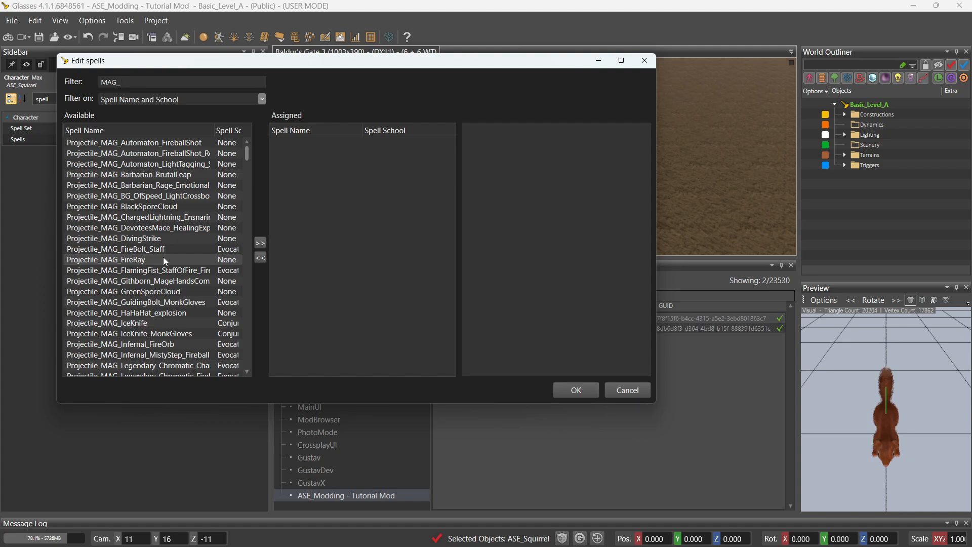
Scroll through the MAG_ spells and select Shout_MAG_Aid_Self.
{"action": "left_click", "coordinate": [135, 208]}
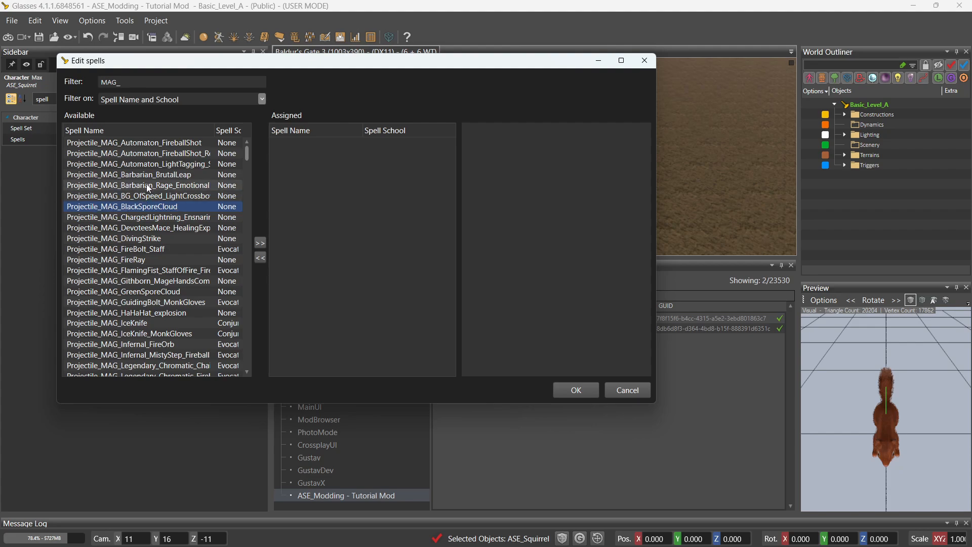
{"action": "scroll", "coordinate": [137, 218], "scroll_direction": "down", "scroll_amount": 15}
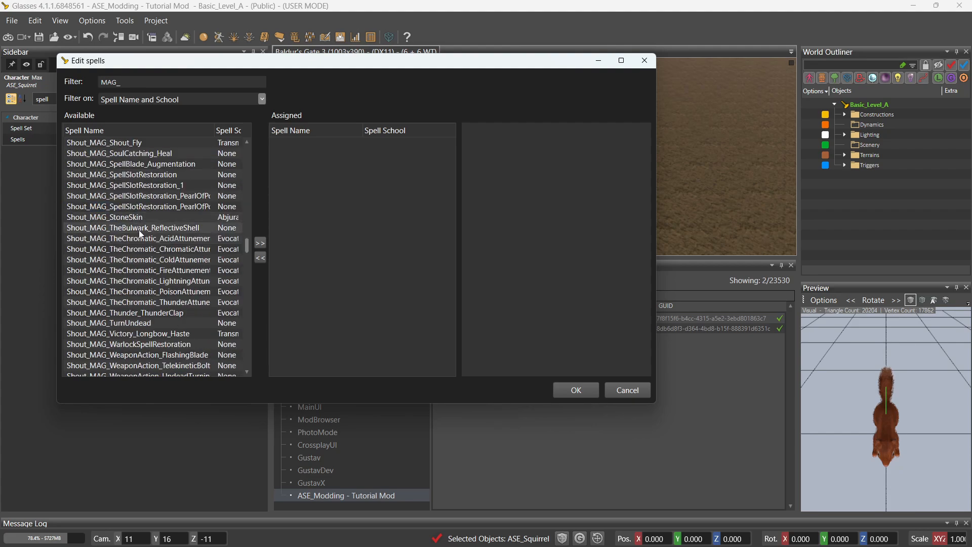
{"action": "scroll", "coordinate": [145, 332], "scroll_direction": "up", "scroll_amount": 15}
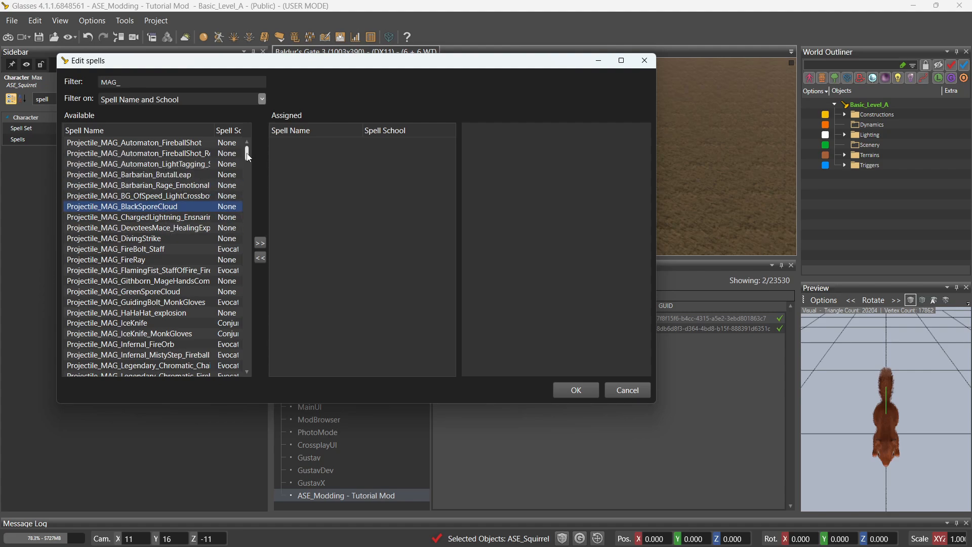
{"action": "left_click_drag", "start_coordinate": [248, 158], "coordinate": [248, 161]}
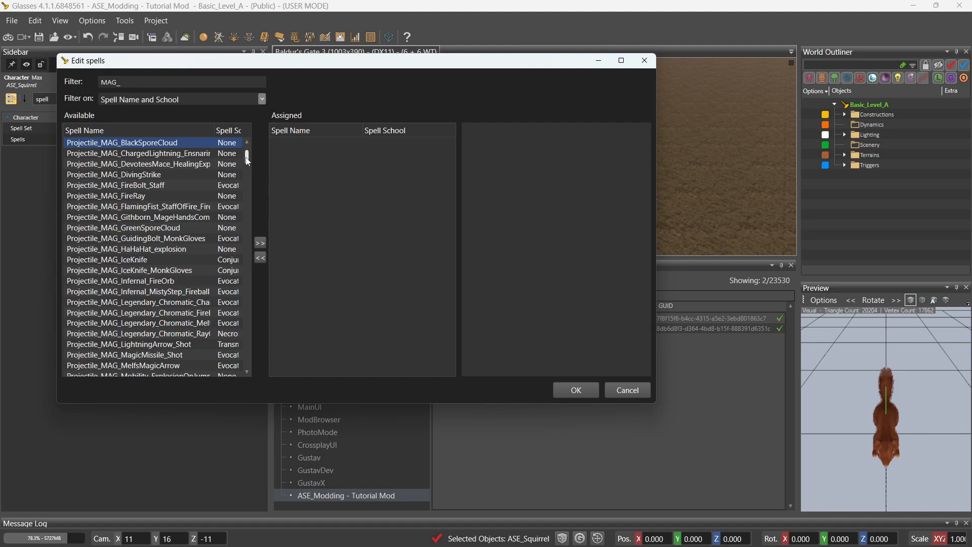
{"action": "left_click_drag", "start_coordinate": [248, 161], "coordinate": [238, 172]}
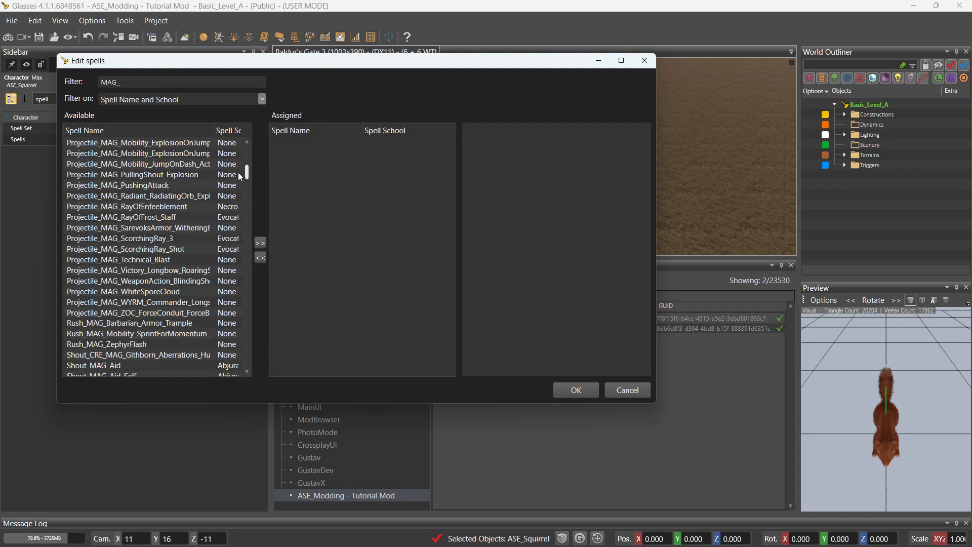
{"action": "left_click_drag", "start_coordinate": [237, 172], "coordinate": [235, 177]}
{"action": "left_click", "coordinate": [157, 281]}
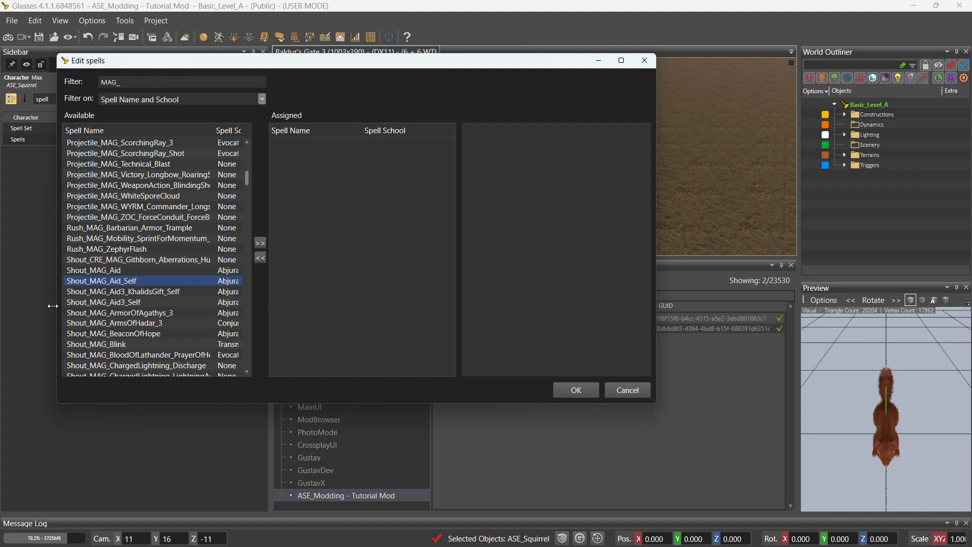
Assign Shout_MAG_Aid_Self and Shout_MAG_HealingWord_Mass to the squirrel.
{"action": "double_click", "coordinate": [150, 281]}
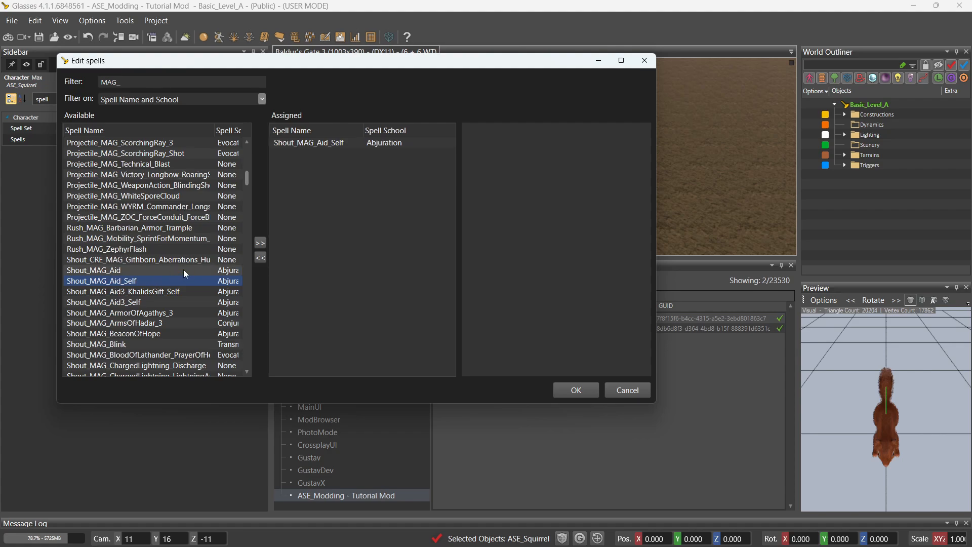
{"action": "left_click_drag", "start_coordinate": [248, 183], "coordinate": [249, 191]}
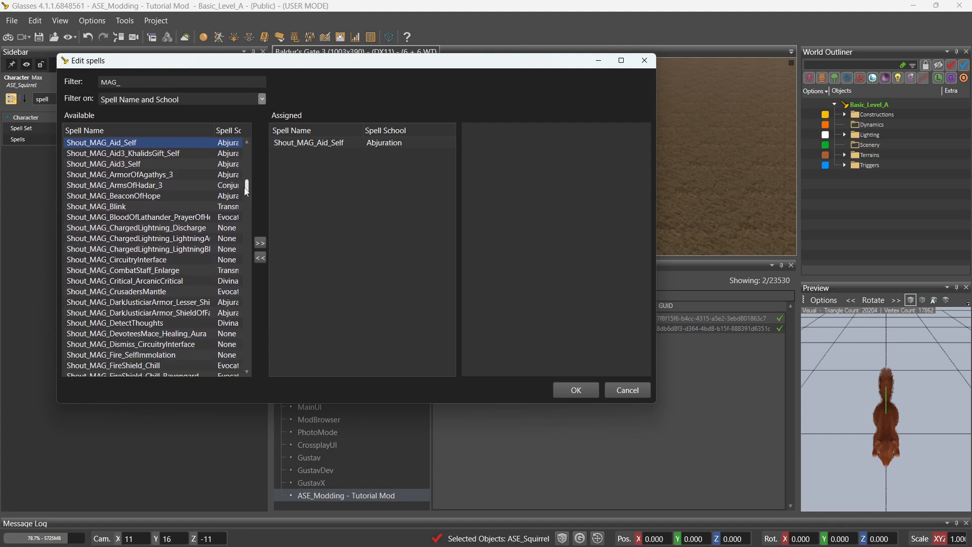
{"action": "left_click_drag", "start_coordinate": [245, 188], "coordinate": [245, 190]}
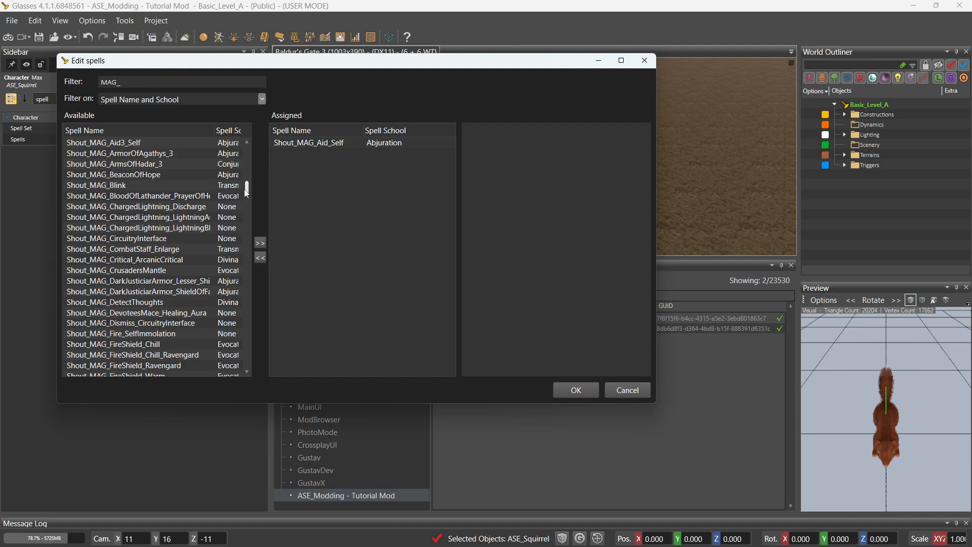
{"action": "left_click_drag", "start_coordinate": [247, 193], "coordinate": [240, 198]}
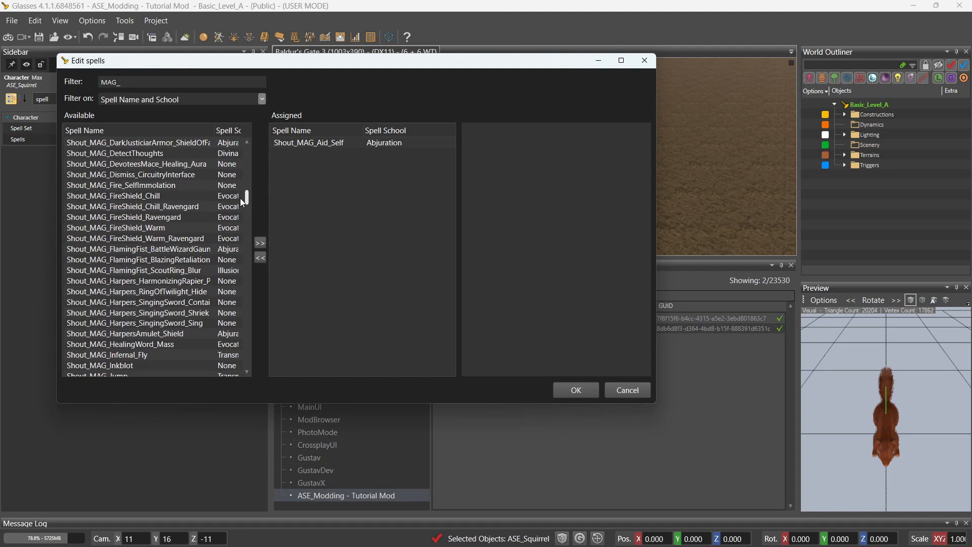
{"action": "left_click", "coordinate": [240, 198]}
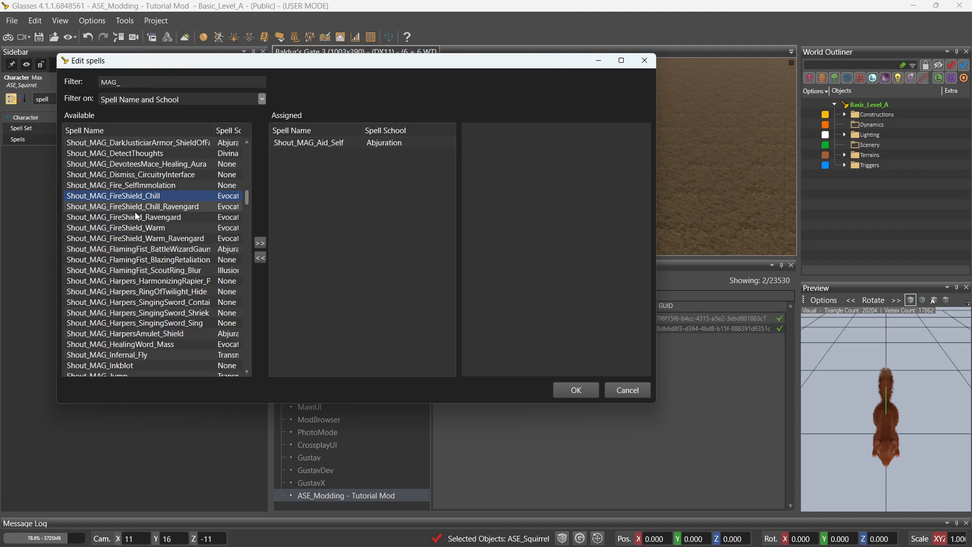
{"action": "left_click_drag", "start_coordinate": [245, 201], "coordinate": [248, 209]}
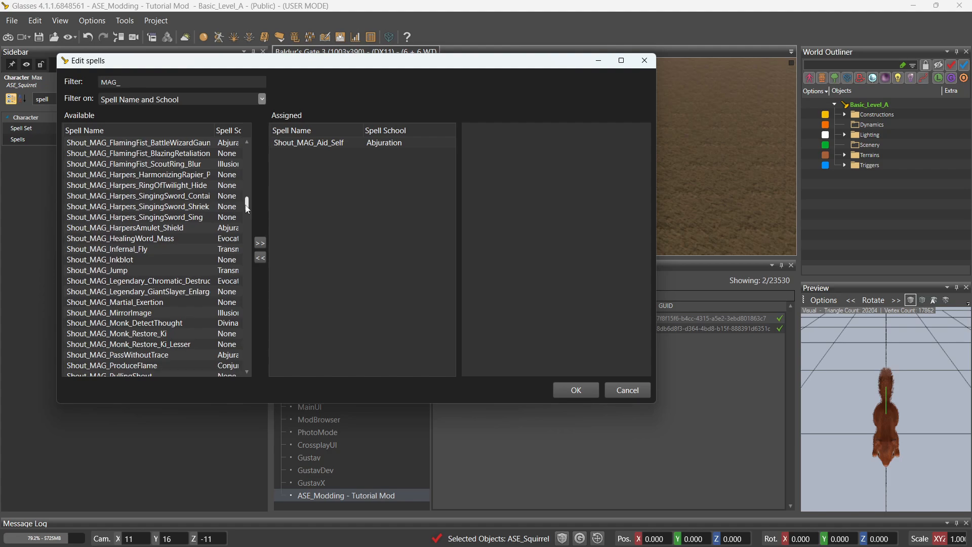
{"action": "left_click", "coordinate": [148, 240]}
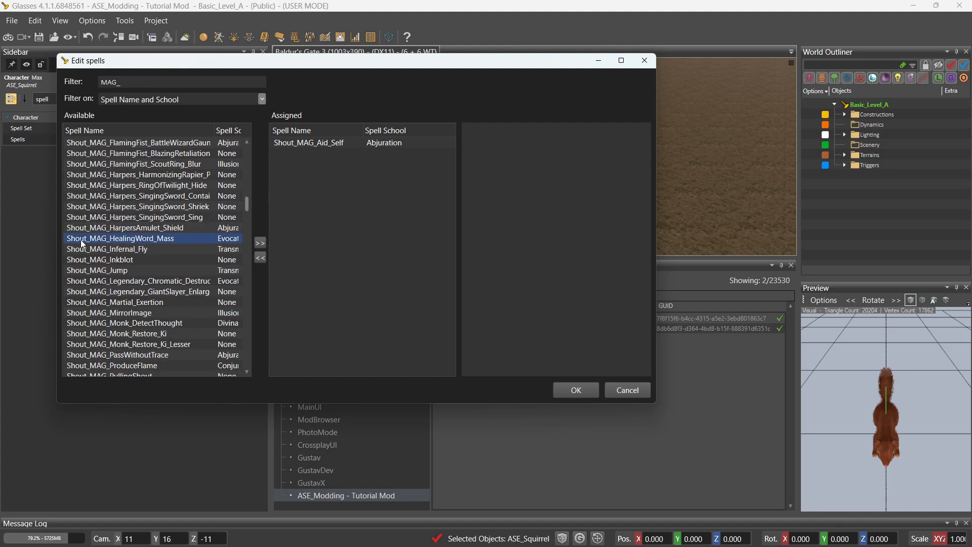
{"action": "double_click", "coordinate": [161, 243]}
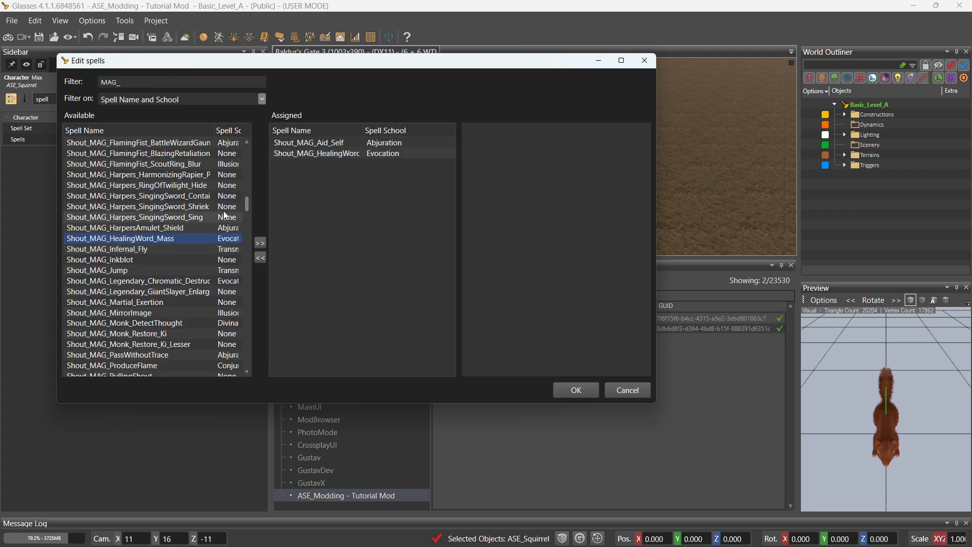
Assign Shout_MAG_SeeInvisibility and Shout_MAG_Shapeshift_Tiefling_Female to the squirrel.
{"action": "left_click_drag", "start_coordinate": [247, 204], "coordinate": [248, 212]}
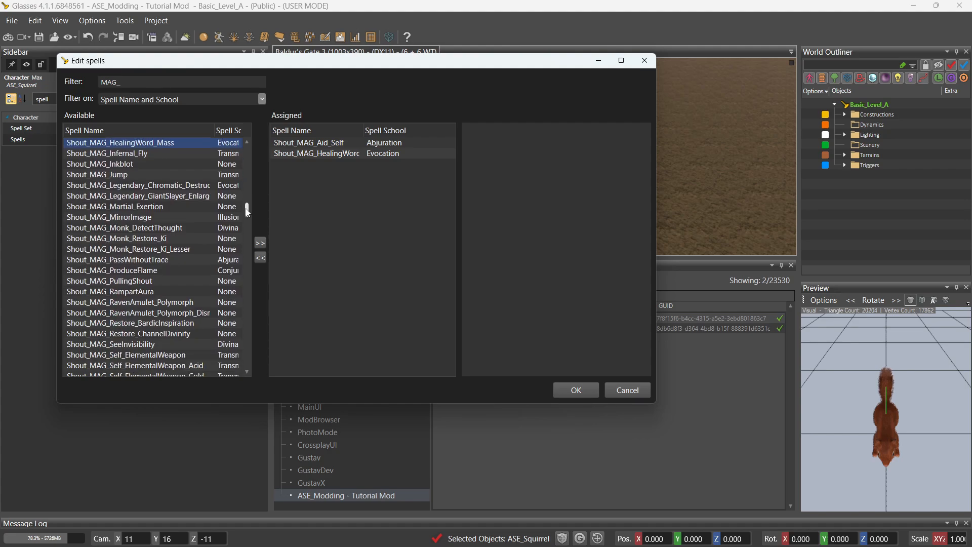
{"action": "double_click", "coordinate": [144, 344]}
{"action": "left_click_drag", "start_coordinate": [248, 208], "coordinate": [245, 227]}
{"action": "left_click", "coordinate": [146, 199]}
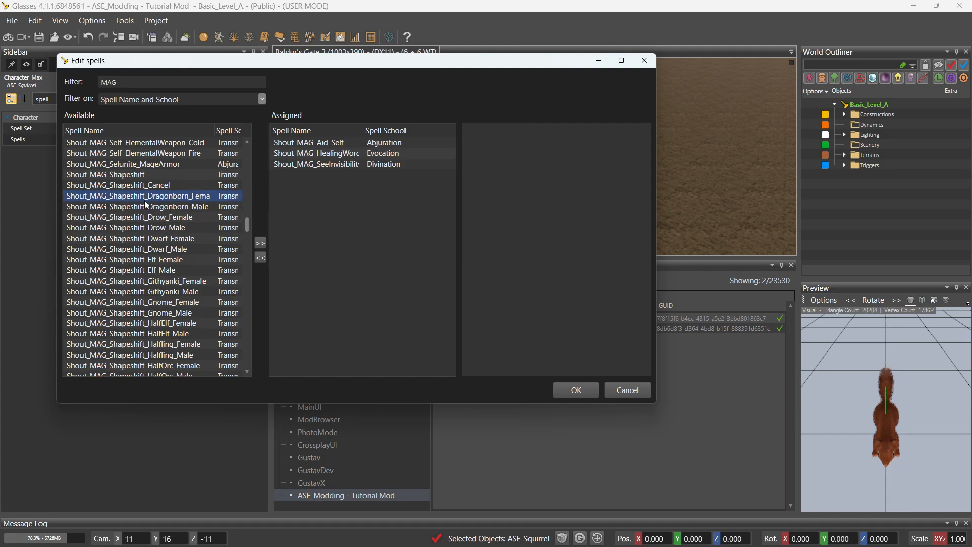
{"action": "left_click", "coordinate": [167, 259]}
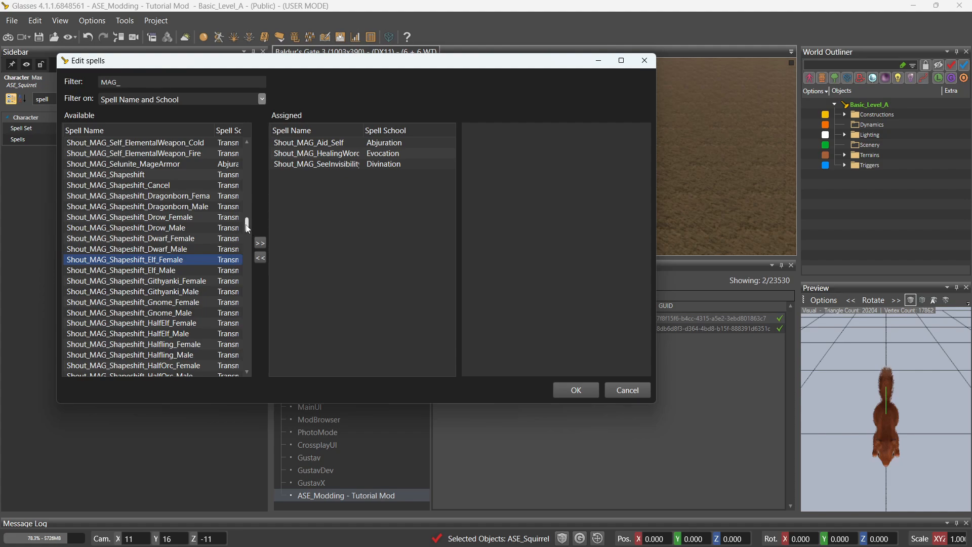
{"action": "left_click_drag", "start_coordinate": [248, 227], "coordinate": [248, 229]}
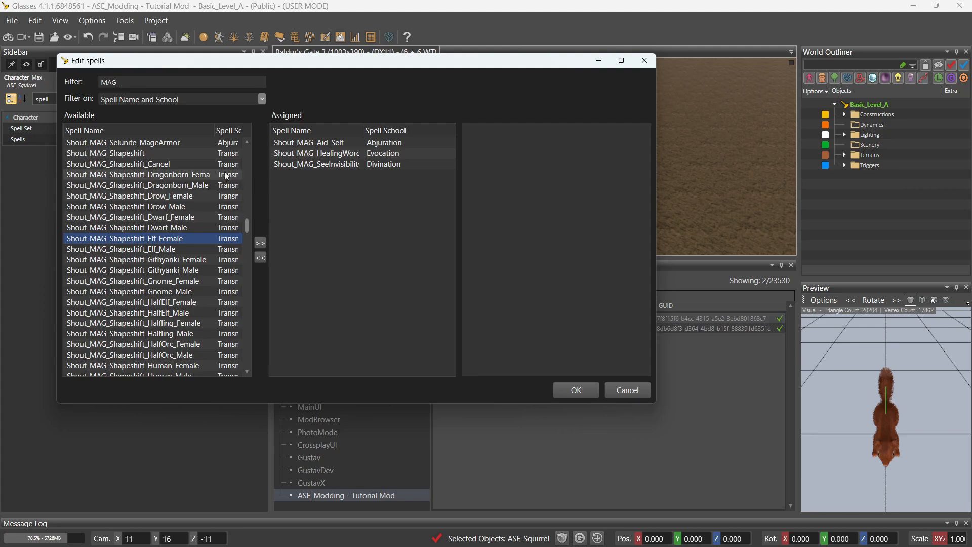
{"action": "left_click_drag", "start_coordinate": [249, 229], "coordinate": [249, 233]}
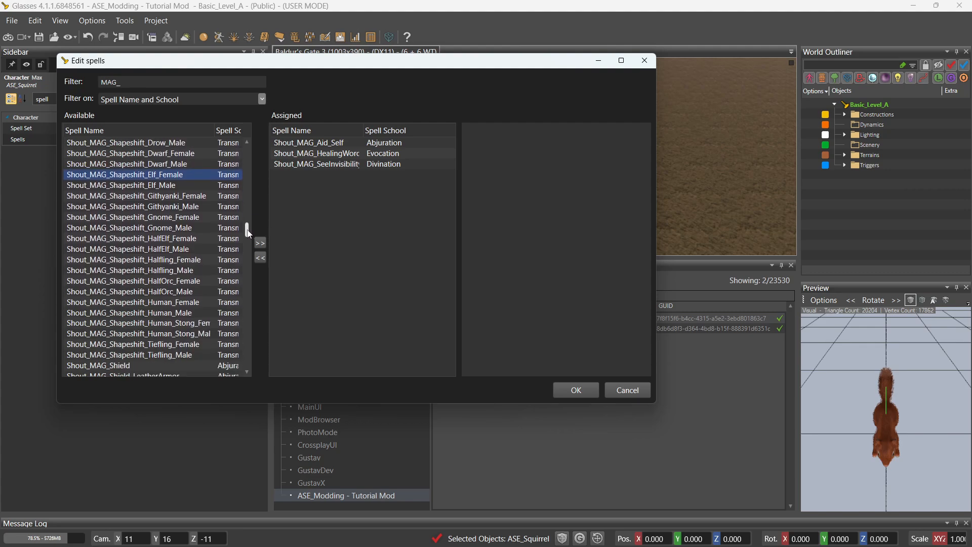
{"action": "double_click", "coordinate": [178, 345]}
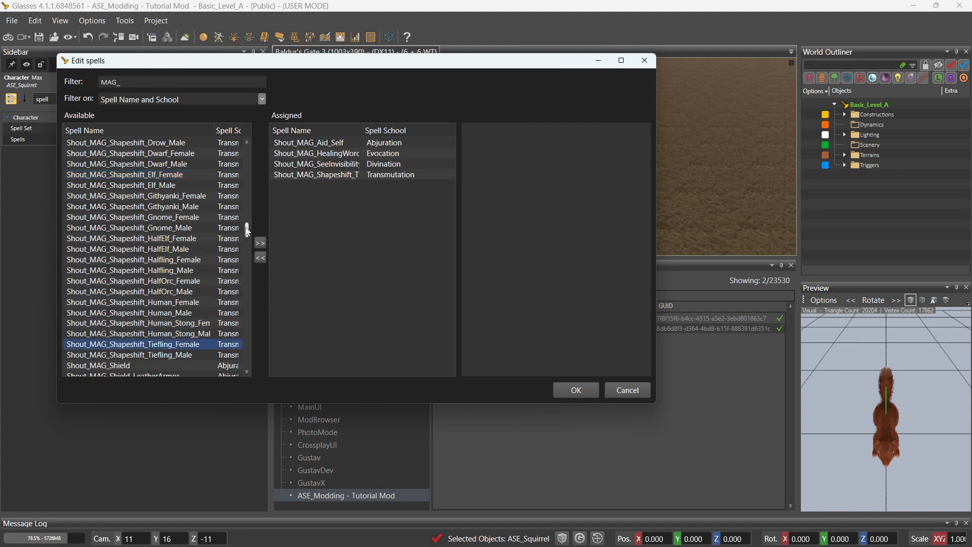
Add Shout_MAG_StoneSkin, then delete it again from the Assigned list.
{"action": "left_click_drag", "start_coordinate": [247, 231], "coordinate": [246, 239]}
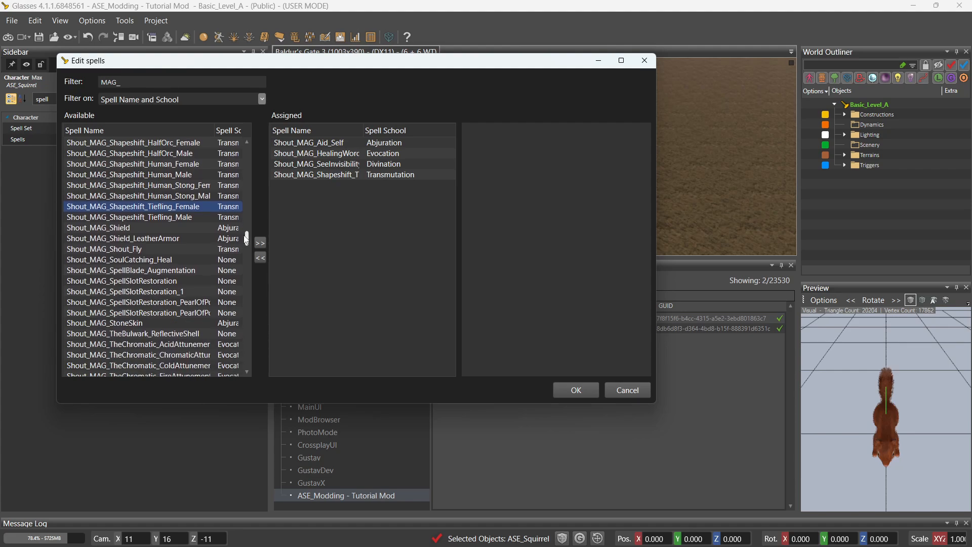
{"action": "double_click", "coordinate": [150, 325]}
{"action": "left_click_drag", "start_coordinate": [247, 243], "coordinate": [245, 254]}
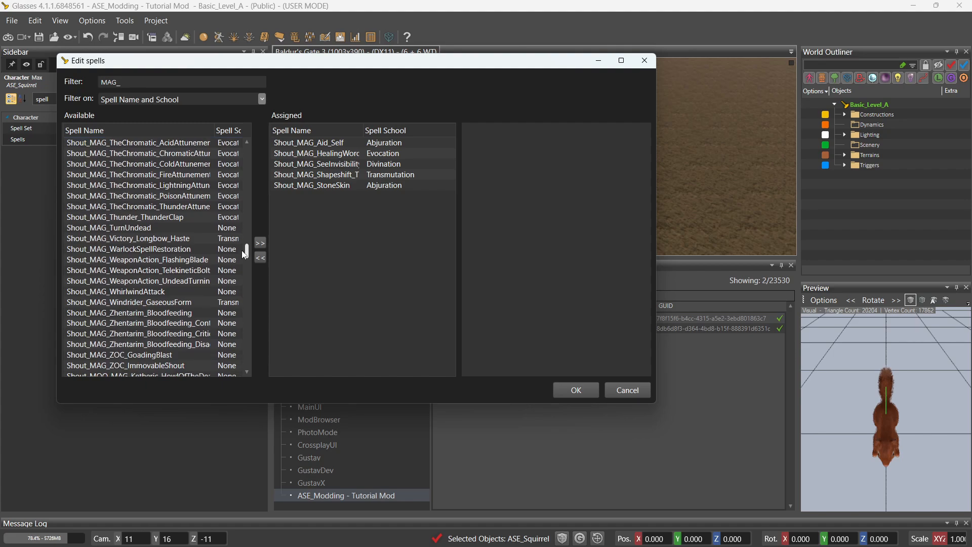
{"action": "scroll", "coordinate": [243, 254], "scroll_direction": "down", "scroll_amount": 2}
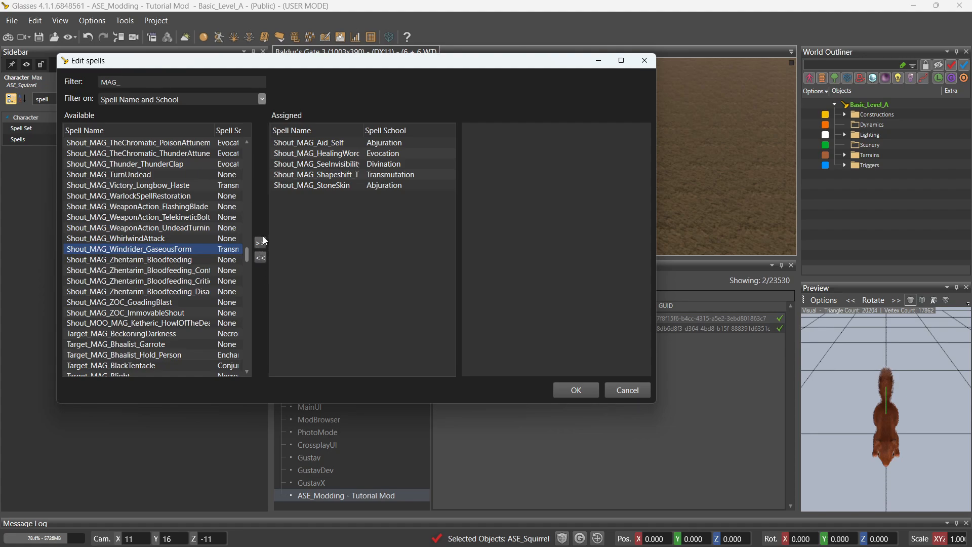
{"action": "left_click", "coordinate": [326, 185]}
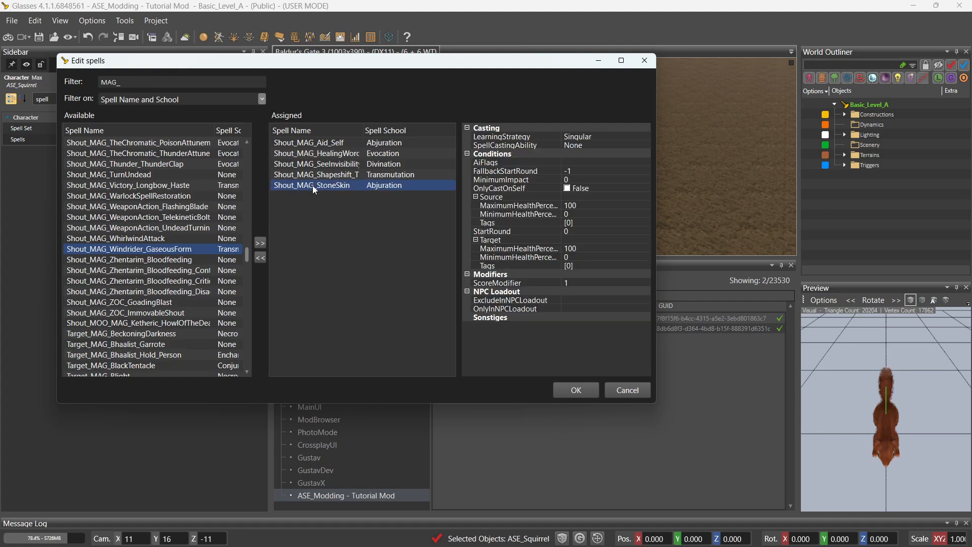
{"action": "key", "text": "Delete"}
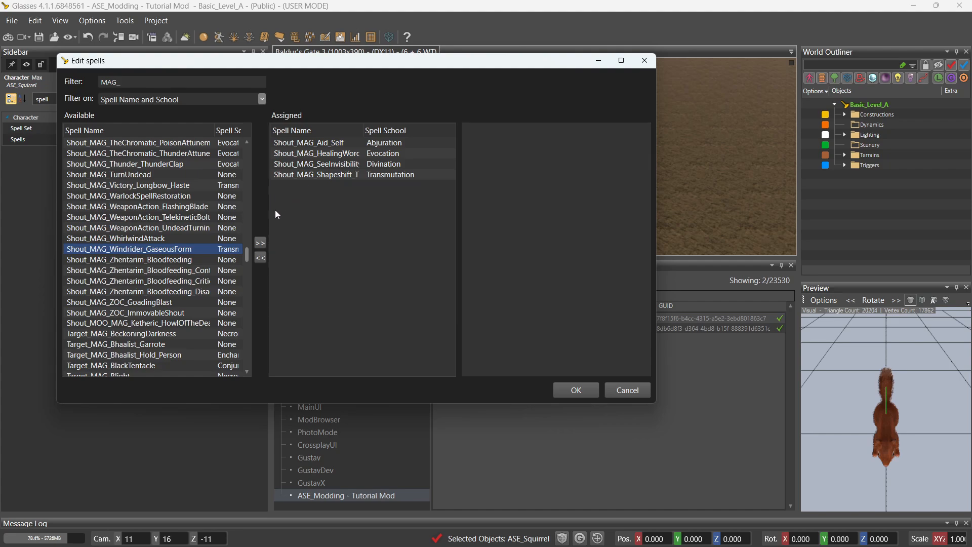
{"action": "left_click", "coordinate": [247, 143]}
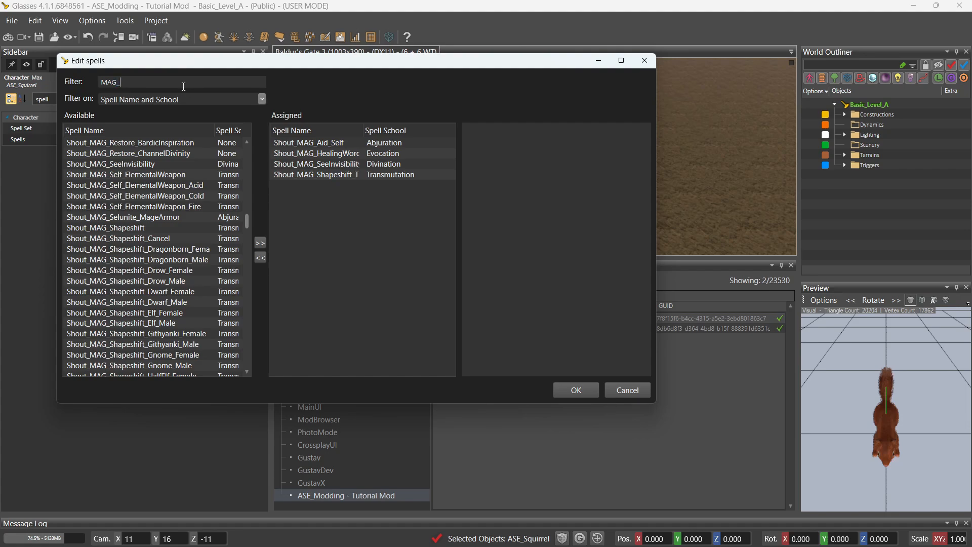
Filter by 'stone' and assign Target_Stoneskin to the squirrel.
{"action": "type", "text": "stone"}
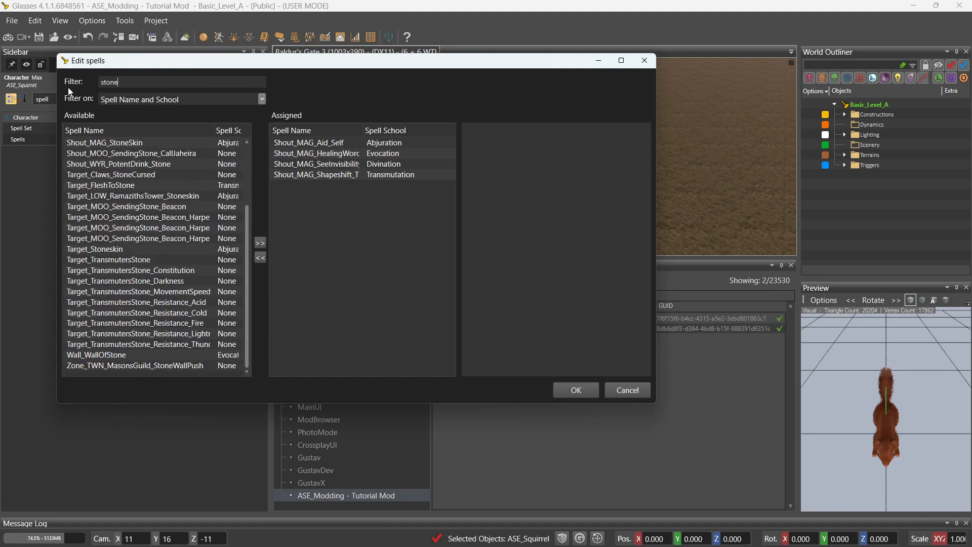
{"action": "double_click", "coordinate": [129, 247]}
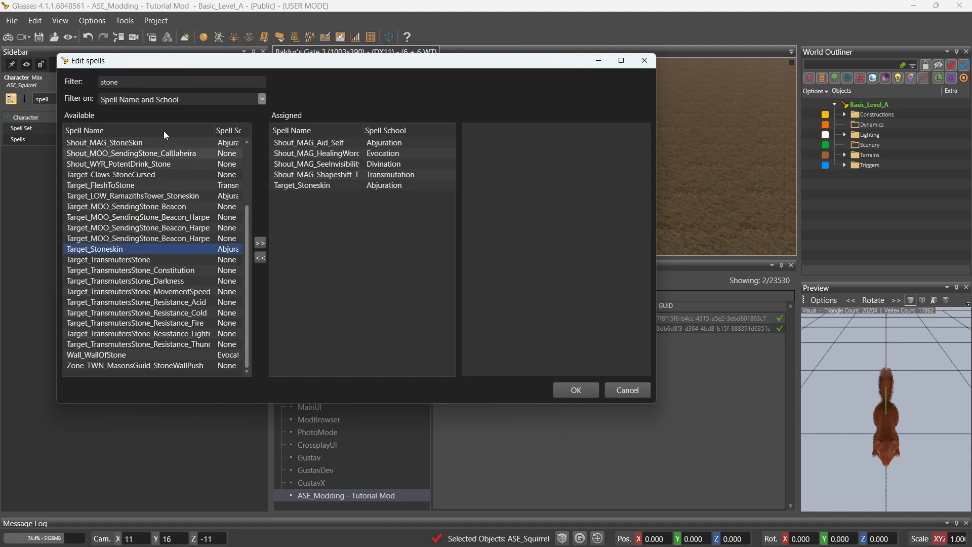
{"action": "double_click", "coordinate": [158, 82]}
{"action": "type", "text": "MAG_"}
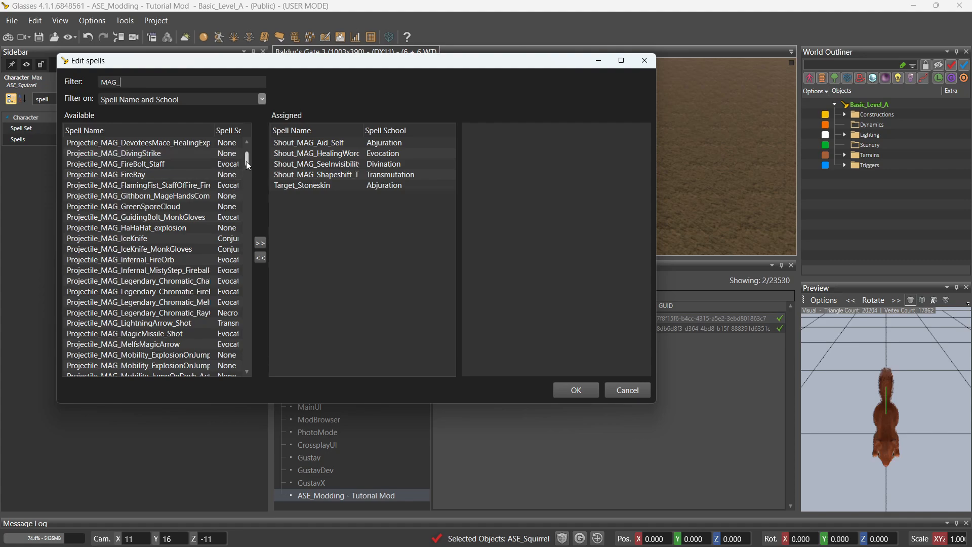
{"action": "left_click_drag", "start_coordinate": [246, 161], "coordinate": [240, 242]}
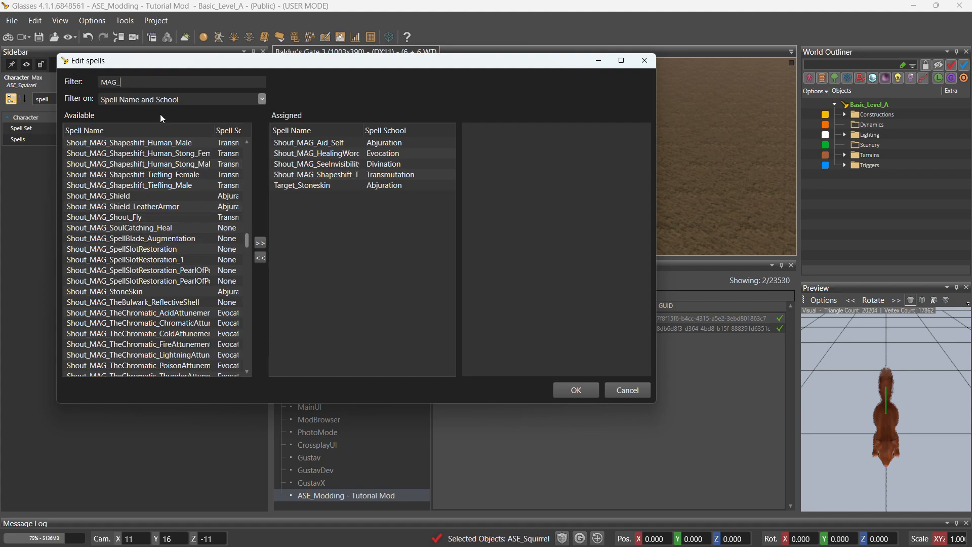
Assign Target_Goodberry and Target_ConjureWoodlandBeings, then confirm the spell list with OK.
{"action": "left_click_drag", "start_coordinate": [180, 82], "coordinate": [93, 83]}
{"action": "type", "text": "good"}
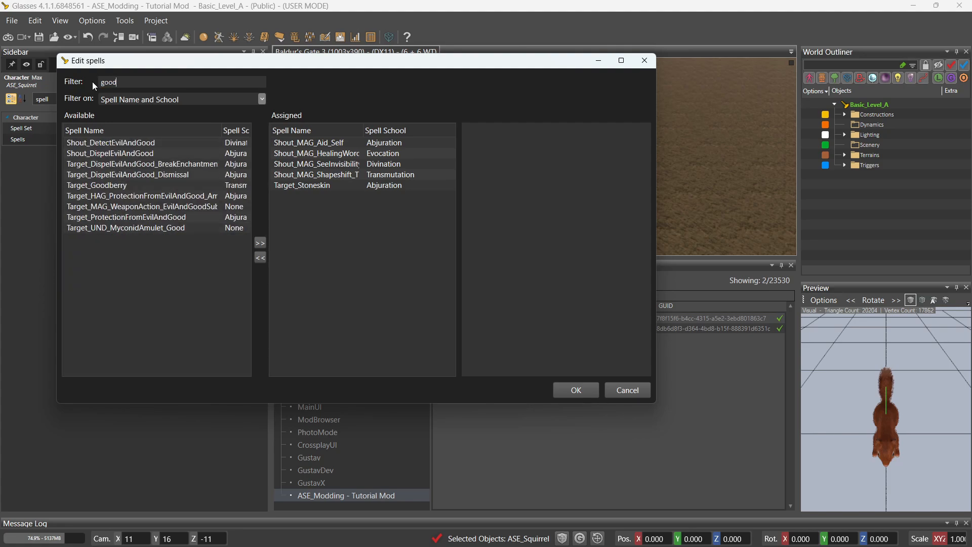
{"action": "double_click", "coordinate": [121, 187]}
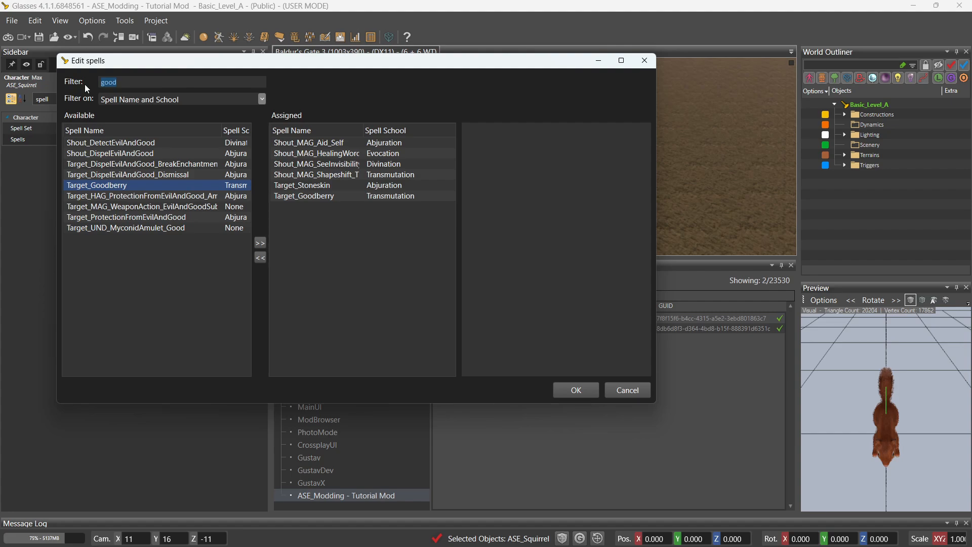
{"action": "type", "text": "conjur"}
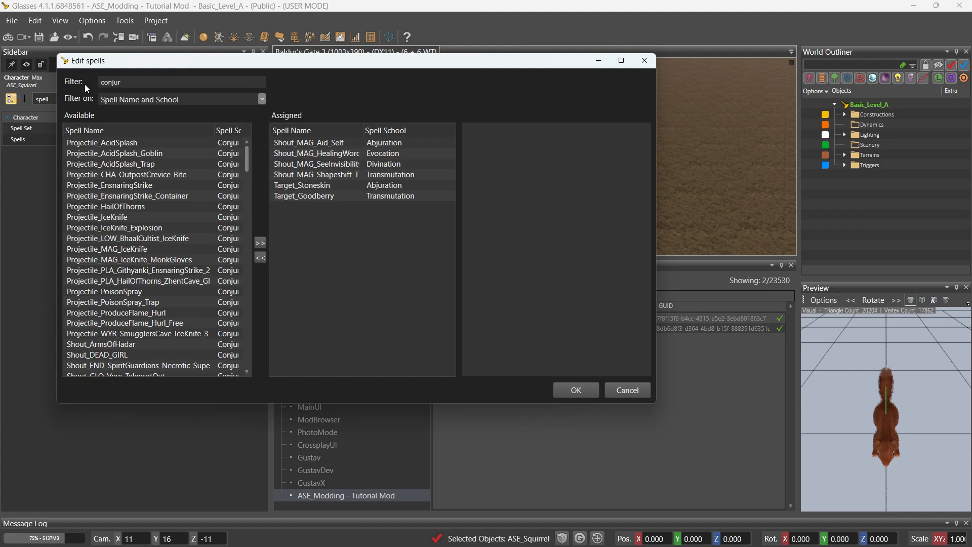
{"action": "type", "text": "e"}
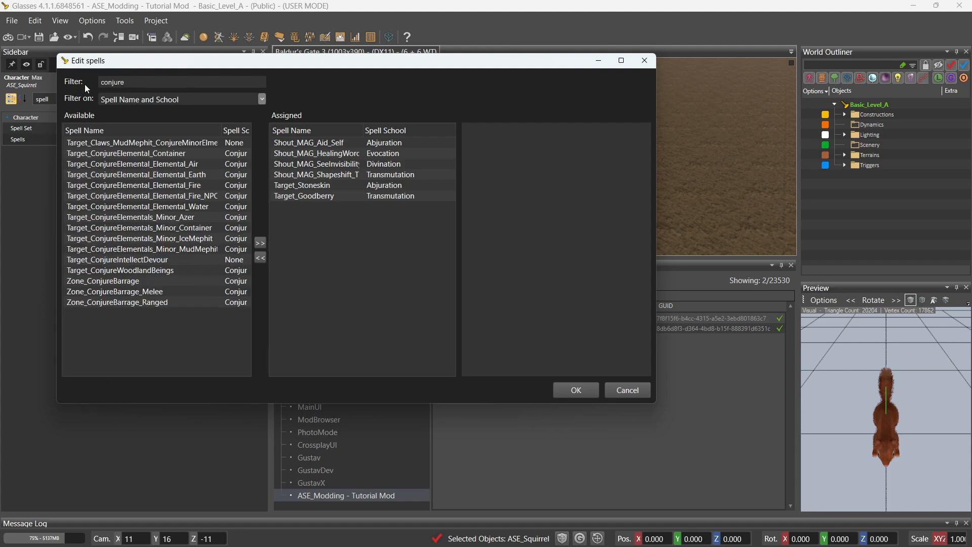
{"action": "double_click", "coordinate": [171, 274]}
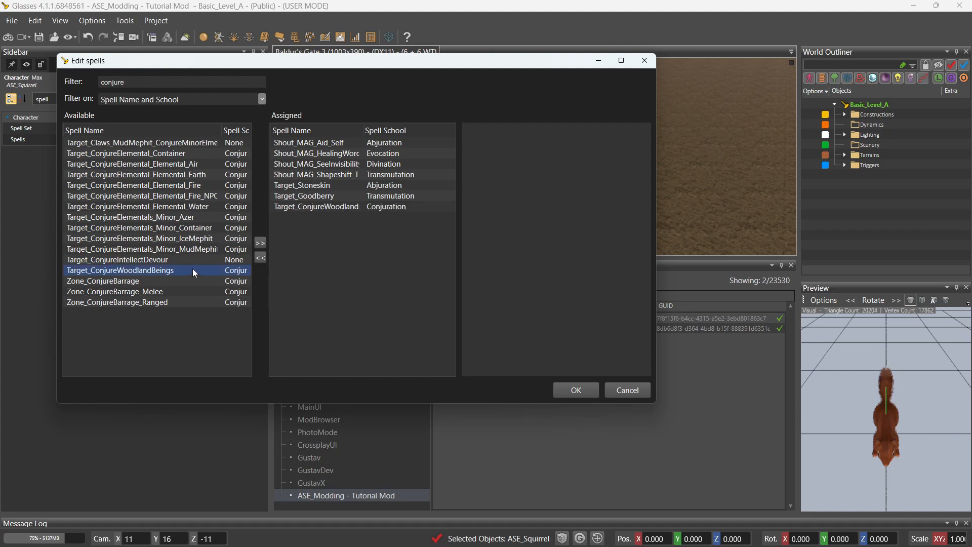
{"action": "left_click", "coordinate": [576, 390]}
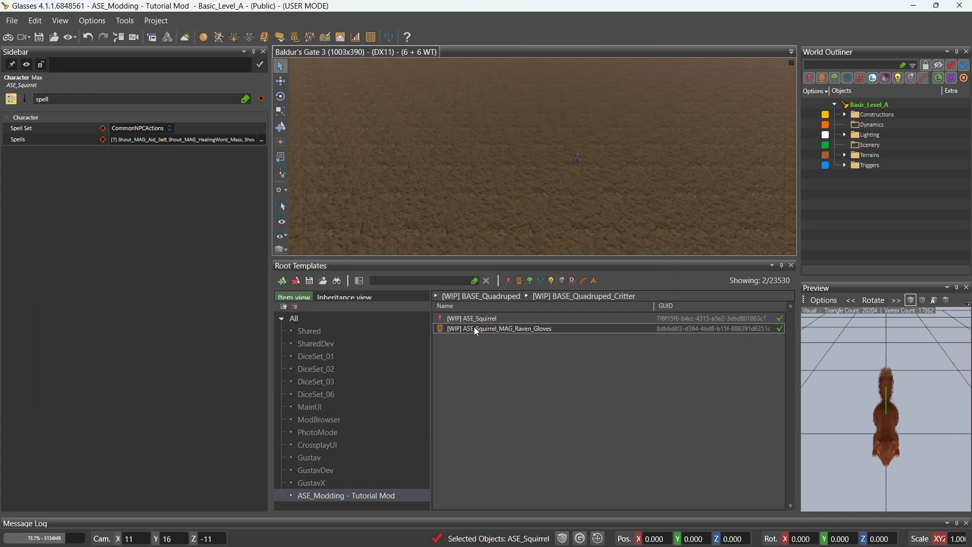
Save the Root Templates changes and enlarge the game viewport by shrinking the surrounding panels.
{"action": "left_click", "coordinate": [41, 40]}
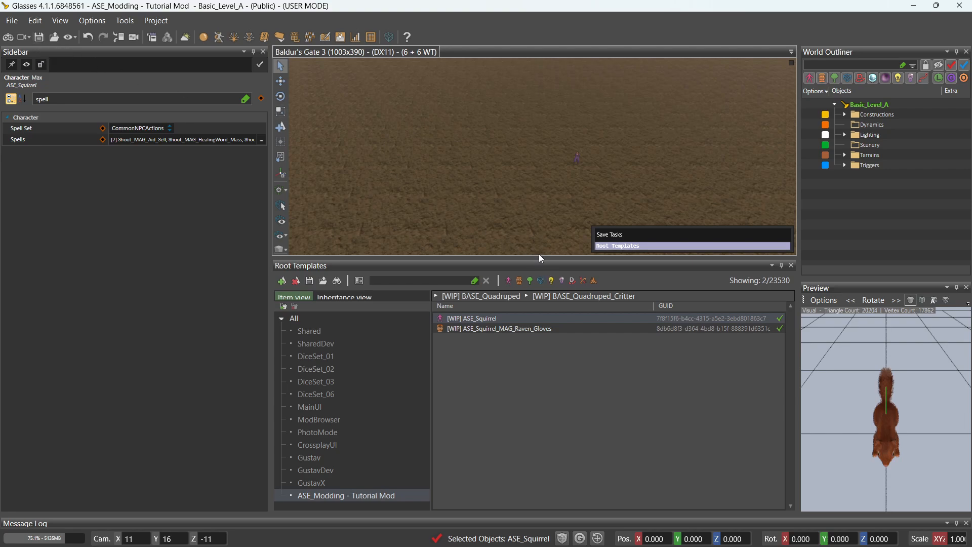
{"action": "left_click_drag", "start_coordinate": [534, 260], "coordinate": [551, 456]}
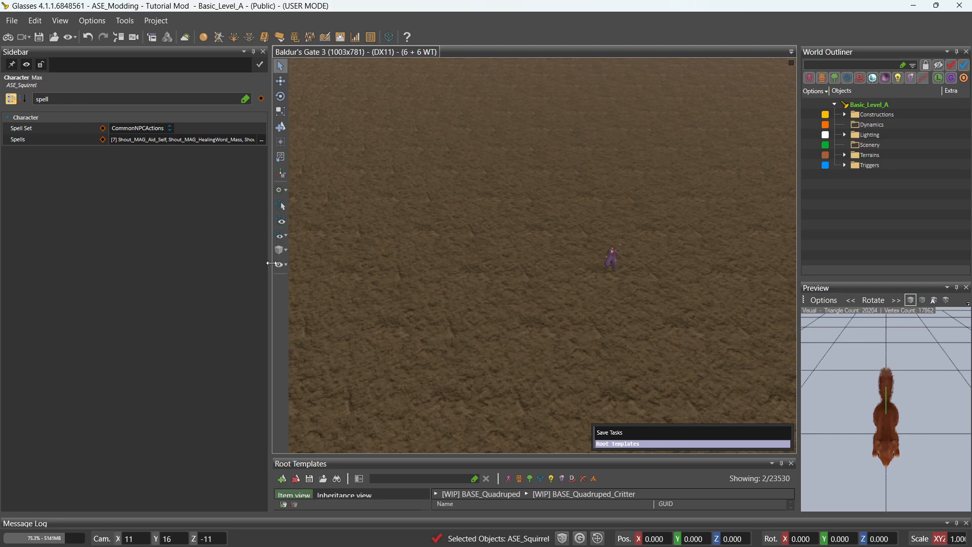
{"action": "left_click_drag", "start_coordinate": [273, 288], "coordinate": [153, 288]}
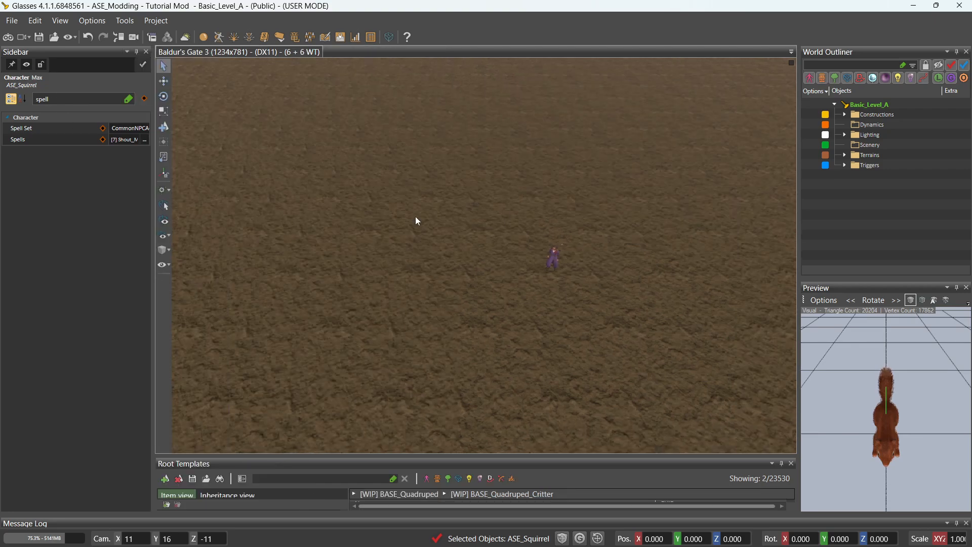
{"action": "left_click_drag", "start_coordinate": [797, 234], "coordinate": [877, 235]}
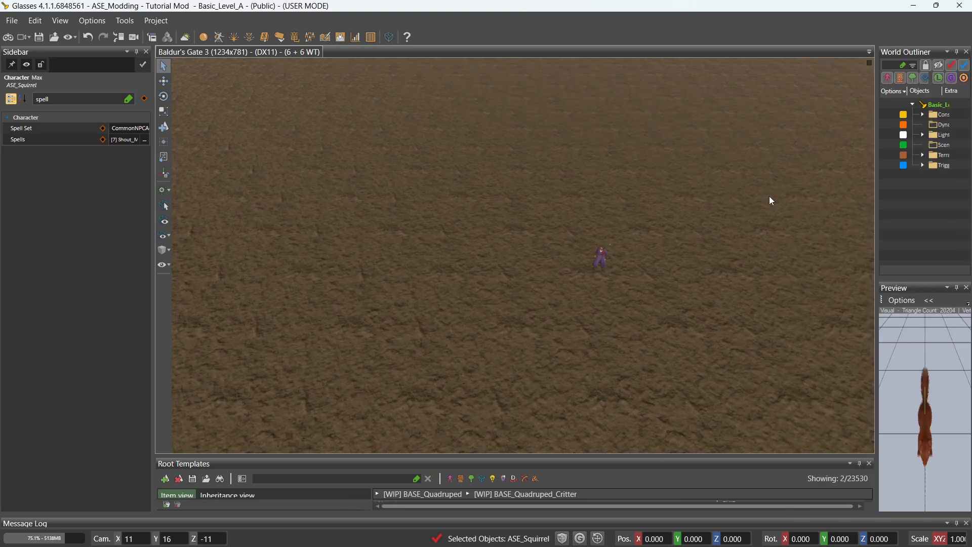
Switch to game mode and open the debug console with Ctrl+`.
{"action": "left_click", "coordinate": [10, 41]}
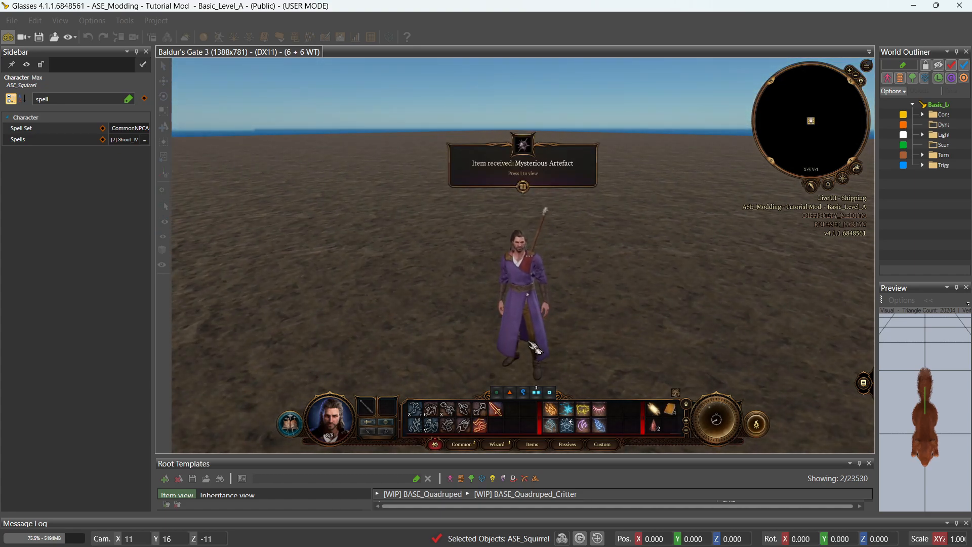
{"action": "key", "text": "ctrl+grave"}
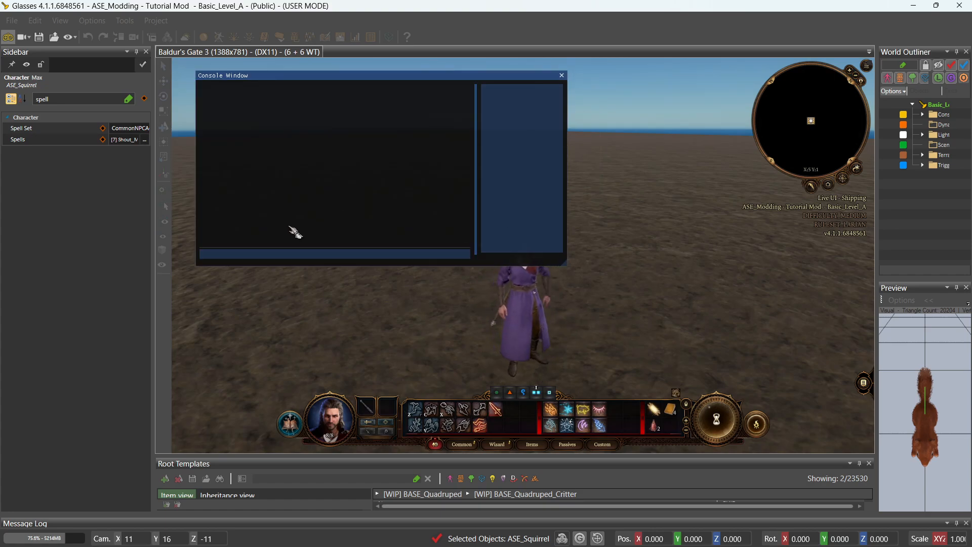
Run 'addDebugSpell Target_SupernaturalAttraction' in the console to grant the character the spell.
{"action": "type", "text": "a"}
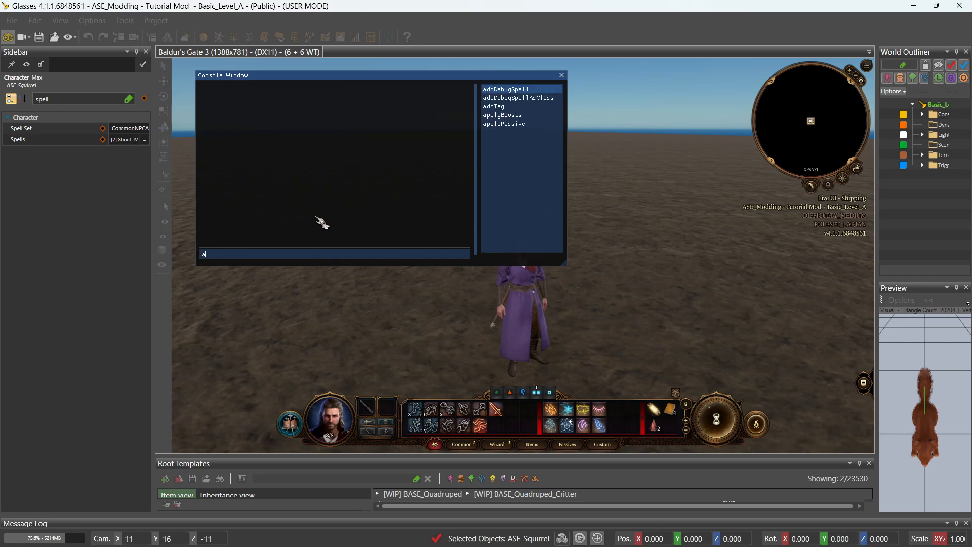
{"action": "left_click", "coordinate": [536, 92]}
{"action": "left_click_drag", "start_coordinate": [479, 133], "coordinate": [429, 140]}
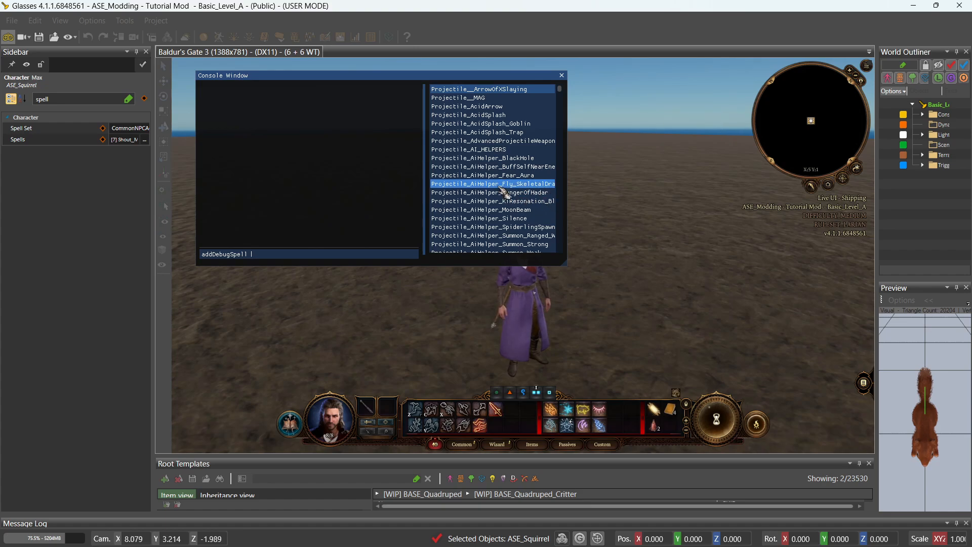
{"action": "scroll", "coordinate": [504, 182], "scroll_direction": "down", "scroll_amount": 5}
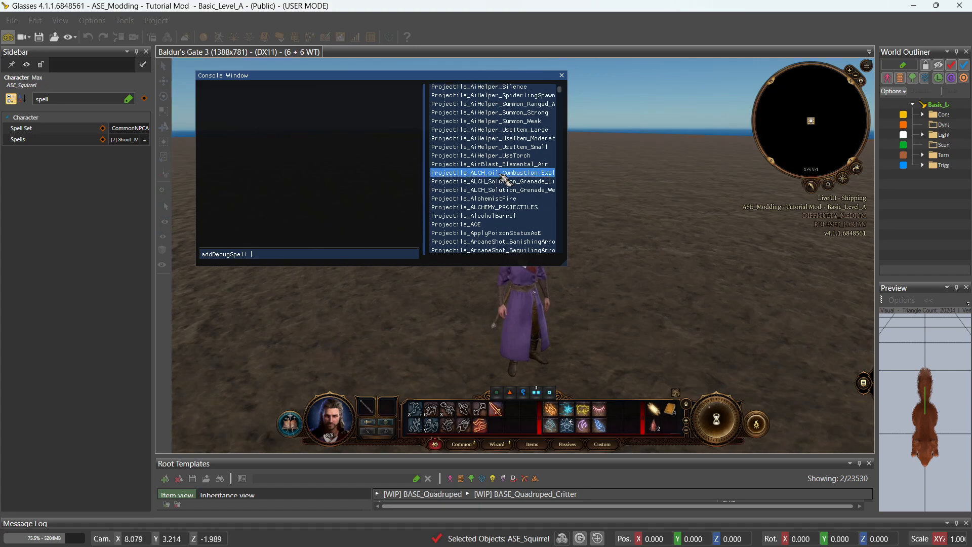
{"action": "scroll", "coordinate": [504, 177], "scroll_direction": "down", "scroll_amount": 8}
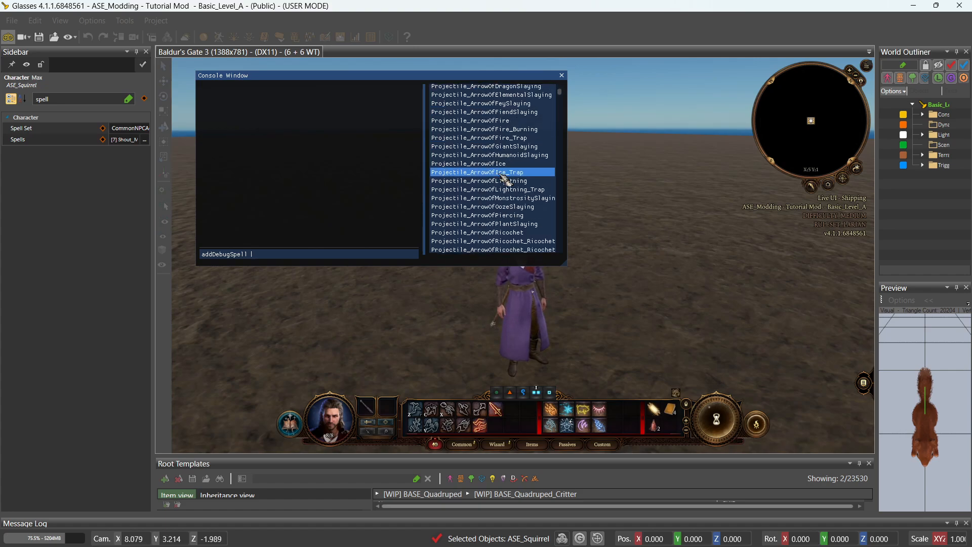
{"action": "scroll", "coordinate": [501, 176], "scroll_direction": "down", "scroll_amount": 12}
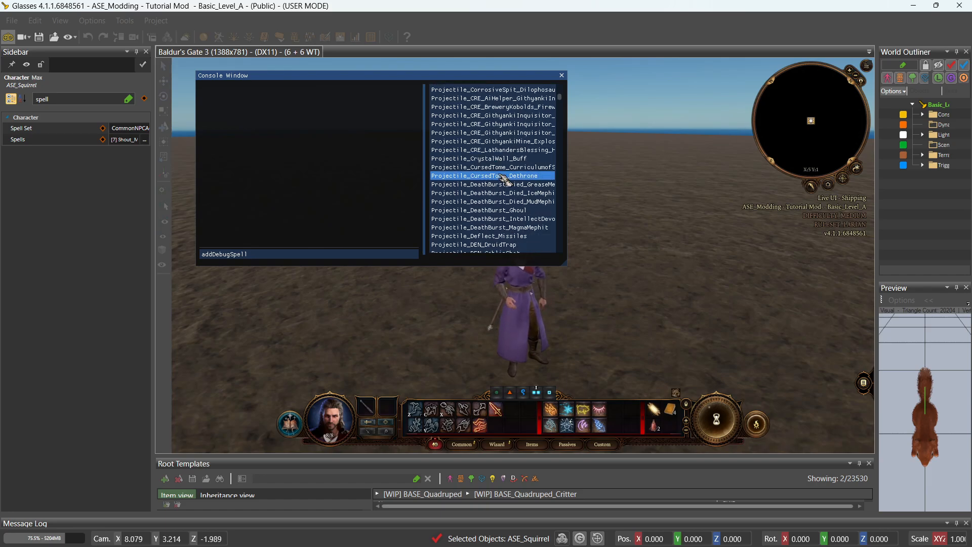
{"action": "mouse_move", "coordinate": [560, 96]}
{"action": "left_mouse_down"}
{"action": "mouse_move", "coordinate": [560, 253]}
{"action": "mouse_move", "coordinate": [564, 82]}
{"action": "left_mouse_up"}
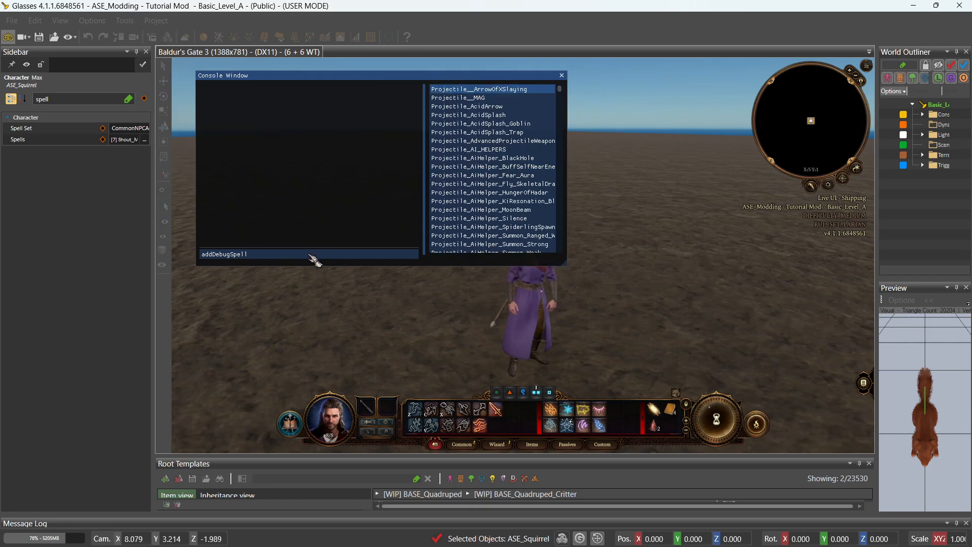
{"action": "type", "text": "n"}
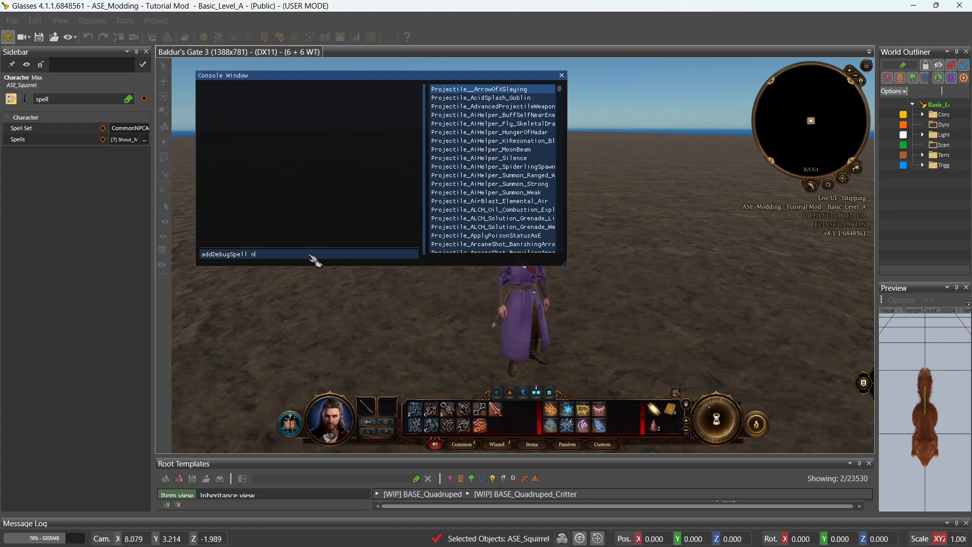
{"action": "type", "text": "atur"}
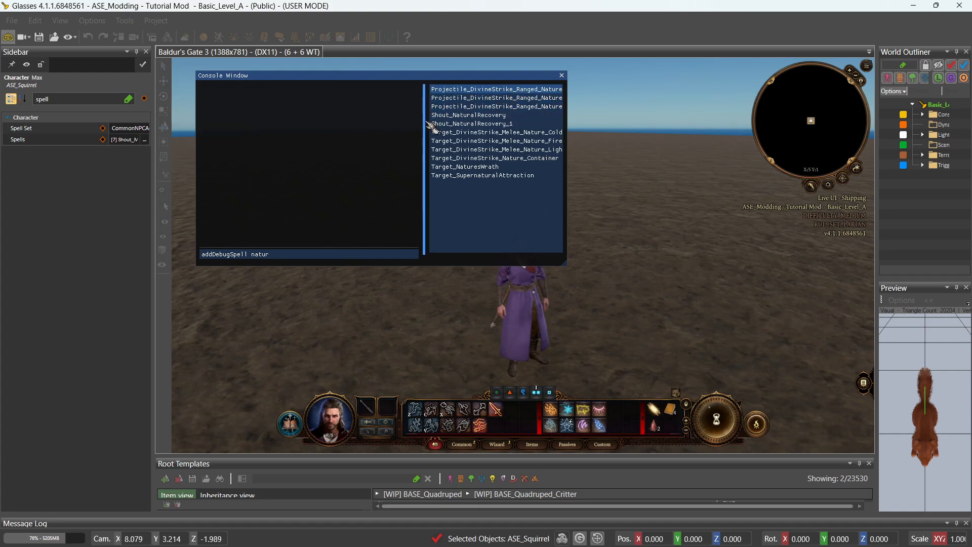
{"action": "left_click_drag", "start_coordinate": [425, 128], "coordinate": [360, 141]}
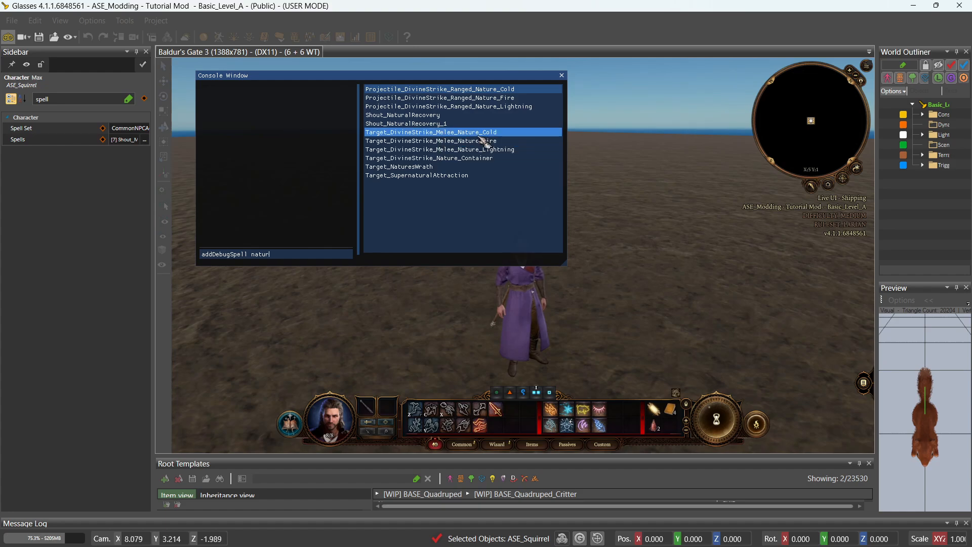
{"action": "left_click", "coordinate": [455, 177]}
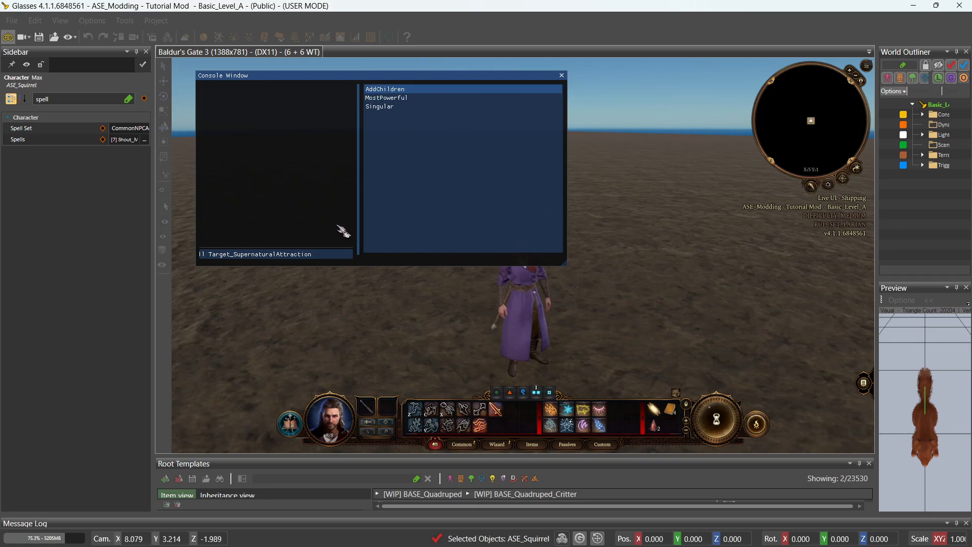
{"action": "key", "text": "Return"}
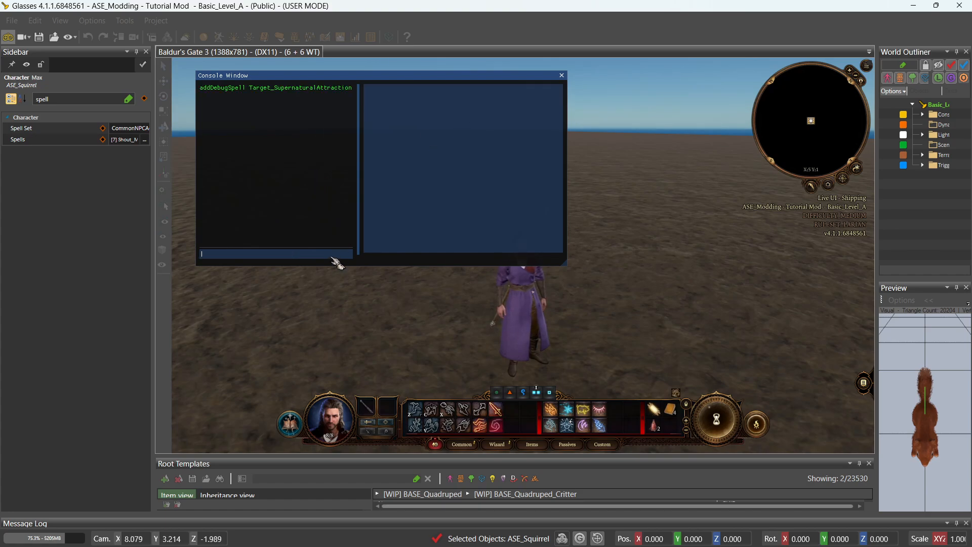
Cast Supernatural Attraction from the hotbar and close the debug console.
{"action": "mouse_move", "coordinate": [496, 430]}
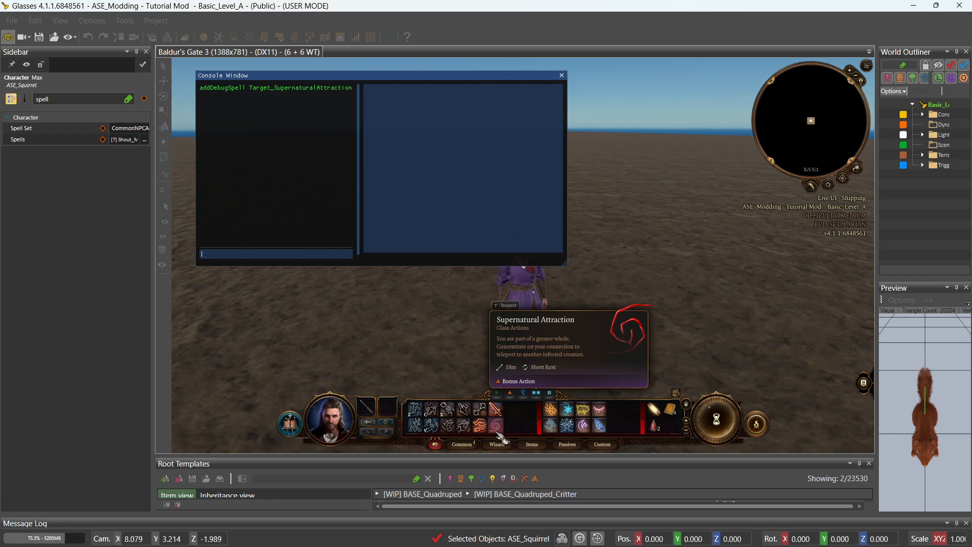
{"action": "left_click", "coordinate": [496, 428]}
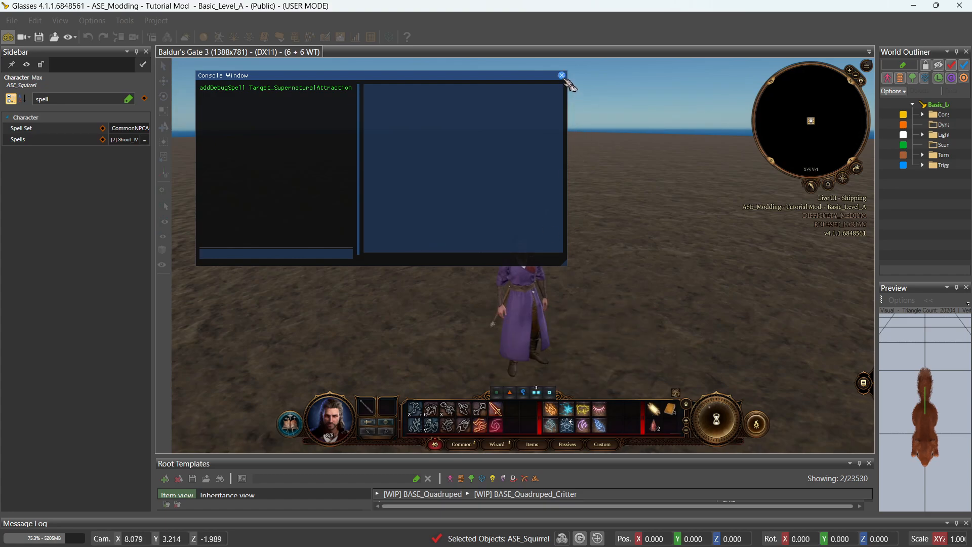
{"action": "left_click", "coordinate": [497, 427]}
{"action": "left_click", "coordinate": [497, 428]}
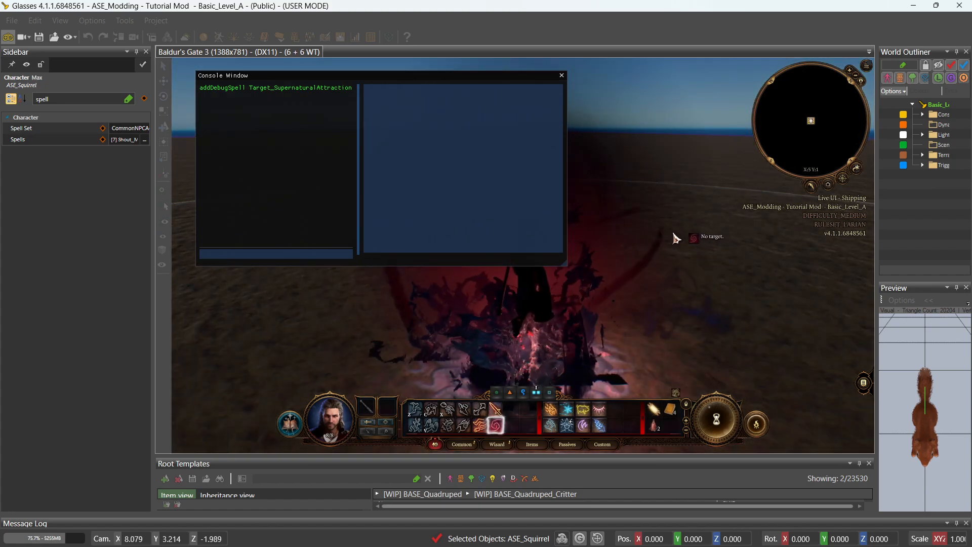
{"action": "left_click", "coordinate": [561, 75]}
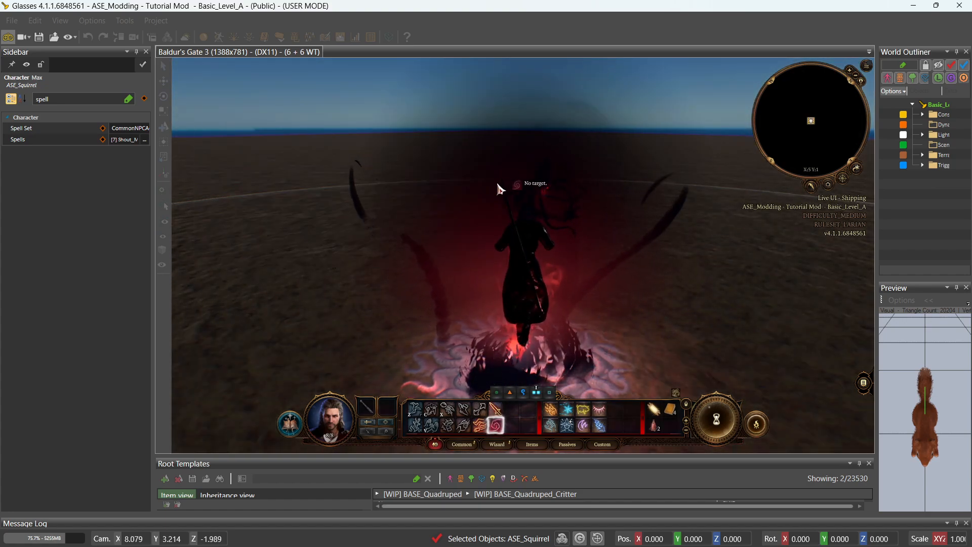
{"action": "scroll", "coordinate": [434, 252], "scroll_direction": "down", "scroll_amount": 8}
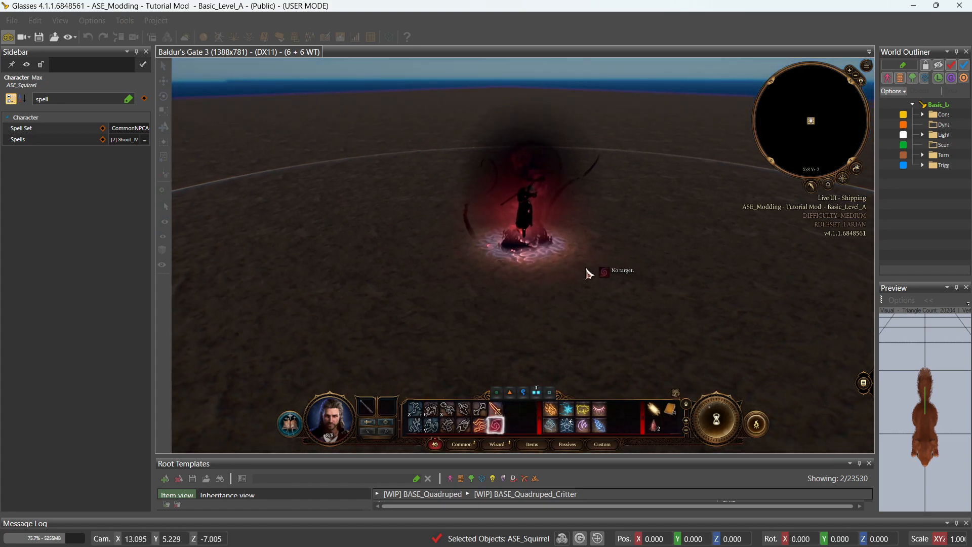
Reposition the camera, cancel the spell targeting, and walk the character to a nearby spot.
{"action": "key", "text": "s"}
{"action": "key", "text": "s"}
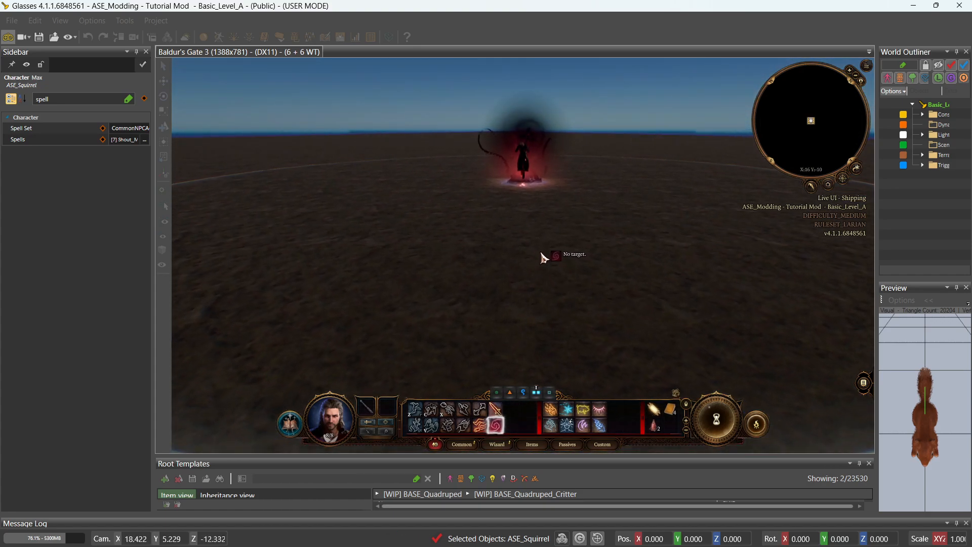
{"action": "key", "text": "s"}
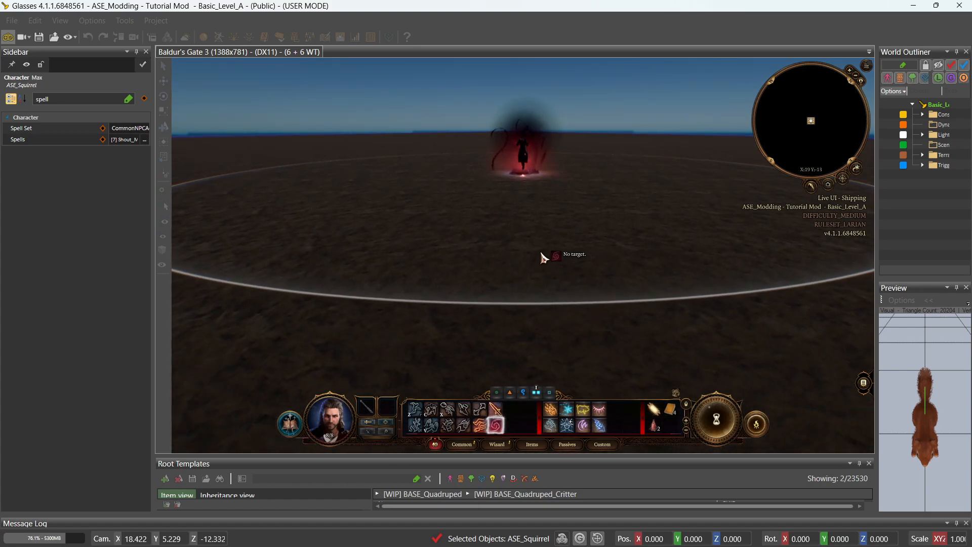
{"action": "key", "text": "w"}
{"action": "right_click", "coordinate": [541, 252]}
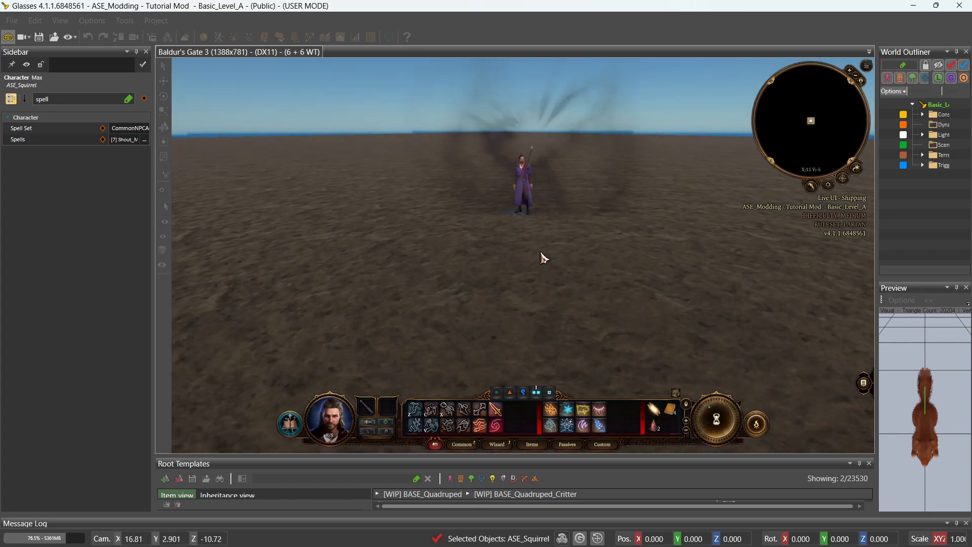
{"action": "left_click", "coordinate": [536, 273]}
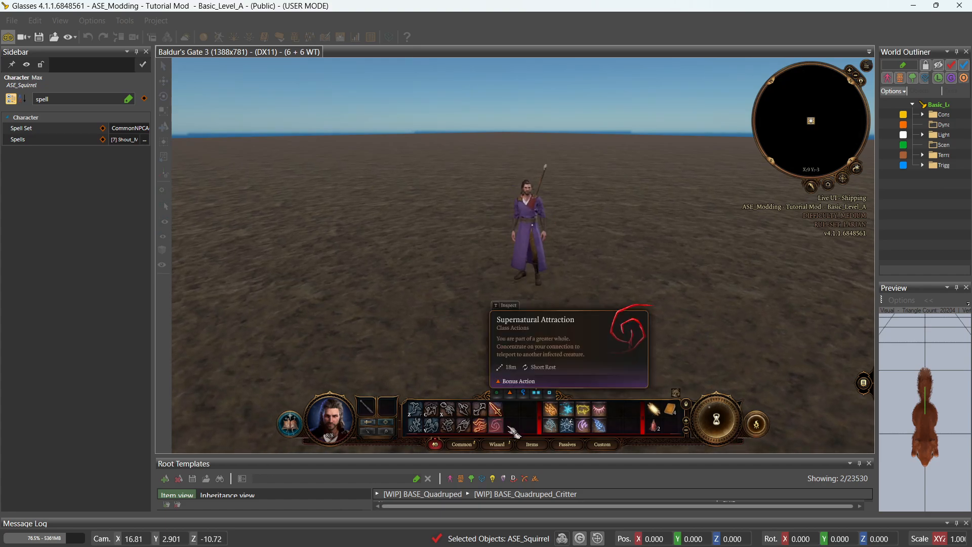
Remove Supernatural Attraction from the hotbar, walk again, ready an attack and reopen the console.
{"action": "left_click_drag", "start_coordinate": [505, 431], "coordinate": [652, 362]}
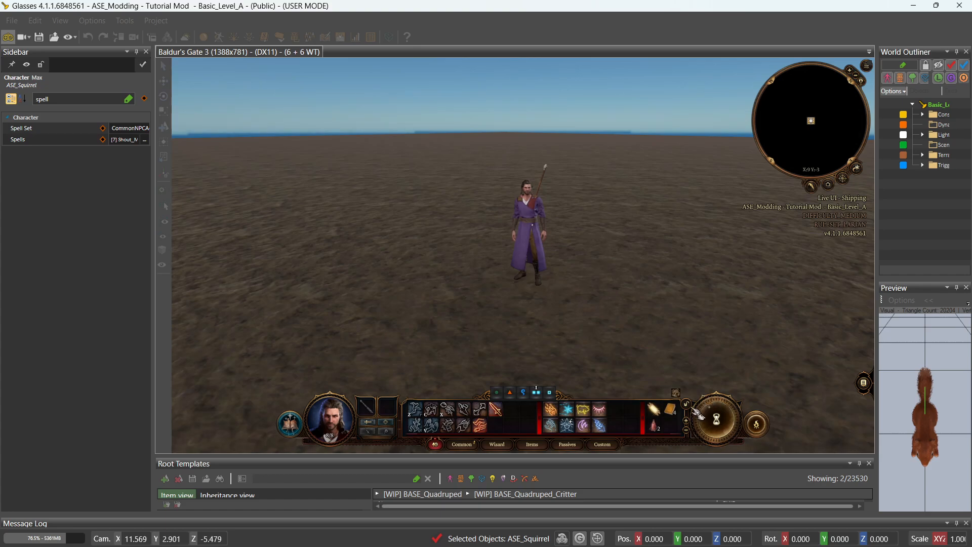
{"action": "left_click", "coordinate": [541, 332]}
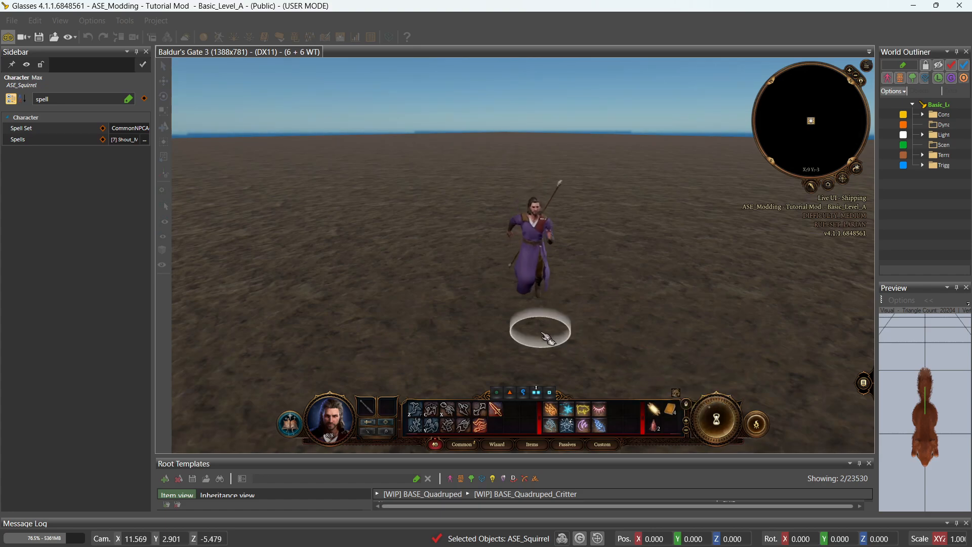
{"action": "key", "text": "ctrl"}
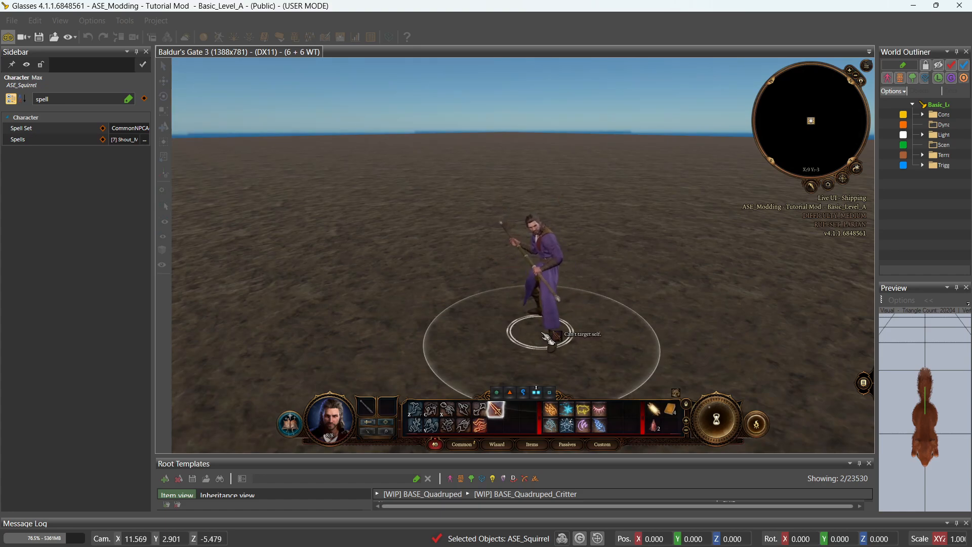
{"action": "key", "text": "grave"}
Run addDebugSpell Target_ASE_Summon in the game console to give the character the summon spell.
{"action": "type", "text": "a"}
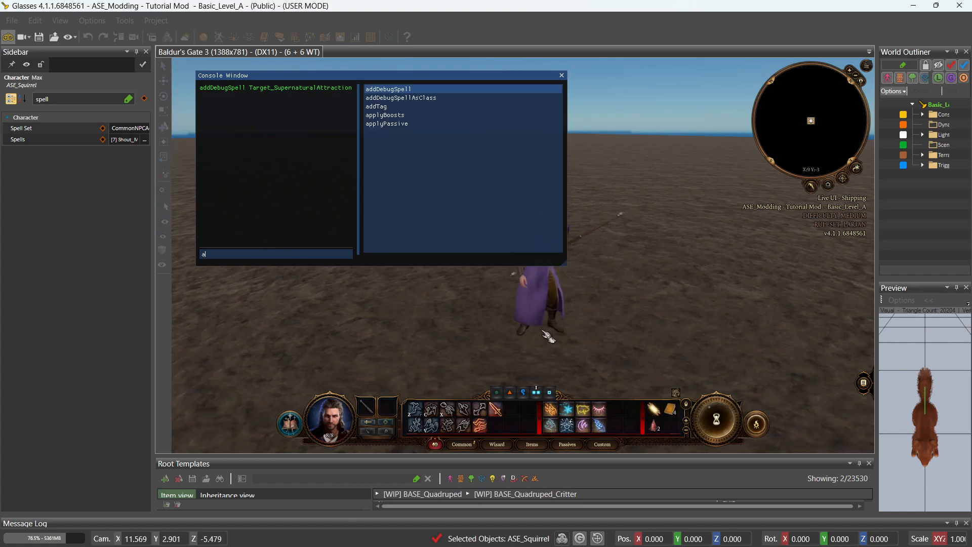
{"action": "left_click", "coordinate": [400, 89]}
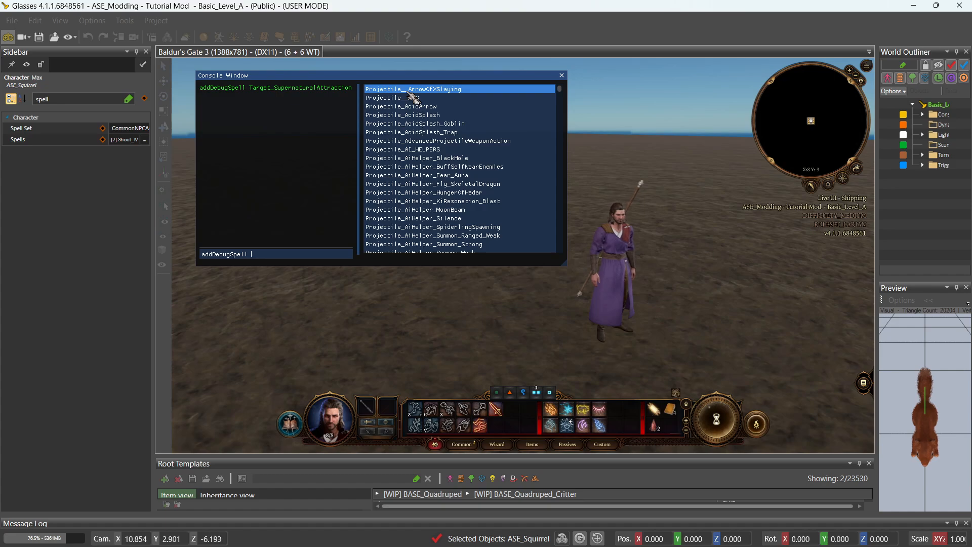
{"action": "type", "text": "ASE_"}
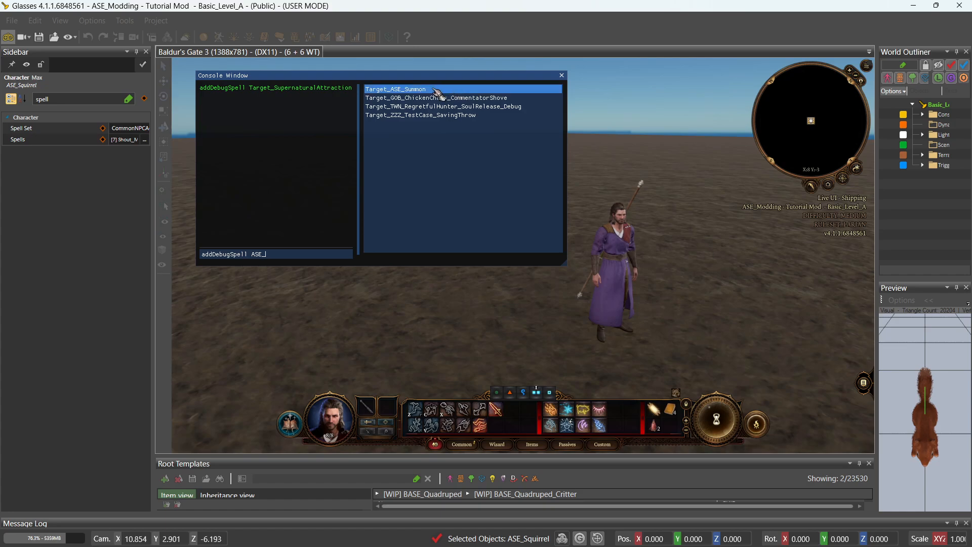
{"action": "left_click", "coordinate": [434, 89]}
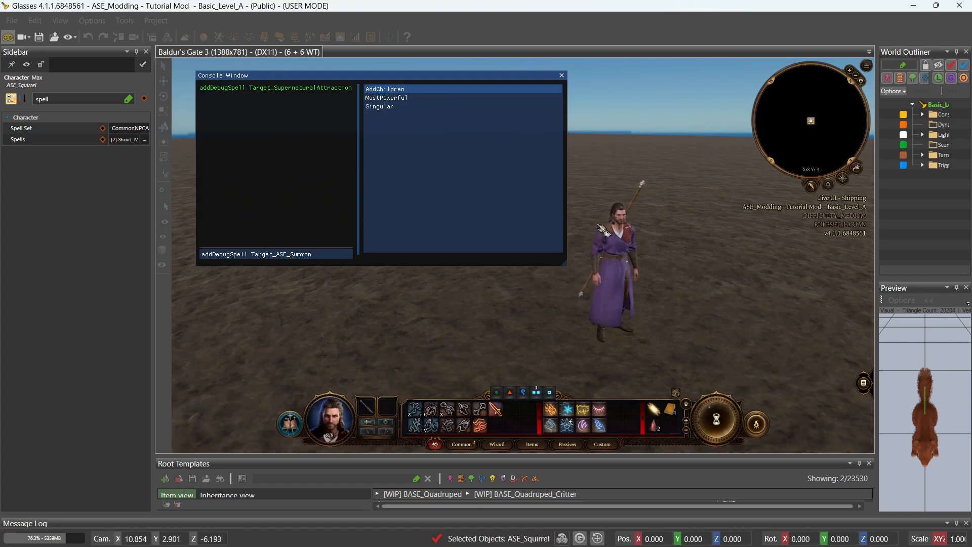
{"action": "key", "text": "Return"}
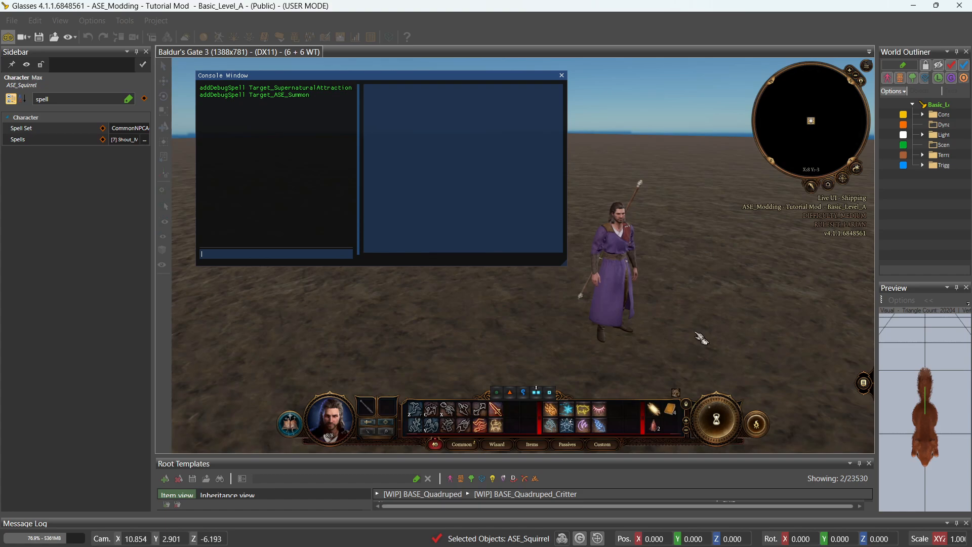
Cast Summon Max from the hotbar, then take control of the squirrel Max via its portrait.
{"action": "left_click", "coordinate": [561, 75]}
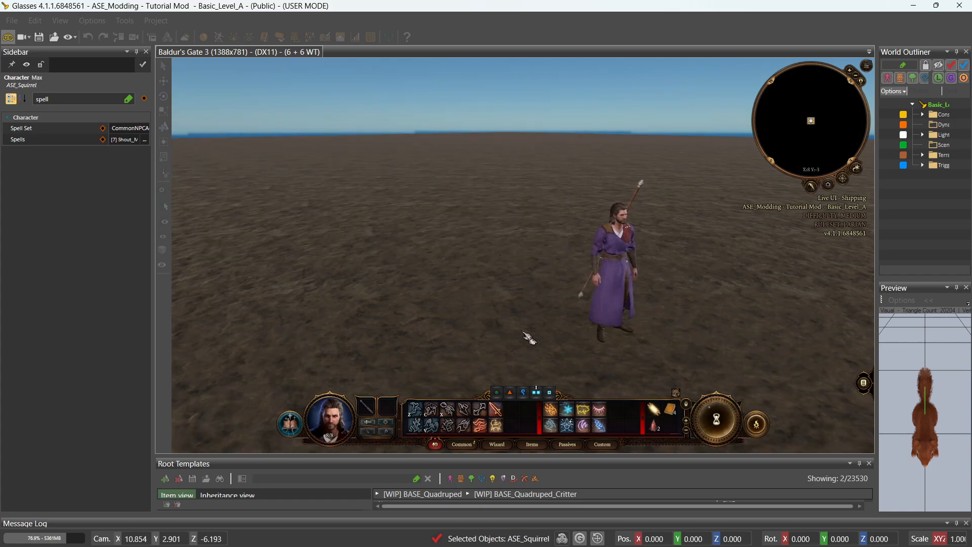
{"action": "mouse_move", "coordinate": [499, 428]}
{"action": "key", "text": "s"}
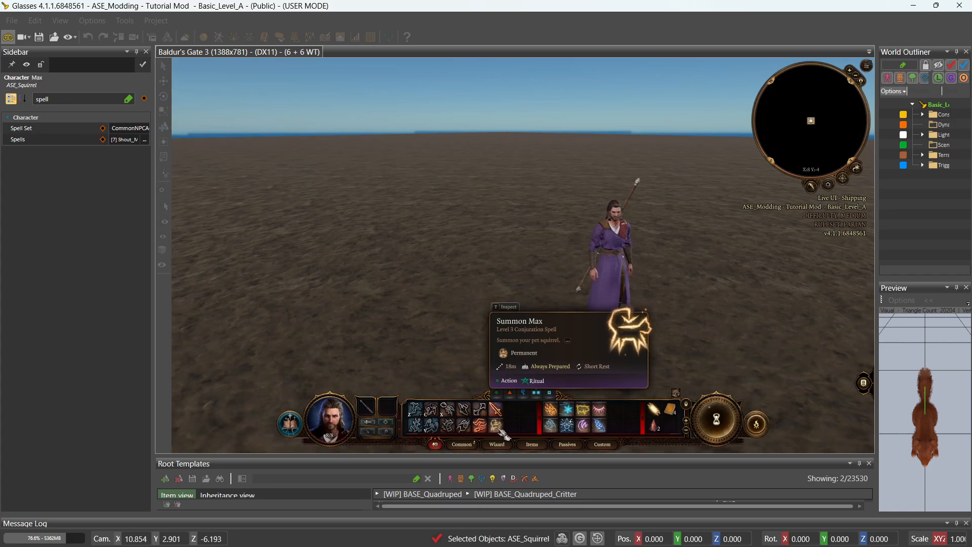
{"action": "key", "text": "d"}
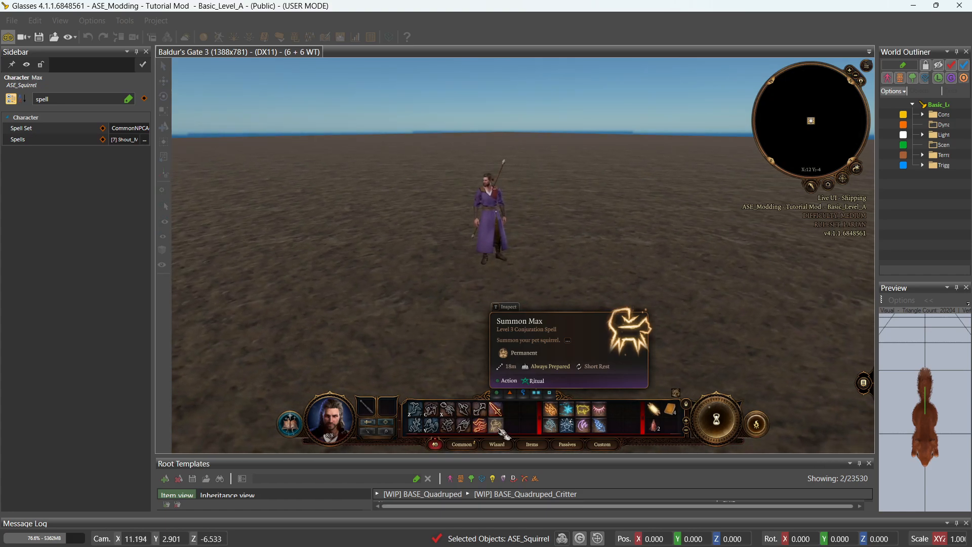
{"action": "left_click", "coordinate": [496, 426]}
{"action": "left_click", "coordinate": [517, 351]}
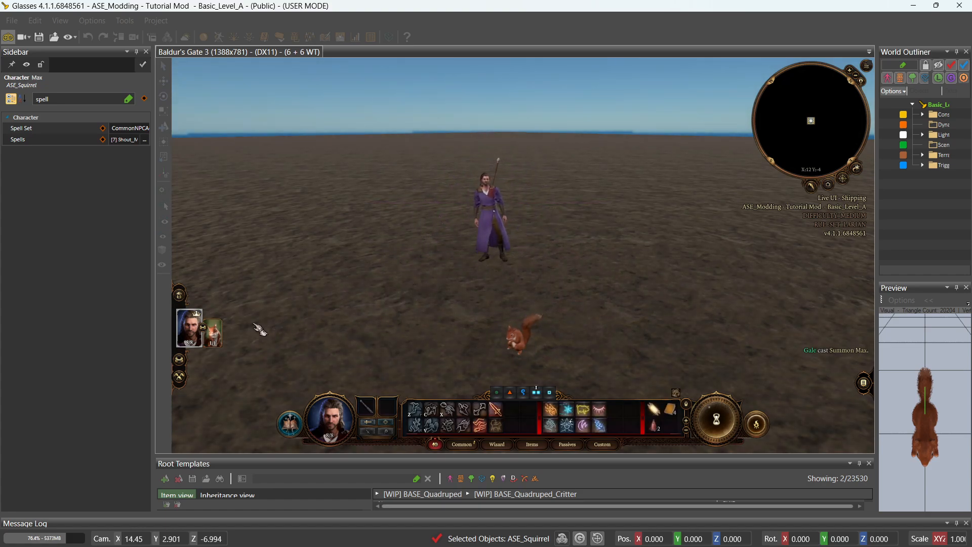
{"action": "mouse_move", "coordinate": [222, 341]}
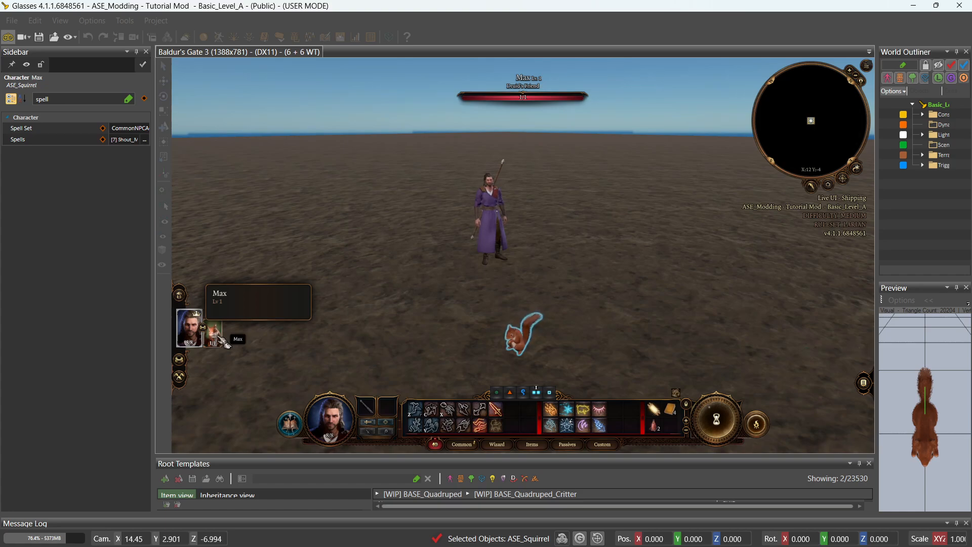
{"action": "left_click", "coordinate": [213, 334]}
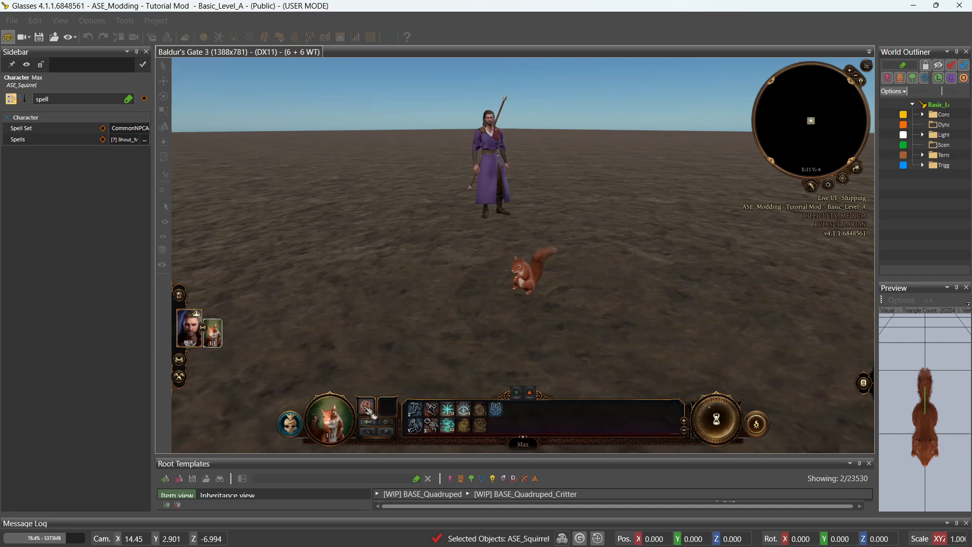
Make Max jump to a nearby spot, then cast Aid on itself.
{"action": "left_click", "coordinate": [415, 409]}
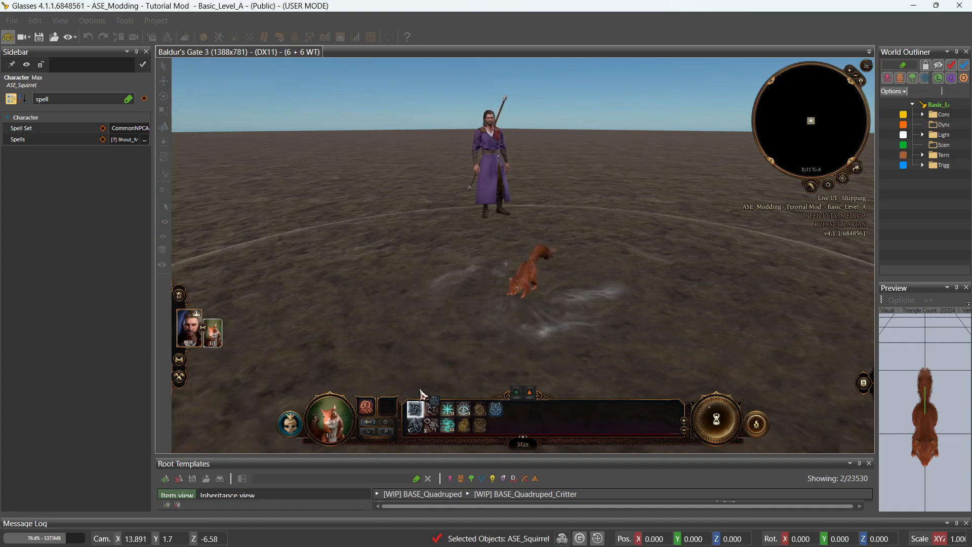
{"action": "left_click", "coordinate": [353, 284]}
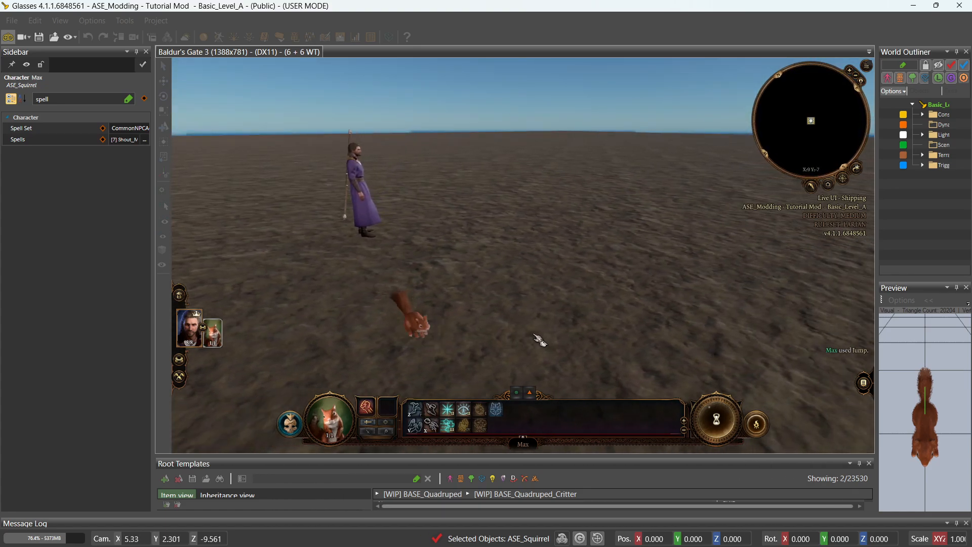
{"action": "left_click", "coordinate": [448, 410]}
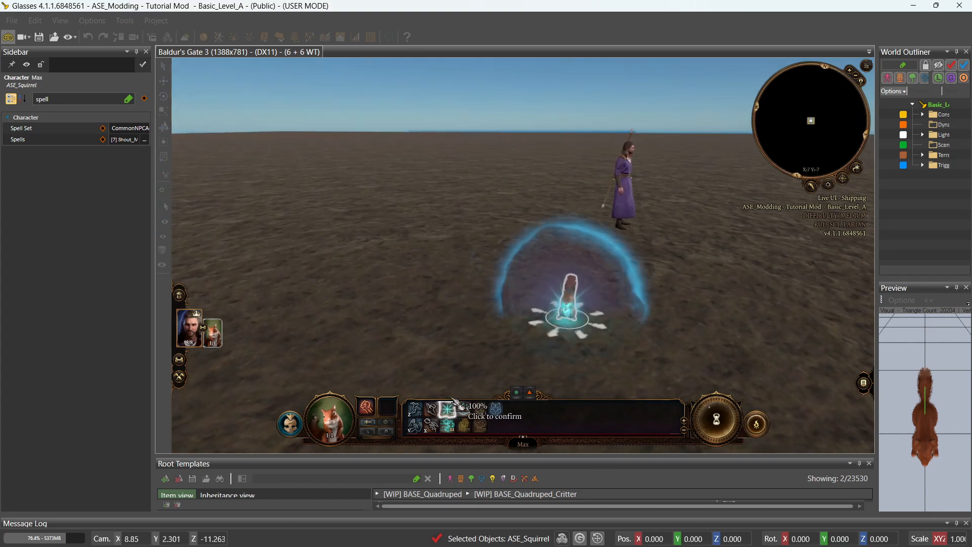
{"action": "left_click", "coordinate": [506, 305]}
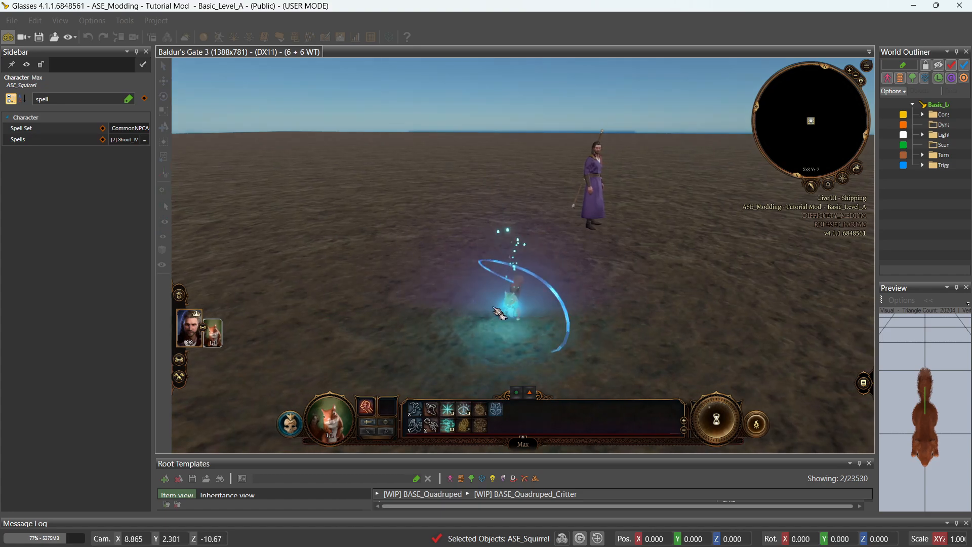
Cast See Invisibility on Max from its hotbar.
{"action": "key", "text": "End"}
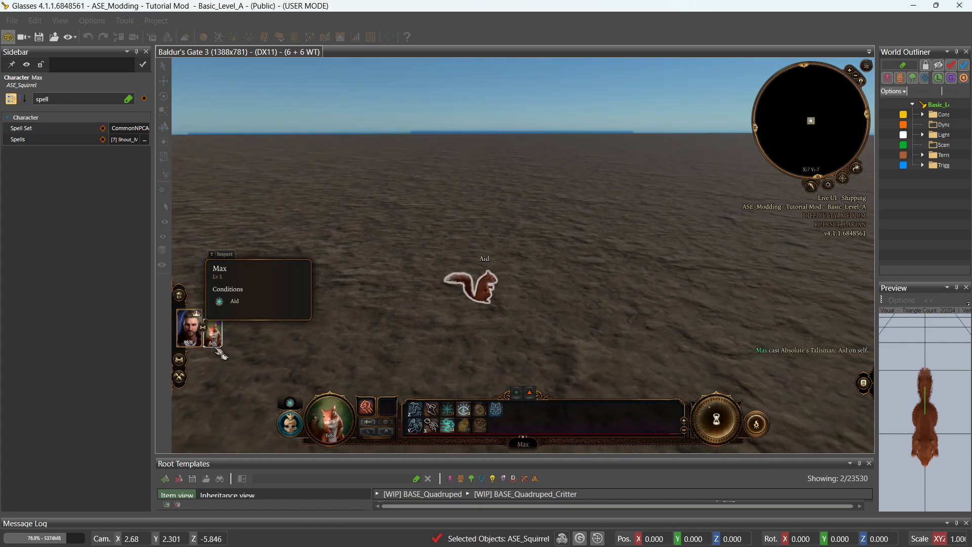
{"action": "mouse_move", "coordinate": [295, 406]}
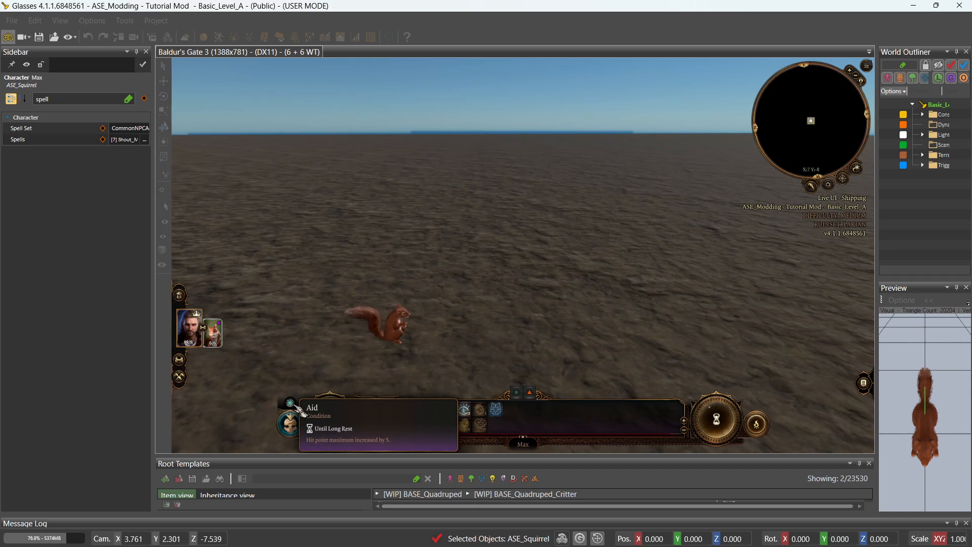
{"action": "mouse_move", "coordinate": [470, 420]}
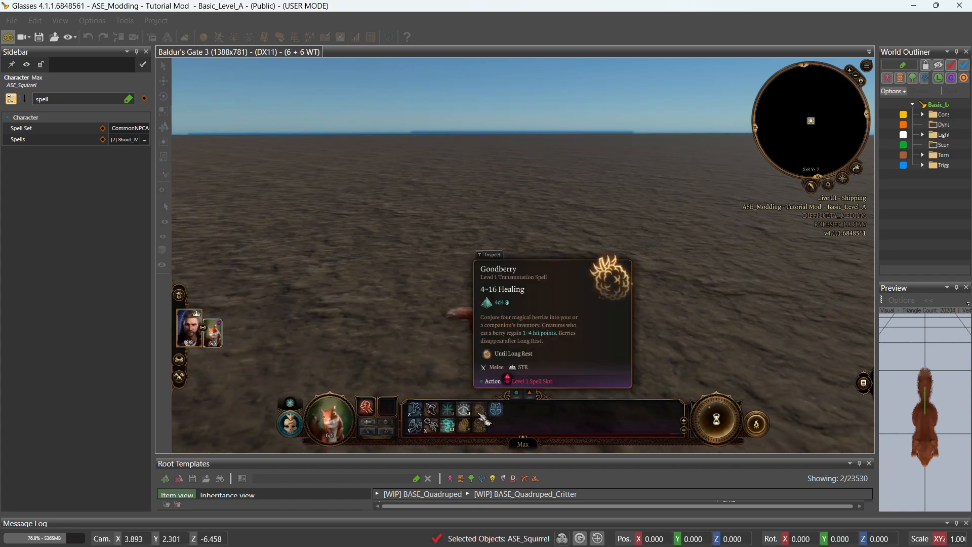
{"action": "left_click", "coordinate": [470, 420]}
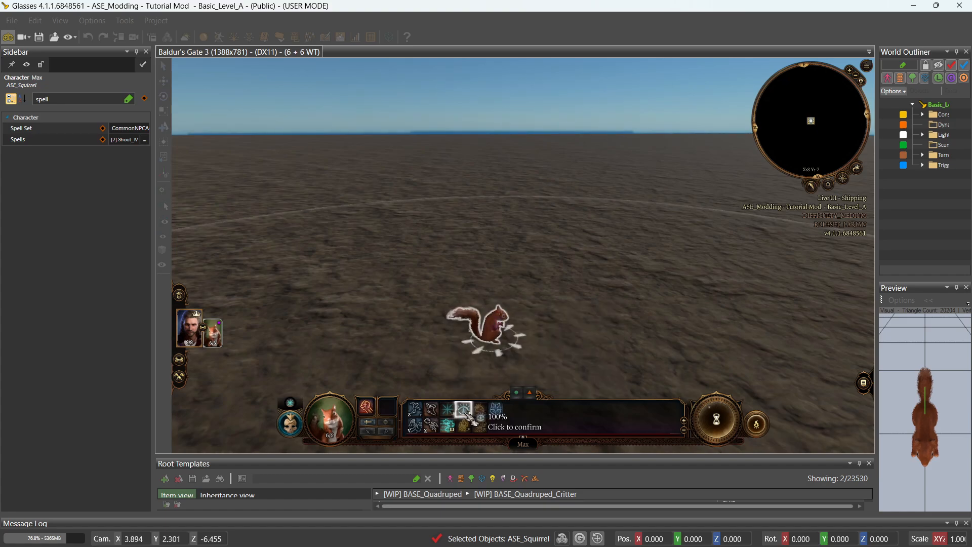
{"action": "left_click", "coordinate": [509, 264]}
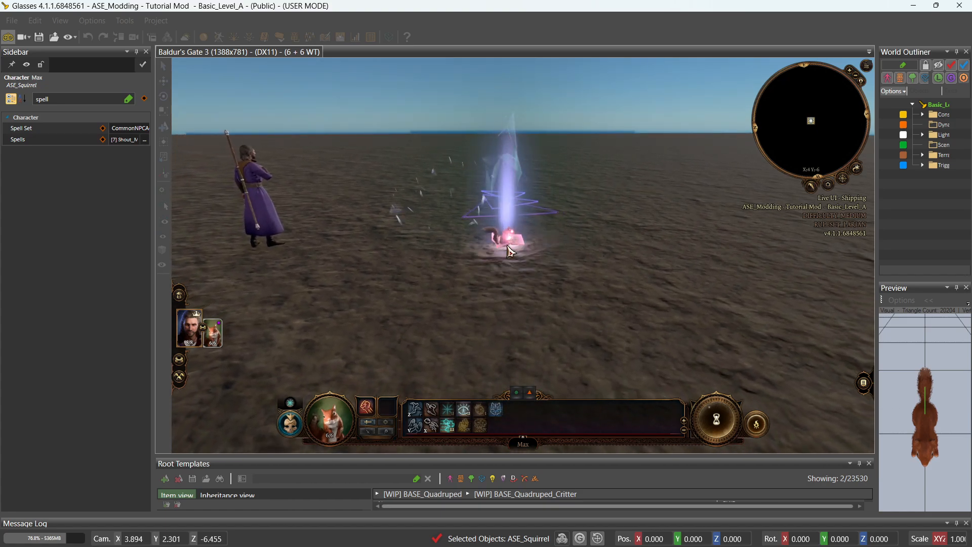
{"action": "middle_click_drag", "start_coordinate": [482, 272], "coordinate": [485, 321]}
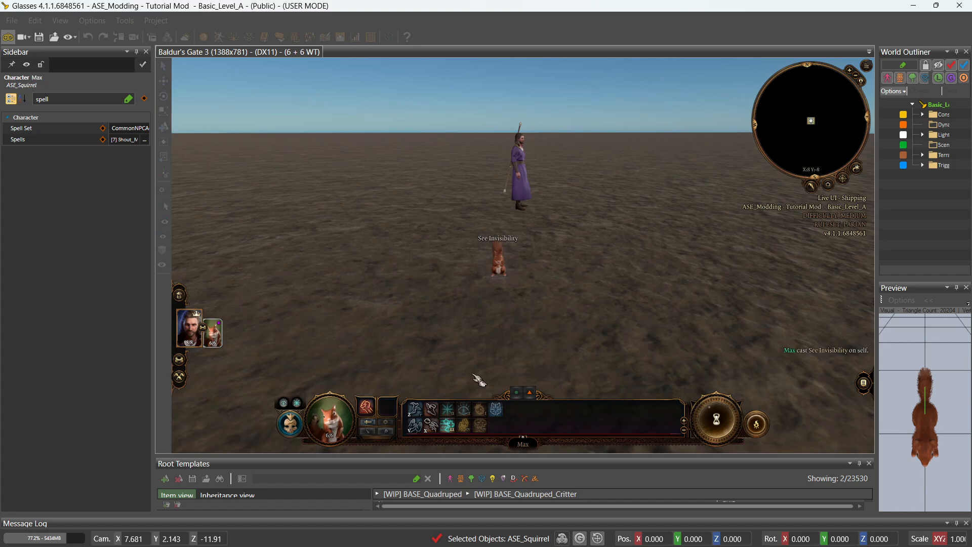
Move Max to a new spot and cast Mass Healing Word on it.
{"action": "middle_click_drag", "start_coordinate": [501, 302], "coordinate": [492, 318]}
{"action": "key", "text": "w"}
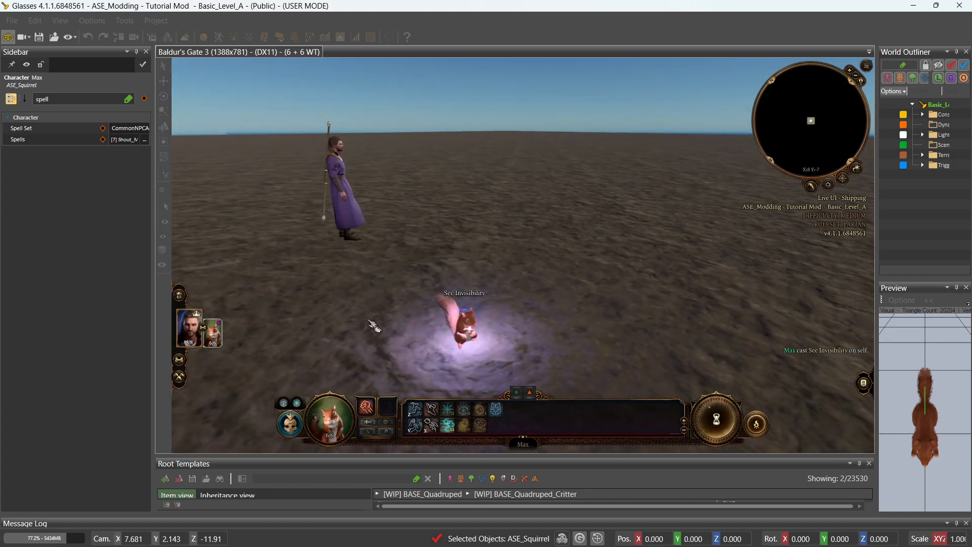
{"action": "left_click", "coordinate": [368, 320]}
{"action": "key", "text": "a"}
{"action": "middle_click_drag", "start_coordinate": [370, 323], "coordinate": [437, 331]}
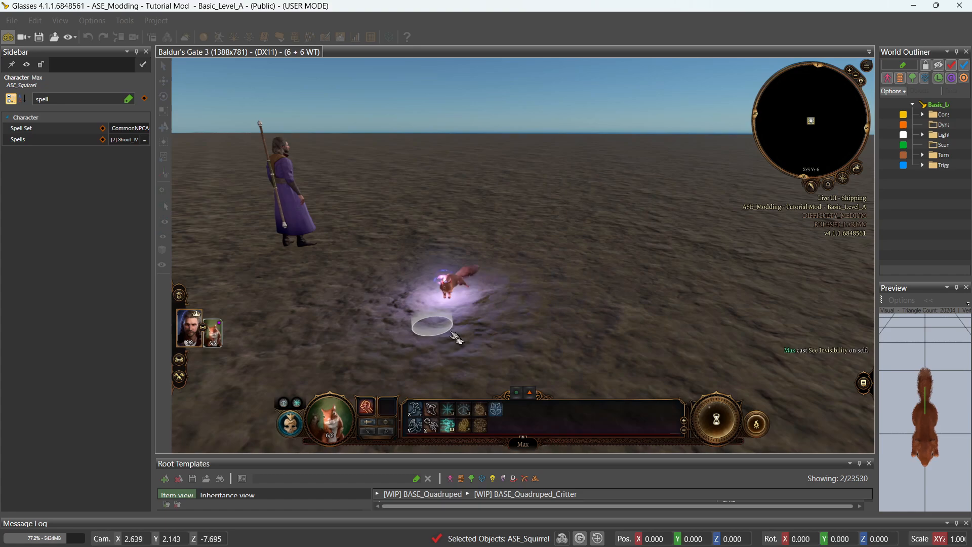
{"action": "key", "text": "s"}
{"action": "mouse_move", "coordinate": [446, 430]}
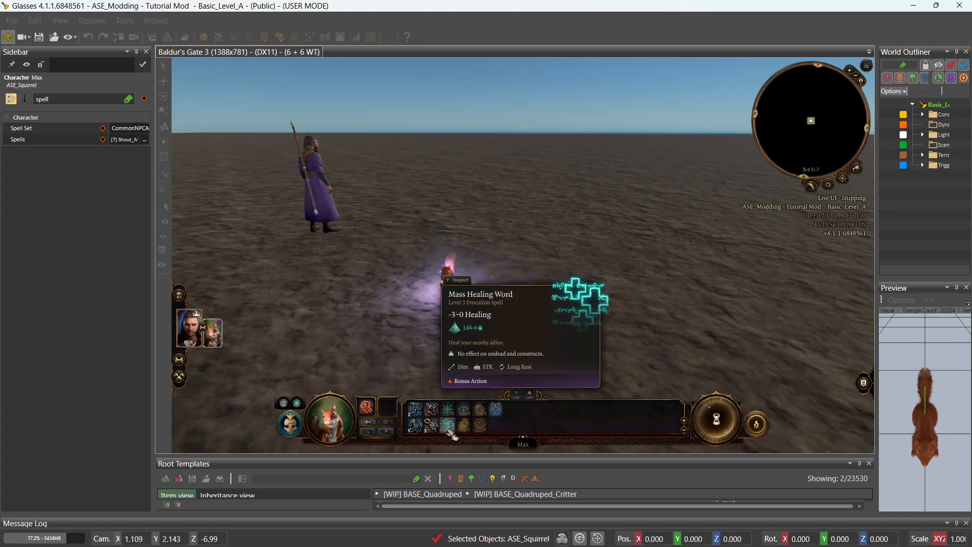
{"action": "key", "text": "a"}
{"action": "key", "text": "w"}
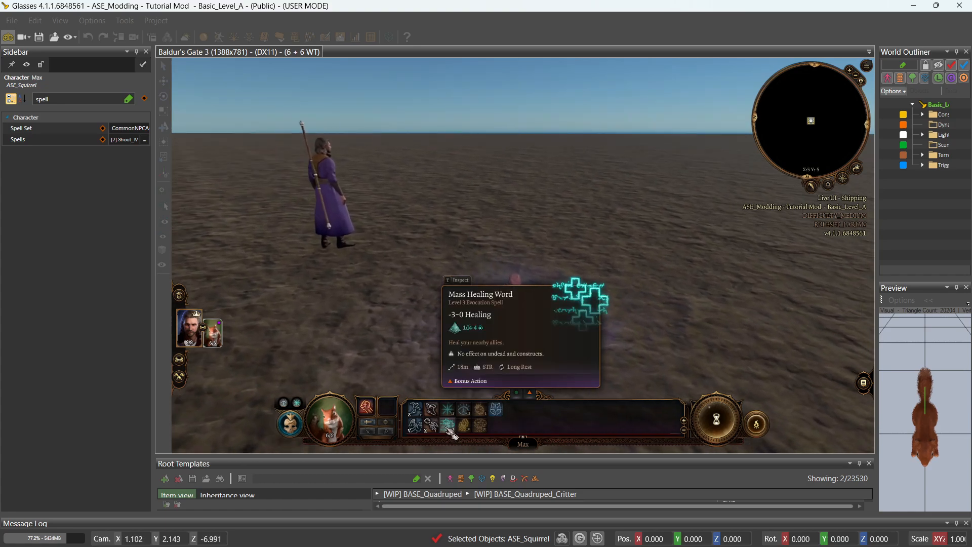
{"action": "middle_click_drag", "start_coordinate": [446, 430], "coordinate": [447, 428]}
{"action": "key", "text": "s"}
{"action": "left_click", "coordinate": [448, 428]}
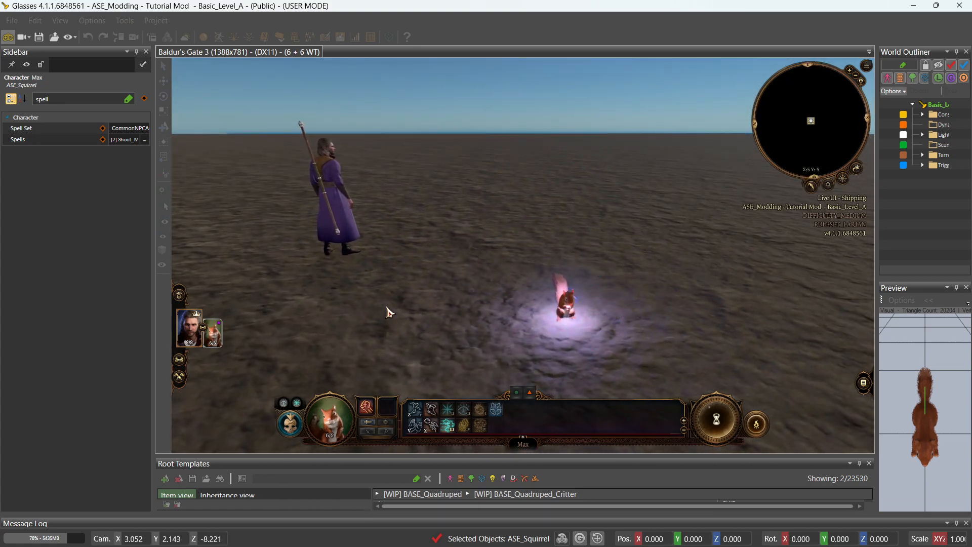
Send Max running to the left and then to another spot.
{"action": "key", "text": "a"}
{"action": "middle_click_drag", "start_coordinate": [387, 307], "coordinate": [387, 307]}
{"action": "key", "text": "a"}
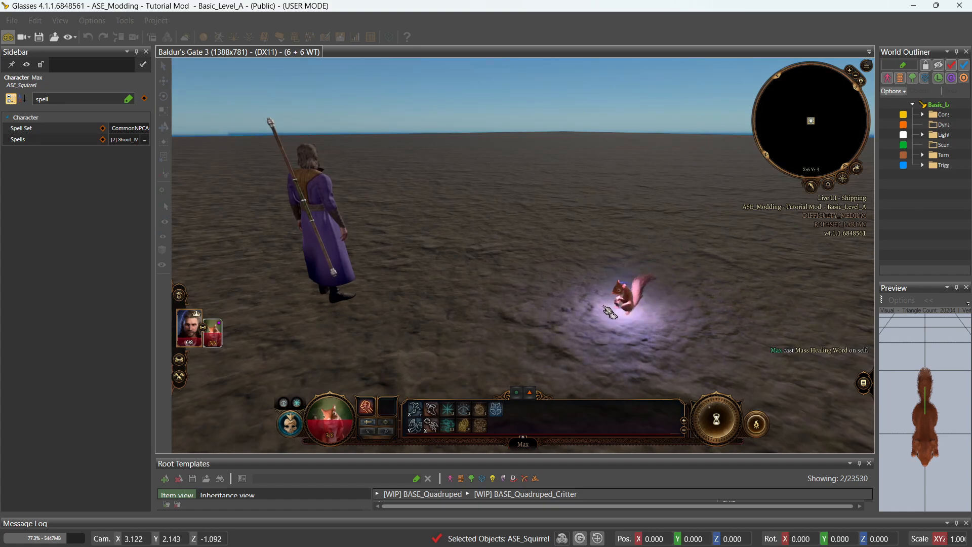
{"action": "left_click", "coordinate": [578, 328]}
{"action": "key", "text": "s"}
{"action": "left_click", "coordinate": [525, 286]}
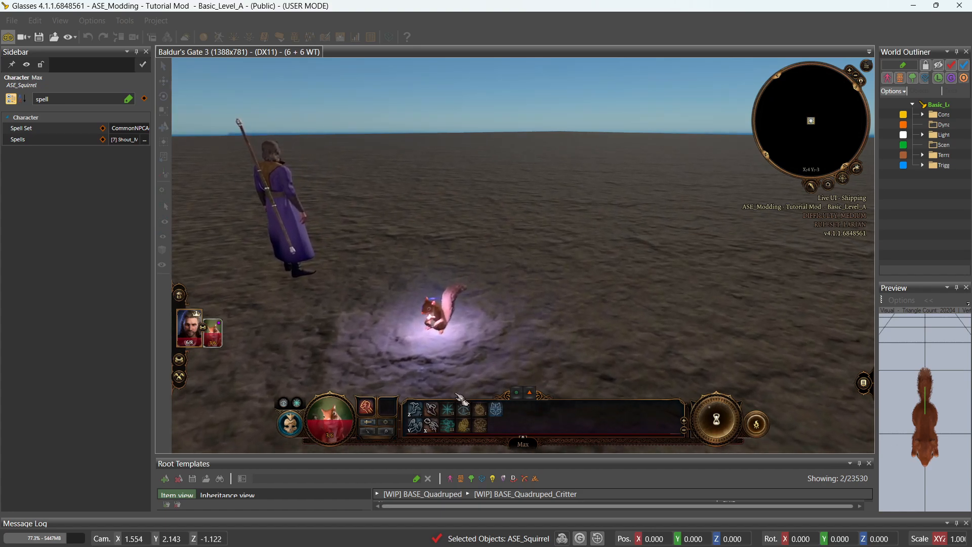
Try Max's Throw ability, cancel the targeting, and review its remaining spells.
{"action": "left_click", "coordinate": [431, 428]}
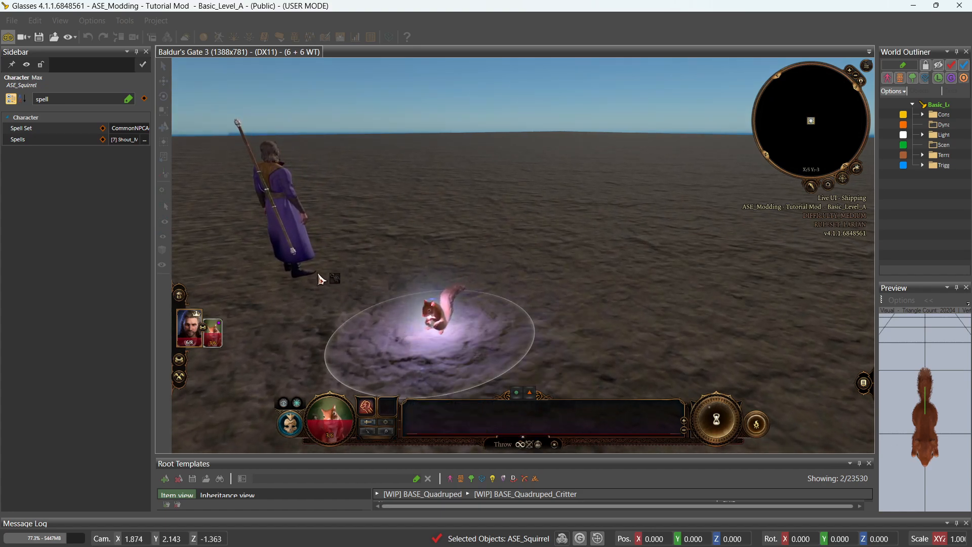
{"action": "right_click", "coordinate": [556, 364]}
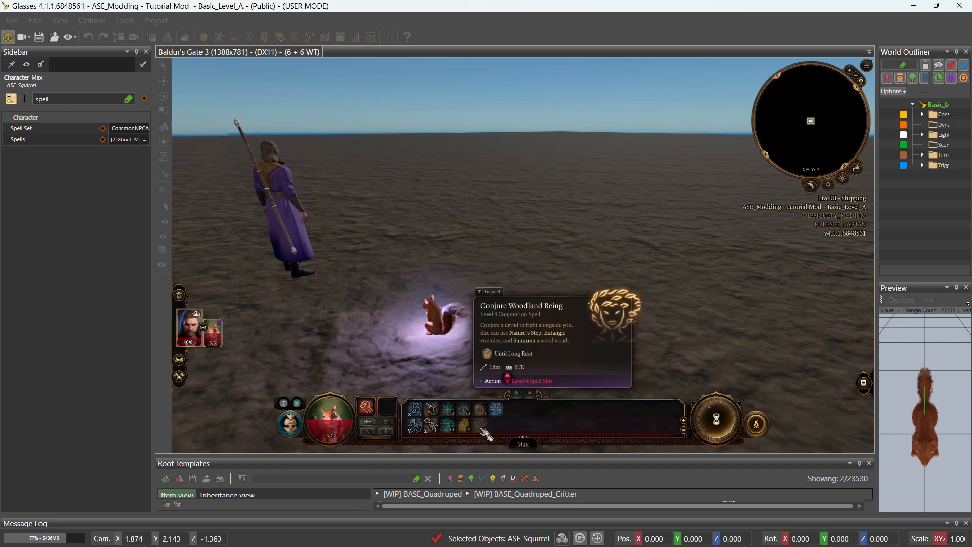
{"action": "middle_click_drag", "start_coordinate": [481, 428], "coordinate": [482, 429]}
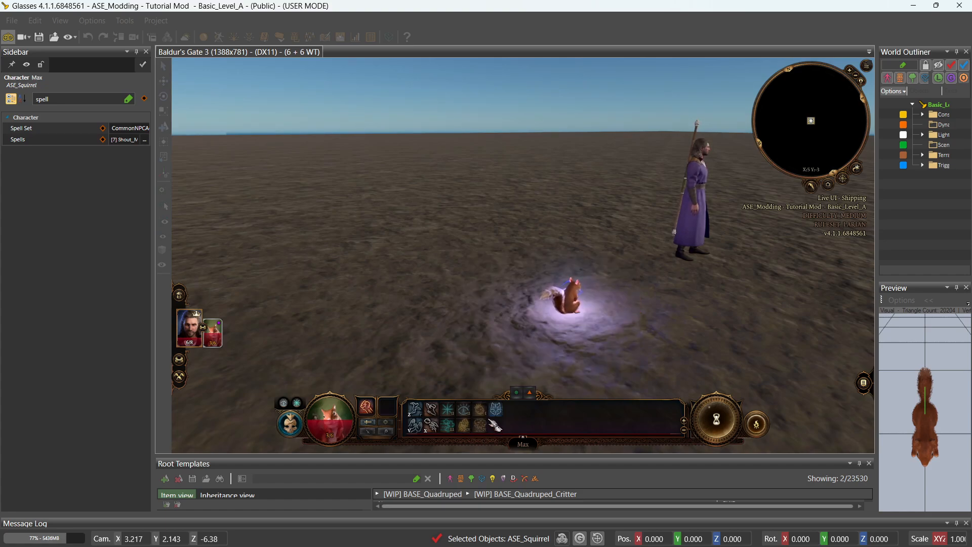
{"action": "key", "text": "End"}
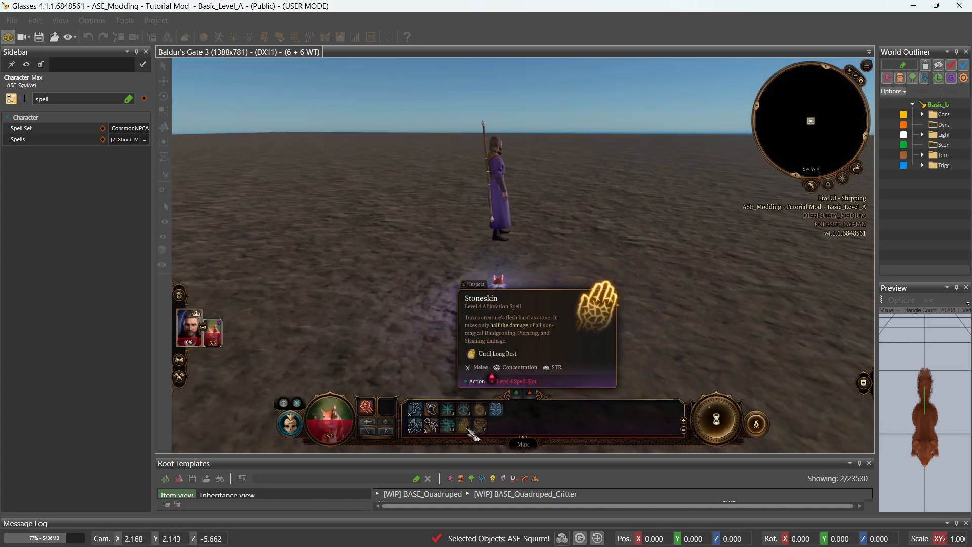
Open Kurznotizen from the Start search 'not' and delete the old items under BUG FIXES/TO DO.
{"action": "key", "text": "super"}
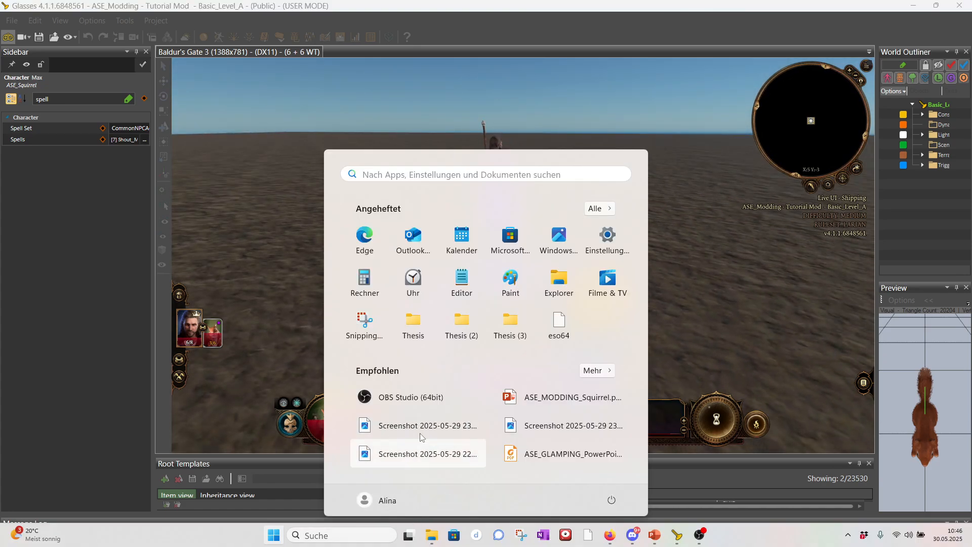
{"action": "type", "text": "not"}
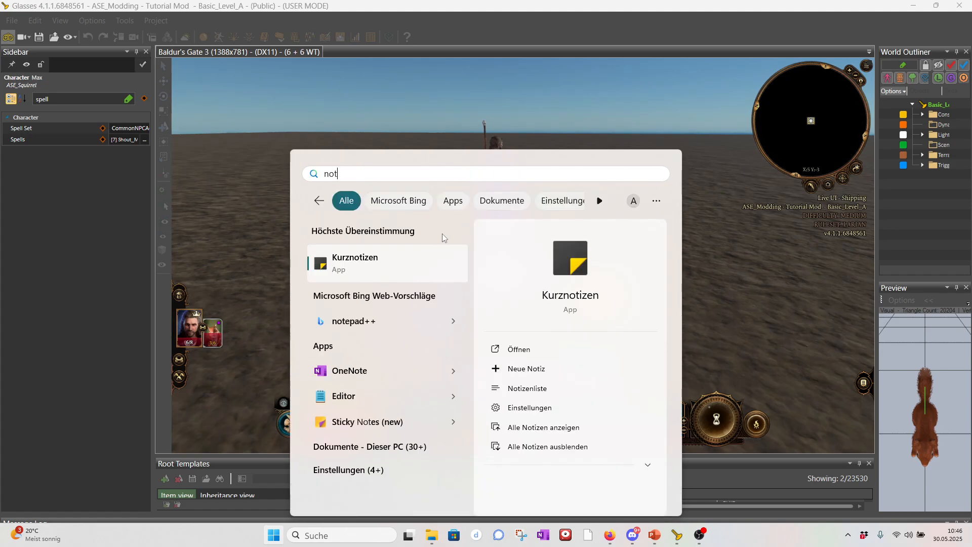
{"action": "left_click", "coordinate": [424, 260]}
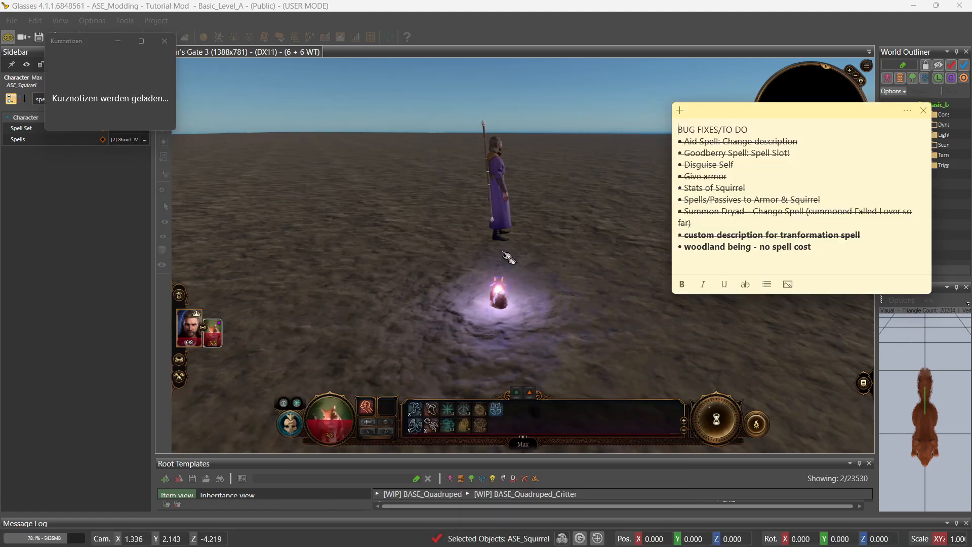
{"action": "left_click_drag", "start_coordinate": [802, 252], "coordinate": [671, 139]}
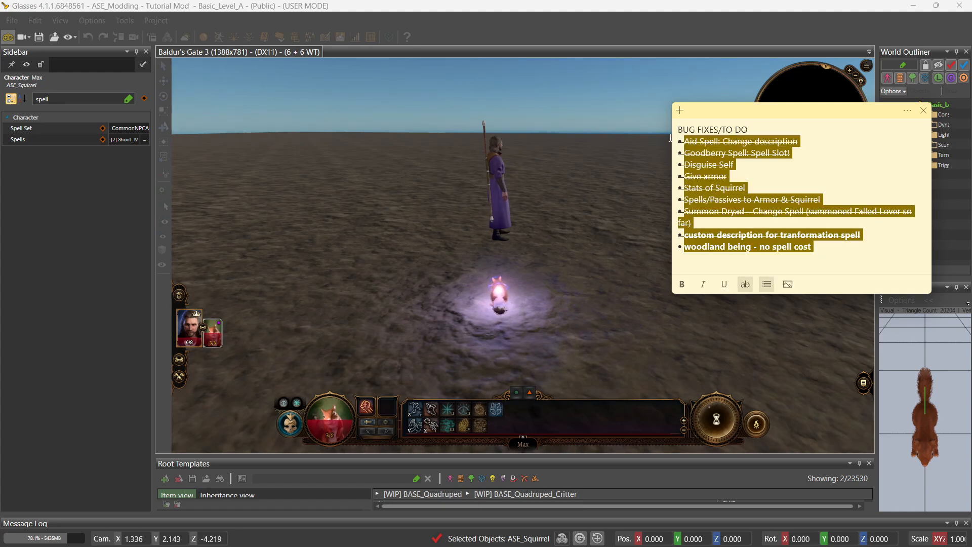
{"action": "key", "text": "BackSpace"}
{"action": "key", "text": "BackSpace"}
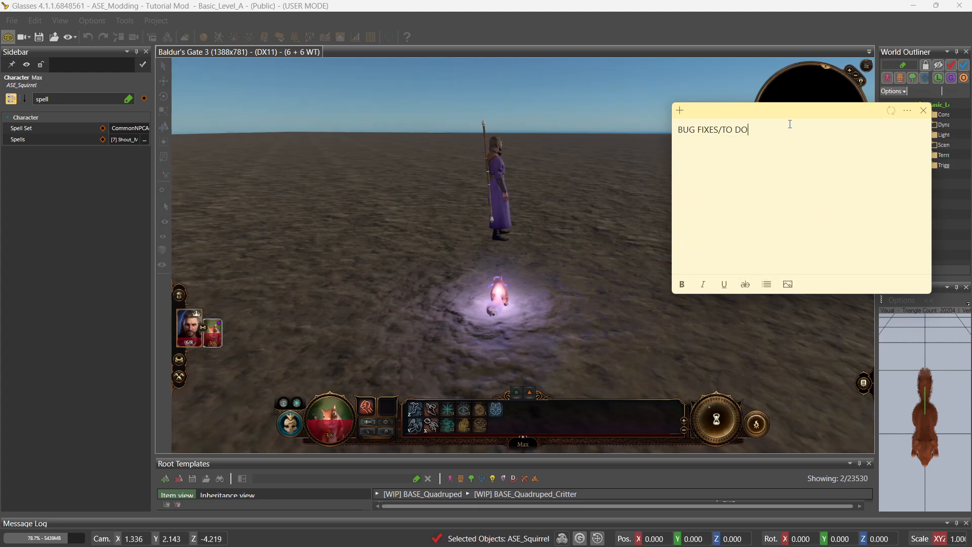
Add bullets 'Goodberry: remove spell cost', 'Summon Dryad' and 'Stoneskin' to the note.
{"action": "left_click", "coordinate": [767, 284]}
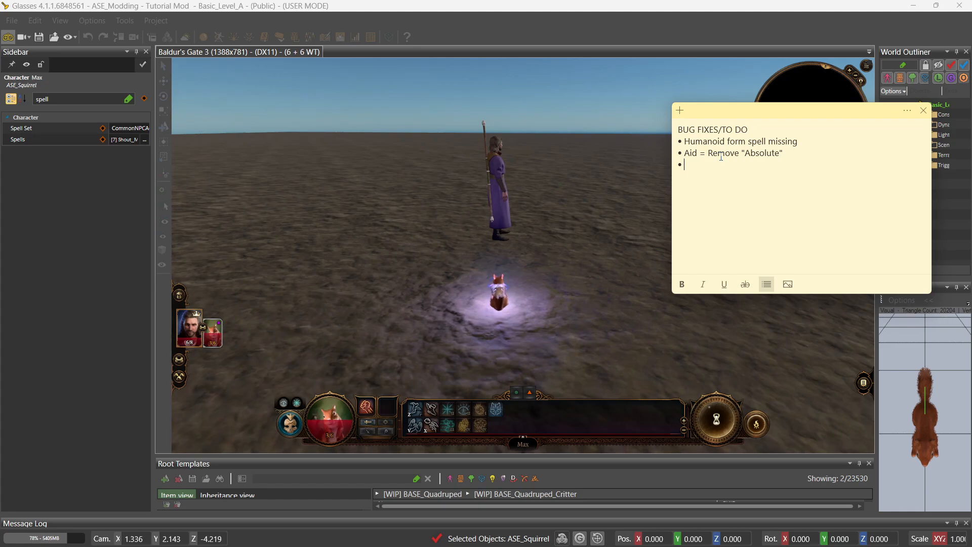
{"action": "type", "text": "Goodberry: remo"}
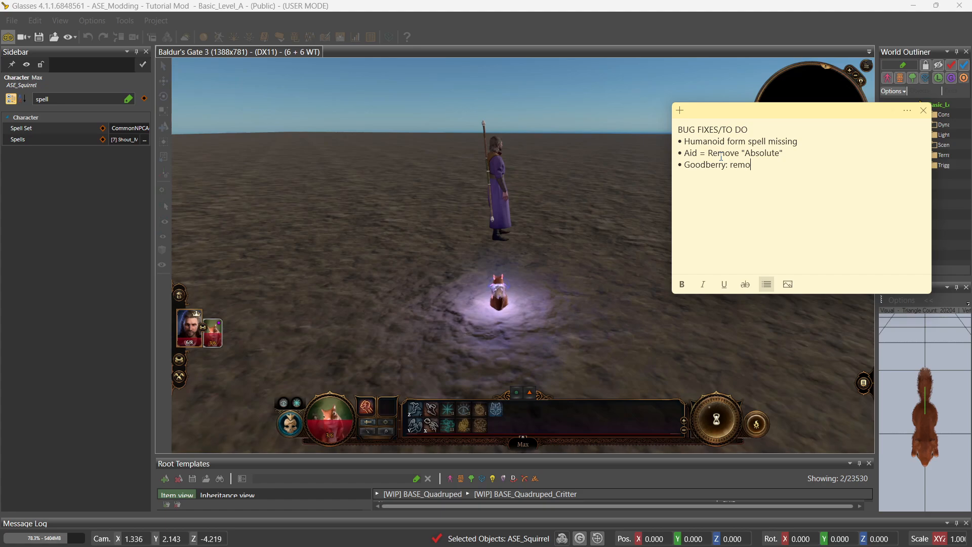
{"action": "type", "text": "ve spell cost "}
{"action": "type", "text": "Summon "}
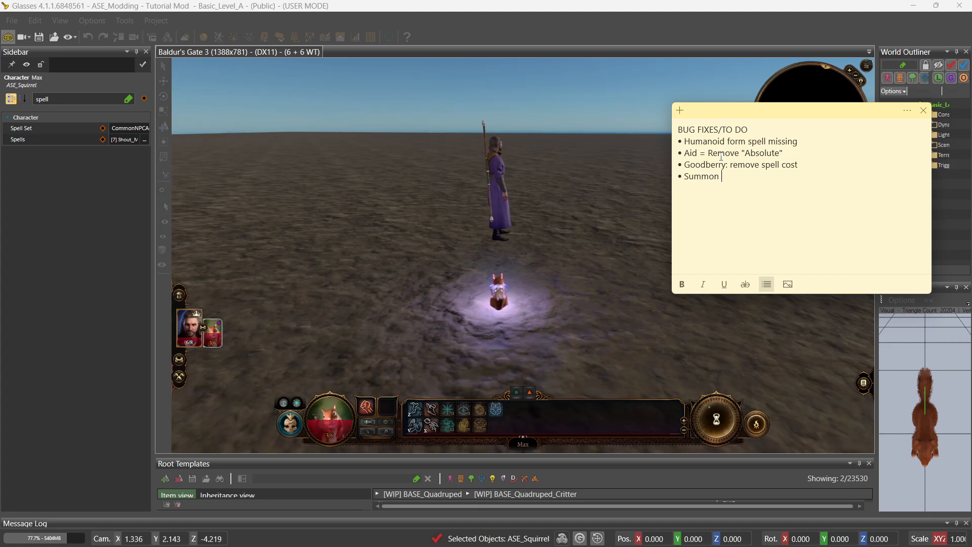
{"action": "type", "text": "Dryad ="}
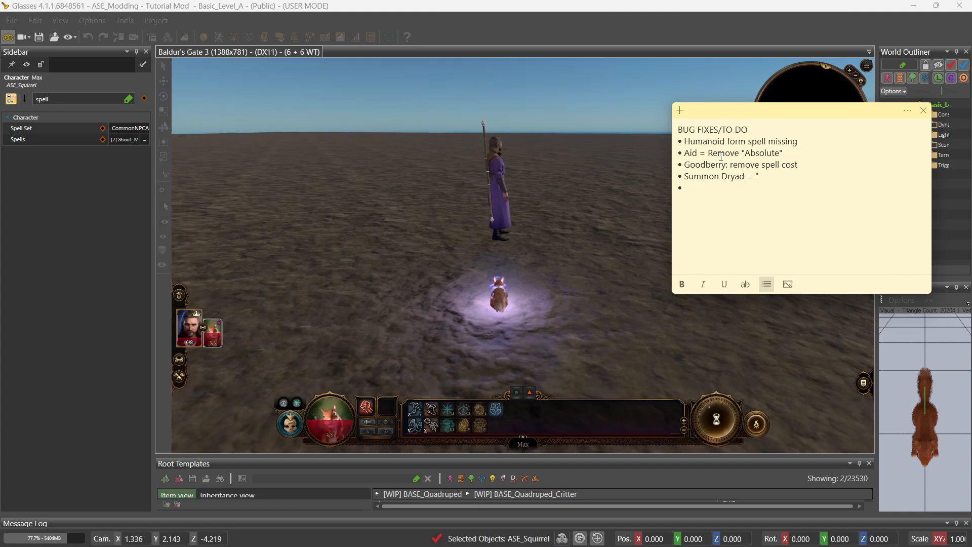
{"action": "type", "text": "oneskin = \""}
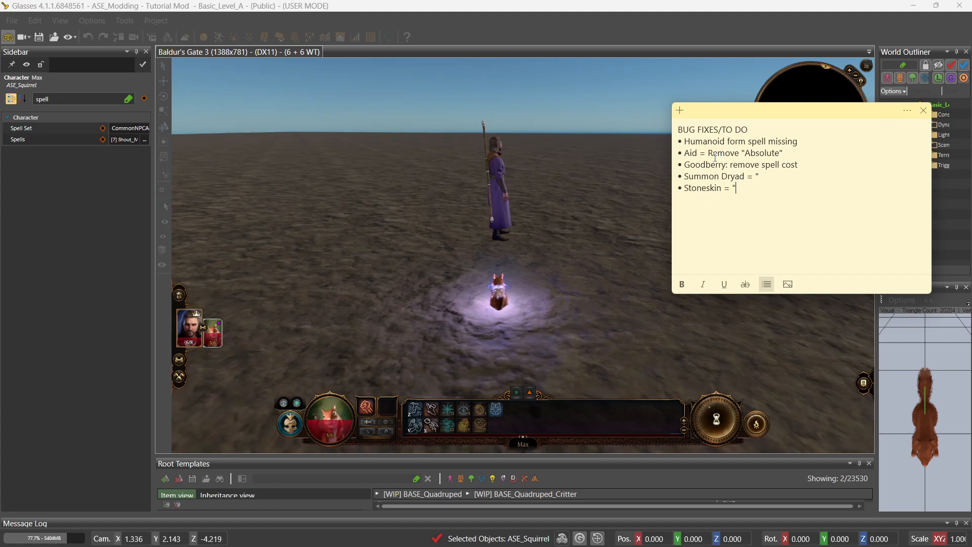
{"action": "mouse_move", "coordinate": [472, 429]}
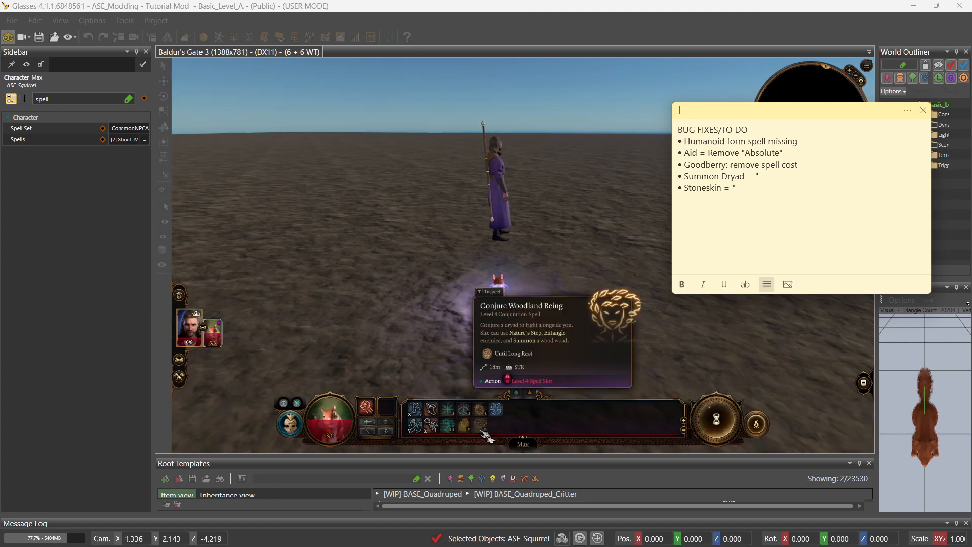
{"action": "mouse_move", "coordinate": [488, 411]}
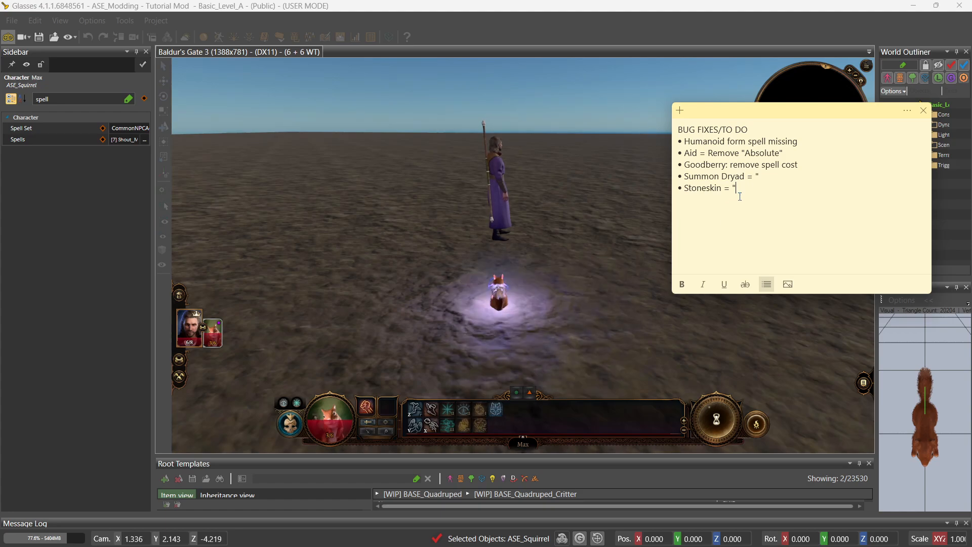
{"action": "left_click_drag", "start_coordinate": [755, 187], "coordinate": [668, 140]}
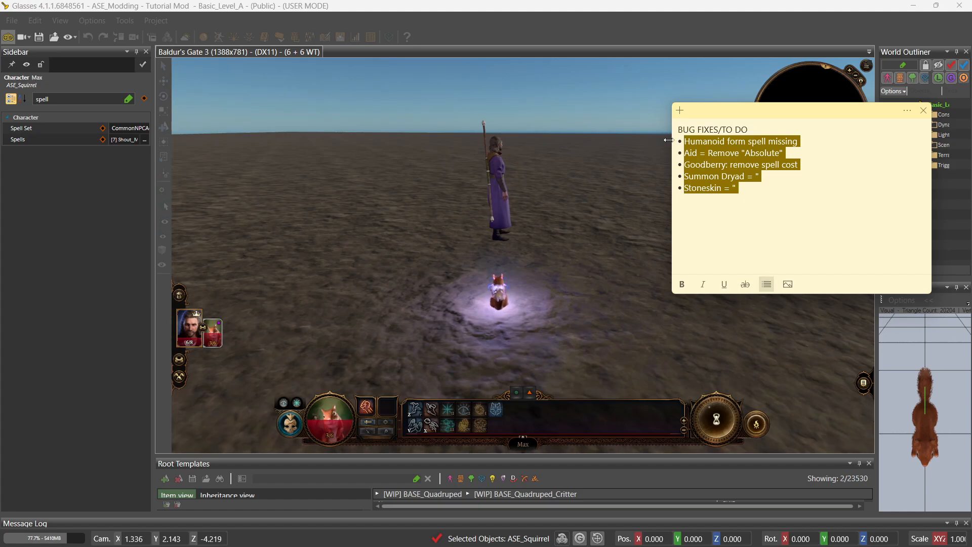
{"action": "left_click", "coordinate": [769, 197]}
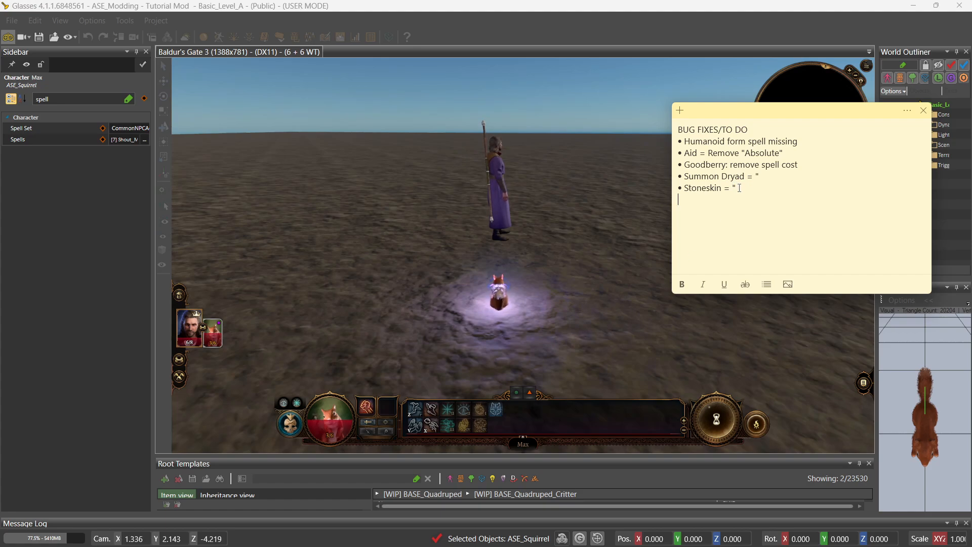
Add the bullets 'Change stats (dexterity, wisdom, etc)' and 'Passives' below Stoneskin.
{"action": "mouse_move", "coordinate": [208, 340]}
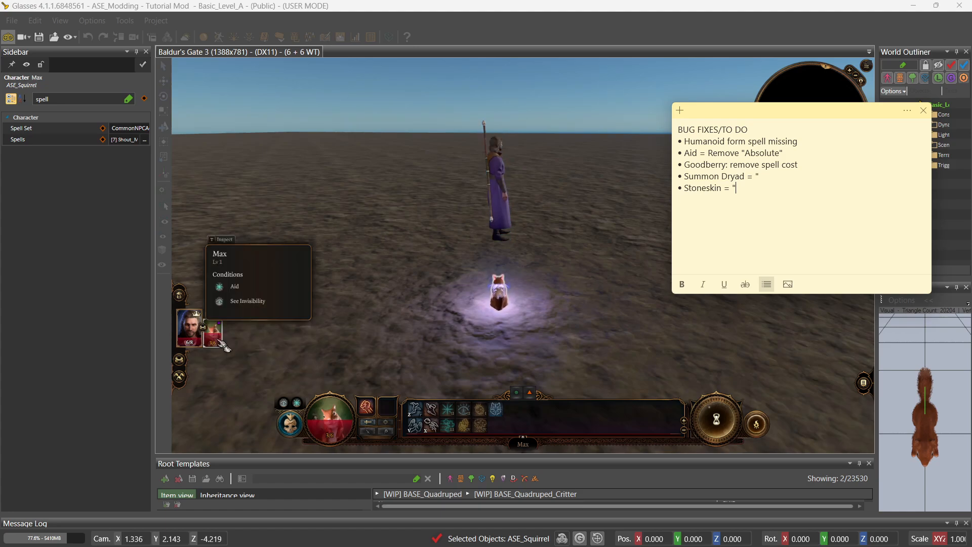
{"action": "key", "text": "Return"}
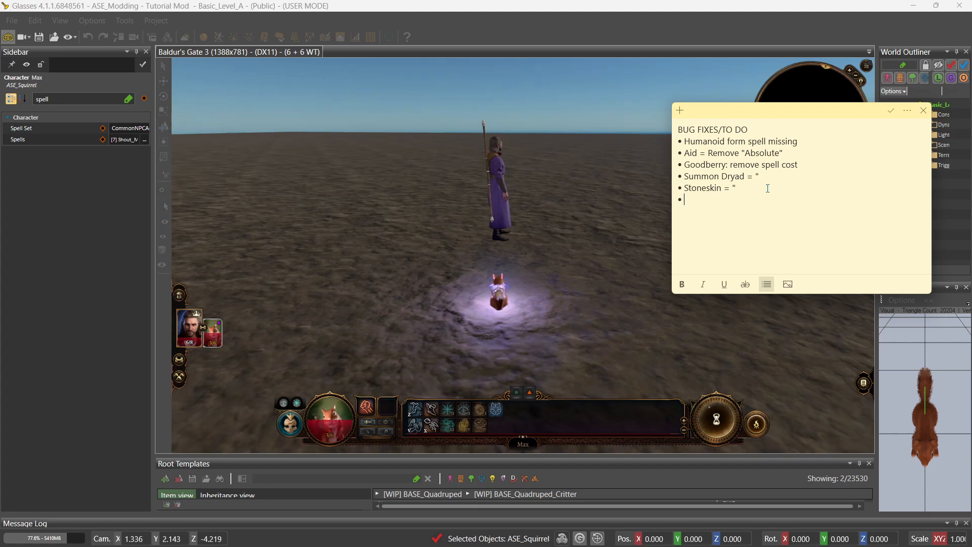
{"action": "type", "text": "Change ab"}
{"action": "key", "text": "BackSpace"}
{"action": "key", "text": "BackSpace"}
{"action": "type", "text": "s (dexterity,"}
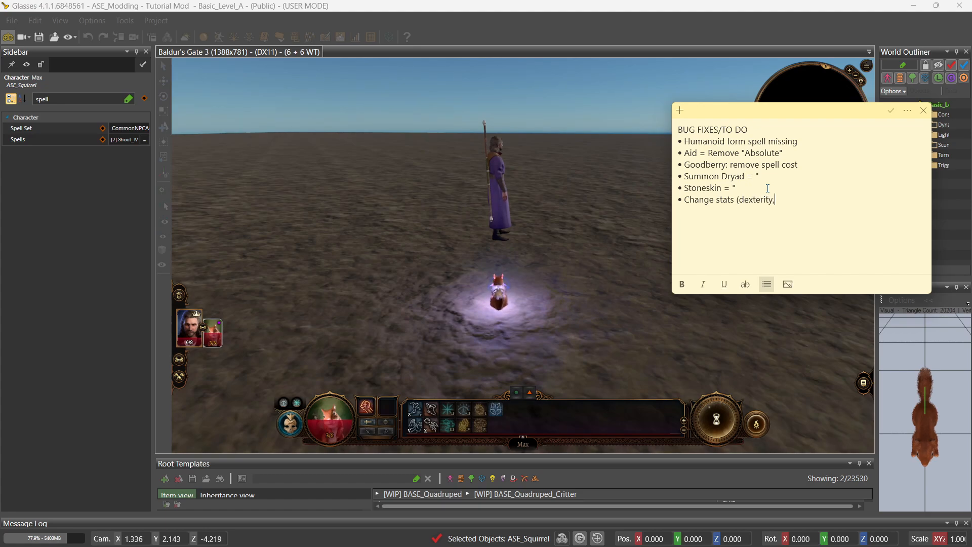
{"action": "type", "text": " wisdom, e"}
{"action": "type", "text": "as"}
{"action": "type", "text": "sive"}
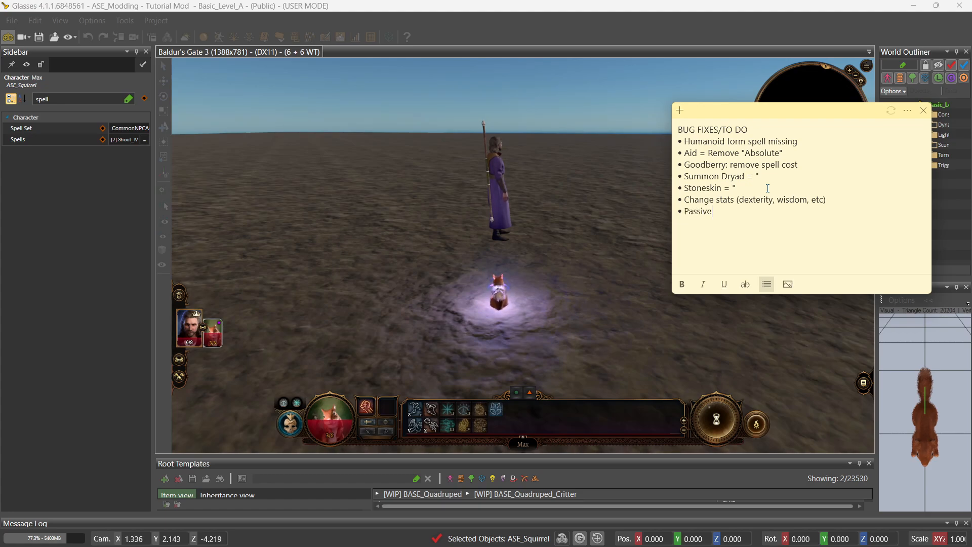
{"action": "type", "text": "s"}
Make 'Passives' bold and select the Stoneskin line as the next fix.
{"action": "left_click_drag", "start_coordinate": [717, 213], "coordinate": [670, 215]}
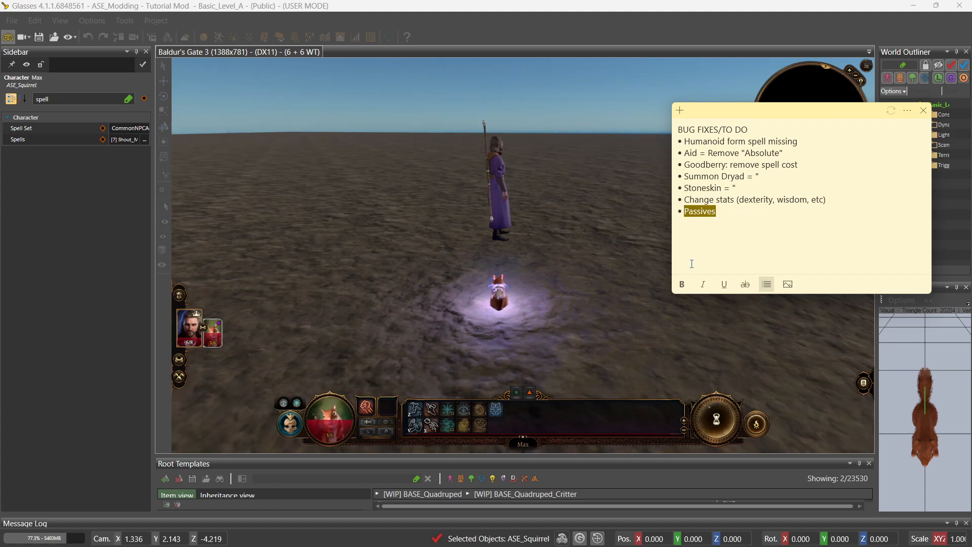
{"action": "left_click", "coordinate": [683, 285]}
{"action": "left_click", "coordinate": [732, 226]}
{"action": "left_click", "coordinate": [798, 143]}
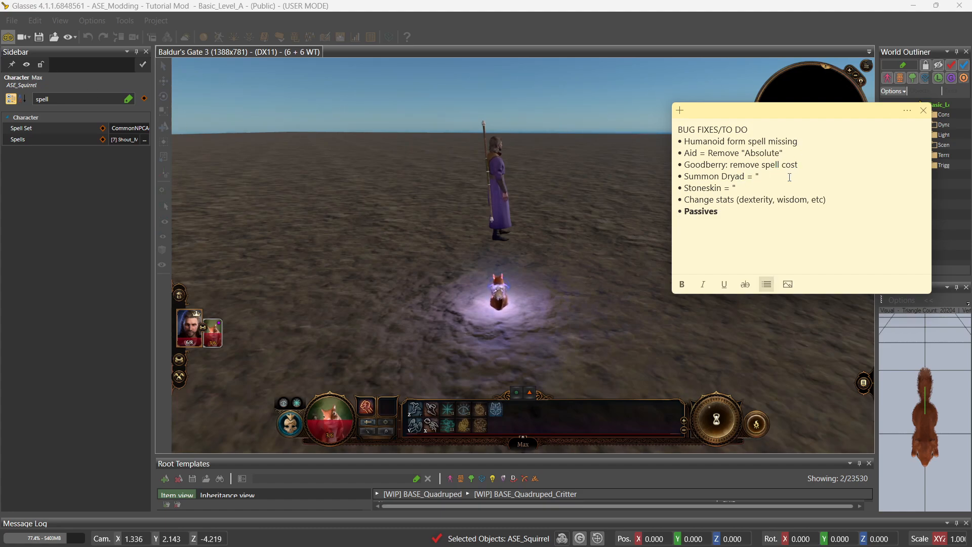
{"action": "left_click_drag", "start_coordinate": [765, 188], "coordinate": [680, 188]}
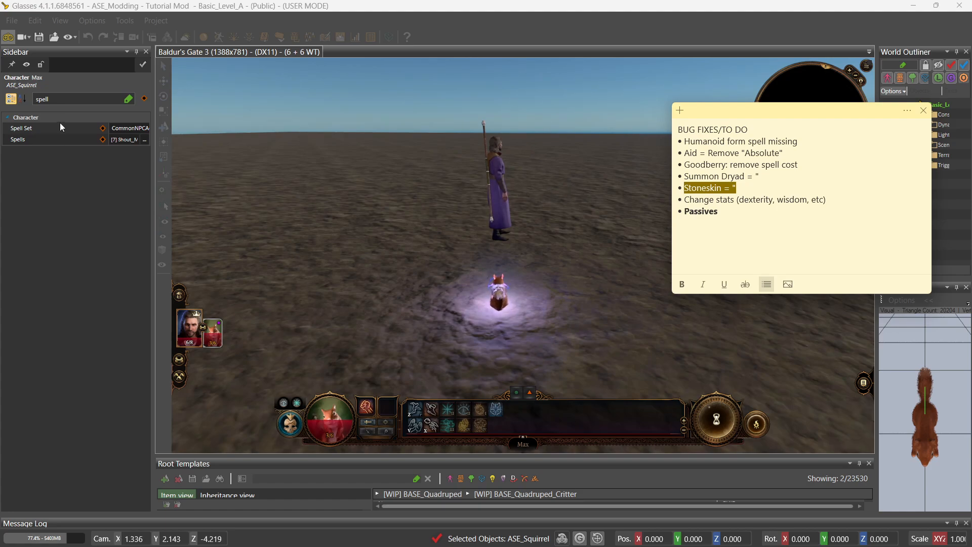
Return to the editor and open ASE_Squirrel's assigned spells, inspecting Target_Stoneskin.
{"action": "left_click", "coordinate": [9, 40]}
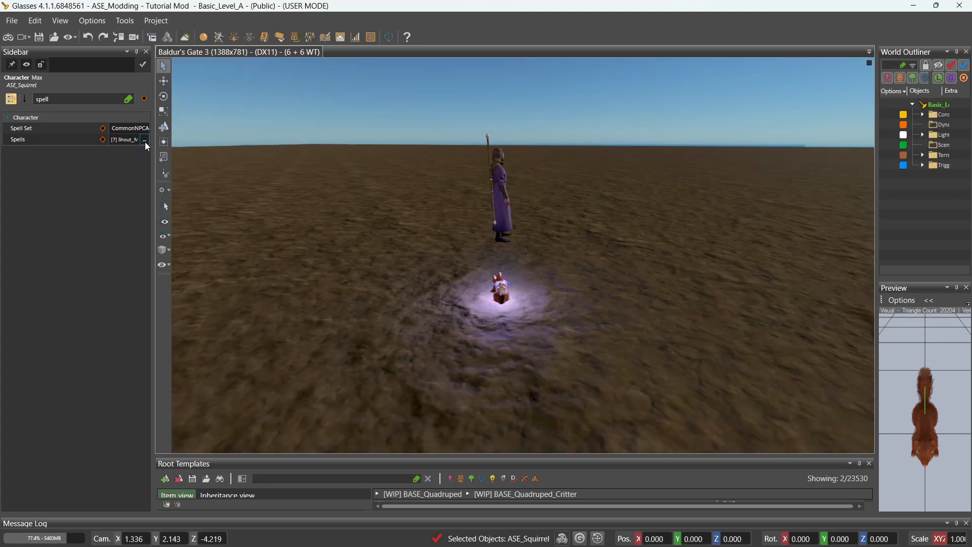
{"action": "left_click_drag", "start_coordinate": [155, 157], "coordinate": [234, 147]}
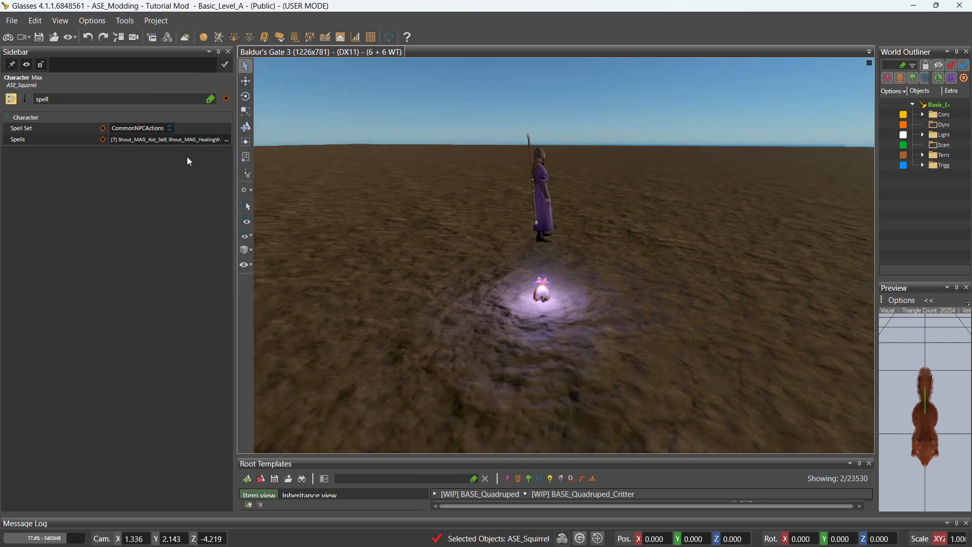
{"action": "left_click", "coordinate": [228, 140]}
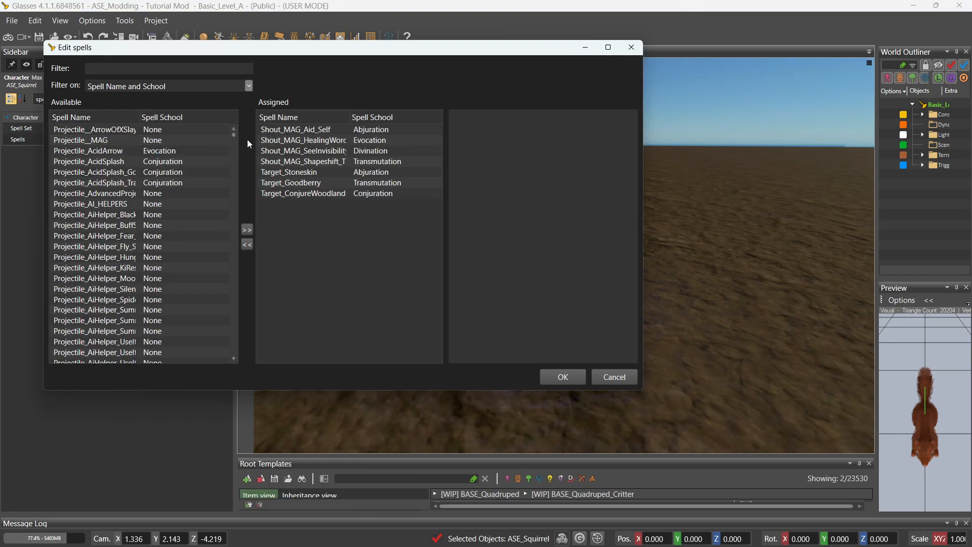
{"action": "double_click", "coordinate": [349, 117]}
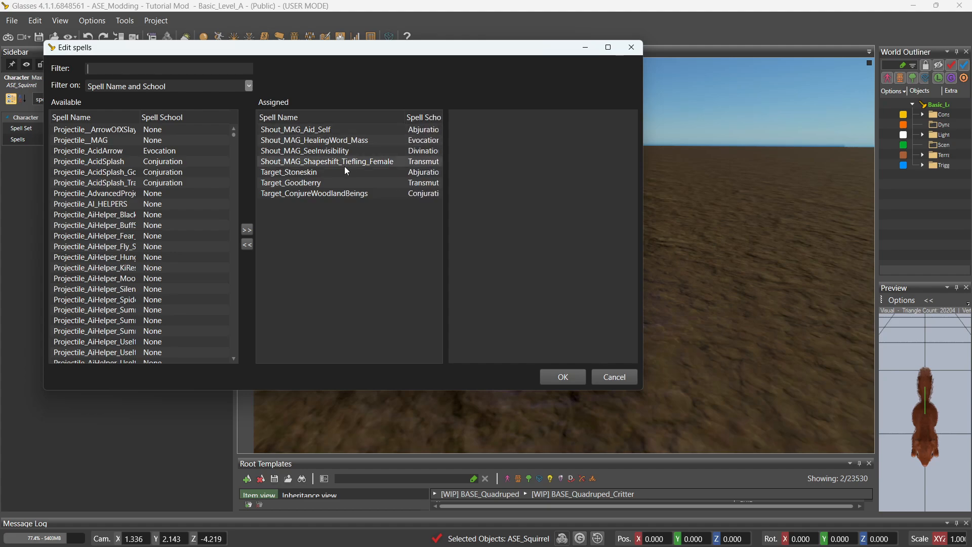
{"action": "left_click", "coordinate": [330, 174]}
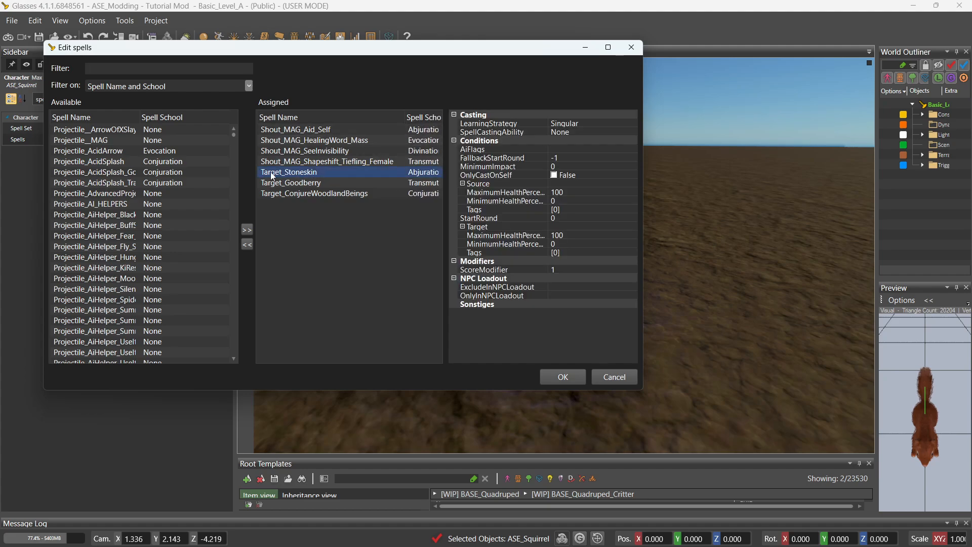
Filter by MAG_, swap Target_Stoneskin for Shout_MAG_StoneSkin, confirm, and save the Root Templates.
{"action": "left_click", "coordinate": [154, 70]}
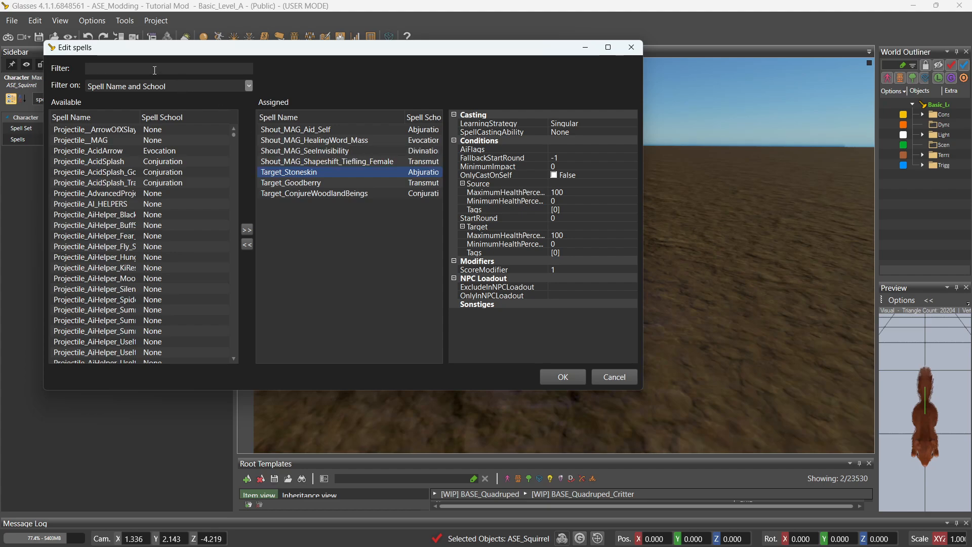
{"action": "type", "text": "MAG_"}
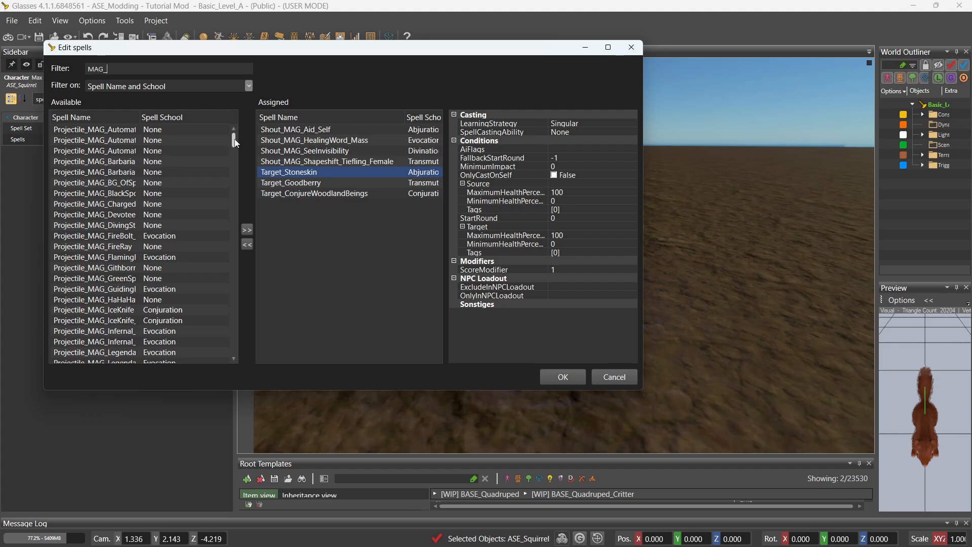
{"action": "left_click_drag", "start_coordinate": [235, 145], "coordinate": [235, 159]}
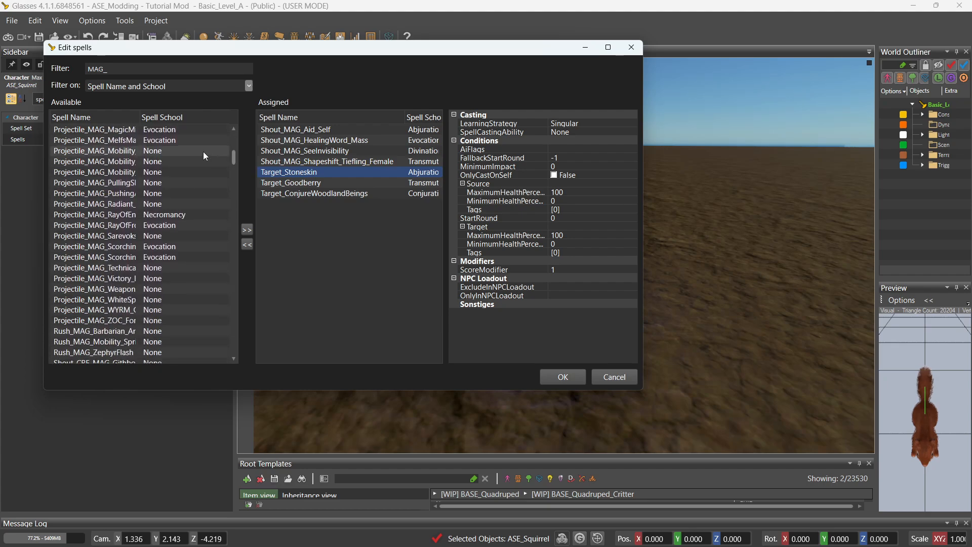
{"action": "left_click_drag", "start_coordinate": [139, 116], "coordinate": [207, 131]}
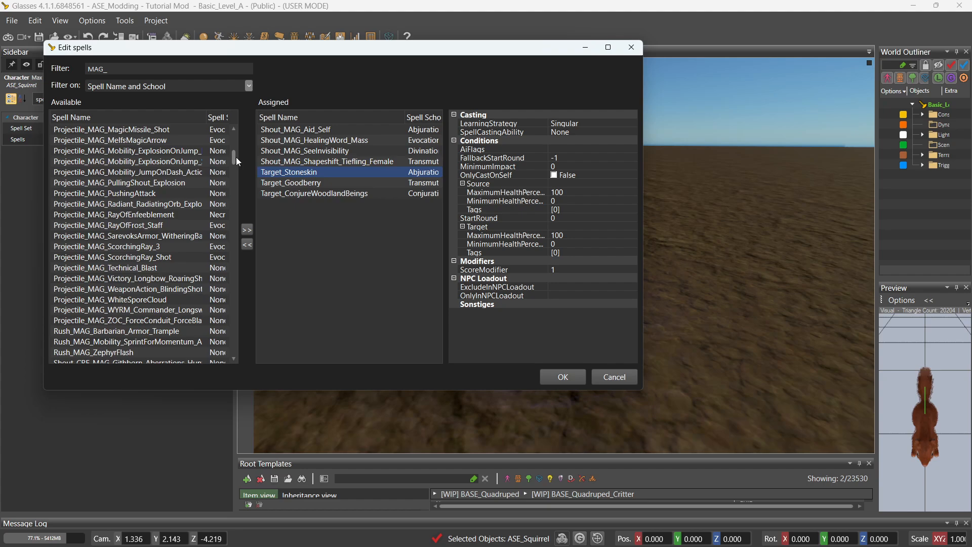
{"action": "left_click_drag", "start_coordinate": [235, 157], "coordinate": [240, 228]}
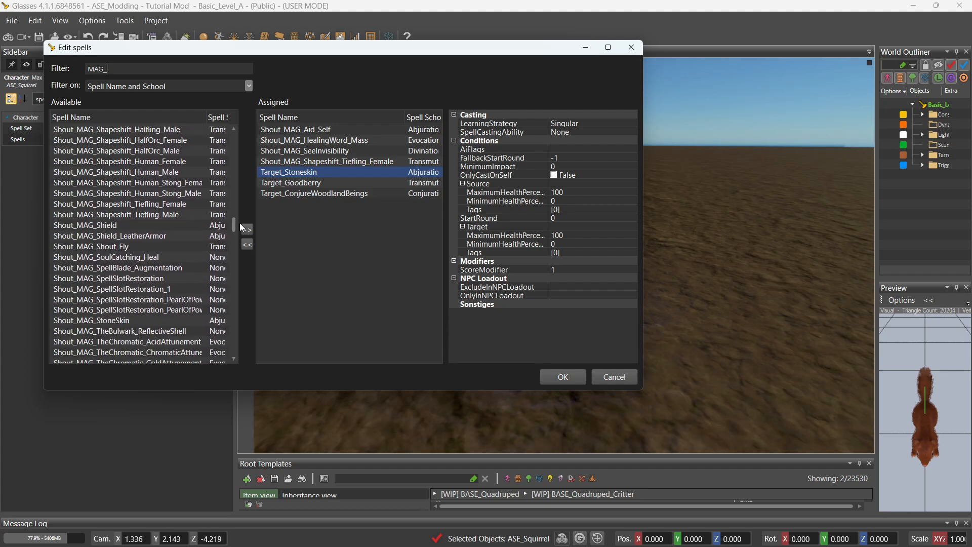
{"action": "double_click", "coordinate": [123, 324]}
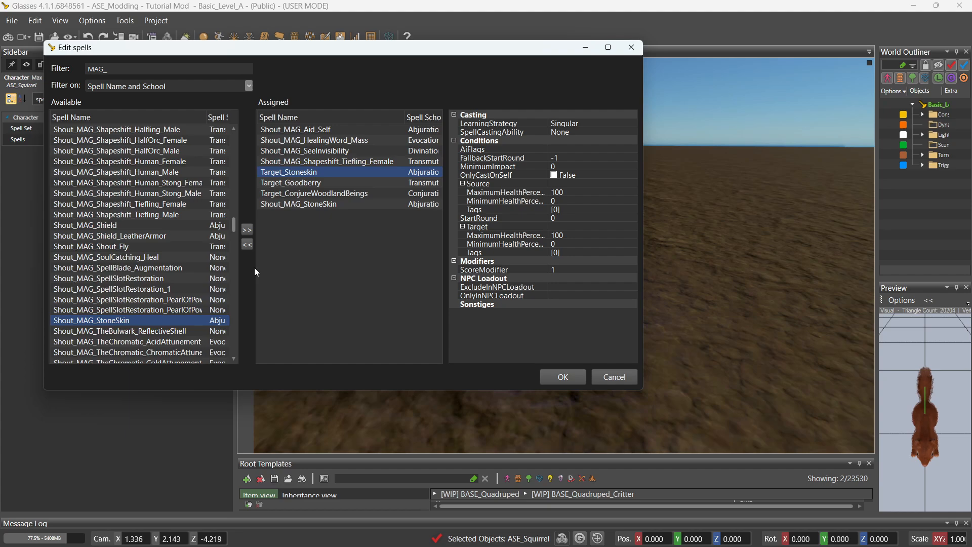
{"action": "double_click", "coordinate": [322, 173]}
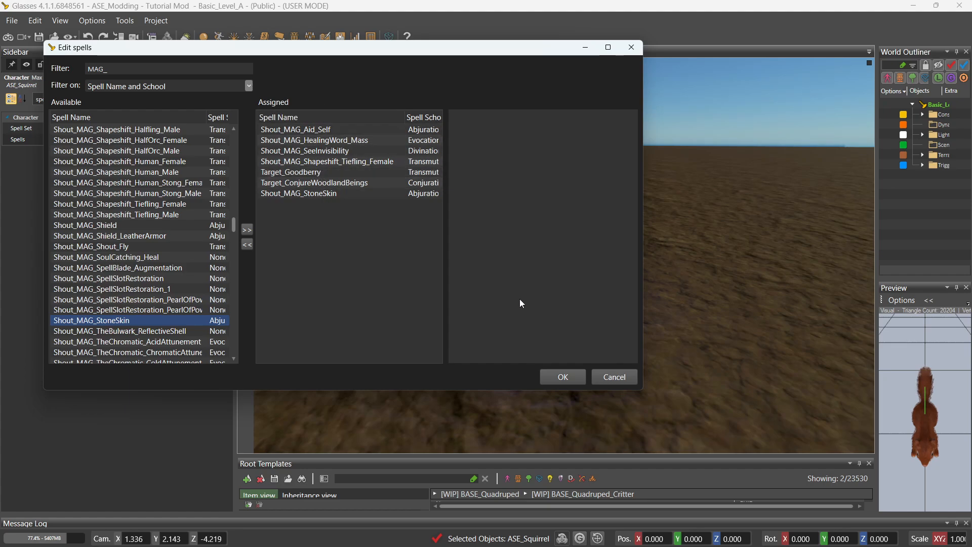
{"action": "left_click", "coordinate": [563, 377]}
{"action": "left_click", "coordinate": [53, 39]}
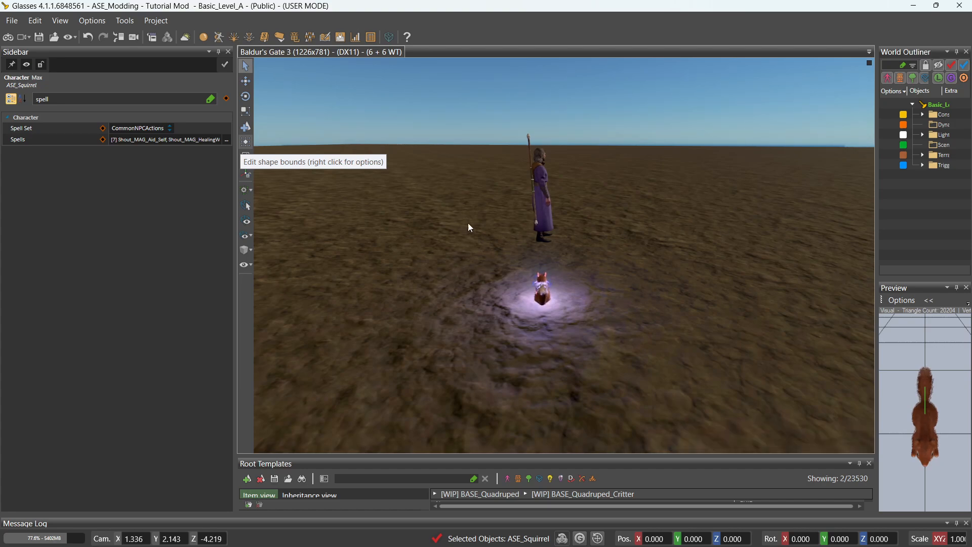
Open the Target spell data table of ASE_Modding - Tutorial Mod in the Stats Editor.
{"action": "left_click", "coordinate": [357, 37]}
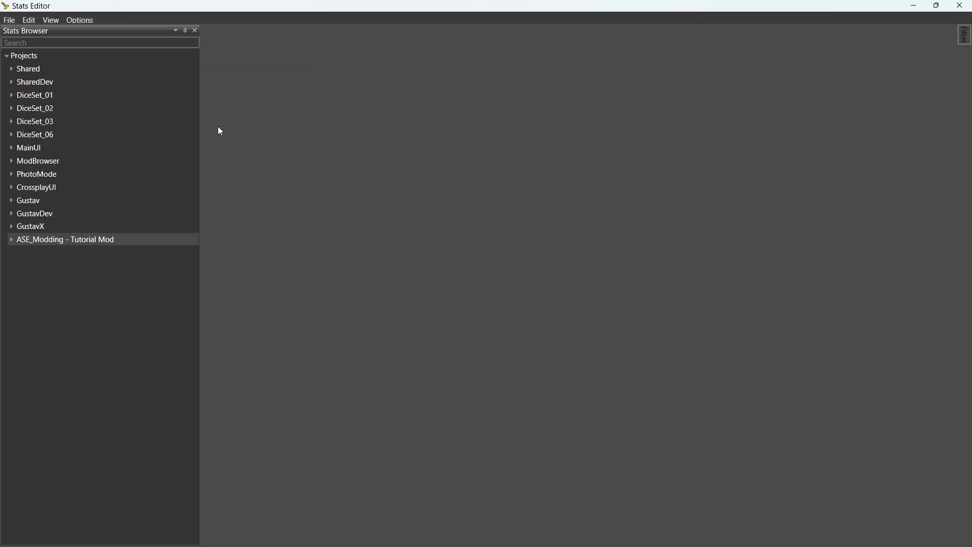
{"action": "left_click", "coordinate": [12, 241]}
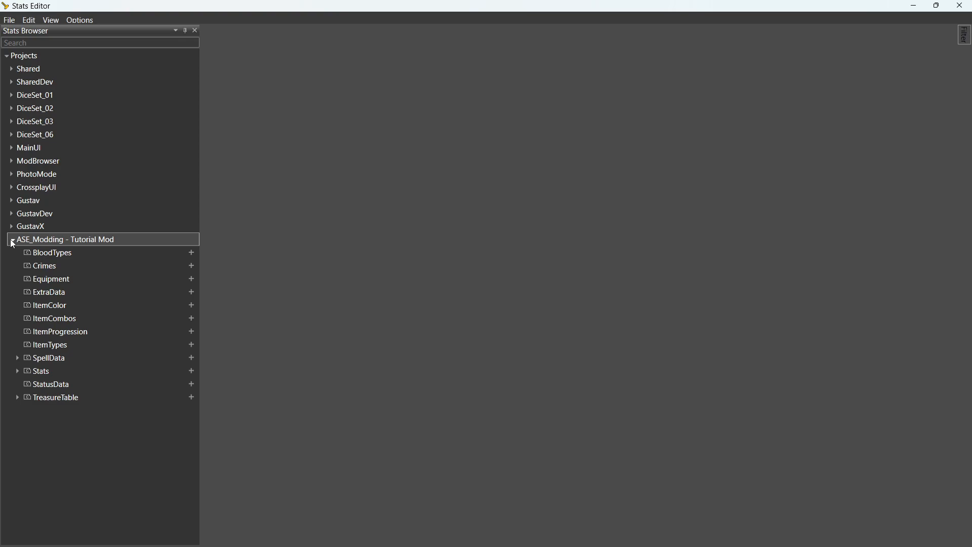
{"action": "left_click", "coordinate": [17, 359]}
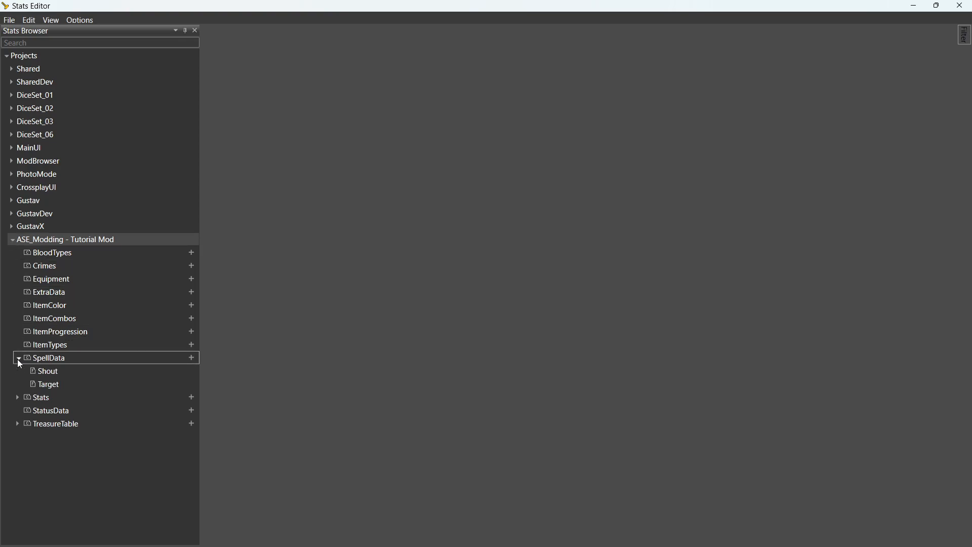
{"action": "double_click", "coordinate": [60, 390]}
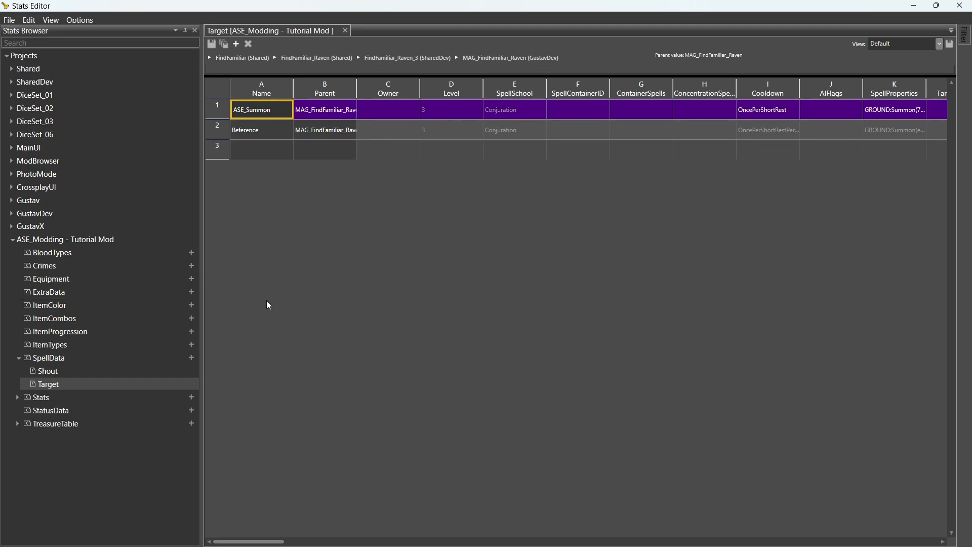
Set ASE_Summon's Cooldown to OncePerTurn, save the table, and minimize the Stats Editor.
{"action": "left_click", "coordinate": [796, 109]}
{"action": "left_click", "coordinate": [795, 114]}
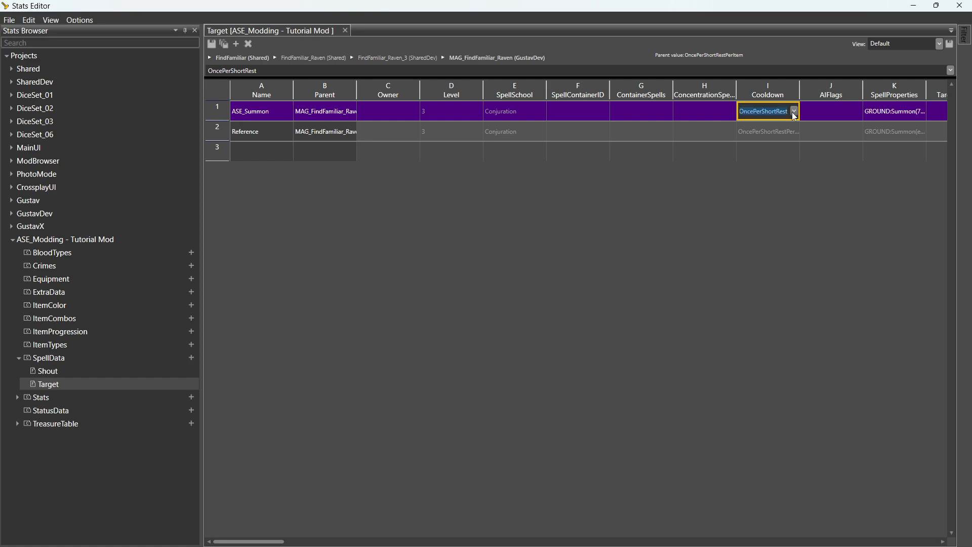
{"action": "left_click", "coordinate": [794, 113]}
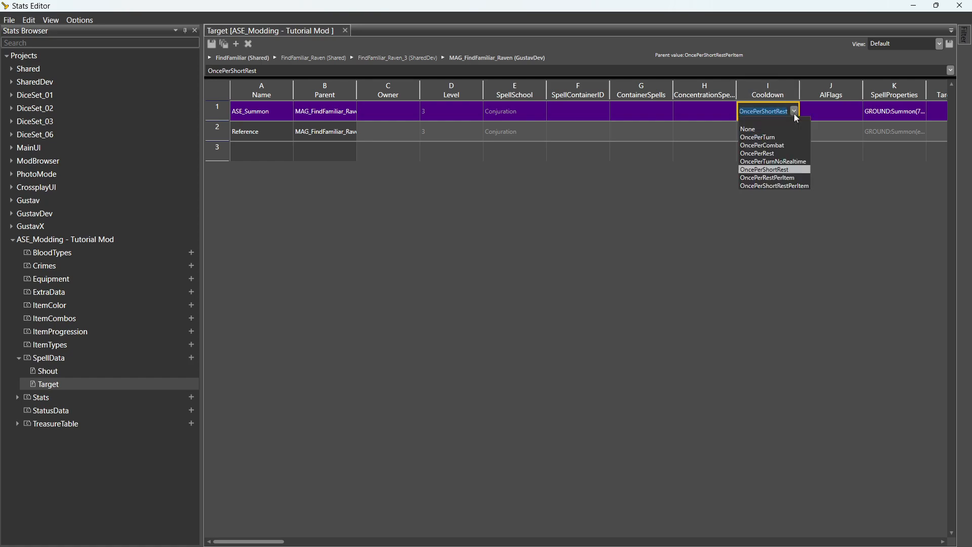
{"action": "left_click", "coordinate": [785, 137]}
{"action": "left_click", "coordinate": [720, 136]}
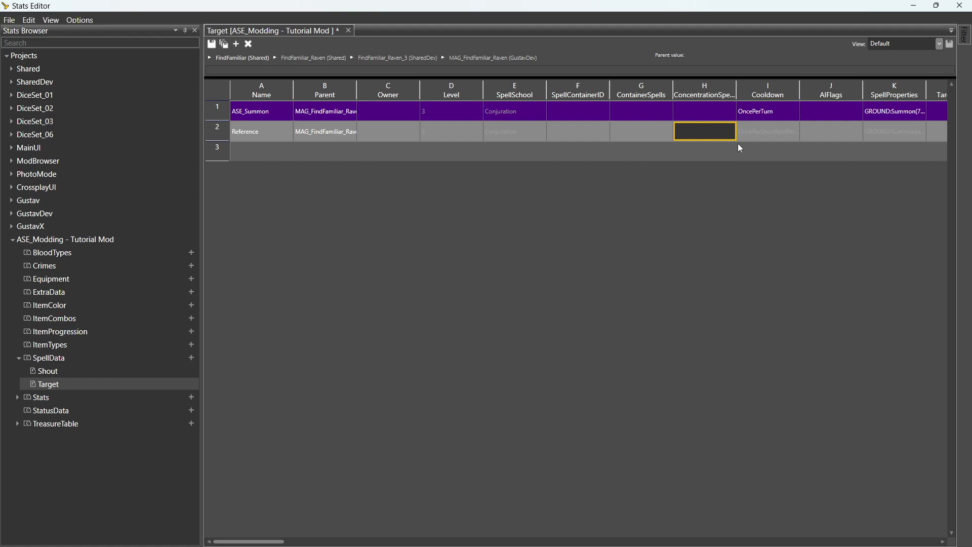
{"action": "left_click", "coordinate": [210, 43]}
{"action": "left_click", "coordinate": [913, 8]}
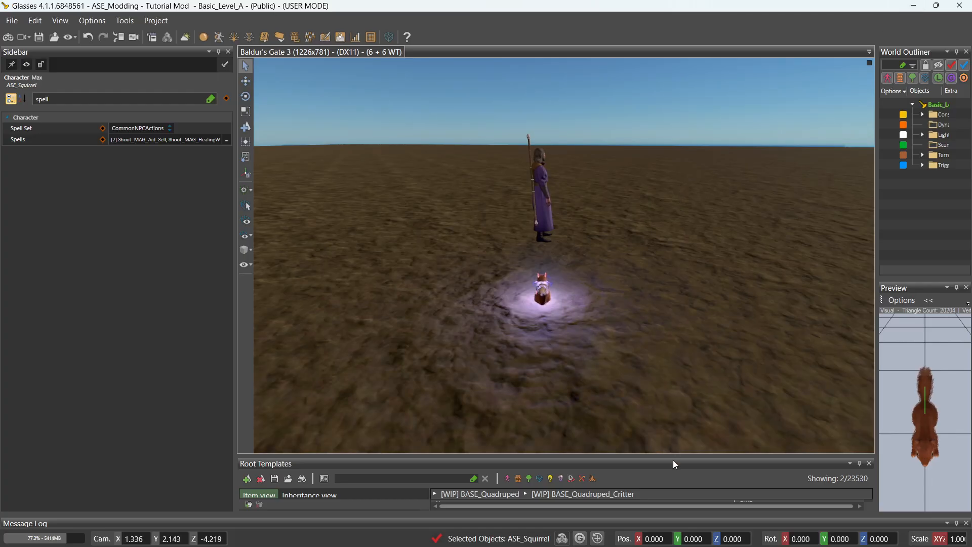
Enter game mode, move Max, and switch control back to the squirrel.
{"action": "mouse_move", "coordinate": [689, 536]}
{"action": "left_click", "coordinate": [7, 40]}
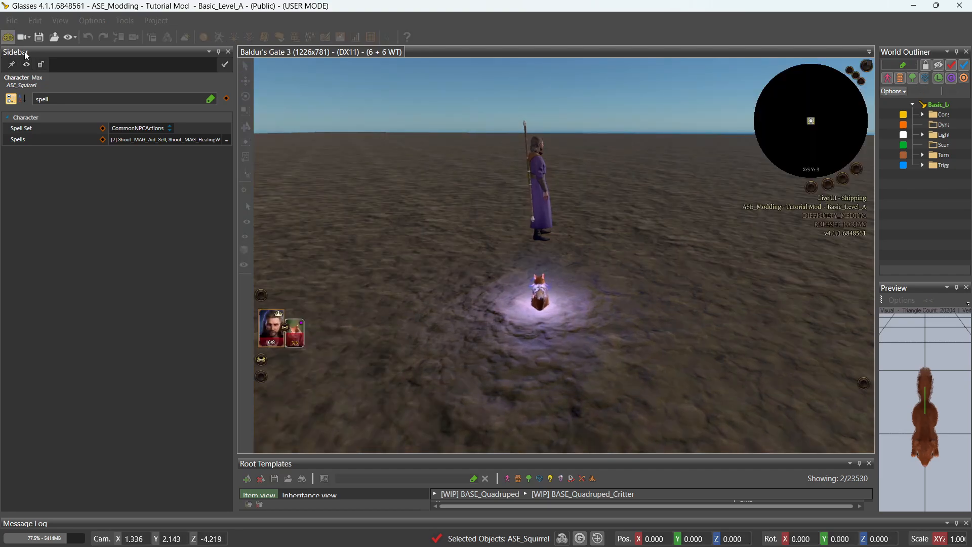
{"action": "left_click", "coordinate": [603, 306]}
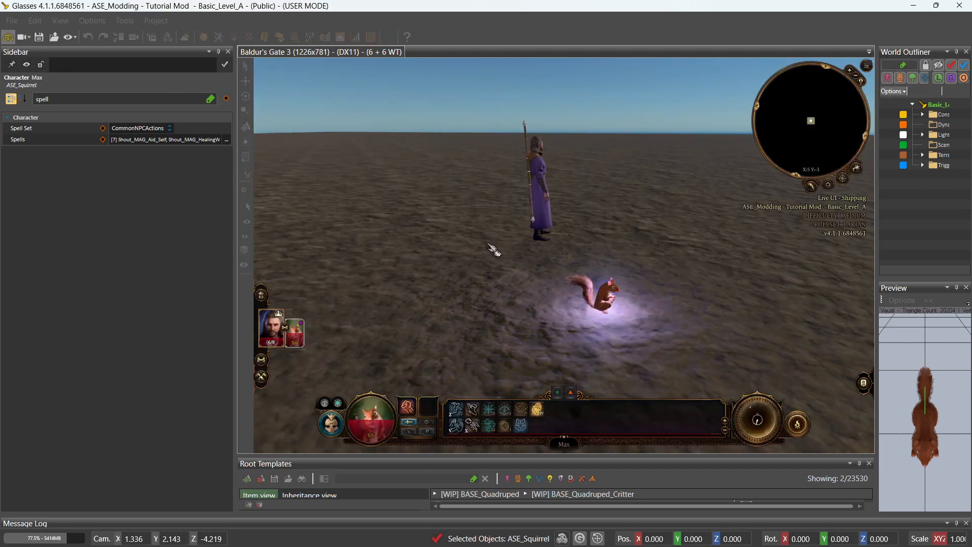
{"action": "left_click", "coordinate": [280, 341]}
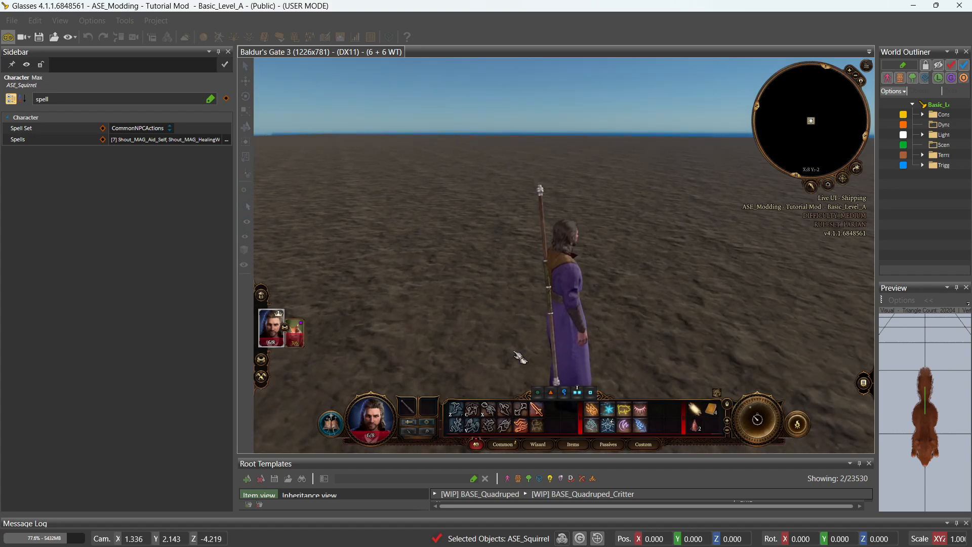
{"action": "left_click", "coordinate": [295, 334]}
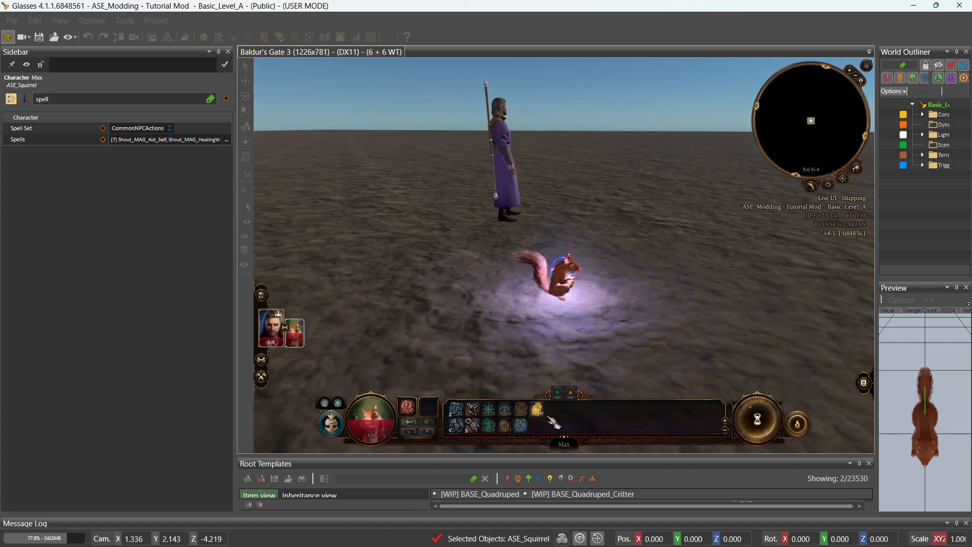
Have Max cast Gargoyle's Countenance and check the Stoneskin effect on its character sheet.
{"action": "mouse_move", "coordinate": [547, 417]}
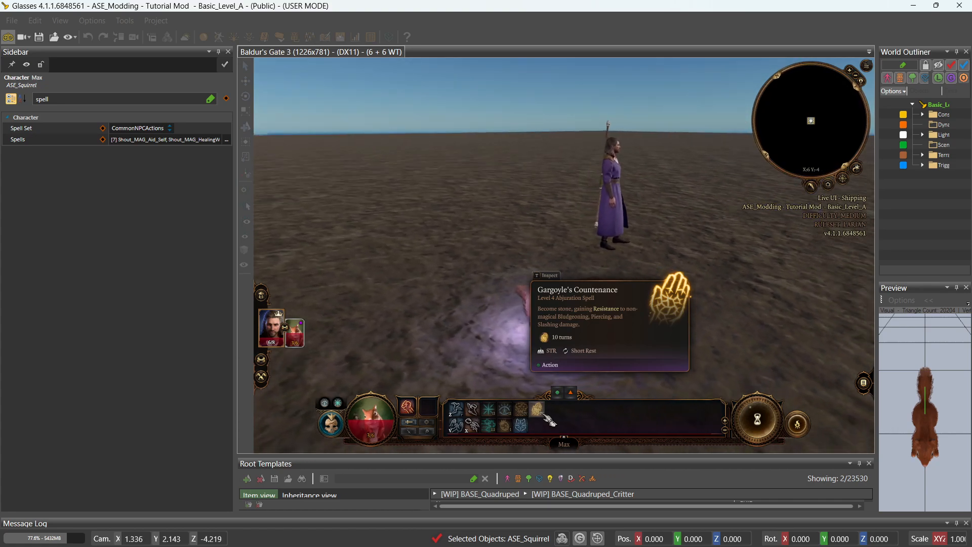
{"action": "left_click", "coordinate": [539, 408]}
{"action": "left_click", "coordinate": [528, 337]}
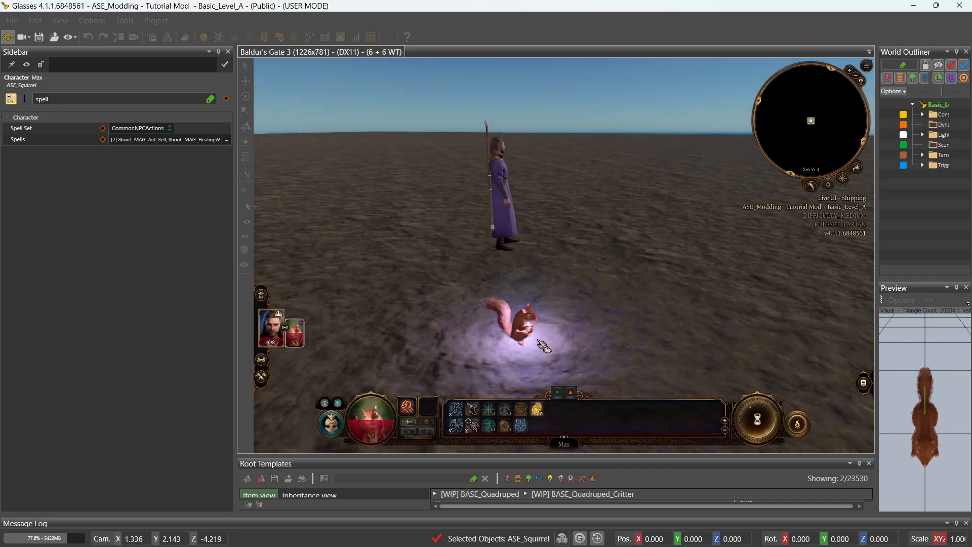
{"action": "middle_click_drag", "start_coordinate": [539, 340], "coordinate": [538, 340]}
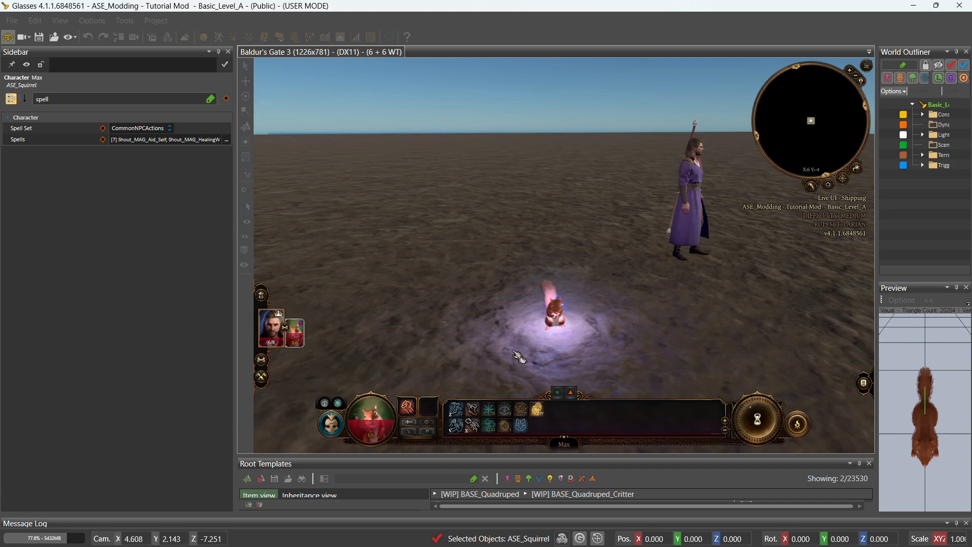
{"action": "key", "text": "c"}
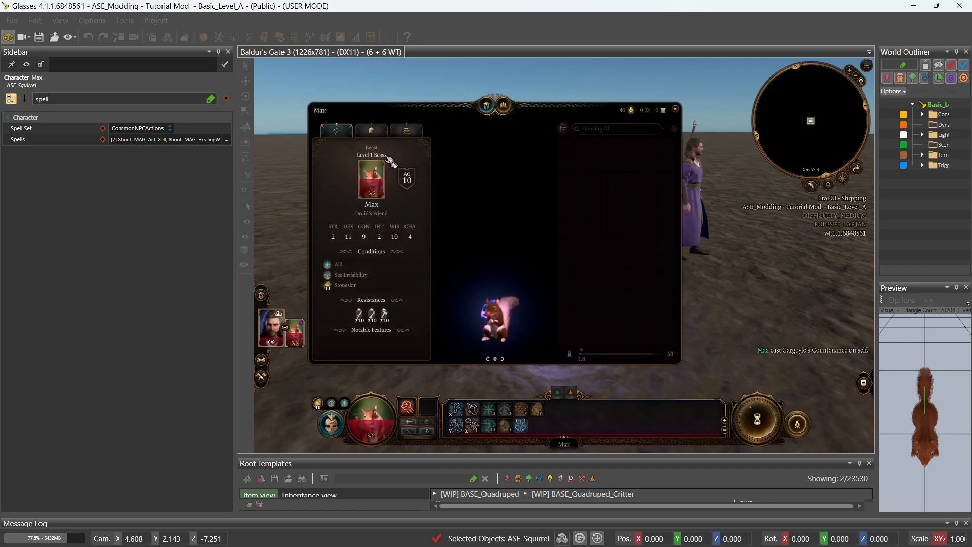
{"action": "mouse_move", "coordinate": [384, 324]}
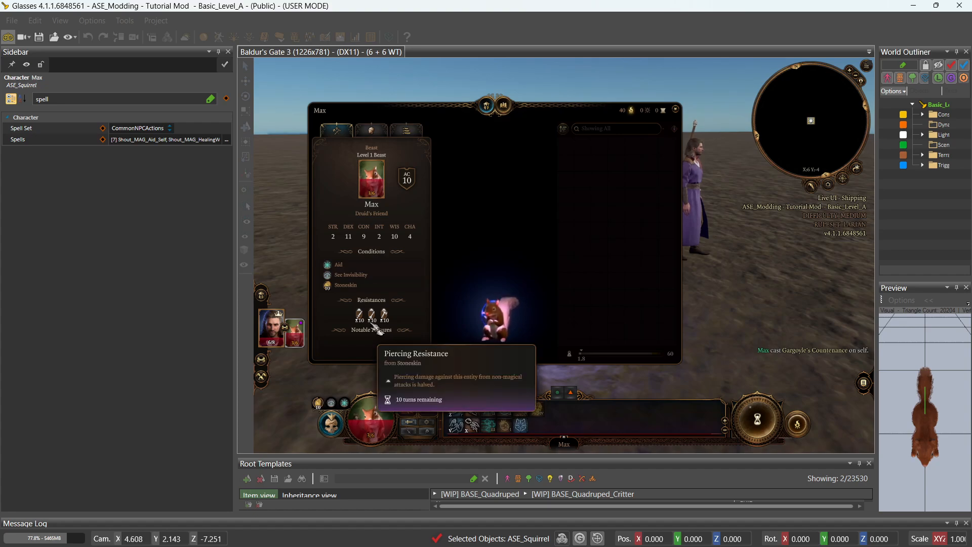
{"action": "mouse_move", "coordinate": [354, 286]}
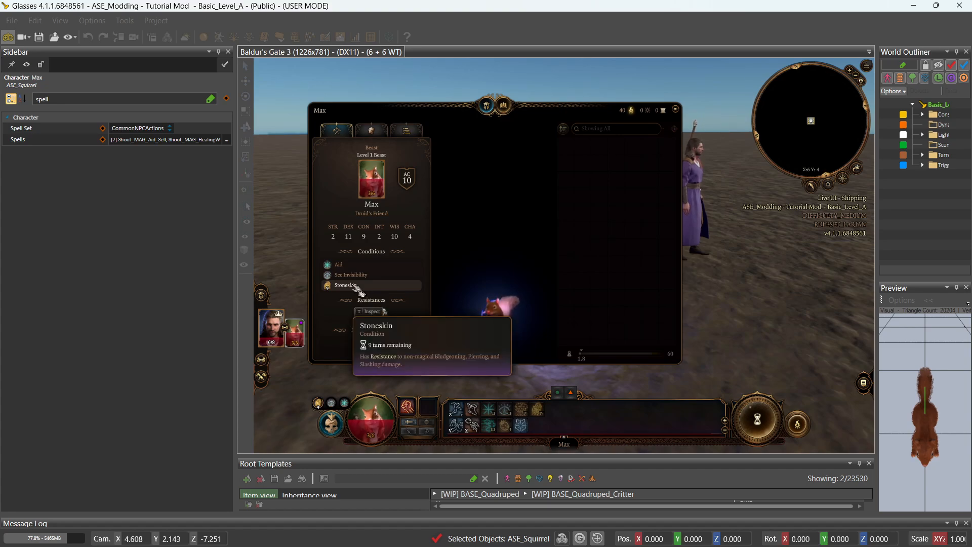
{"action": "left_click", "coordinate": [676, 110]}
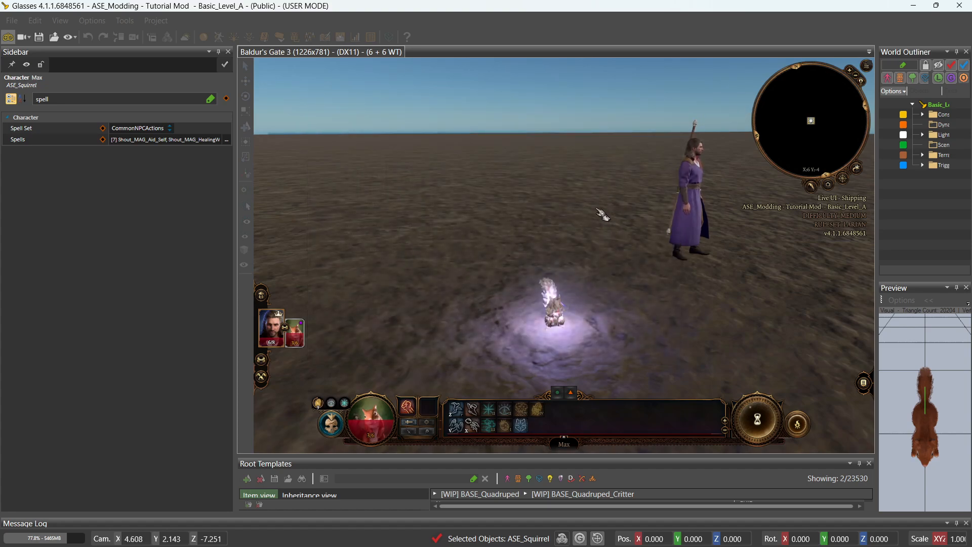
Open ASE_Squirrel's Edit spells dialog from its Spells property.
{"action": "key", "text": "e"}
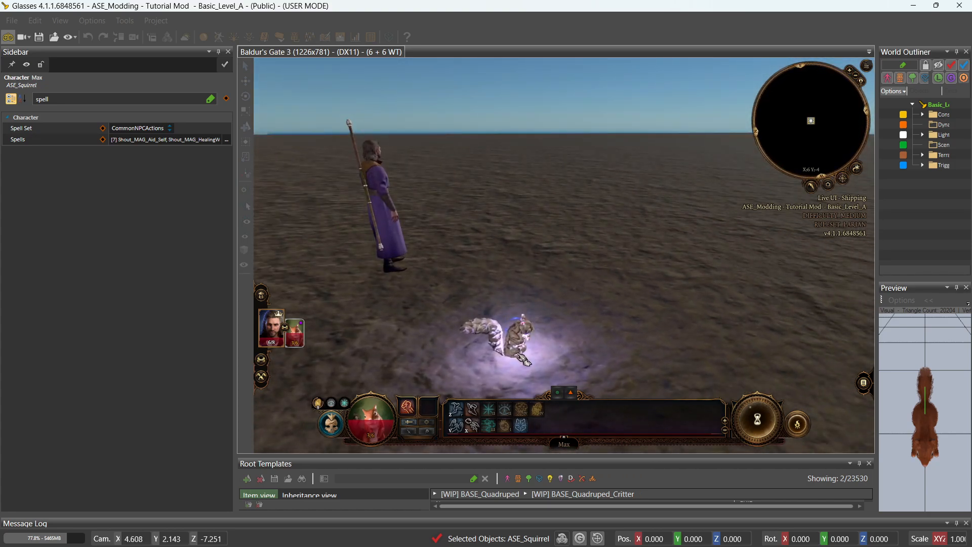
{"action": "key", "text": "e"}
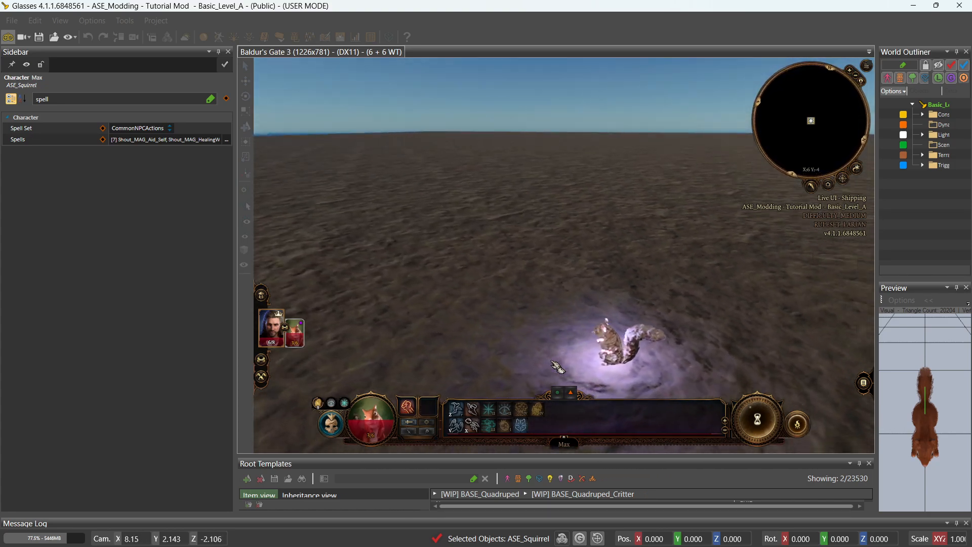
{"action": "key", "text": "e"}
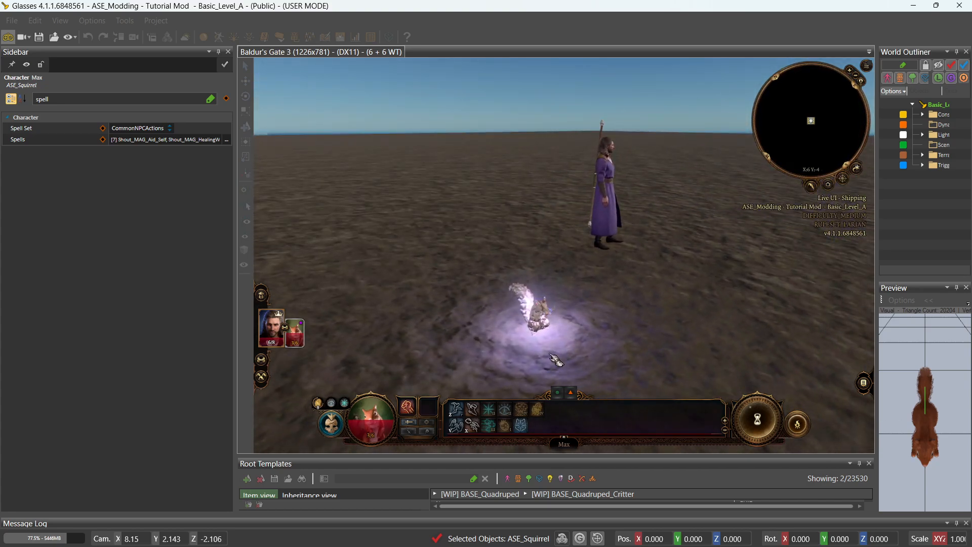
{"action": "key", "text": "w"}
{"action": "key", "text": "q"}
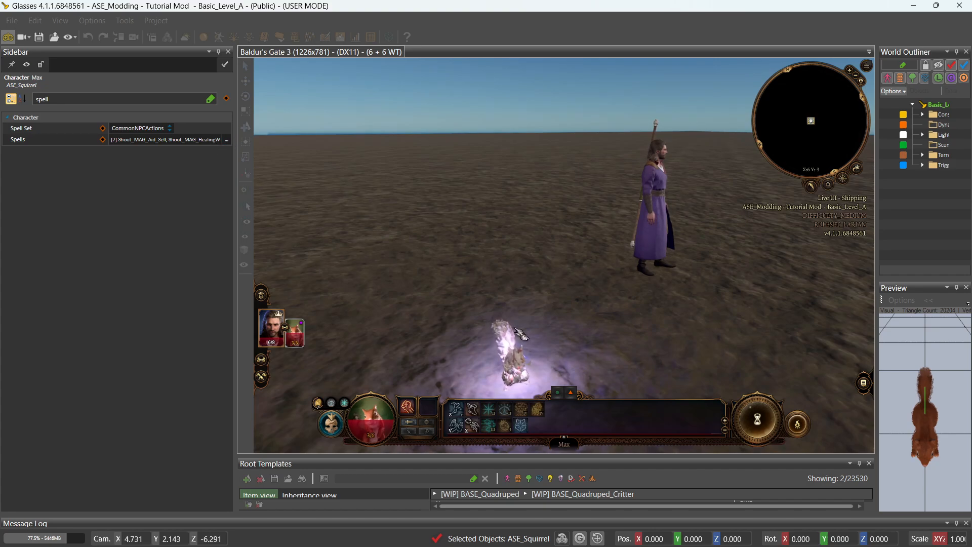
{"action": "left_click", "coordinate": [229, 141]}
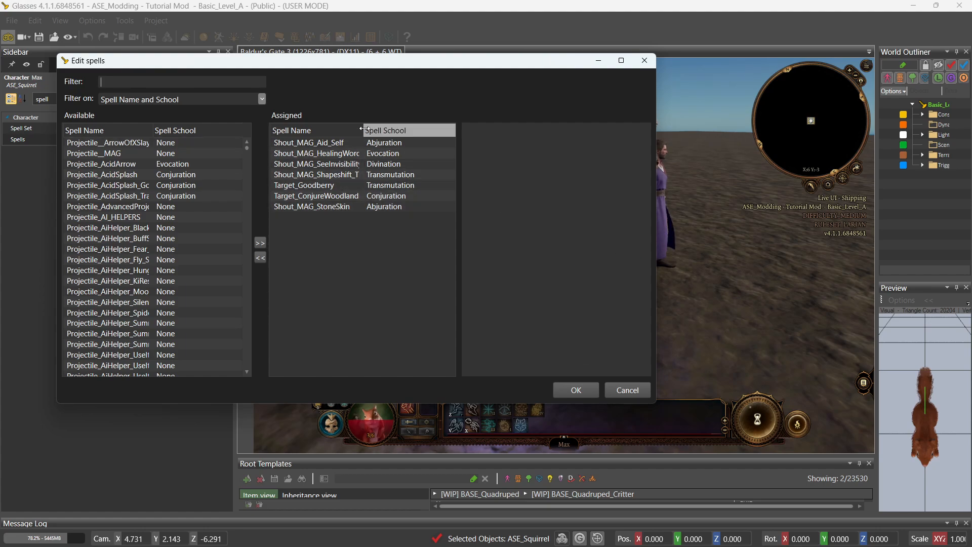
Filter by 'tief' and assign Shout_DisguiseSelf_Tiefling_Female instead of Shout_MAG_Shapeshift_Tiefling_Female, then OK.
{"action": "left_click_drag", "start_coordinate": [361, 128], "coordinate": [413, 129]}
{"action": "left_click", "coordinate": [323, 175]}
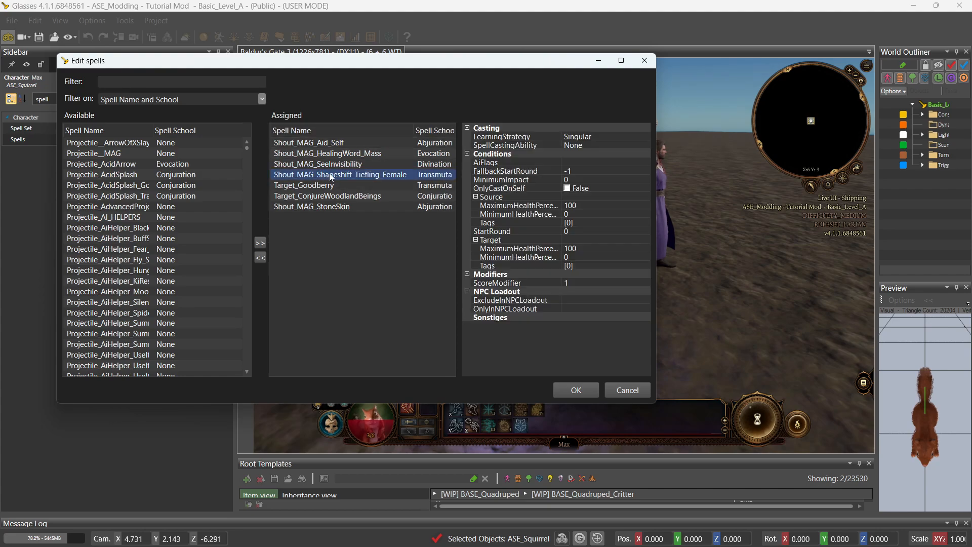
{"action": "left_click", "coordinate": [210, 83]}
{"action": "type", "text": "thief"}
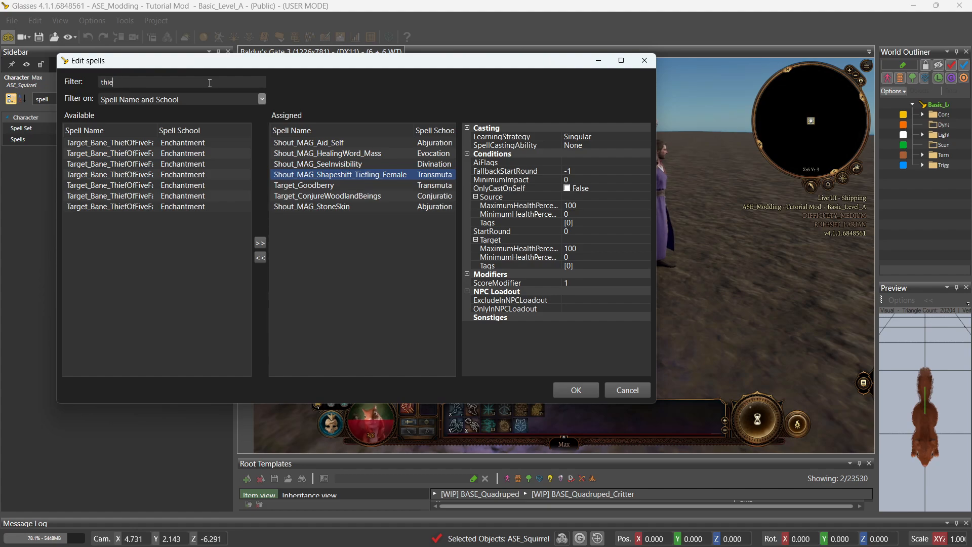
{"action": "key", "text": "BackSpace"}
{"action": "key", "text": "BackSpace"}
{"action": "key", "text": "BackSpace"}
{"action": "type", "text": "iefling"}
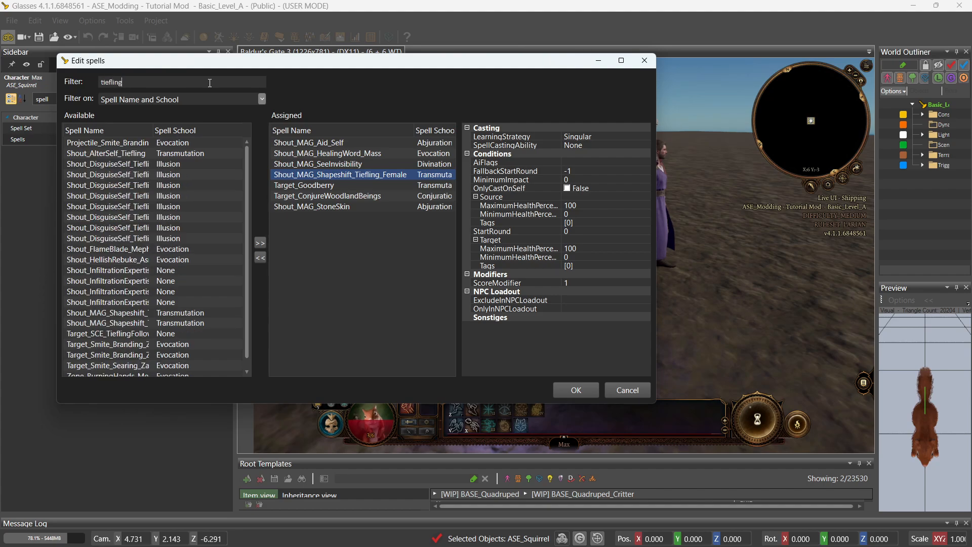
{"action": "left_click_drag", "start_coordinate": [153, 130], "coordinate": [242, 141]}
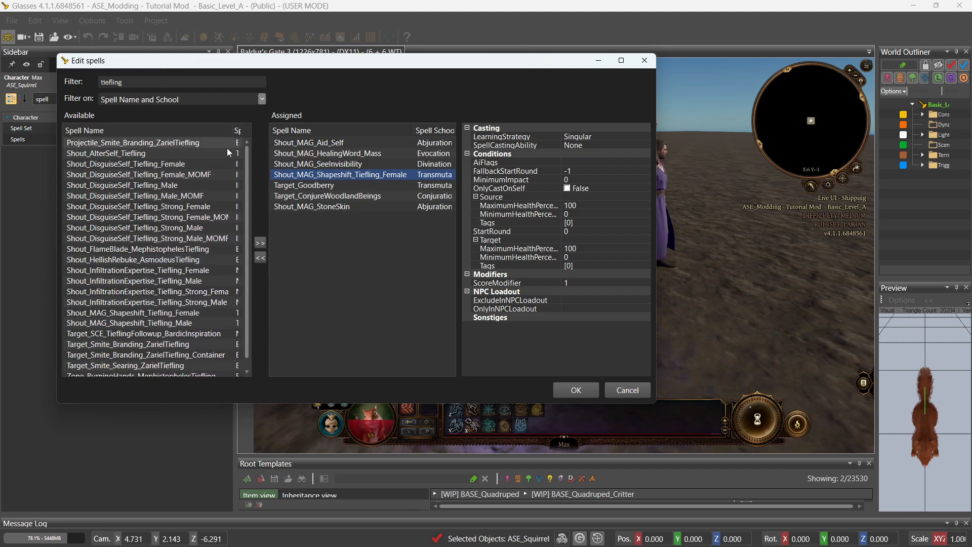
{"action": "left_click", "coordinate": [183, 164]}
{"action": "double_click", "coordinate": [184, 165]}
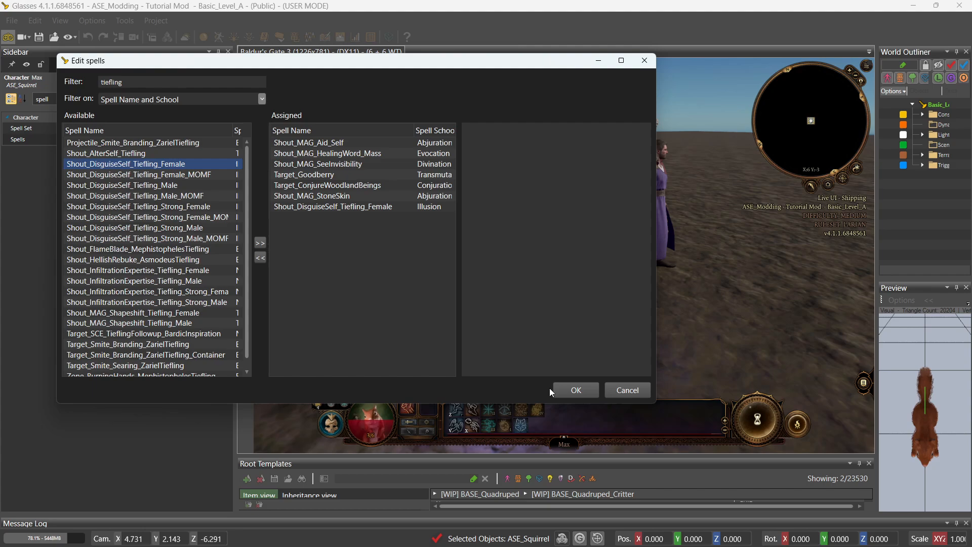
{"action": "left_click", "coordinate": [576, 389]}
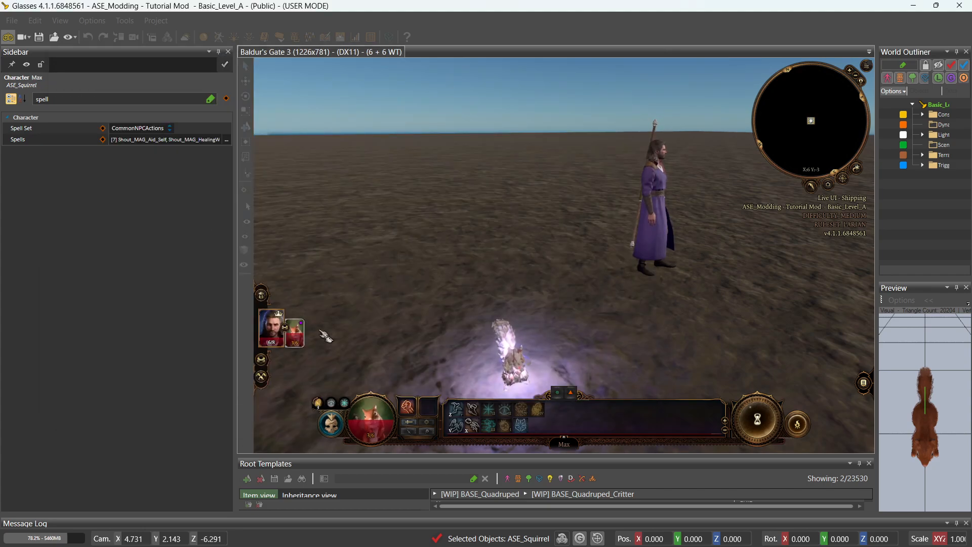
Have the wizard heal himself and summon Max the squirrel from the hotbar.
{"action": "left_click", "coordinate": [279, 334]}
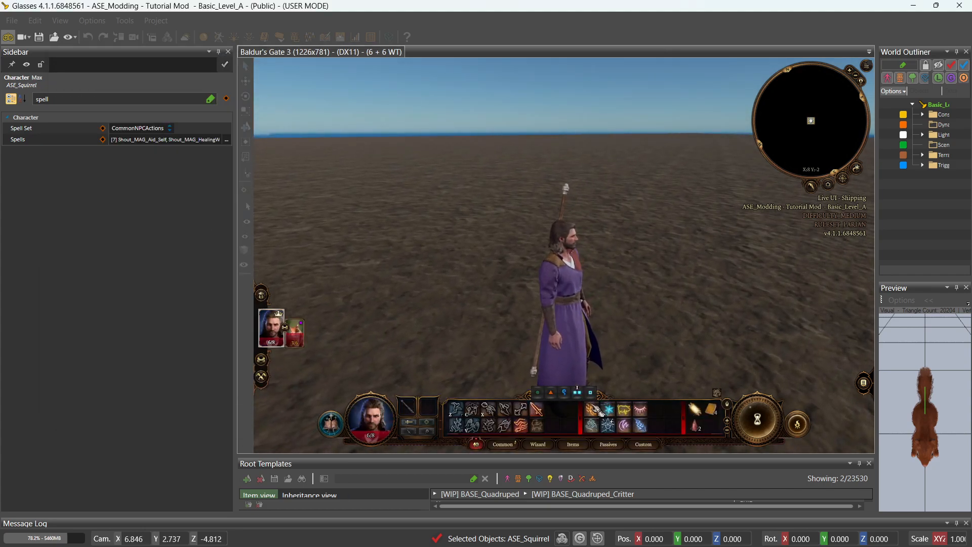
{"action": "left_click", "coordinate": [798, 426]}
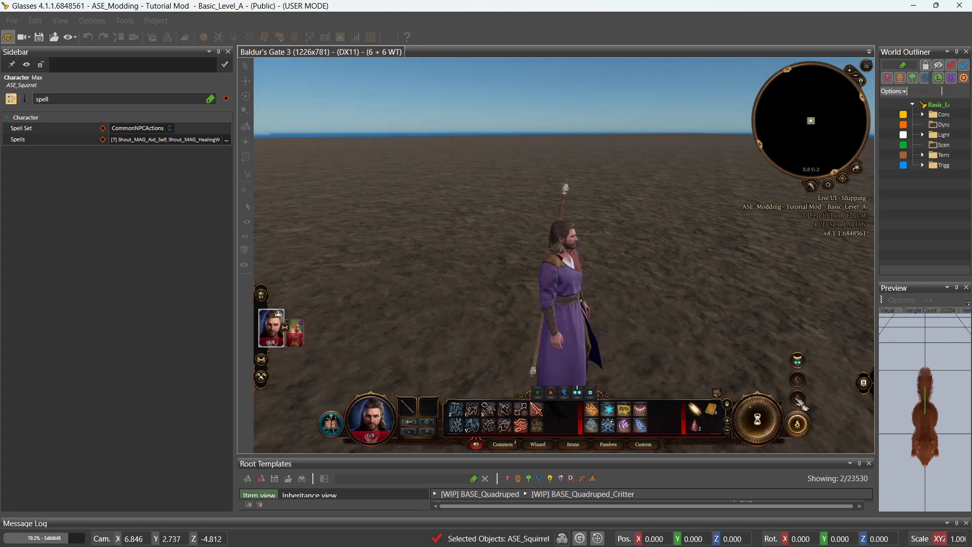
{"action": "mouse_move", "coordinate": [538, 430]}
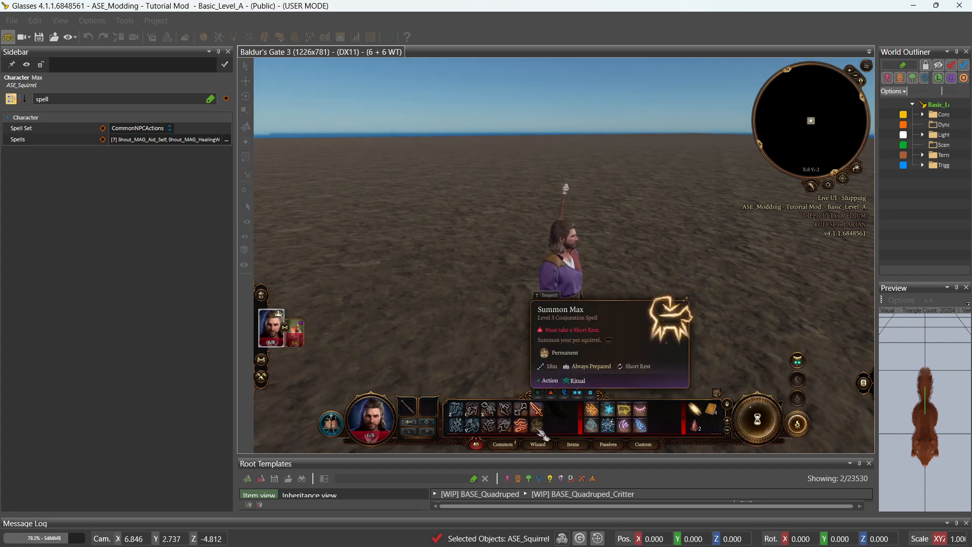
{"action": "left_click", "coordinate": [607, 423]}
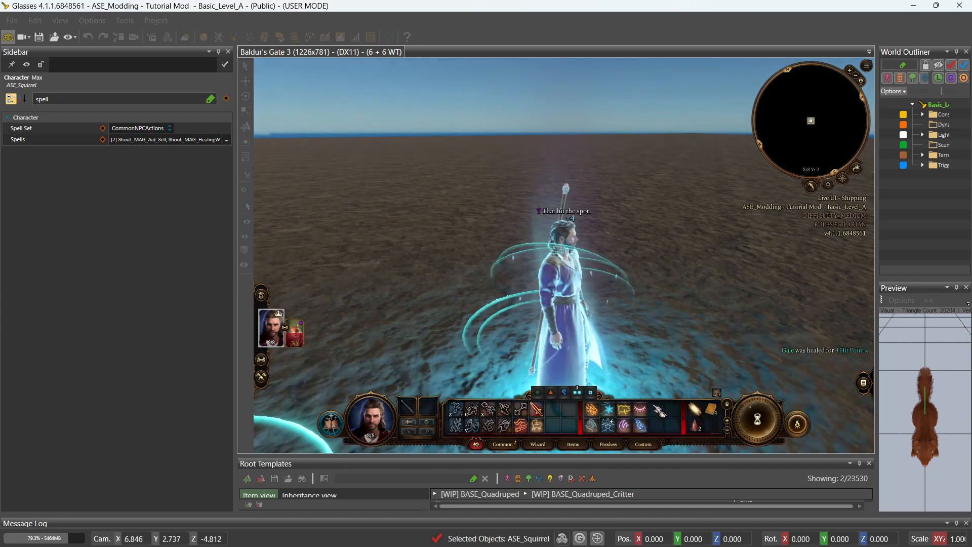
{"action": "left_click", "coordinate": [538, 426]}
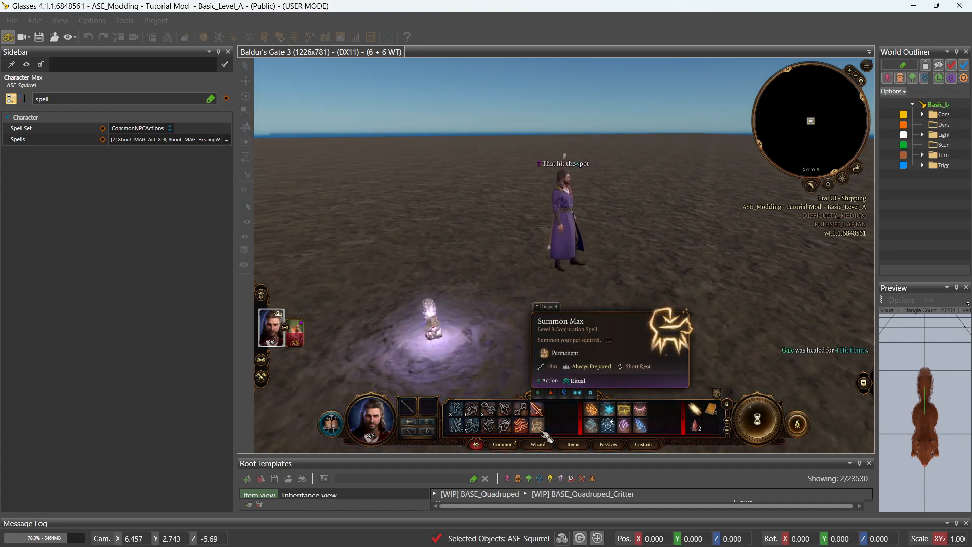
Walk the wizard to a new spot and bring up the in-game debug console.
{"action": "middle_click_drag", "start_coordinate": [541, 431], "coordinate": [541, 430]}
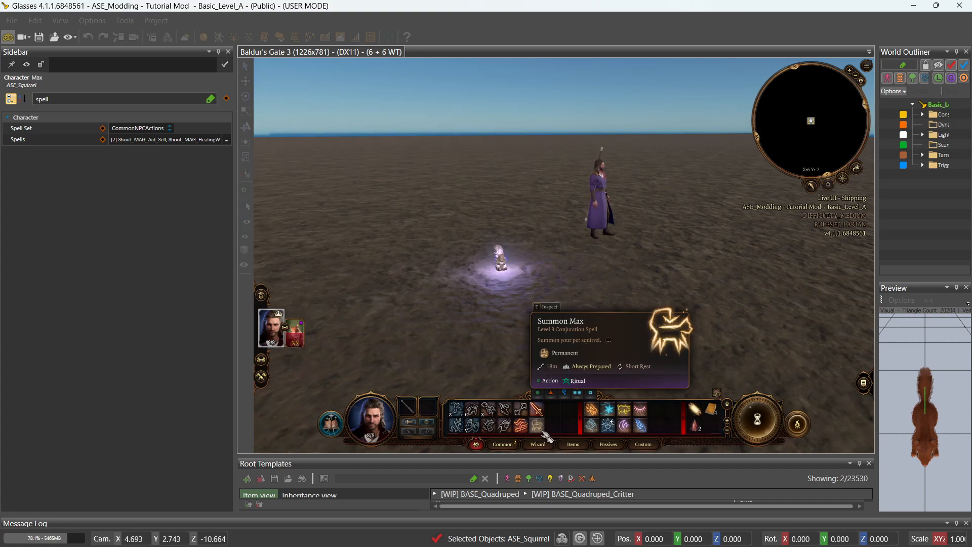
{"action": "left_click", "coordinate": [615, 314]}
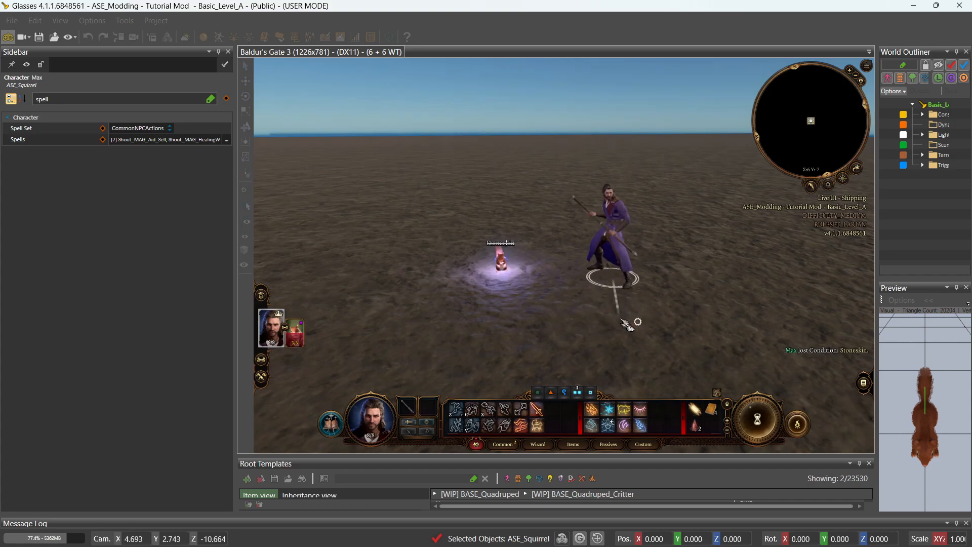
{"action": "key", "text": "ctrl+grave"}
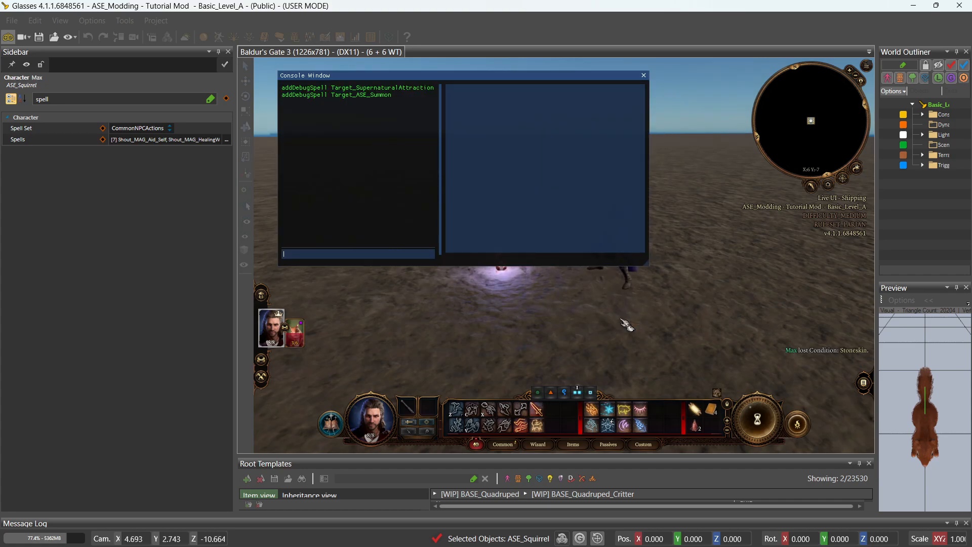
Run addDebugSpell Target_ASE_Summon in the console, then close it.
{"action": "type", "text": "a"}
{"action": "key", "text": "Tab"}
{"action": "type", "text": "ase_"}
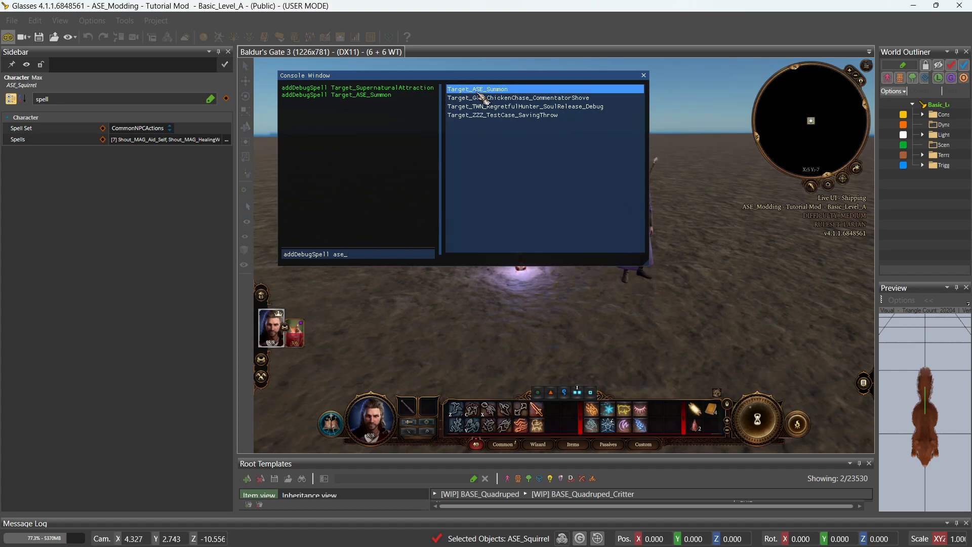
{"action": "key", "text": "Tab"}
{"action": "key", "text": "Return"}
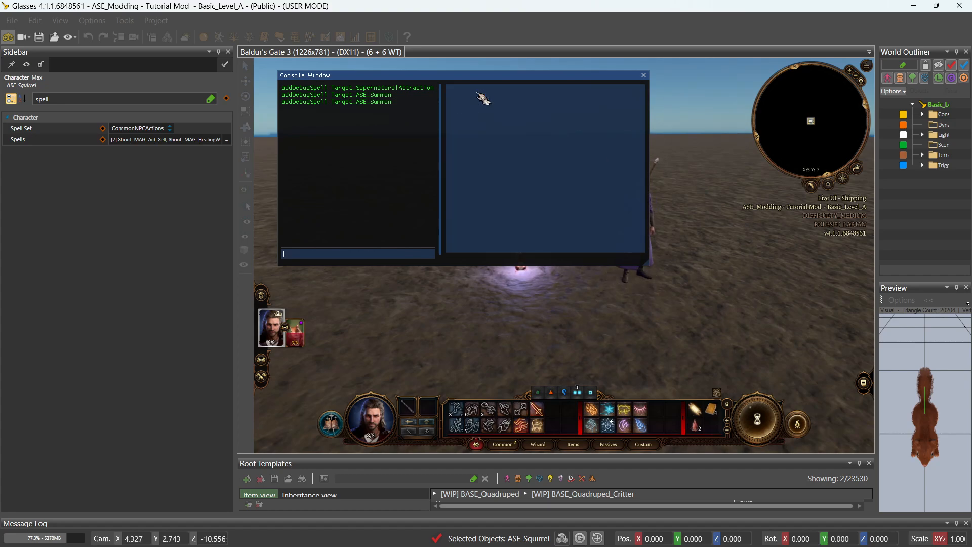
{"action": "left_click", "coordinate": [643, 75]}
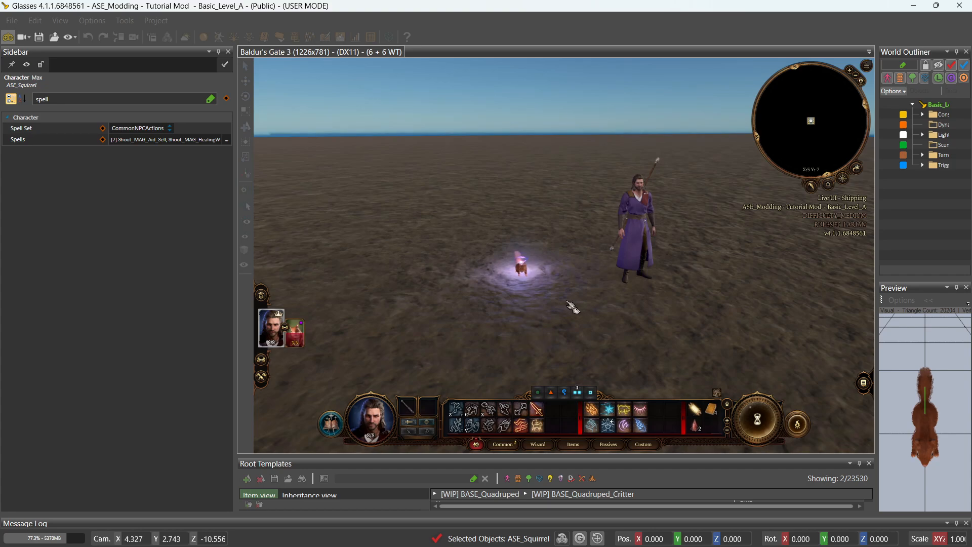
Cast Summon Max onto the ground, take control of Max, and edit his assigned spells.
{"action": "left_click", "coordinate": [537, 426]}
{"action": "left_click", "coordinate": [571, 308]}
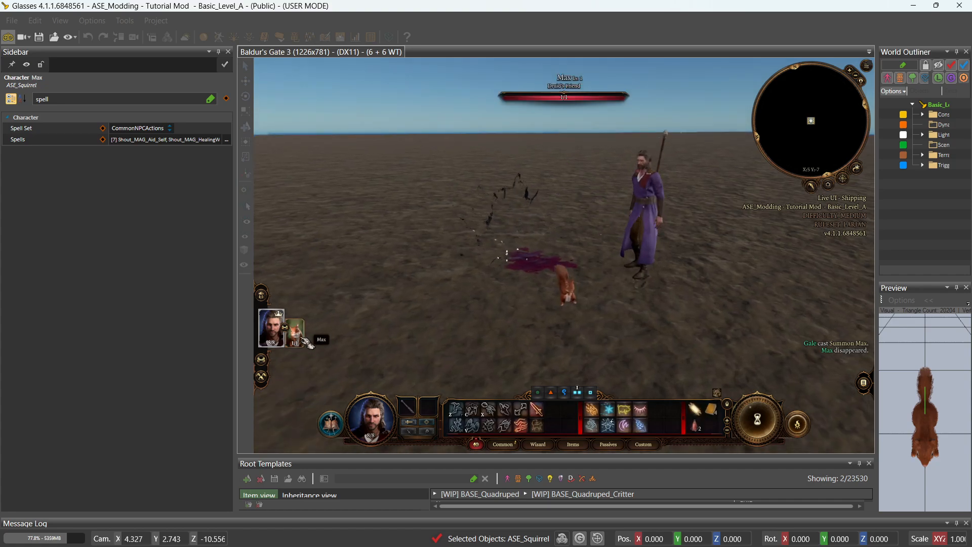
{"action": "left_click", "coordinate": [299, 334]}
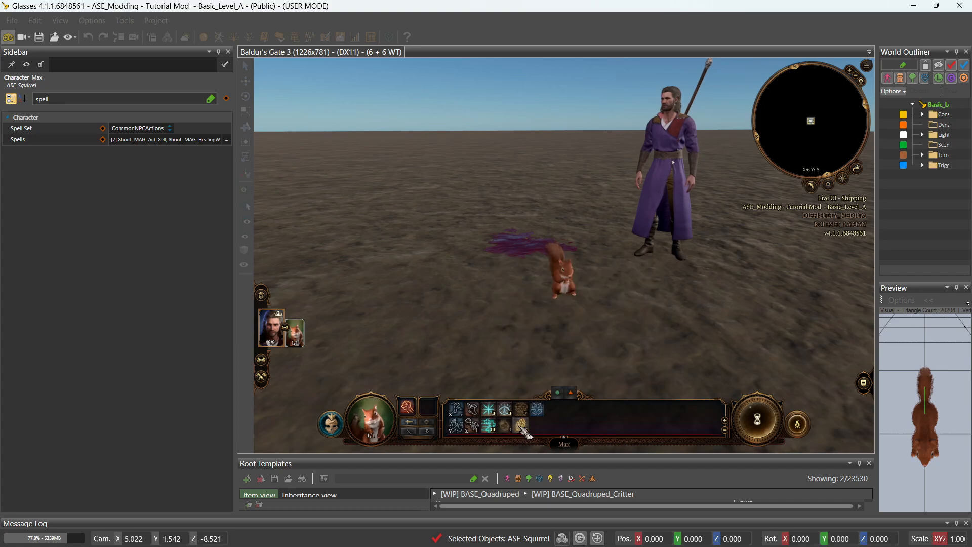
{"action": "mouse_move", "coordinate": [523, 428]}
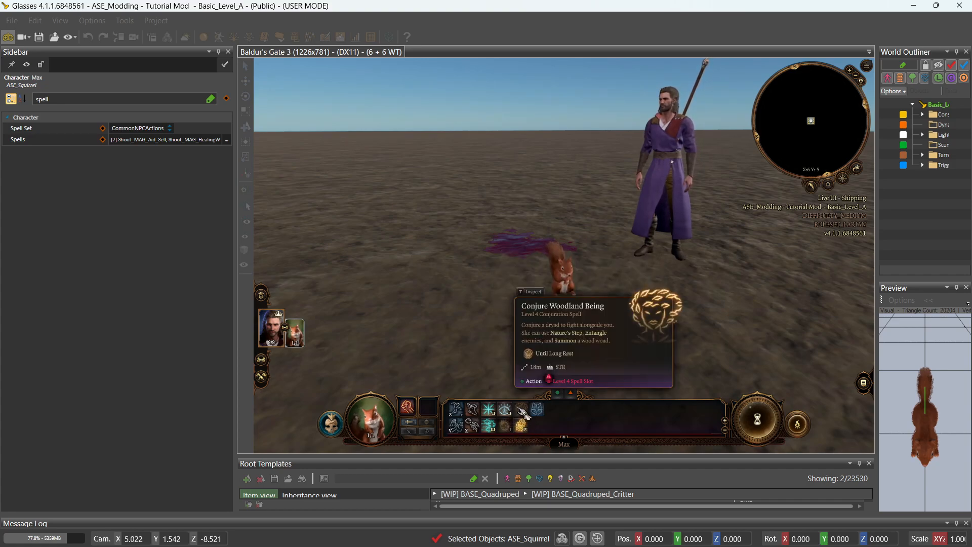
{"action": "left_click", "coordinate": [226, 139]}
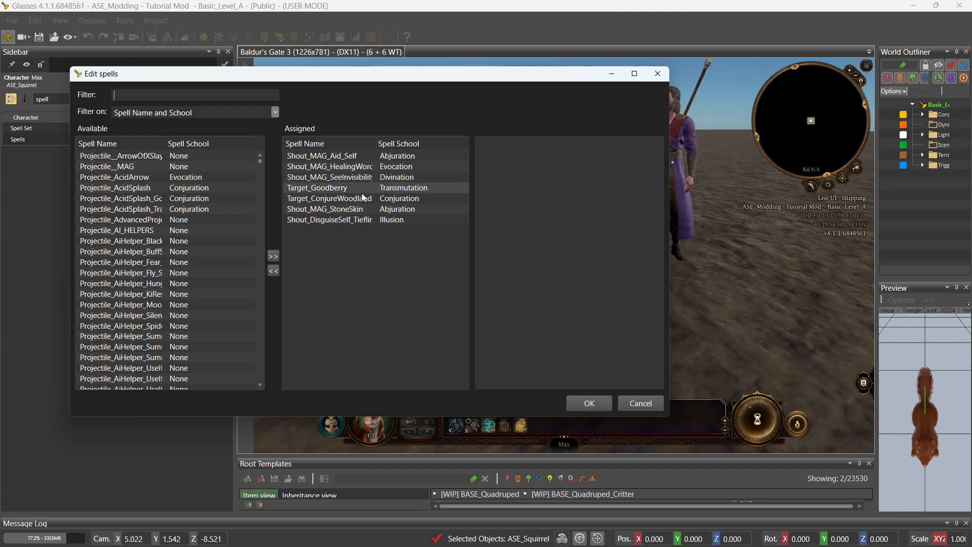
Remove Shout_DisguiseSelf_Tiefling_Female and assign Shout_MAG_Shapeshift_Tiefling_Female via a 'tiefli' filter, then confirm.
{"action": "left_click_drag", "start_coordinate": [377, 144], "coordinate": [429, 149]}
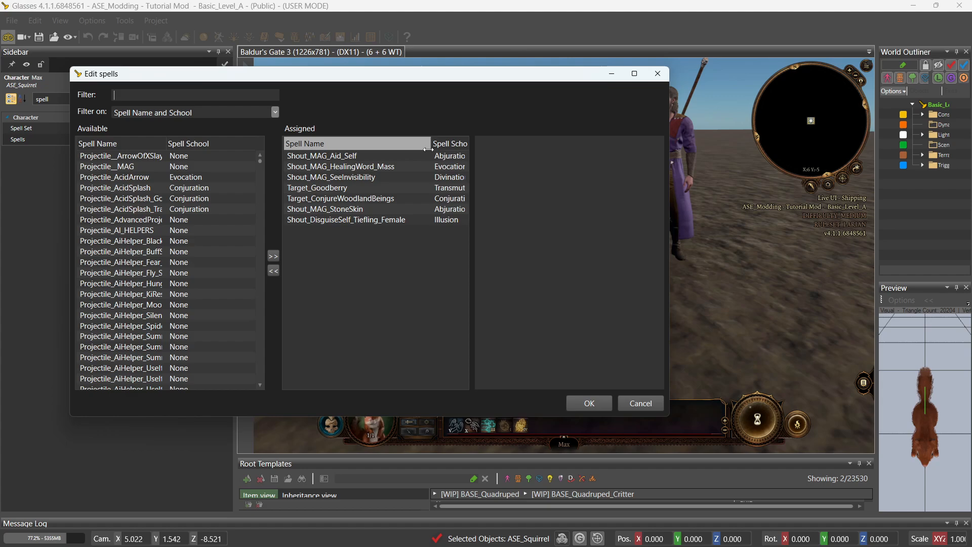
{"action": "double_click", "coordinate": [377, 222]}
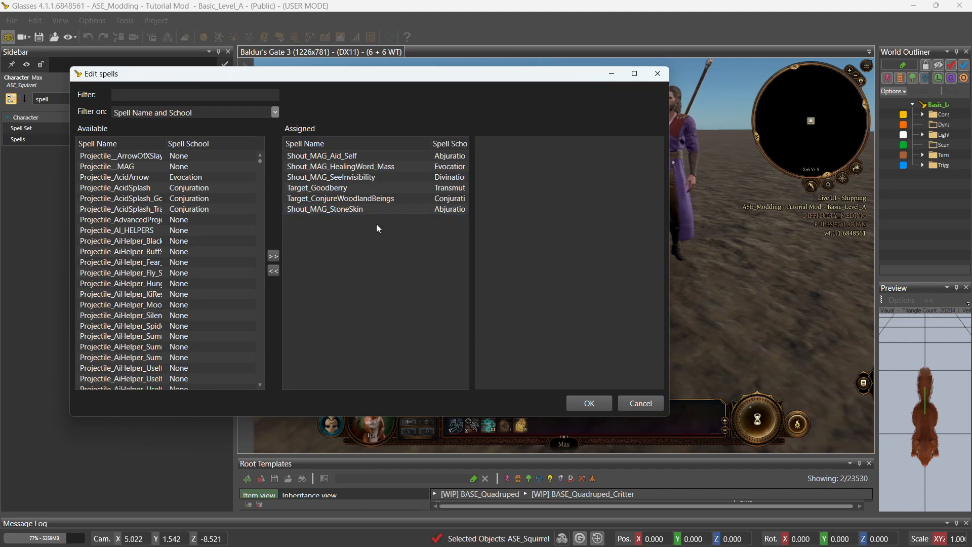
{"action": "left_click", "coordinate": [140, 95]}
{"action": "type", "text": "tiefling"}
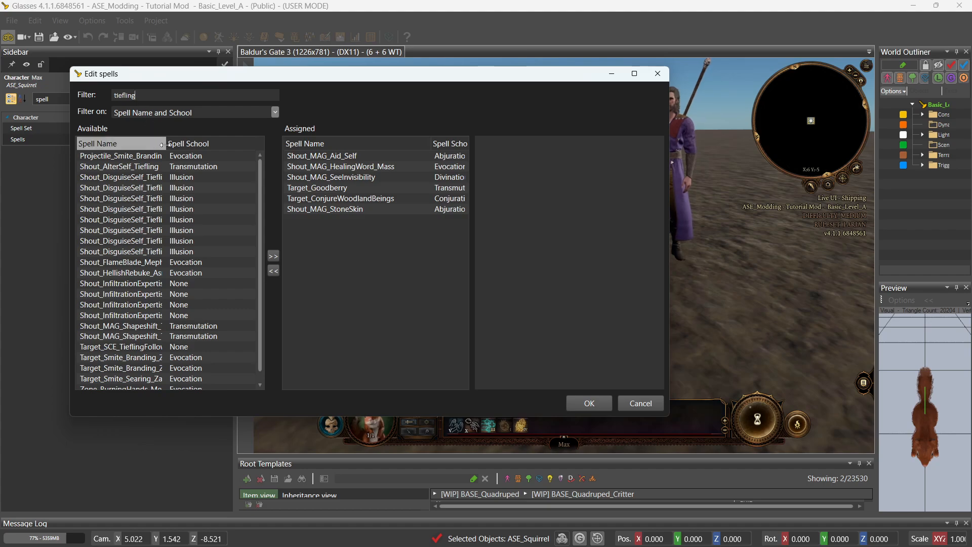
{"action": "left_click_drag", "start_coordinate": [166, 143], "coordinate": [244, 152]}
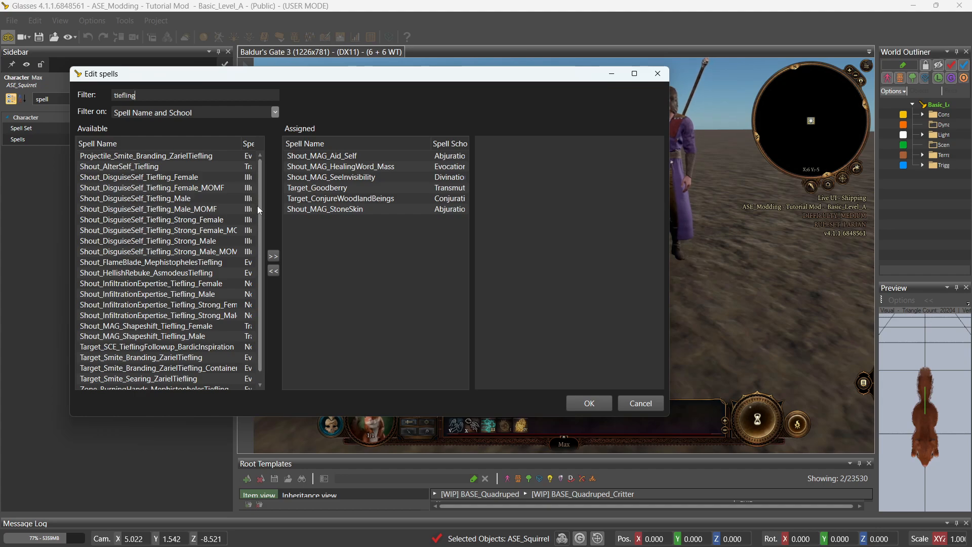
{"action": "double_click", "coordinate": [166, 329]}
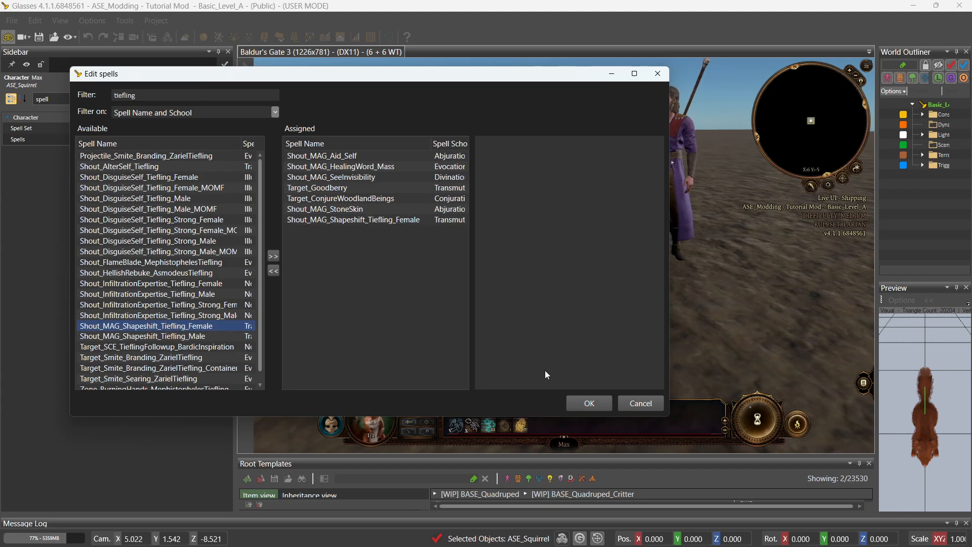
{"action": "left_click", "coordinate": [588, 403]}
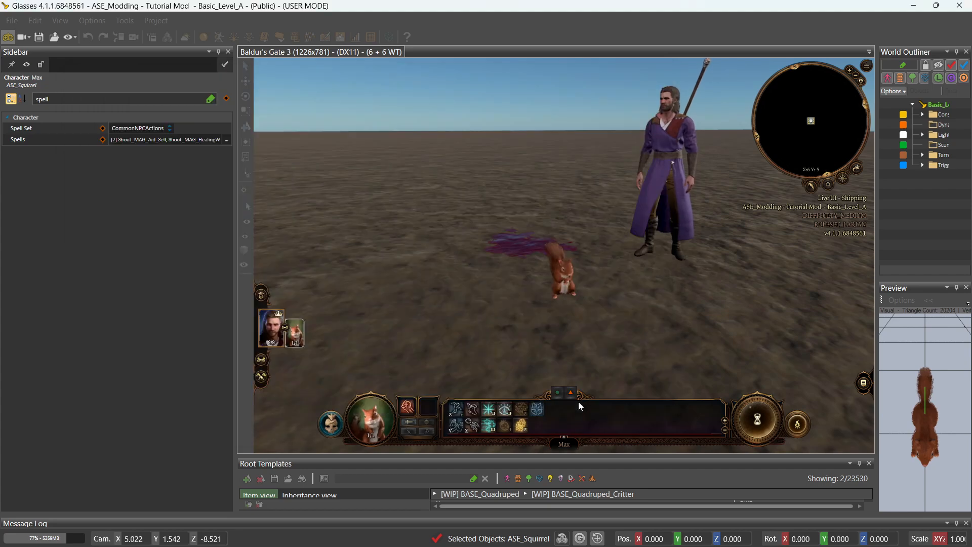
Have Gale take a short rest.
{"action": "left_click", "coordinate": [277, 342]}
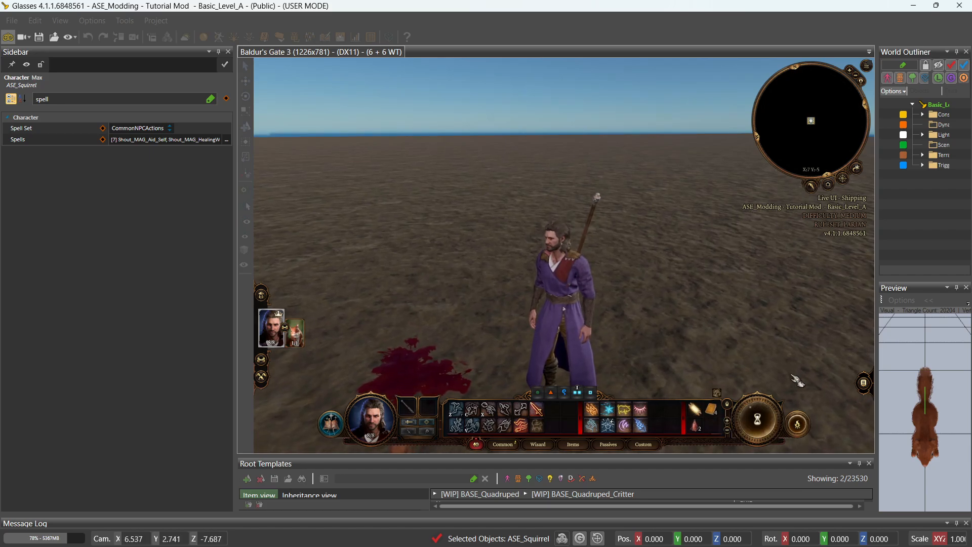
{"action": "left_click", "coordinate": [797, 423]}
{"action": "left_click", "coordinate": [795, 358]}
{"action": "scroll", "coordinate": [732, 365], "scroll_direction": "down", "scroll_amount": 3}
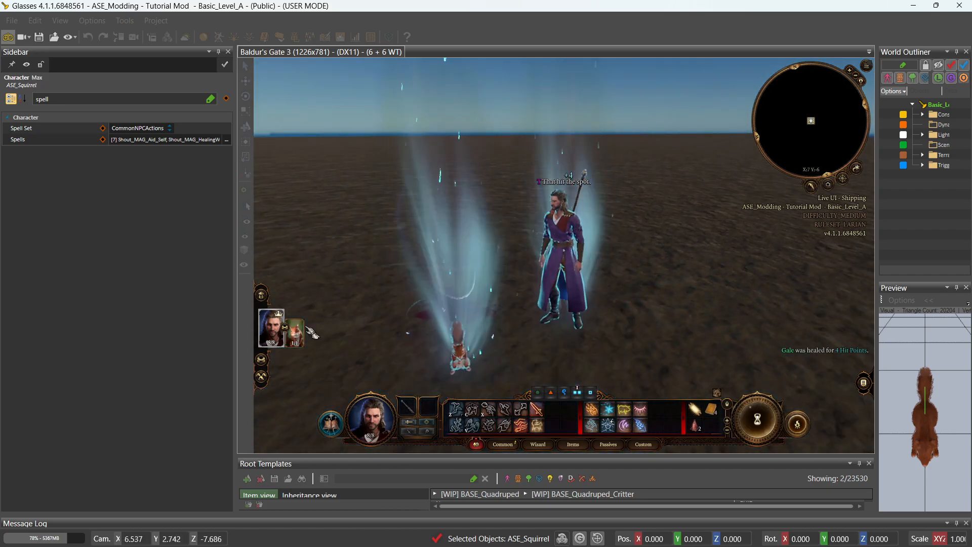
Recast Summon Max with Gale and take control of the new squirrel.
{"action": "left_click", "coordinate": [295, 333]}
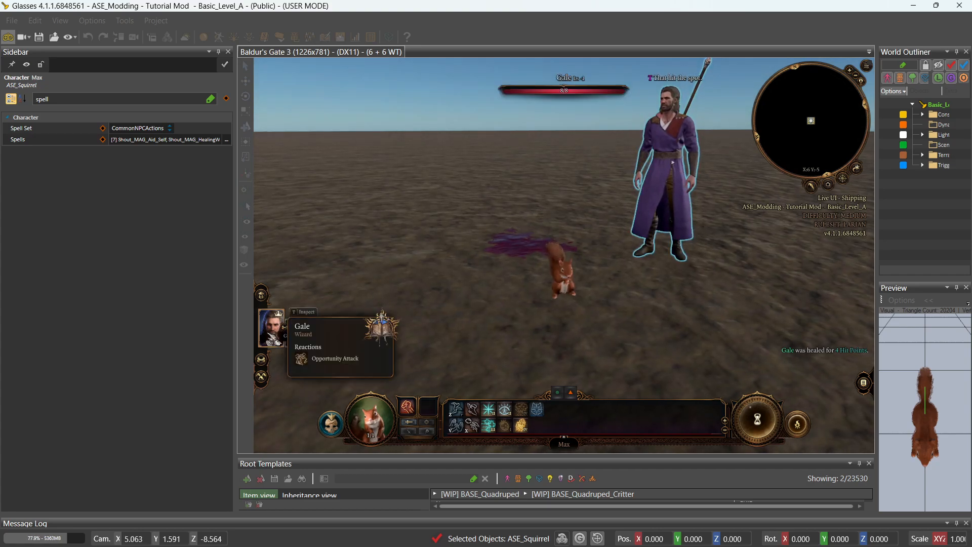
{"action": "left_click", "coordinate": [276, 340]}
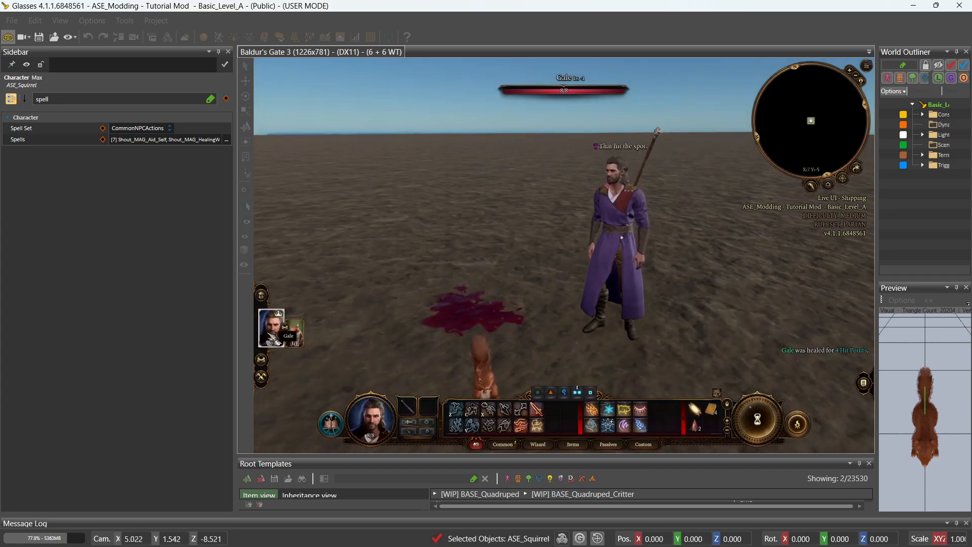
{"action": "left_click", "coordinate": [537, 423]}
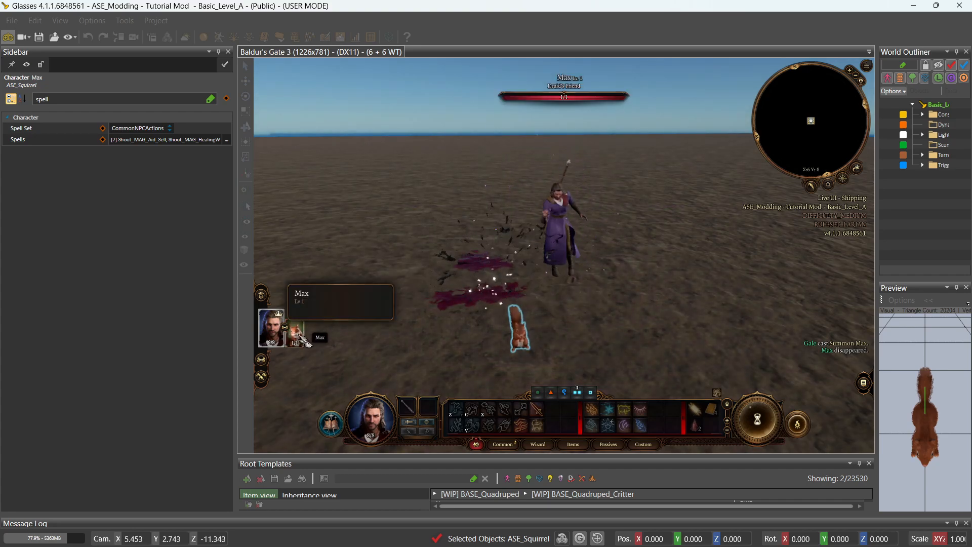
{"action": "left_click", "coordinate": [298, 337]}
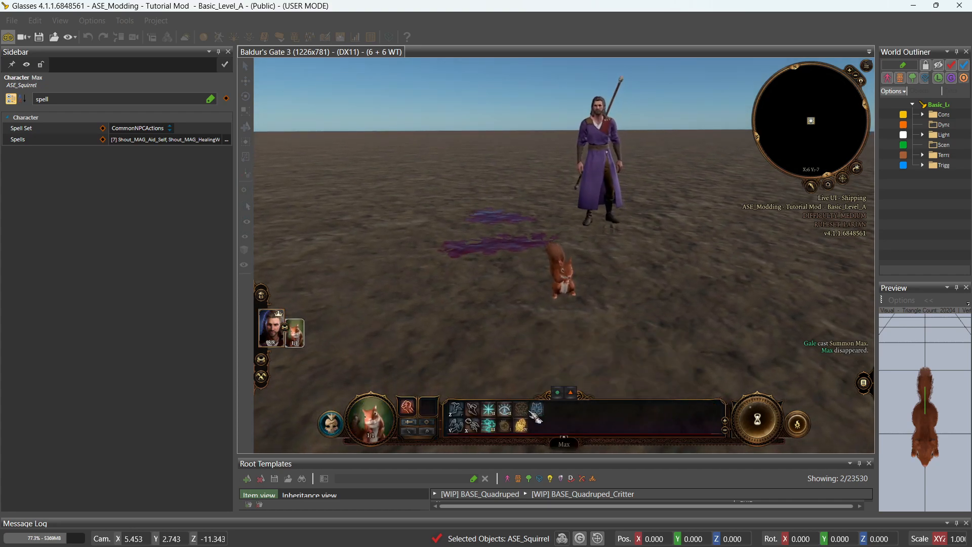
{"action": "mouse_move", "coordinate": [530, 418]}
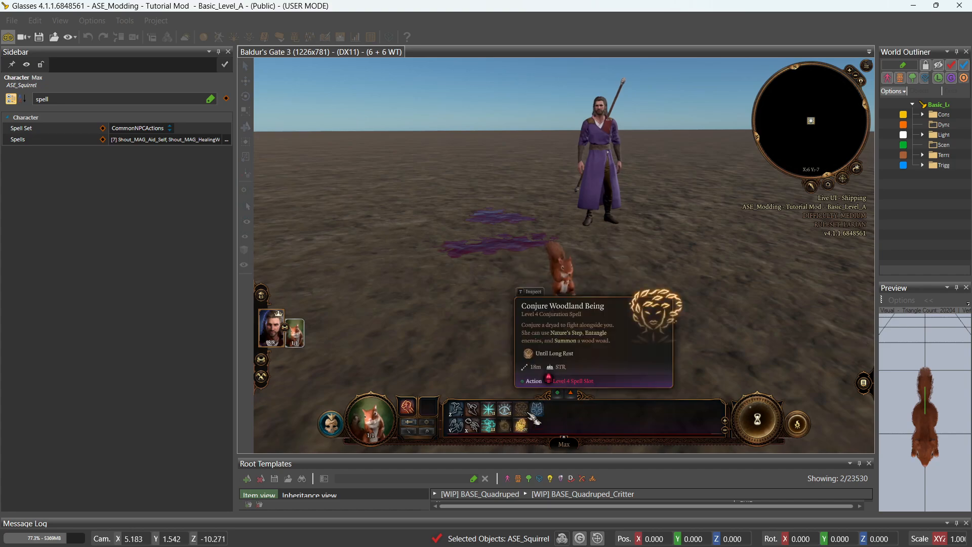
Drop Shout_MAG_Shapeshift_Tiefling_Female to leave six spells, then exit game mode to the editor.
{"action": "left_click", "coordinate": [226, 140]}
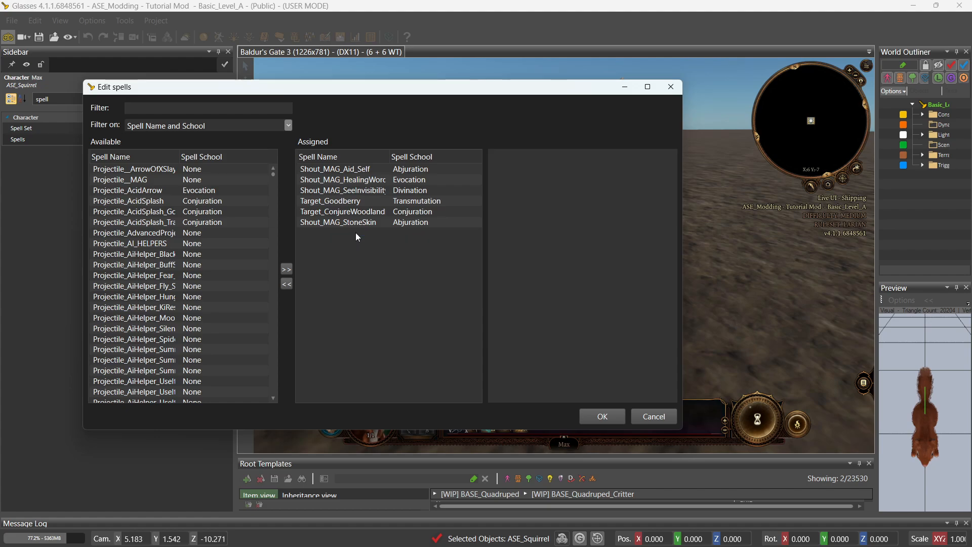
{"action": "double_click", "coordinate": [356, 232]}
{"action": "left_click", "coordinate": [605, 417]}
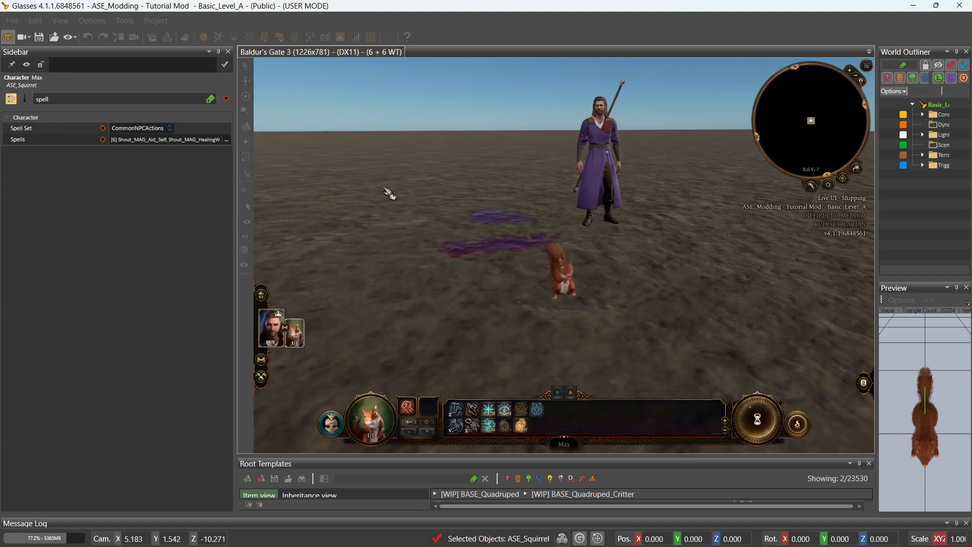
{"action": "left_click", "coordinate": [7, 38]}
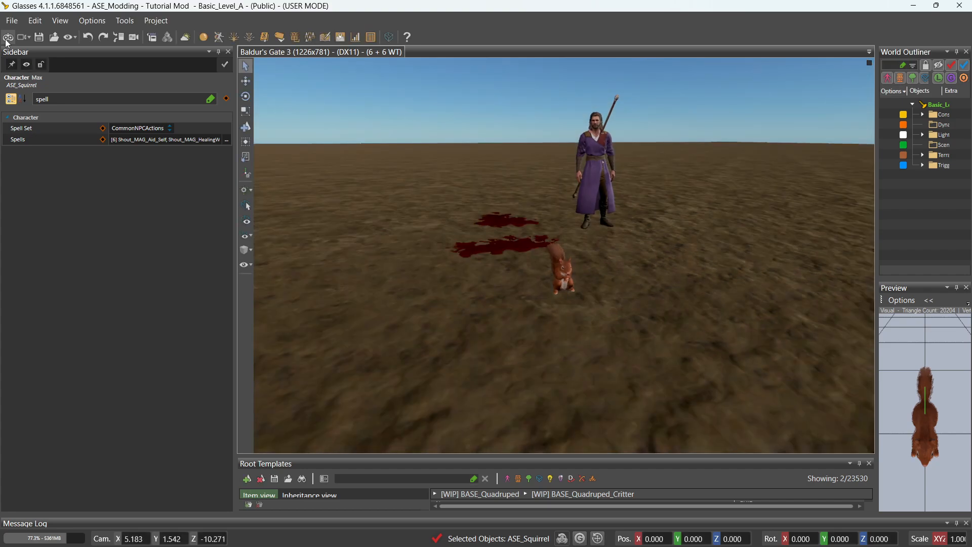
Show the Stats Editor's Find panel, search 'squirrel', and select the ASE_Summon Description match.
{"action": "left_click", "coordinate": [357, 38]}
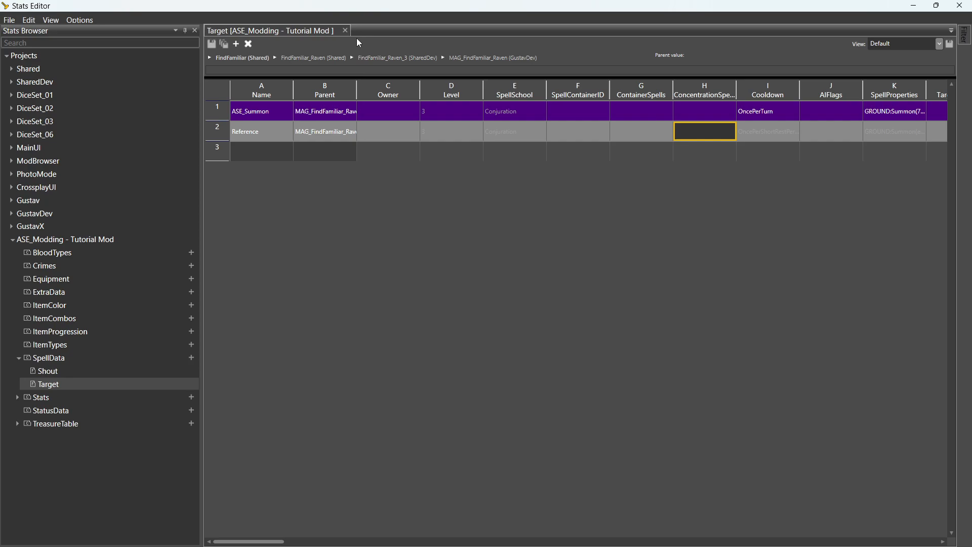
{"action": "left_click", "coordinate": [53, 21]}
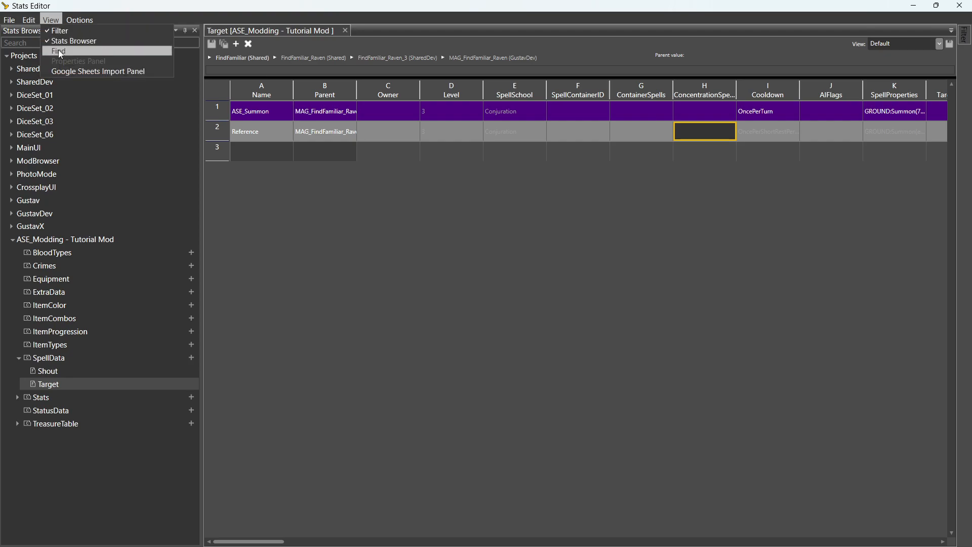
{"action": "left_click", "coordinate": [58, 51]}
{"action": "left_click", "coordinate": [79, 21]}
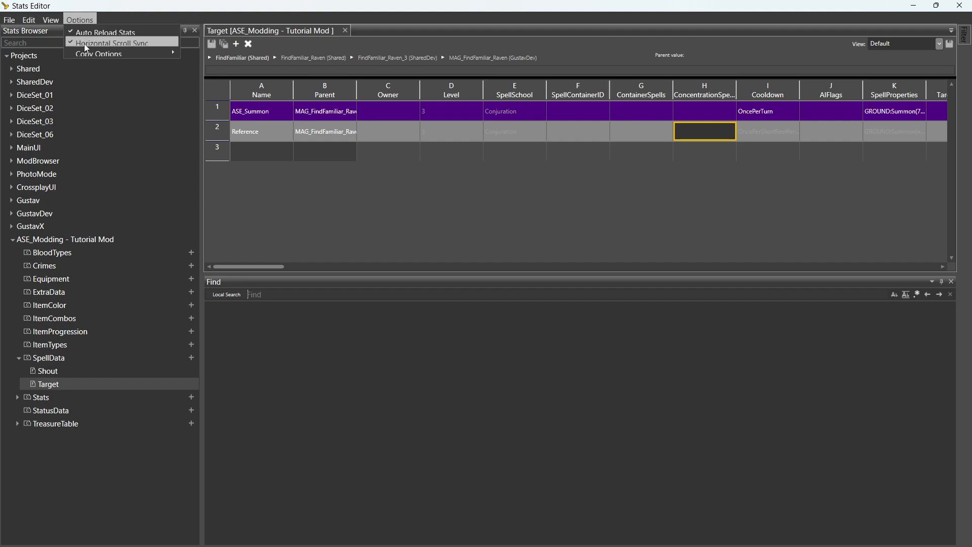
{"action": "left_click", "coordinate": [86, 43]}
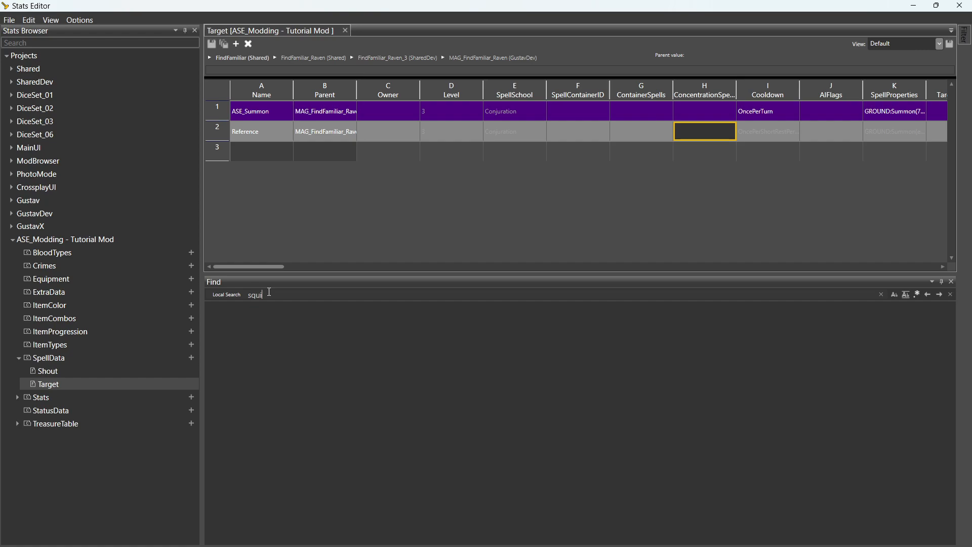
{"action": "key", "text": "Return"}
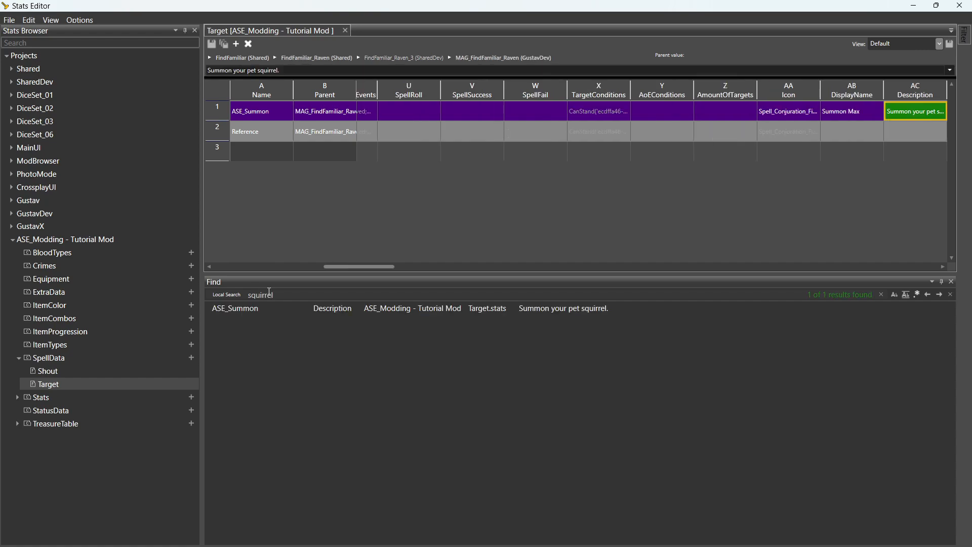
{"action": "left_click", "coordinate": [248, 311]}
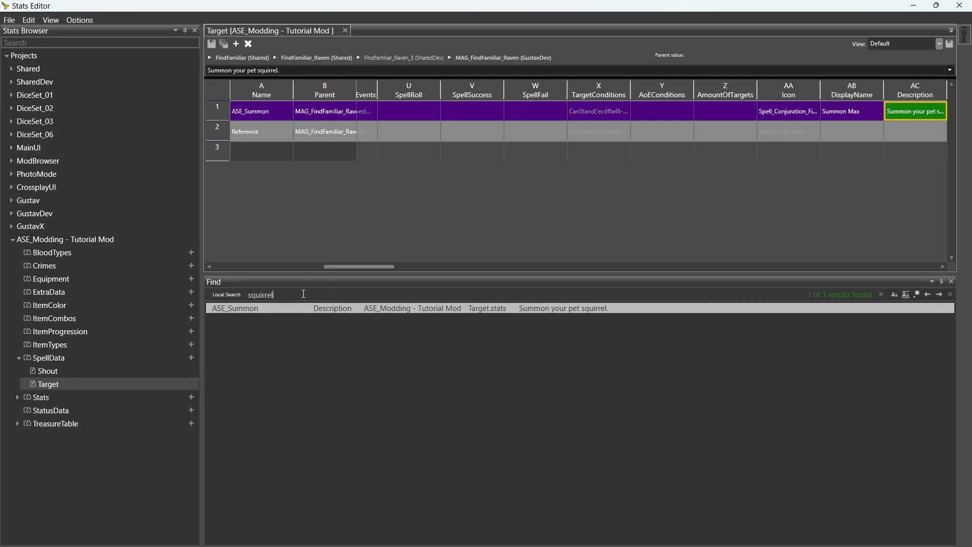
Clear 'squirrel' from the Find box and switch the search scope to Global Search.
{"action": "left_click_drag", "start_coordinate": [278, 295], "coordinate": [248, 296]}
{"action": "key", "text": "BackSpace"}
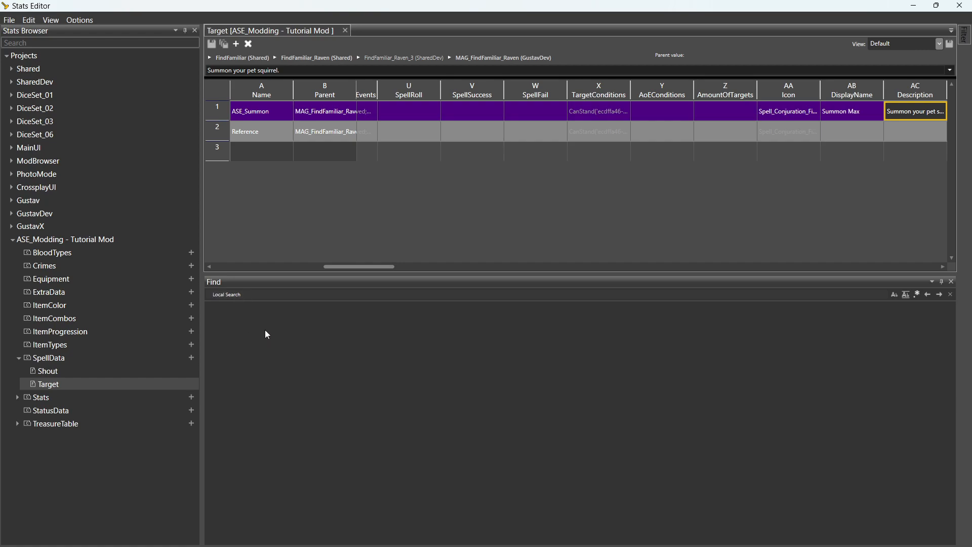
{"action": "left_click", "coordinate": [230, 295]}
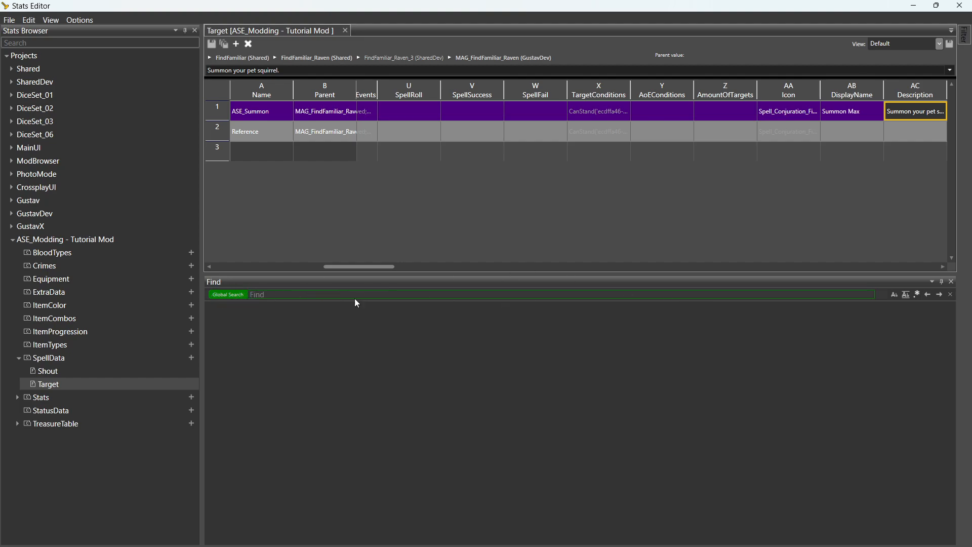
{"action": "left_click", "coordinate": [306, 293]}
{"action": "type", "text": "so"}
{"action": "type", "text": "uirrel"}
{"action": "key", "text": "Return"}
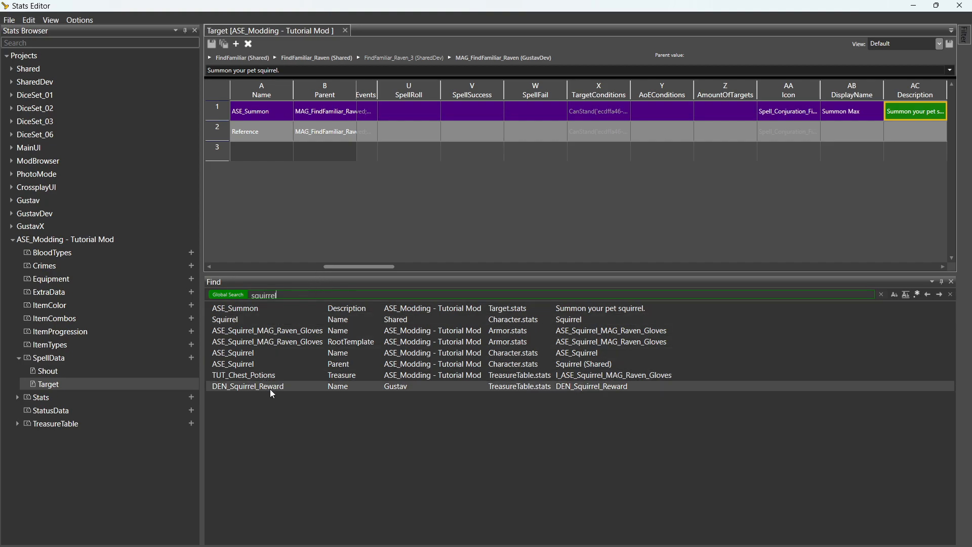
{"action": "left_click", "coordinate": [256, 309]}
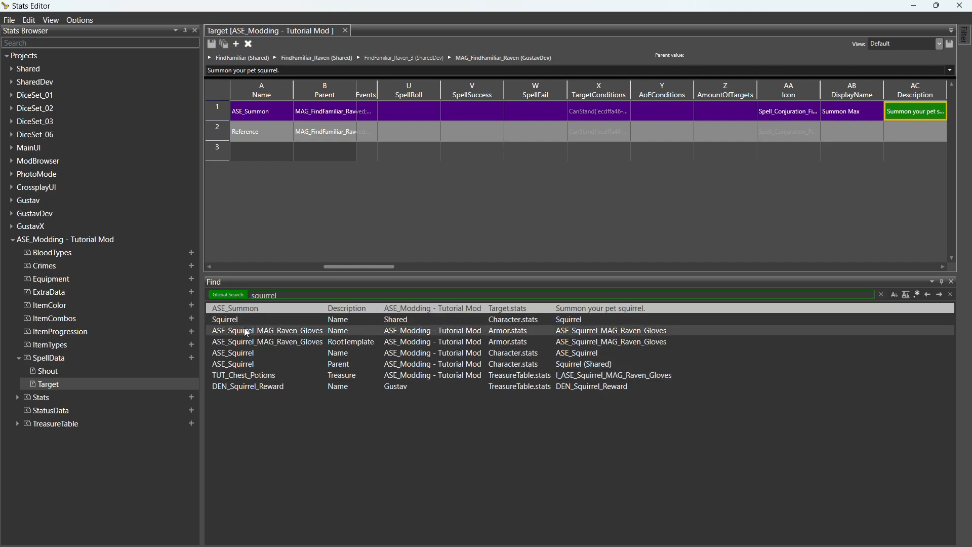
{"action": "left_click", "coordinate": [245, 330]}
{"action": "left_click", "coordinate": [241, 342]}
{"action": "left_click", "coordinate": [236, 354]}
{"action": "left_click", "coordinate": [237, 363]}
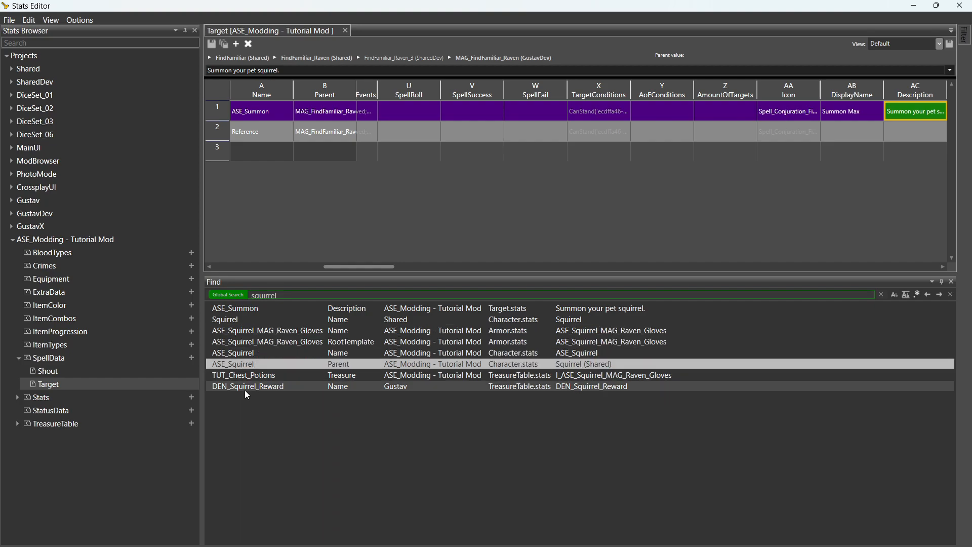
{"action": "left_click", "coordinate": [245, 387]}
{"action": "left_click", "coordinate": [250, 375]}
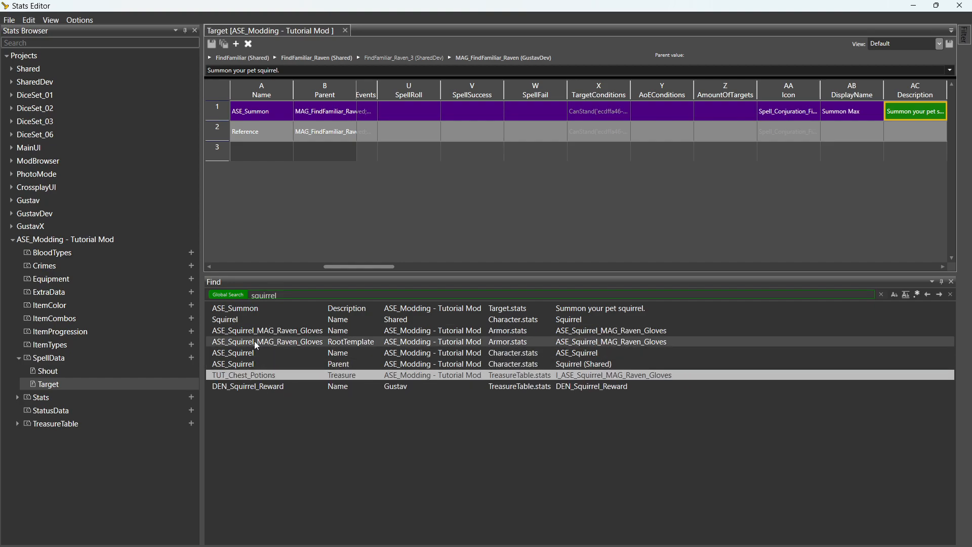
{"action": "left_click", "coordinate": [250, 317]}
{"action": "left_click", "coordinate": [246, 377]}
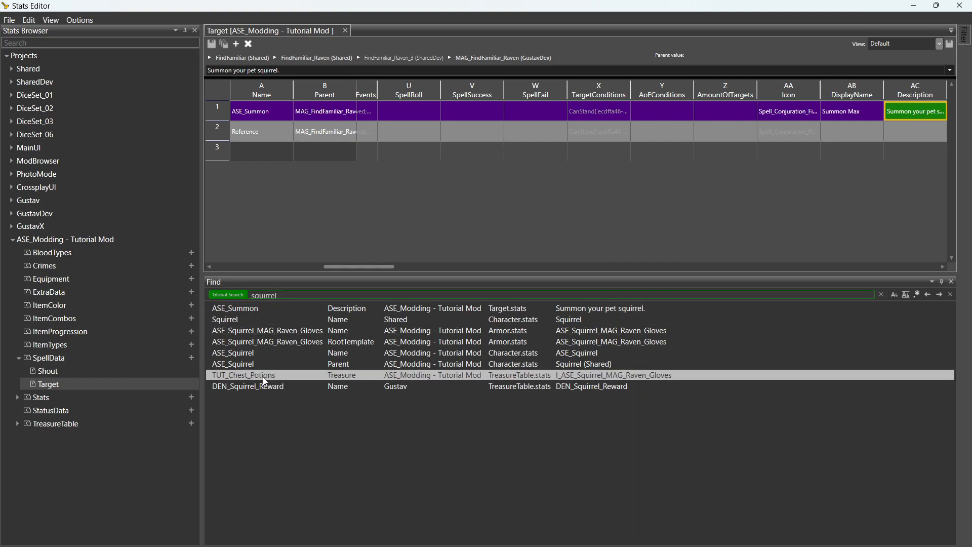
{"action": "left_click", "coordinate": [278, 388]}
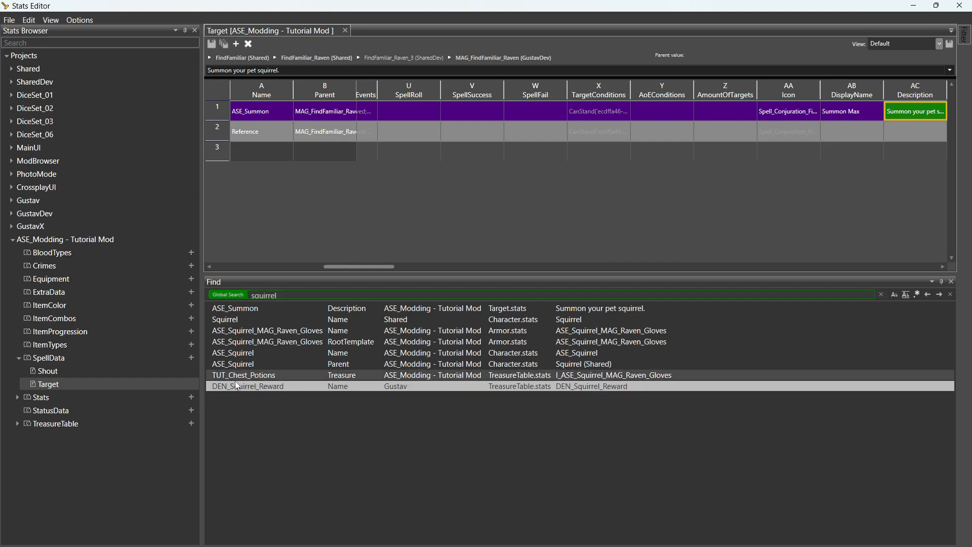
{"action": "left_click", "coordinate": [253, 377]}
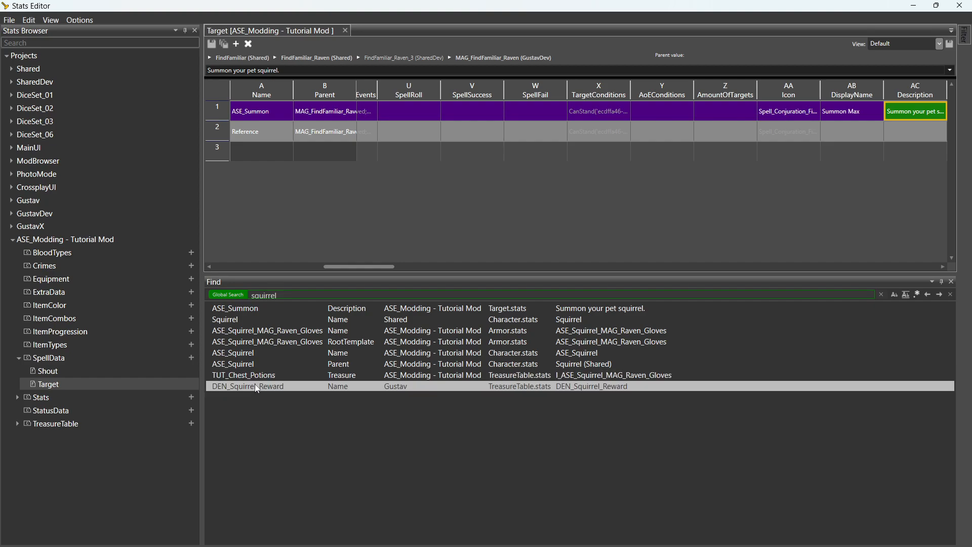
{"action": "left_click", "coordinate": [252, 320]}
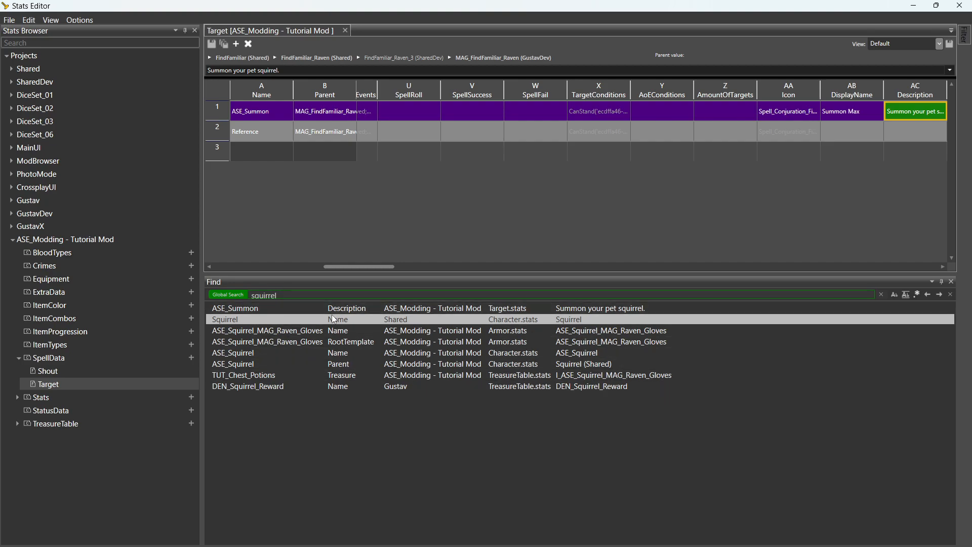
{"action": "double_click", "coordinate": [286, 297]}
{"action": "key", "text": "BackSpace"}
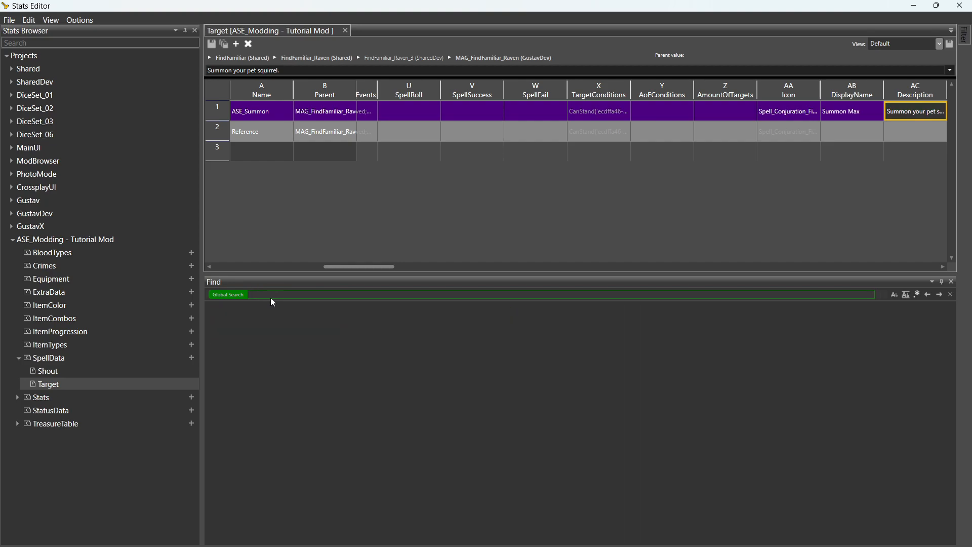
Check the 'Humanoid form spell missing' to-do note, then enter 'tiefling' in the Find box.
{"action": "key", "text": "super"}
{"action": "left_click", "coordinate": [711, 537]}
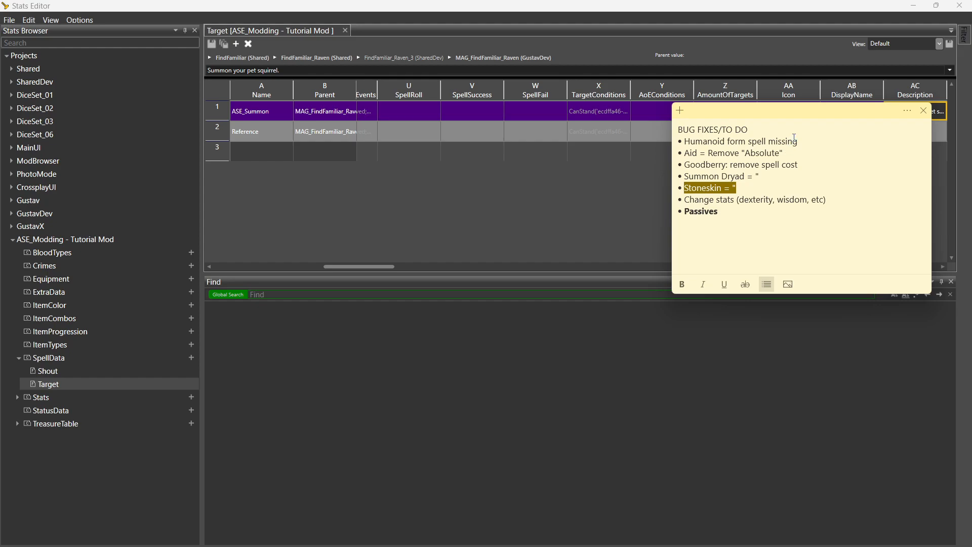
{"action": "left_click_drag", "start_coordinate": [798, 141], "coordinate": [680, 143]}
{"action": "left_click", "coordinate": [418, 295]}
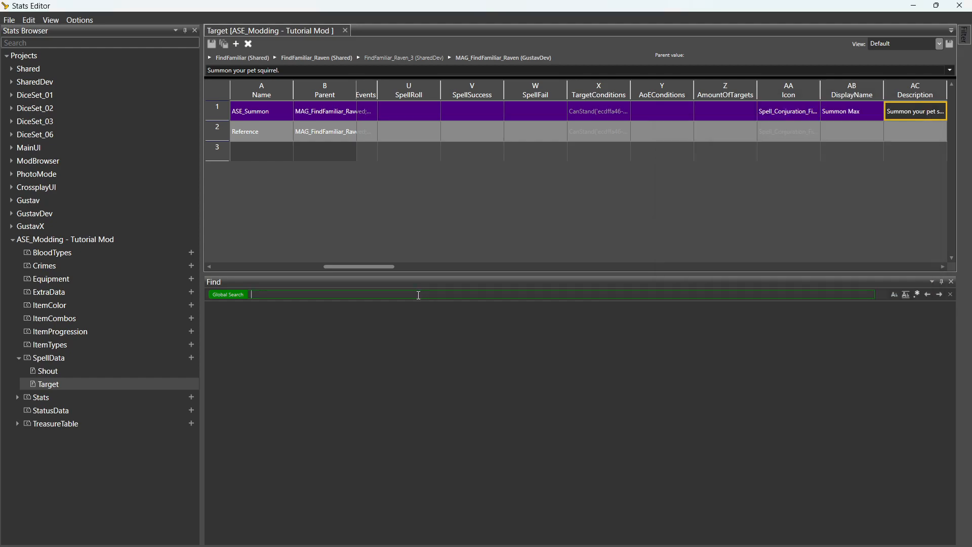
{"action": "type", "text": "tiefling"}
Run the global tiefling search and open DisguiseSelf_Tiefling_Female in the shared Shout stats.
{"action": "key", "text": "Return"}
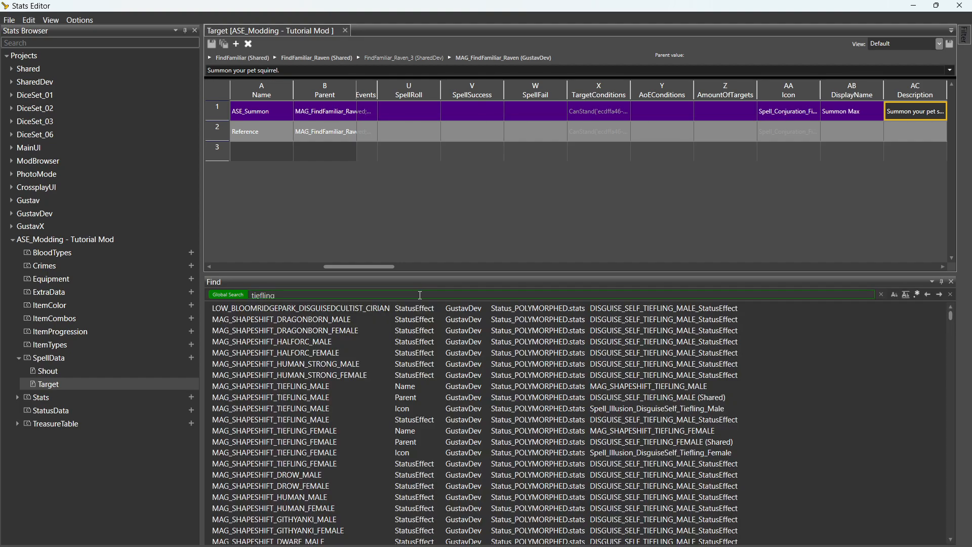
{"action": "left_click", "coordinate": [570, 309]}
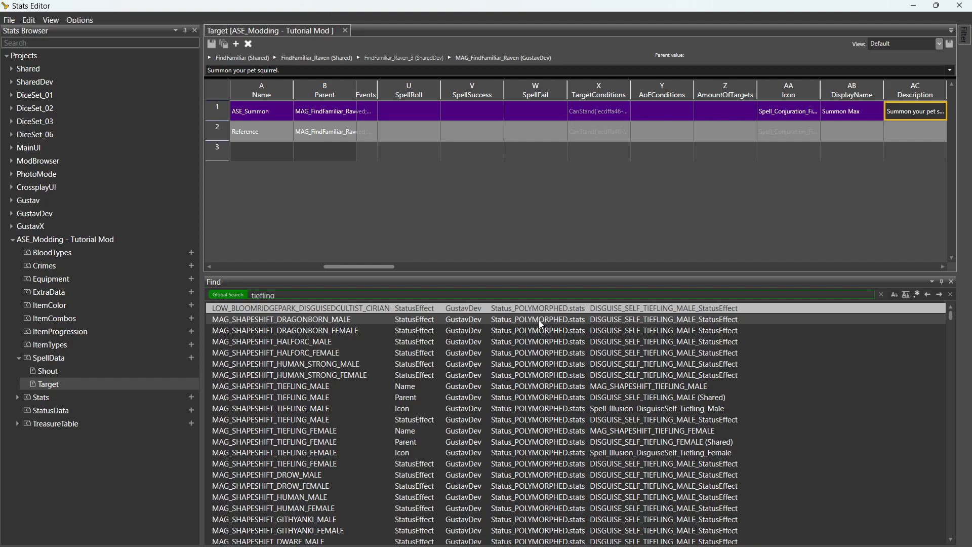
{"action": "left_click", "coordinate": [403, 411]}
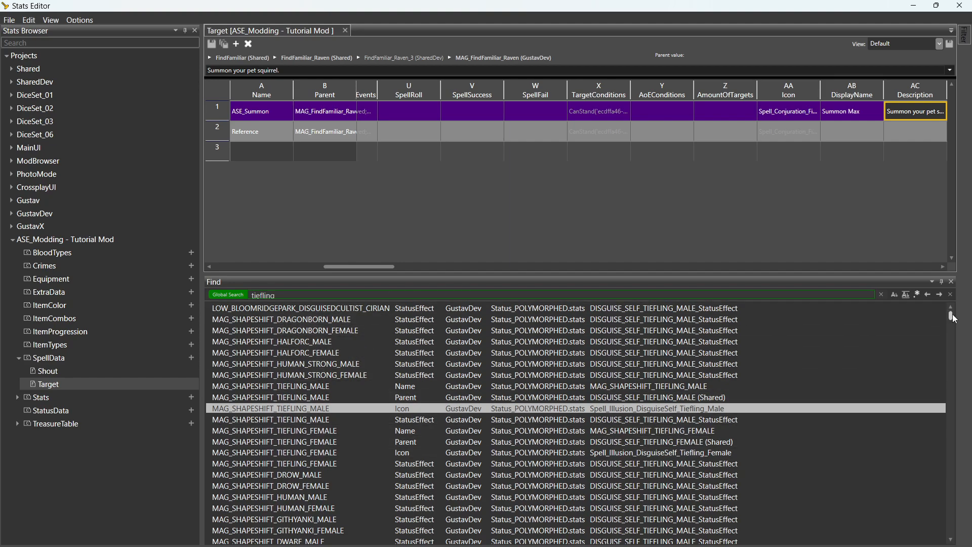
{"action": "left_click_drag", "start_coordinate": [952, 313], "coordinate": [945, 358]}
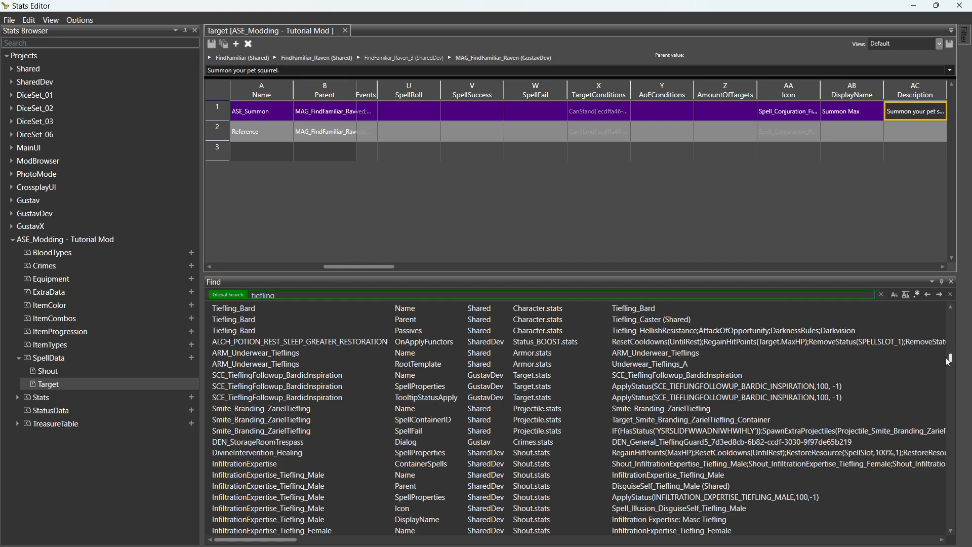
{"action": "left_click", "coordinate": [548, 411]}
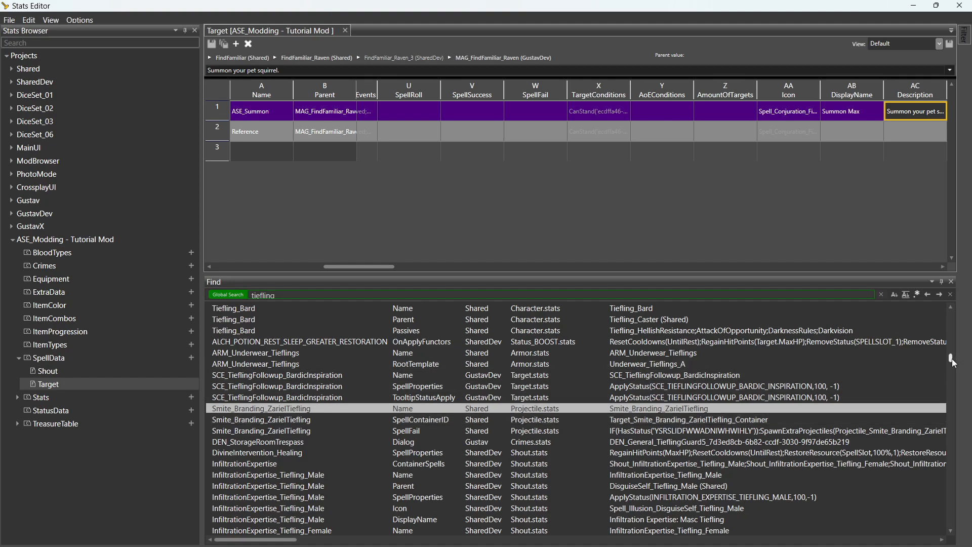
{"action": "left_click_drag", "start_coordinate": [950, 360], "coordinate": [951, 370]}
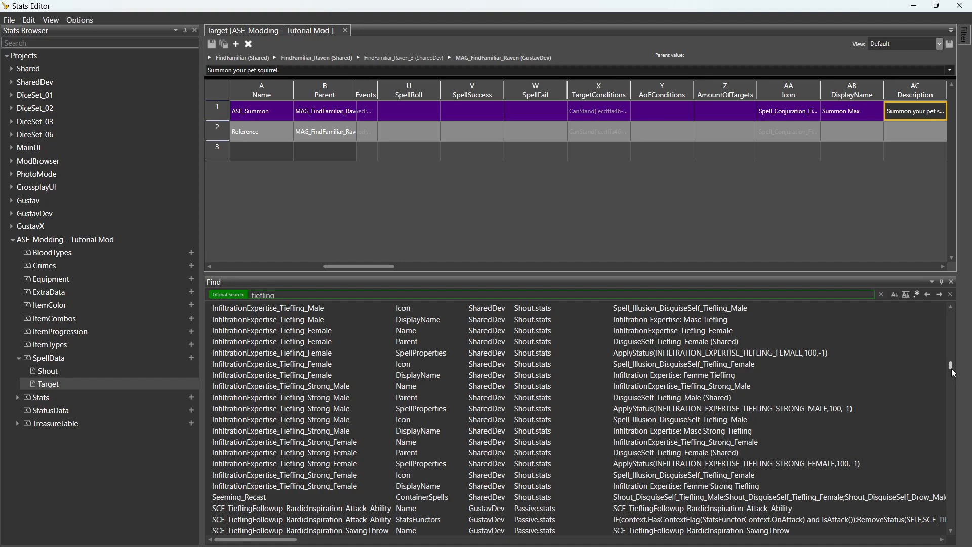
{"action": "left_click_drag", "start_coordinate": [950, 365], "coordinate": [951, 384]}
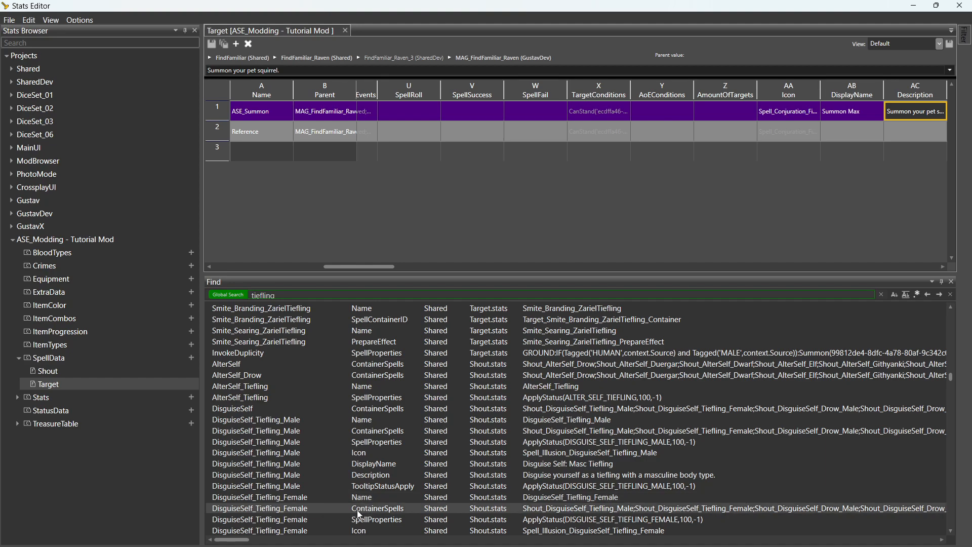
{"action": "left_click", "coordinate": [387, 500]}
{"action": "double_click", "coordinate": [387, 503]}
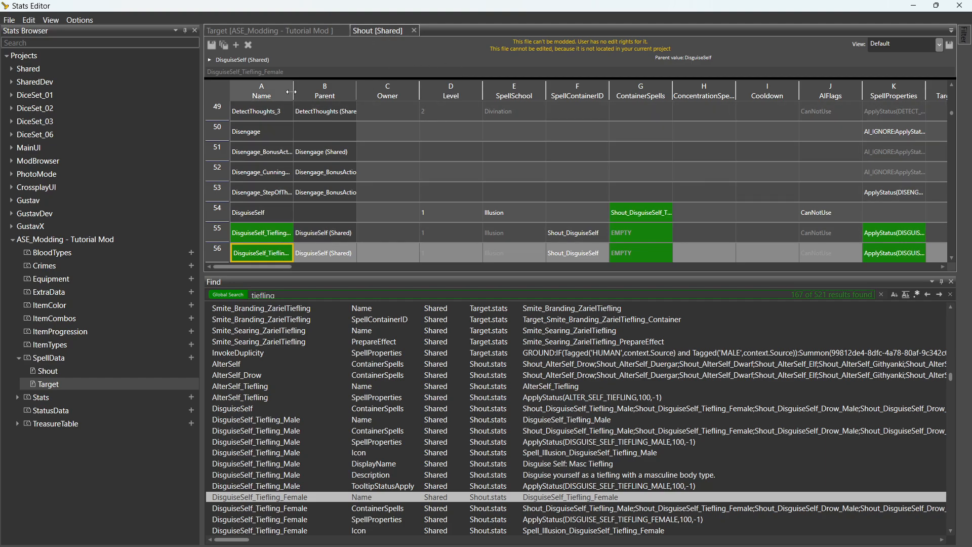
Widen the Name column and inspect DisguiseSelf_Tiefling_Female's SpellContainerID, Shout_DisguiseSelf.
{"action": "left_click_drag", "start_coordinate": [292, 91], "coordinate": [345, 96]}
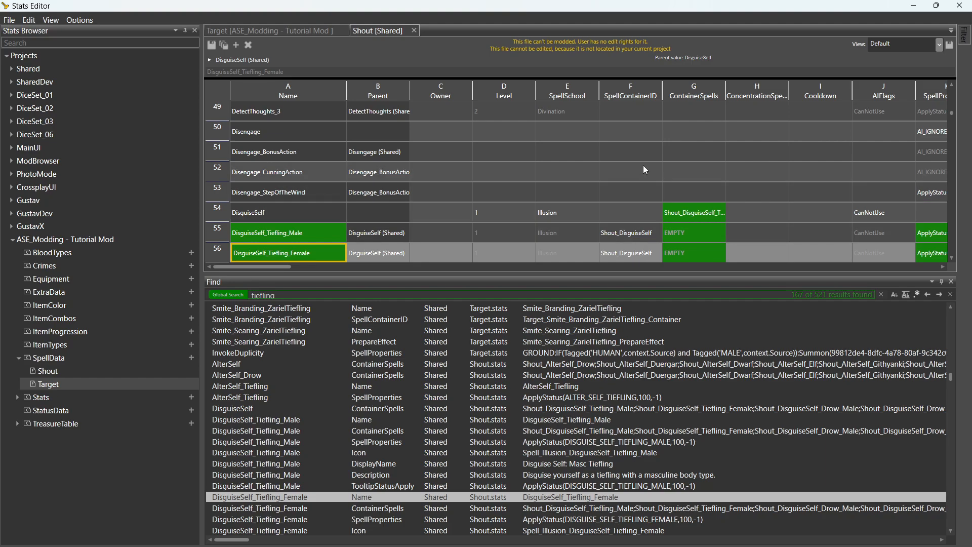
{"action": "left_click", "coordinate": [637, 256]}
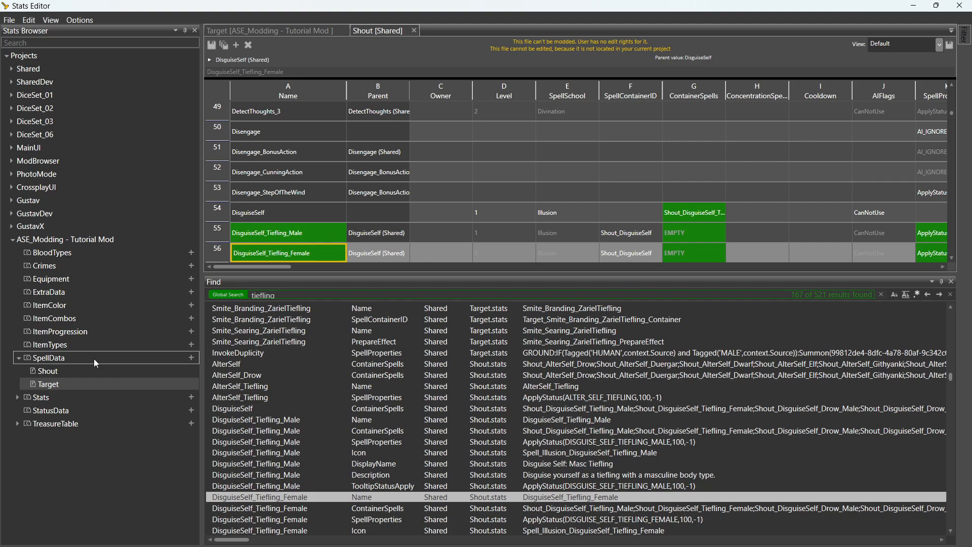
Open the Shout sheet under the Tutorial Mod's SpellData.
{"action": "left_click", "coordinate": [190, 358]}
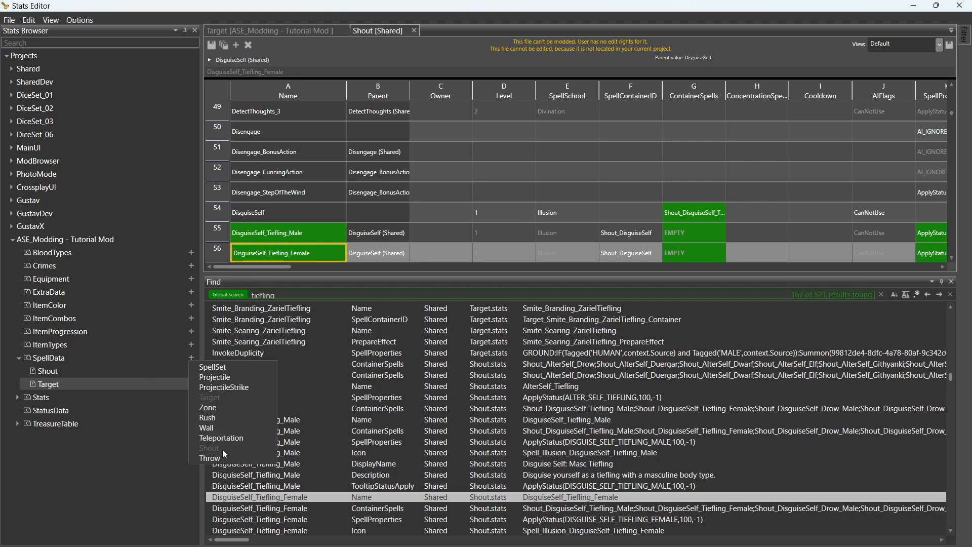
{"action": "left_click", "coordinate": [44, 372]}
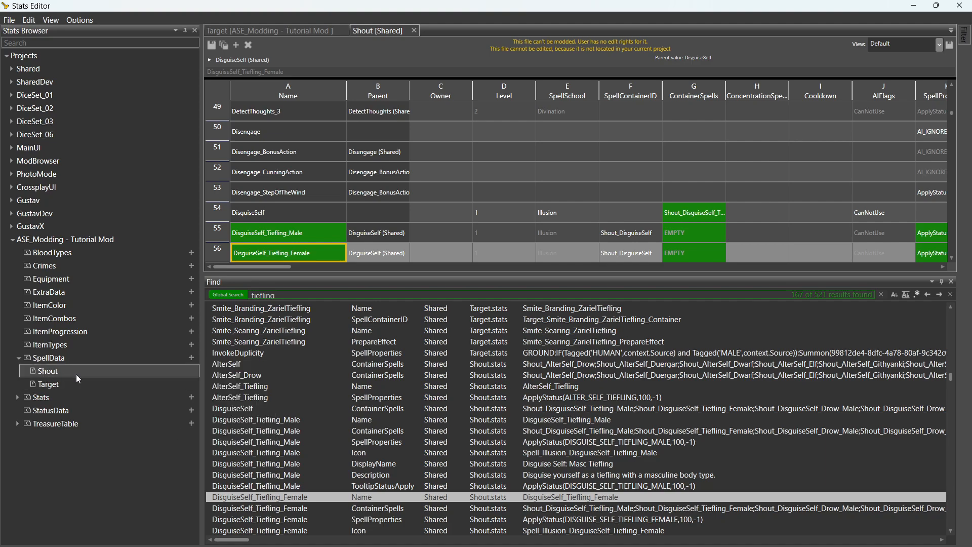
{"action": "left_click", "coordinate": [19, 359]}
{"action": "left_click", "coordinate": [19, 359]}
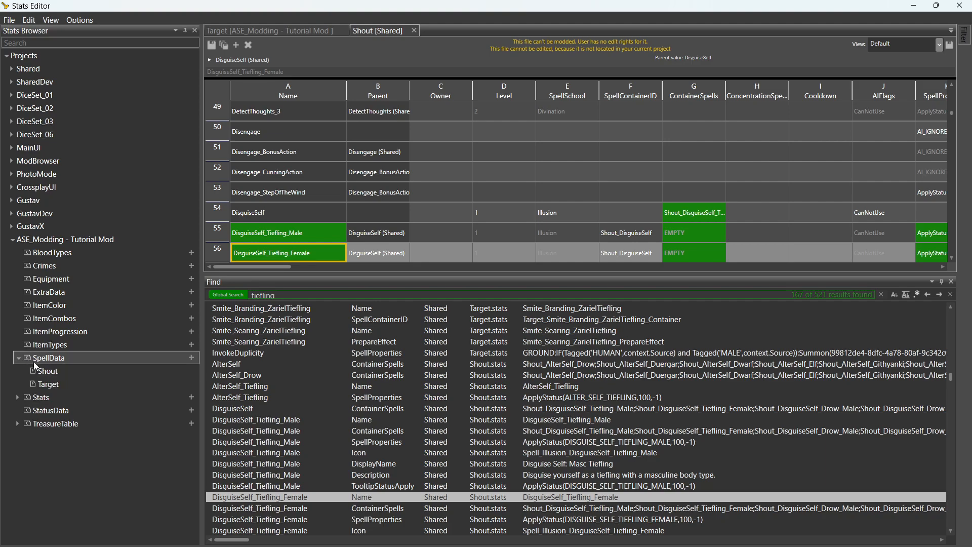
{"action": "left_click", "coordinate": [60, 370]}
{"action": "double_click", "coordinate": [66, 373]}
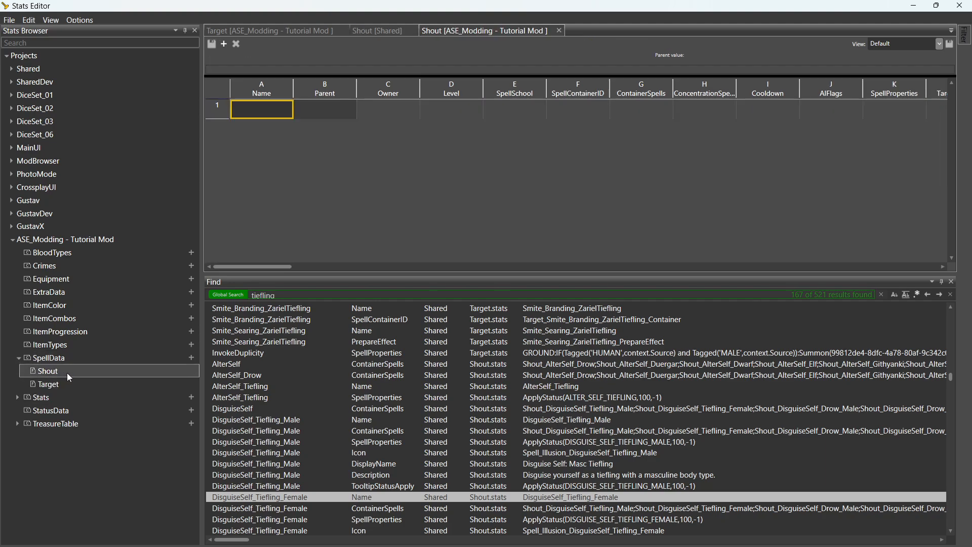
Name the sheet's first entry ASE_TUT_DisguiseSelf_Tiefling_Female.
{"action": "left_click", "coordinate": [267, 109]}
{"action": "left_click", "coordinate": [268, 110]}
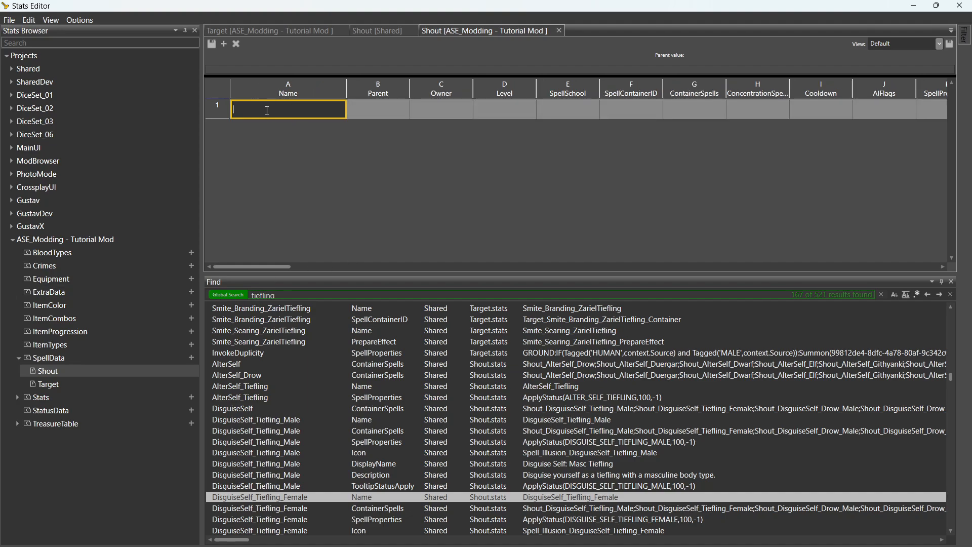
{"action": "type", "text": "ASE_TUT_"}
{"action": "type", "text": "DisguiseSelf_Tiefling_Female"}
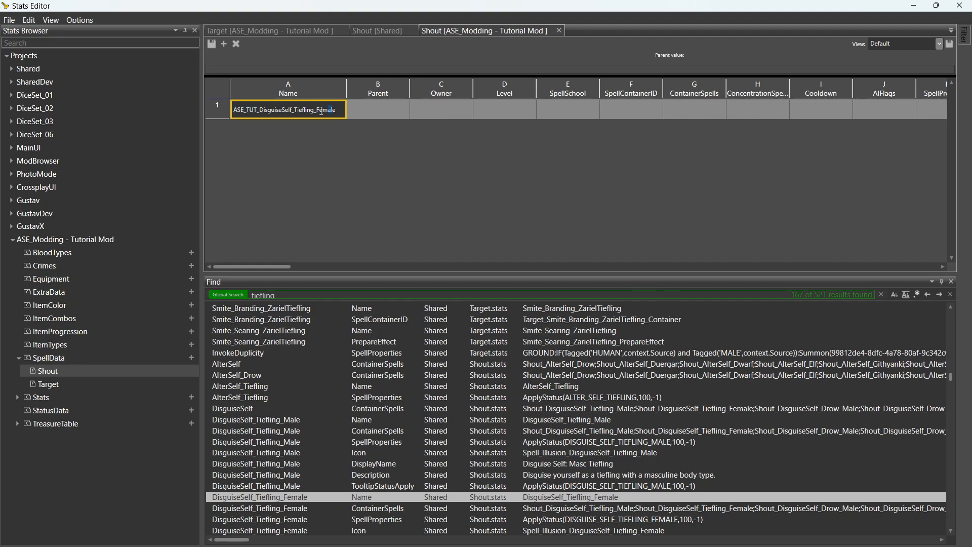
Set the entry's Parent to DisguiseSelf_Tiefling_Female (Shared).
{"action": "left_click_drag", "start_coordinate": [276, 110], "coordinate": [323, 112]}
{"action": "left_click", "coordinate": [373, 112]}
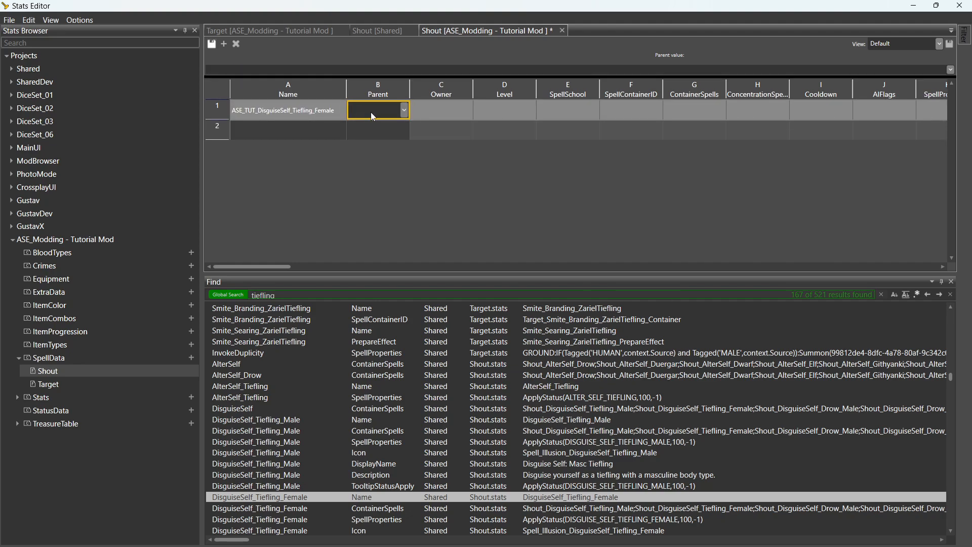
{"action": "type", "text": "DisguiseSelf_Tiefling_Female"}
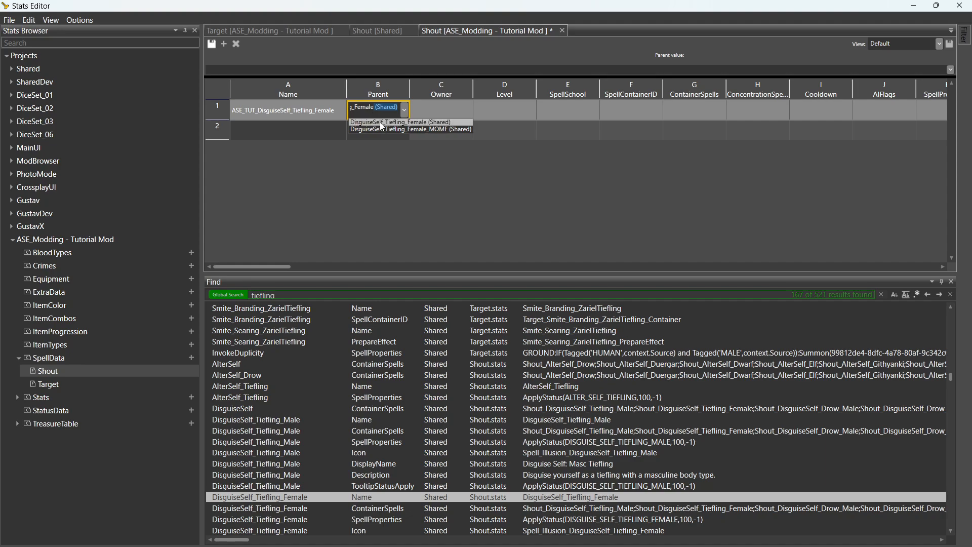
{"action": "left_click", "coordinate": [380, 122]}
{"action": "left_click", "coordinate": [423, 117]}
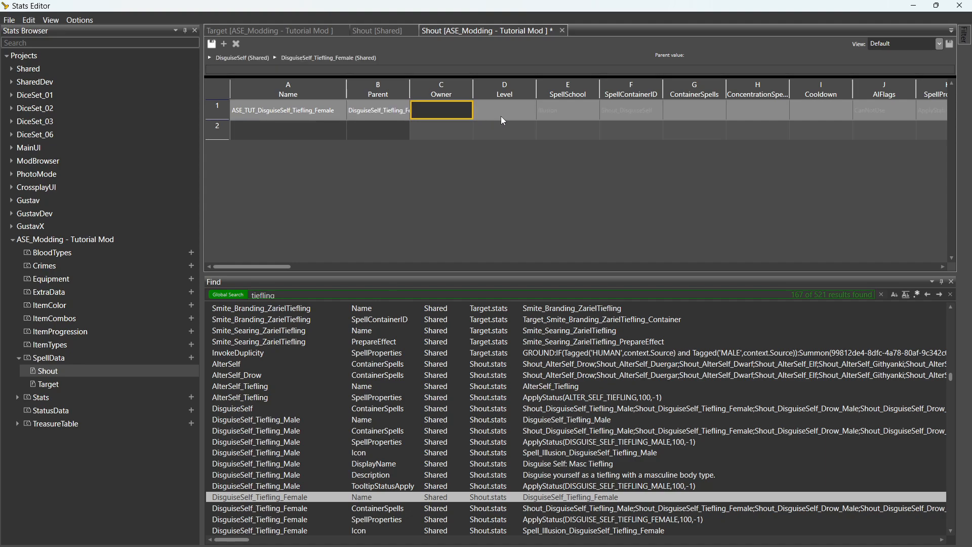
Review the inherited Level, SpellSchool Illusion and the empty Owner field.
{"action": "left_click", "coordinate": [503, 116]}
{"action": "left_click", "coordinate": [583, 117]}
{"action": "left_click", "coordinate": [507, 117]}
{"action": "left_click", "coordinate": [433, 117]}
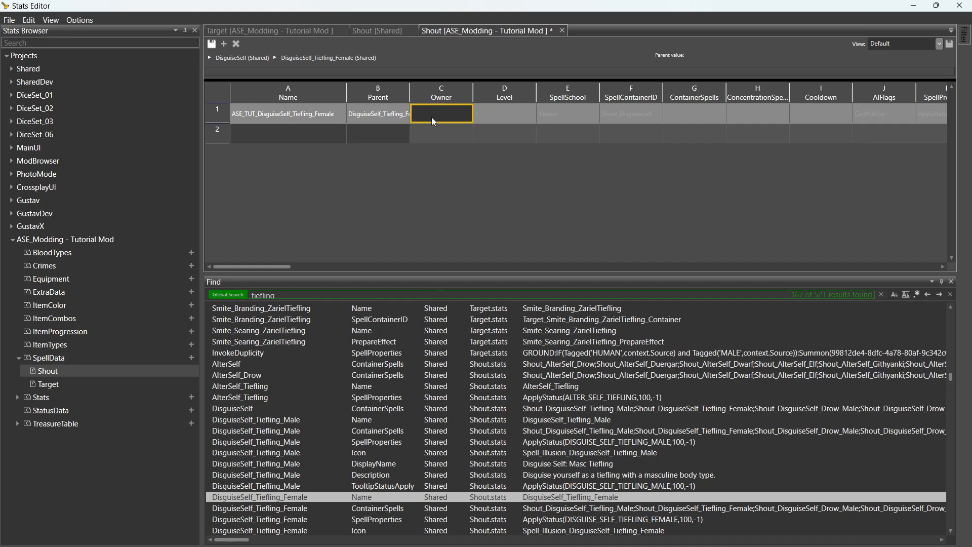
{"action": "left_click", "coordinate": [286, 116]}
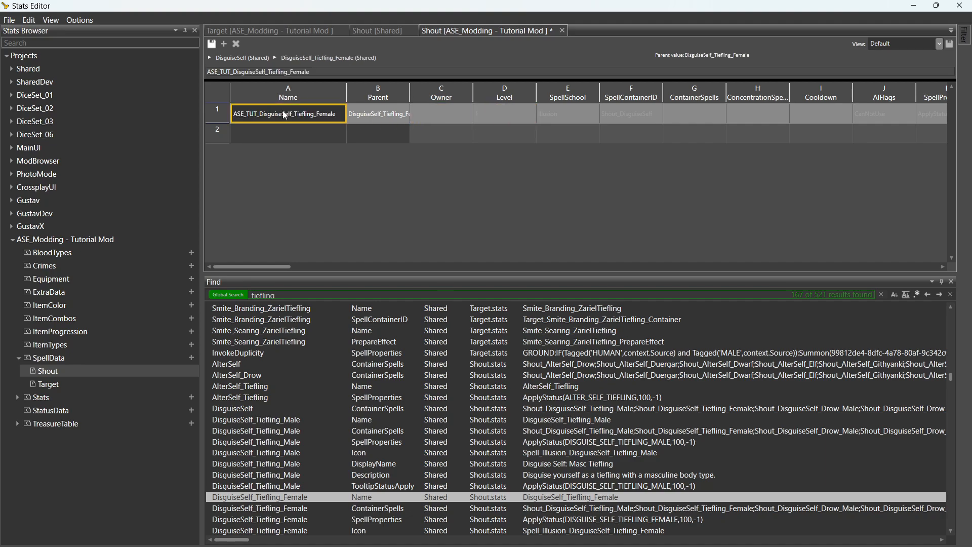
{"action": "left_click", "coordinate": [372, 117]}
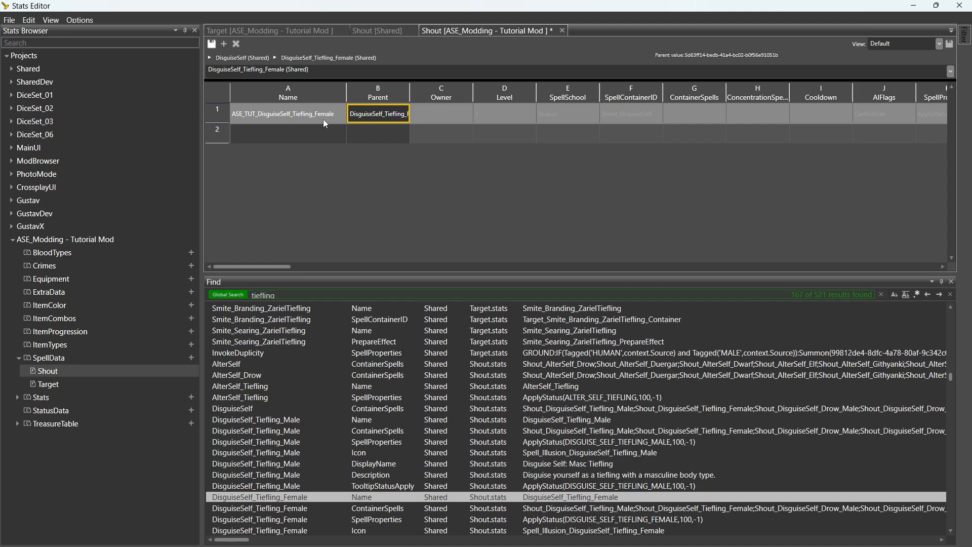
{"action": "left_click", "coordinate": [317, 115]}
{"action": "left_click", "coordinate": [459, 116]}
{"action": "left_click", "coordinate": [516, 116]}
{"action": "left_click", "coordinate": [589, 114]}
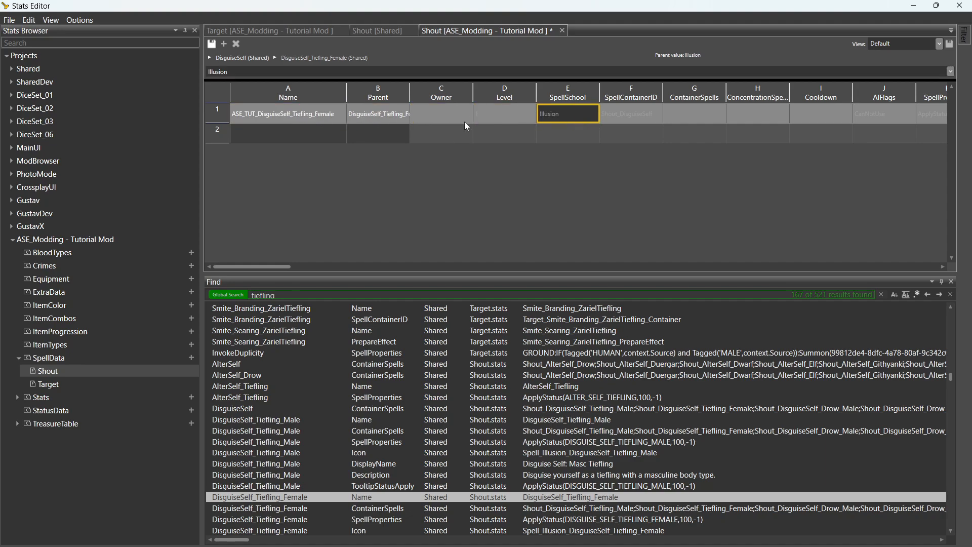
{"action": "left_click", "coordinate": [324, 115]}
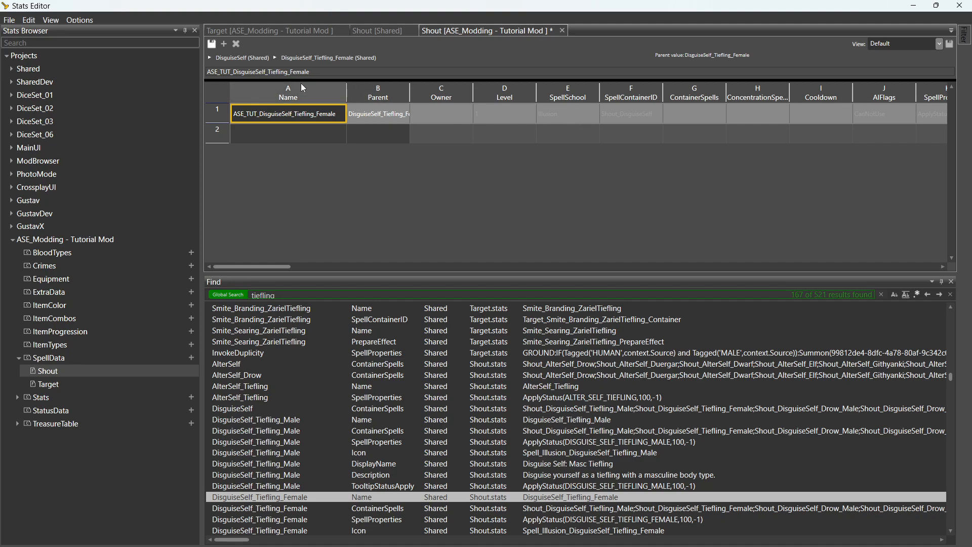
Replace the SpellContainerID Shout_DisguiseSelf with EMPTY.
{"action": "left_click", "coordinate": [610, 118]}
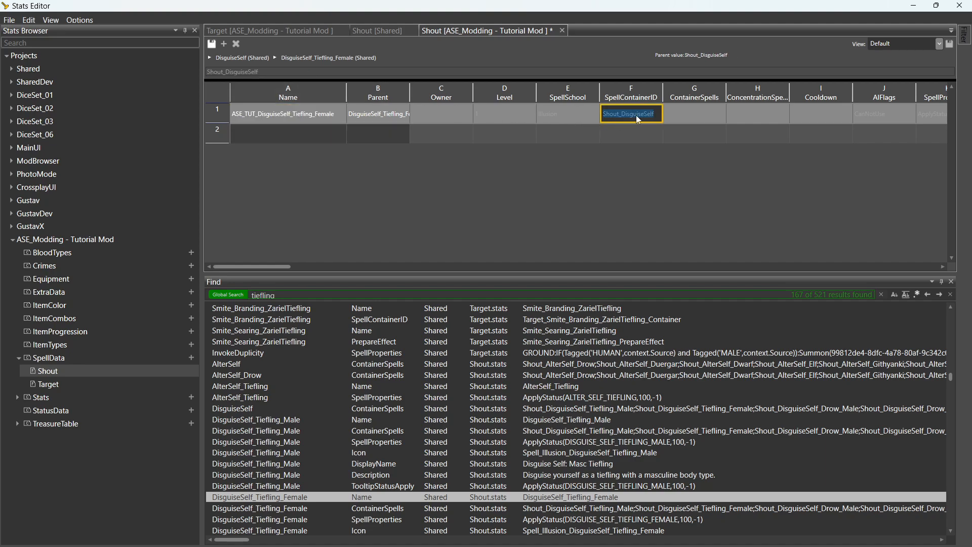
{"action": "type", "text": "EMPTY"}
{"action": "left_click", "coordinate": [699, 118]}
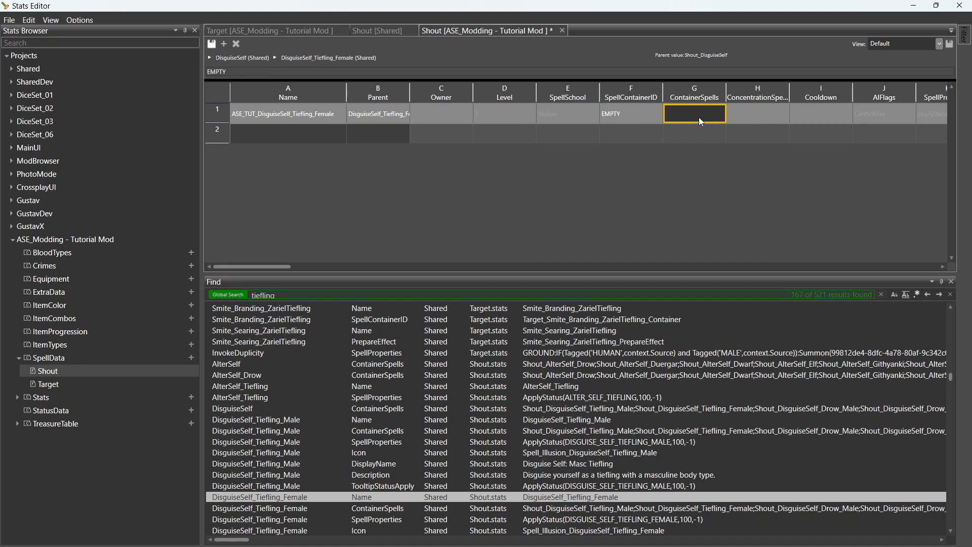
{"action": "left_click", "coordinate": [583, 124]}
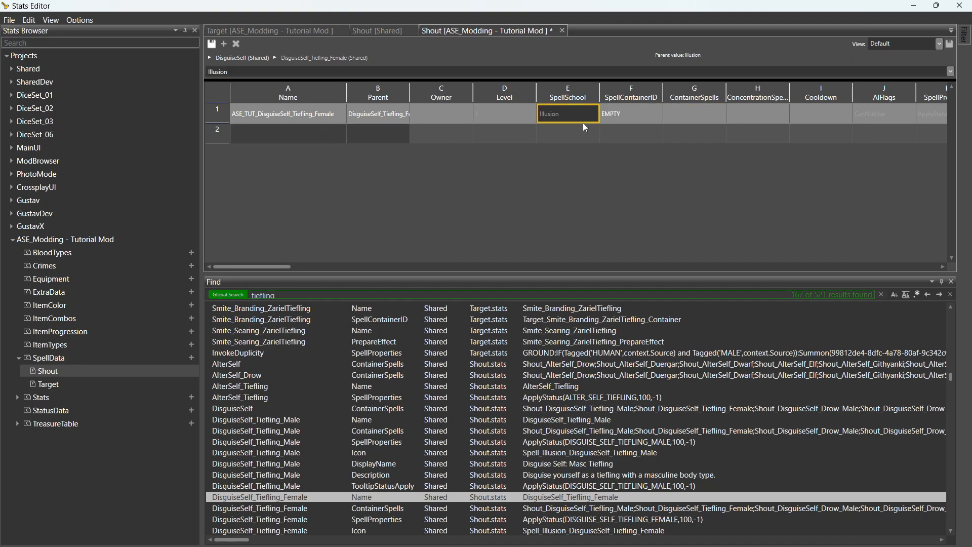
{"action": "key", "text": "Right"}
{"action": "key", "text": "Right"}
{"action": "key", "text": "Right"}
{"action": "key", "text": "Right"}
{"action": "key", "text": "Right"}
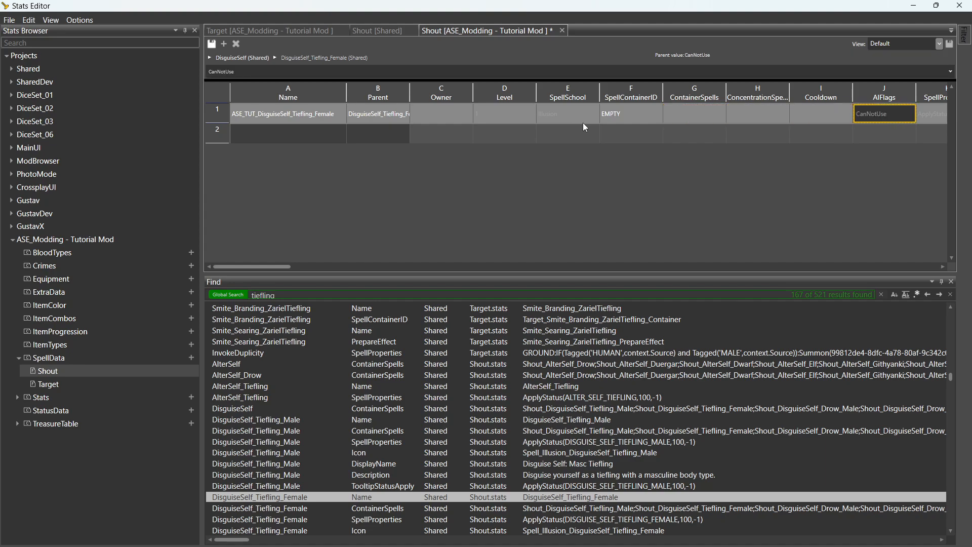
Inspect the Cooldown options, AIFlags CanNotUse and SpellProperties without changing them.
{"action": "left_click", "coordinate": [805, 116]}
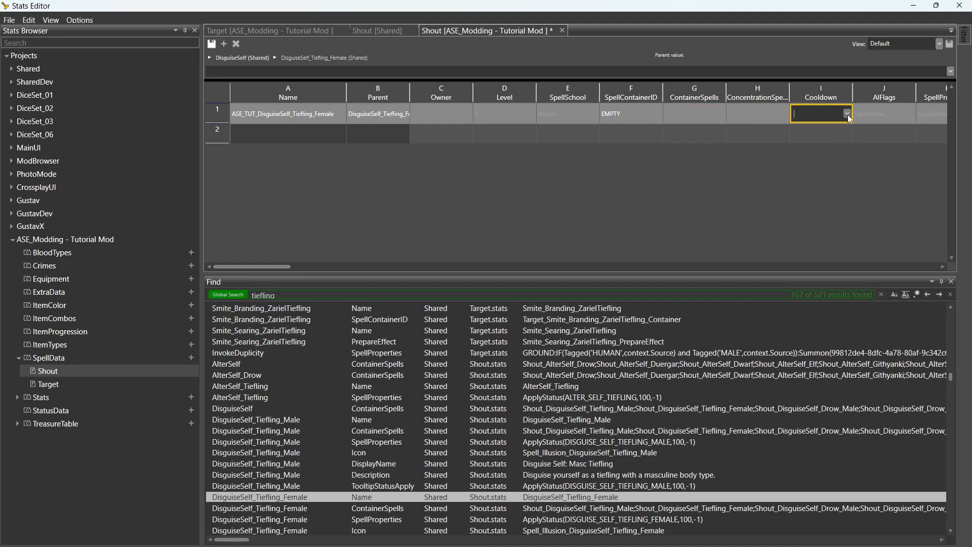
{"action": "left_click", "coordinate": [848, 113]}
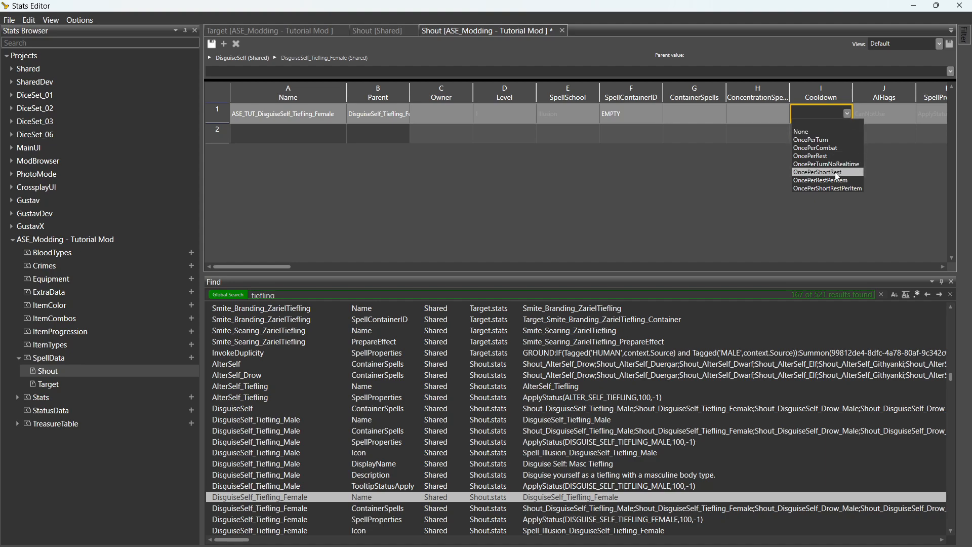
{"action": "left_click", "coordinate": [753, 118]}
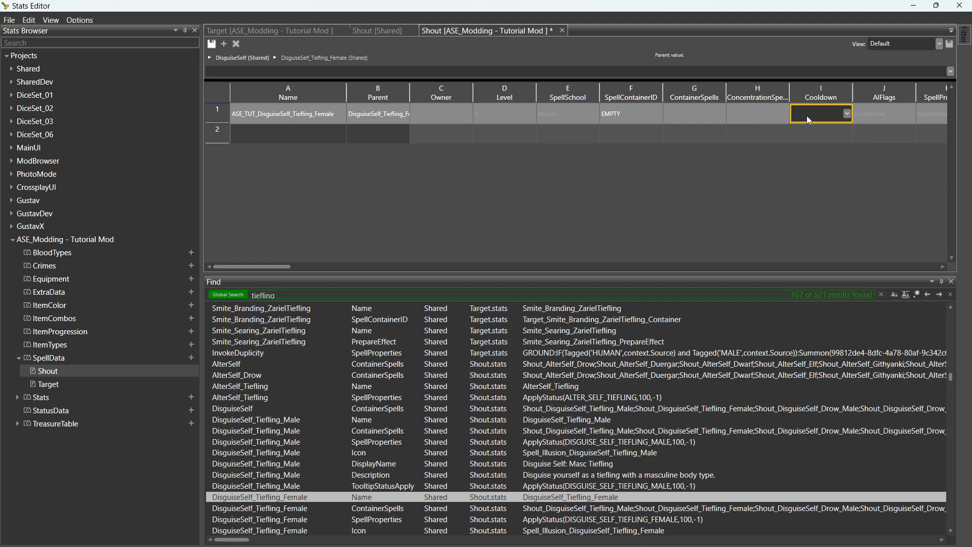
{"action": "left_click", "coordinate": [823, 130]}
{"action": "left_click", "coordinate": [816, 115]}
{"action": "key", "text": "Right"}
{"action": "key", "text": "Right"}
{"action": "key", "text": "Right"}
{"action": "key", "text": "Right"}
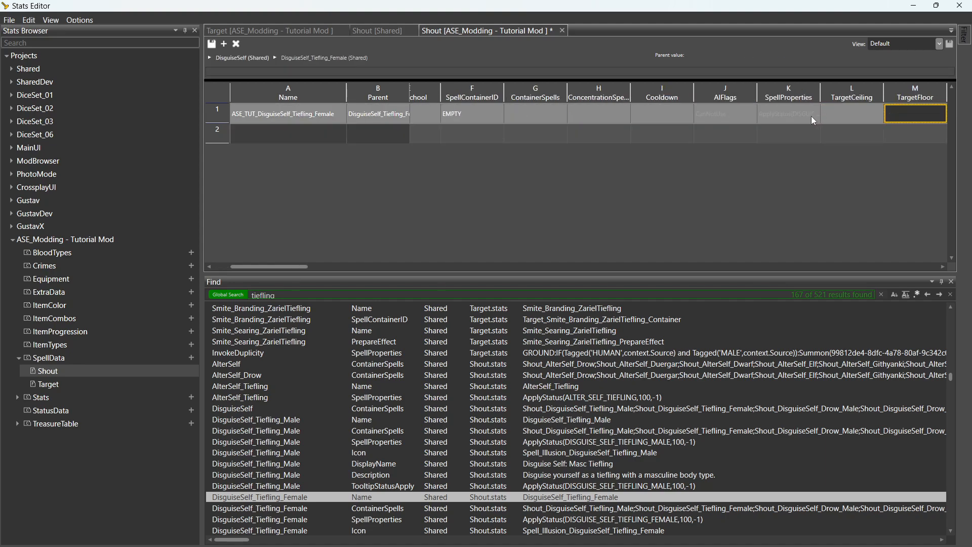
{"action": "left_click", "coordinate": [764, 119]}
{"action": "left_click", "coordinate": [730, 120]}
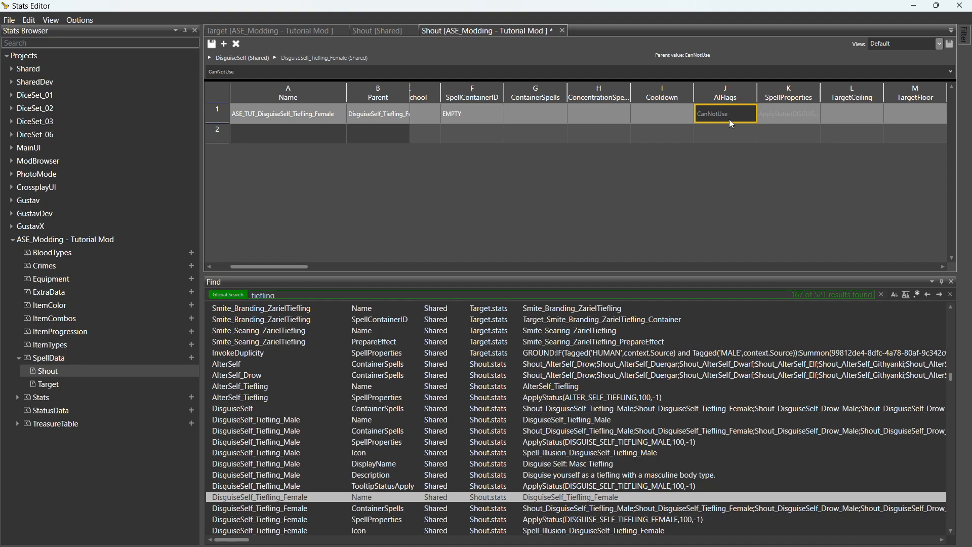
{"action": "left_click", "coordinate": [732, 113]}
{"action": "left_click", "coordinate": [799, 117]}
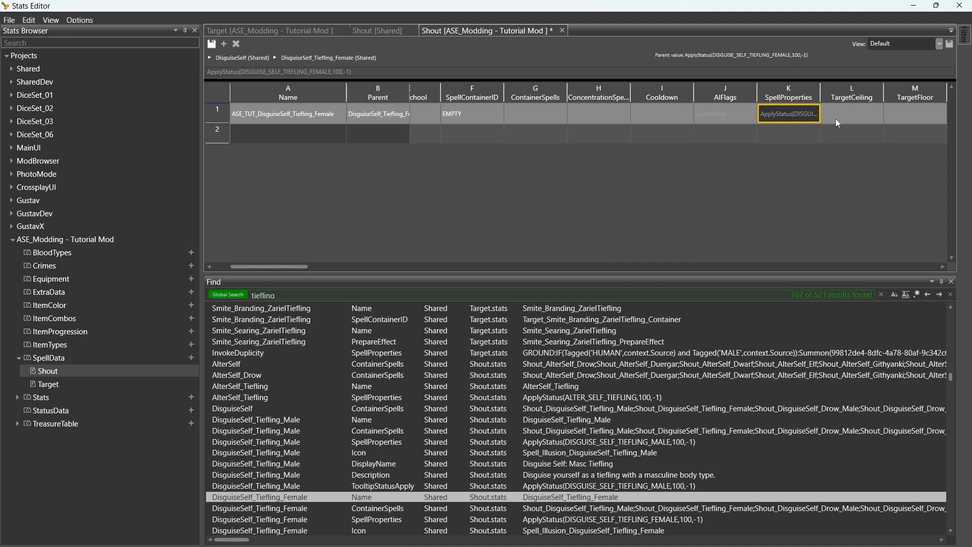
Widen the SpellProperties column to reveal ApplyStatus(DISGUISE_SELF_TIEFLING_FEMALE,100,-1).
{"action": "key", "text": "Right"}
{"action": "key", "text": "Right"}
{"action": "key", "text": "Right"}
{"action": "key", "text": "Right"}
{"action": "key", "text": "Right"}
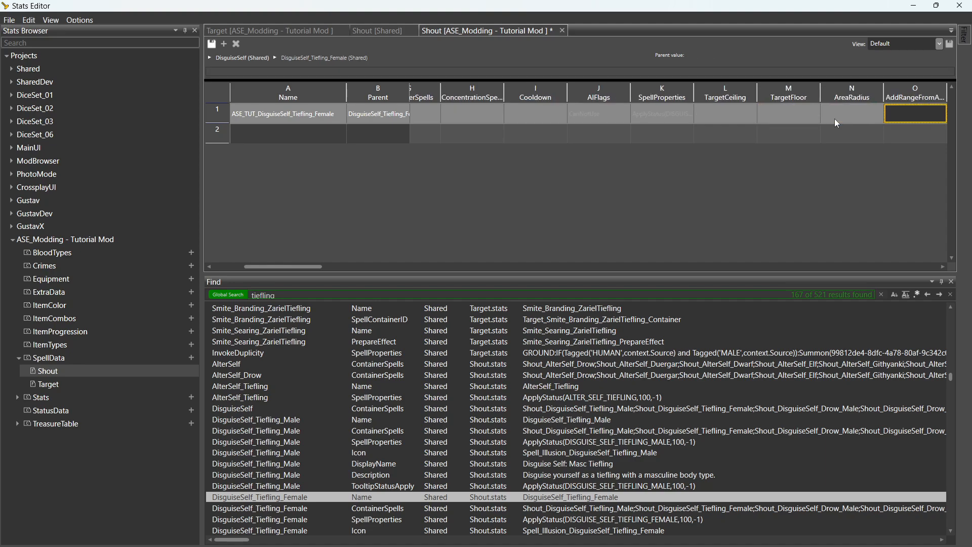
{"action": "left_click", "coordinate": [601, 115]}
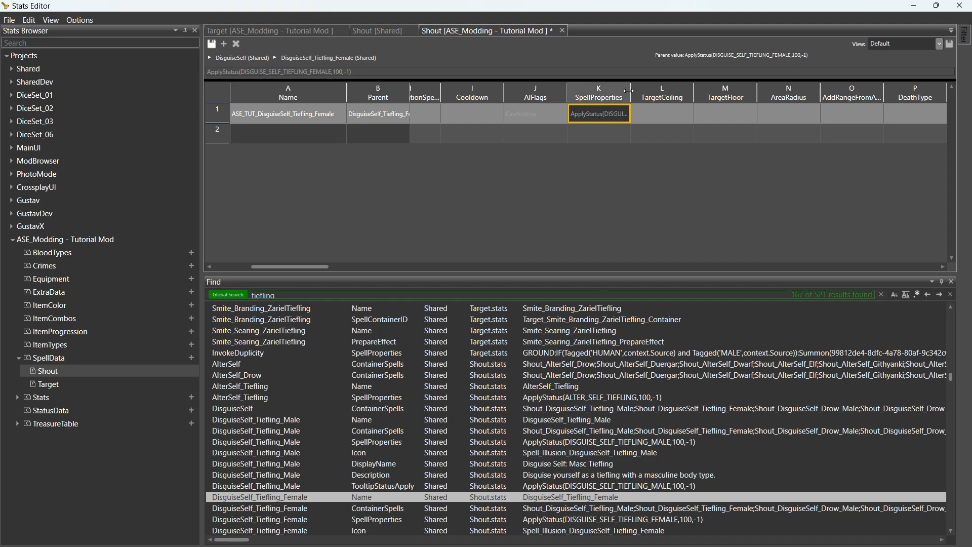
{"action": "left_click_drag", "start_coordinate": [630, 96], "coordinate": [742, 96]}
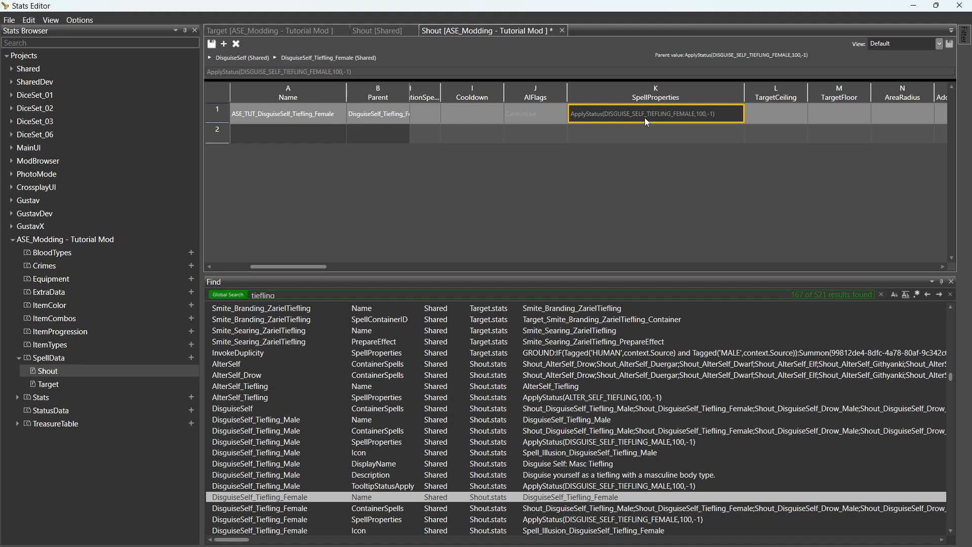
Examine the 100 chance and -1 duration arguments, leaving SpellProperties unchanged.
{"action": "double_click", "coordinate": [701, 117]}
{"action": "left_click", "coordinate": [702, 117]}
{"action": "left_click_drag", "start_coordinate": [706, 114], "coordinate": [696, 115]}
{"action": "left_click", "coordinate": [705, 113]}
{"action": "left_click_drag", "start_coordinate": [706, 113], "coordinate": [698, 114]}
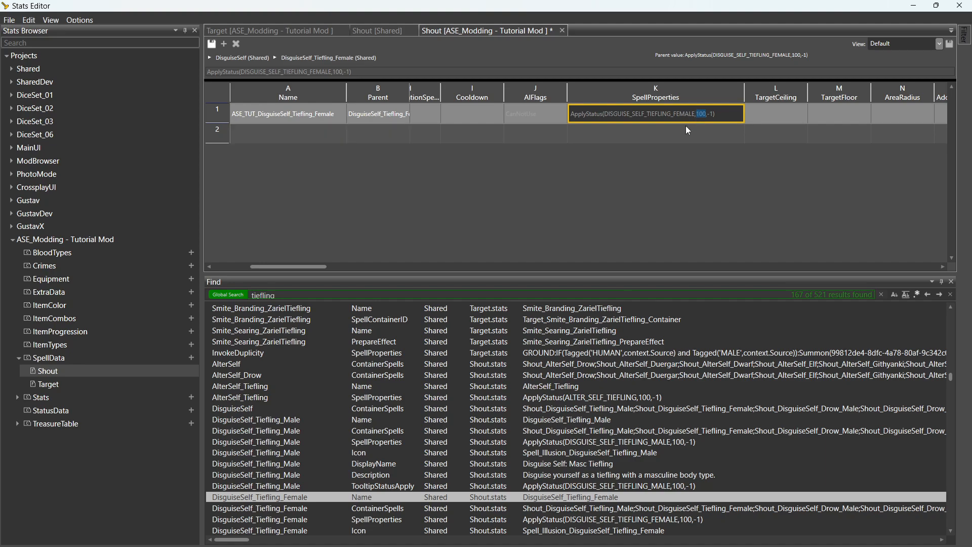
{"action": "left_click", "coordinate": [707, 115]}
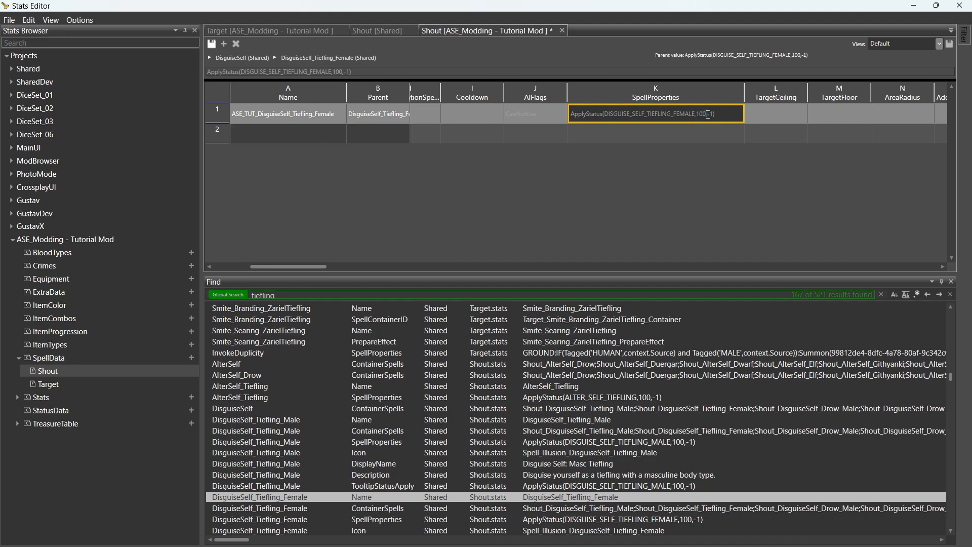
{"action": "left_click_drag", "start_coordinate": [713, 116], "coordinate": [709, 118]}
{"action": "left_click_drag", "start_coordinate": [715, 115], "coordinate": [708, 115]}
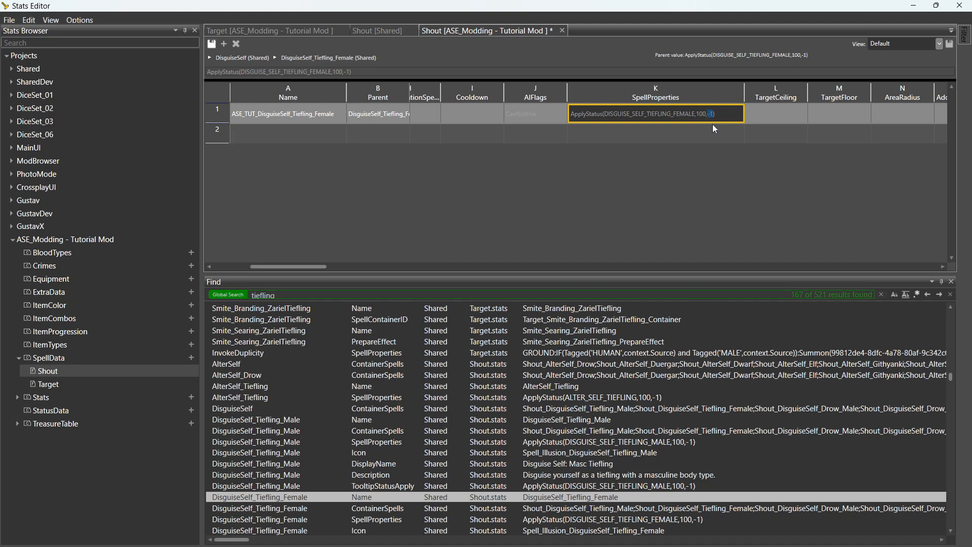
{"action": "left_click", "coordinate": [714, 114]}
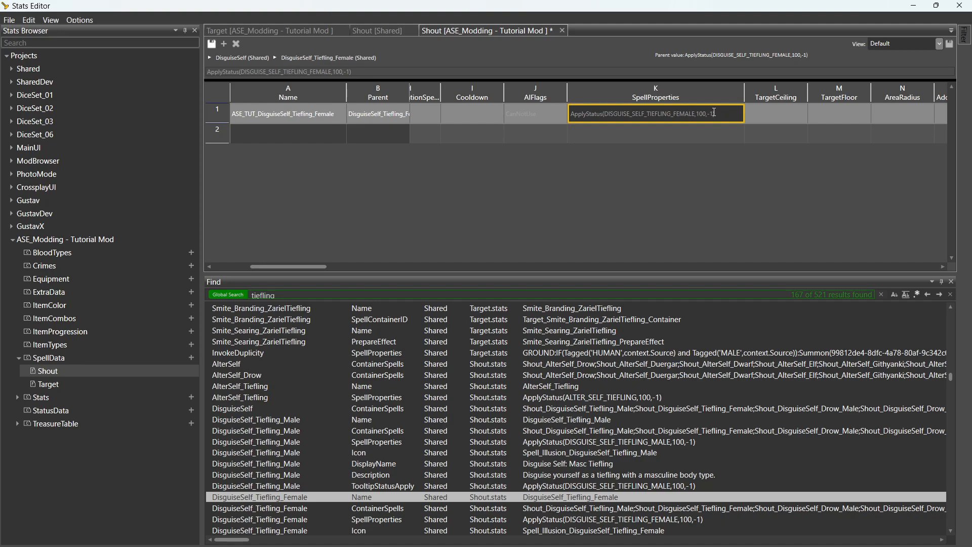
{"action": "left_click", "coordinate": [780, 114]}
{"action": "key", "text": "Right"}
{"action": "key", "text": "Right"}
{"action": "key", "text": "Right"}
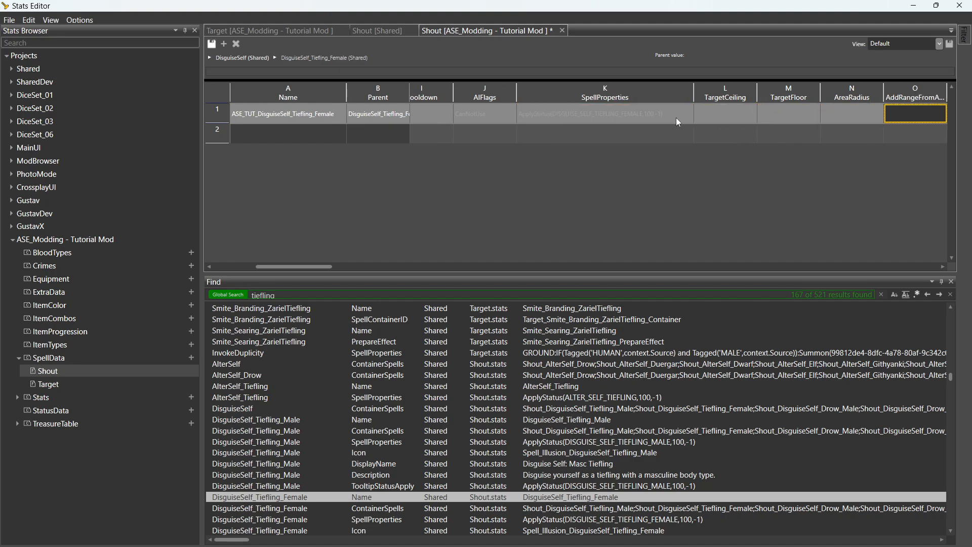
Move along the row past TargetConditions, Description and TooltipStatusApply to the UseCosts cell.
{"action": "key", "text": "Right"}
{"action": "left_click", "coordinate": [587, 116]}
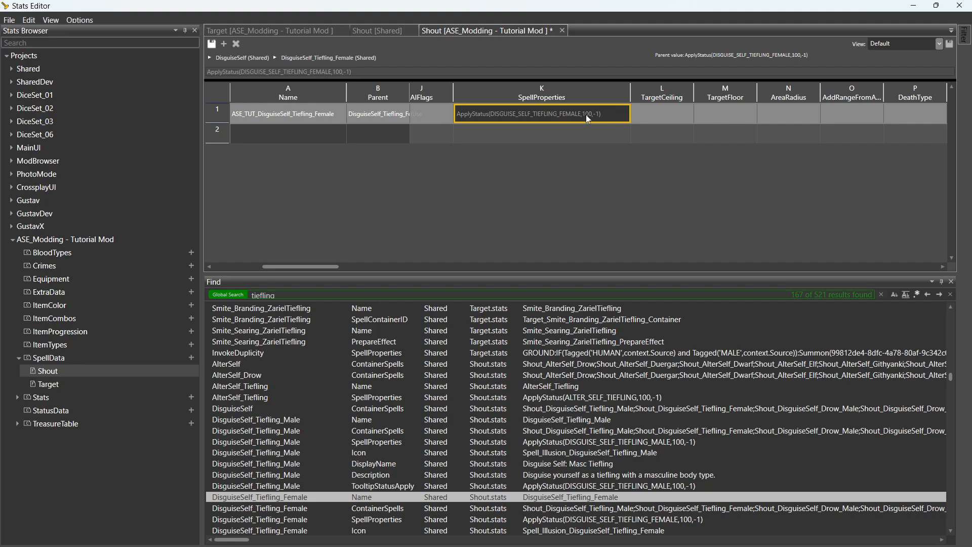
{"action": "left_click", "coordinate": [752, 115]}
{"action": "key", "text": "Right"}
{"action": "key", "text": "Right"}
{"action": "key", "text": "Right"}
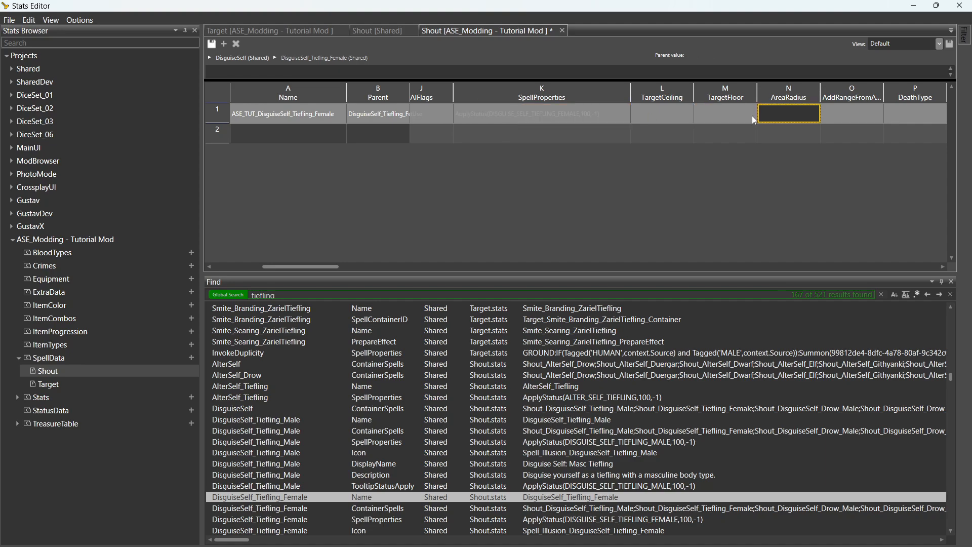
{"action": "key", "text": "Right"}
{"action": "key", "text": "Right"}
{"action": "key", "text": "Right"}
{"action": "key", "text": "Right"}
{"action": "key", "text": "Right"}
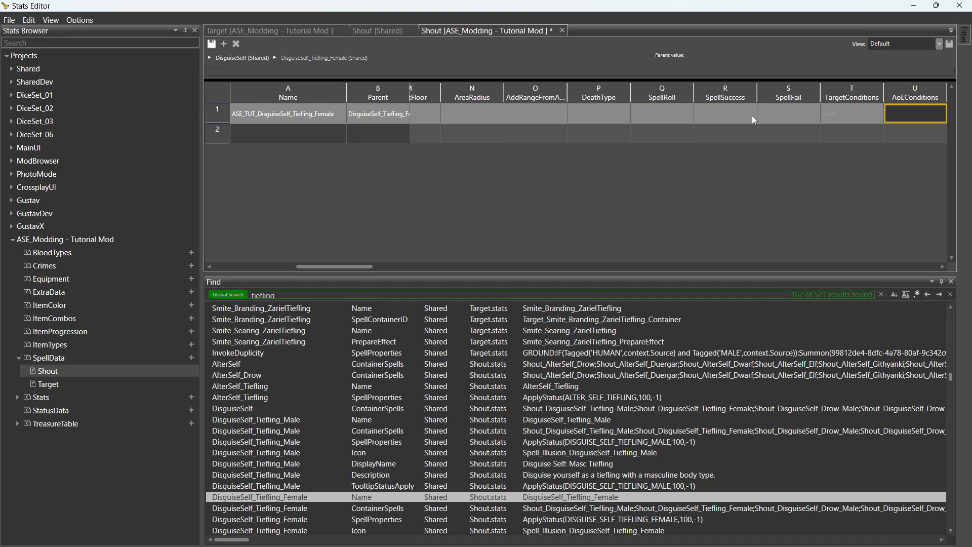
{"action": "left_click", "coordinate": [873, 117]}
{"action": "key", "text": "Right"}
{"action": "key", "text": "Right"}
{"action": "key", "text": "Right"}
{"action": "key", "text": "Right"}
{"action": "key", "text": "Right"}
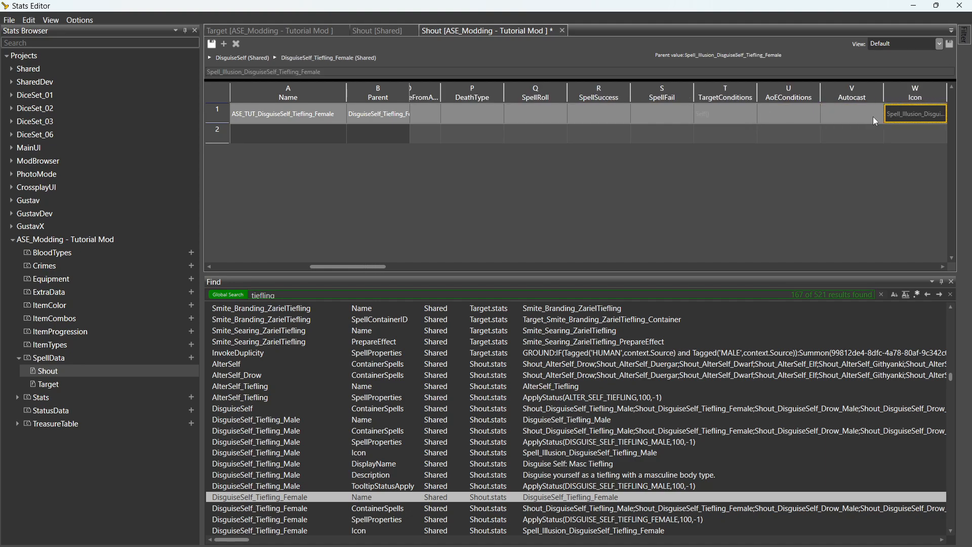
{"action": "key", "text": "Right"}
{"action": "key", "text": "Right"}
{"action": "key", "text": "Right"}
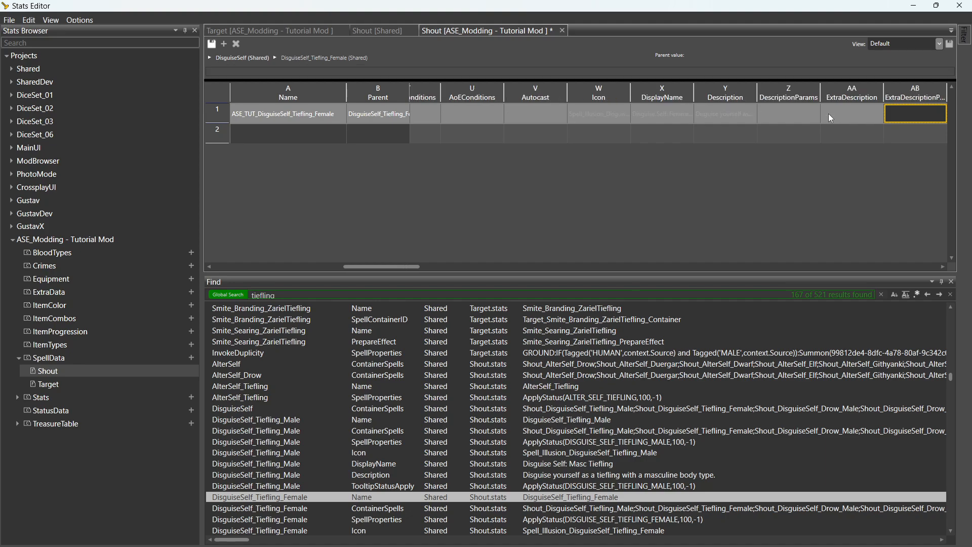
{"action": "left_click", "coordinate": [663, 114]}
{"action": "key", "text": "Right"}
{"action": "key", "text": "Right"}
{"action": "key", "text": "Right"}
{"action": "key", "text": "Right"}
{"action": "key", "text": "Right"}
{"action": "key", "text": "Right"}
{"action": "key", "text": "Right"}
{"action": "key", "text": "Right"}
{"action": "key", "text": "Right"}
{"action": "key", "text": "Right"}
{"action": "left_click", "coordinate": [855, 120]}
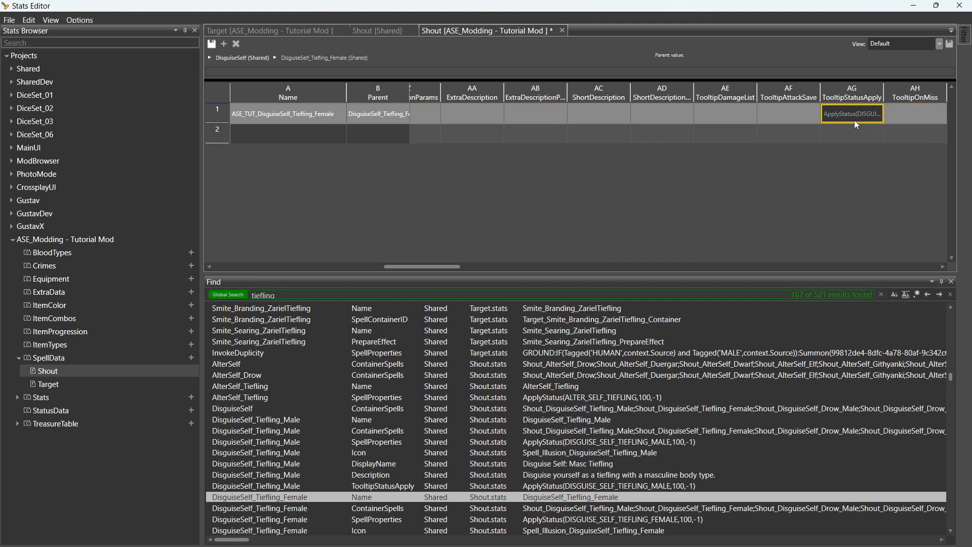
{"action": "key", "text": "Right"}
{"action": "key", "text": "Right"}
{"action": "key", "text": "Right"}
{"action": "key", "text": "Right"}
{"action": "key", "text": "Right"}
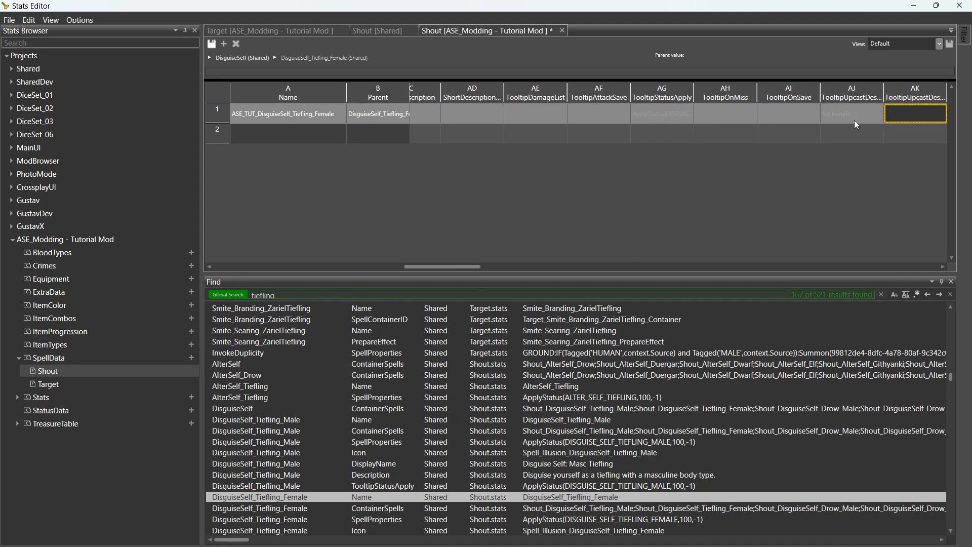
{"action": "key", "text": "Right"}
{"action": "key", "text": "Right"}
{"action": "key", "text": "Right"}
{"action": "key", "text": "Right"}
{"action": "key", "text": "Right"}
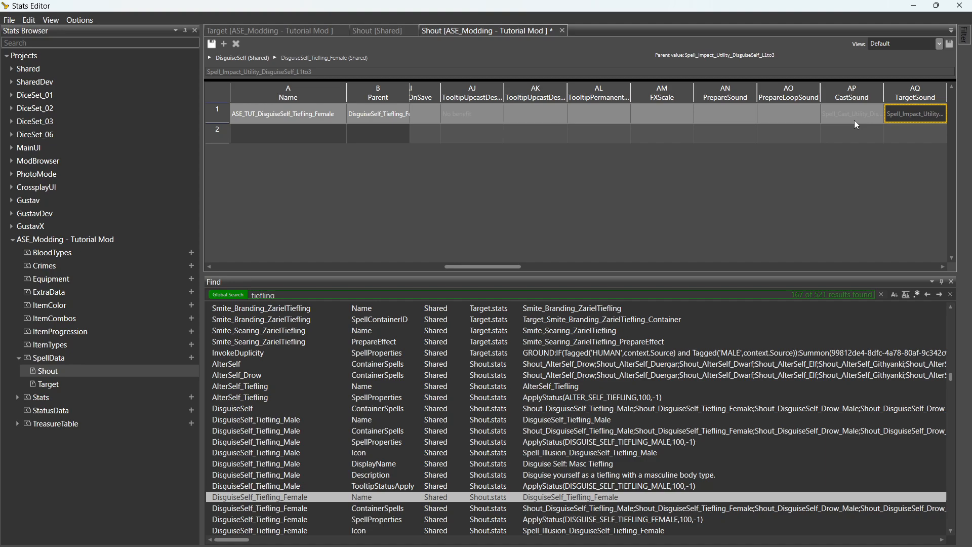
{"action": "key", "text": "Right"}
{"action": "key", "text": "Right"}
{"action": "key", "text": "Right"}
{"action": "key", "text": "Right"}
{"action": "key", "text": "Right"}
{"action": "key", "text": "Right"}
{"action": "key", "text": "Right"}
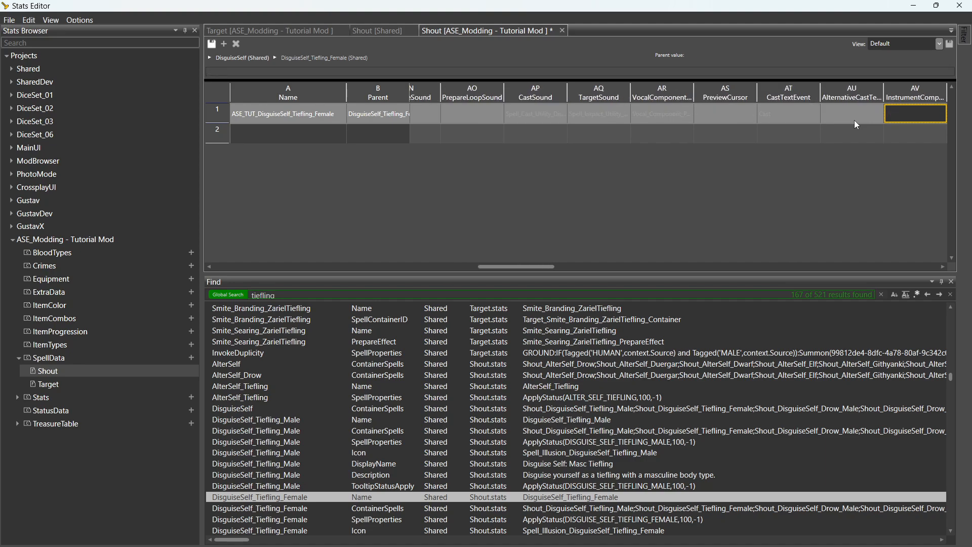
{"action": "key", "text": "Right"}
{"action": "key", "text": "Right"}
{"action": "key", "text": "Right"}
{"action": "key", "text": "Right"}
{"action": "key", "text": "Right"}
{"action": "key", "text": "Right"}
{"action": "key", "text": "Right"}
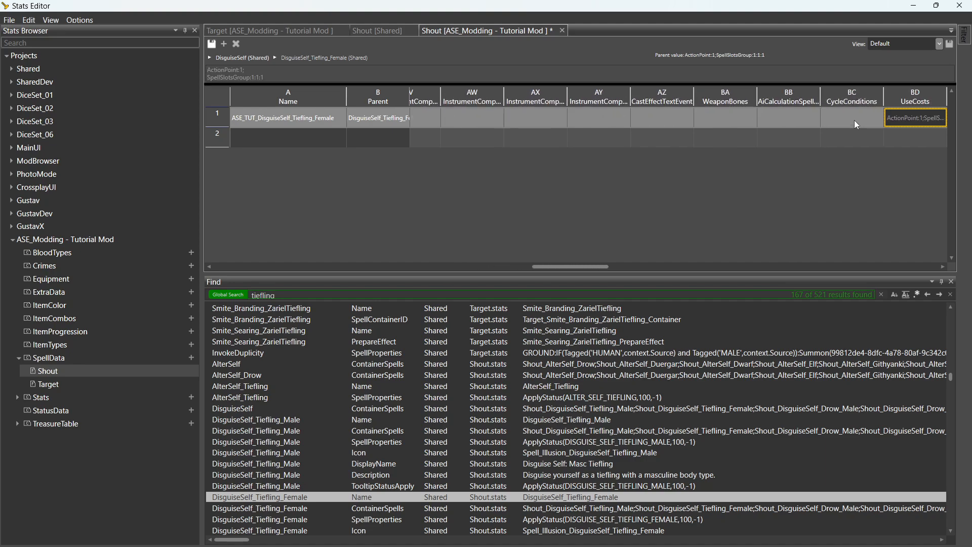
{"action": "key", "text": "Left"}
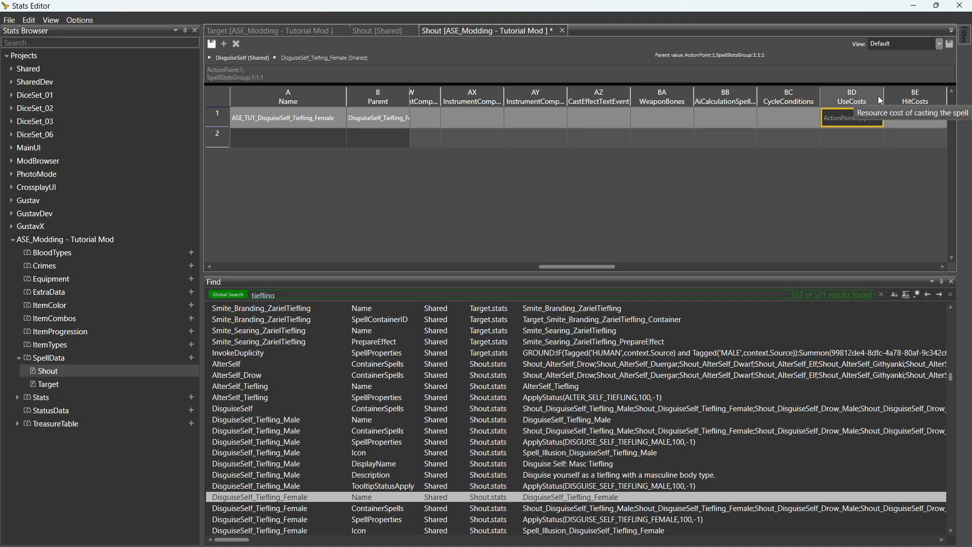
Widen UseCosts and delete SpellSlotsGroup:1:1:1, leaving ActionPoint:1.
{"action": "left_click_drag", "start_coordinate": [881, 95], "coordinate": [935, 97]}
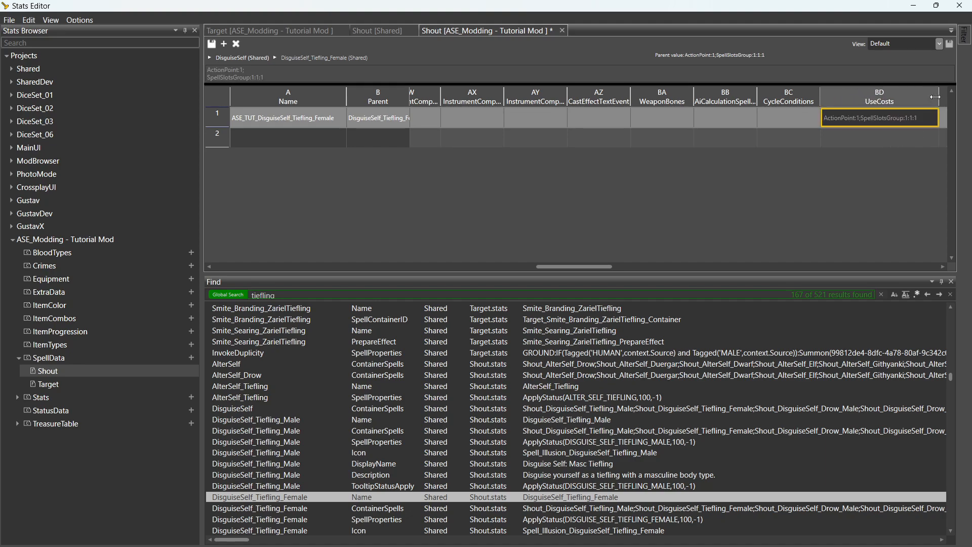
{"action": "left_click", "coordinate": [276, 74]}
{"action": "key", "text": "ctrl+a"}
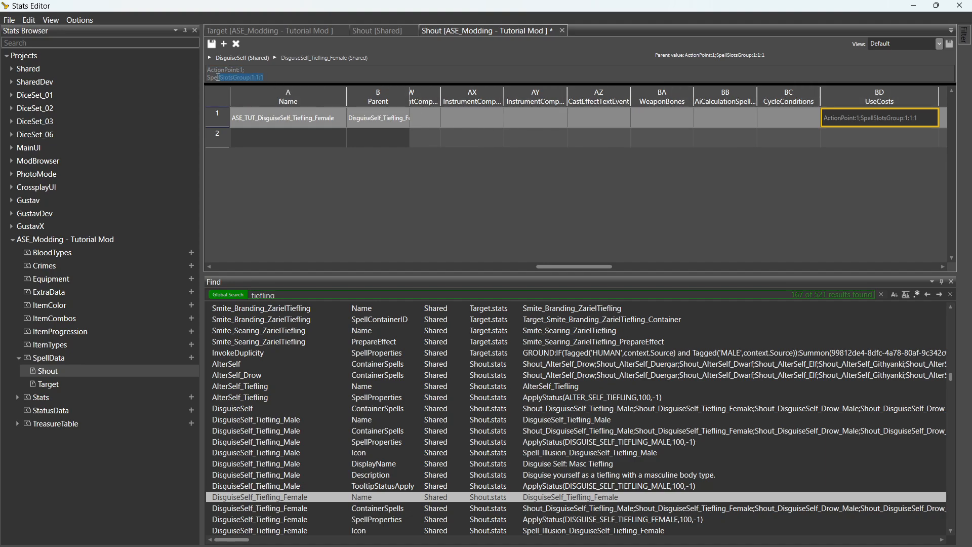
{"action": "left_click_drag", "start_coordinate": [218, 77], "coordinate": [246, 70]}
{"action": "key", "text": "BackSpace"}
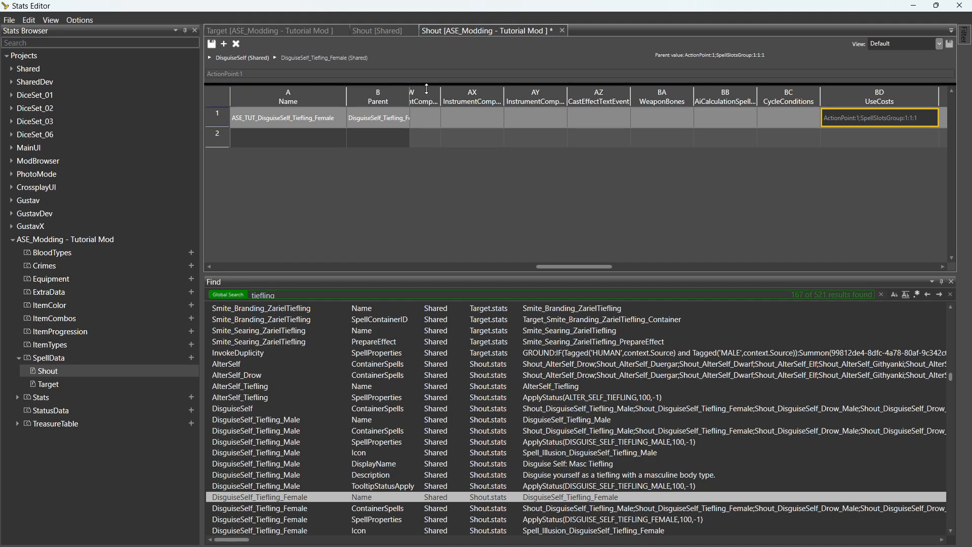
{"action": "left_click", "coordinate": [776, 125]}
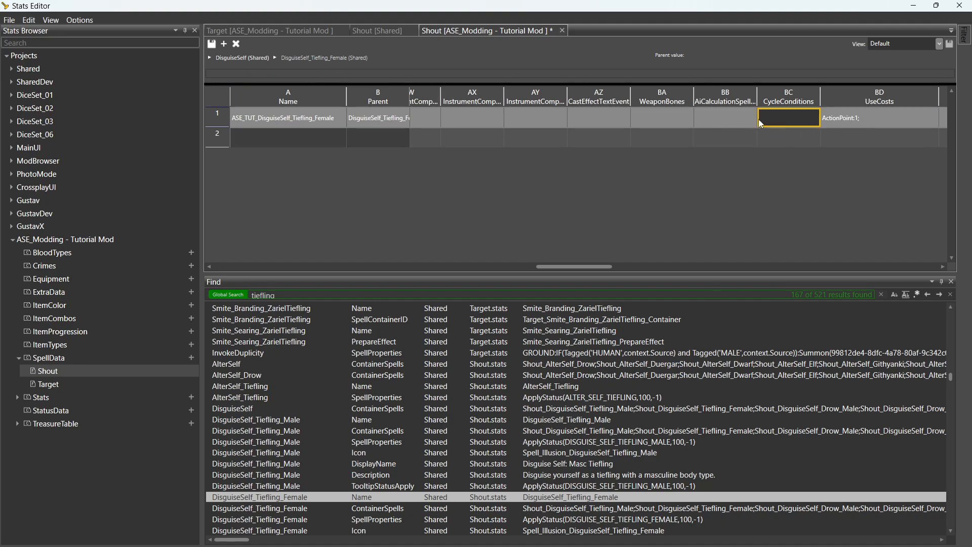
{"action": "left_click", "coordinate": [722, 118]}
{"action": "key", "text": "Left"}
{"action": "key", "text": "Left"}
{"action": "key", "text": "Left"}
{"action": "key", "text": "Left"}
{"action": "key", "text": "Left"}
{"action": "key", "text": "Left"}
{"action": "key", "text": "Left"}
{"action": "key", "text": "Left"}
{"action": "key", "text": "Left"}
{"action": "key", "text": "Left"}
{"action": "key", "text": "Left"}
{"action": "key", "text": "Left"}
{"action": "key", "text": "Left"}
{"action": "key", "text": "Left"}
{"action": "key", "text": "Left"}
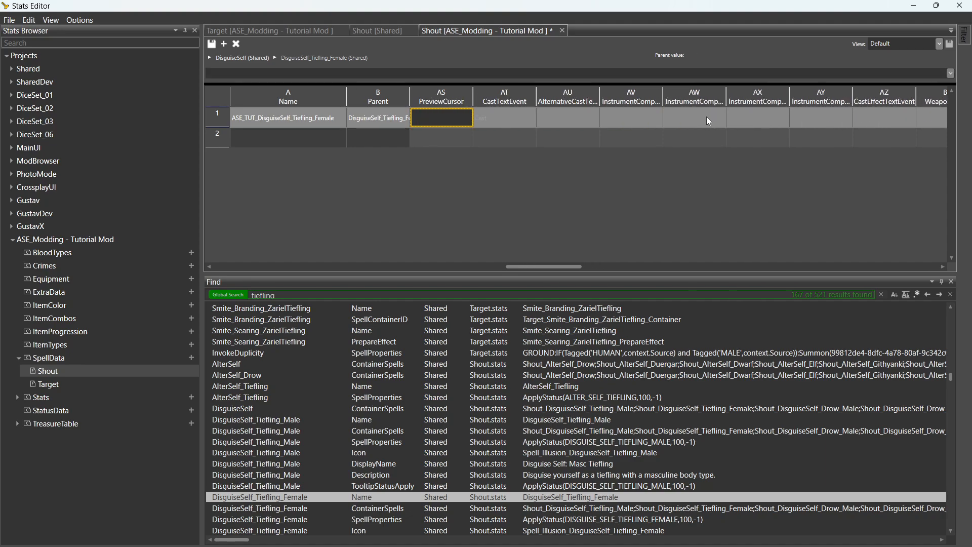
Set the DisplayName to 'Dismiss Squirrel Form'.
{"action": "key", "text": "Left"}
{"action": "key", "text": "Left"}
{"action": "key", "text": "Left"}
{"action": "key", "text": "Left"}
{"action": "key", "text": "Left"}
{"action": "key", "text": "Left"}
{"action": "key", "text": "Left"}
{"action": "key", "text": "Left"}
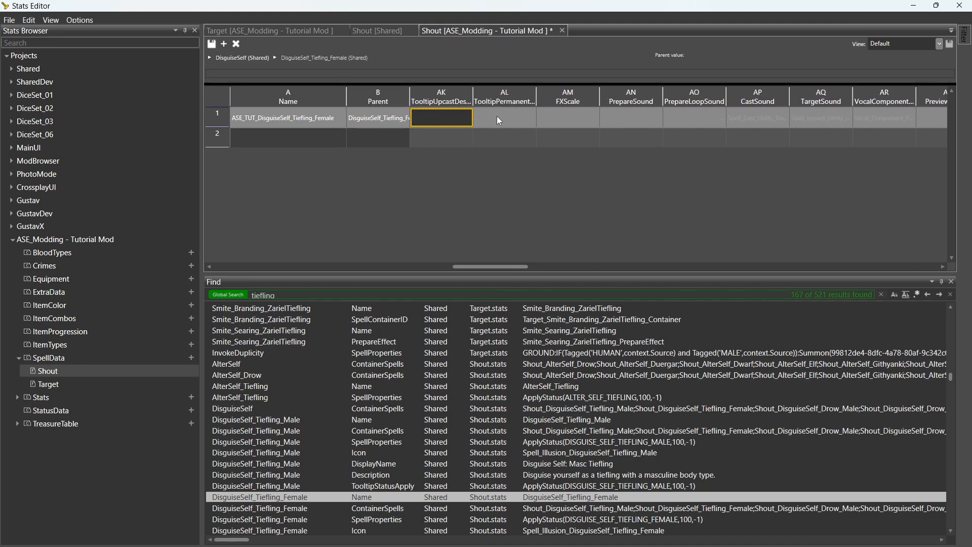
{"action": "key", "text": "Left"}
{"action": "key", "text": "Left"}
{"action": "key", "text": "Left"}
{"action": "key", "text": "Left"}
{"action": "key", "text": "Left"}
{"action": "key", "text": "Left"}
{"action": "key", "text": "Left"}
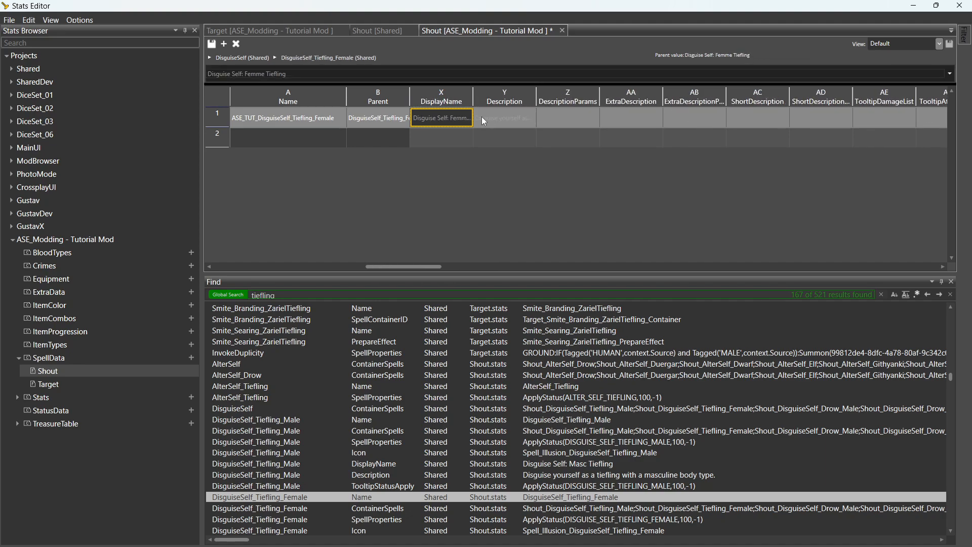
{"action": "double_click", "coordinate": [436, 116]}
{"action": "key", "text": "ctrl+a"}
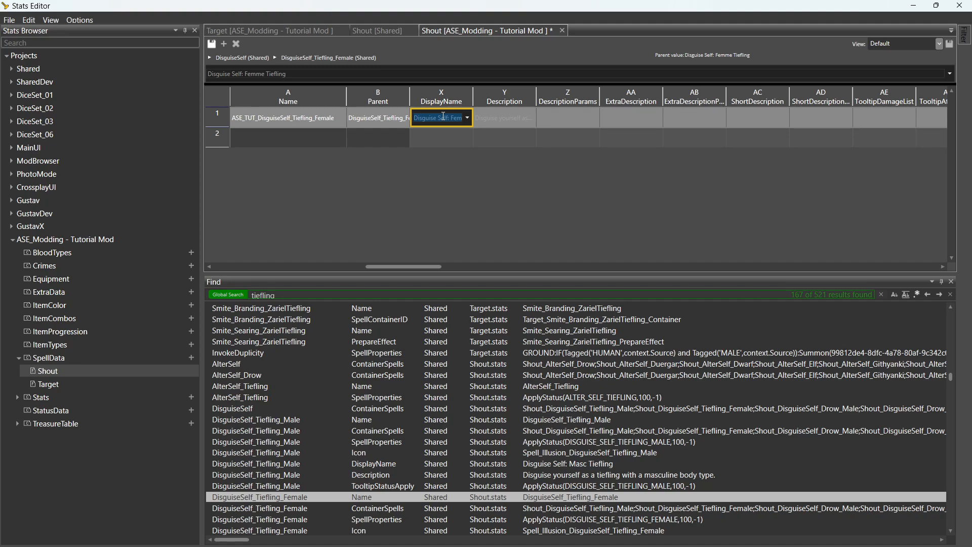
{"action": "type", "text": "Dismiss S"}
{"action": "type", "text": "quirrel Form"}
{"action": "left_click", "coordinate": [519, 120]}
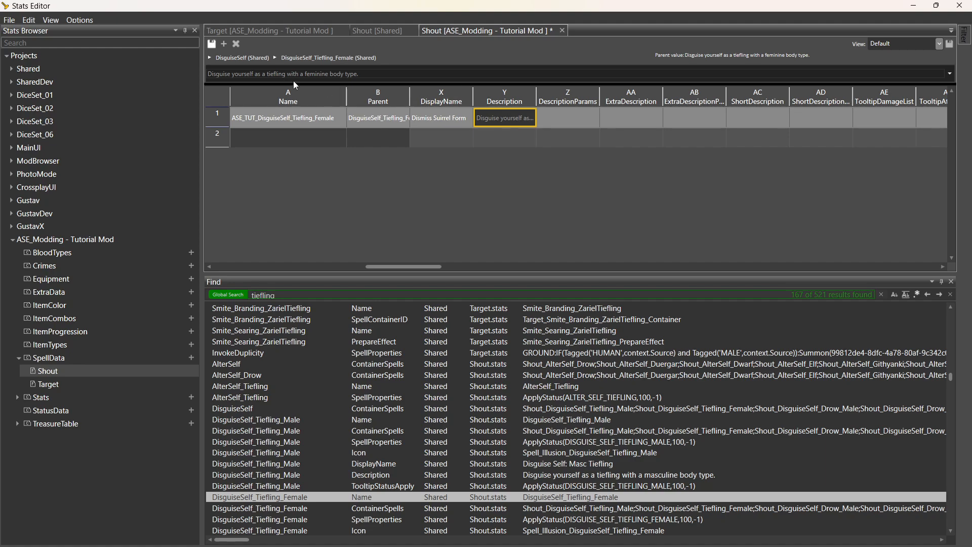
Set the Description to 'Tranform back into your humanoid form.'.
{"action": "triple_click", "coordinate": [385, 77]}
{"action": "type", "text": "Tranform back into your humanoid form."}
{"action": "left_click", "coordinate": [586, 117]}
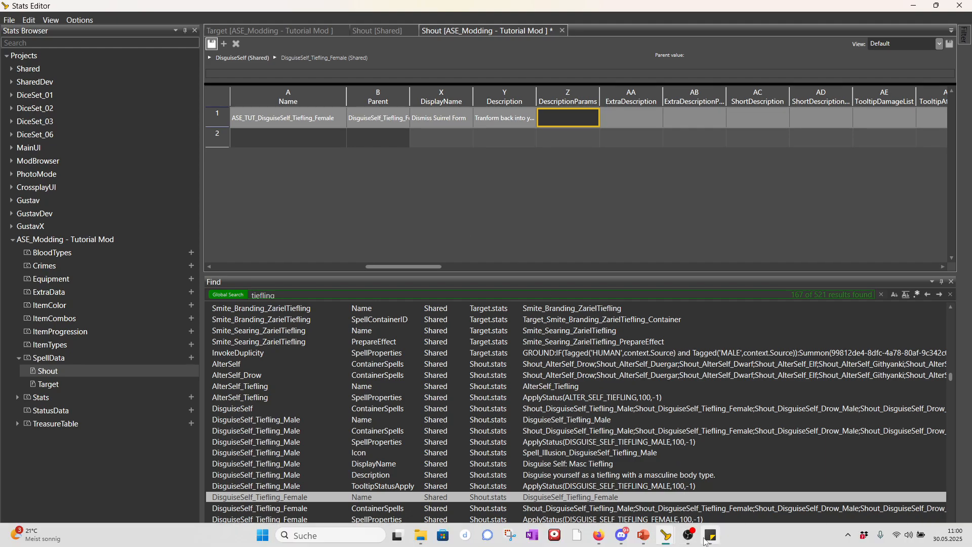
Strike through the 'Humanoid form spell missing' item in the to-do note.
{"action": "left_click", "coordinate": [709, 537]}
{"action": "left_click_drag", "start_coordinate": [802, 141], "coordinate": [687, 142]}
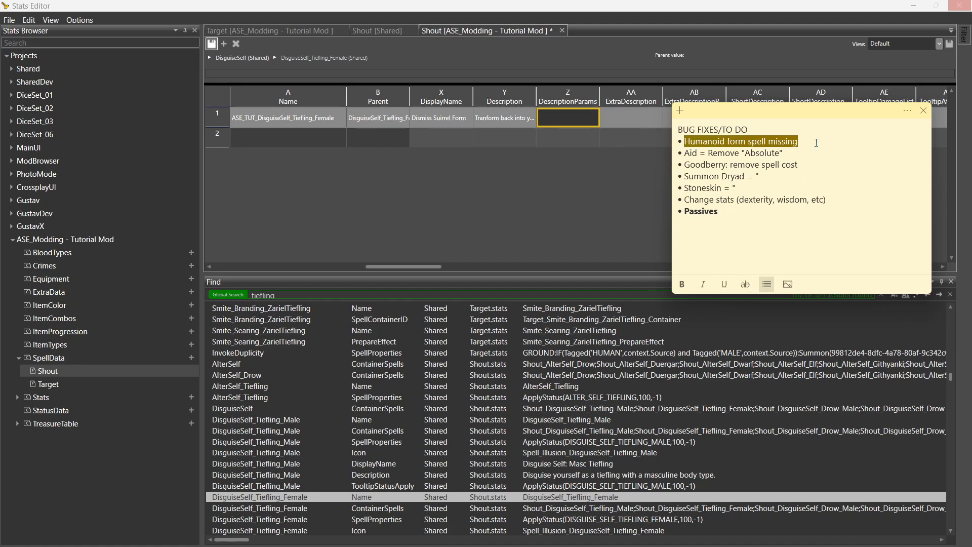
{"action": "left_click_drag", "start_coordinate": [825, 143], "coordinate": [680, 142]}
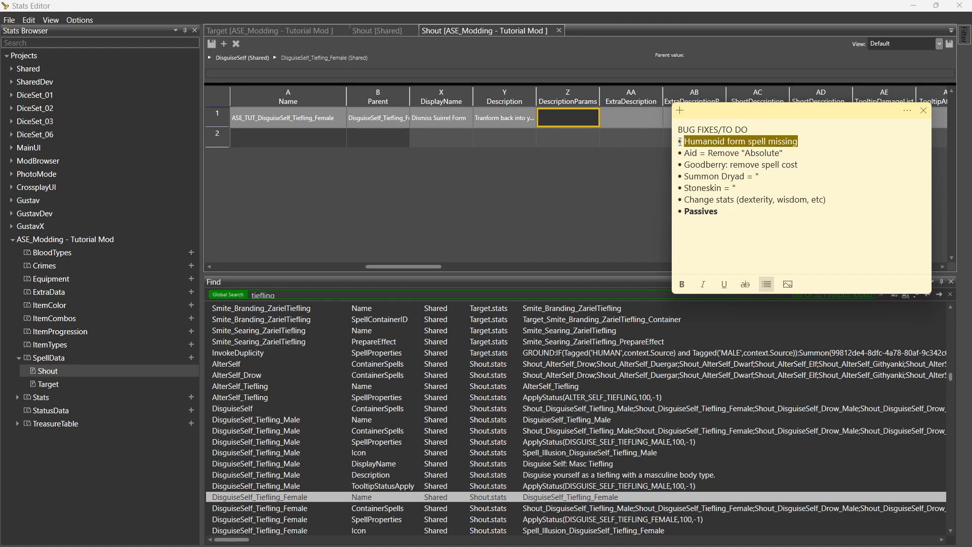
{"action": "left_click", "coordinate": [744, 284]}
{"action": "left_click", "coordinate": [851, 143]}
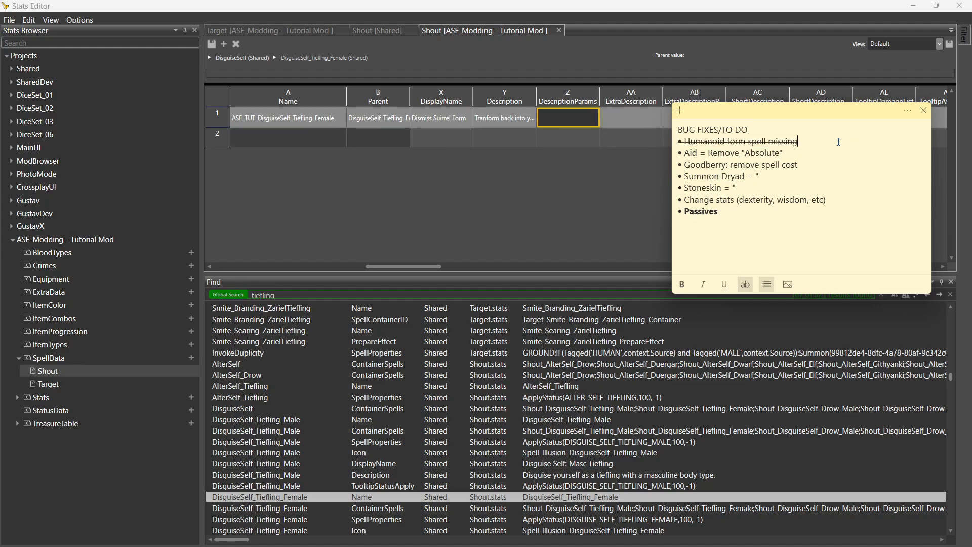
Move the item below Passives, then paste it back onto the top bullet.
{"action": "left_click_drag", "start_coordinate": [838, 141], "coordinate": [682, 142]}
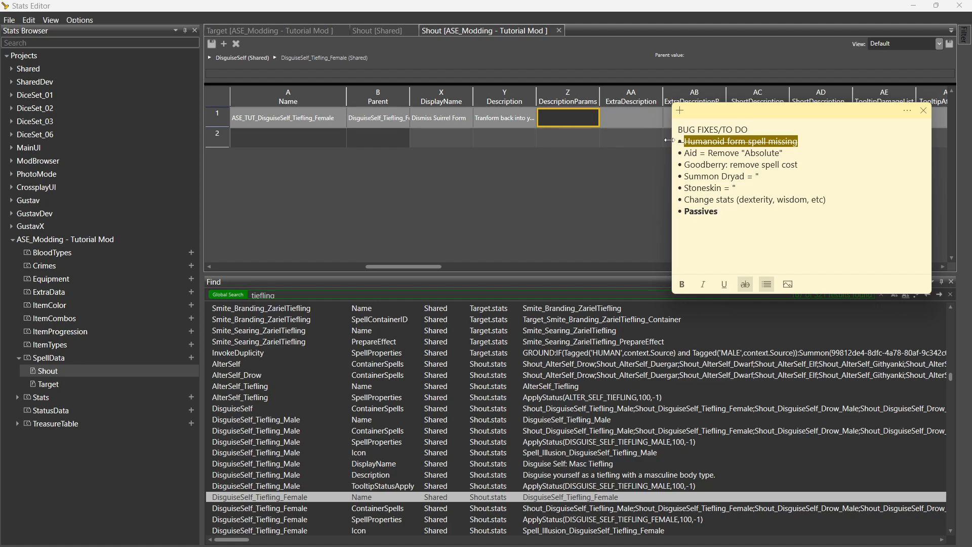
{"action": "left_click", "coordinate": [819, 139]}
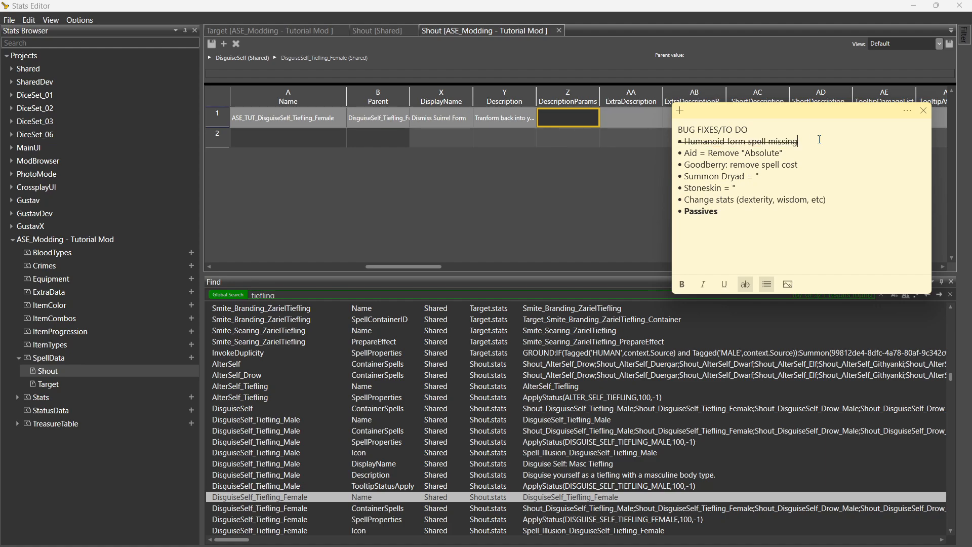
{"action": "left_click_drag", "start_coordinate": [842, 143], "coordinate": [673, 144]}
{"action": "key", "text": "ctrl+c"}
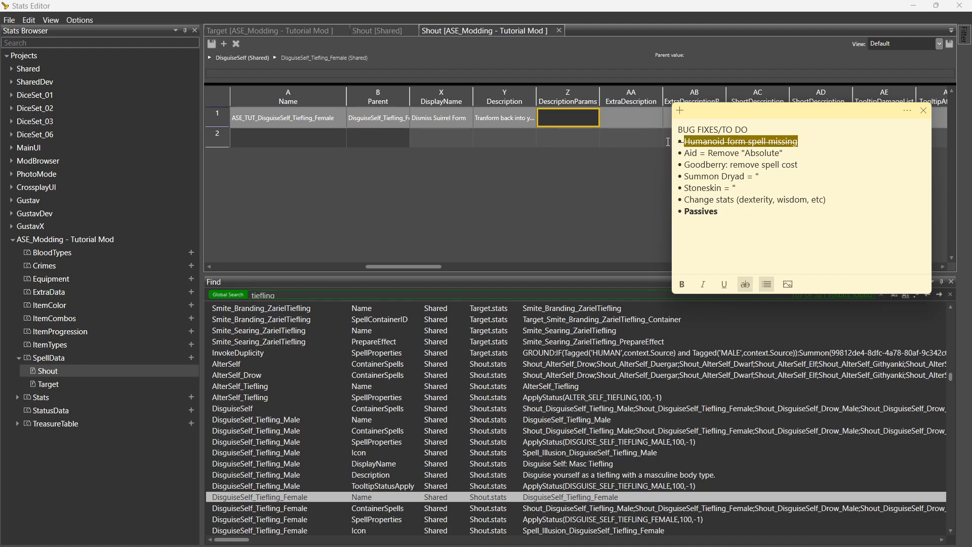
{"action": "key", "text": "BackSpace"}
{"action": "left_click", "coordinate": [720, 257]}
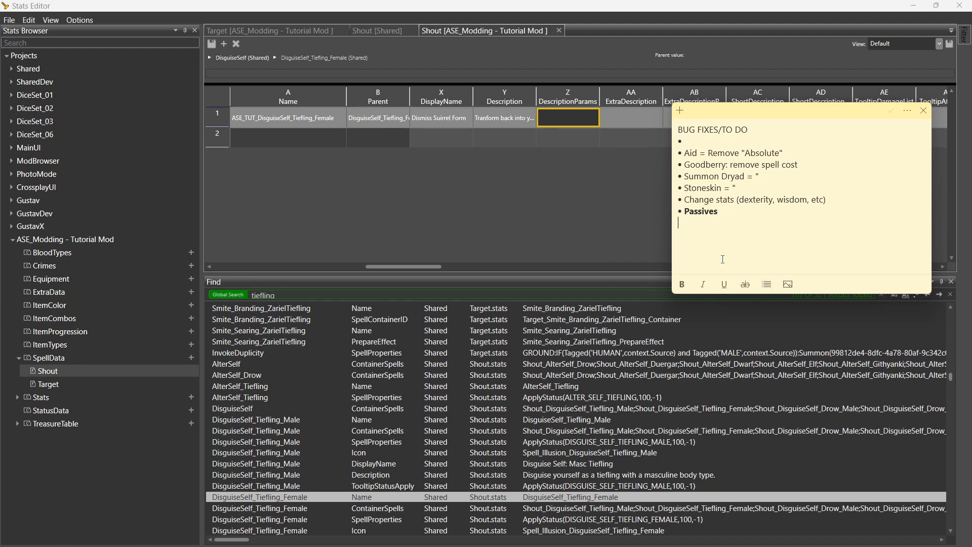
{"action": "key", "text": "ctrl+v"}
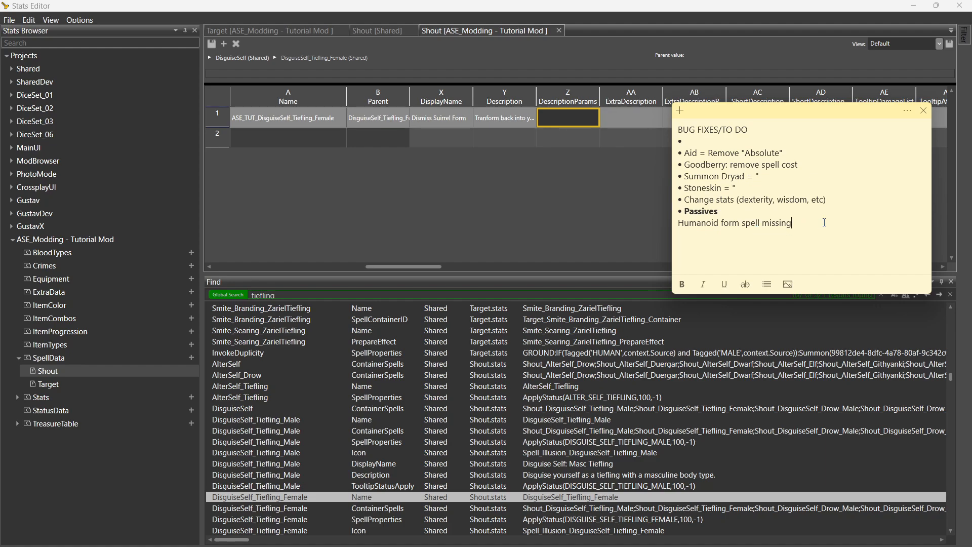
{"action": "left_click_drag", "start_coordinate": [824, 223], "coordinate": [660, 224]}
{"action": "key", "text": "ctrl+c"}
{"action": "key", "text": "BackSpace"}
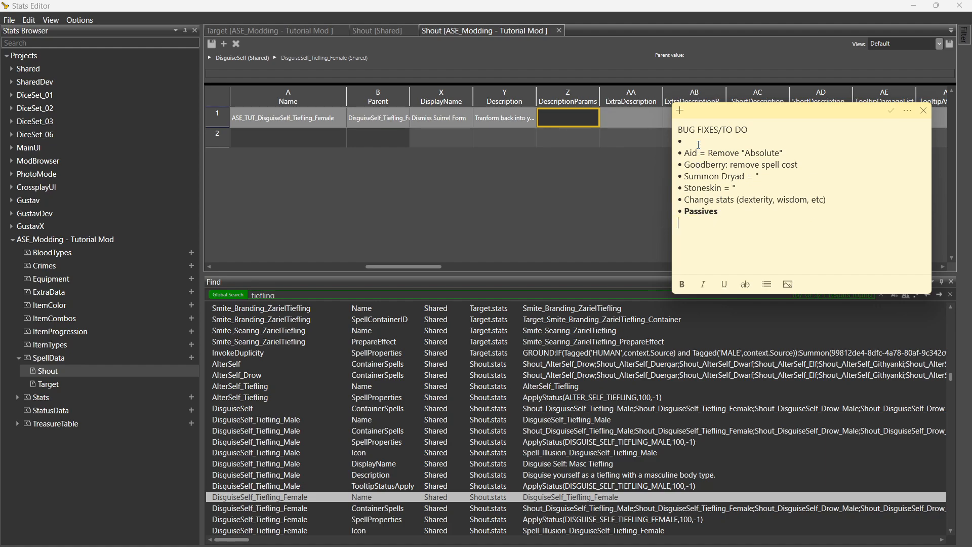
{"action": "left_click", "coordinate": [698, 142]}
{"action": "key", "text": "ctrl+v"}
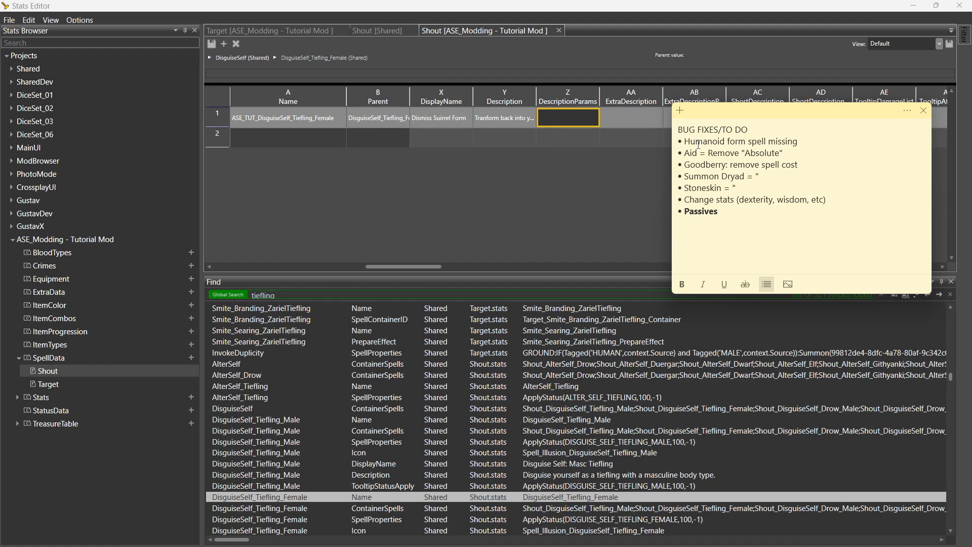
Strike through the restored item again and select the Aid = Remove "Absolute" line.
{"action": "left_click_drag", "start_coordinate": [813, 141], "coordinate": [680, 142]}
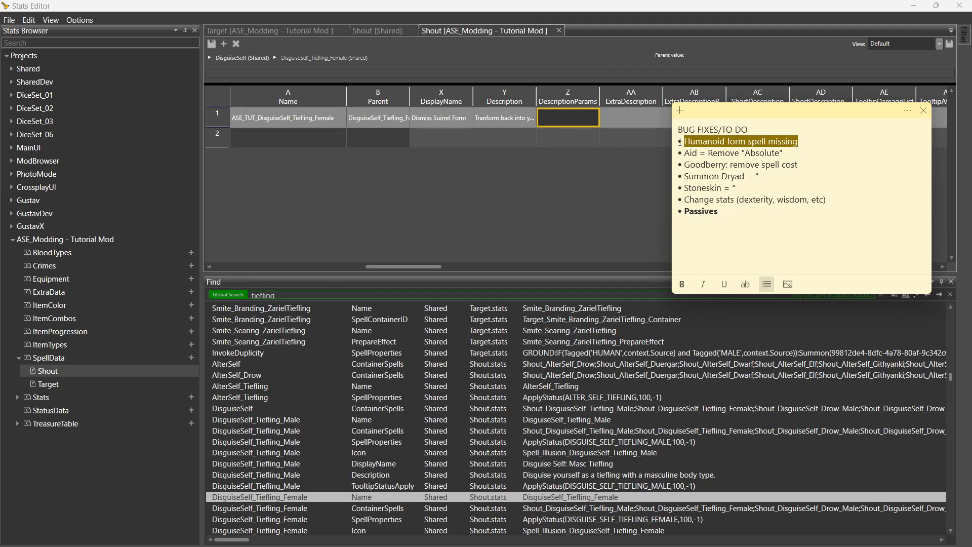
{"action": "left_click", "coordinate": [745, 284]}
{"action": "left_click", "coordinate": [787, 152]}
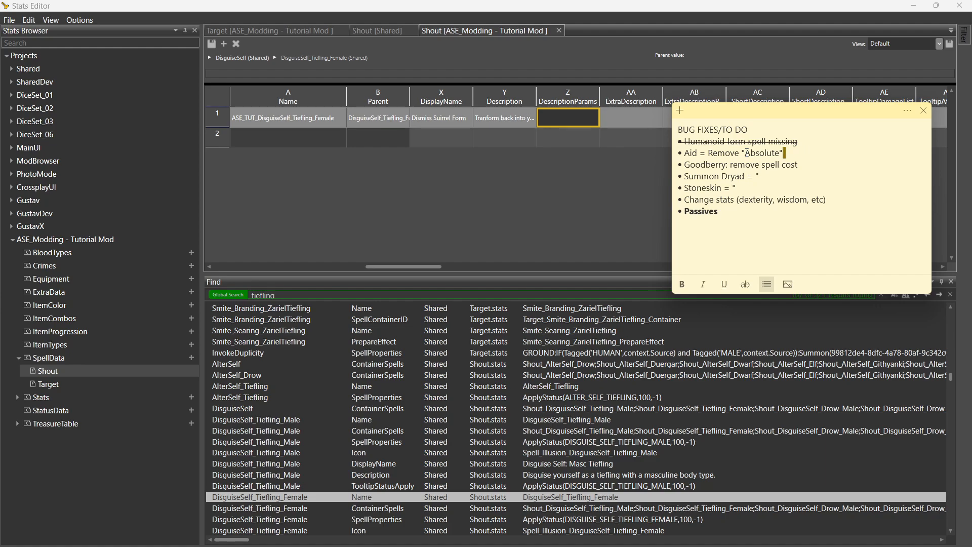
{"action": "left_click_drag", "start_coordinate": [783, 152], "coordinate": [675, 154]}
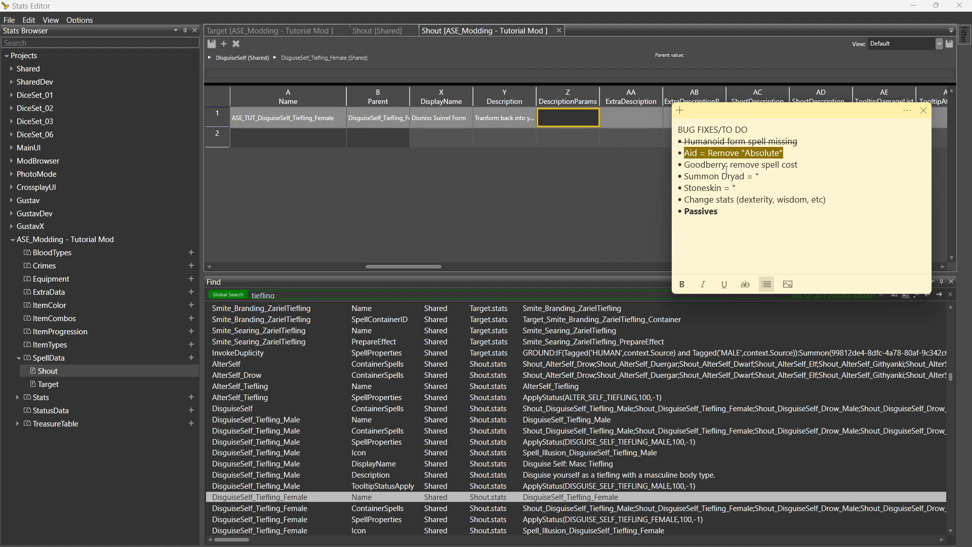
{"action": "left_click", "coordinate": [745, 175]}
{"action": "left_click_drag", "start_coordinate": [784, 153], "coordinate": [655, 150]}
{"action": "left_click", "coordinate": [554, 189]}
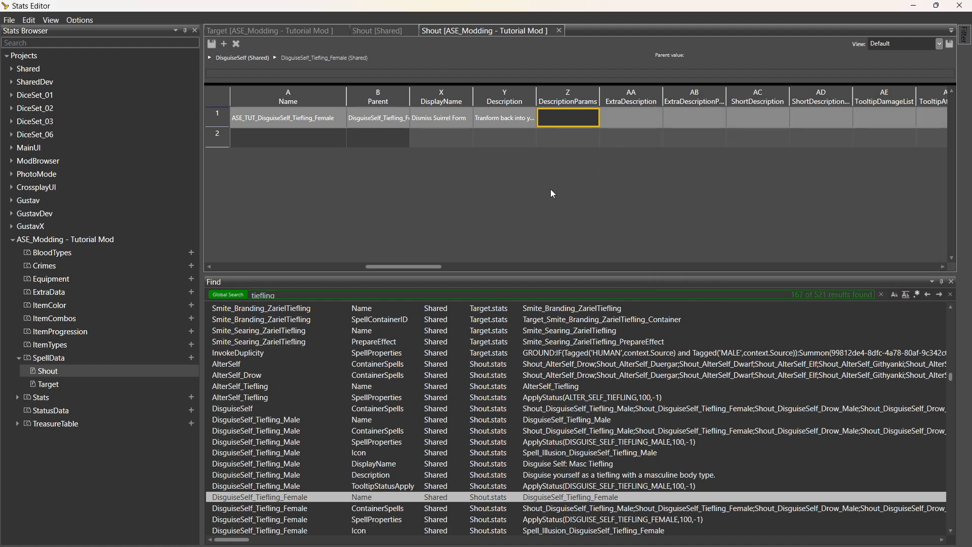
Search the stats for 'aid self' and open the MAG_Aid_Self entry.
{"action": "double_click", "coordinate": [282, 295]}
{"action": "type", "text": "aid"}
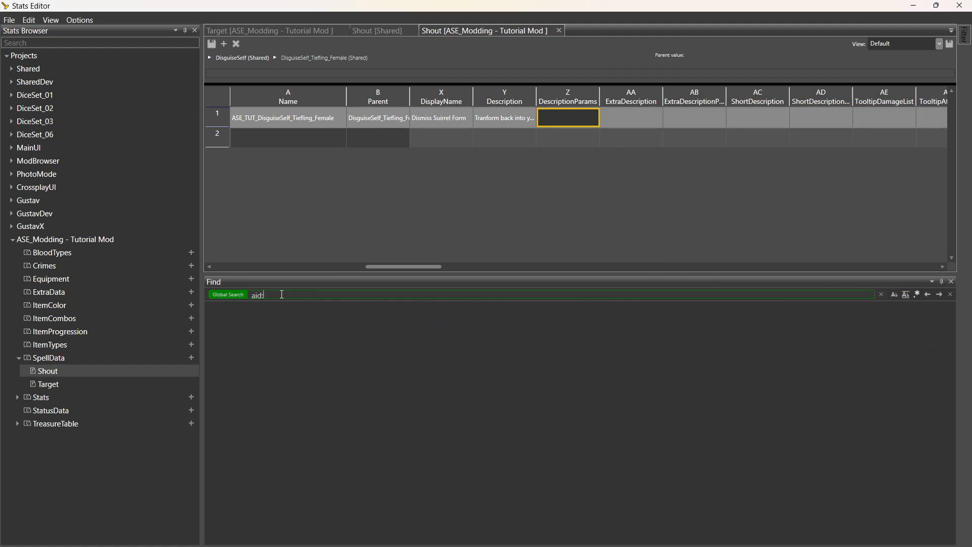
{"action": "type", "text": " self"}
{"action": "key", "text": "Return"}
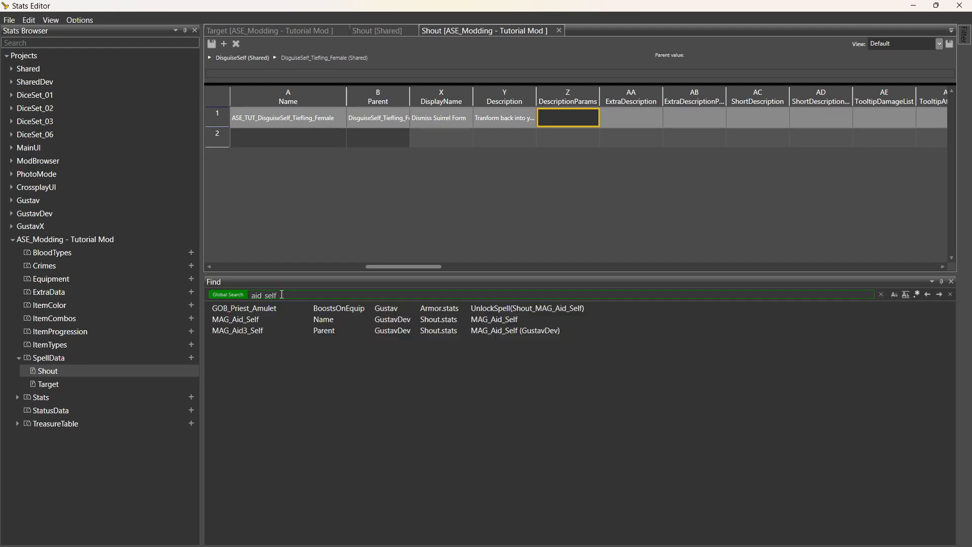
{"action": "left_click", "coordinate": [253, 322]}
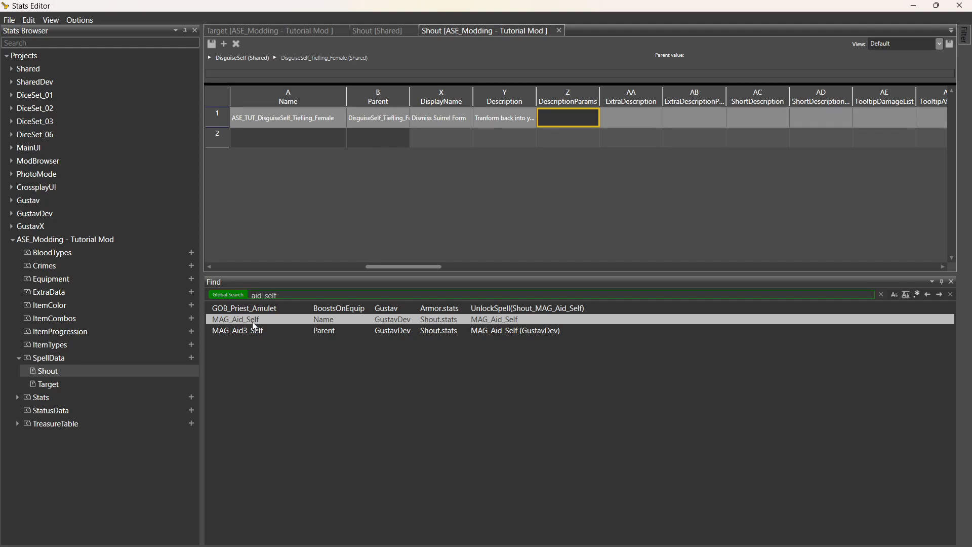
{"action": "double_click", "coordinate": [254, 325]}
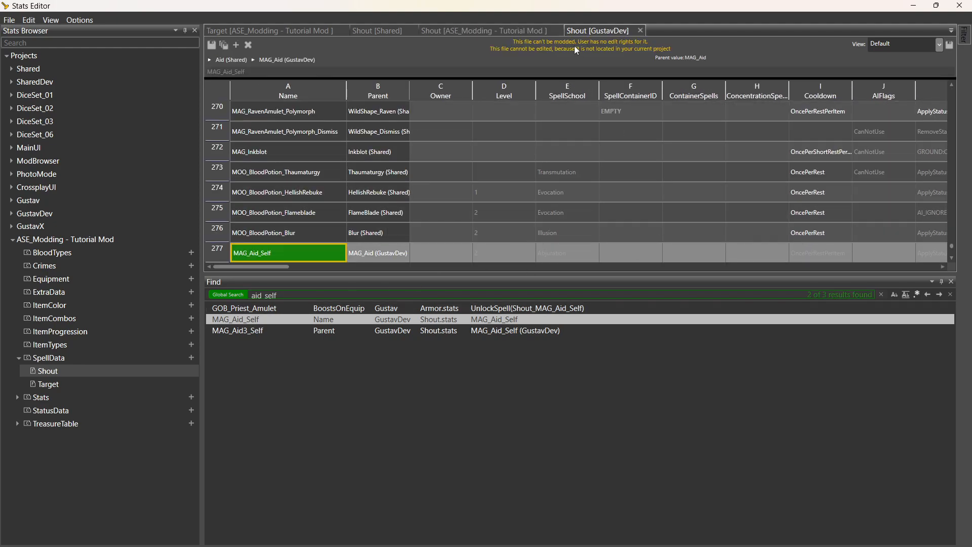
Compare Shout [Shared] with Shout [GustavDev], ending on the Tutorial Mod's Shout sheet.
{"action": "left_click", "coordinate": [377, 31]}
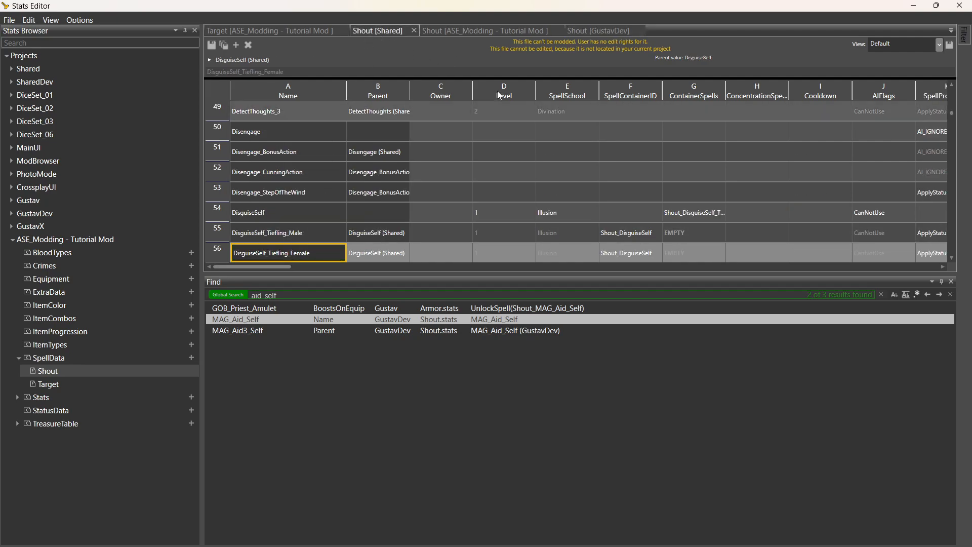
{"action": "left_click", "coordinate": [598, 32]}
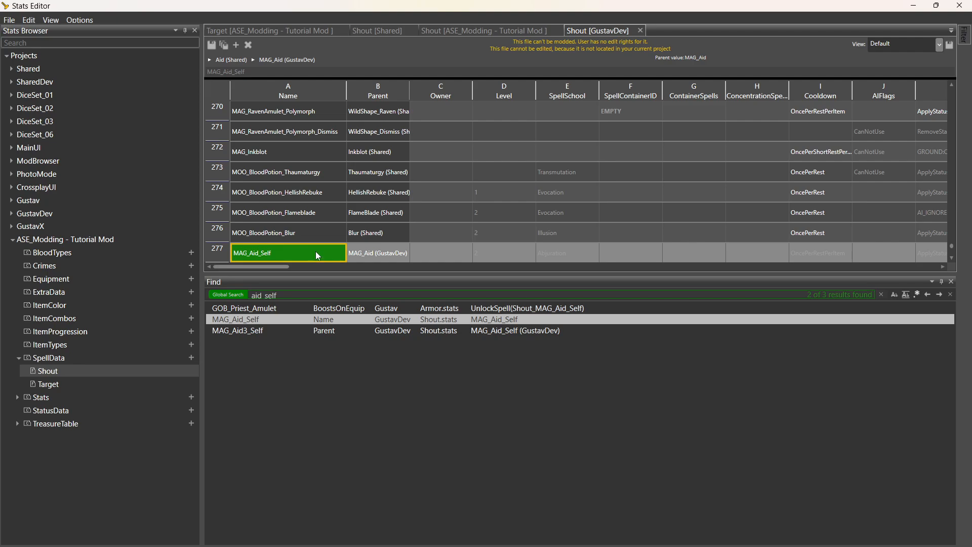
{"action": "left_click", "coordinate": [454, 30]}
Name the new second Shout row ASE_TUT_MAG_Aid_Self.
{"action": "left_click", "coordinate": [304, 138]}
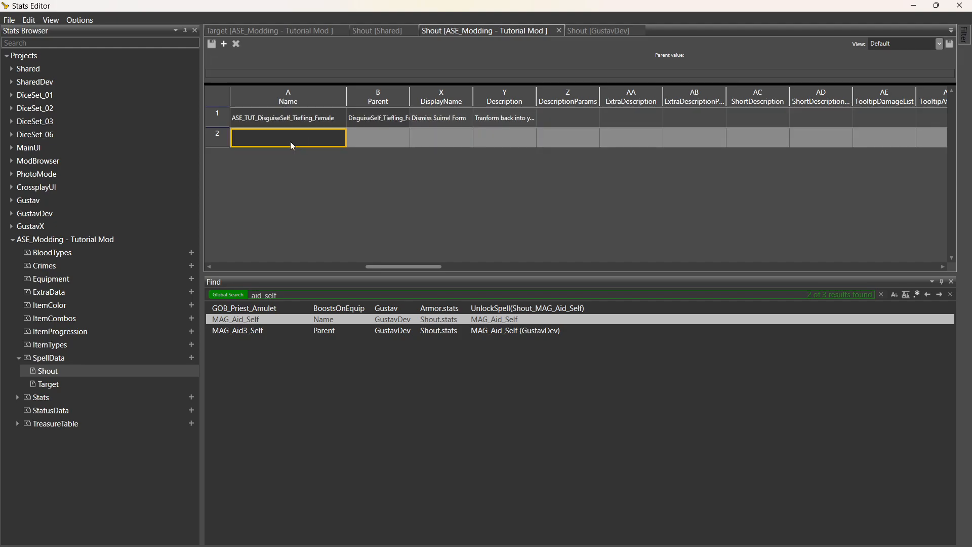
{"action": "type", "text": "ASE_TUT_"}
{"action": "type", "text": "MAG_Aid_Self"}
{"action": "left_click_drag", "start_coordinate": [321, 137], "coordinate": [215, 140]}
{"action": "left_click_drag", "start_coordinate": [304, 138], "coordinate": [234, 139]}
{"action": "left_click", "coordinate": [375, 140]}
Set the row's Parent to MAG_Aid_Self (GustavDev).
{"action": "left_click", "coordinate": [377, 139]}
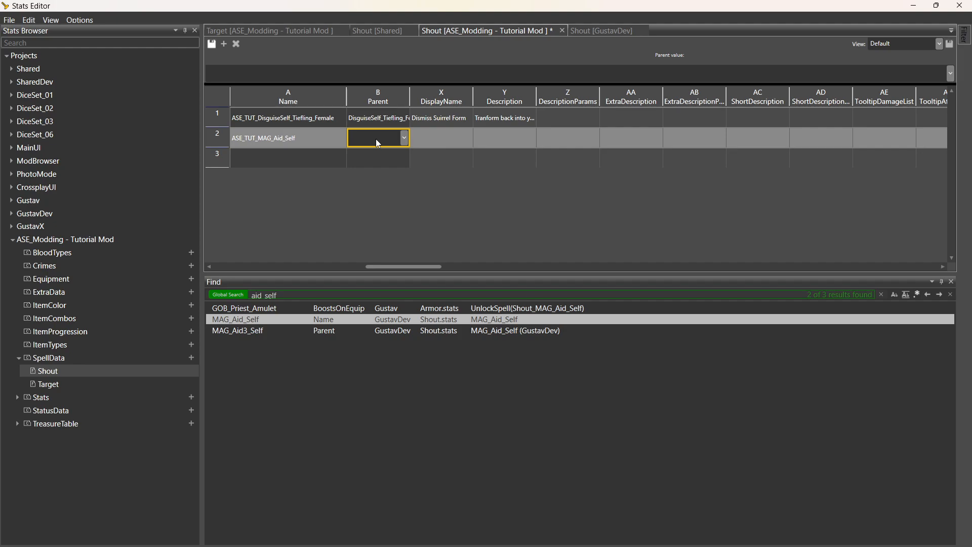
{"action": "type", "text": "MAG_Aid_Self"}
{"action": "left_click", "coordinate": [375, 150]}
{"action": "left_click", "coordinate": [438, 139]}
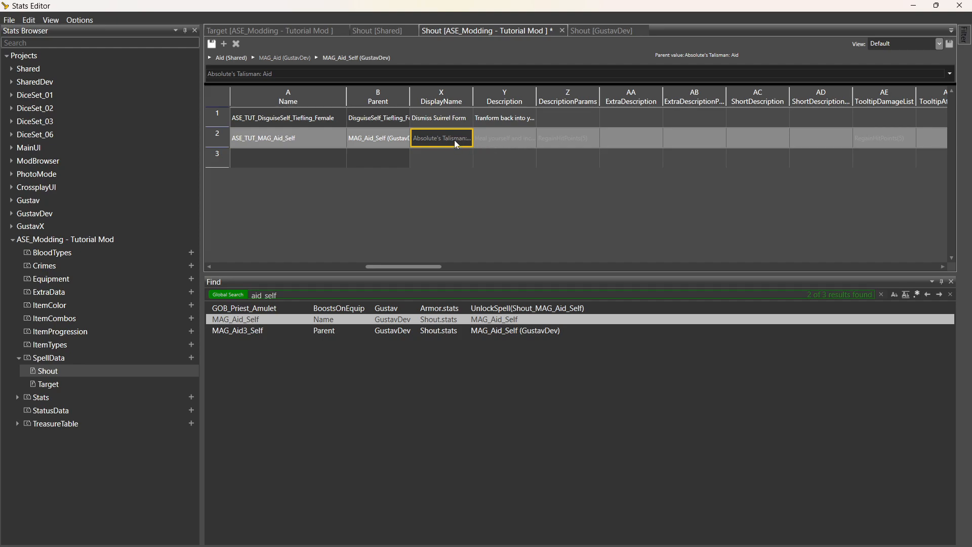
Change the inherited DisplayName to 'Self-Aid'.
{"action": "left_click_drag", "start_coordinate": [473, 101], "coordinate": [532, 102]}
{"action": "left_click", "coordinate": [499, 138]}
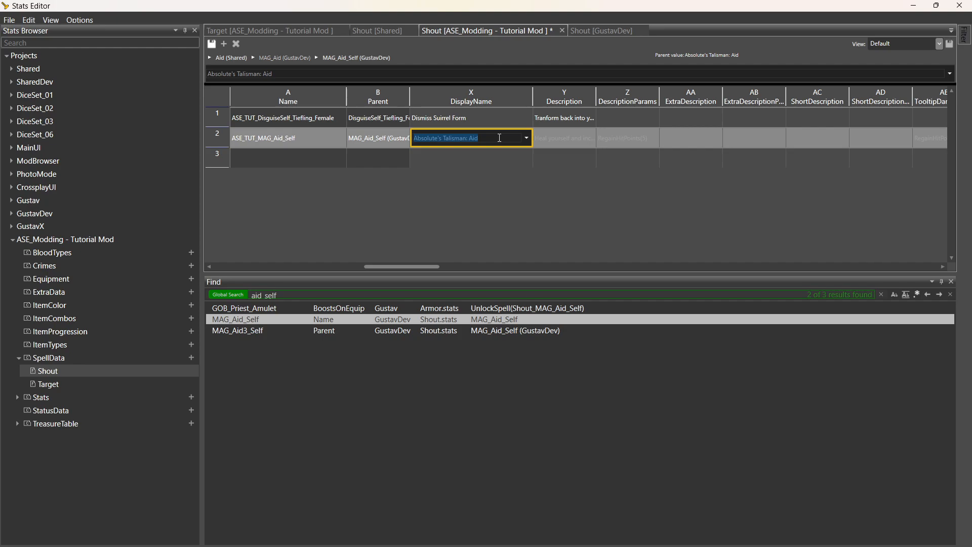
{"action": "type", "text": "Self-Aid"}
{"action": "left_click", "coordinate": [547, 139]}
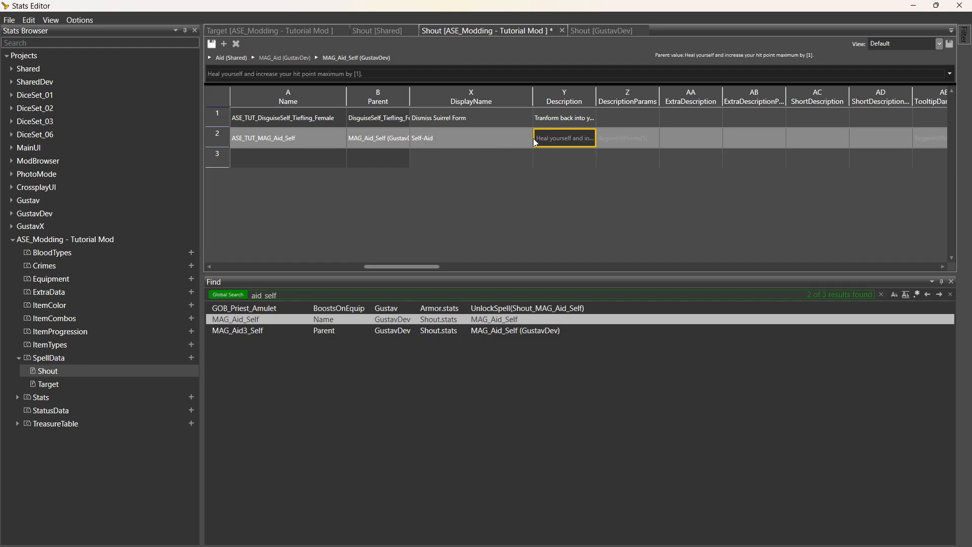
{"action": "left_click", "coordinate": [513, 143]}
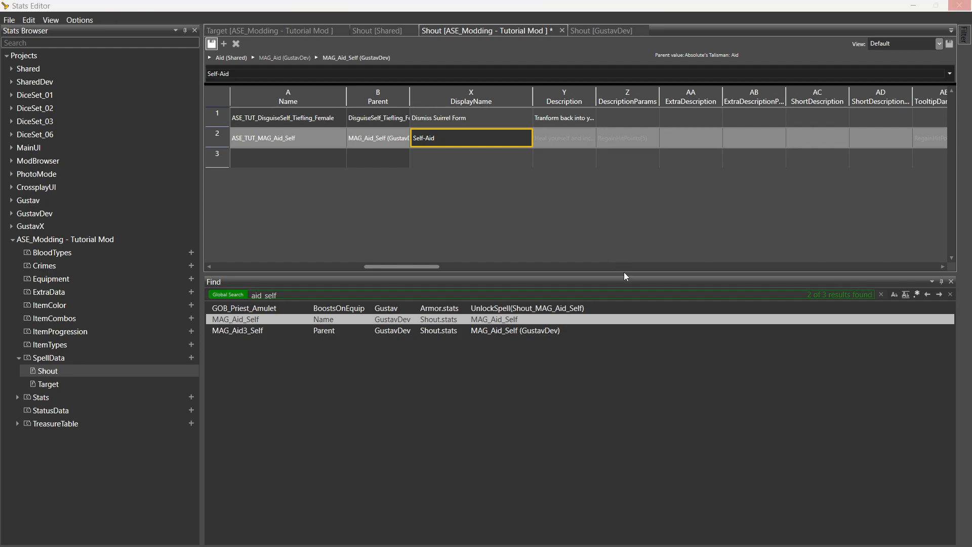
{"action": "key", "text": "super"}
Strike through the finished Aid item on the to-do sticky note.
{"action": "left_click", "coordinate": [710, 535]}
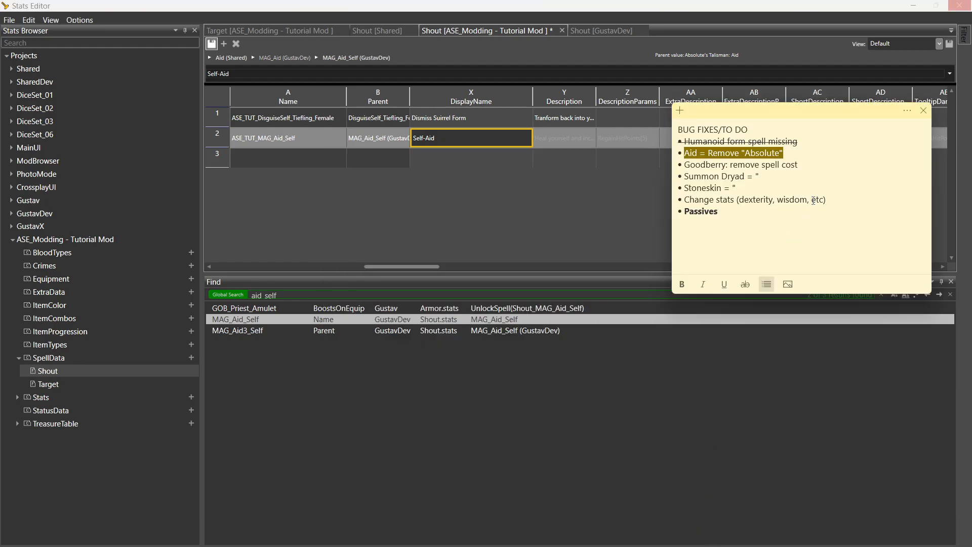
{"action": "left_click", "coordinate": [745, 284]}
{"action": "left_click_drag", "start_coordinate": [801, 164], "coordinate": [679, 169]}
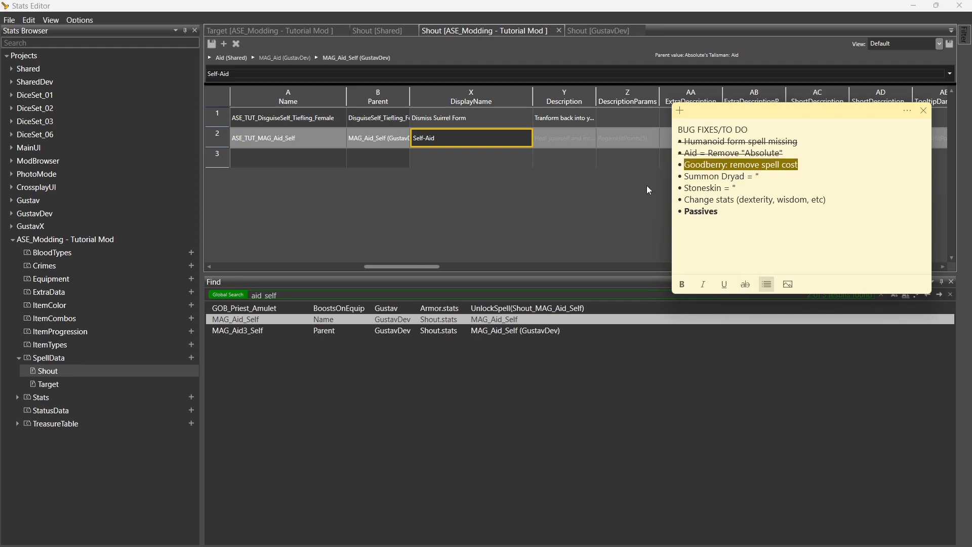
Search for 'goodberry' and open the shared Goodberry spell entry.
{"action": "left_click", "coordinate": [305, 297]}
{"action": "left_click_drag", "start_coordinate": [305, 297], "coordinate": [226, 299]}
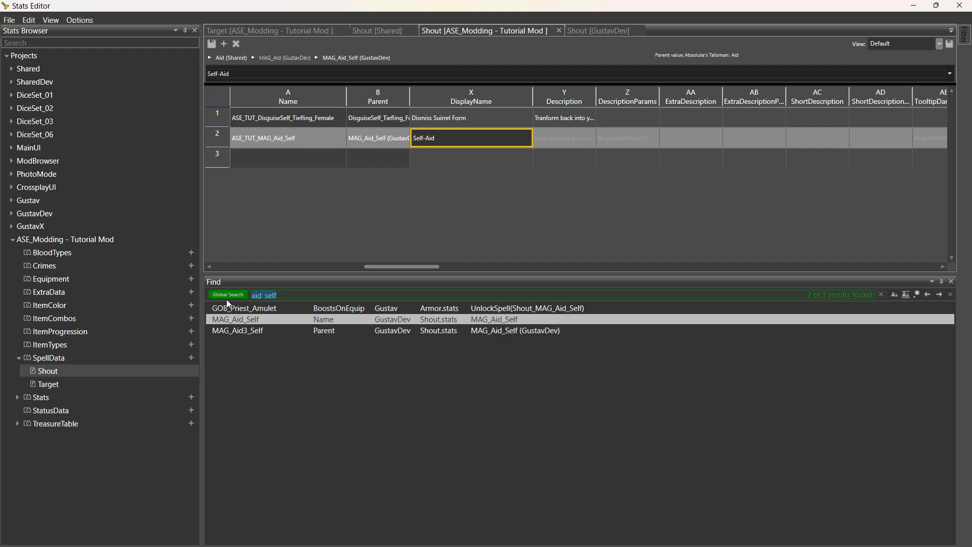
{"action": "type", "text": "goodberry"}
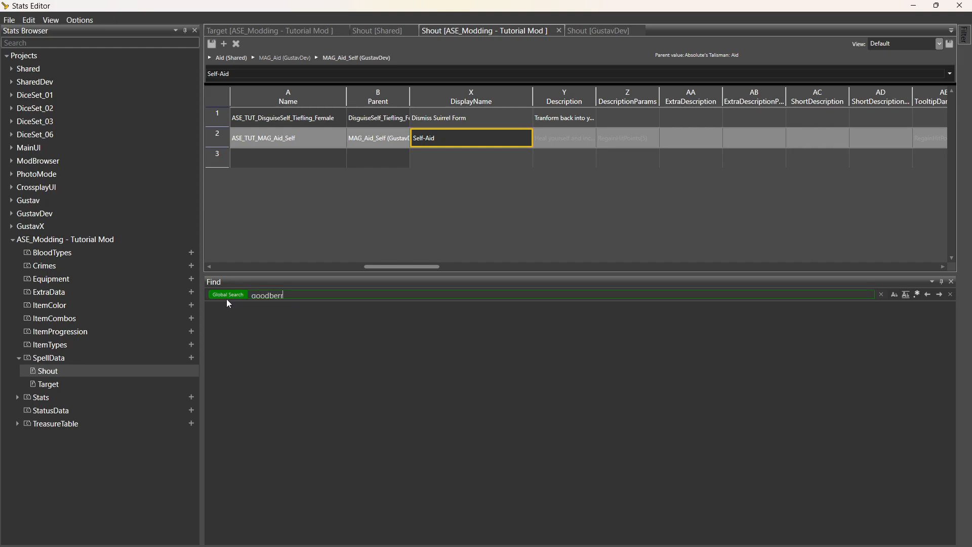
{"action": "key", "text": "Return"}
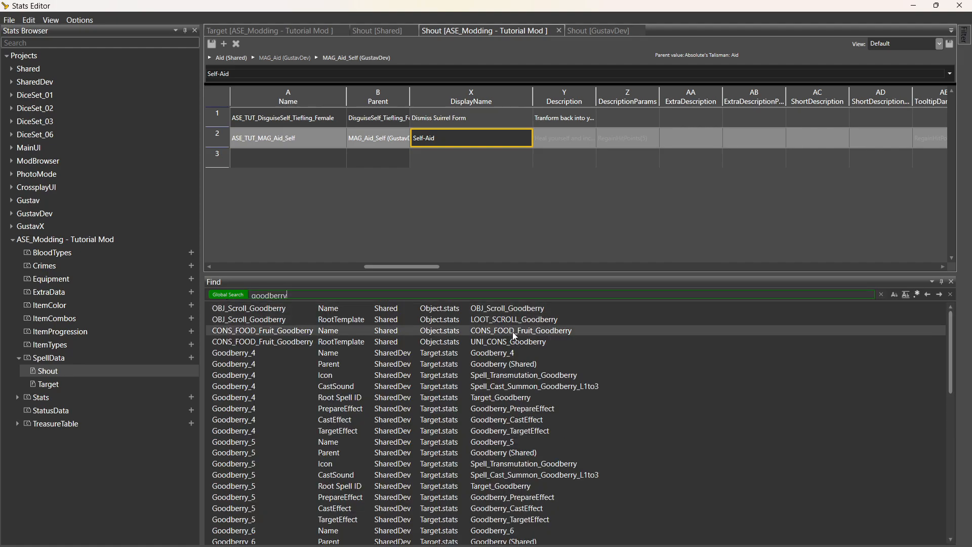
{"action": "left_click", "coordinate": [269, 442]}
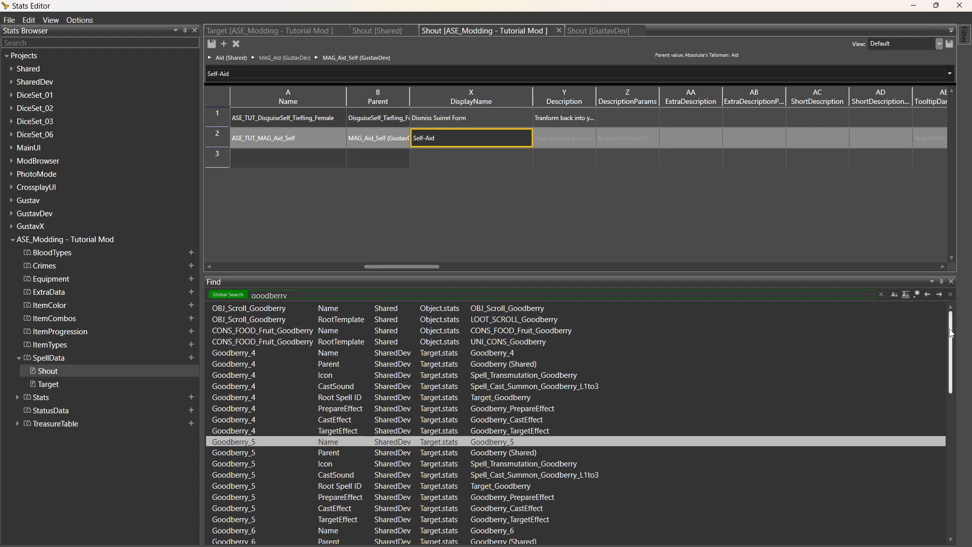
{"action": "left_click_drag", "start_coordinate": [951, 334], "coordinate": [951, 422]}
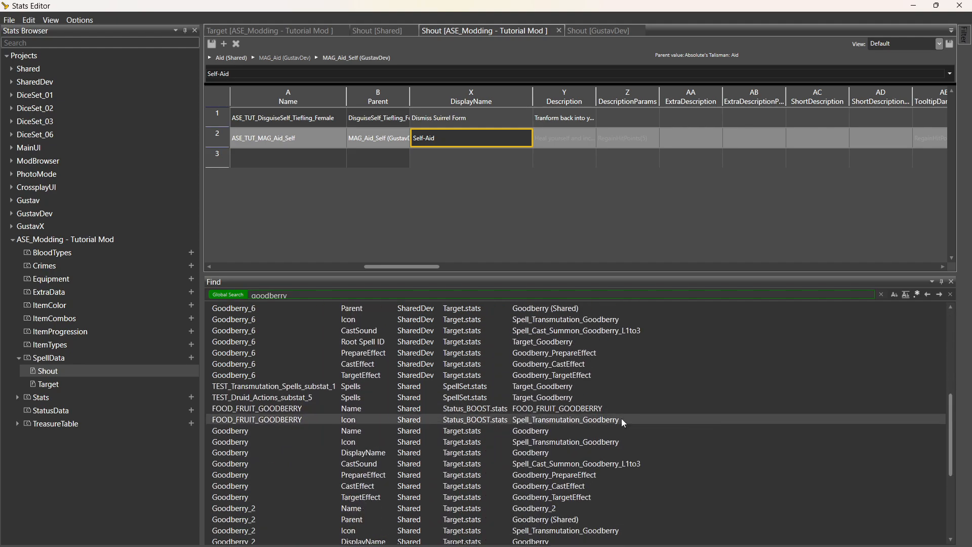
{"action": "left_click", "coordinate": [274, 434]}
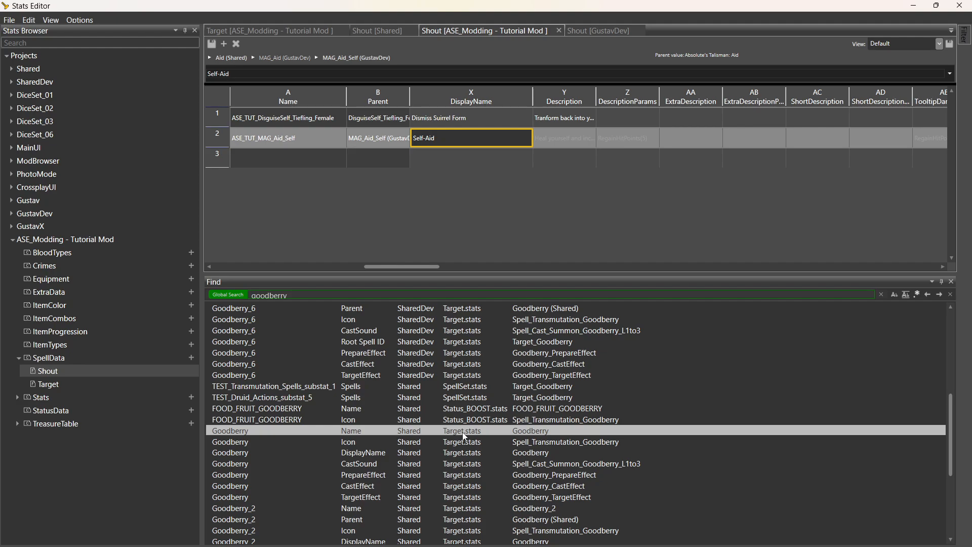
{"action": "double_click", "coordinate": [271, 432]}
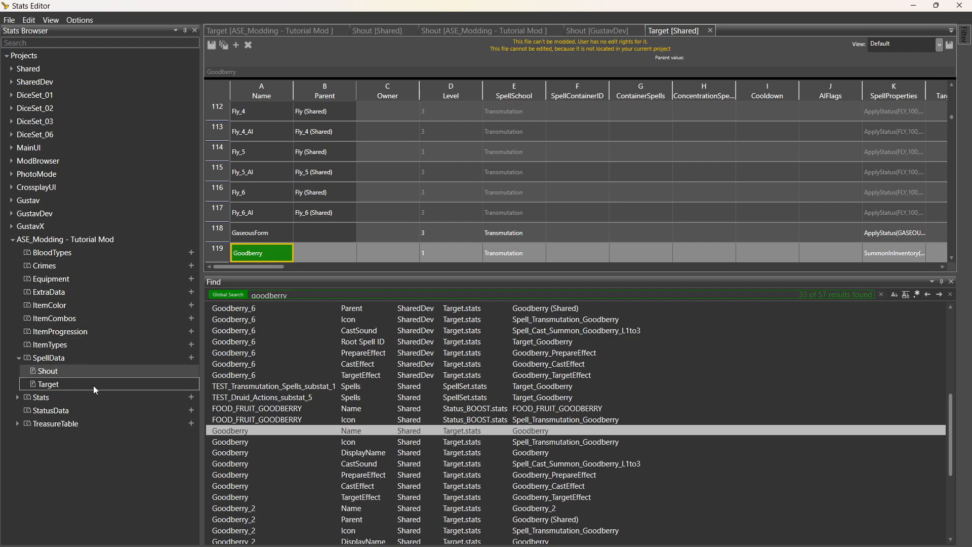
Add ASE_TUT_Goodberry to the tutorial Target sheet with Goodberry (Shared) as parent.
{"action": "double_click", "coordinate": [67, 385]}
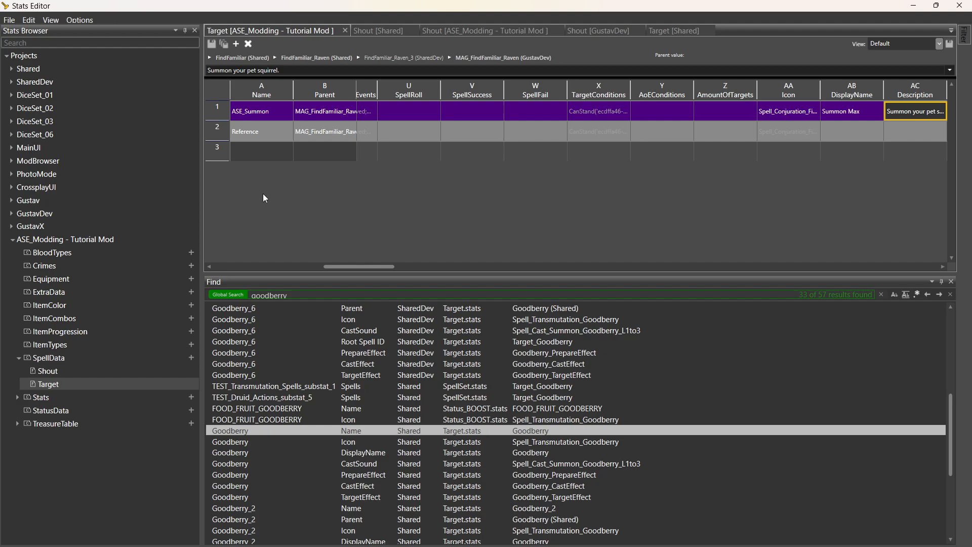
{"action": "type", "text": "A"}
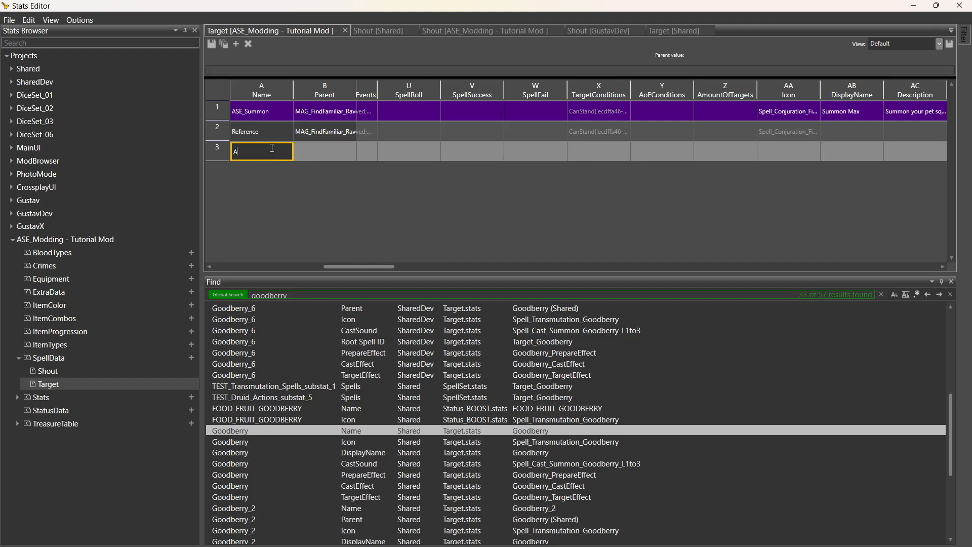
{"action": "type", "text": "SE_TUT_Goodberry"}
{"action": "left_click", "coordinate": [339, 159]}
{"action": "type", "text": "Goodberry"}
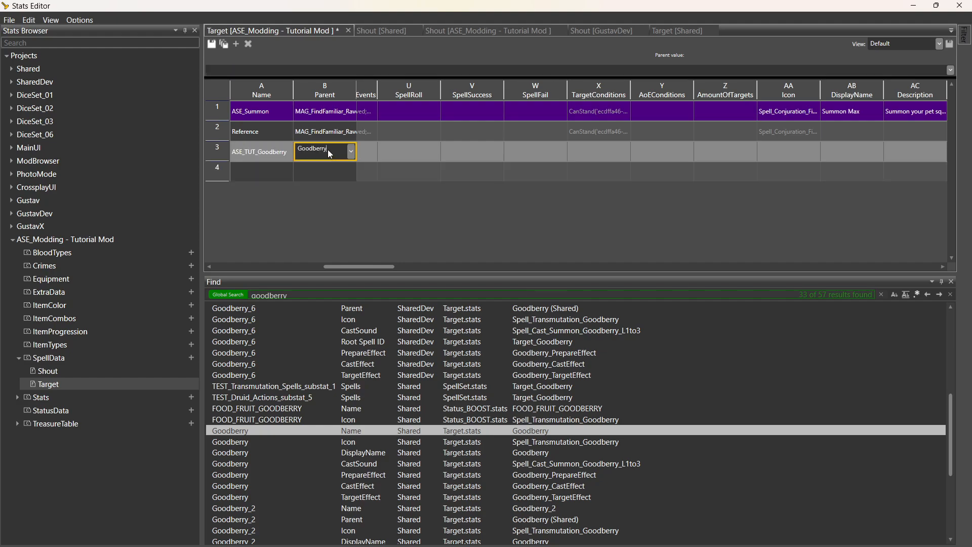
{"action": "left_click", "coordinate": [332, 163]}
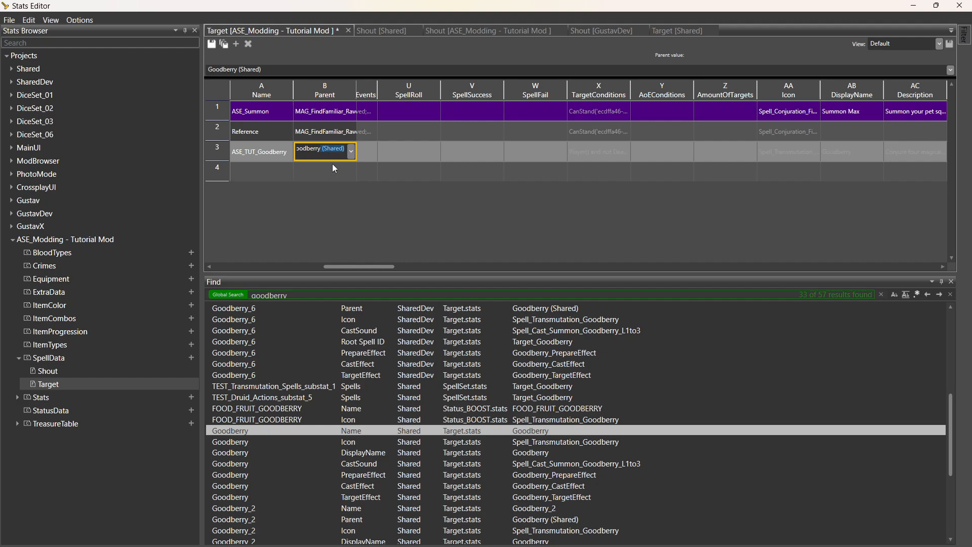
{"action": "left_click", "coordinate": [396, 152]}
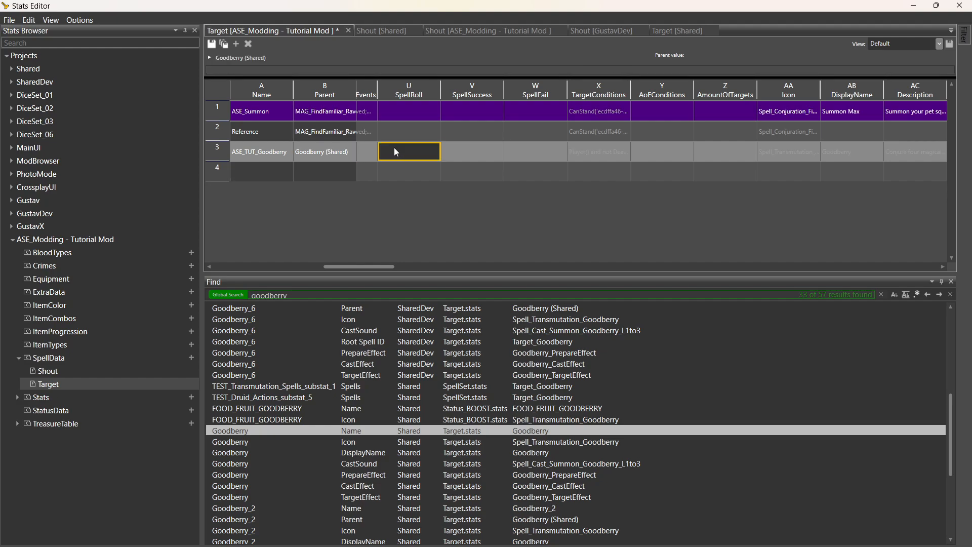
Review ASE_TUT_Goodberry's inherited display name, description, icon and tooltip fields.
{"action": "left_click", "coordinate": [845, 154]}
{"action": "left_click", "coordinate": [900, 152]}
{"action": "left_click", "coordinate": [804, 155]}
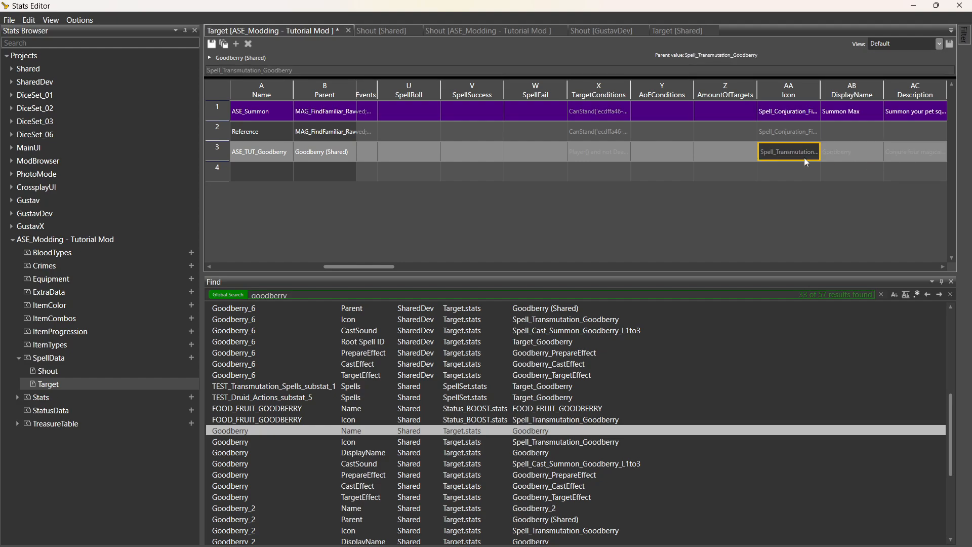
{"action": "key", "text": "Right"}
{"action": "key", "text": "Right"}
{"action": "key", "text": "Right"}
{"action": "key", "text": "Right"}
{"action": "key", "text": "Right"}
{"action": "key", "text": "Right"}
{"action": "key", "text": "Right"}
{"action": "key", "text": "Right"}
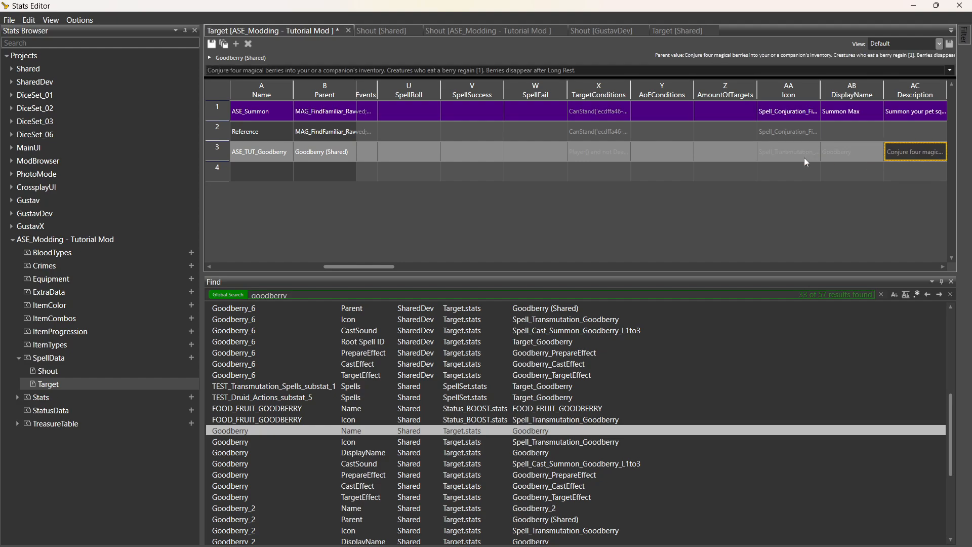
{"action": "key", "text": "Right"}
{"action": "key", "text": "Right"}
{"action": "key", "text": "Right"}
{"action": "key", "text": "Right"}
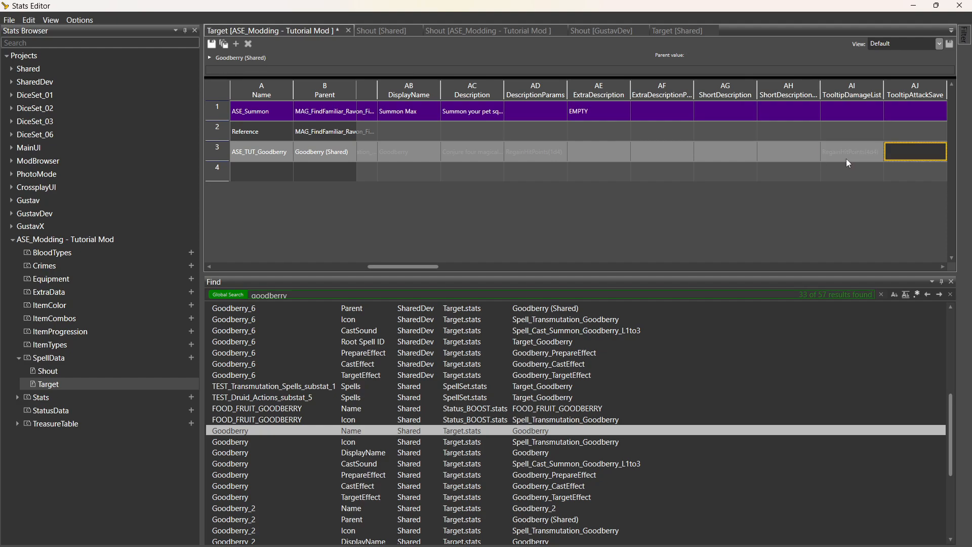
{"action": "key", "text": "Right"}
{"action": "key", "text": "Right"}
{"action": "key", "text": "Right"}
{"action": "key", "text": "Right"}
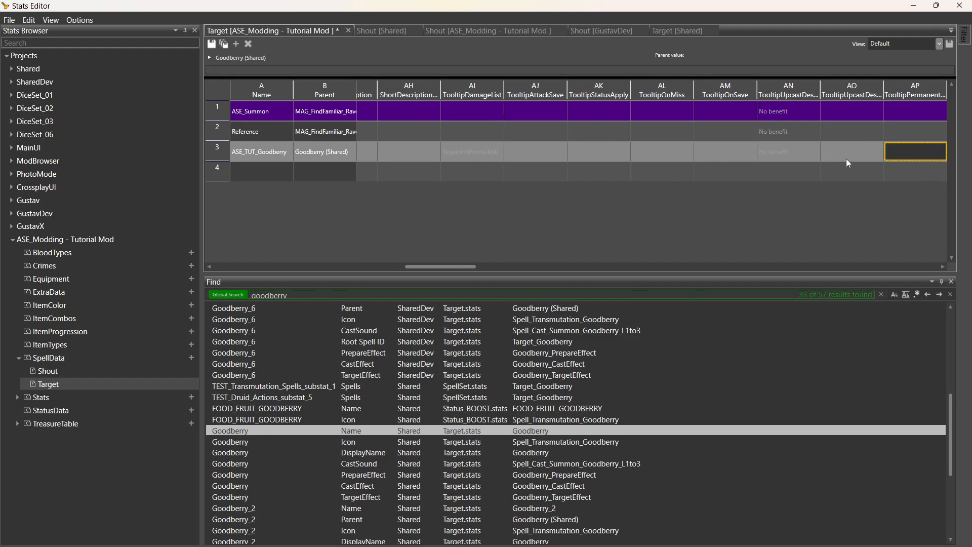
{"action": "key", "text": "Right"}
{"action": "key", "text": "Right"}
{"action": "key", "text": "Right"}
{"action": "key", "text": "Right"}
{"action": "key", "text": "Right"}
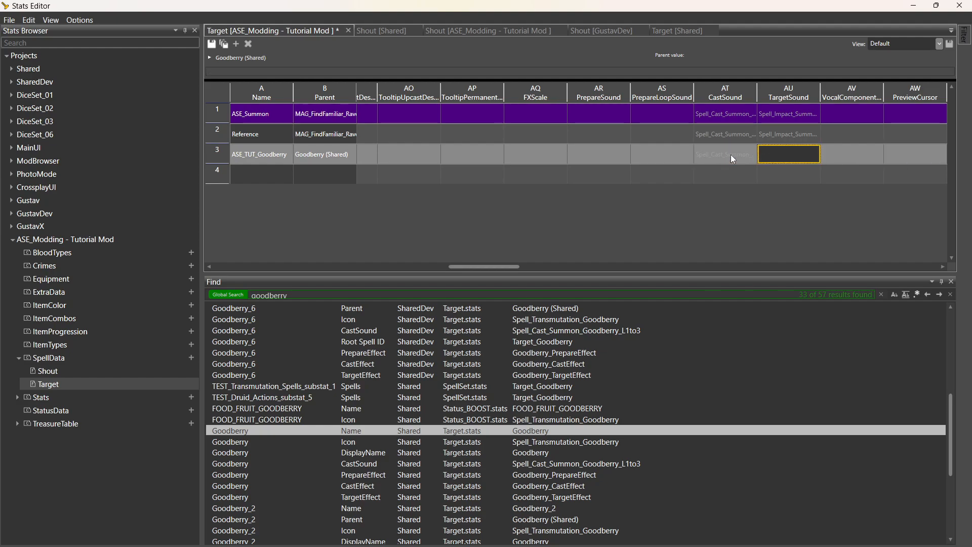
{"action": "key", "text": "Right"}
{"action": "key", "text": "Right"}
{"action": "key", "text": "Right"}
{"action": "key", "text": "Right"}
{"action": "key", "text": "Right"}
{"action": "key", "text": "Right"}
{"action": "key", "text": "Right"}
{"action": "key", "text": "Right"}
{"action": "key", "text": "Right"}
{"action": "key", "text": "Right"}
{"action": "key", "text": "Right"}
{"action": "key", "text": "Right"}
{"action": "key", "text": "Right"}
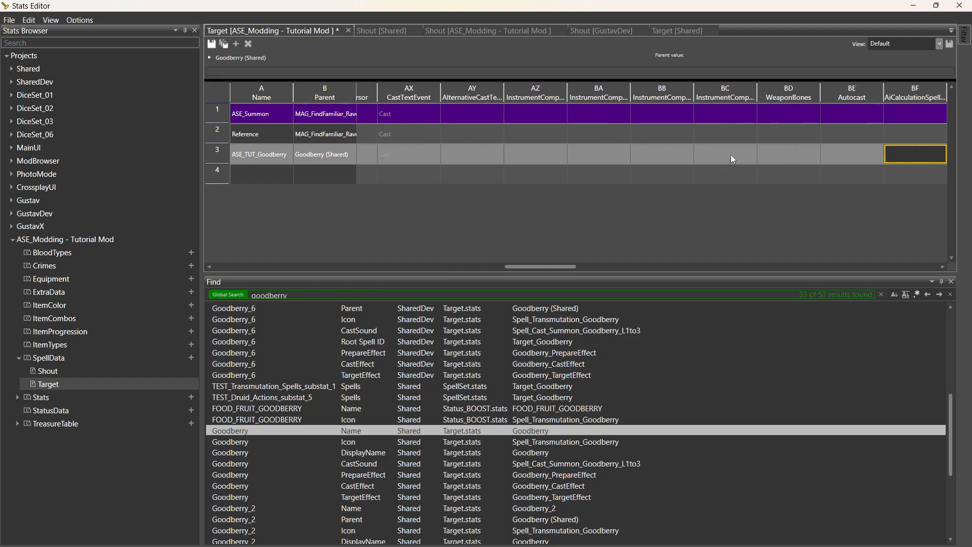
{"action": "key", "text": "Right"}
{"action": "key", "text": "Right"}
{"action": "key", "text": "Right"}
{"action": "key", "text": "Right"}
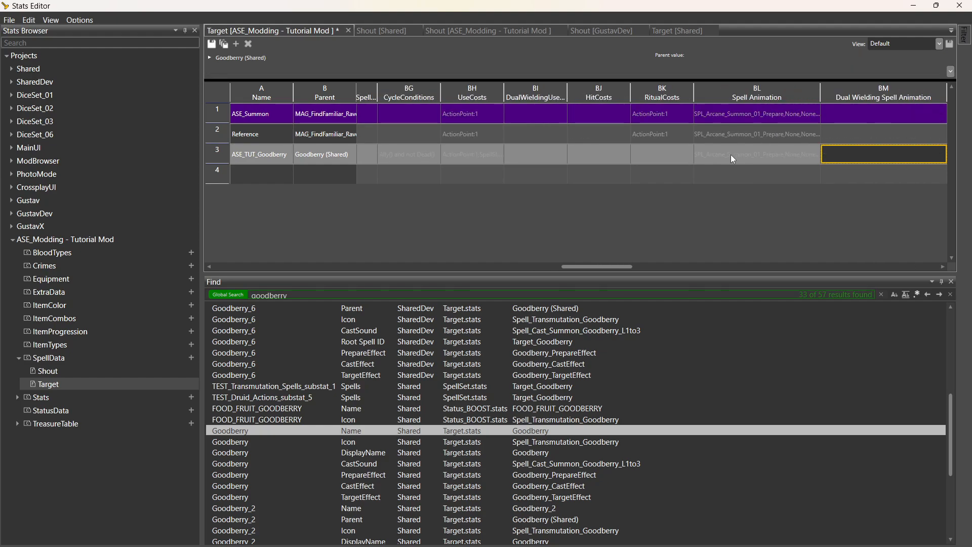
{"action": "key", "text": "Left"}
{"action": "key", "text": "Left"}
Trim ASE_TUT_Goodberry's UseCosts to ActionPoint:1 by deleting the spell slot cost.
{"action": "left_click_drag", "start_coordinate": [504, 95], "coordinate": [634, 100]}
{"action": "double_click", "coordinate": [578, 161]}
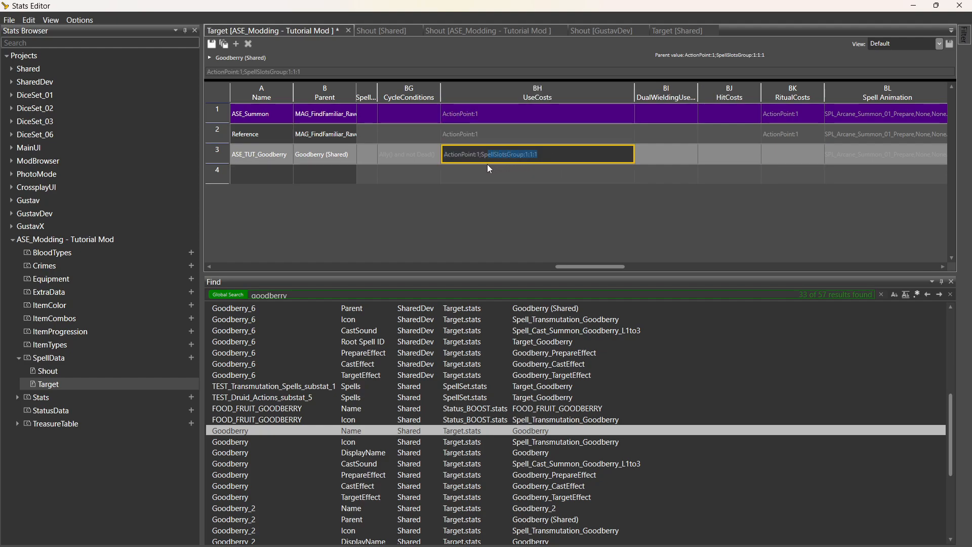
{"action": "left_click", "coordinate": [556, 152]}
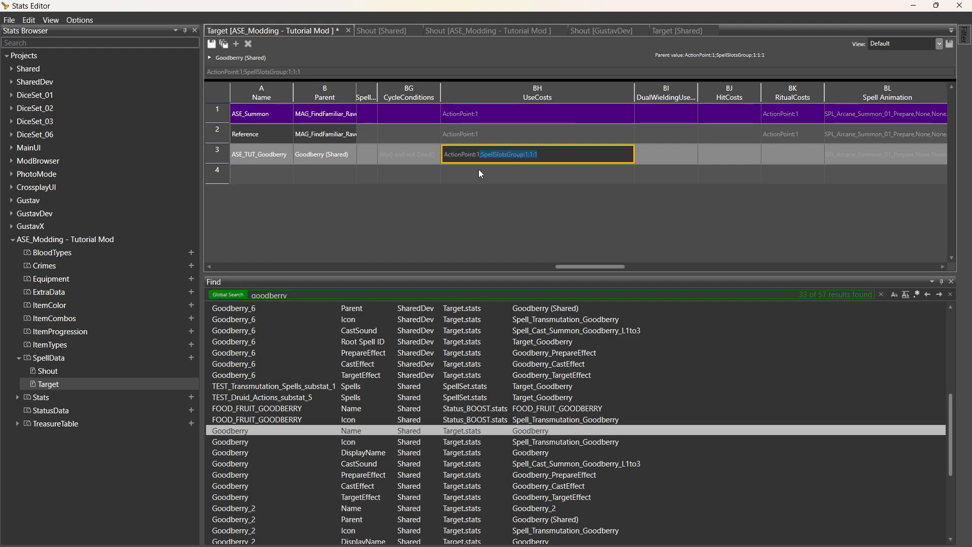
{"action": "key", "text": "BackSpace"}
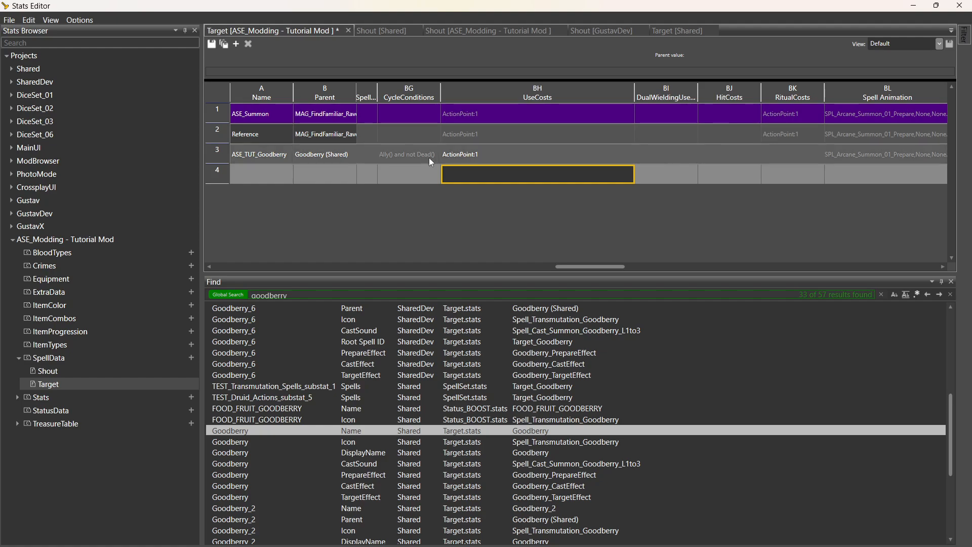
{"action": "left_click", "coordinate": [429, 157]}
Set Goodberry's Cooldown to OncePerShortRest and reopen the bug-fix to-do note.
{"action": "key", "text": "Left"}
{"action": "key", "text": "Left"}
{"action": "key", "text": "Left"}
{"action": "key", "text": "Left"}
{"action": "key", "text": "Left"}
{"action": "key", "text": "Left"}
{"action": "key", "text": "Left"}
{"action": "key", "text": "Left"}
{"action": "key", "text": "Left"}
{"action": "key", "text": "Left"}
{"action": "key", "text": "Left"}
{"action": "key", "text": "Left"}
{"action": "key", "text": "Left"}
{"action": "key", "text": "Left"}
{"action": "key", "text": "Left"}
{"action": "key", "text": "Left"}
{"action": "key", "text": "Left"}
{"action": "key", "text": "Left"}
{"action": "key", "text": "Left"}
{"action": "key", "text": "Left"}
{"action": "key", "text": "Left"}
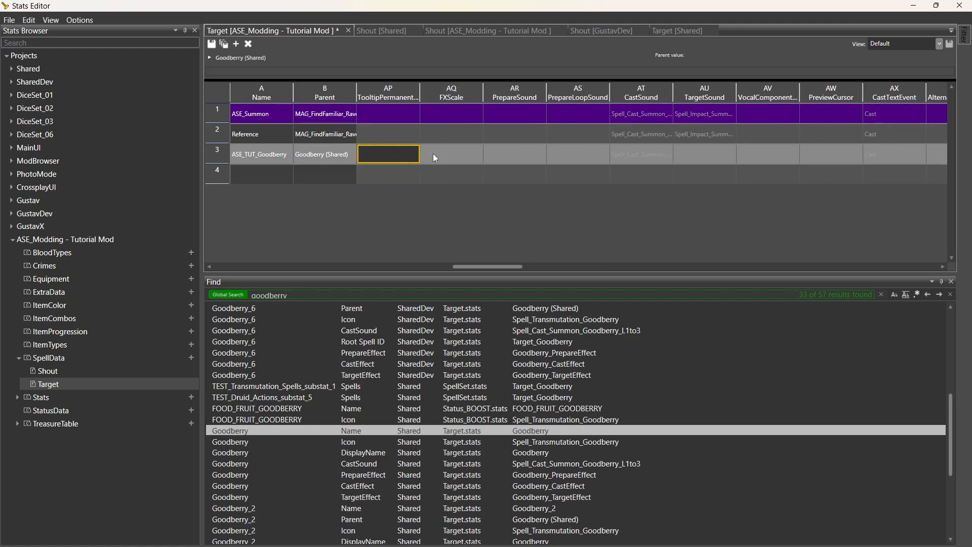
{"action": "key", "text": "Left"}
{"action": "key", "text": "Left"}
{"action": "key", "text": "Left"}
{"action": "key", "text": "Left"}
{"action": "key", "text": "Left"}
{"action": "key", "text": "Left"}
{"action": "key", "text": "Left"}
{"action": "key", "text": "Left"}
{"action": "key", "text": "Left"}
{"action": "key", "text": "Left"}
{"action": "key", "text": "Left"}
{"action": "key", "text": "Left"}
{"action": "key", "text": "Left"}
{"action": "key", "text": "Left"}
{"action": "key", "text": "Left"}
{"action": "key", "text": "Left"}
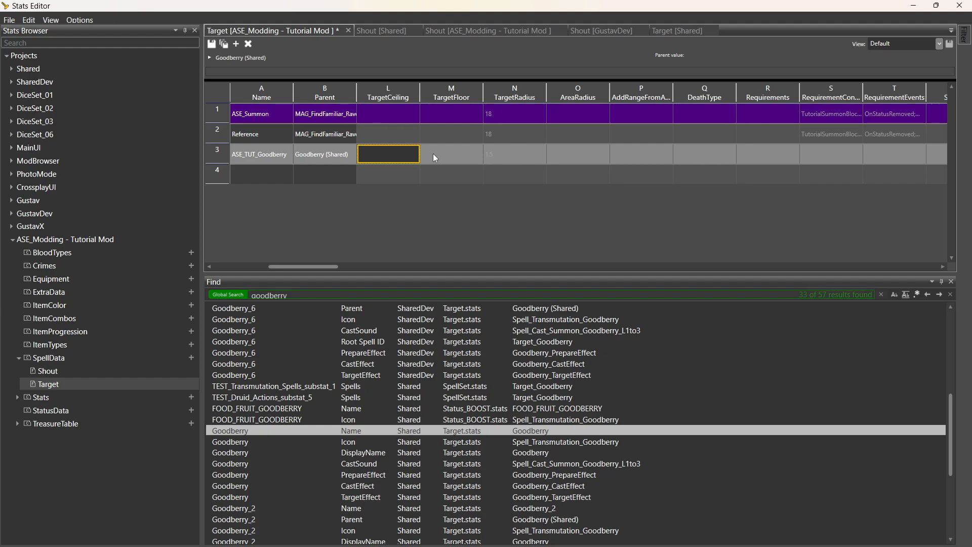
{"action": "key", "text": "Left"}
{"action": "key", "text": "Left"}
{"action": "key", "text": "Left"}
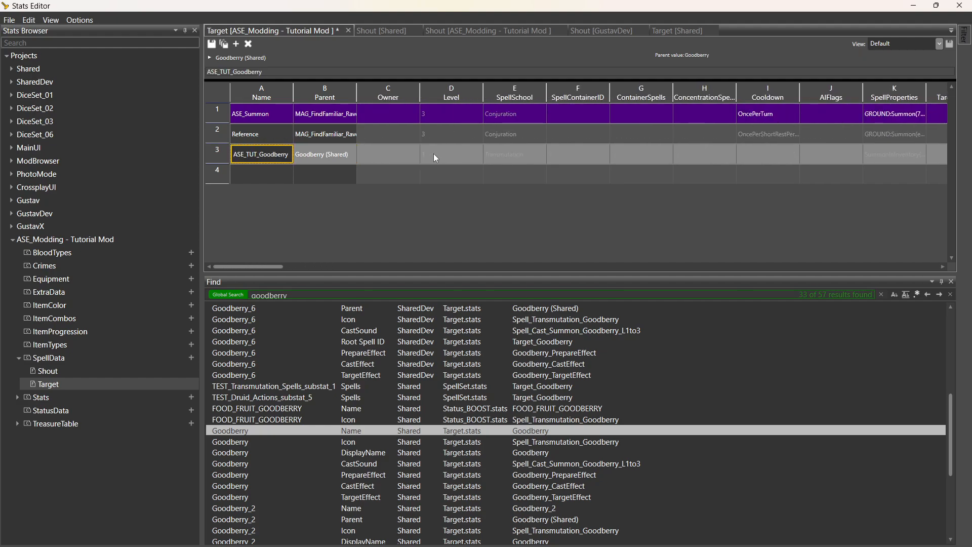
{"action": "left_click", "coordinate": [785, 157]}
{"action": "left_click", "coordinate": [788, 155]}
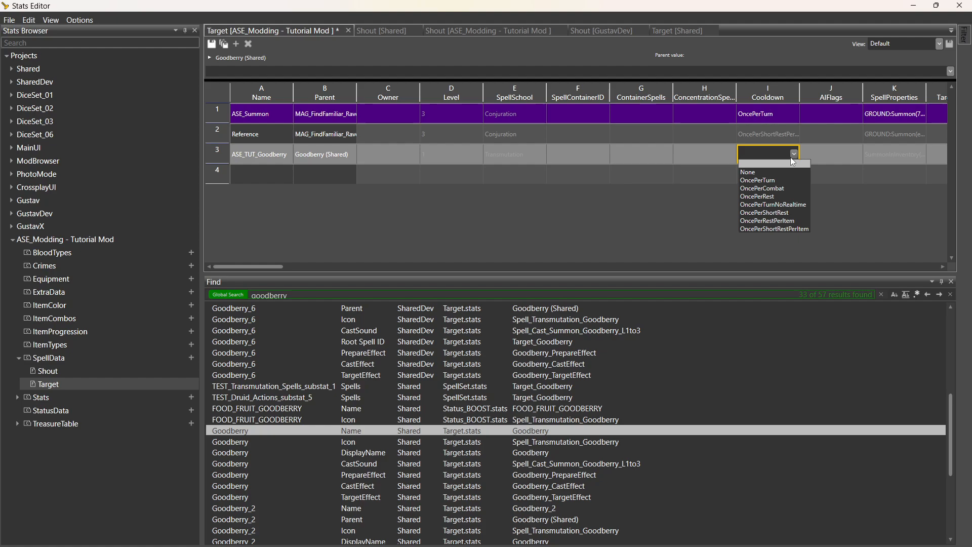
{"action": "left_click", "coordinate": [764, 213]}
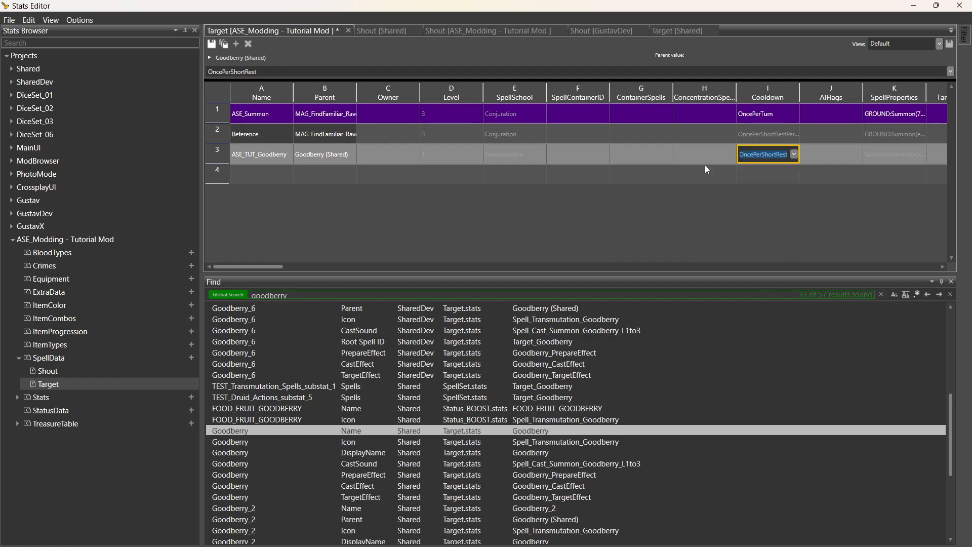
{"action": "left_click", "coordinate": [704, 160]}
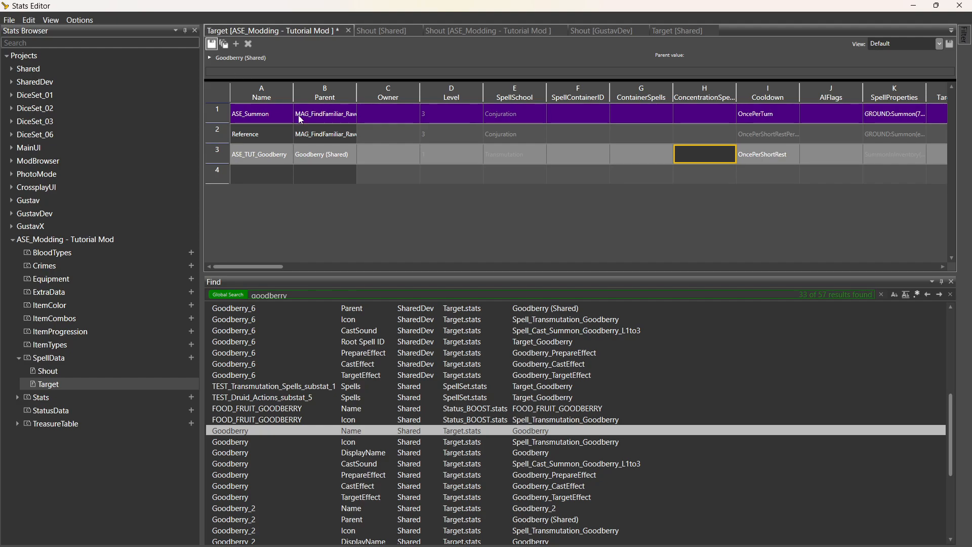
{"action": "key", "text": "super"}
{"action": "left_click", "coordinate": [711, 534]}
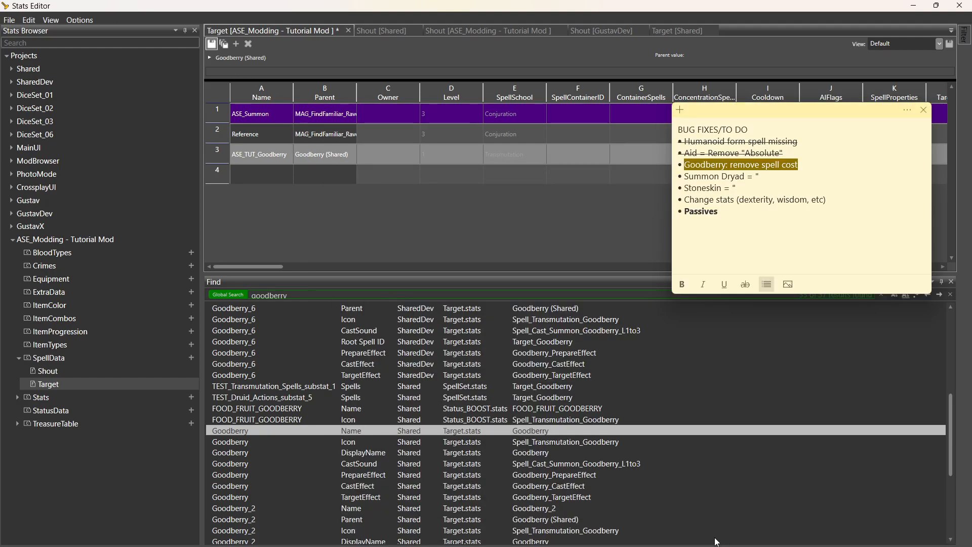
Strike through the 'Goodberry: remove spell cost' and 'Stoneskin' lines on the to-do note.
{"action": "left_click", "coordinate": [753, 287]}
{"action": "left_click", "coordinate": [745, 284]}
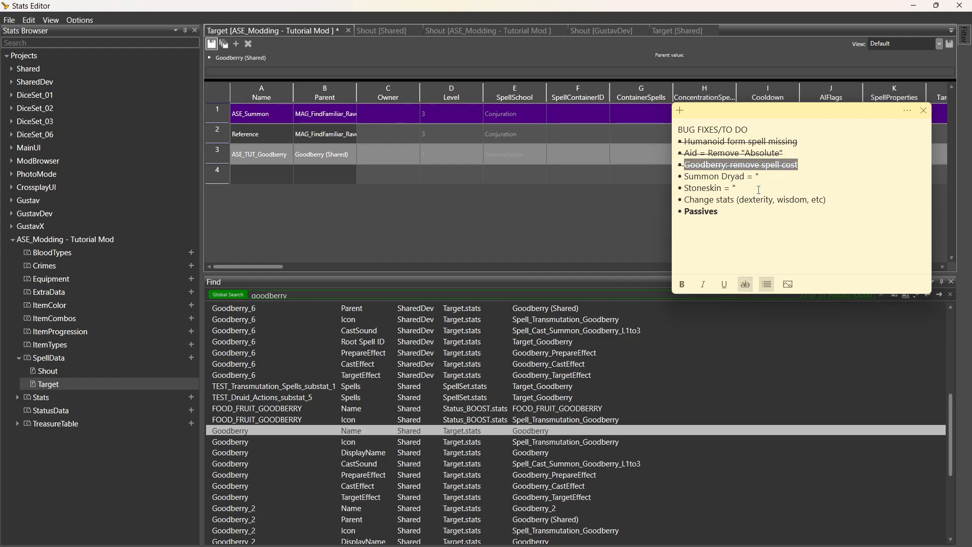
{"action": "left_click", "coordinate": [762, 178]}
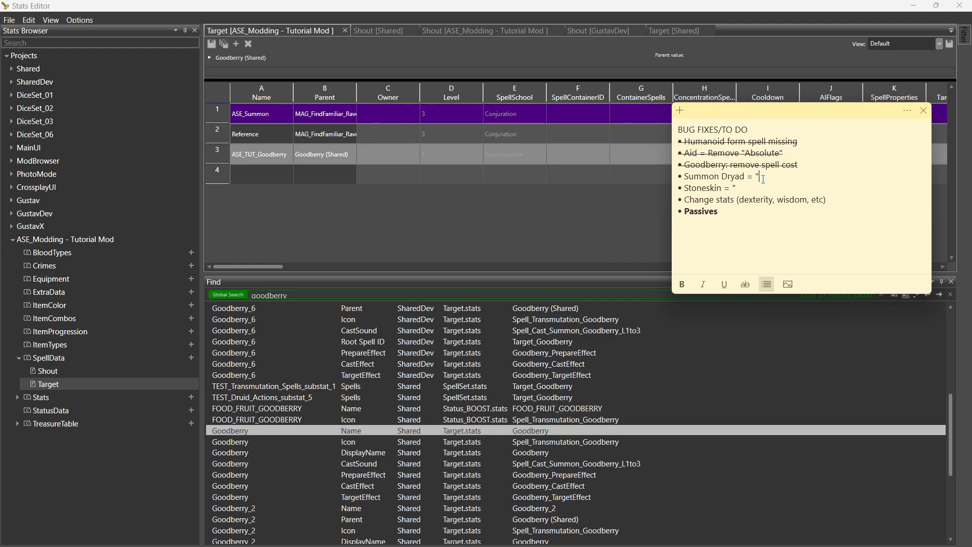
{"action": "left_click_drag", "start_coordinate": [736, 188], "coordinate": [684, 188]}
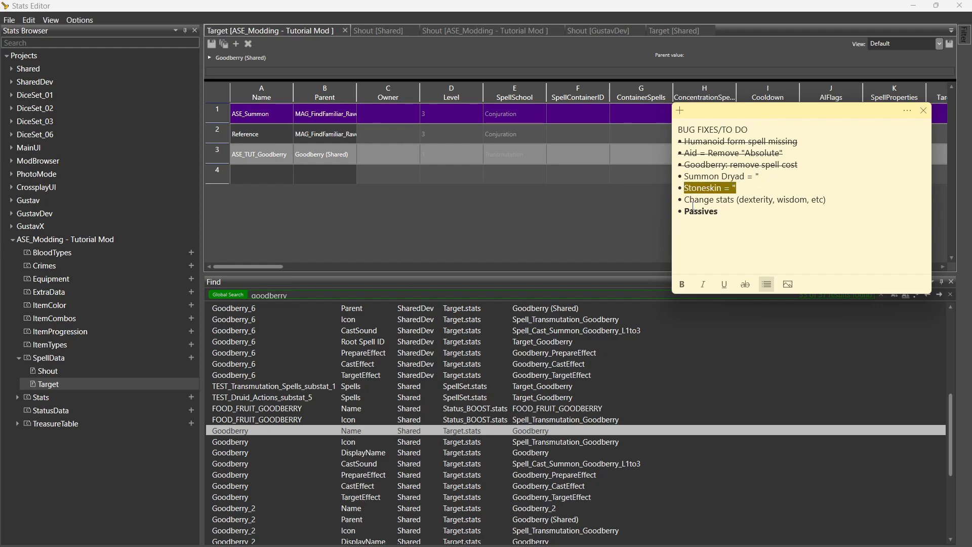
{"action": "left_click", "coordinate": [745, 285]}
{"action": "left_click", "coordinate": [750, 185]}
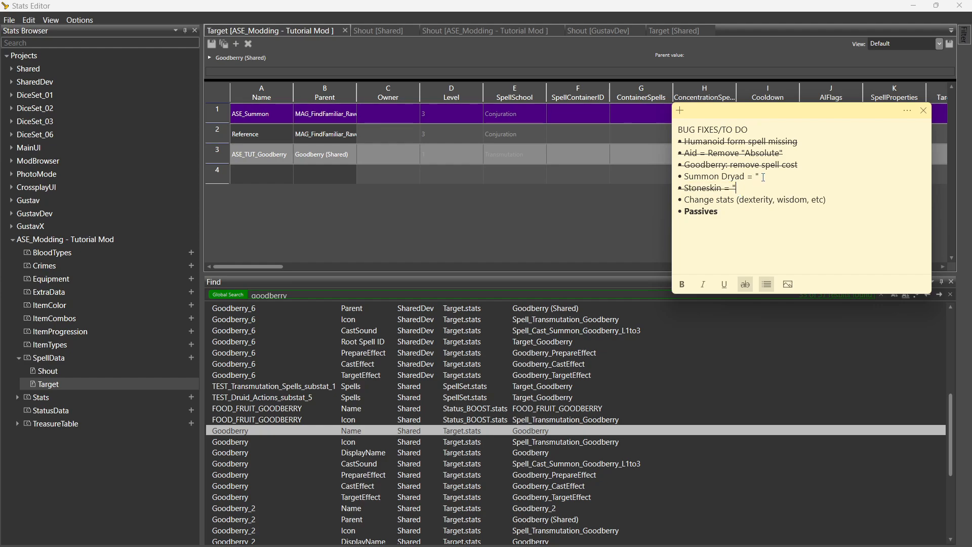
{"action": "left_click", "coordinate": [324, 295]}
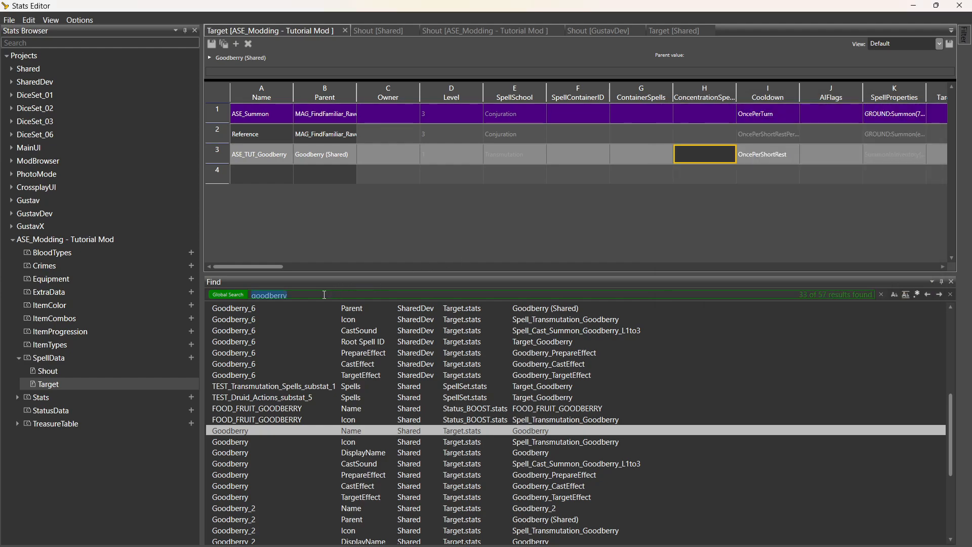
Search for 'woodland' and look up the shared ConjureWoodlandBeings entry.
{"action": "type", "text": "woodl"}
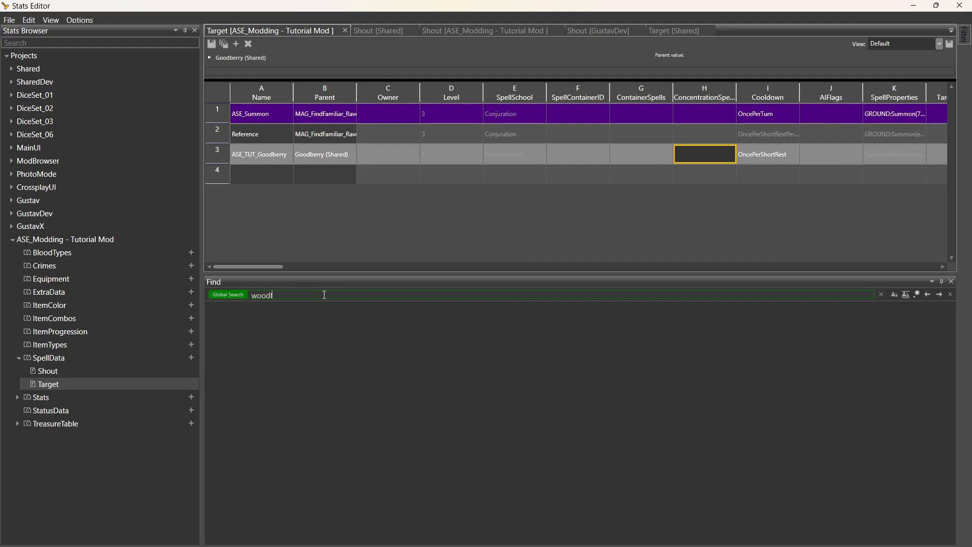
{"action": "type", "text": "and"}
{"action": "key", "text": "Return"}
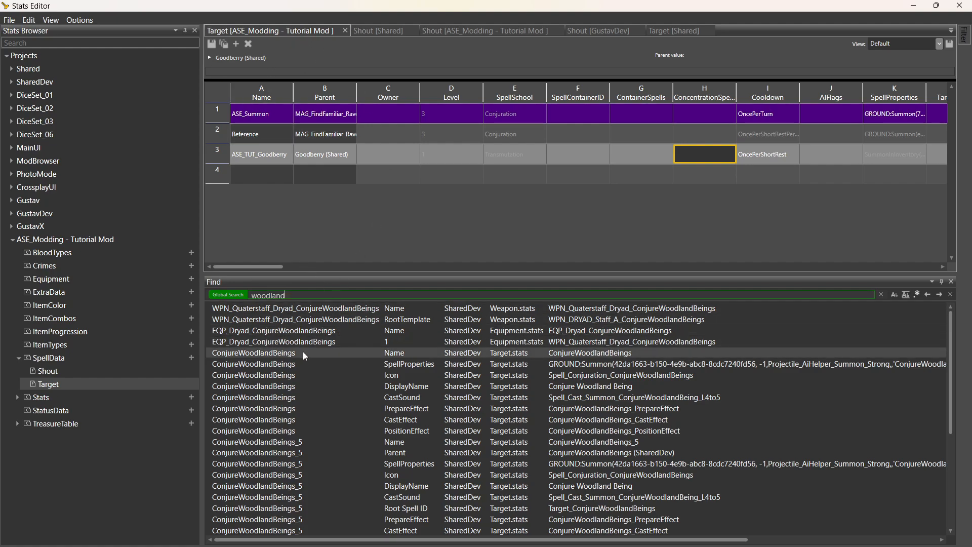
{"action": "double_click", "coordinate": [290, 353]}
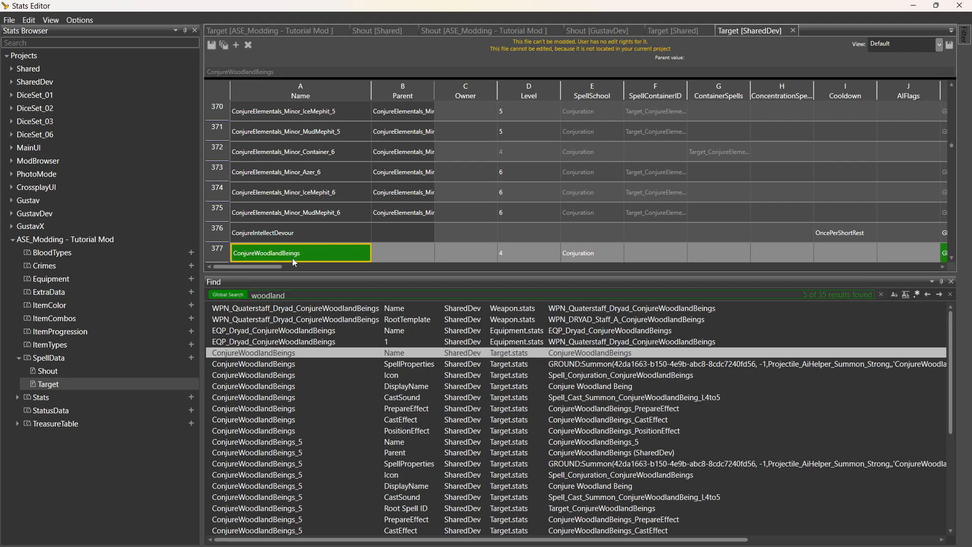
{"action": "left_click", "coordinate": [293, 31]}
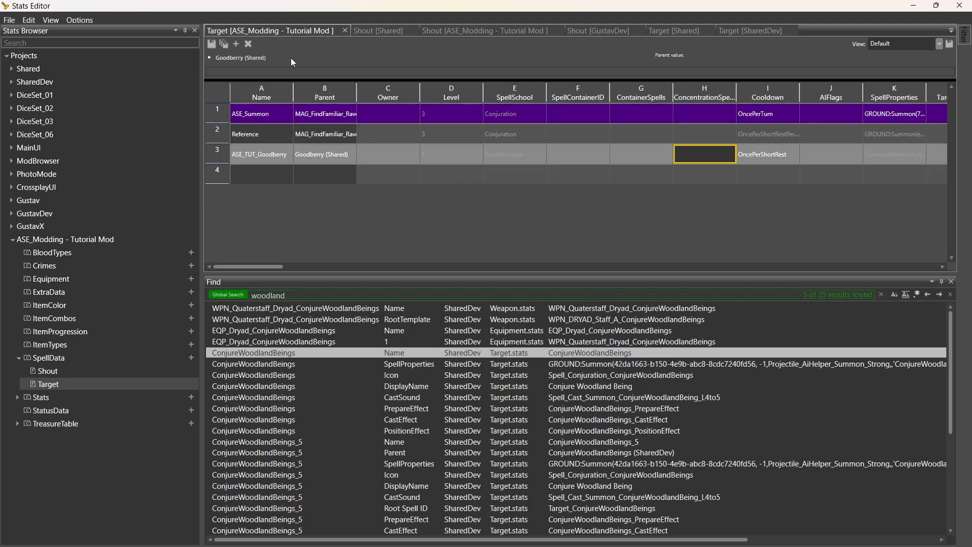
Add row 4 ASE_TUT_ConjureWoodlandBeings with ConjureWoodlandBeings as parent.
{"action": "double_click", "coordinate": [271, 175]}
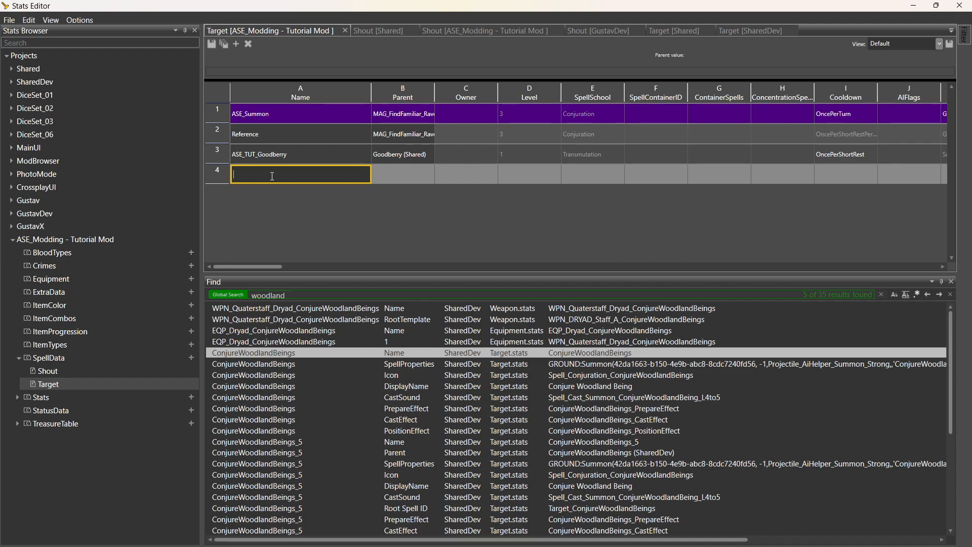
{"action": "type", "text": "ASE_TUT_"}
{"action": "type", "text": "ConjureWoodlandBeings"}
{"action": "left_click", "coordinate": [394, 177]}
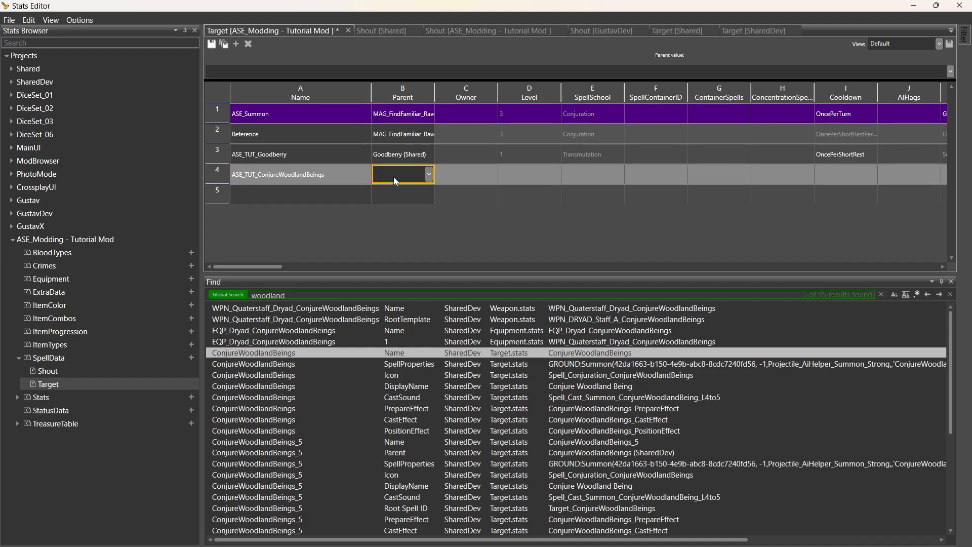
{"action": "type", "text": "ConjureWoodlandBeings"}
{"action": "left_click", "coordinate": [533, 176]}
Set row 4's Cooldown to OncePerRest.
{"action": "left_click", "coordinate": [592, 180]}
{"action": "left_click", "coordinate": [818, 180]}
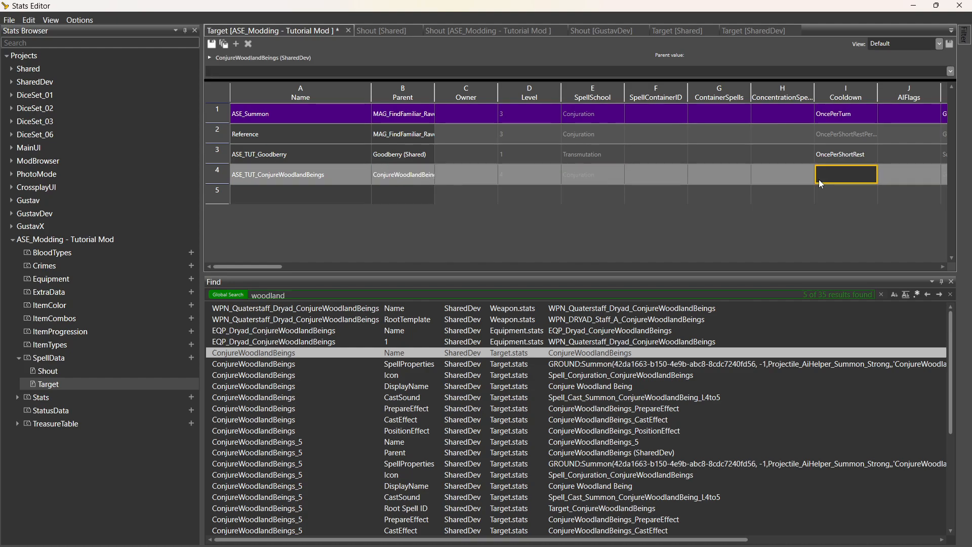
{"action": "left_click", "coordinate": [819, 179]}
{"action": "left_click", "coordinate": [871, 174]}
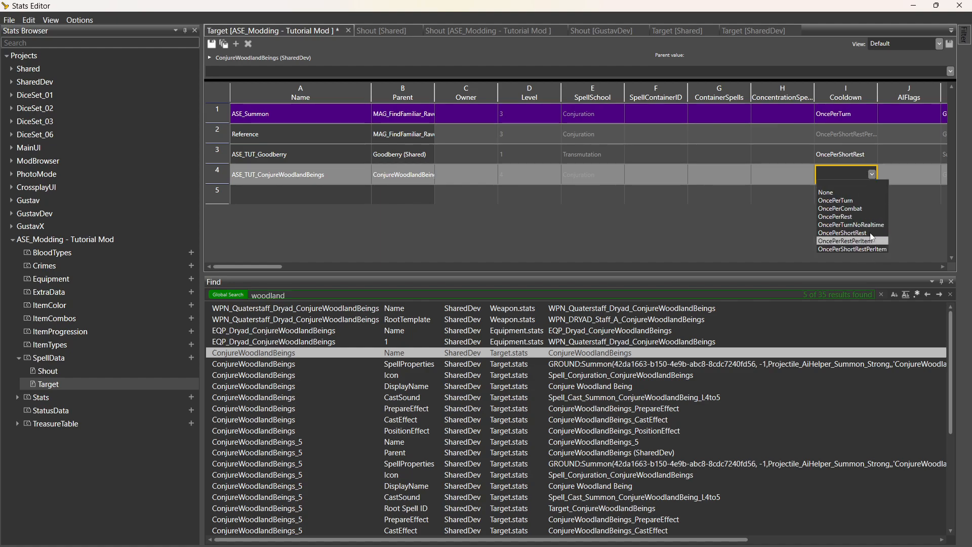
{"action": "left_click", "coordinate": [876, 216]}
{"action": "left_click", "coordinate": [912, 183]}
Remove the spell slot cost so row 4's UseCosts is just ActionPoint:1.
{"action": "key", "text": "Right"}
{"action": "key", "text": "Right"}
{"action": "key", "text": "Right"}
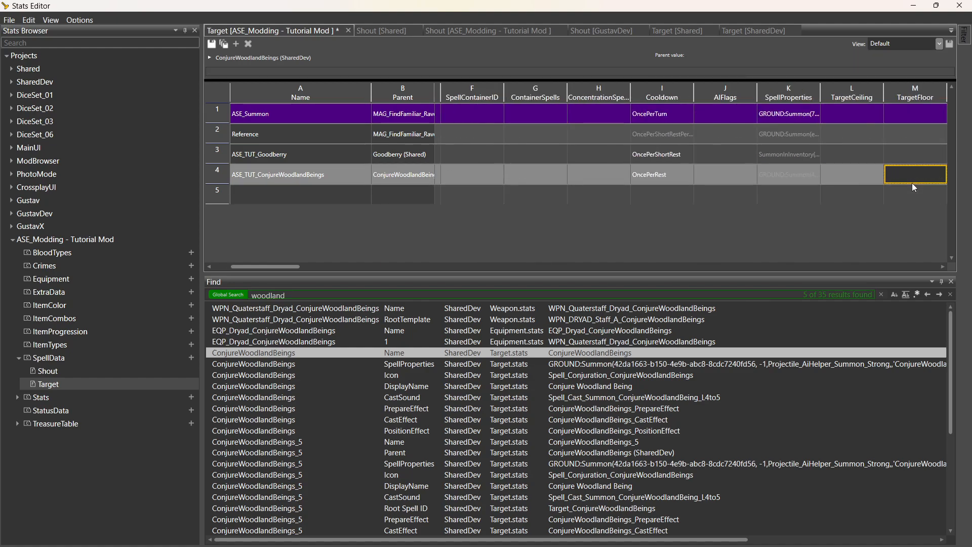
{"action": "key", "text": "Right"}
{"action": "left_click", "coordinate": [733, 176]}
{"action": "left_click", "coordinate": [840, 183]}
{"action": "key", "text": "Right"}
{"action": "key", "text": "Right"}
{"action": "key", "text": "Right"}
{"action": "key", "text": "Right"}
{"action": "key", "text": "Right"}
{"action": "key", "text": "Right"}
{"action": "key", "text": "Right"}
{"action": "key", "text": "Right"}
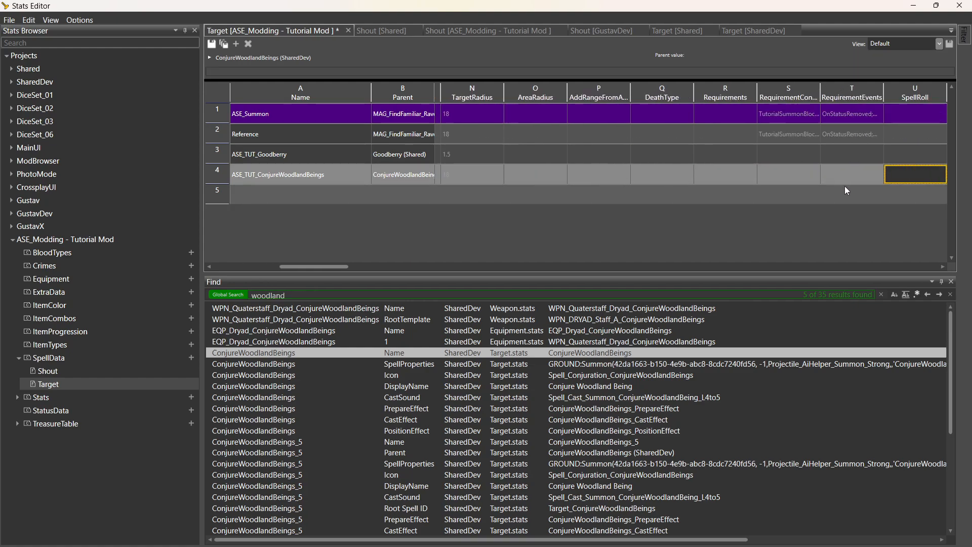
{"action": "key", "text": "Right"}
{"action": "key", "text": "Right"}
{"action": "key", "text": "Right"}
{"action": "key", "text": "Right"}
{"action": "key", "text": "Right"}
{"action": "key", "text": "Right"}
{"action": "key", "text": "Right"}
{"action": "key", "text": "Right"}
{"action": "key", "text": "Right"}
{"action": "key", "text": "Right"}
{"action": "key", "text": "Right"}
{"action": "key", "text": "Right"}
{"action": "key", "text": "Right"}
{"action": "key", "text": "Right"}
{"action": "key", "text": "Right"}
{"action": "key", "text": "Right"}
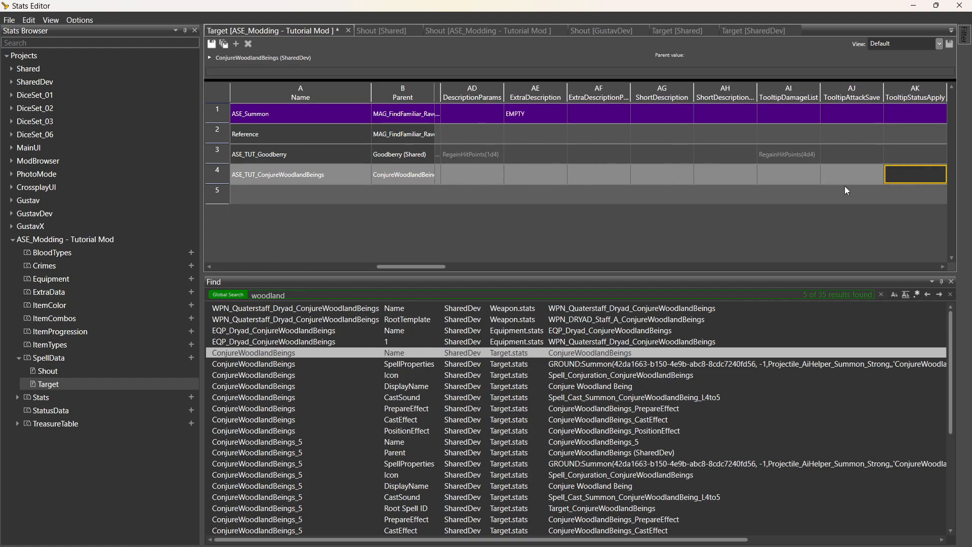
{"action": "key", "text": "Right"}
{"action": "key", "text": "Right"}
{"action": "key", "text": "Right"}
{"action": "key", "text": "Right"}
{"action": "key", "text": "Right"}
{"action": "key", "text": "Right"}
{"action": "key", "text": "Right"}
{"action": "key", "text": "Right"}
{"action": "key", "text": "Right"}
{"action": "key", "text": "Right"}
{"action": "key", "text": "Right"}
{"action": "key", "text": "Right"}
{"action": "key", "text": "Right"}
{"action": "key", "text": "Right"}
{"action": "key", "text": "Right"}
{"action": "key", "text": "Right"}
{"action": "key", "text": "Right"}
{"action": "key", "text": "Right"}
{"action": "key", "text": "Right"}
{"action": "key", "text": "Right"}
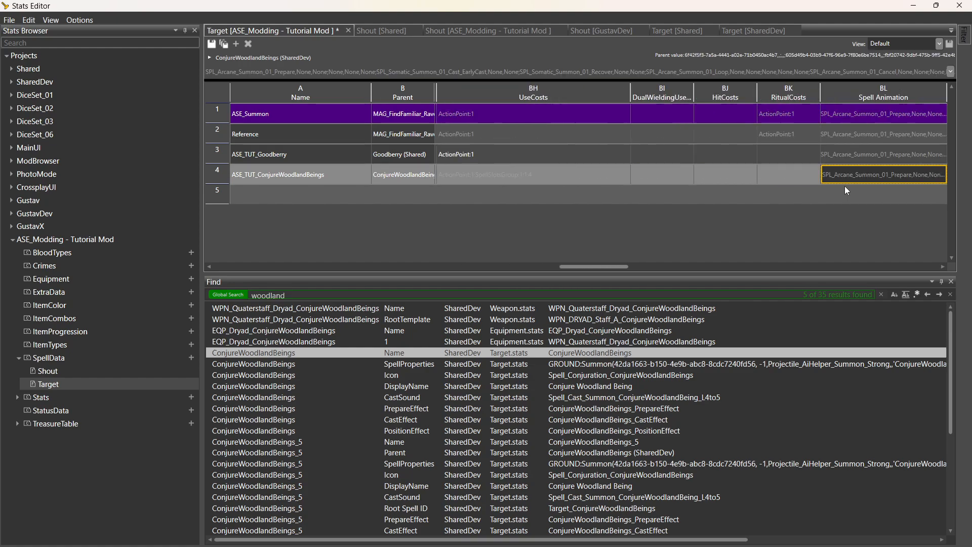
{"action": "key", "text": "Left"}
{"action": "key", "text": "Left"}
{"action": "key", "text": "Left"}
{"action": "key", "text": "Left"}
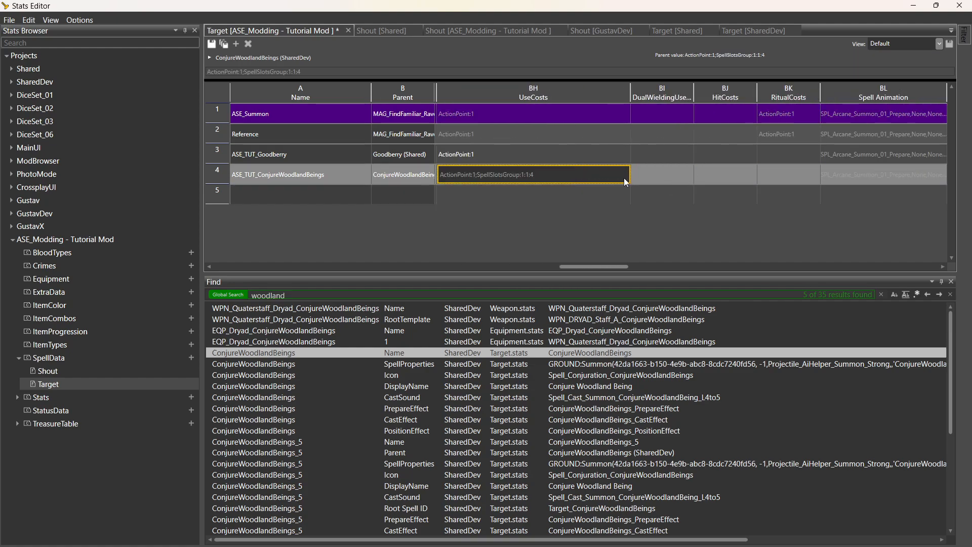
{"action": "left_click", "coordinate": [573, 175]}
{"action": "left_click", "coordinate": [571, 174]}
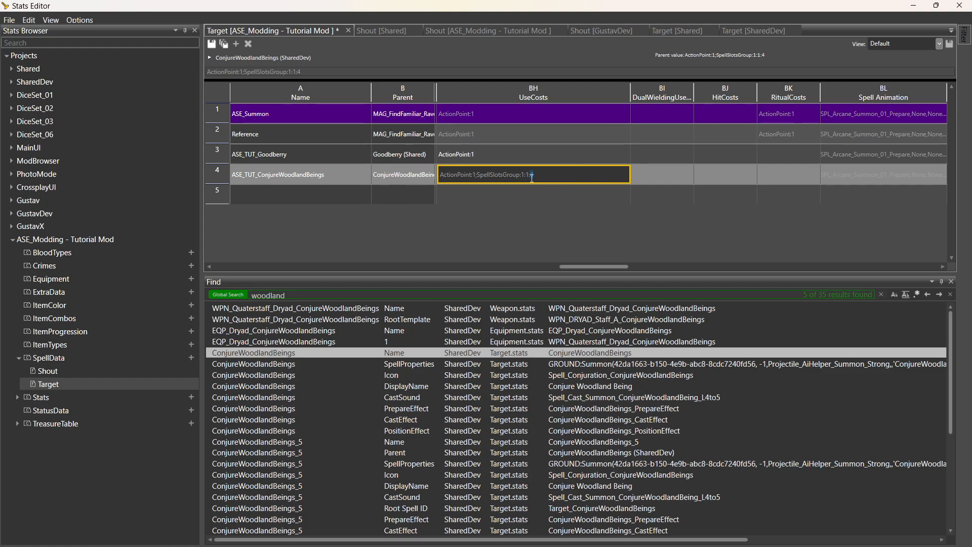
{"action": "left_click_drag", "start_coordinate": [596, 175], "coordinate": [484, 179]}
{"action": "key", "text": "BackSpace"}
{"action": "left_click", "coordinate": [524, 190]}
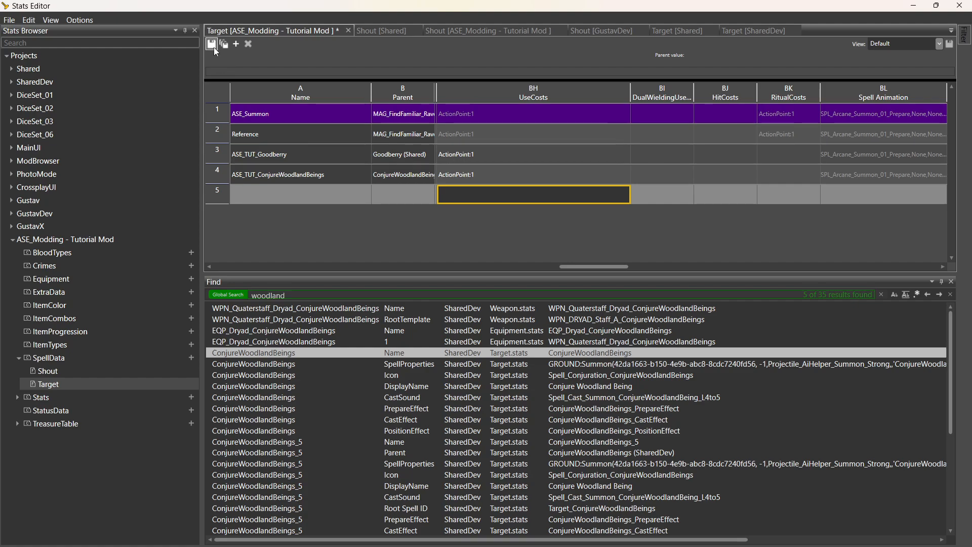
Strike through Summon Dryad on the BUG FIXES/TO DO note, then save the Target table.
{"action": "key", "text": "super"}
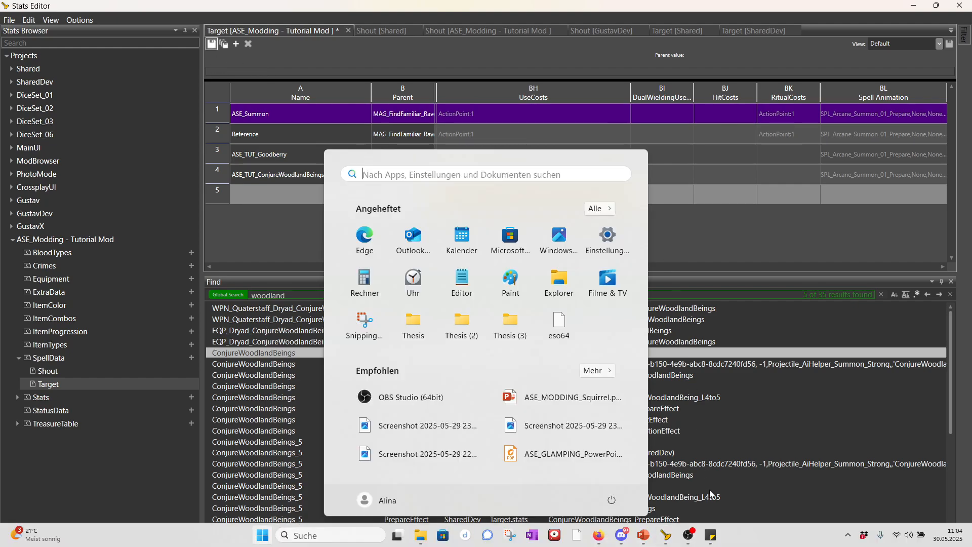
{"action": "left_click", "coordinate": [711, 535]}
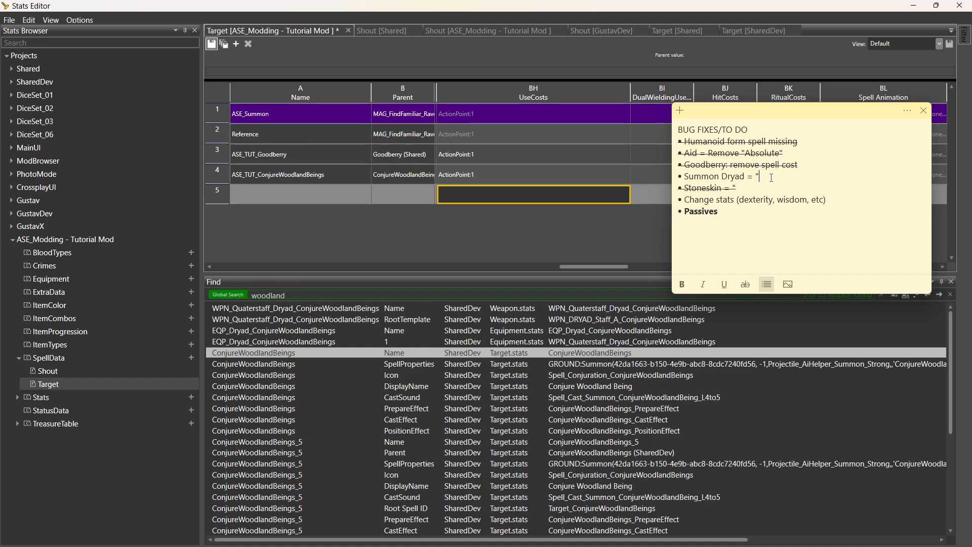
{"action": "left_click_drag", "start_coordinate": [771, 177], "coordinate": [683, 177]}
{"action": "left_click", "coordinate": [745, 284]}
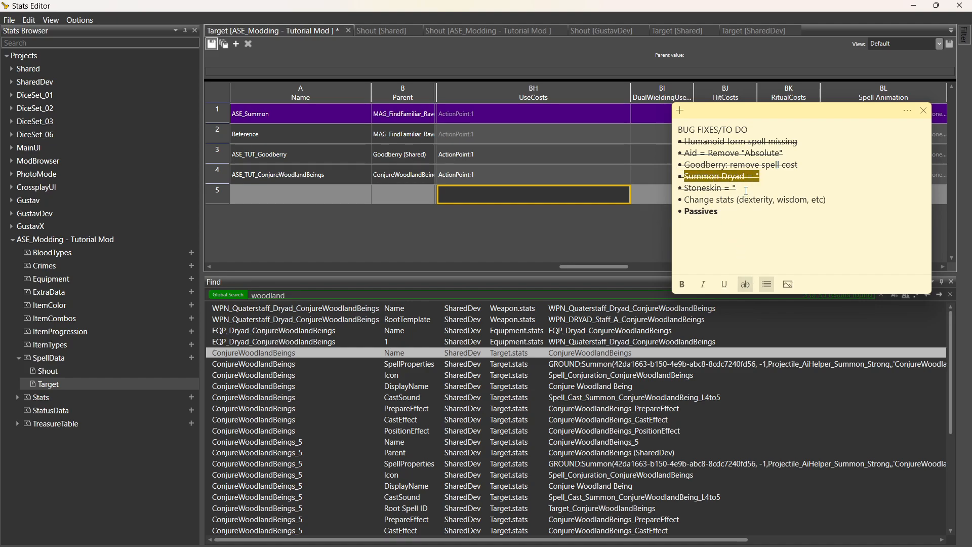
{"action": "left_click_drag", "start_coordinate": [828, 199], "coordinate": [677, 202]}
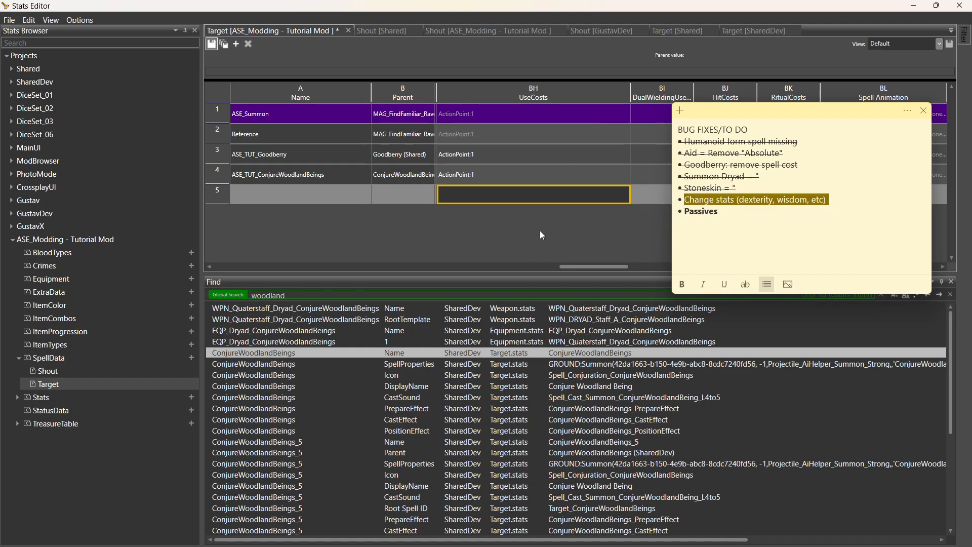
{"action": "left_click", "coordinate": [495, 241]}
{"action": "key", "text": "ctrl+s"}
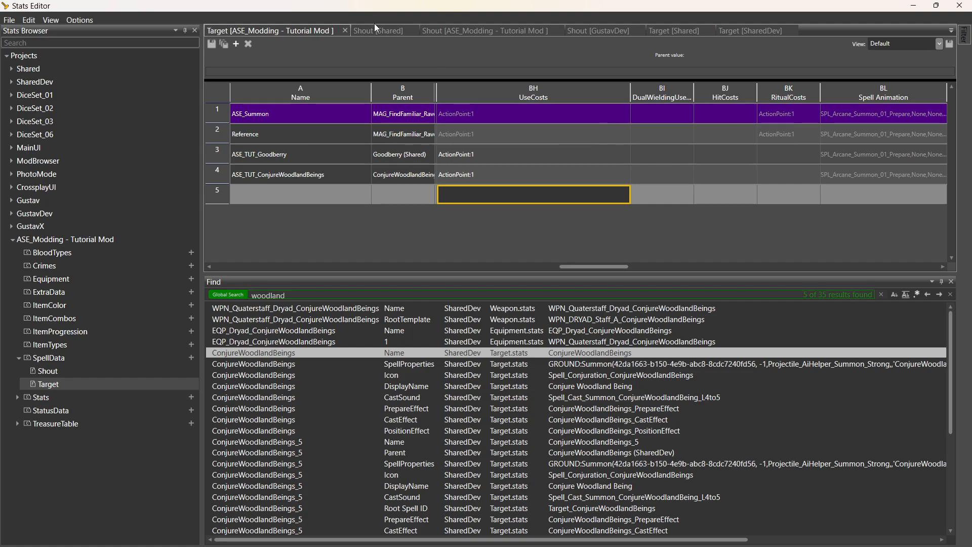
Close the Shout [Shared], mod Shout, mod Target, Target [SharedDev], Target [Shared] and Shout [GustavDev] tables.
{"action": "left_click", "coordinate": [385, 31]}
{"action": "left_click", "coordinate": [413, 30]}
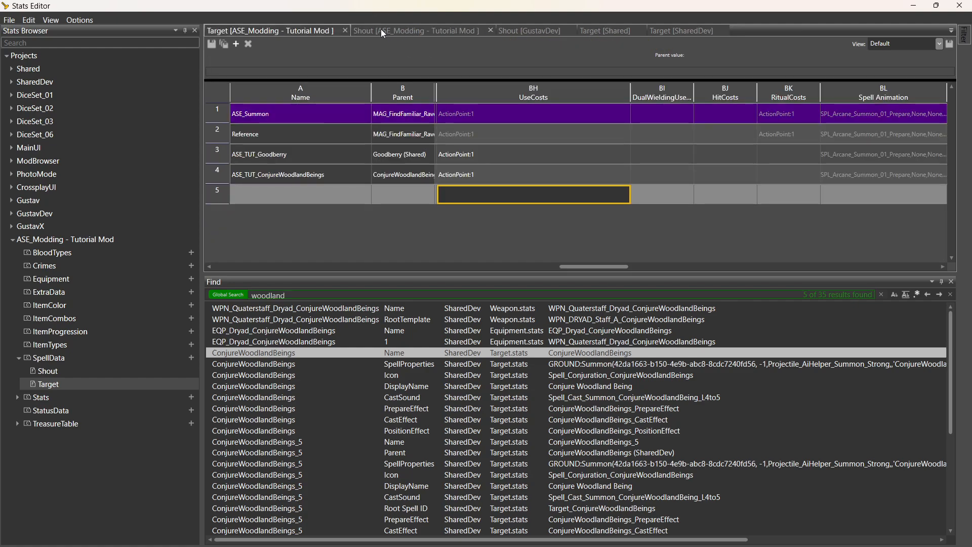
{"action": "left_click", "coordinate": [490, 30]}
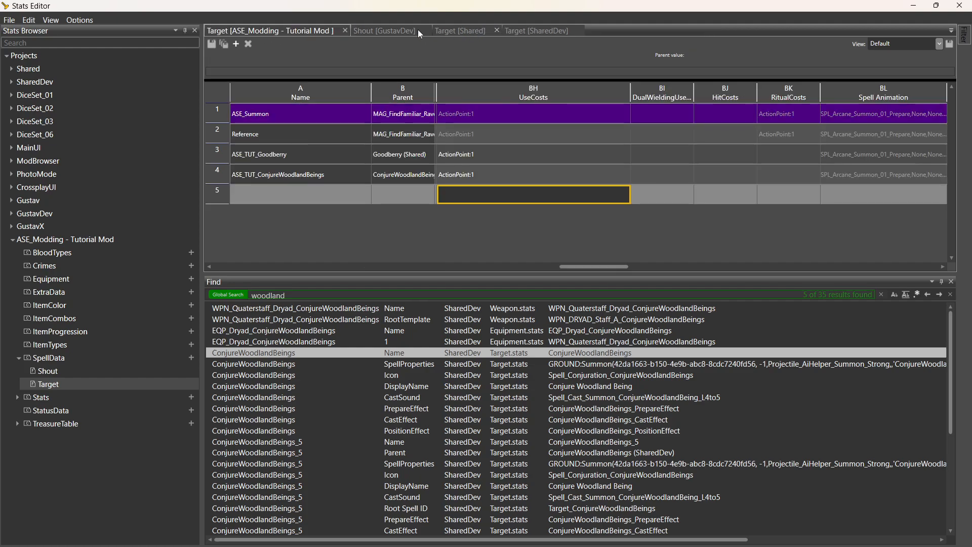
{"action": "left_click", "coordinate": [345, 31]}
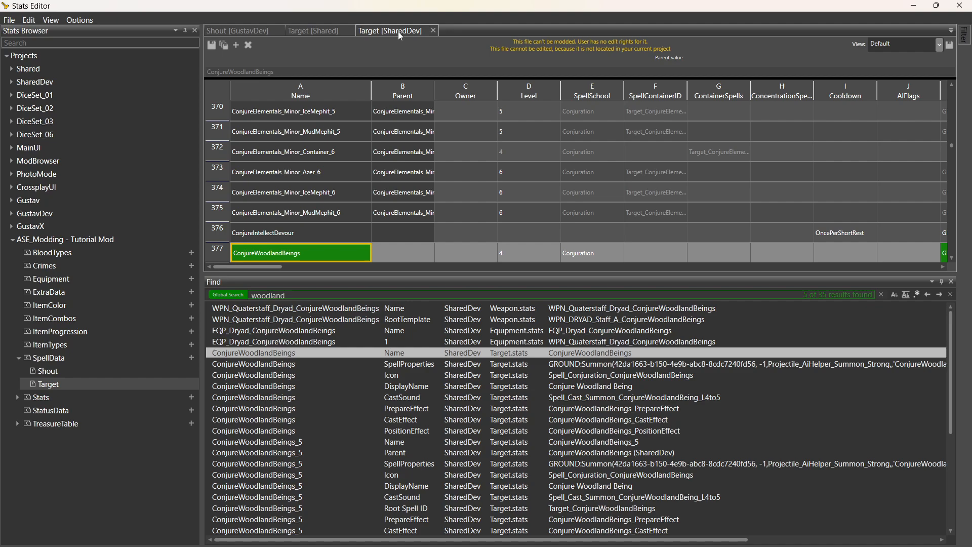
{"action": "left_click", "coordinate": [433, 31]}
{"action": "left_click", "coordinate": [351, 31]}
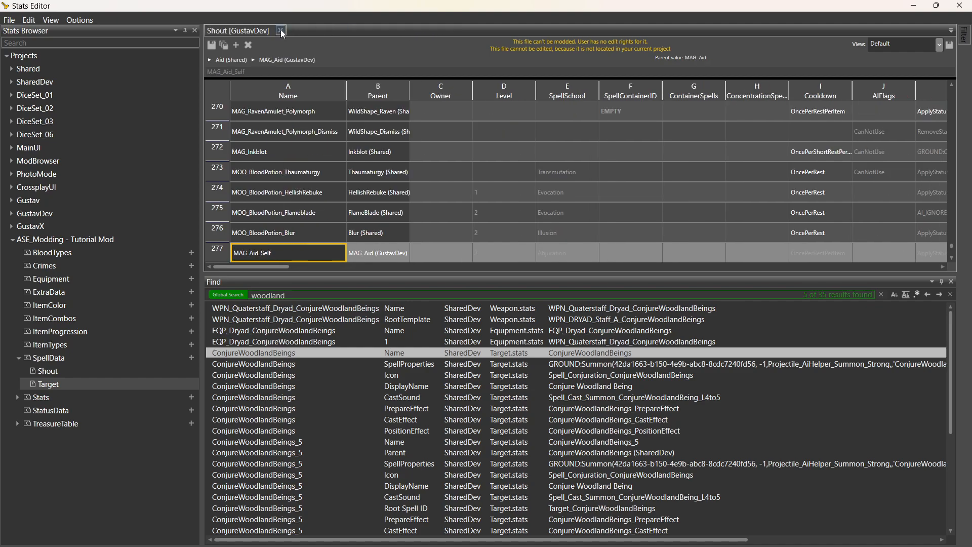
{"action": "left_click", "coordinate": [281, 30]}
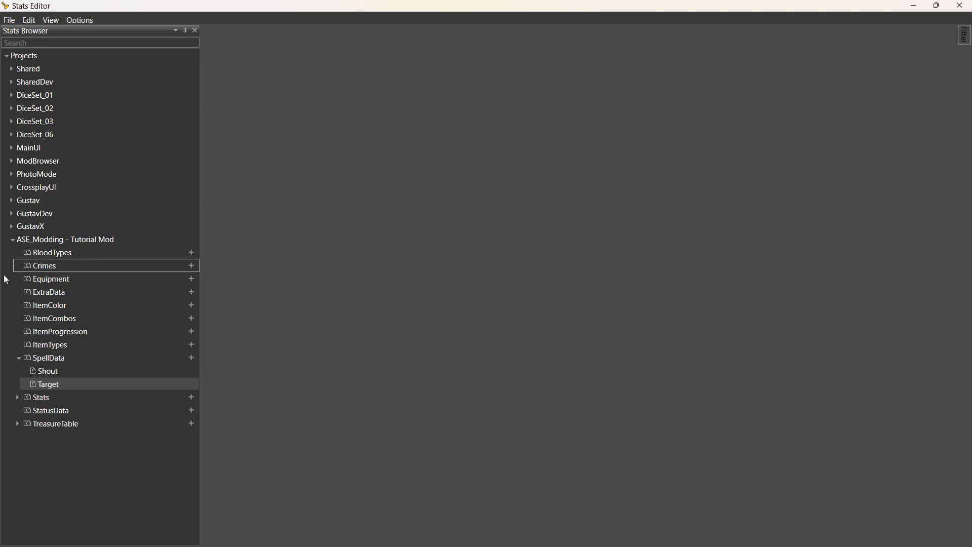
Open the mod's Character table and review ASE_Squirrel's inherited Parent, Level and ability values.
{"action": "left_click", "coordinate": [17, 398]}
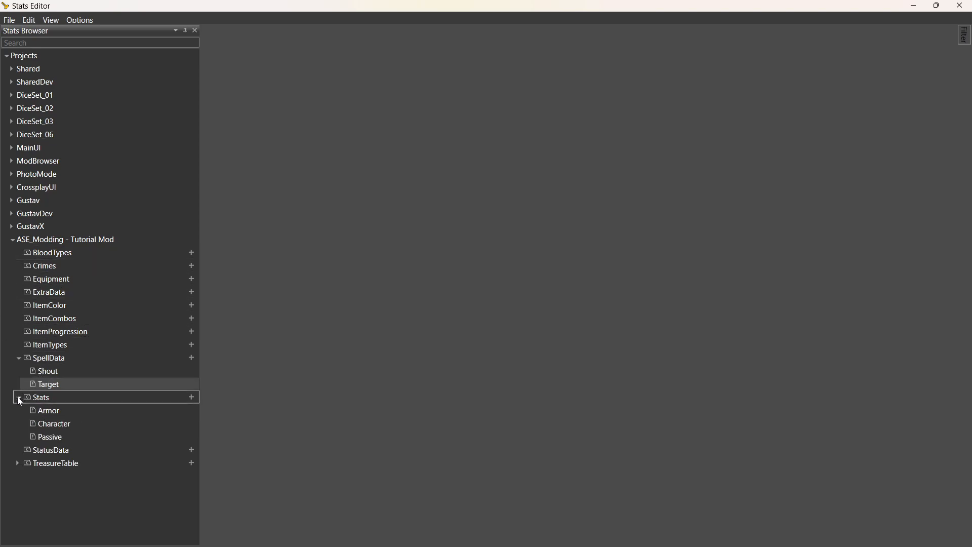
{"action": "double_click", "coordinate": [55, 426]}
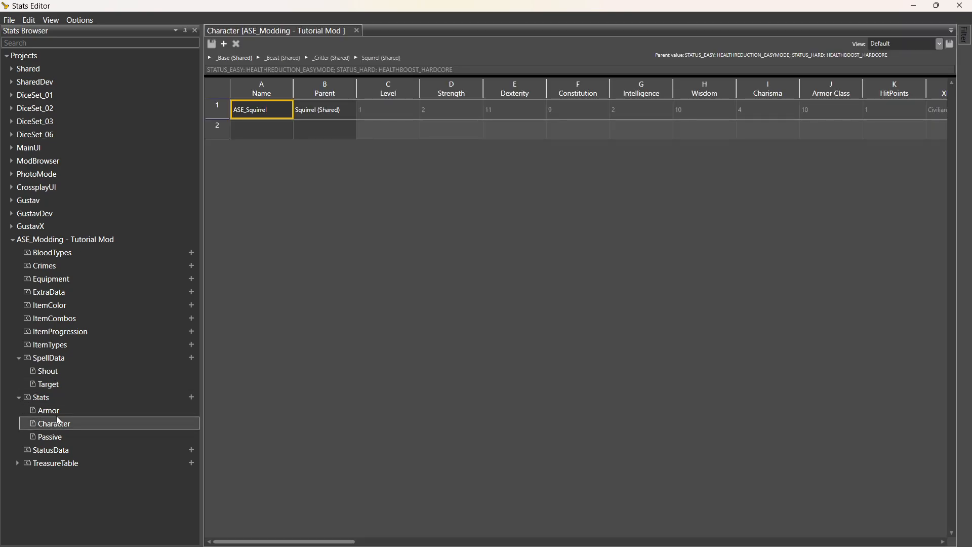
{"action": "left_click", "coordinate": [326, 109]}
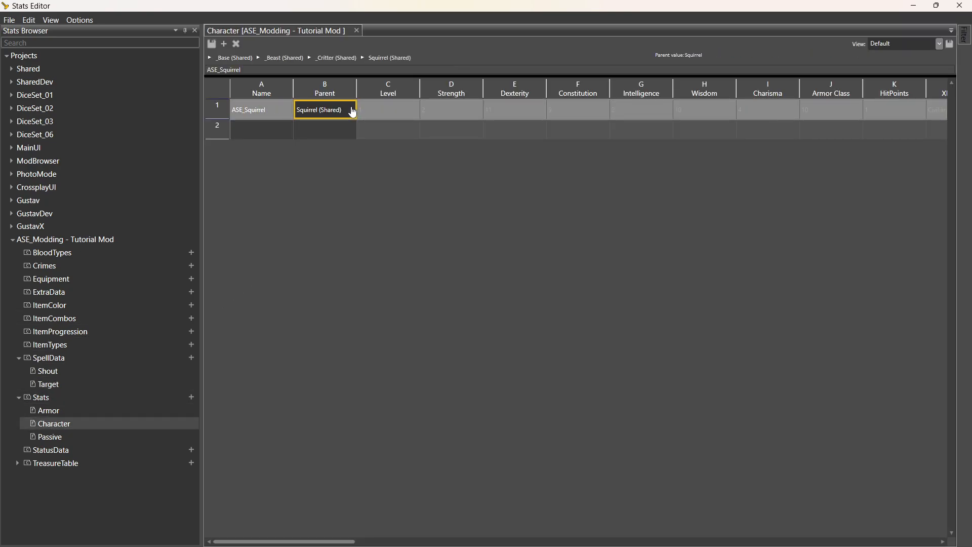
{"action": "left_click", "coordinate": [394, 110]}
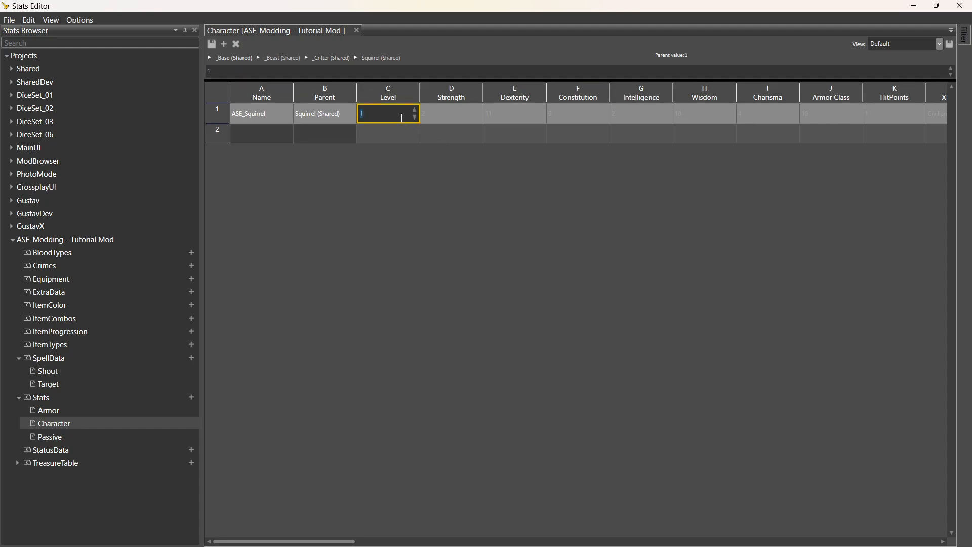
{"action": "left_click", "coordinate": [432, 120]}
{"action": "left_click", "coordinate": [443, 117]}
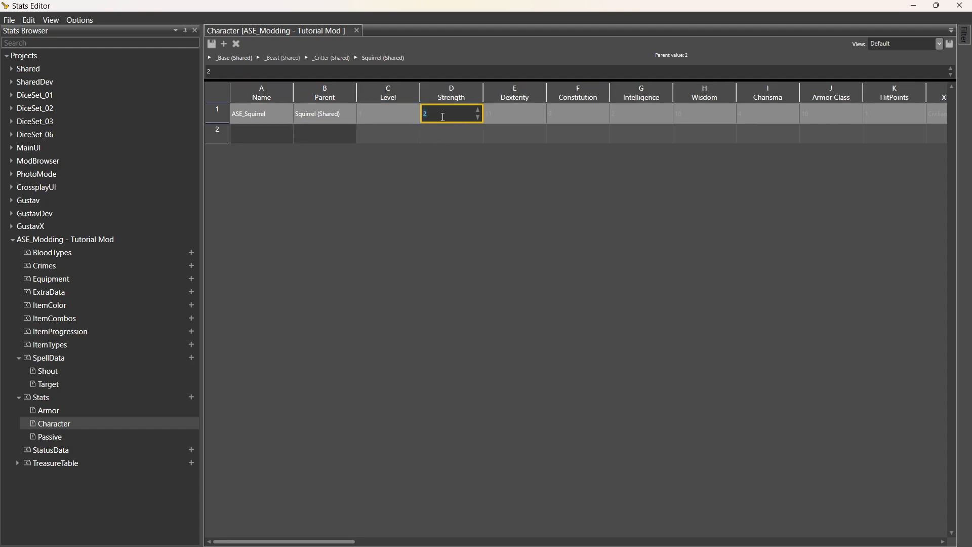
{"action": "left_click", "coordinate": [525, 118]}
{"action": "left_click", "coordinate": [572, 118]}
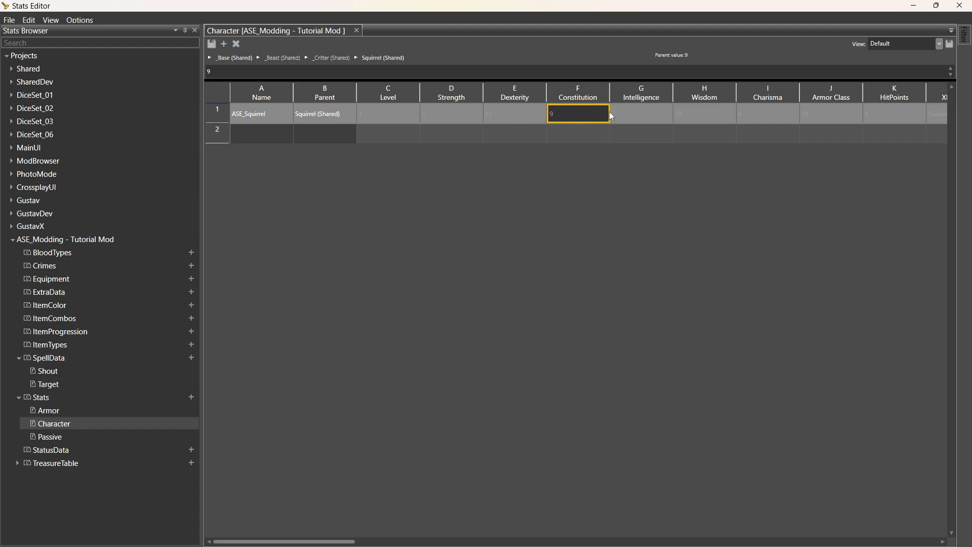
{"action": "left_click", "coordinate": [472, 121]}
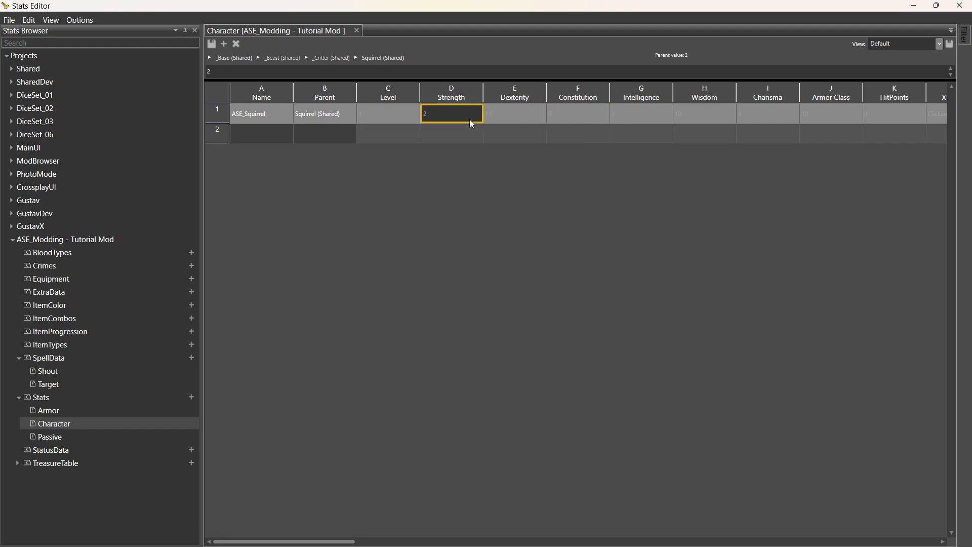
Set ASE_Squirrel's Dexterity to 17 and Wisdom to 15.
{"action": "left_click", "coordinate": [509, 116]}
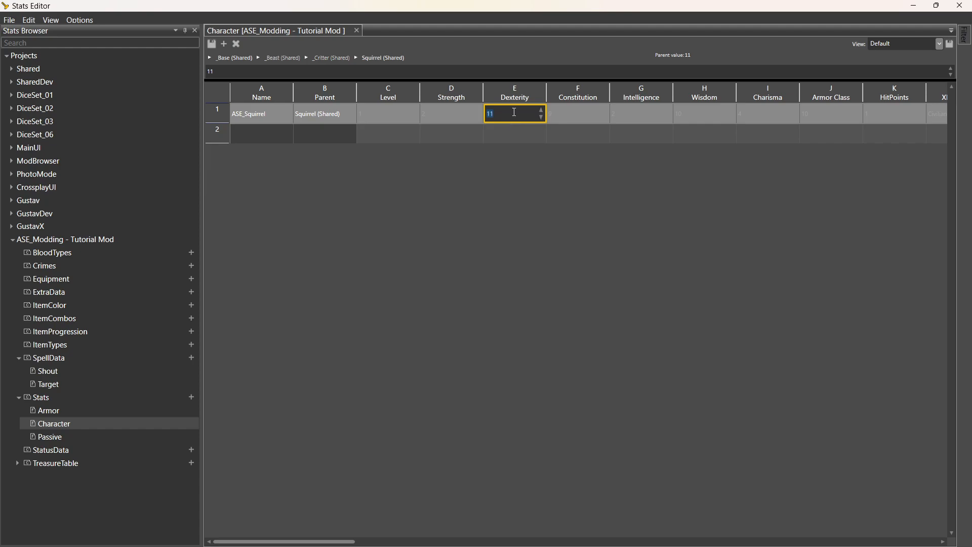
{"action": "type", "text": "17"}
{"action": "left_click", "coordinate": [591, 114]}
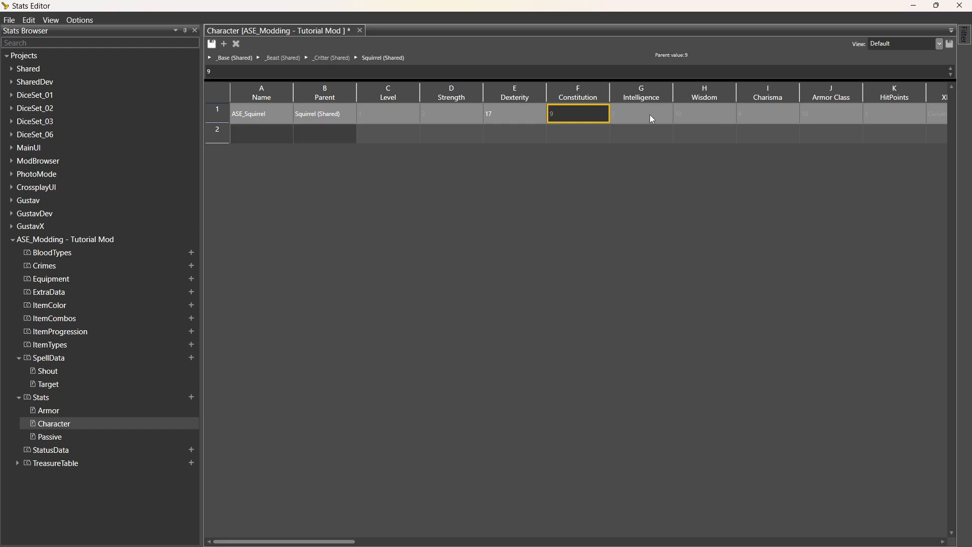
{"action": "left_click", "coordinate": [692, 117]}
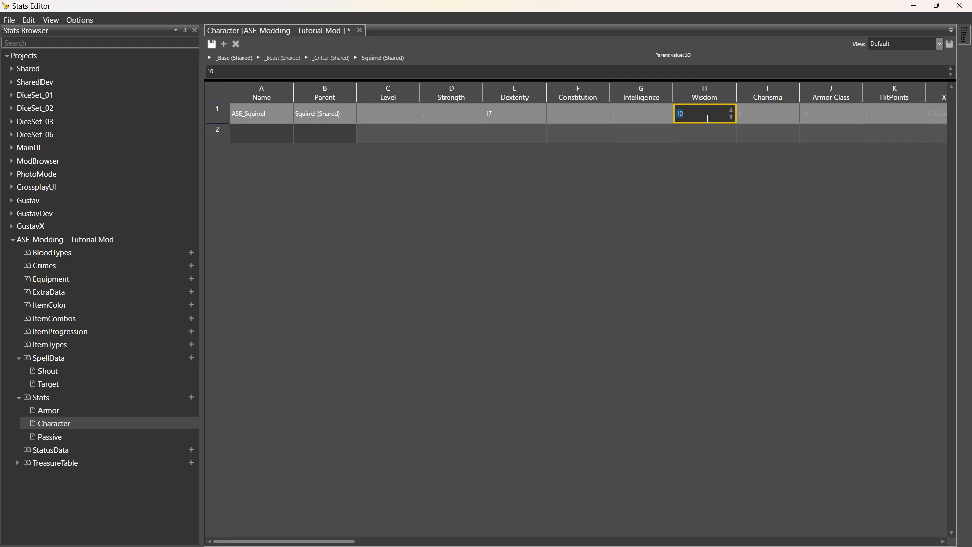
{"action": "type", "text": "15"}
{"action": "left_click", "coordinate": [787, 121]}
Set ASE_Squirrel's HitPoints to 12 and XPReward to Civilian.
{"action": "key", "text": "Tab"}
{"action": "key", "text": "Tab"}
{"action": "key", "text": "Tab"}
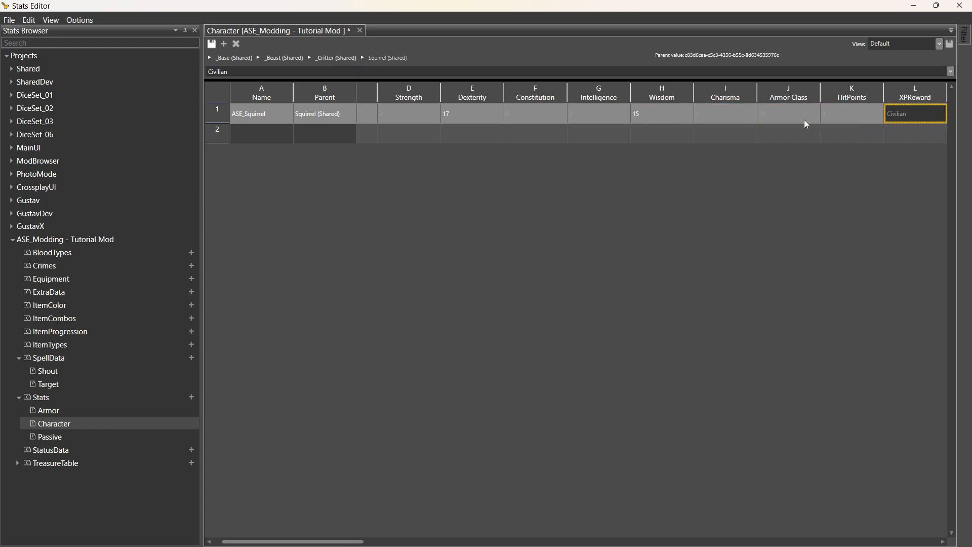
{"action": "key", "text": "Tab"}
{"action": "key", "text": "Tab"}
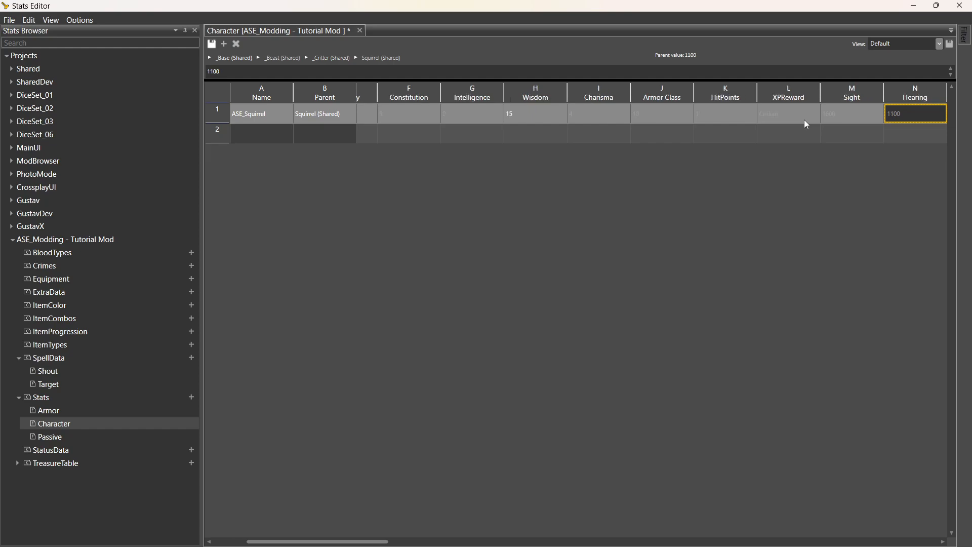
{"action": "left_click", "coordinate": [746, 115]}
{"action": "left_click", "coordinate": [741, 114]}
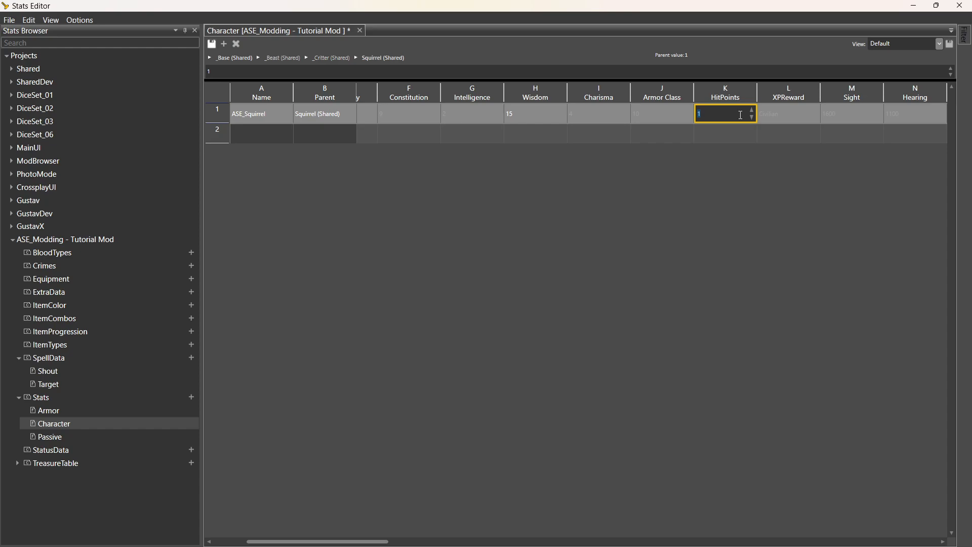
{"action": "type", "text": "12"}
{"action": "left_click", "coordinate": [781, 115]}
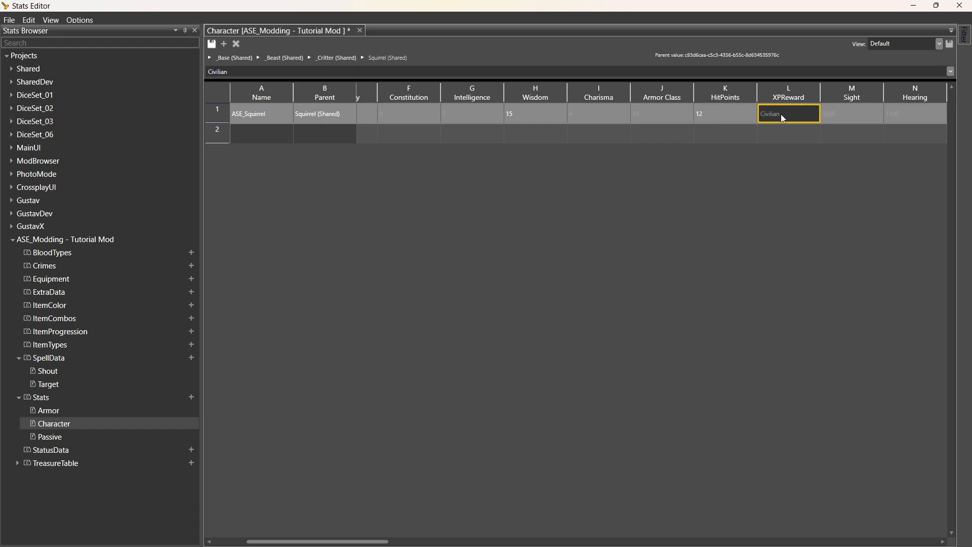
{"action": "left_click", "coordinate": [799, 116]}
{"action": "left_click", "coordinate": [814, 114]}
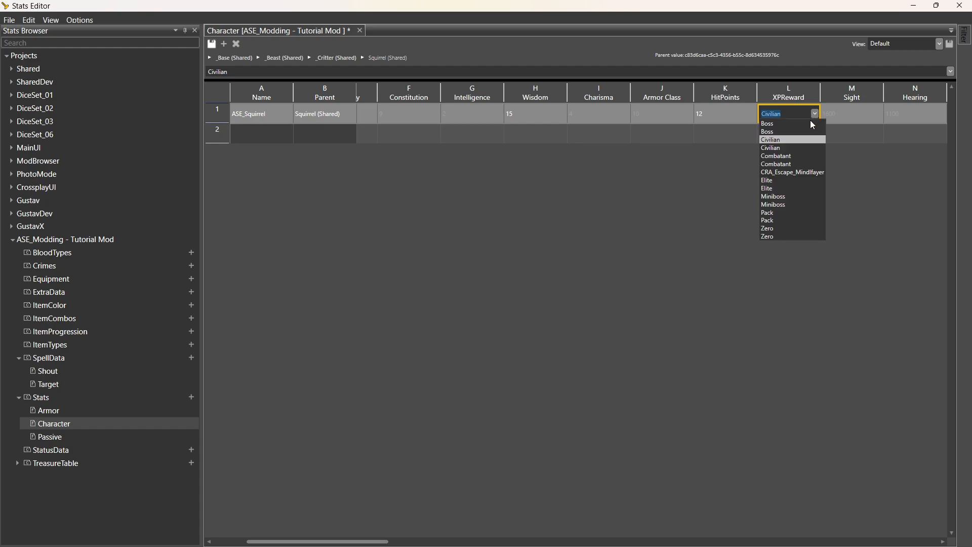
{"action": "left_click", "coordinate": [803, 141]}
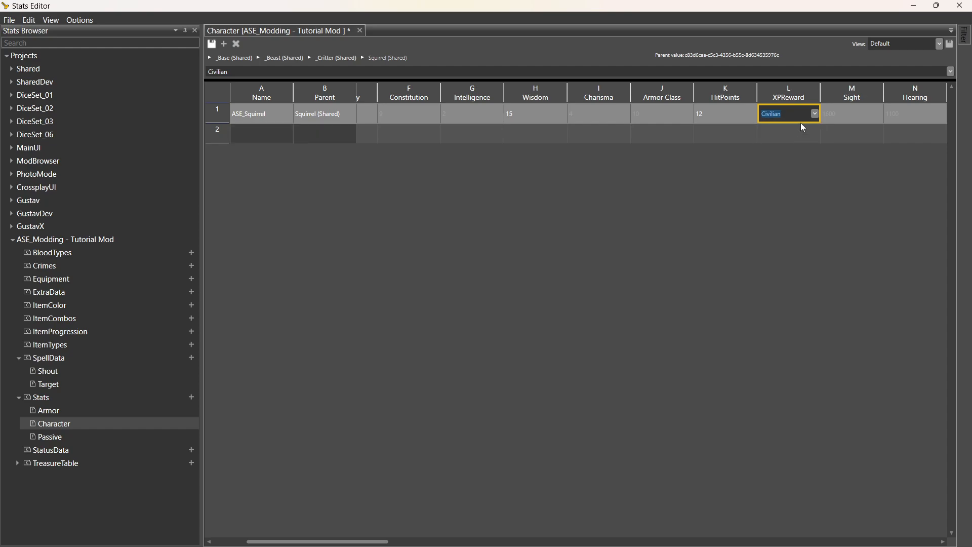
{"action": "left_click", "coordinate": [797, 134]}
Step along the ASE_Squirrel row past Sight, StepsType, Weight and FOV to DefaultBoosts.
{"action": "left_click", "coordinate": [848, 117]}
{"action": "key", "text": "Right"}
{"action": "key", "text": "Right"}
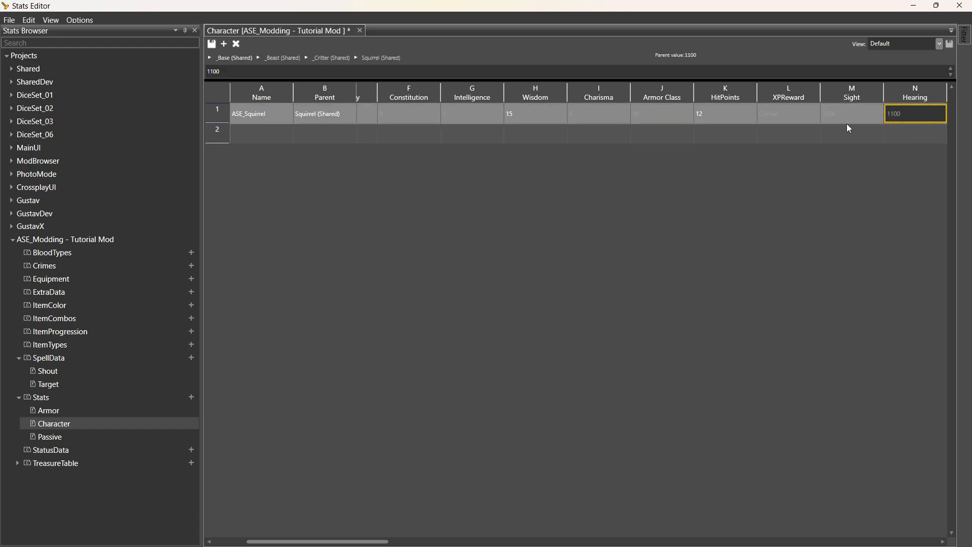
{"action": "key", "text": "Right"}
{"action": "key", "text": "Right"}
{"action": "key", "text": "Right"}
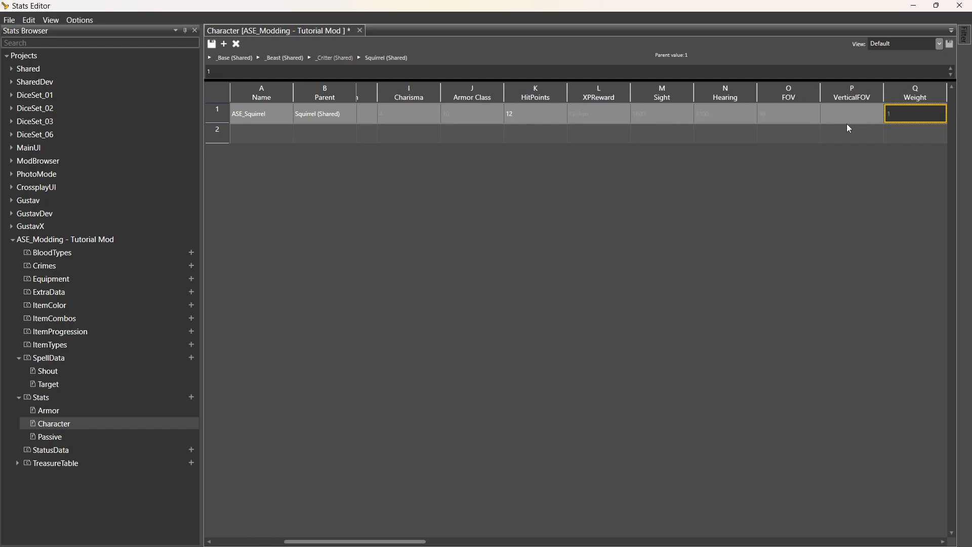
{"action": "key", "text": "Right"}
{"action": "key", "text": "Right"}
{"action": "key", "text": "Right"}
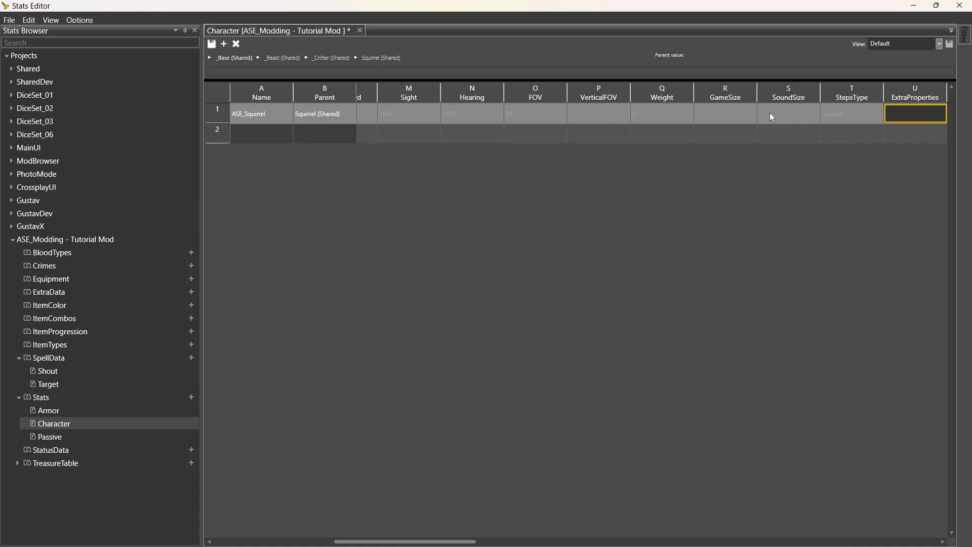
{"action": "left_click", "coordinate": [848, 118]}
{"action": "key", "text": "Right"}
{"action": "key", "text": "Right"}
{"action": "key", "text": "Right"}
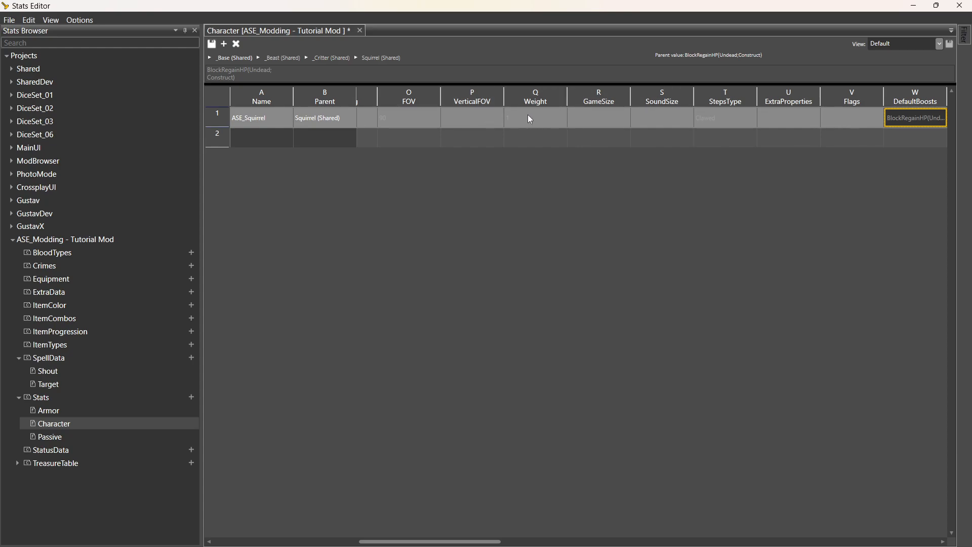
{"action": "left_click", "coordinate": [528, 114]}
{"action": "left_click", "coordinate": [527, 115]}
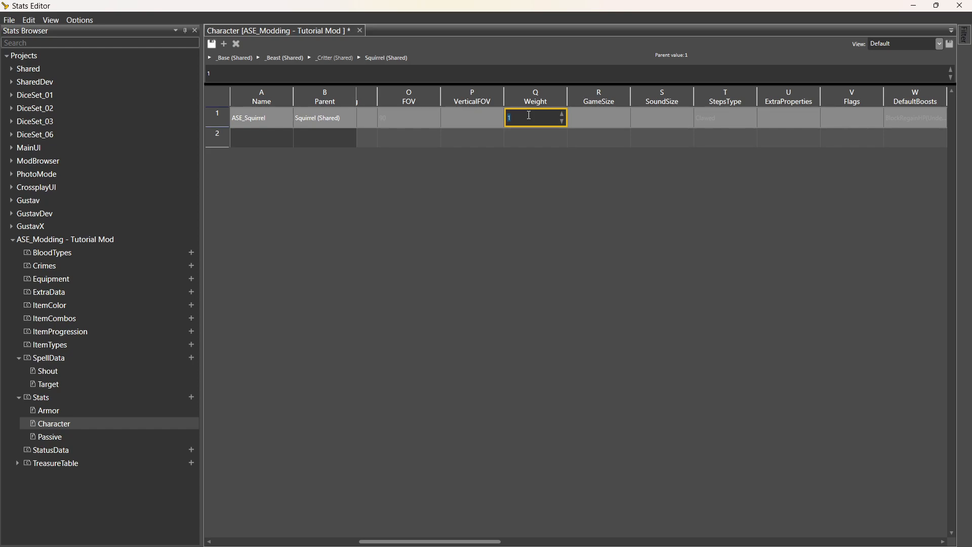
{"action": "double_click", "coordinate": [394, 120]}
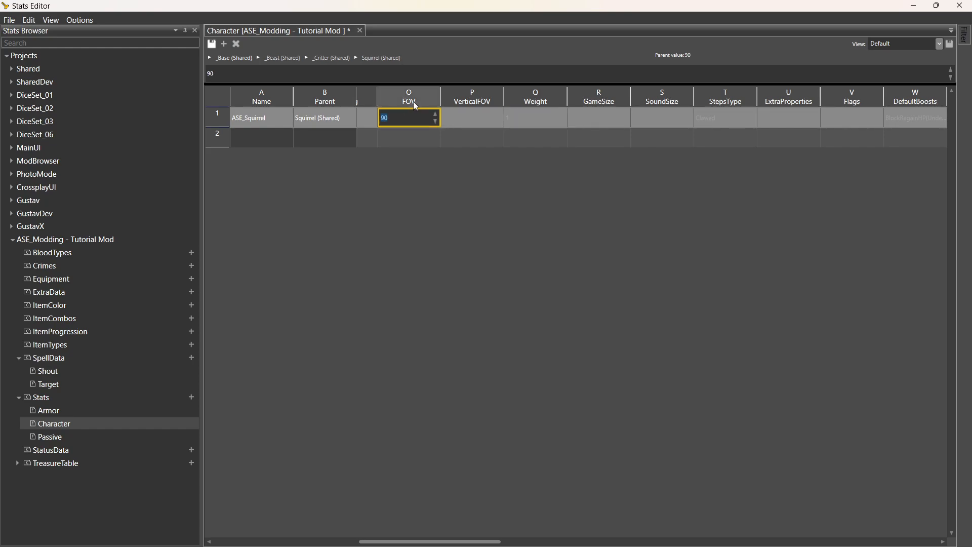
{"action": "left_click", "coordinate": [853, 118]}
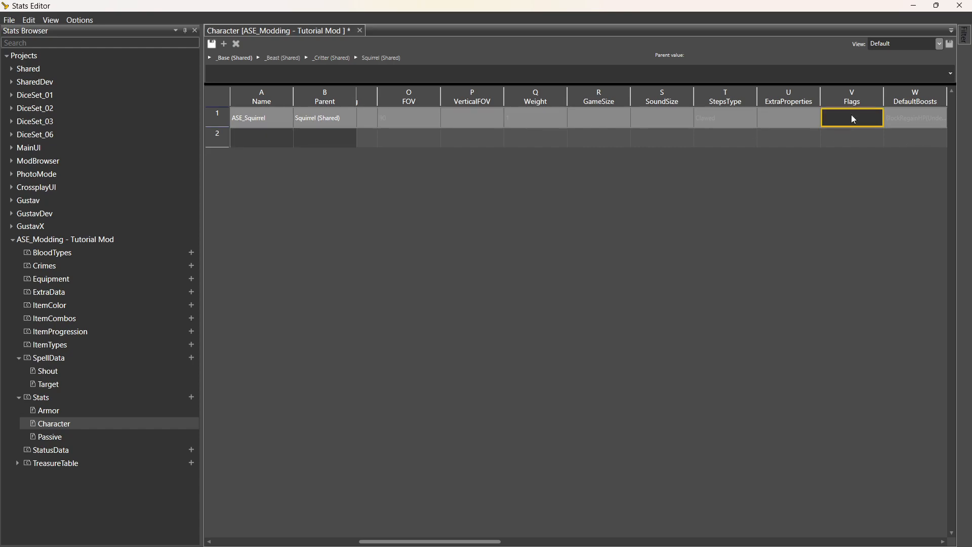
{"action": "left_click", "coordinate": [892, 122]}
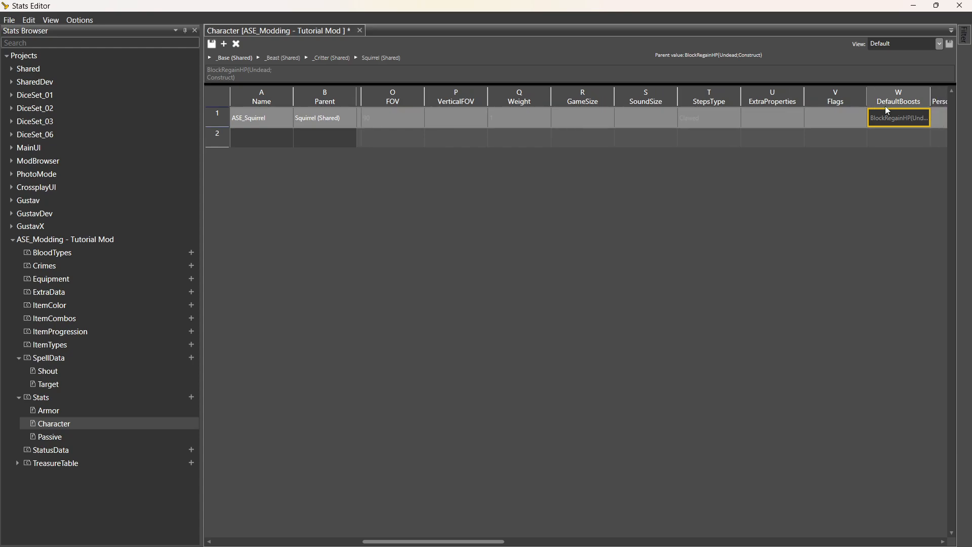
Widen column W and overwrite the DefaultBoosts text with 'EMPTY;'.
{"action": "scroll", "coordinate": [884, 105], "scroll_direction": "right", "scroll_amount": 4}
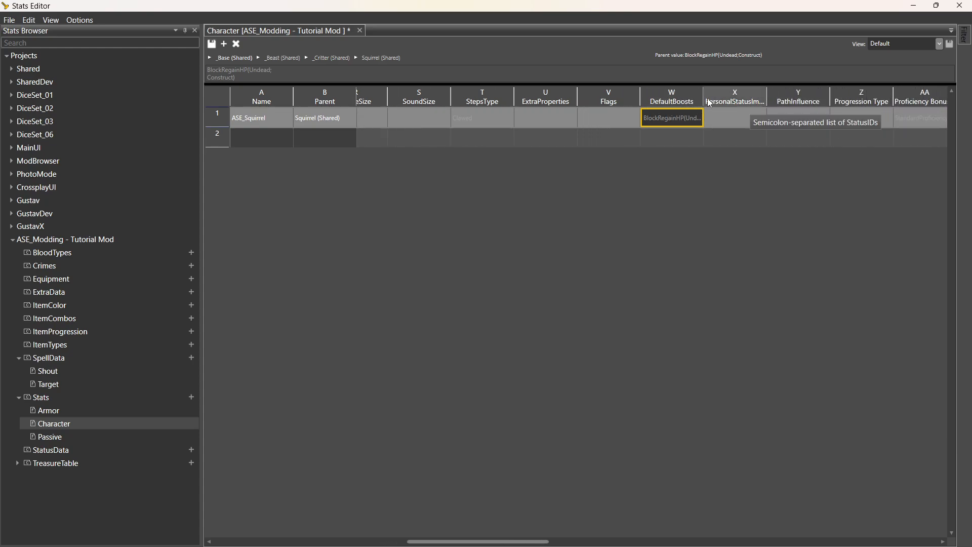
{"action": "left_click_drag", "start_coordinate": [712, 100], "coordinate": [738, 101]}
{"action": "left_click_drag", "start_coordinate": [776, 102], "coordinate": [769, 102]}
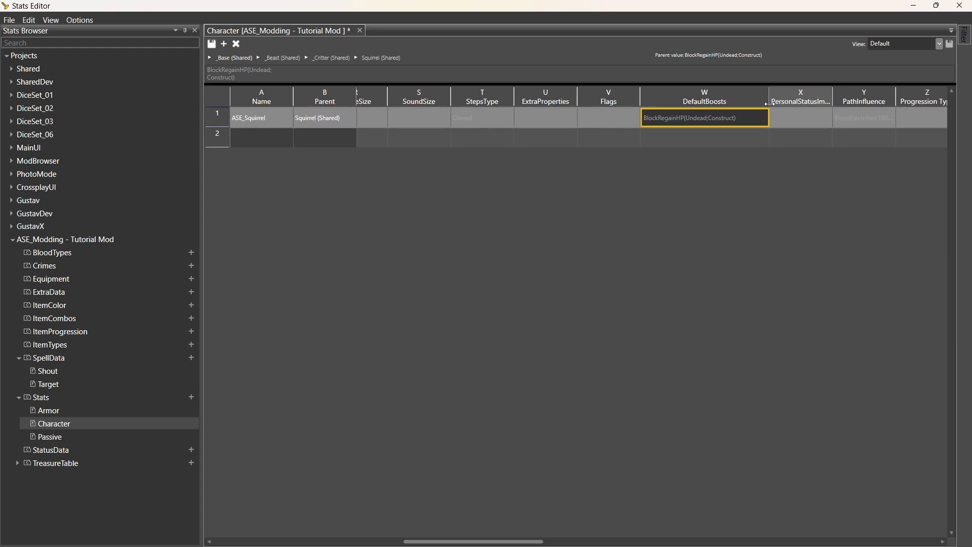
{"action": "double_click", "coordinate": [657, 120]}
{"action": "left_click", "coordinate": [690, 122]}
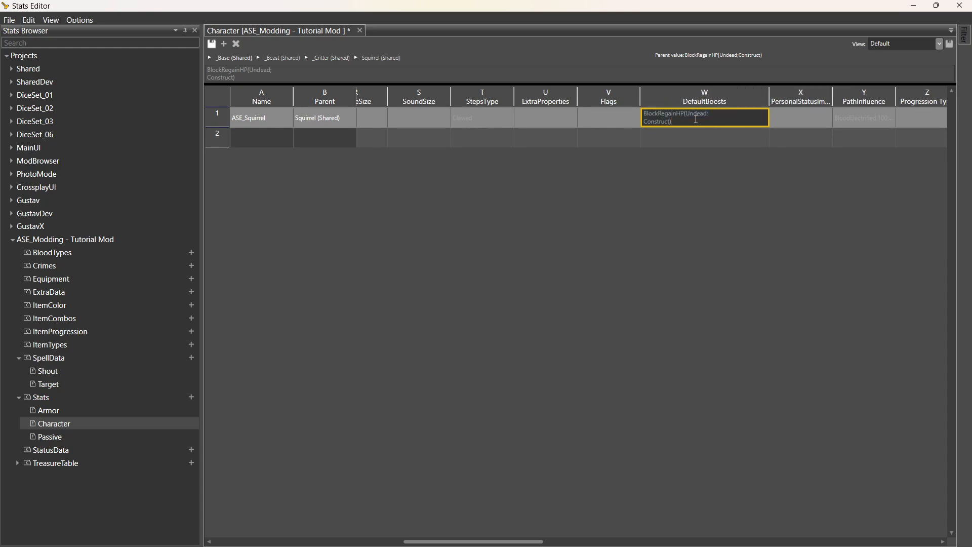
{"action": "left_click_drag", "start_coordinate": [730, 121], "coordinate": [628, 112]}
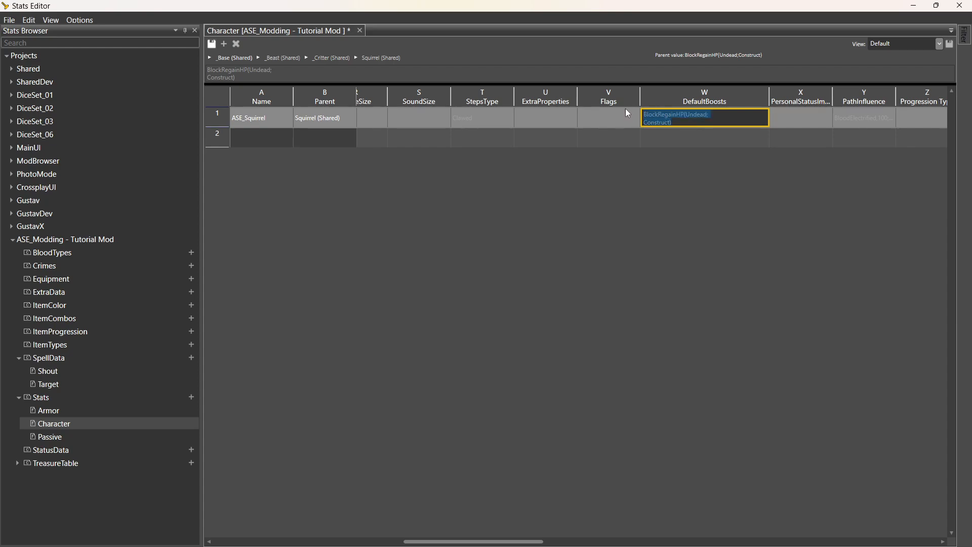
{"action": "type", "text": "E"}
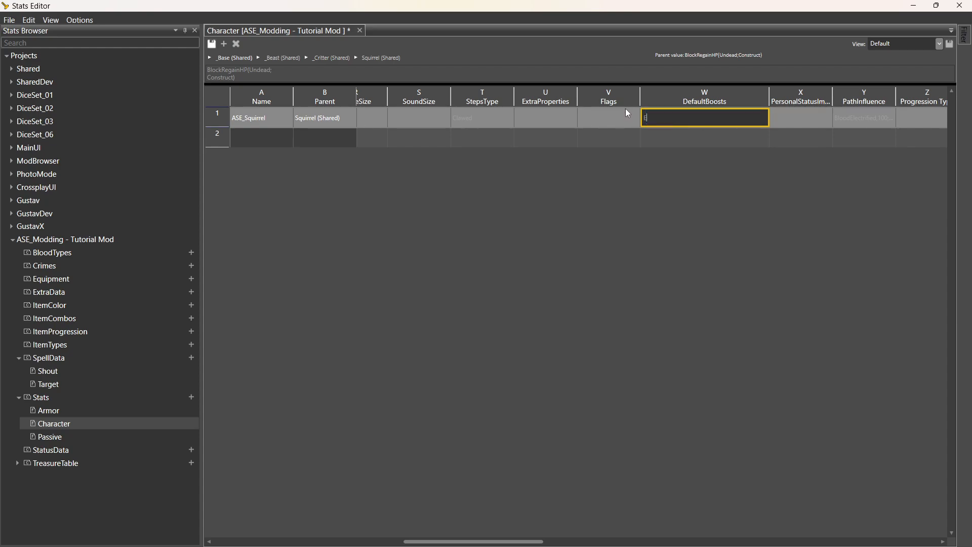
{"action": "type", "text": "MPTY"}
{"action": "left_click", "coordinate": [705, 135]}
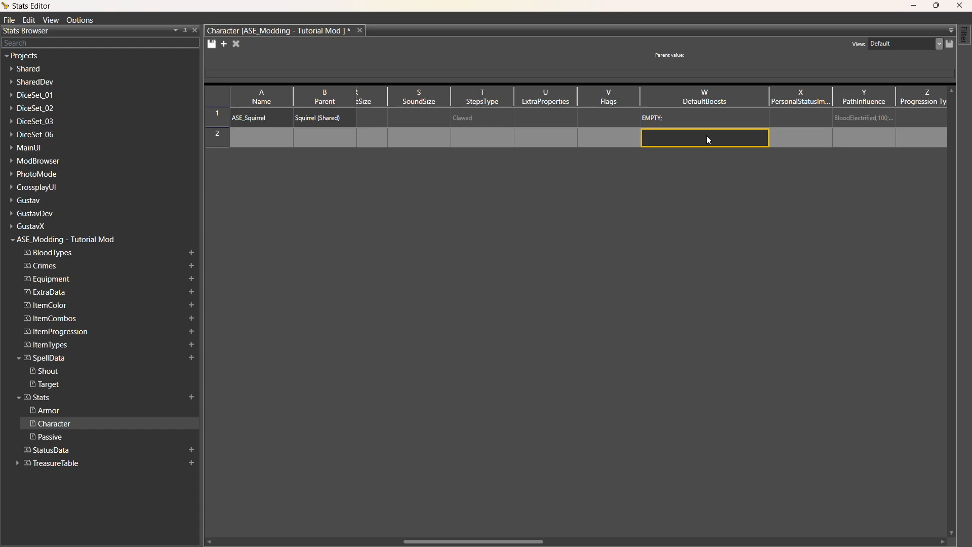
{"action": "left_click", "coordinate": [709, 115]}
Move along the row to the Spellcasting Ability column and widen it.
{"action": "key", "text": "Right"}
{"action": "key", "text": "Right"}
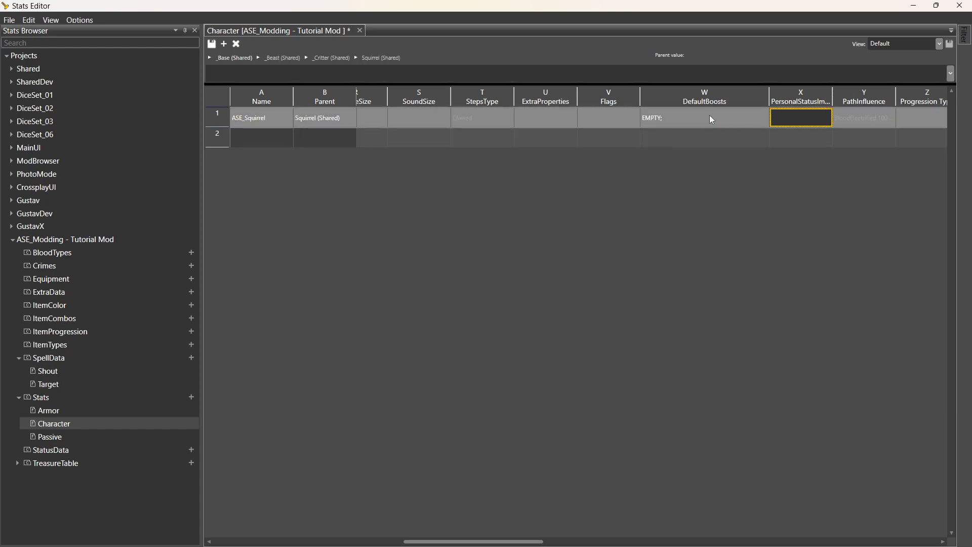
{"action": "key", "text": "Left"}
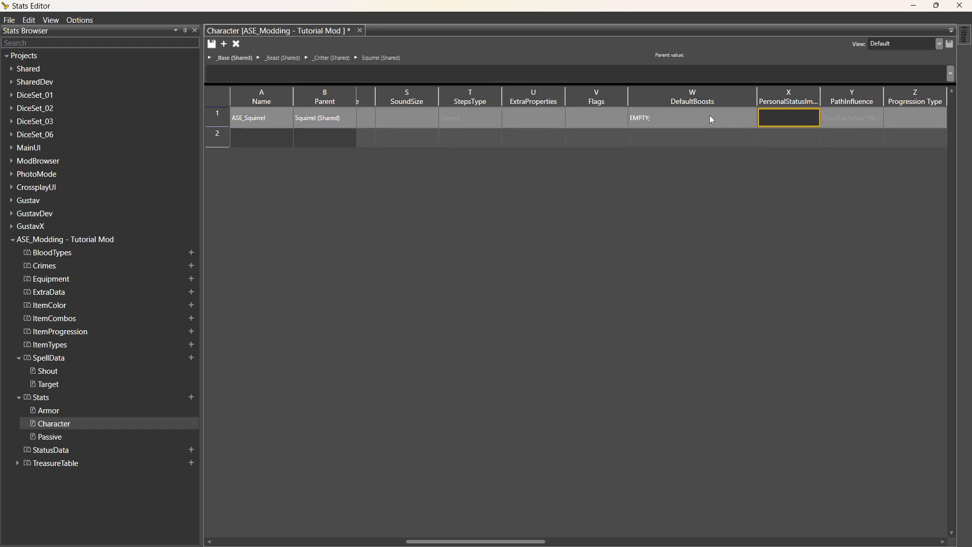
{"action": "key", "text": "Right"}
{"action": "key", "text": "Right"}
{"action": "key", "text": "Right"}
{"action": "key", "text": "Right"}
{"action": "key", "text": "Left"}
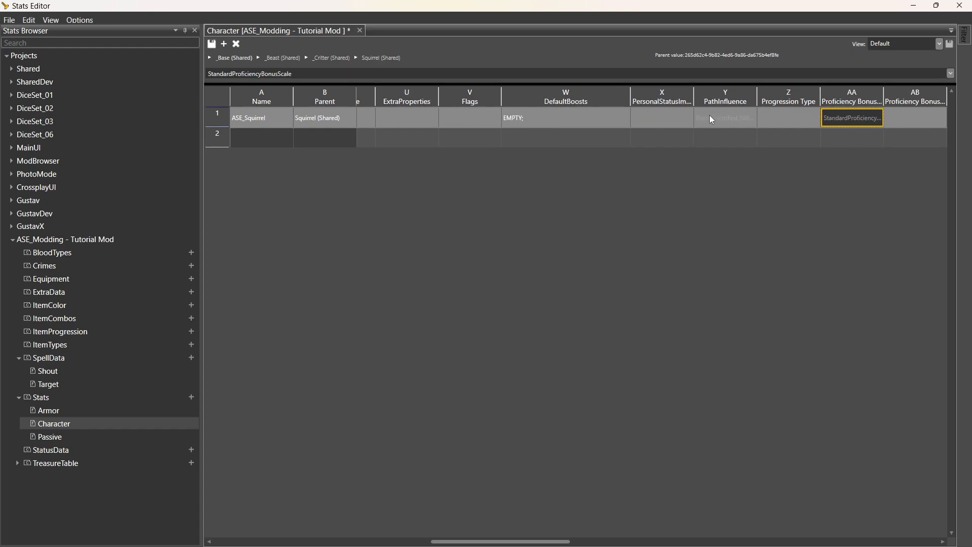
{"action": "key", "text": "Right"}
{"action": "key", "text": "Right"}
{"action": "key", "text": "Right"}
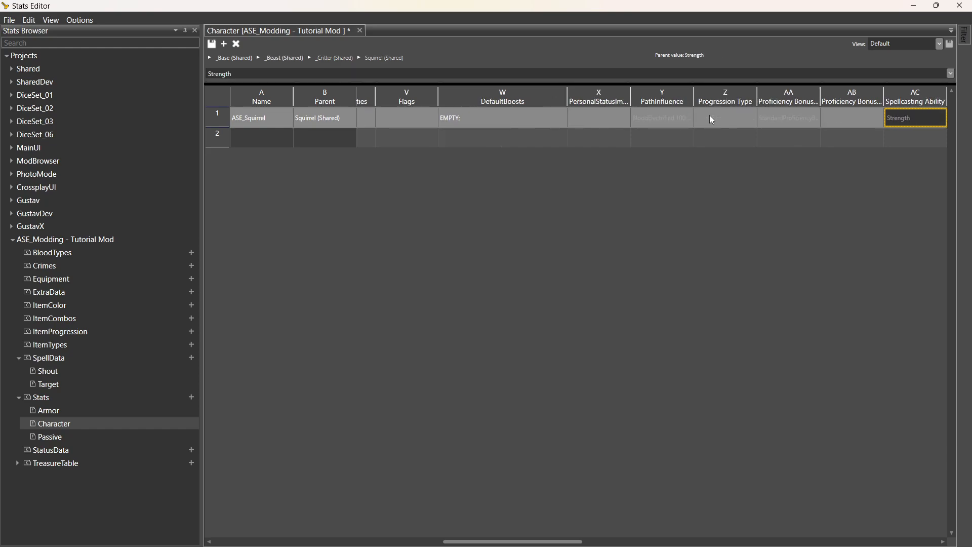
{"action": "key", "text": "Left"}
{"action": "key", "text": "Right"}
{"action": "key", "text": "Right"}
{"action": "key", "text": "Right"}
{"action": "key", "text": "Right"}
{"action": "key", "text": "Right"}
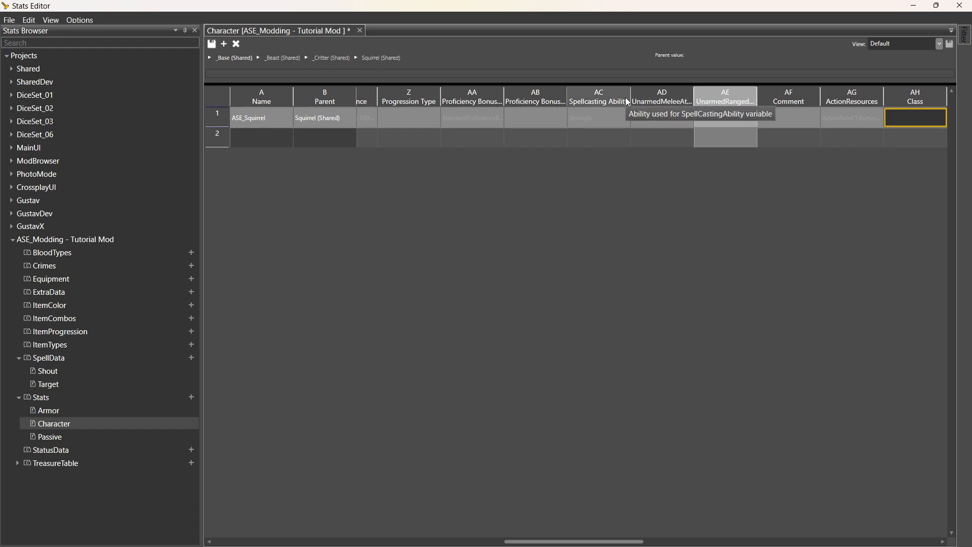
{"action": "left_click_drag", "start_coordinate": [630, 95], "coordinate": [646, 94]}
Set the Spellcasting Ability dropdown in row 1 to Wisdom.
{"action": "left_click", "coordinate": [619, 117]}
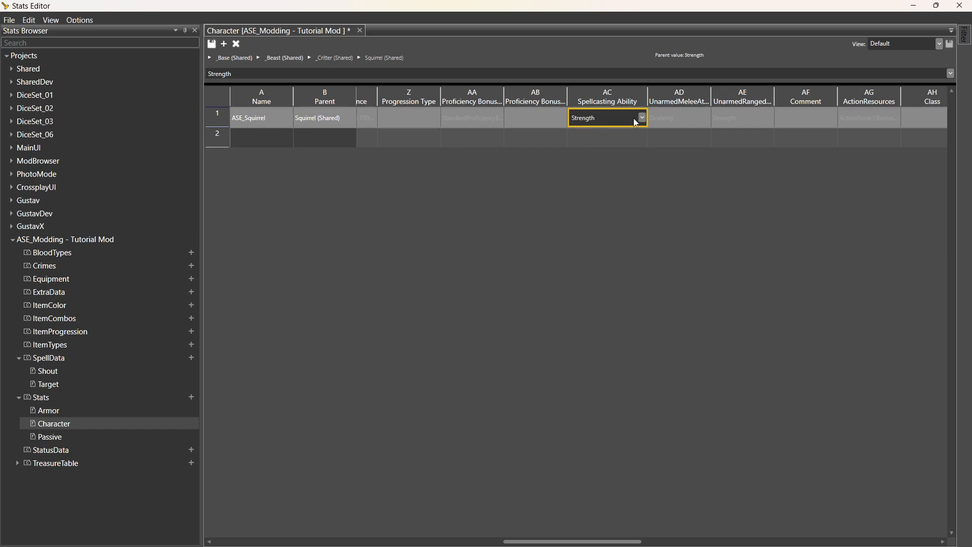
{"action": "left_click", "coordinate": [633, 119]}
{"action": "left_click", "coordinate": [642, 118]}
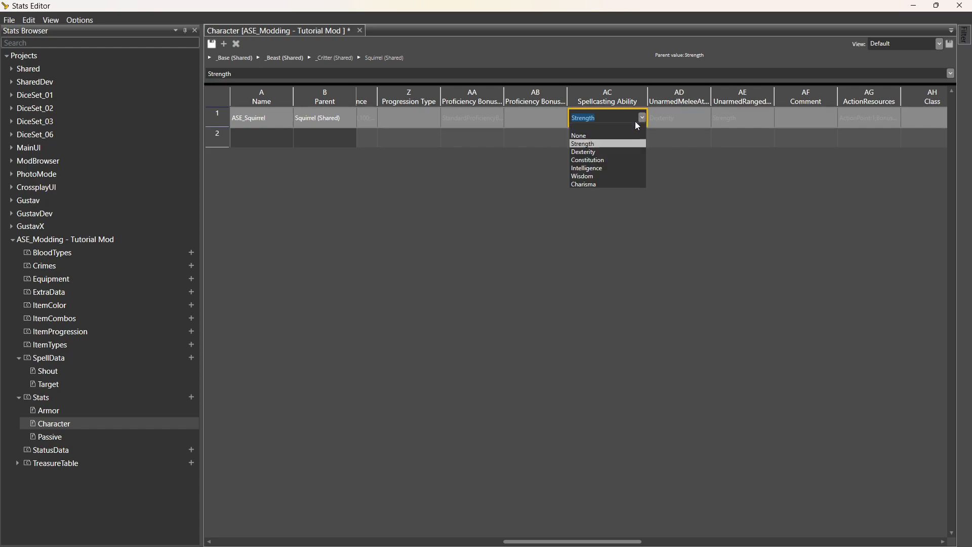
{"action": "left_click", "coordinate": [599, 177]}
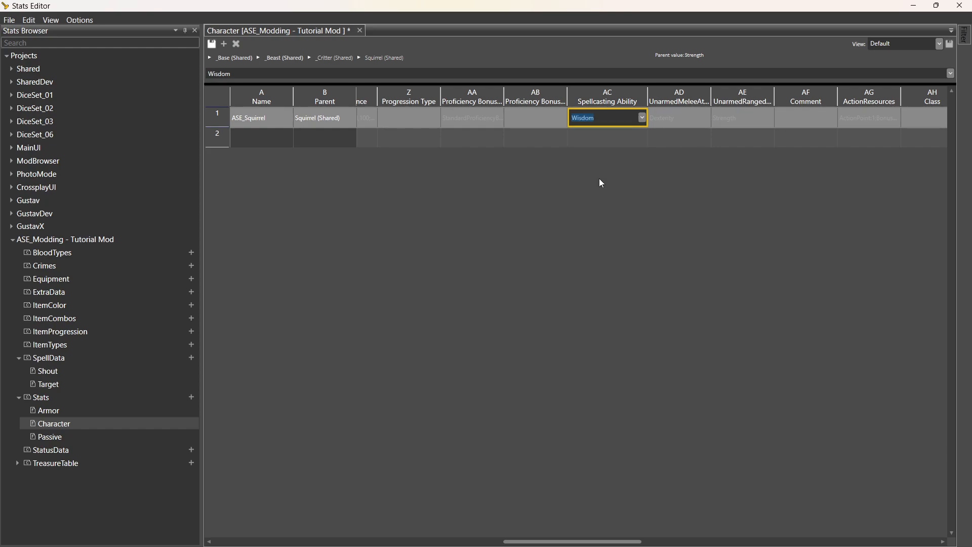
{"action": "left_click", "coordinate": [658, 141]}
{"action": "left_click", "coordinate": [688, 123]}
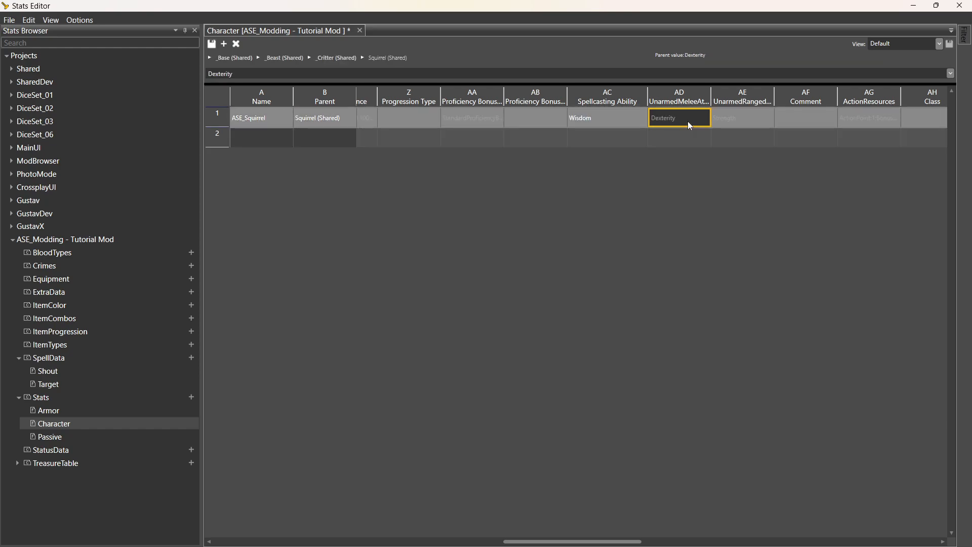
Set the UnarmedRangedAttackAbility dropdown to Dexterity.
{"action": "left_click", "coordinate": [742, 119]}
{"action": "left_click", "coordinate": [759, 119]}
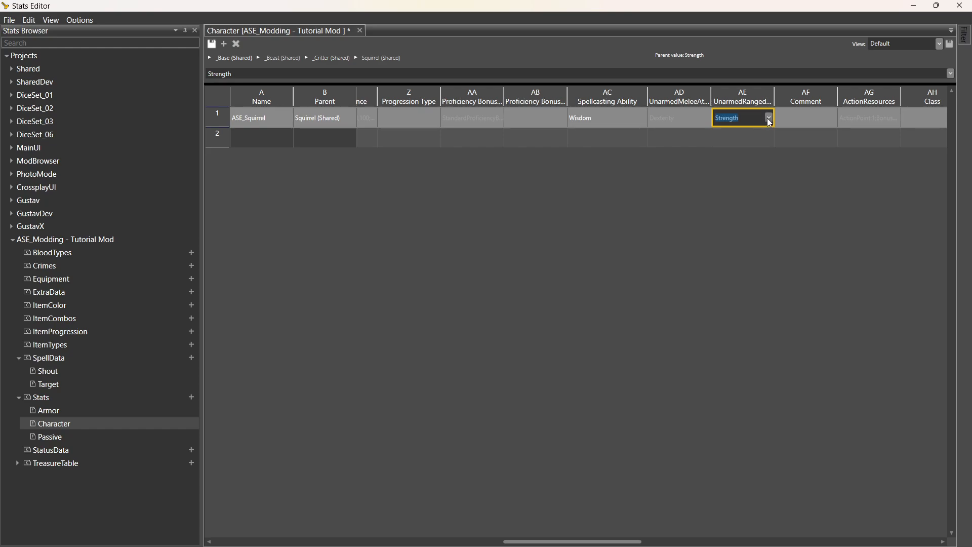
{"action": "left_click", "coordinate": [769, 120]}
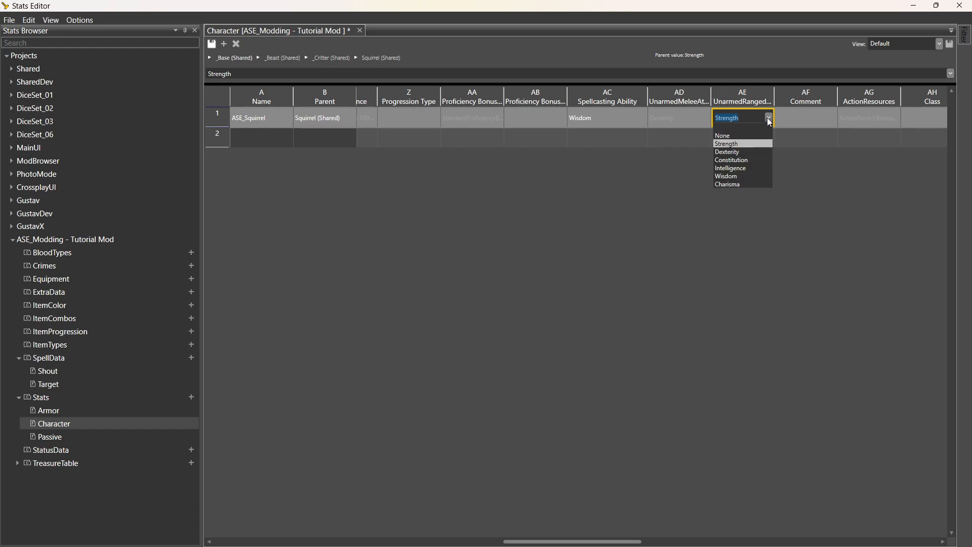
{"action": "left_click", "coordinate": [751, 152]}
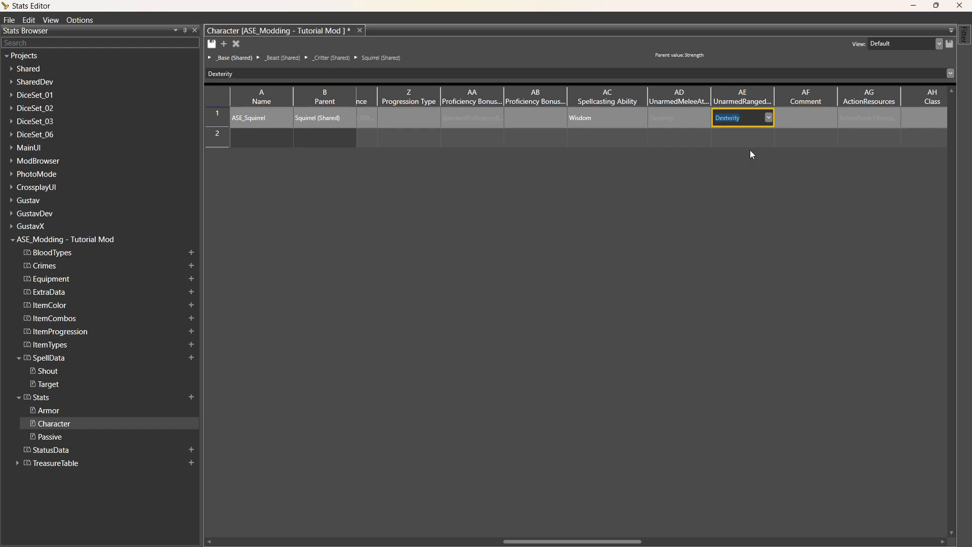
{"action": "left_click", "coordinate": [789, 133]}
{"action": "left_click", "coordinate": [822, 126]}
{"action": "left_click", "coordinate": [870, 127]}
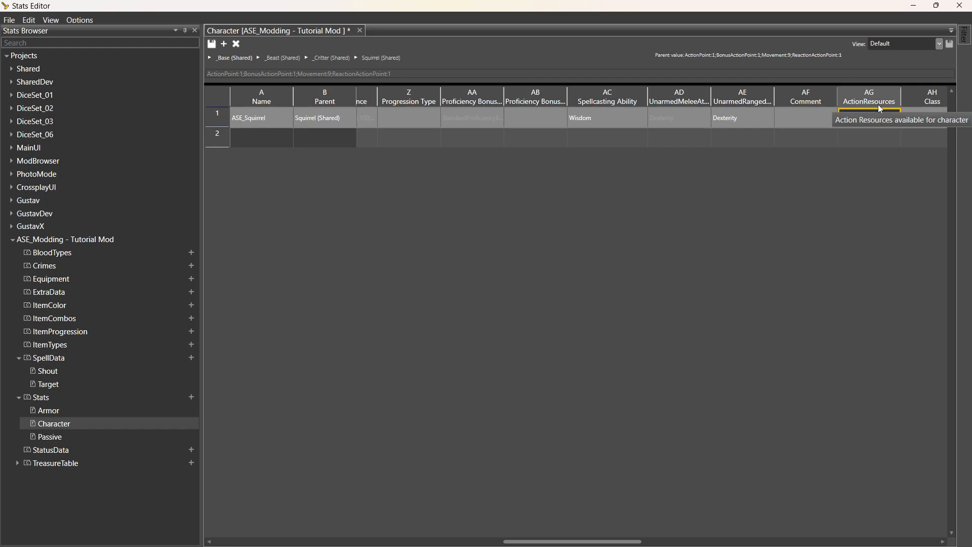
Widen the ActionResources column and change Movement from 9 to 12.
{"action": "key", "text": "Right"}
{"action": "key", "text": "Right"}
{"action": "key", "text": "Right"}
{"action": "key", "text": "Right"}
{"action": "key", "text": "Right"}
{"action": "key", "text": "Right"}
{"action": "key", "text": "Right"}
{"action": "key", "text": "Right"}
{"action": "key", "text": "Right"}
{"action": "key", "text": "Right"}
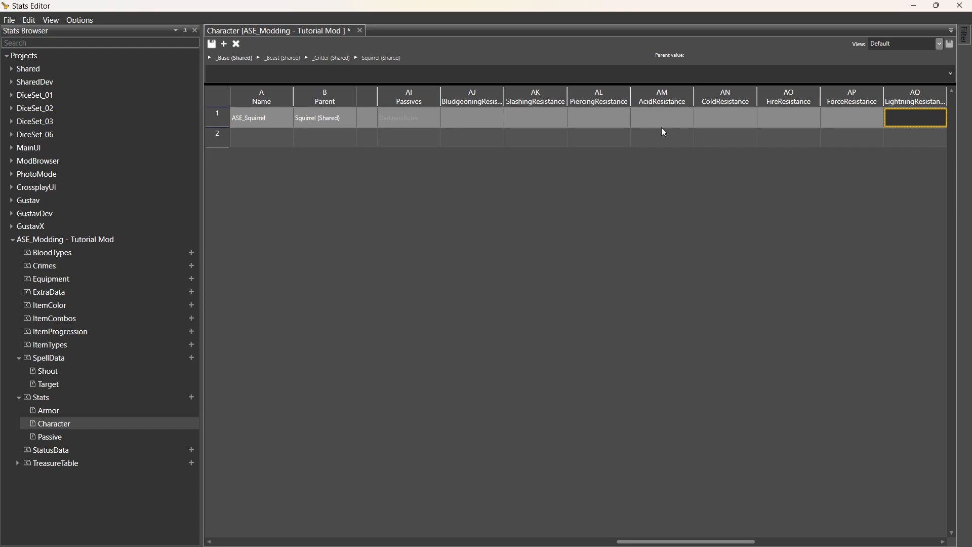
{"action": "key", "text": "Left"}
{"action": "key", "text": "Left"}
{"action": "key", "text": "Left"}
{"action": "key", "text": "Left"}
{"action": "key", "text": "Left"}
{"action": "key", "text": "Left"}
{"action": "key", "text": "Left"}
{"action": "key", "text": "Left"}
{"action": "key", "text": "Left"}
{"action": "key", "text": "Left"}
{"action": "key", "text": "Left"}
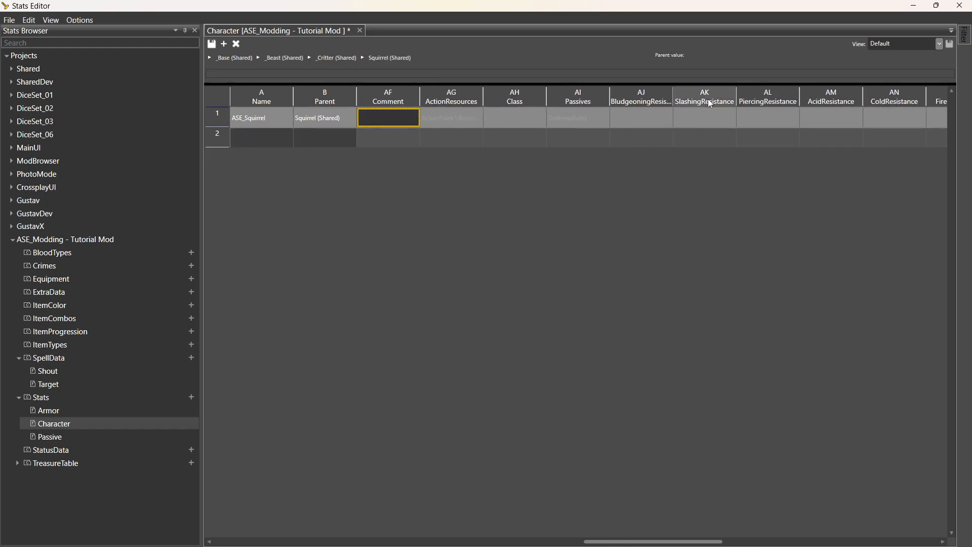
{"action": "left_click_drag", "start_coordinate": [483, 101], "coordinate": [672, 103]}
{"action": "left_click", "coordinate": [616, 119]}
{"action": "double_click", "coordinate": [617, 119]}
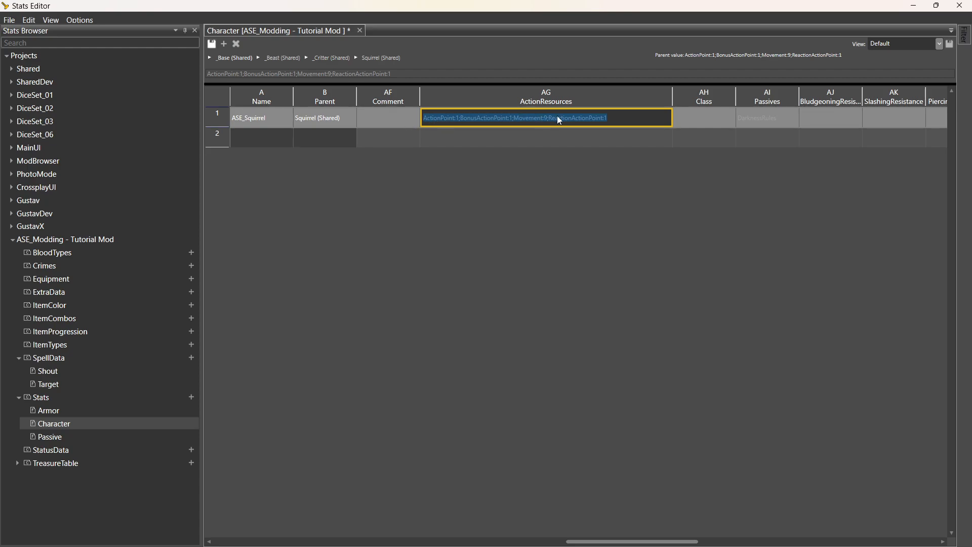
{"action": "left_click", "coordinate": [628, 119]}
{"action": "left_click_drag", "start_coordinate": [653, 118], "coordinate": [427, 114]}
{"action": "left_click_drag", "start_coordinate": [586, 118], "coordinate": [609, 116]}
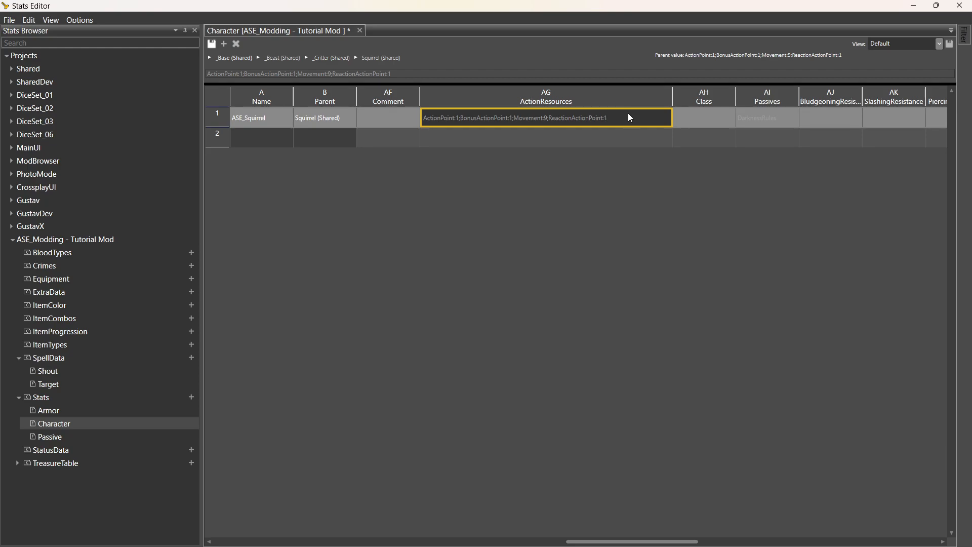
{"action": "left_click", "coordinate": [551, 117]}
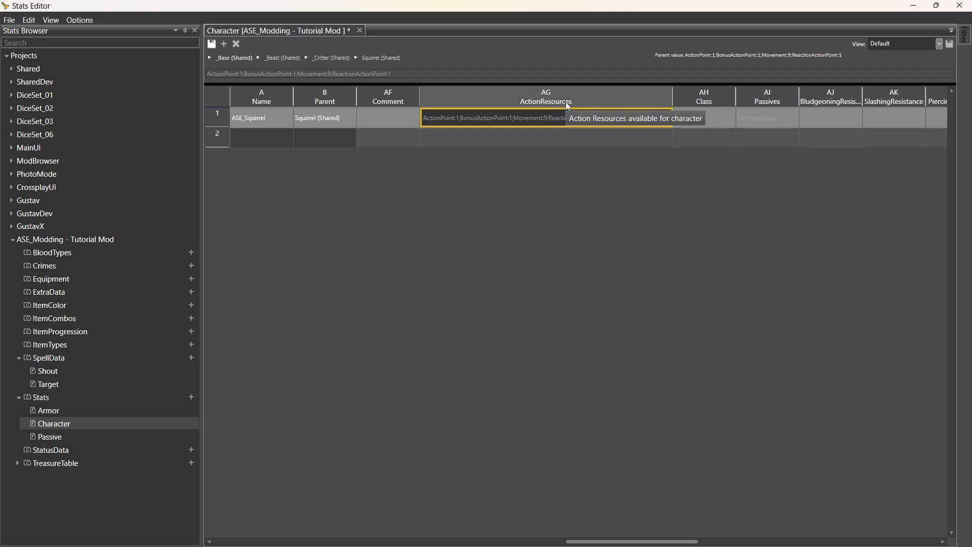
{"action": "type", "text": "12"}
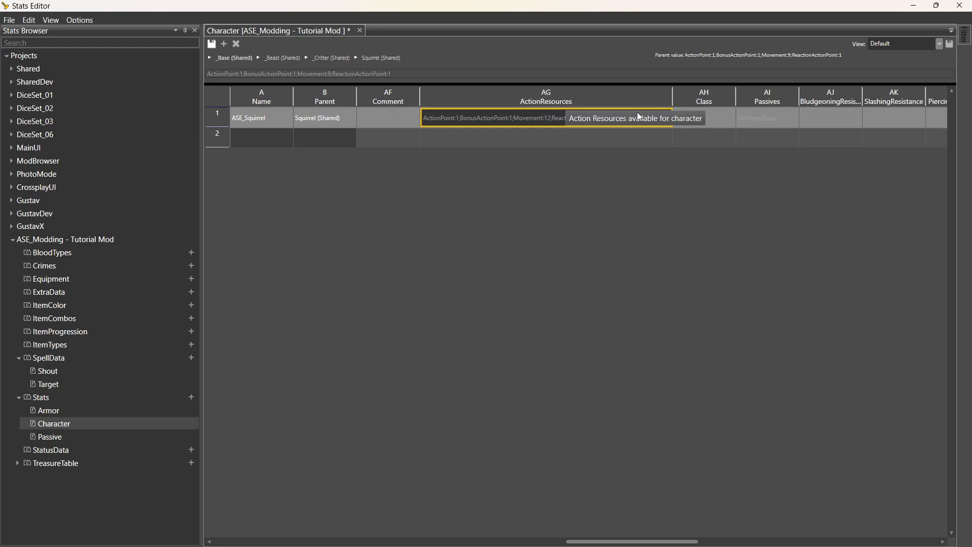
{"action": "left_click", "coordinate": [574, 141]}
Change BonusActionPoint from 1 to 2 and commit the ActionResources cell.
{"action": "left_click", "coordinate": [565, 122]}
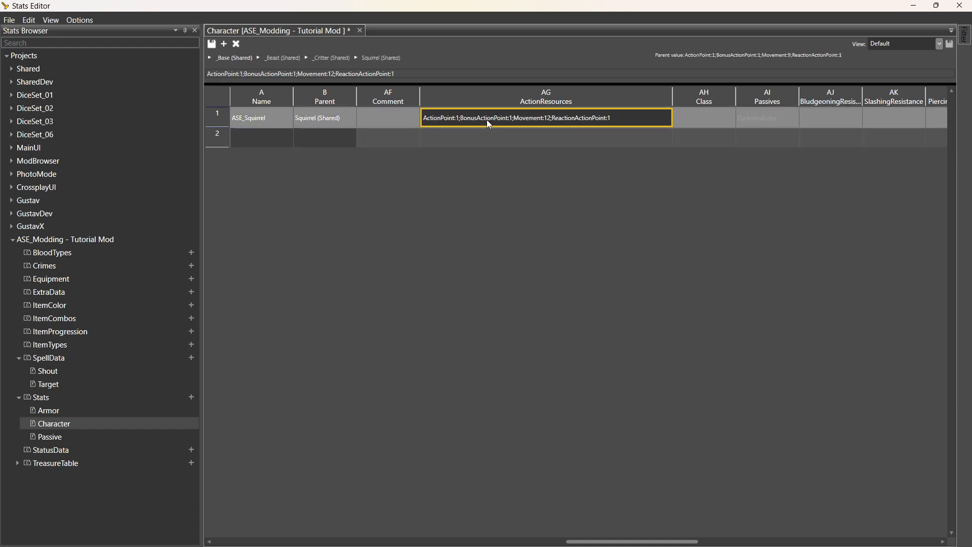
{"action": "double_click", "coordinate": [479, 119]}
{"action": "left_click", "coordinate": [480, 118]}
{"action": "key", "text": "BackSpace"}
{"action": "type", "text": "2"}
{"action": "left_click", "coordinate": [689, 123]}
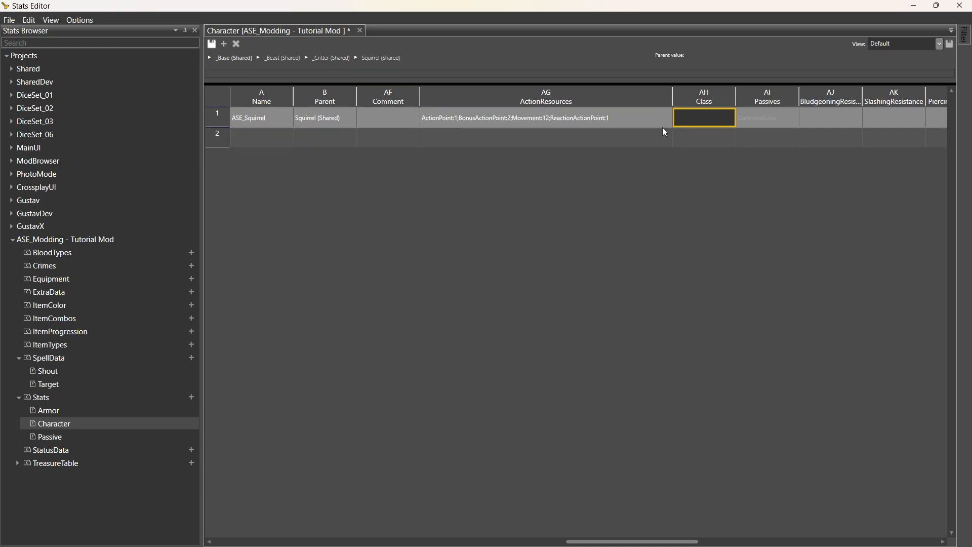
Inspect the inherited Passives value, then move right into the resistance columns.
{"action": "left_click", "coordinate": [774, 120]}
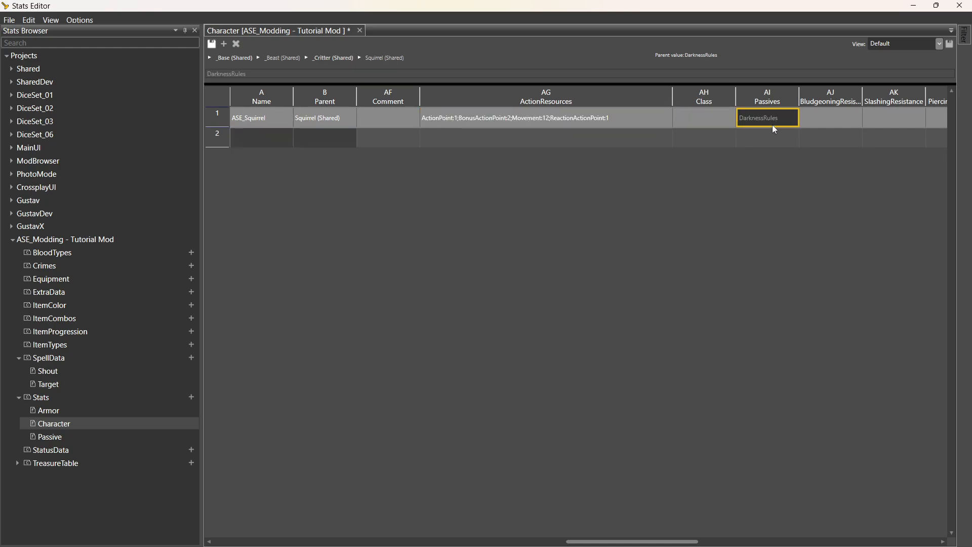
{"action": "double_click", "coordinate": [780, 119]}
{"action": "left_click", "coordinate": [786, 119]}
{"action": "left_click", "coordinate": [834, 120]}
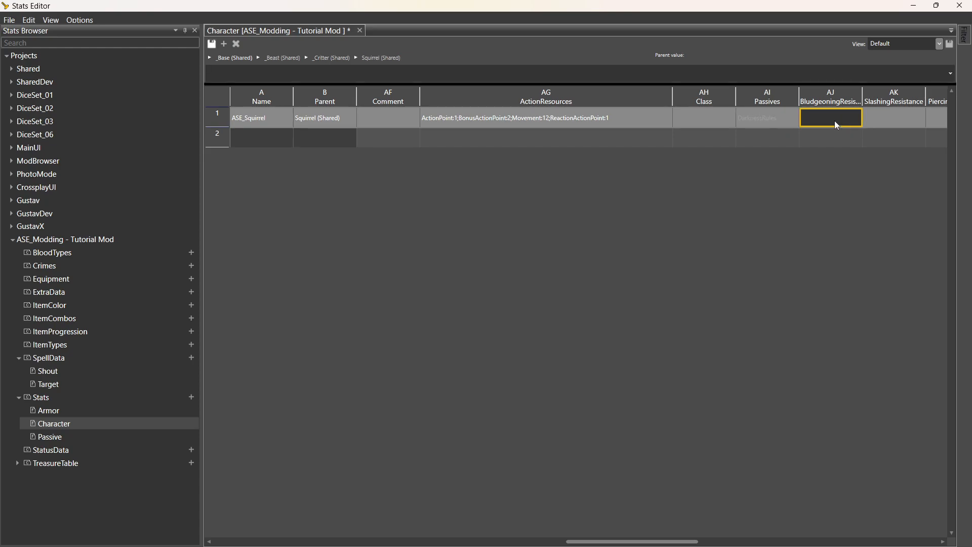
{"action": "key", "text": "Right"}
{"action": "key", "text": "Right"}
{"action": "key", "text": "Right"}
{"action": "key", "text": "Right"}
{"action": "key", "text": "Right"}
{"action": "key", "text": "Right"}
{"action": "key", "text": "Right"}
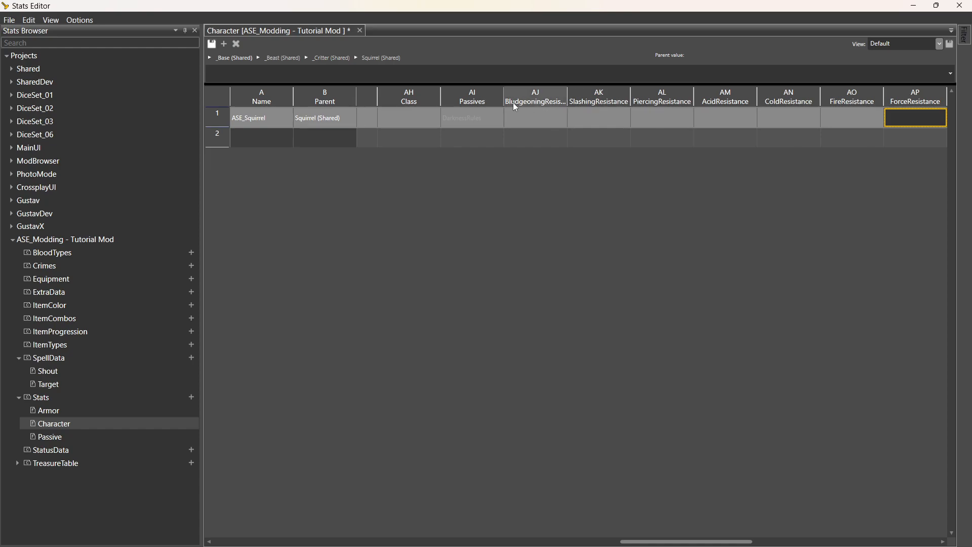
{"action": "key", "text": "Right"}
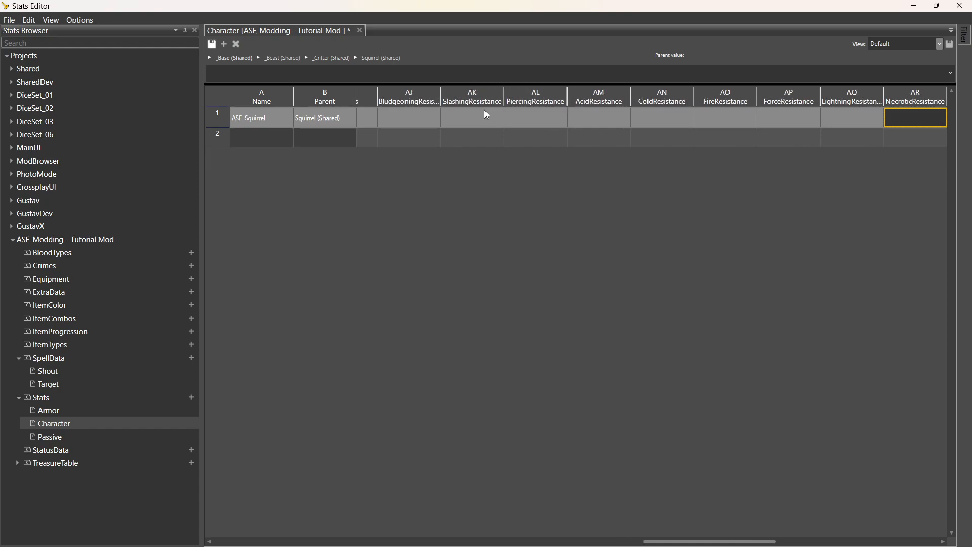
{"action": "left_click", "coordinate": [422, 96]}
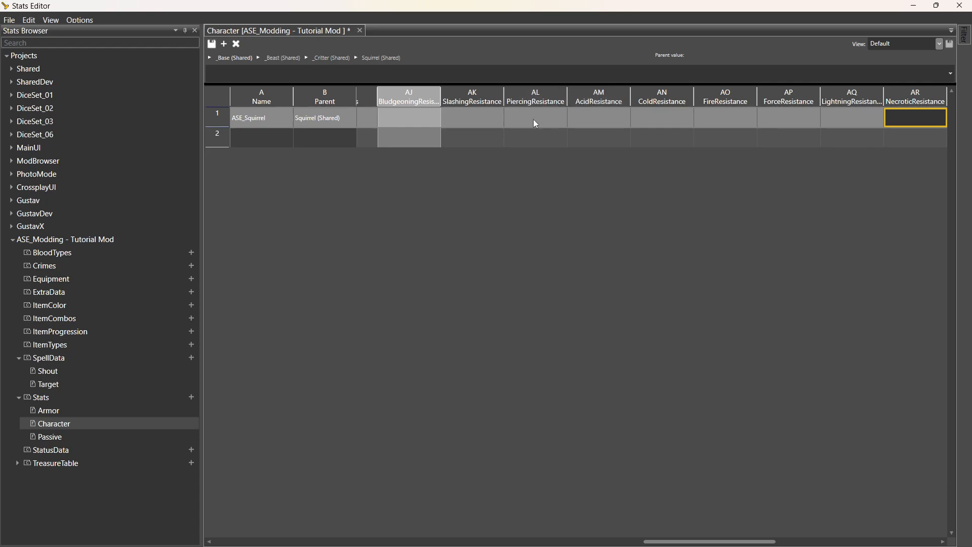
Set AcidResistance in row 1 to Resistant.
{"action": "left_click", "coordinate": [603, 123]}
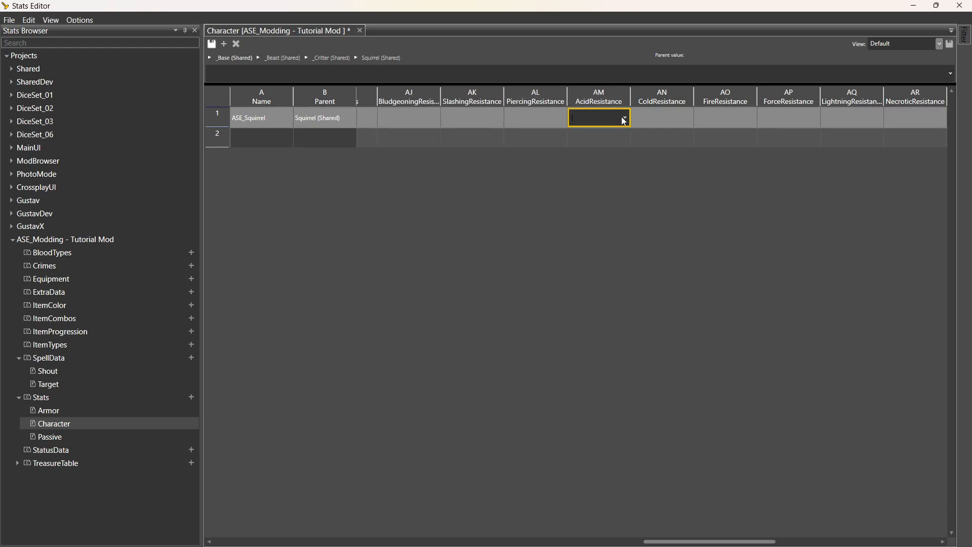
{"action": "left_click", "coordinate": [626, 120]}
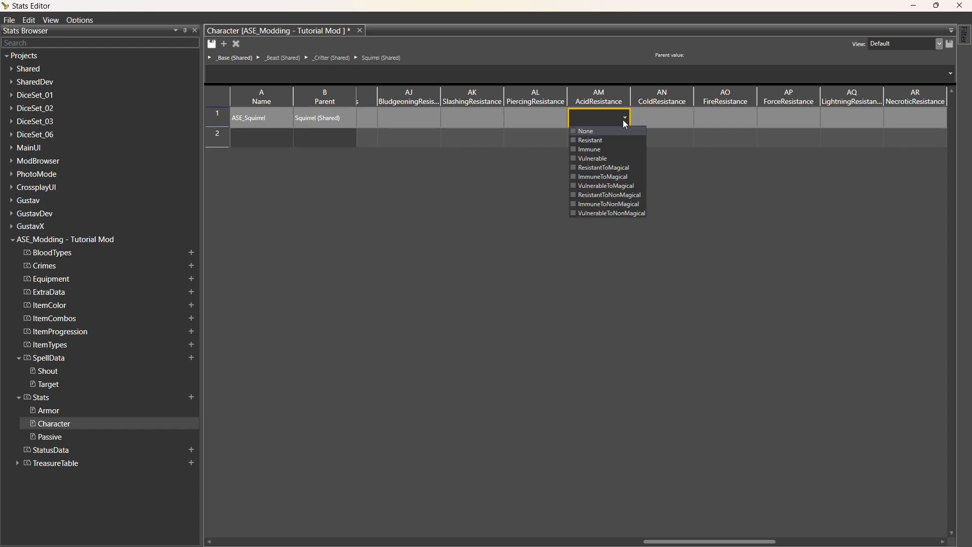
{"action": "left_click", "coordinate": [607, 141]}
{"action": "left_click", "coordinate": [769, 129]}
Set PoisonResistance in row 1 to Resistant and check the committed value.
{"action": "key", "text": "Right"}
{"action": "key", "text": "Right"}
{"action": "key", "text": "Right"}
{"action": "key", "text": "Right"}
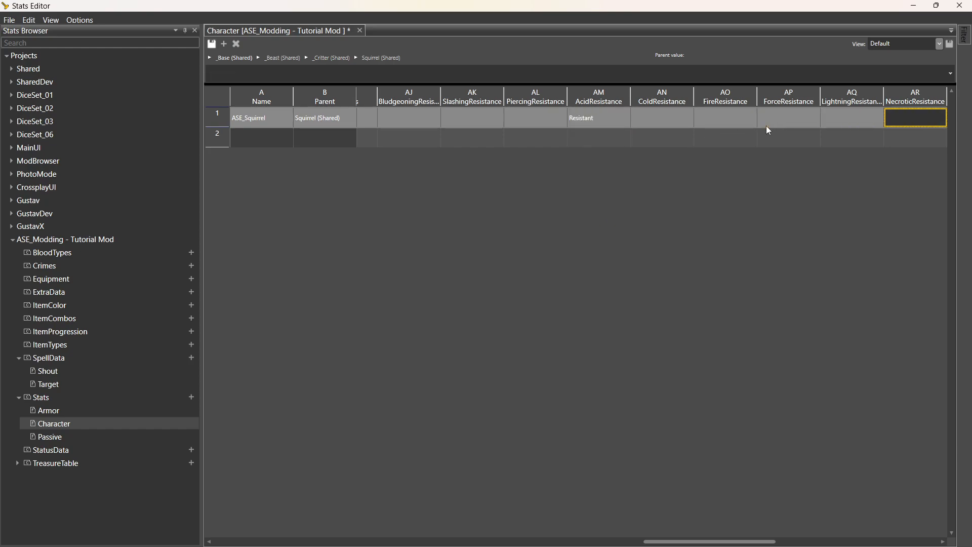
{"action": "left_click", "coordinate": [849, 122]}
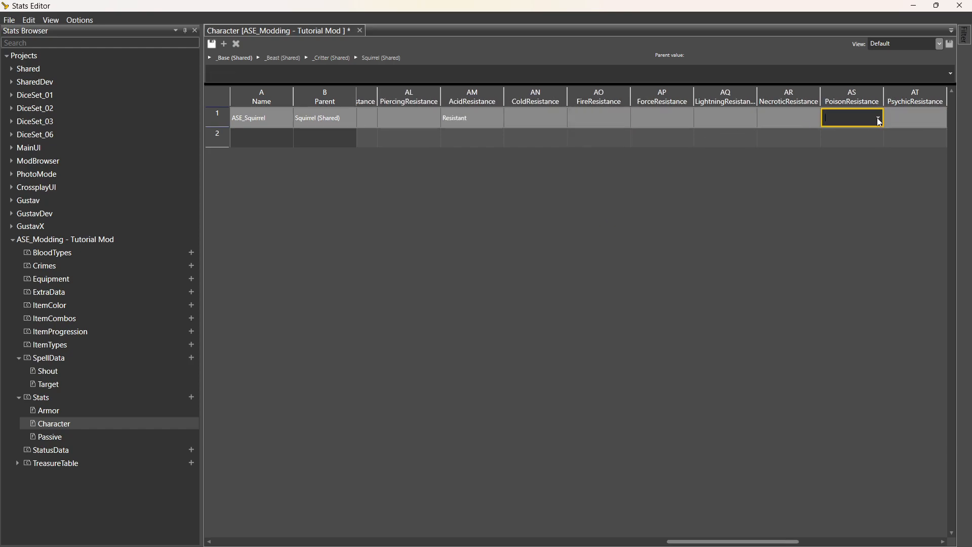
{"action": "left_click", "coordinate": [879, 119]}
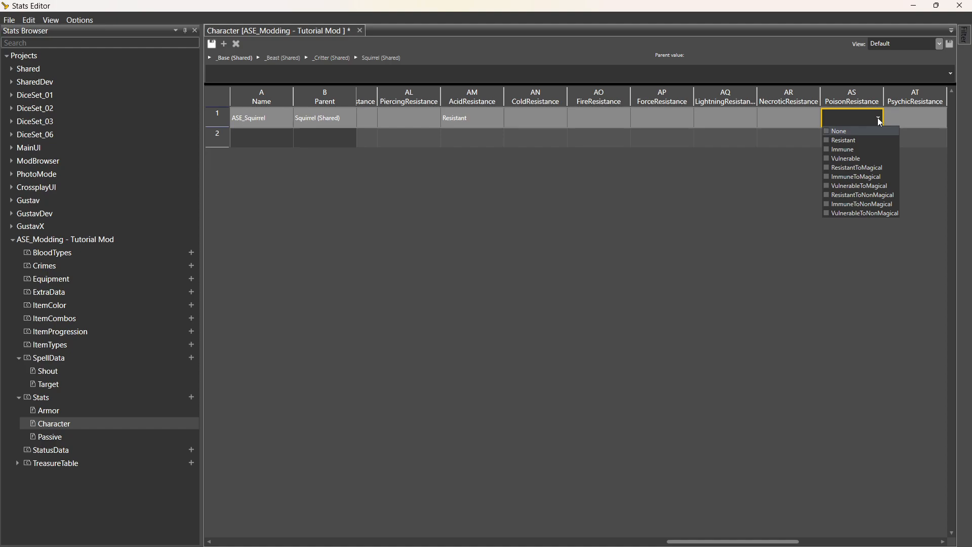
{"action": "left_click", "coordinate": [859, 141]}
{"action": "left_click", "coordinate": [803, 138]}
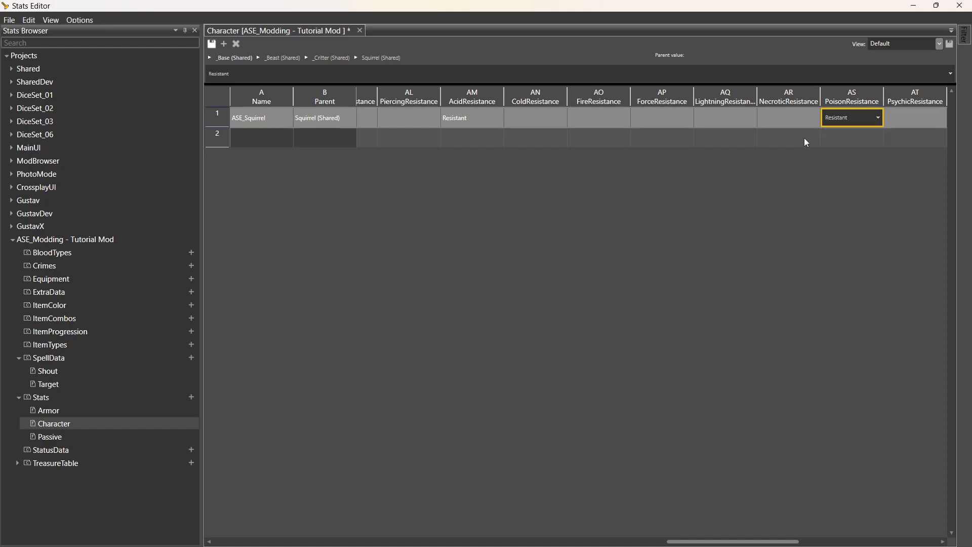
{"action": "left_click", "coordinate": [804, 138]}
{"action": "left_click", "coordinate": [865, 116]}
{"action": "key", "text": "Tab"}
{"action": "key", "text": "Tab"}
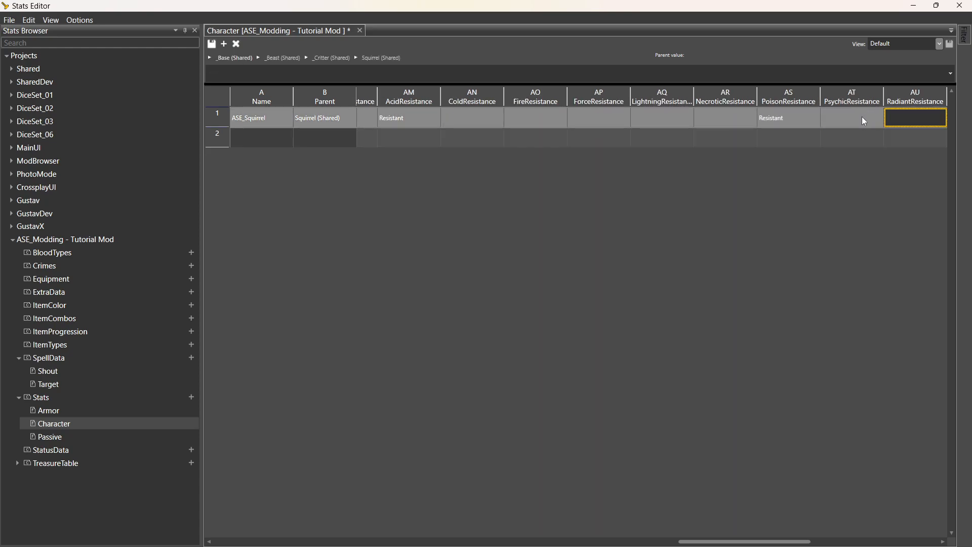
{"action": "key", "text": "Tab"}
{"action": "key", "text": "Tab"}
{"action": "key", "text": "Tab"}
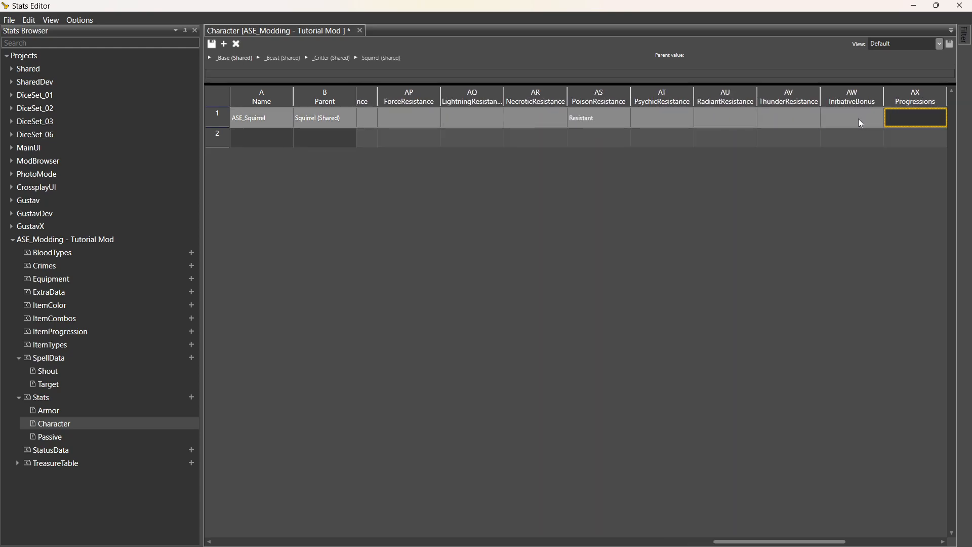
Review the InitiativeBonus, Progressions and column AY values while moving right to DifficultyStatuses.
{"action": "left_click", "coordinate": [858, 118]}
{"action": "left_click", "coordinate": [852, 103]}
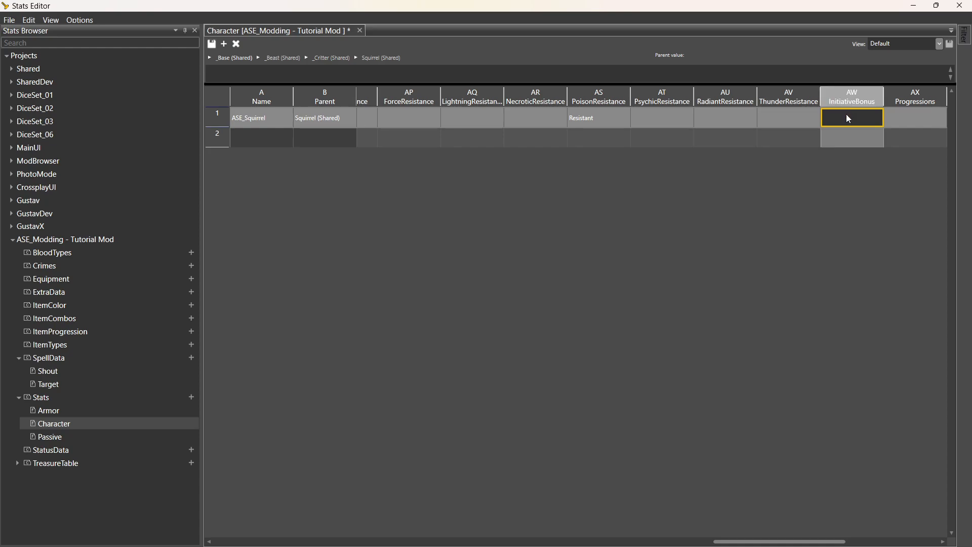
{"action": "left_click", "coordinate": [907, 123]}
{"action": "left_click", "coordinate": [904, 102]}
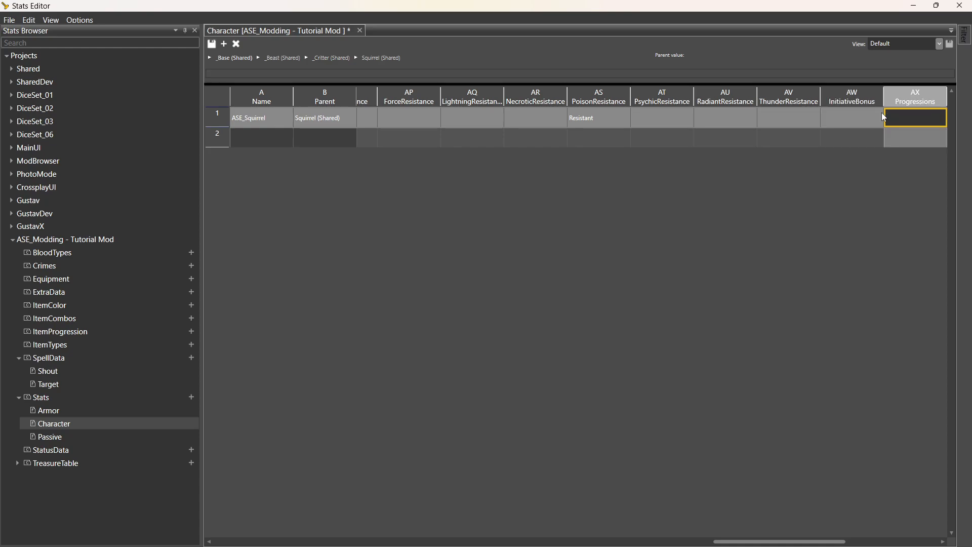
{"action": "left_click", "coordinate": [841, 119]}
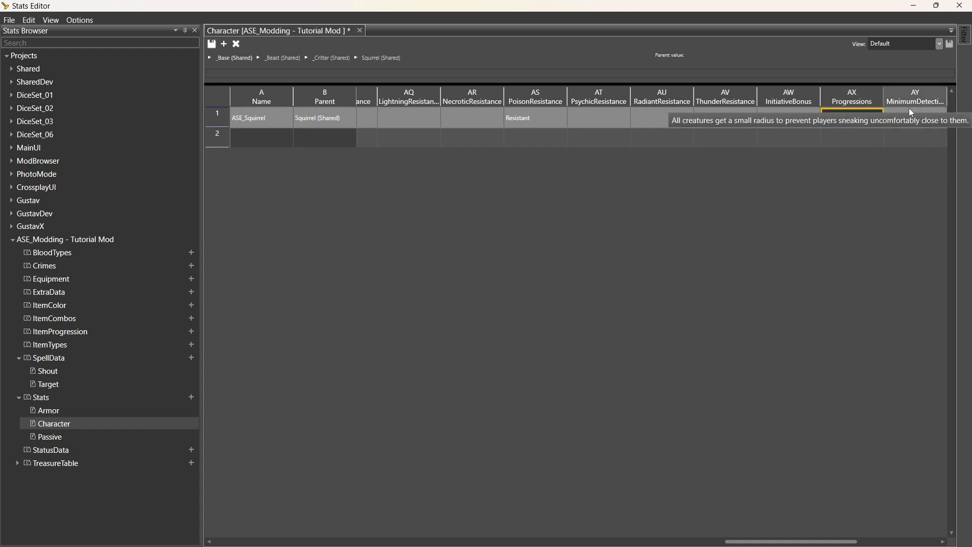
{"action": "left_click", "coordinate": [907, 119]}
{"action": "key", "text": "Right"}
{"action": "key", "text": "Right"}
{"action": "key", "text": "Right"}
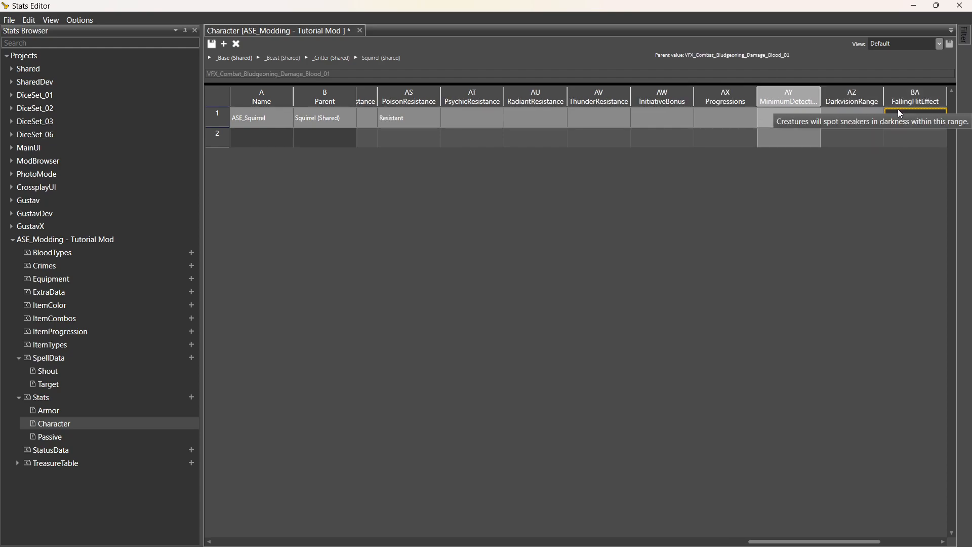
{"action": "key", "text": "Right"}
{"action": "key", "text": "Right"}
{"action": "key", "text": "Right"}
{"action": "key", "text": "Right"}
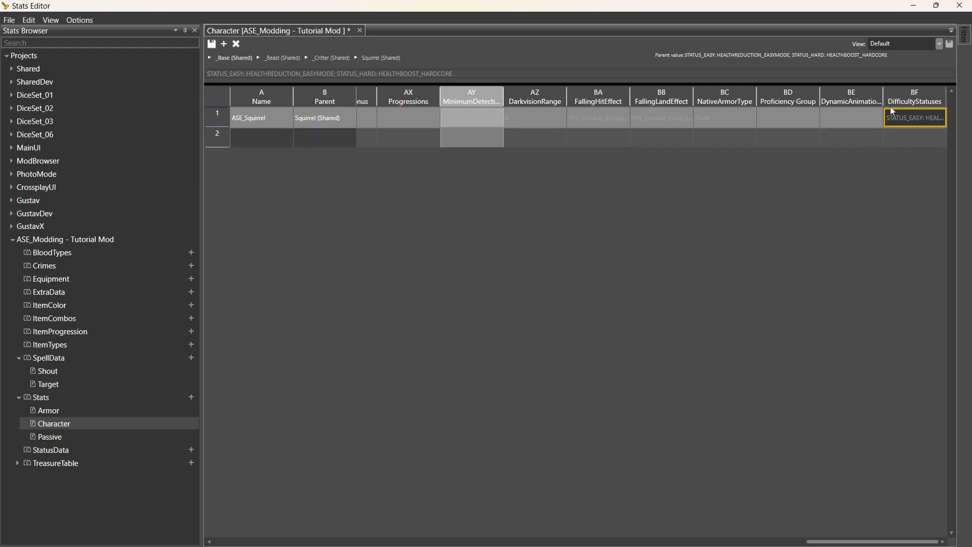
Narrow column BE to a sliver and inspect the DifficultyStatuses text.
{"action": "left_click_drag", "start_coordinate": [883, 99], "coordinate": [890, 100]}
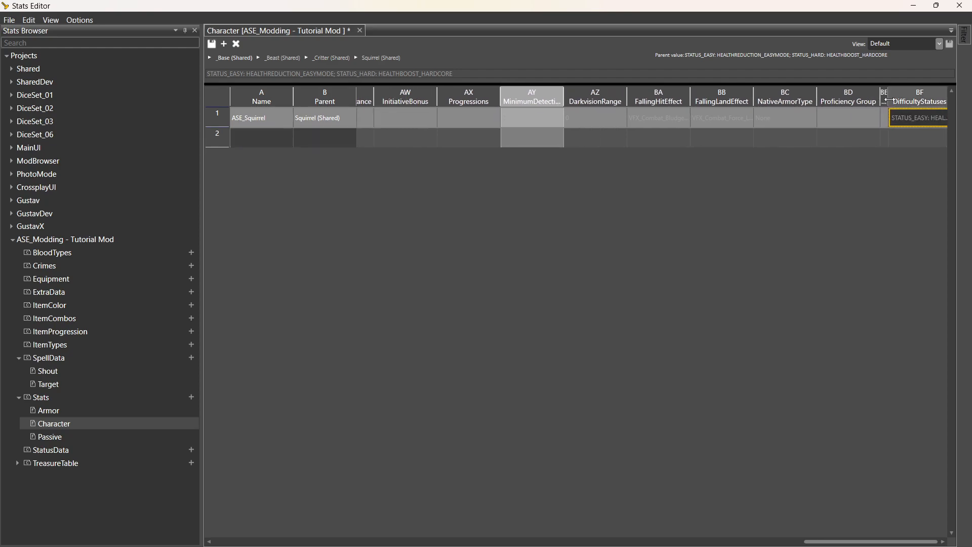
{"action": "double_click", "coordinate": [911, 119]}
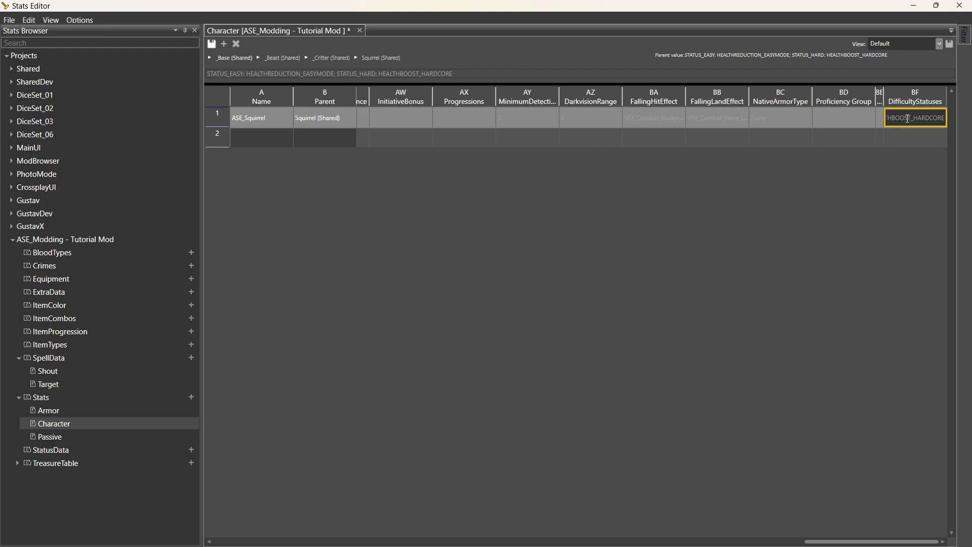
{"action": "left_click_drag", "start_coordinate": [907, 118], "coordinate": [924, 119]}
{"action": "left_click", "coordinate": [904, 134]}
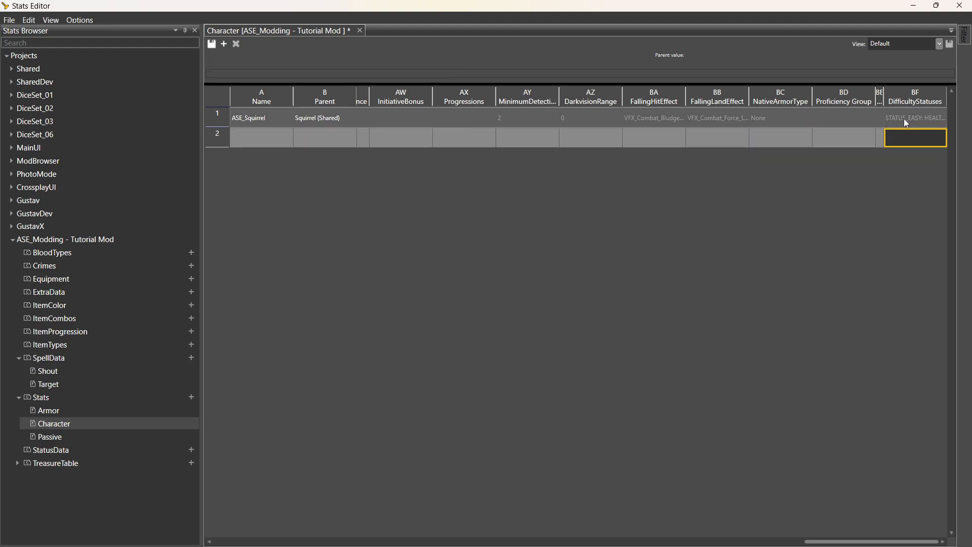
{"action": "left_click", "coordinate": [903, 119]}
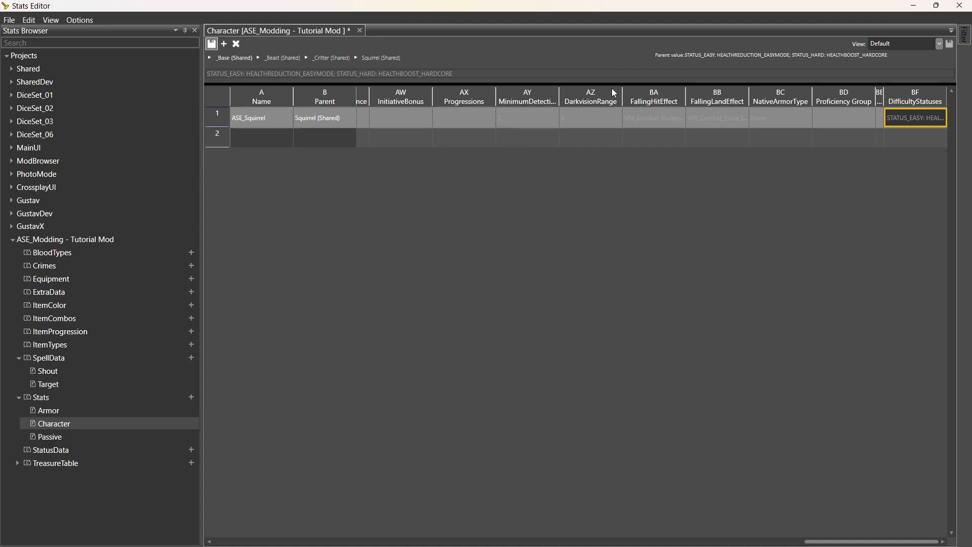
Minimize the Stats Editor, strike through the 'Change stats' to-do line, add an empty line, and close the note.
{"action": "left_click", "coordinate": [920, 8]}
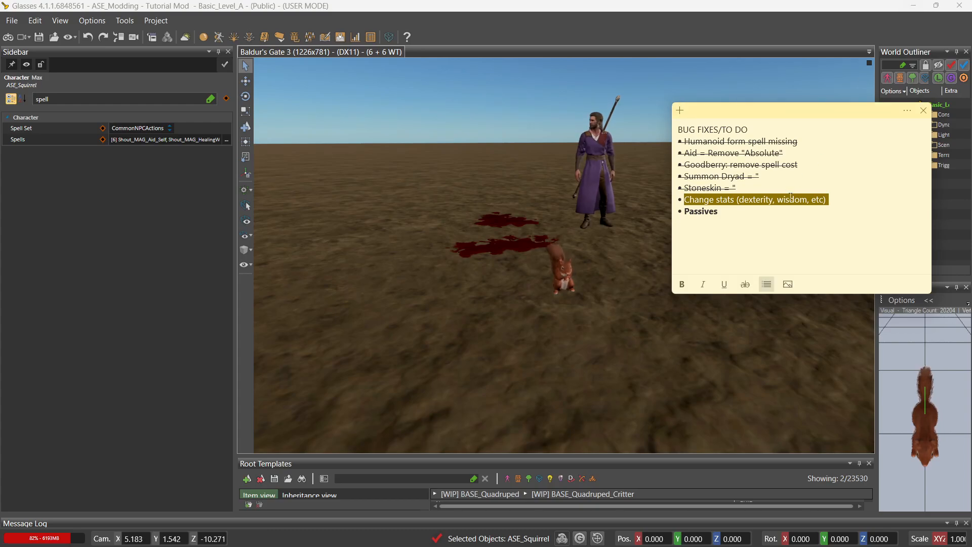
{"action": "left_click_drag", "start_coordinate": [836, 198], "coordinate": [683, 199]}
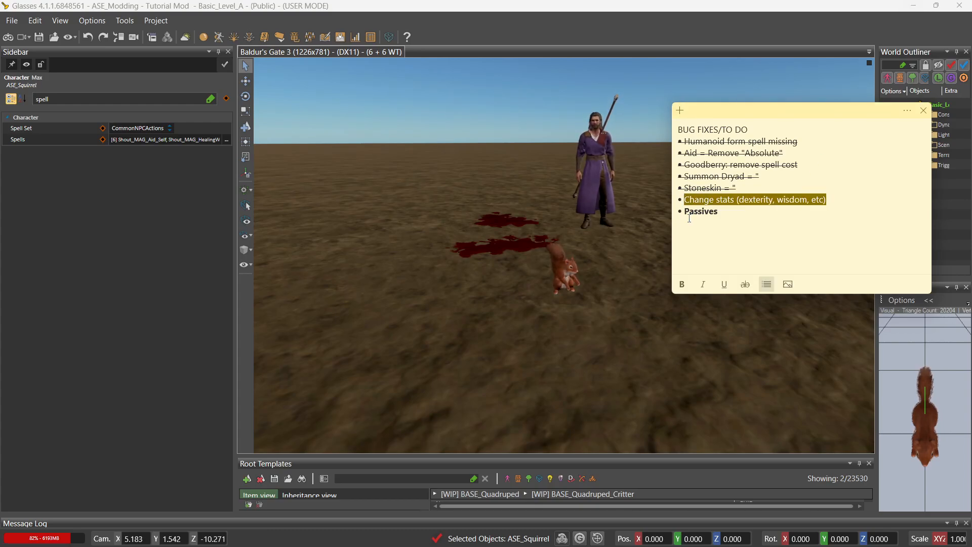
{"action": "left_click", "coordinate": [742, 286]}
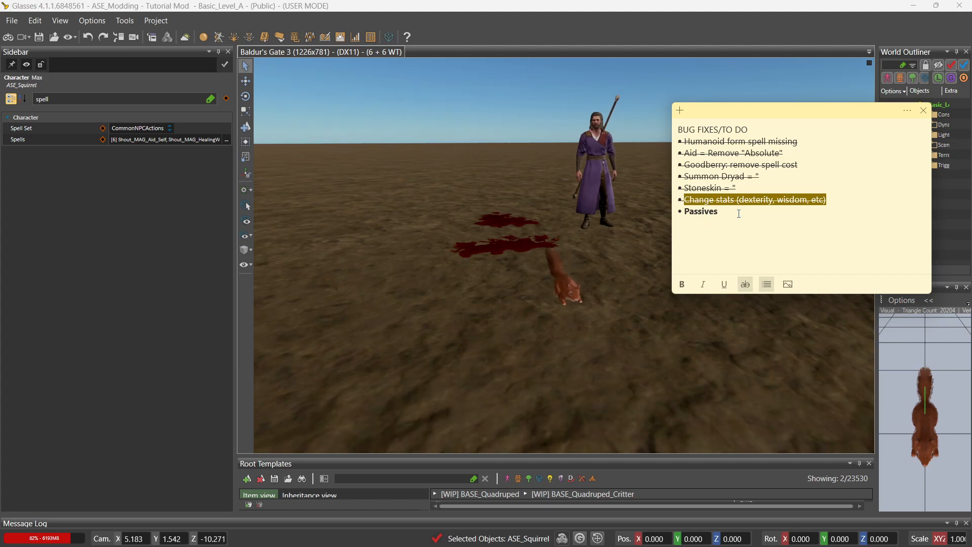
{"action": "left_click", "coordinate": [852, 200]}
{"action": "key", "text": "Return"}
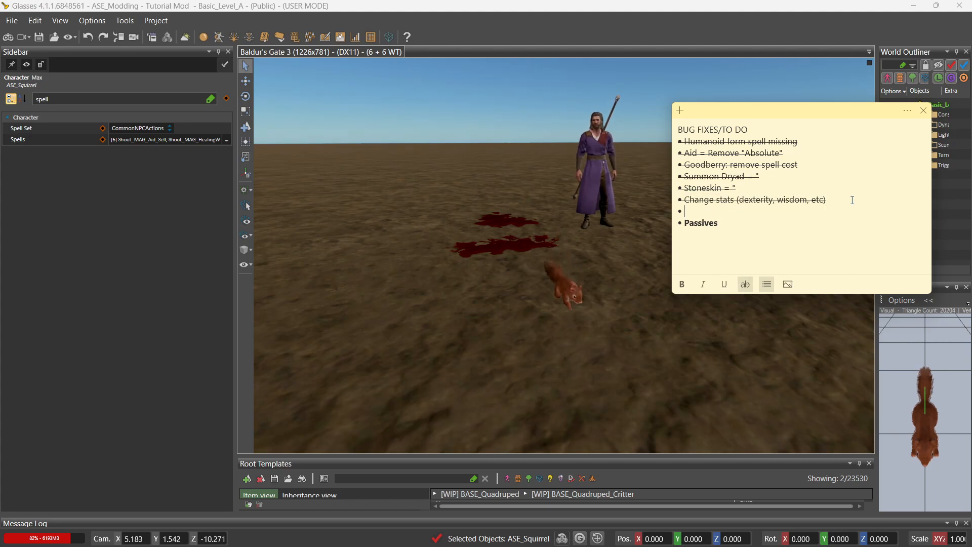
{"action": "key", "text": "BackSpace"}
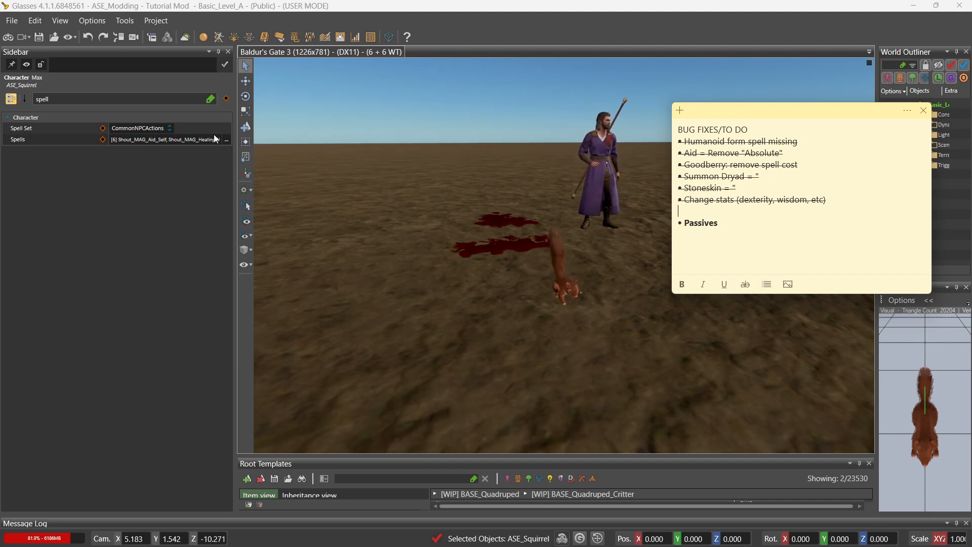
{"action": "left_click", "coordinate": [217, 195]}
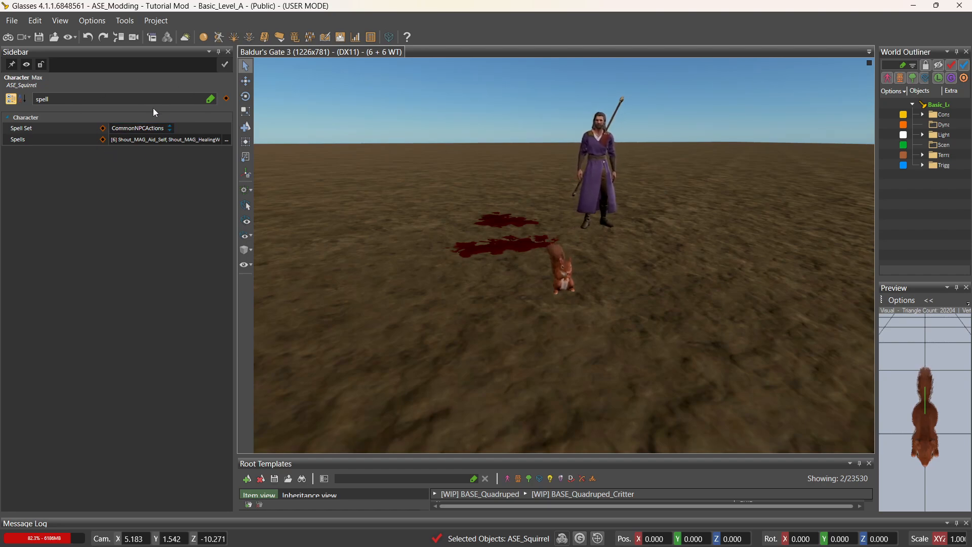
Open the squirrel's spell editor, widen the Assigned column and remove Shout_MAG_Aid_Self.
{"action": "left_click", "coordinate": [227, 140]}
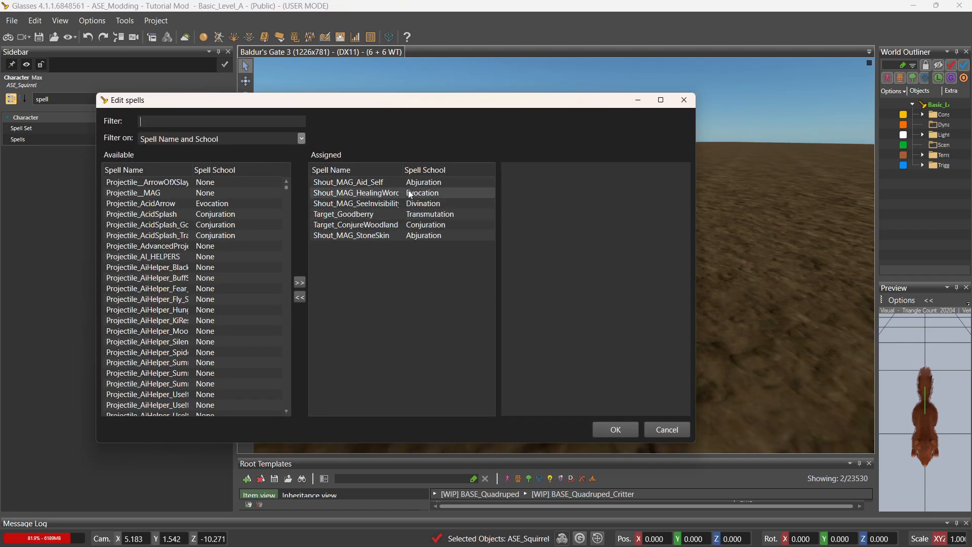
{"action": "left_click_drag", "start_coordinate": [403, 169], "coordinate": [441, 169]}
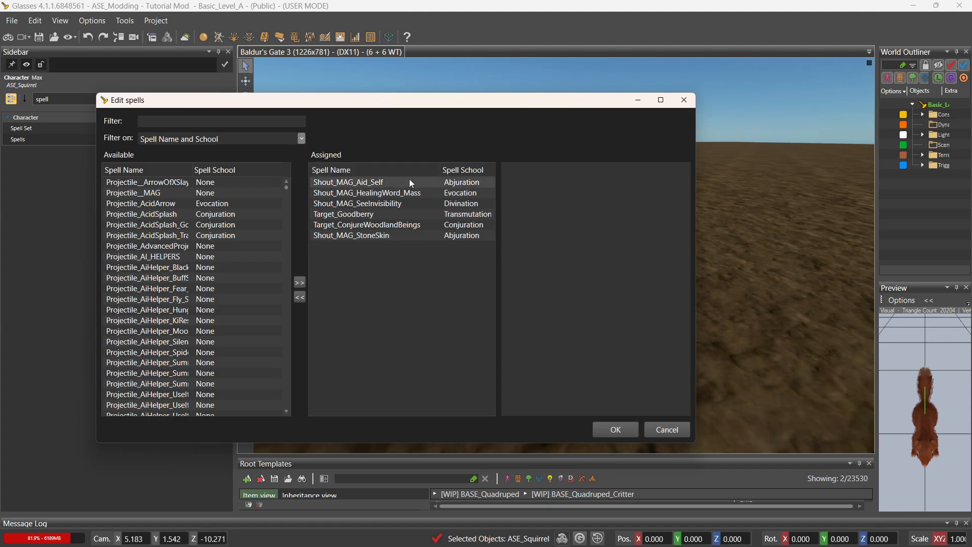
{"action": "left_click", "coordinate": [410, 185]}
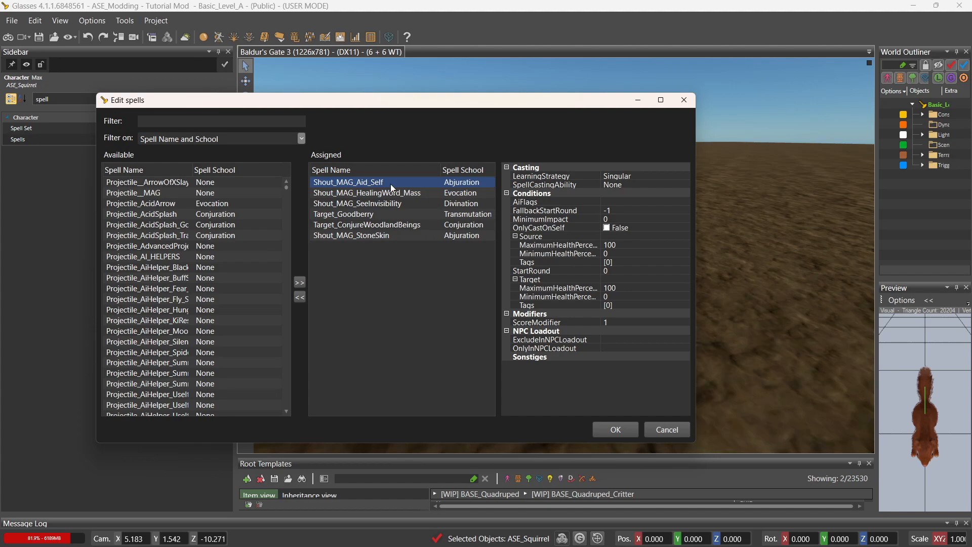
{"action": "double_click", "coordinate": [391, 184]}
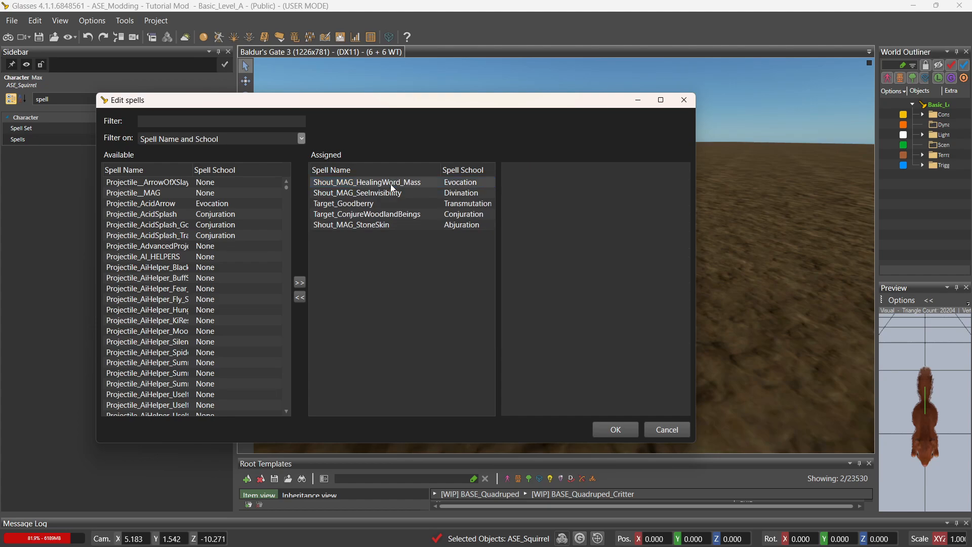
{"action": "left_click", "coordinate": [382, 185]}
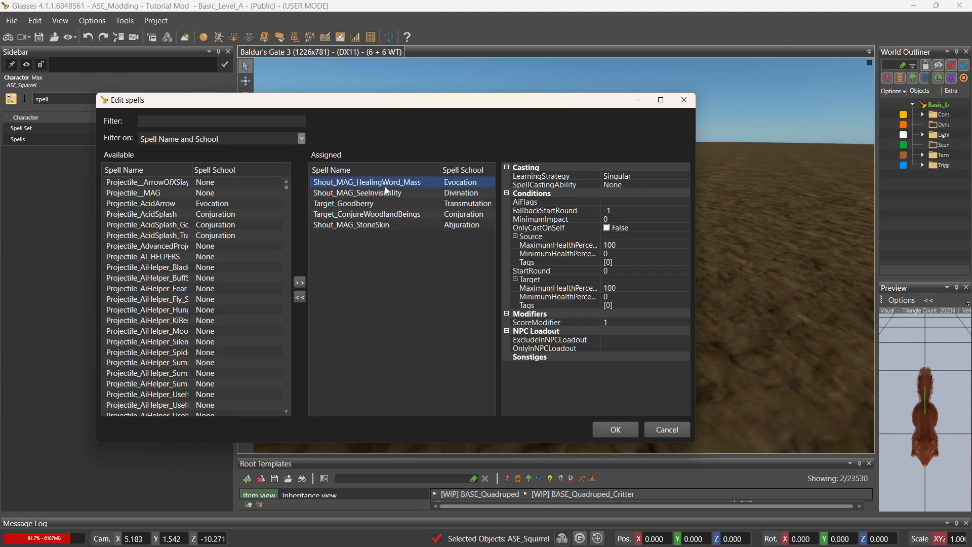
{"action": "left_click", "coordinate": [406, 197]}
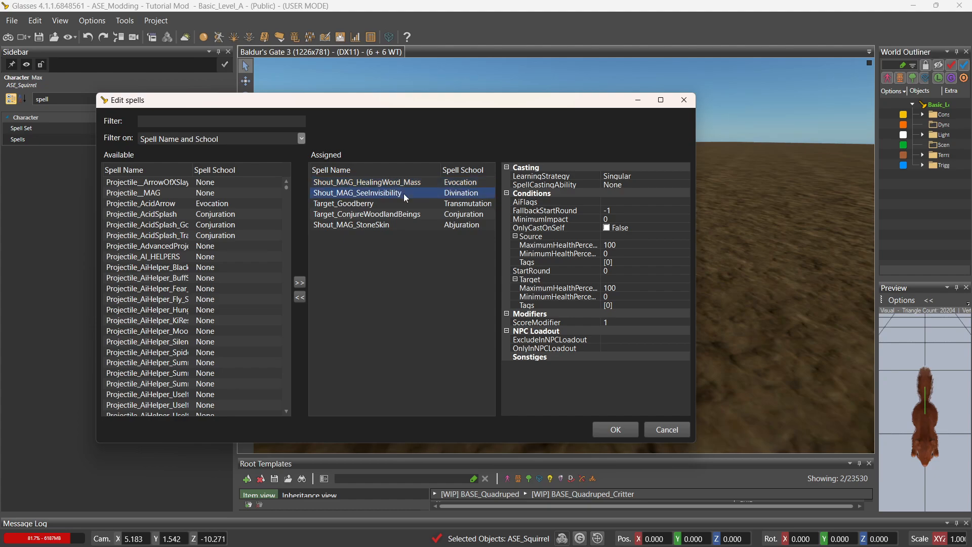
Delete Target_Goodberry, Target_ConjureWoodlandBeings and Shout_MAG_StoneSkin from the assigned spells.
{"action": "left_click", "coordinate": [398, 205]}
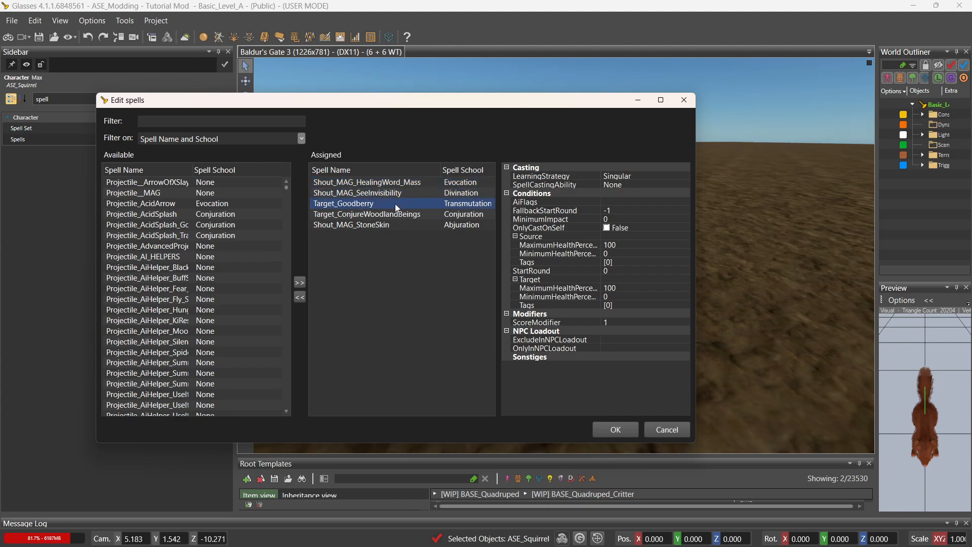
{"action": "key", "text": "Delete"}
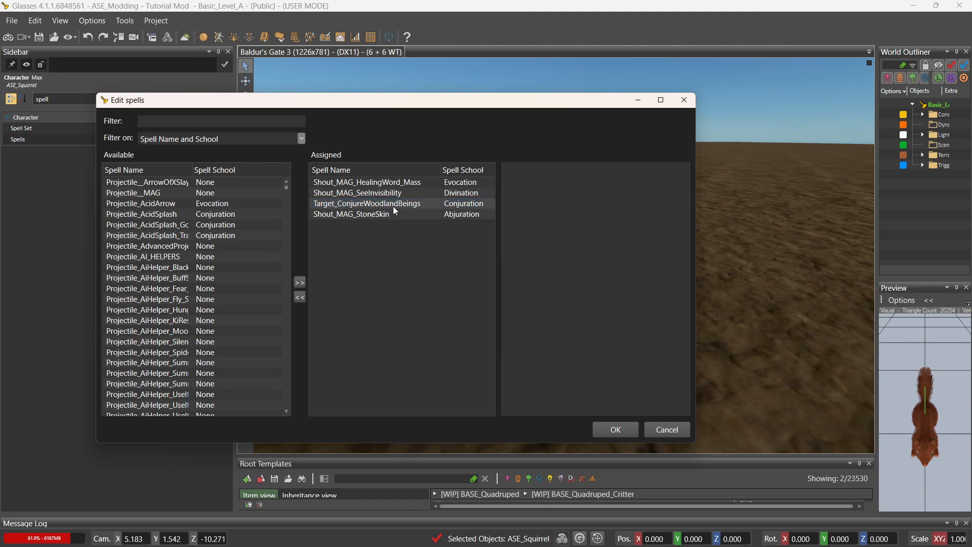
{"action": "left_click", "coordinate": [396, 207]}
{"action": "key", "text": "Delete"}
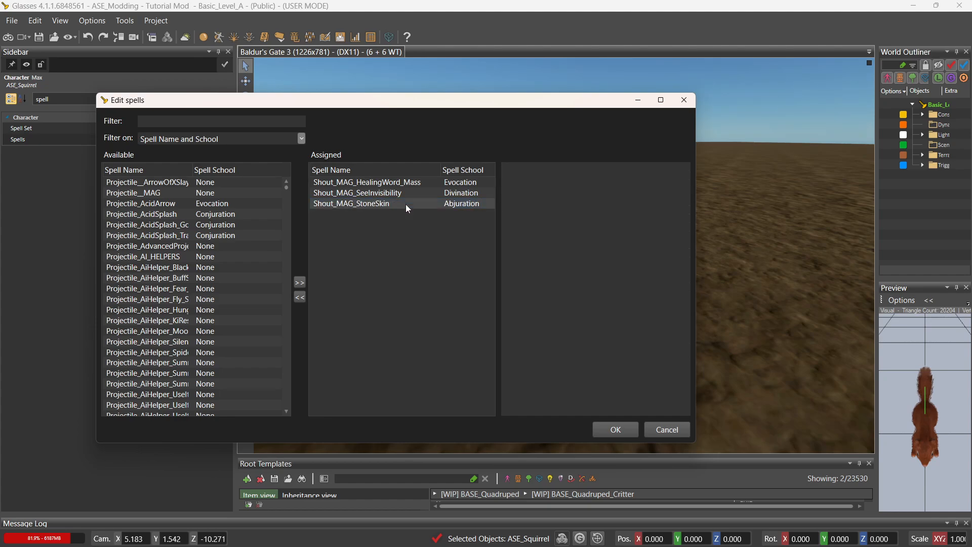
{"action": "left_click", "coordinate": [395, 206]}
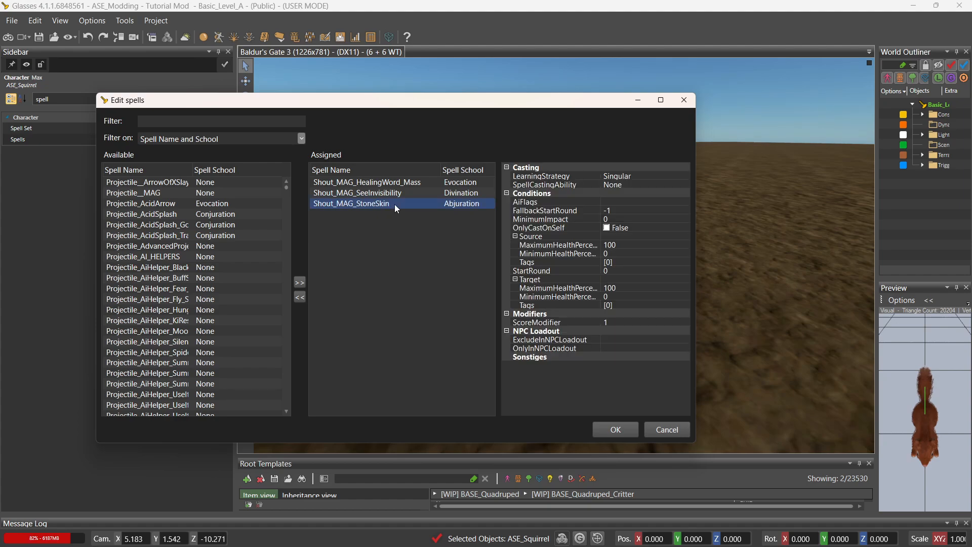
{"action": "key", "text": "Delete"}
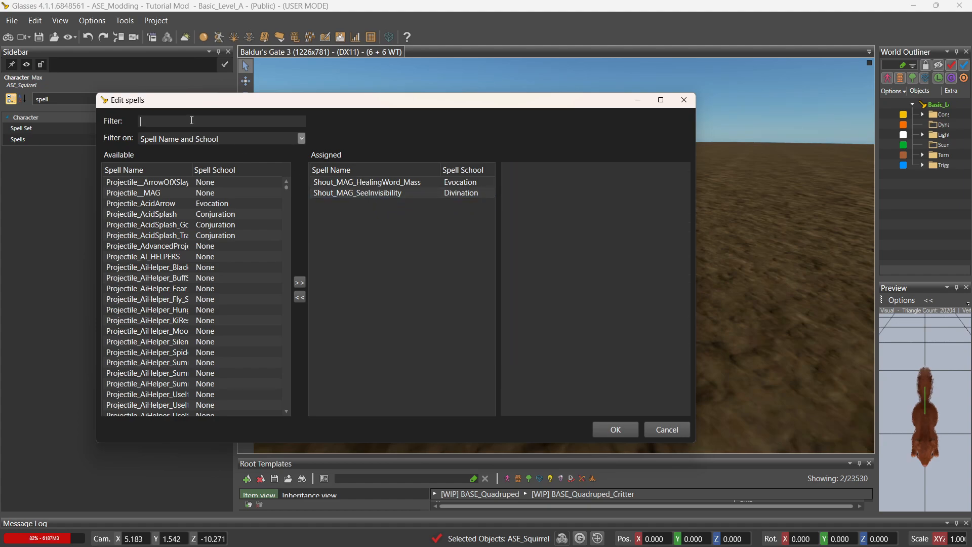
Filter by 'ASE_T', assign the DisguiseSelf, Aid_Self, ConjureWoodlandBeings and Goodberry ASE_TUT spells, and confirm.
{"action": "left_click", "coordinate": [192, 120]}
{"action": "type", "text": "ASE_"}
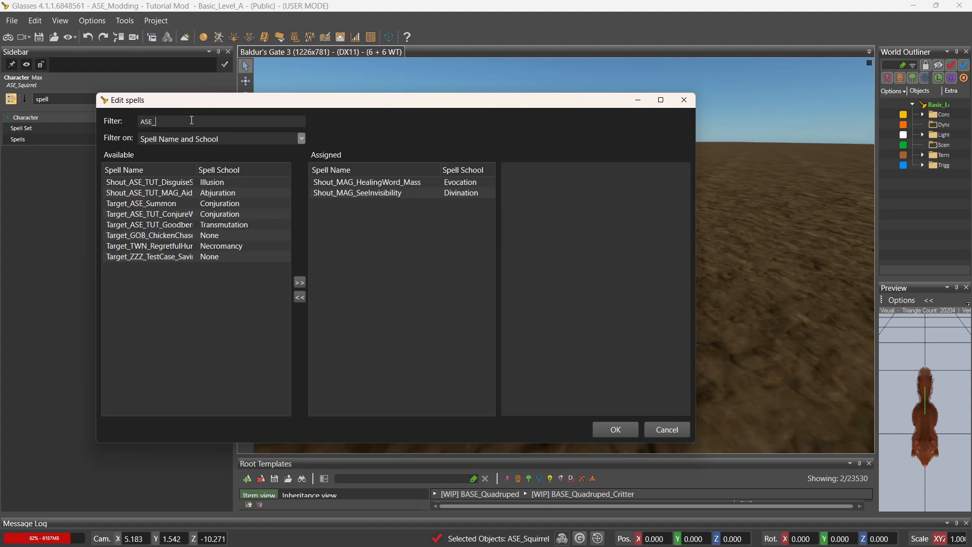
{"action": "type", "text": "T"}
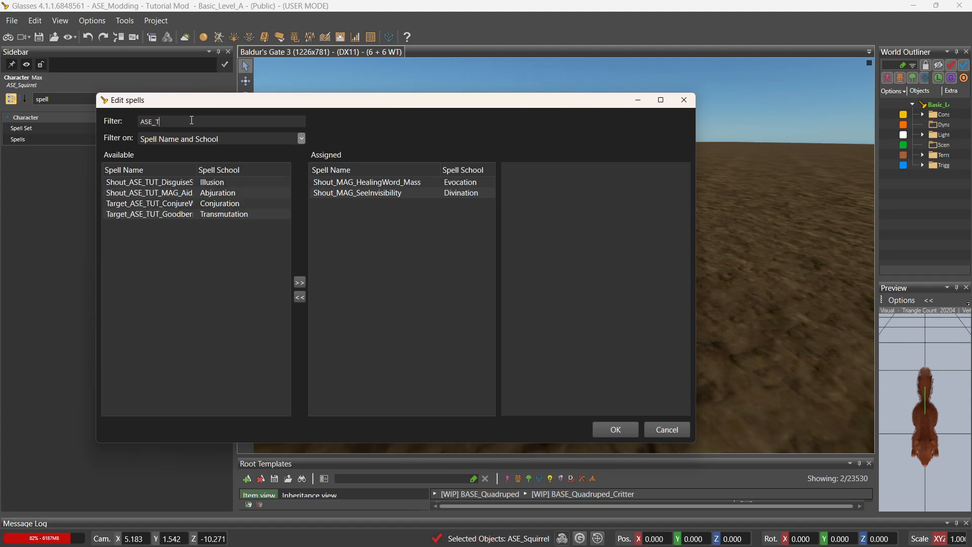
{"action": "double_click", "coordinate": [196, 171]}
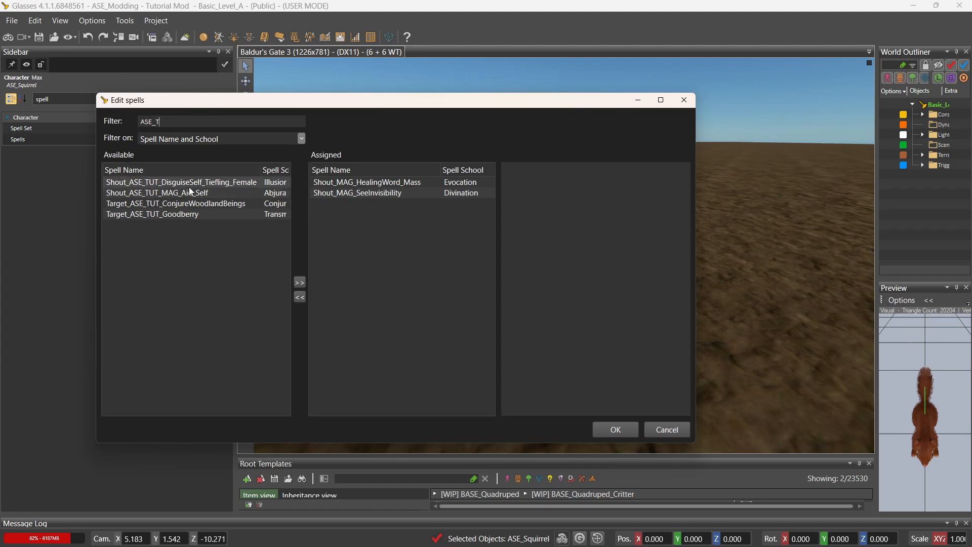
{"action": "double_click", "coordinate": [190, 186]}
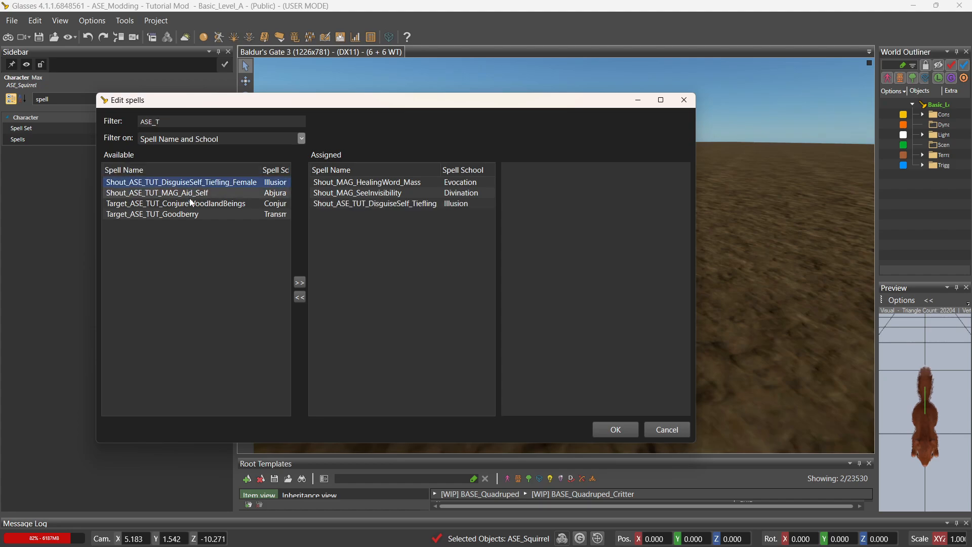
{"action": "left_click", "coordinate": [190, 198]}
{"action": "double_click", "coordinate": [190, 199]}
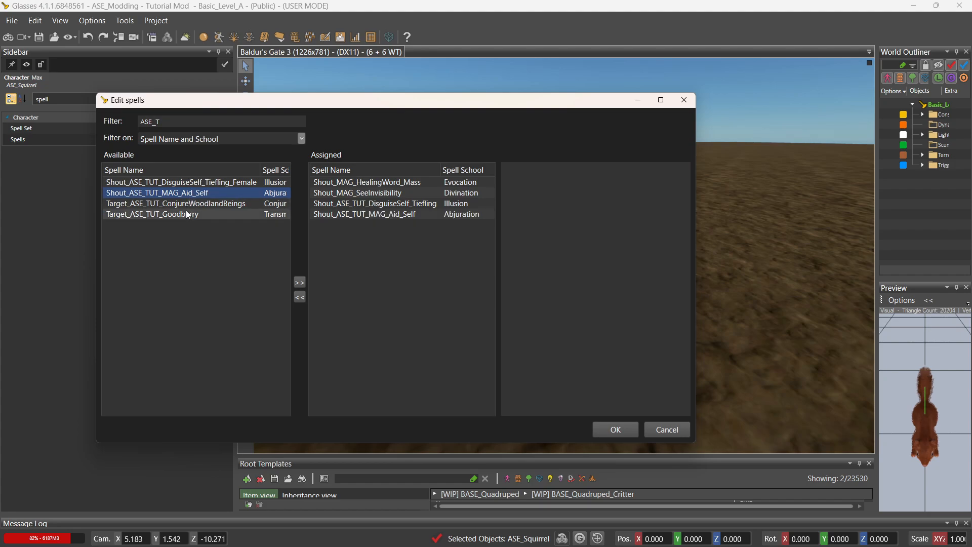
{"action": "left_click", "coordinate": [191, 208]}
{"action": "double_click", "coordinate": [191, 206]}
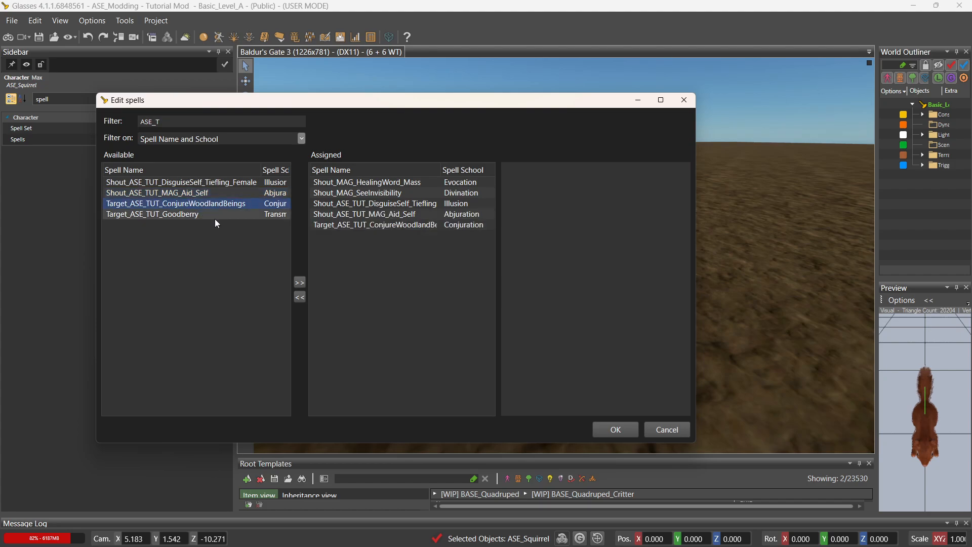
{"action": "left_click", "coordinate": [209, 215]}
{"action": "double_click", "coordinate": [209, 215]}
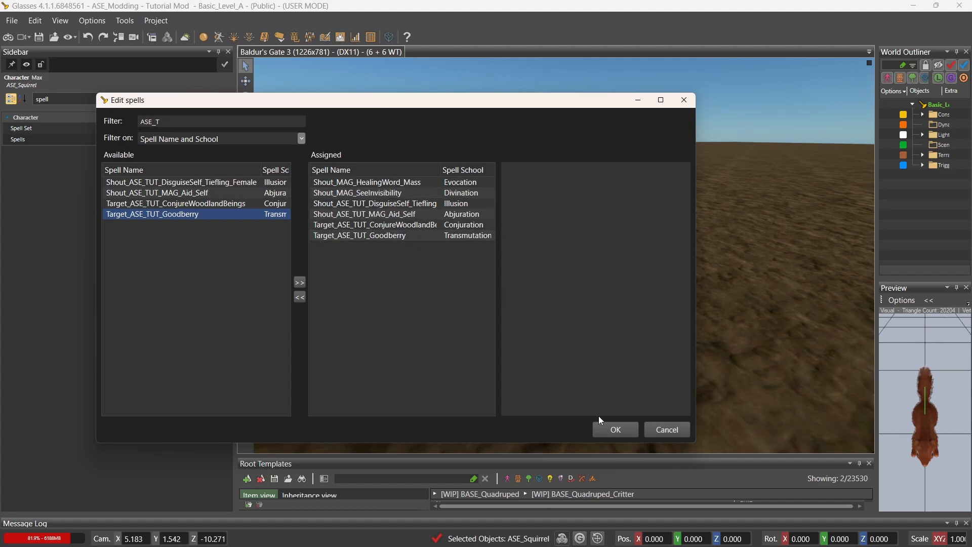
{"action": "left_click", "coordinate": [614, 430]}
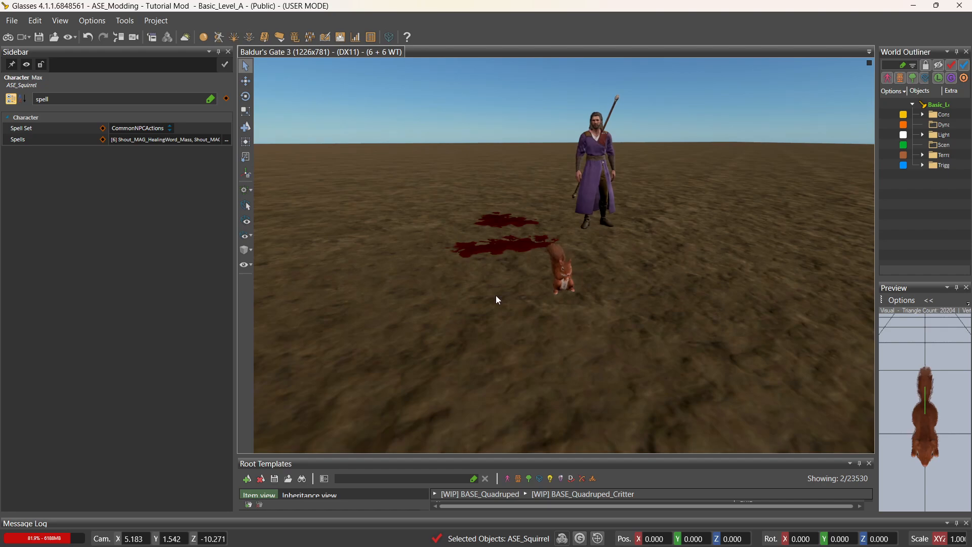
Reload the level from the File menu, saving the unsaved Root Templates first.
{"action": "left_click", "coordinate": [13, 21]}
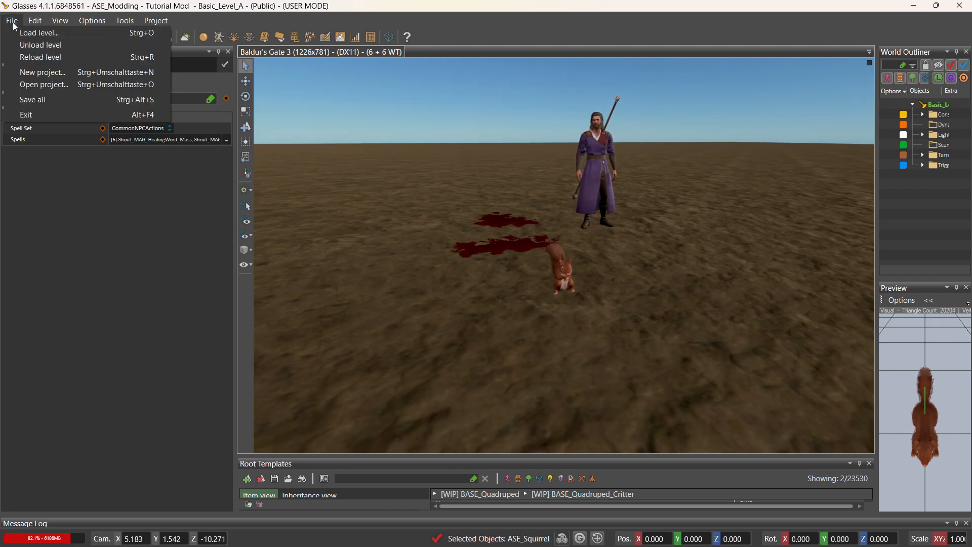
{"action": "left_click", "coordinate": [40, 56]}
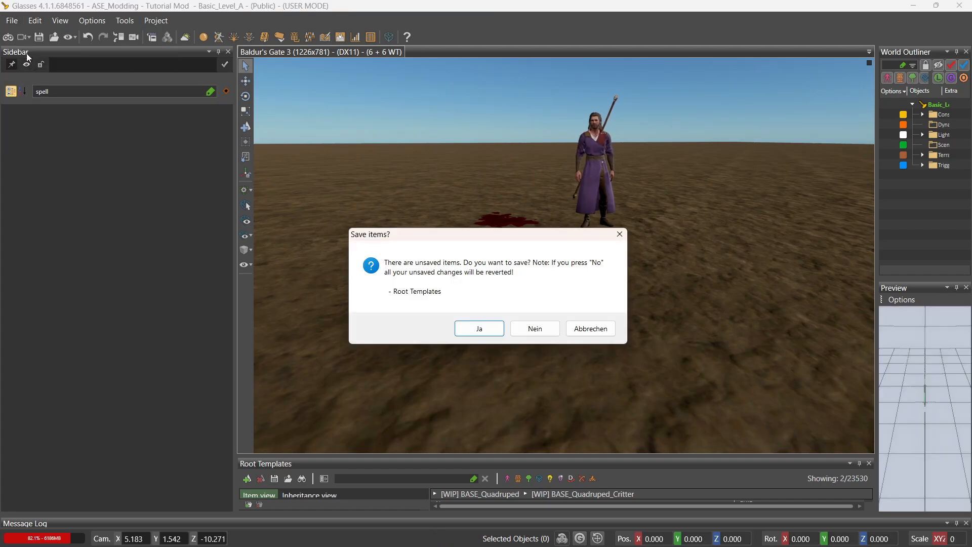
{"action": "left_click", "coordinate": [489, 327]}
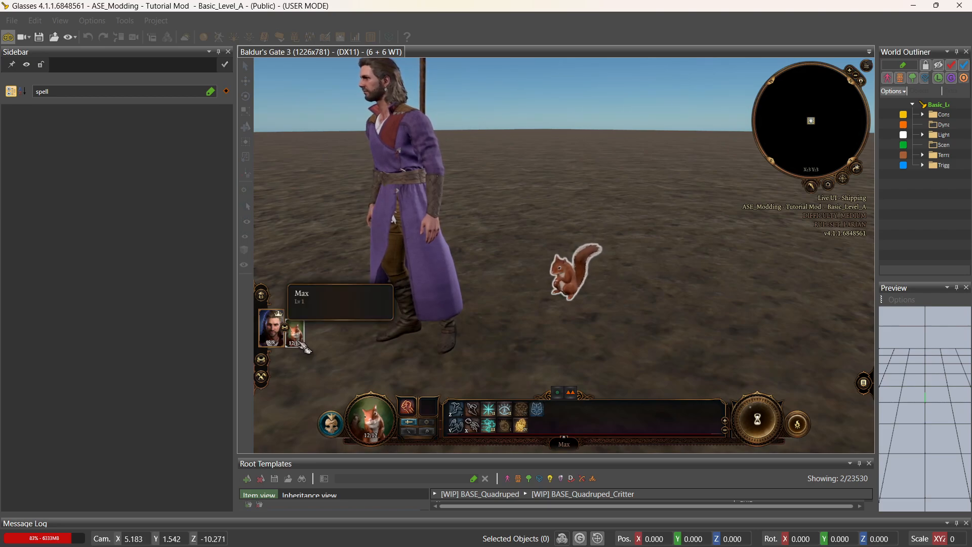
Inspect Max the squirrel's character sheet, then close it.
{"action": "right_click", "coordinate": [298, 340]}
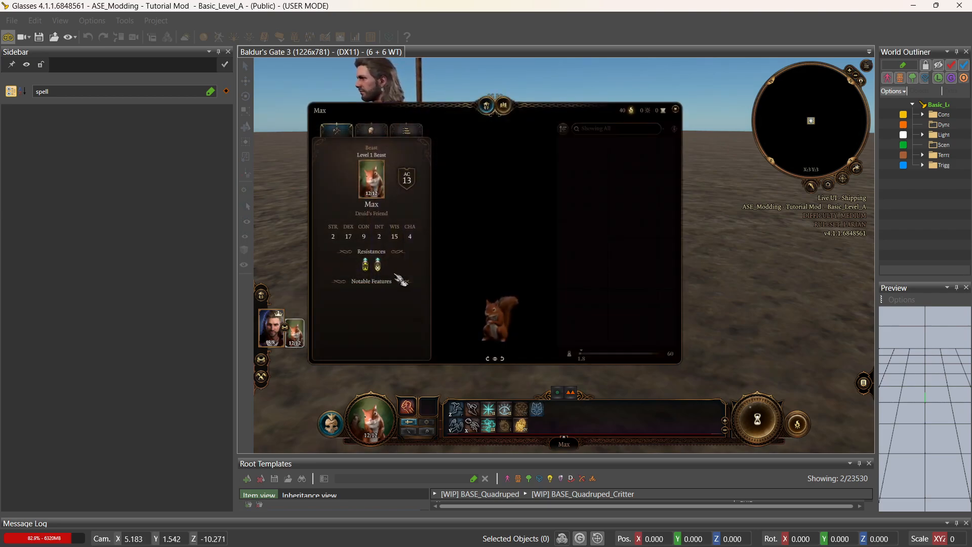
{"action": "mouse_move", "coordinate": [354, 243]}
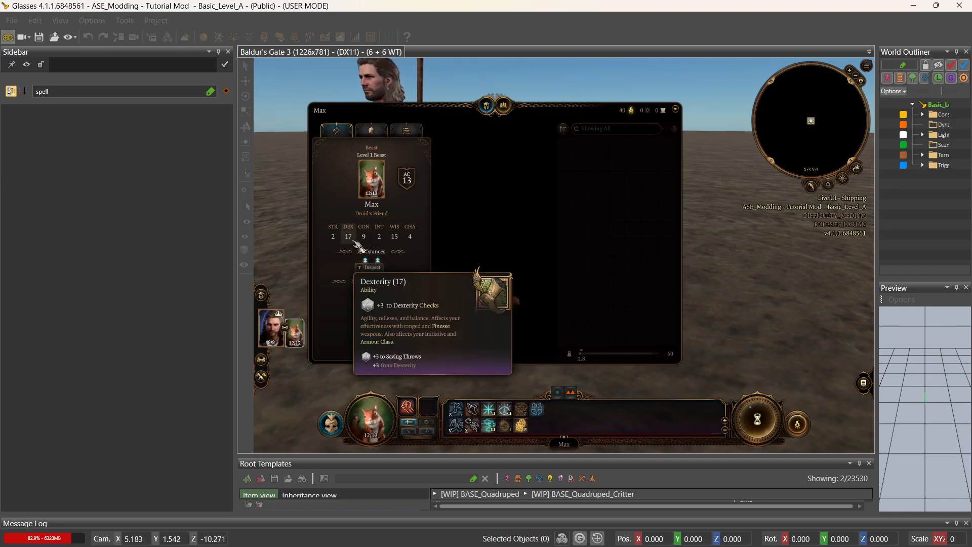
{"action": "mouse_move", "coordinate": [416, 191]}
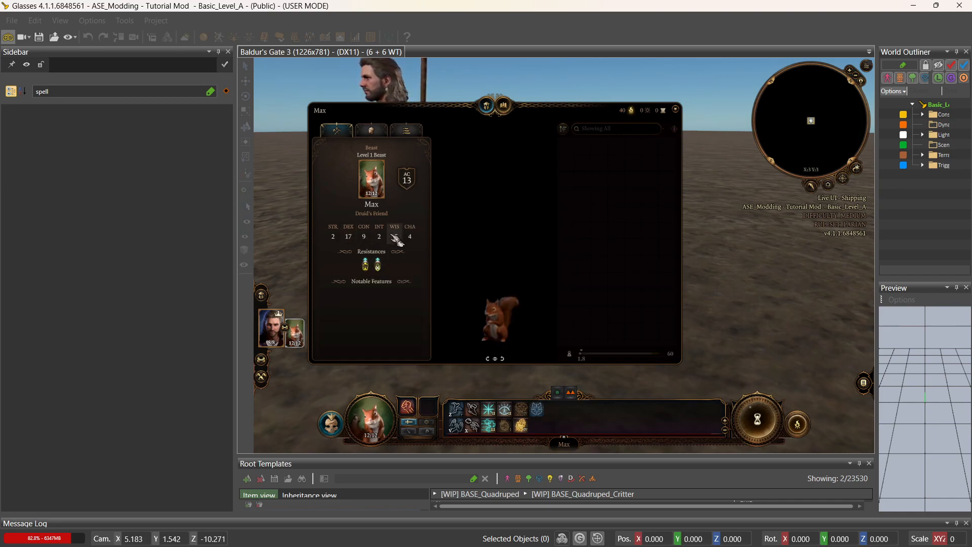
{"action": "mouse_move", "coordinate": [395, 238]}
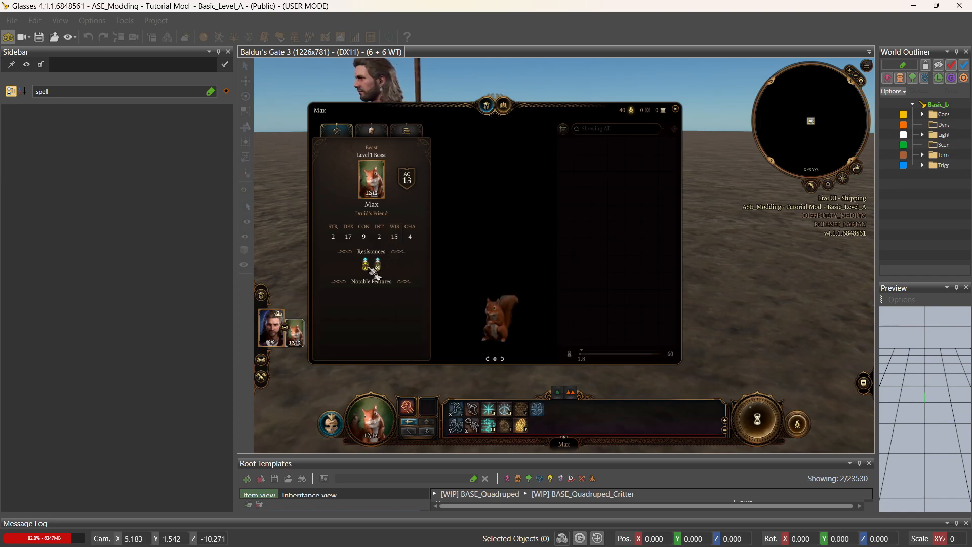
{"action": "mouse_move", "coordinate": [374, 268]}
{"action": "key", "text": "Escape"}
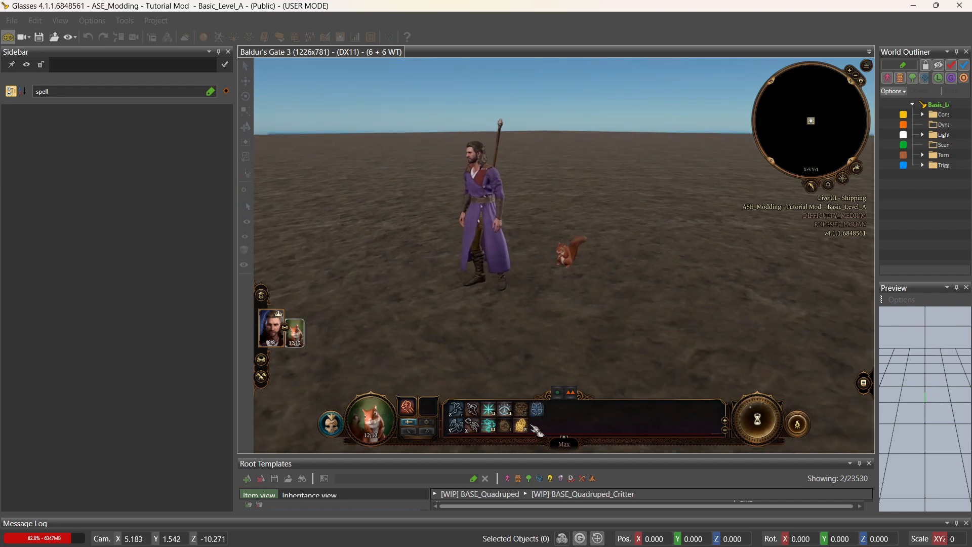
Switch to Gale, walk him a short distance and ready his main hand attack.
{"action": "mouse_move", "coordinate": [530, 428]}
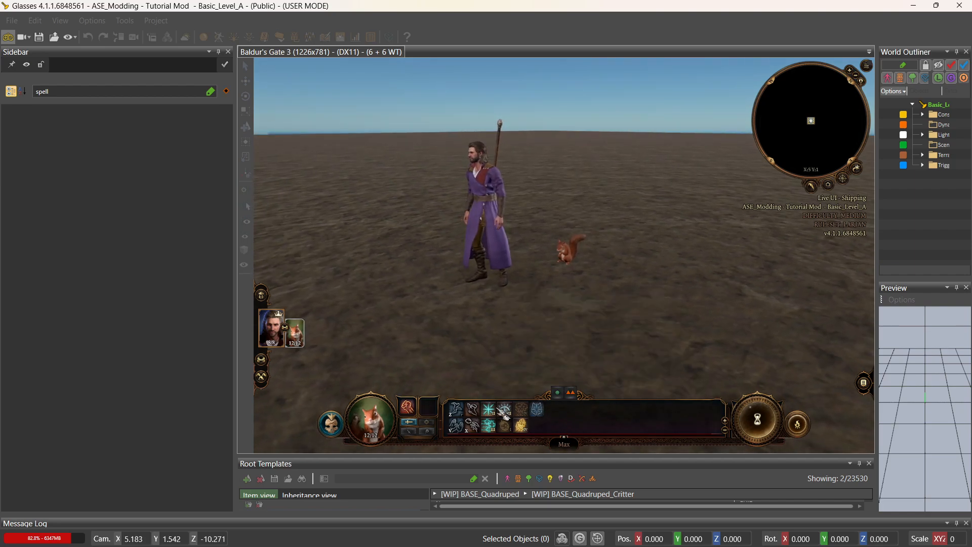
{"action": "left_click", "coordinate": [277, 332]}
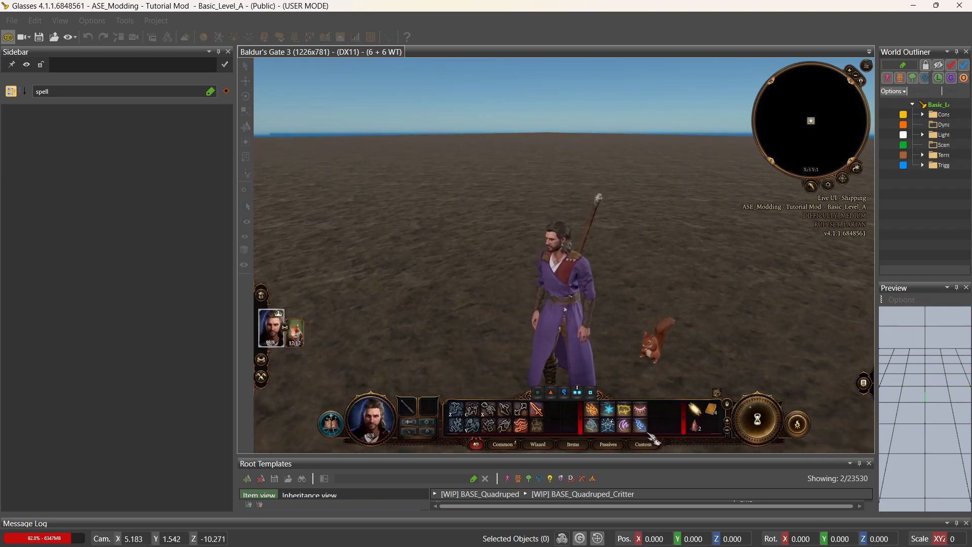
{"action": "mouse_move", "coordinate": [544, 418]}
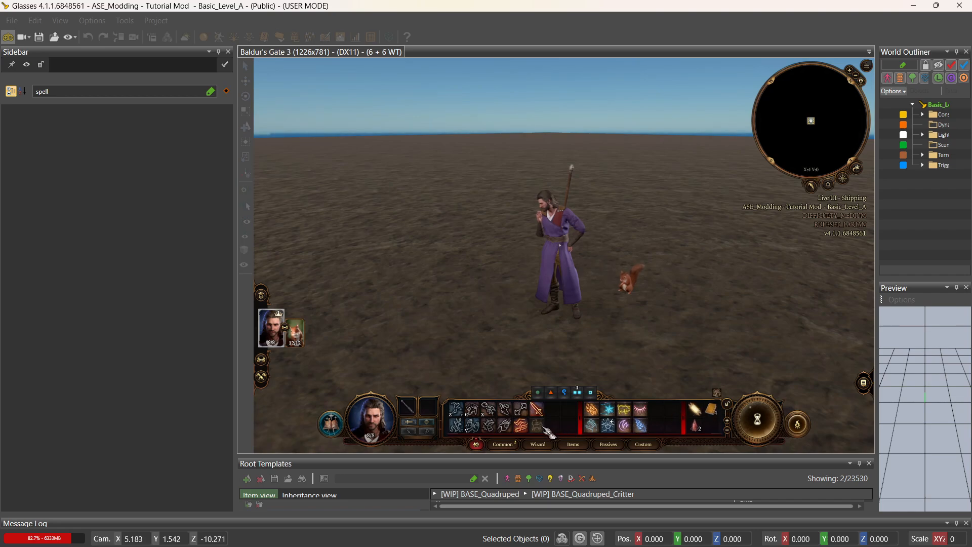
{"action": "left_click", "coordinate": [506, 319]}
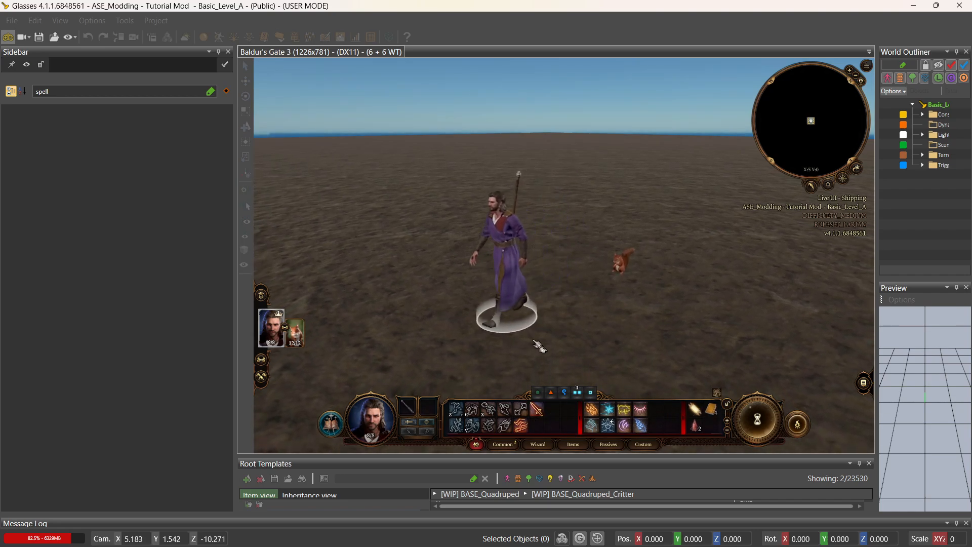
{"action": "key", "text": "ctrl"}
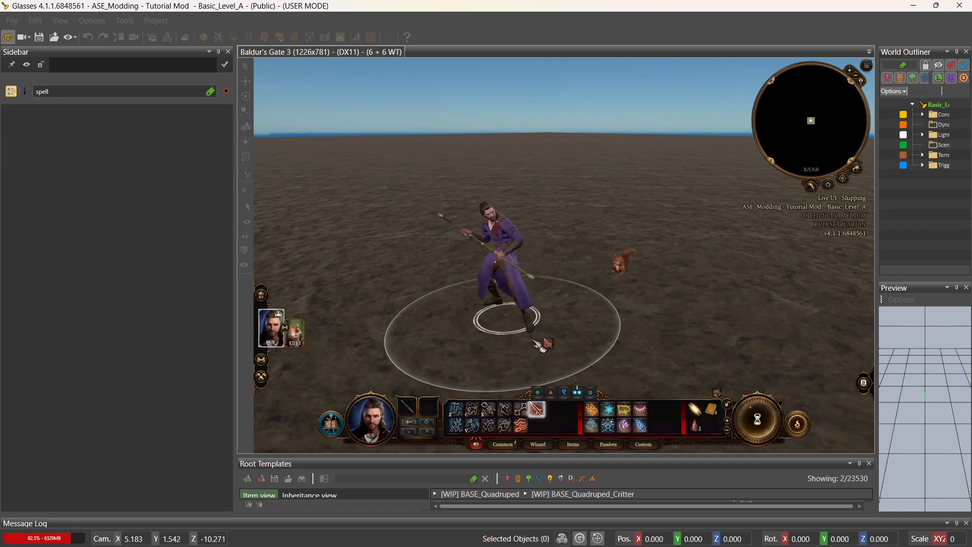
Spawn ASE_Squirrel_MAG_Raven_Gloves with the console's spawnItem command and have Gale pick them up.
{"action": "key", "text": "grave"}
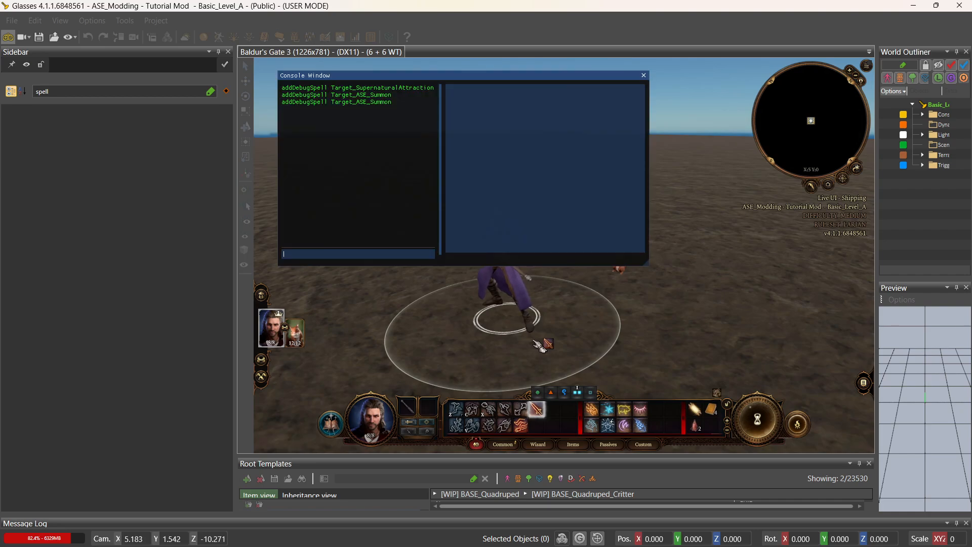
{"action": "type", "text": "s"}
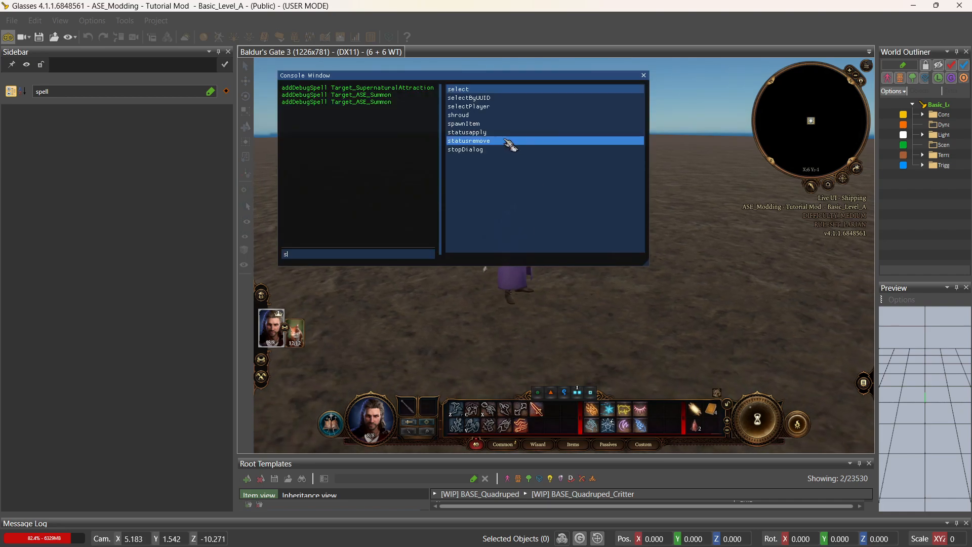
{"action": "left_click", "coordinate": [488, 124]}
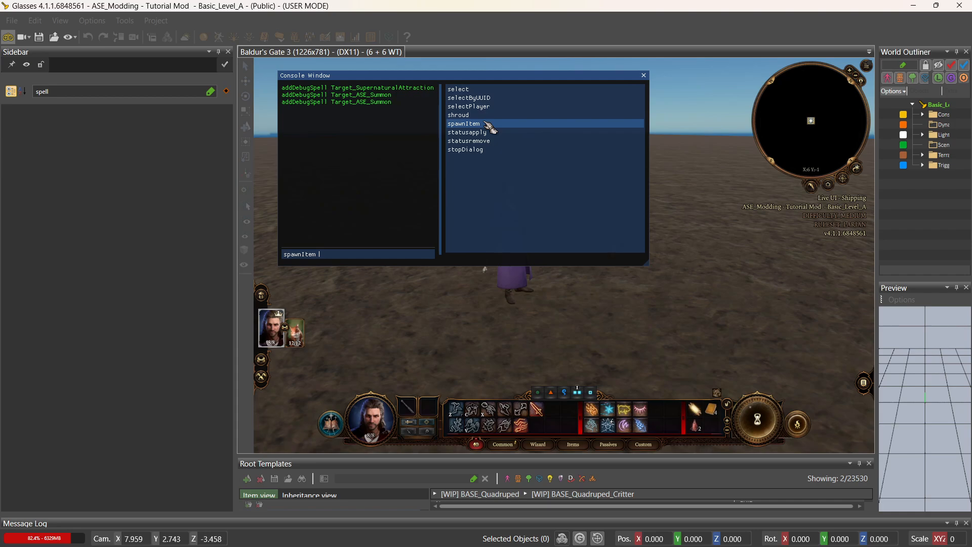
{"action": "type", "text": "a"}
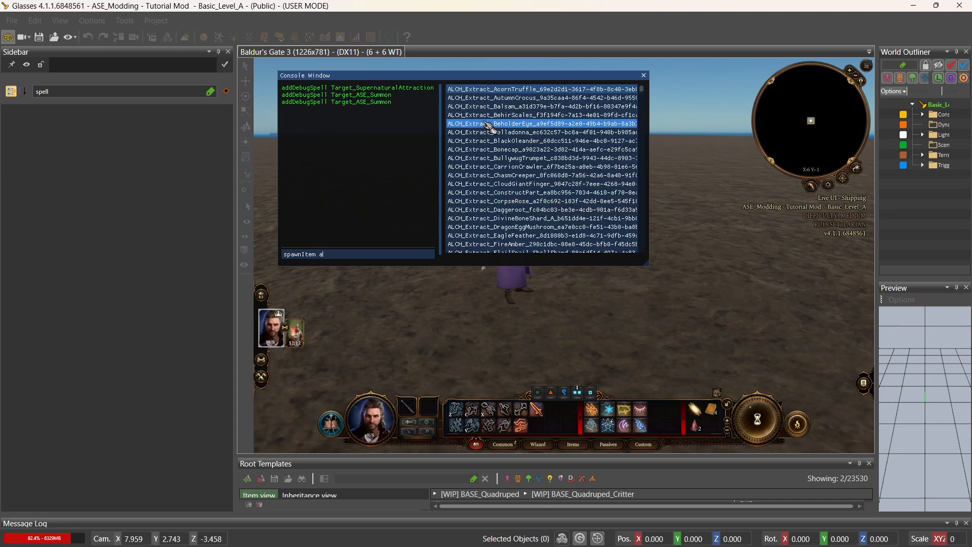
{"action": "type", "text": "se_"}
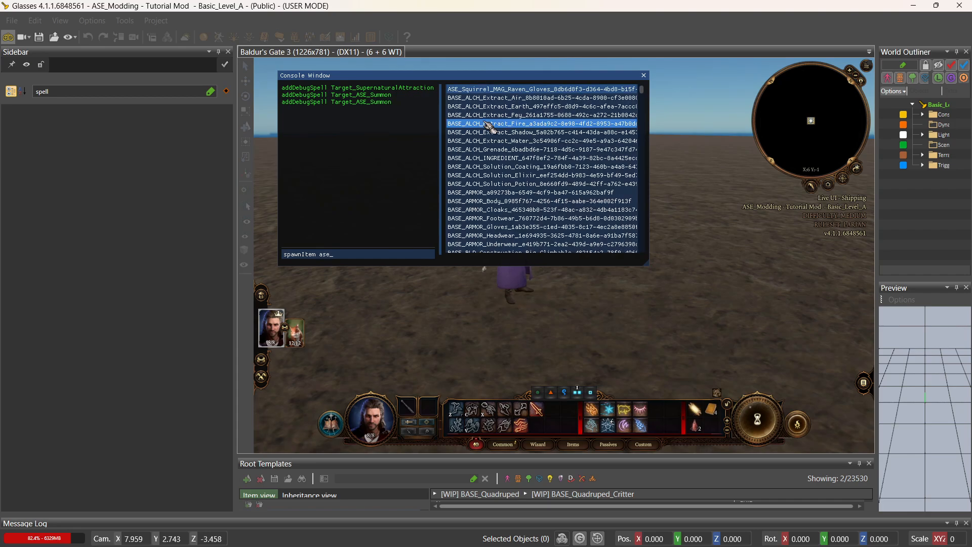
{"action": "left_click", "coordinate": [518, 93]}
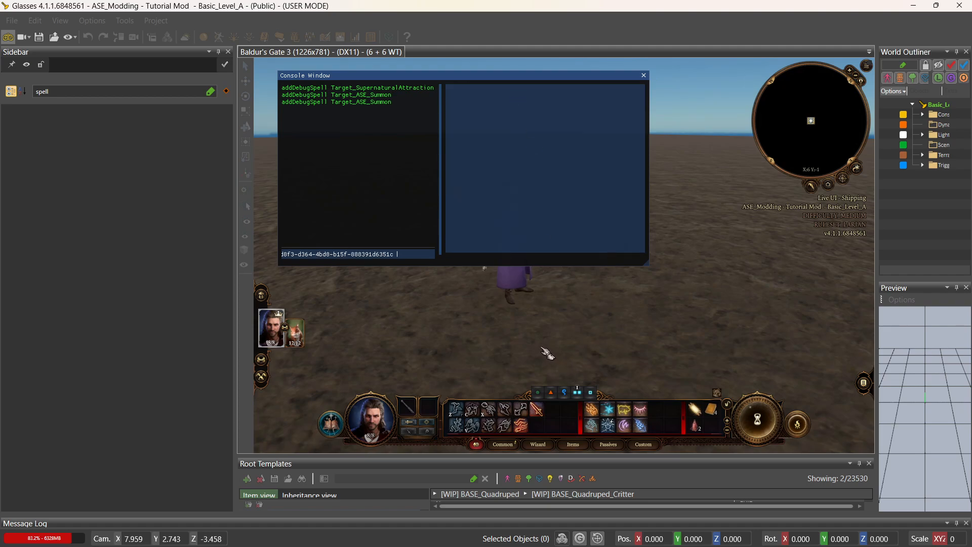
{"action": "key", "text": "Return"}
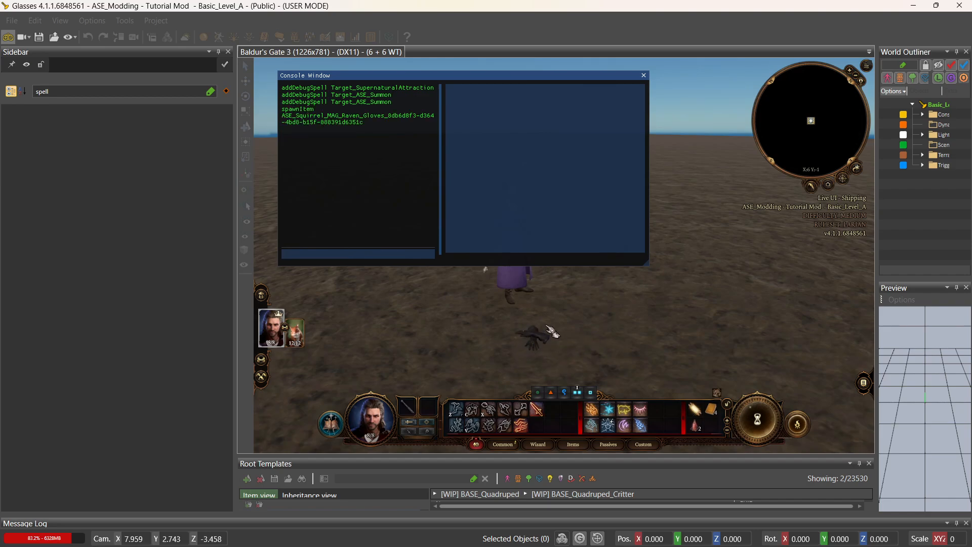
{"action": "left_click", "coordinate": [543, 348]}
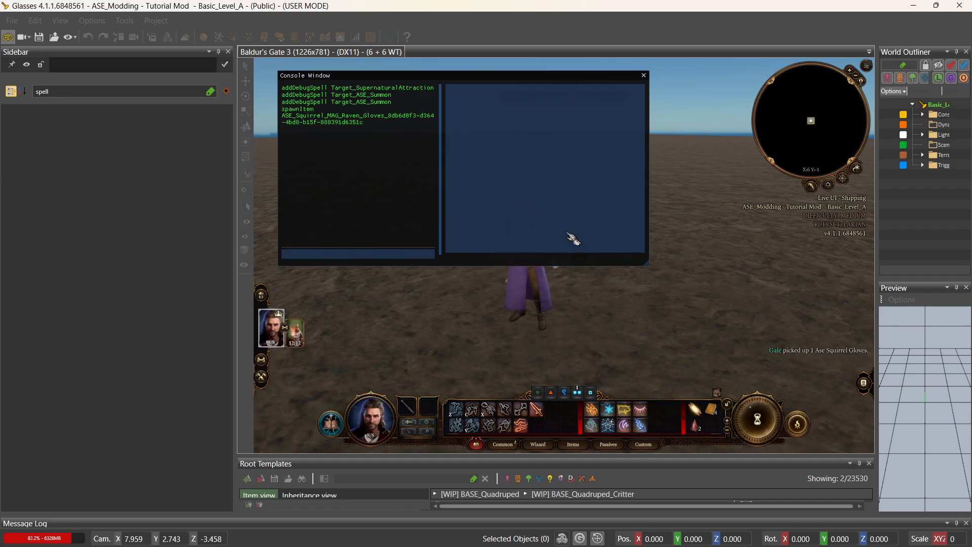
{"action": "left_click", "coordinate": [644, 77]}
Equip the squirrel gloves on Gale from his inventory.
{"action": "key", "text": "i"}
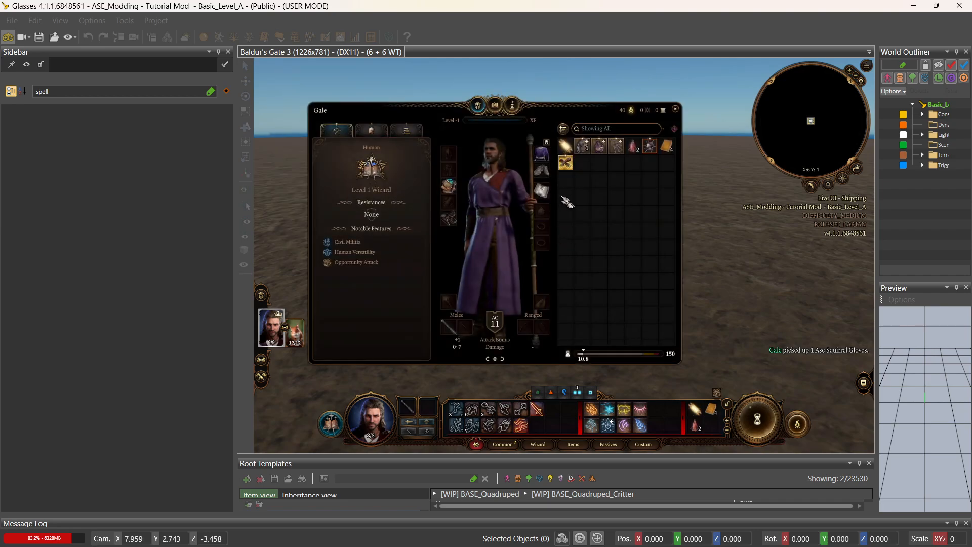
{"action": "double_click", "coordinate": [566, 163]}
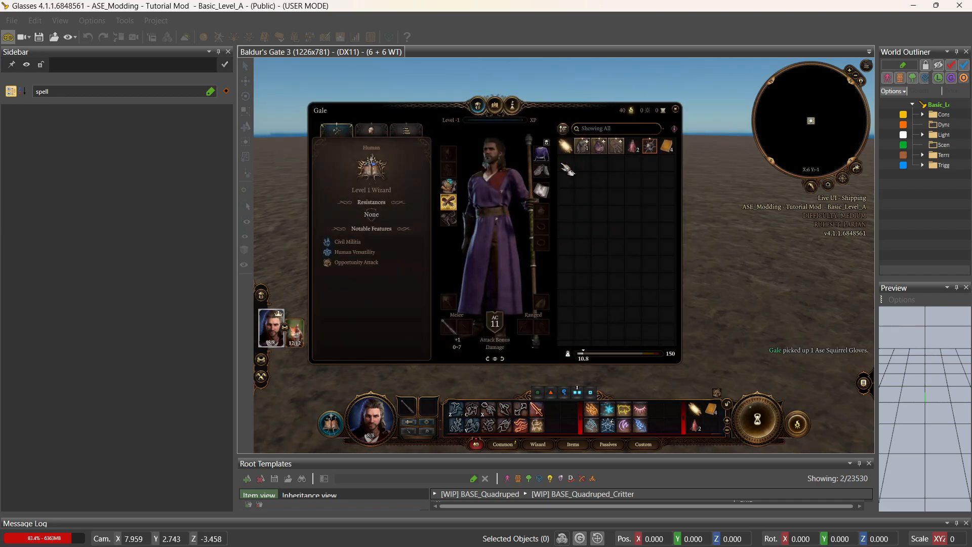
{"action": "mouse_move", "coordinate": [546, 430]}
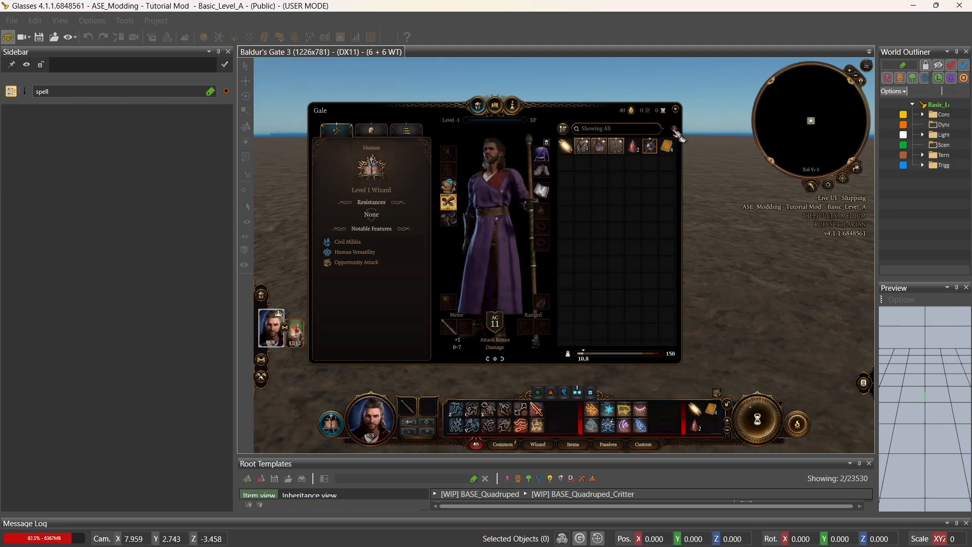
{"action": "left_click", "coordinate": [676, 109]}
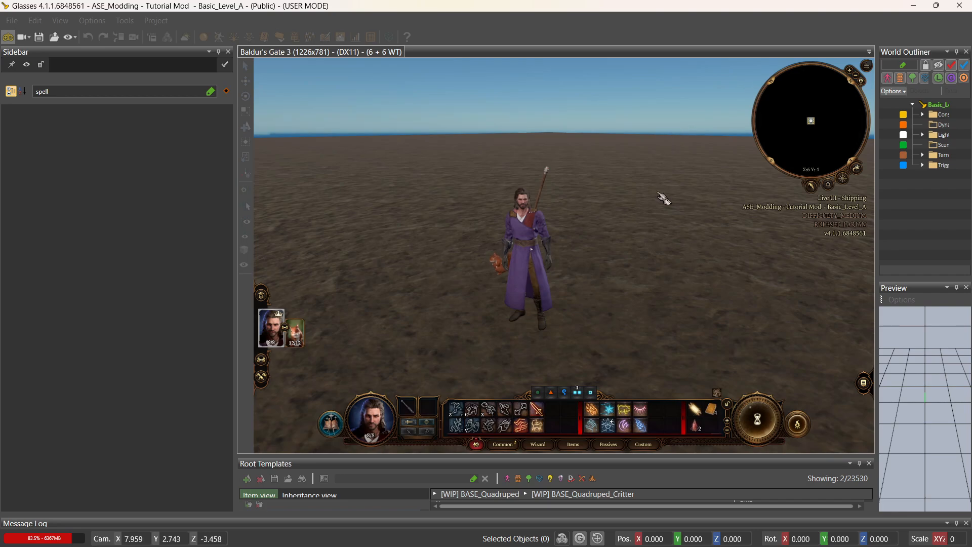
Summon Max beside Gale and have Max cast Goodberry on Gale.
{"action": "left_click", "coordinate": [539, 428]}
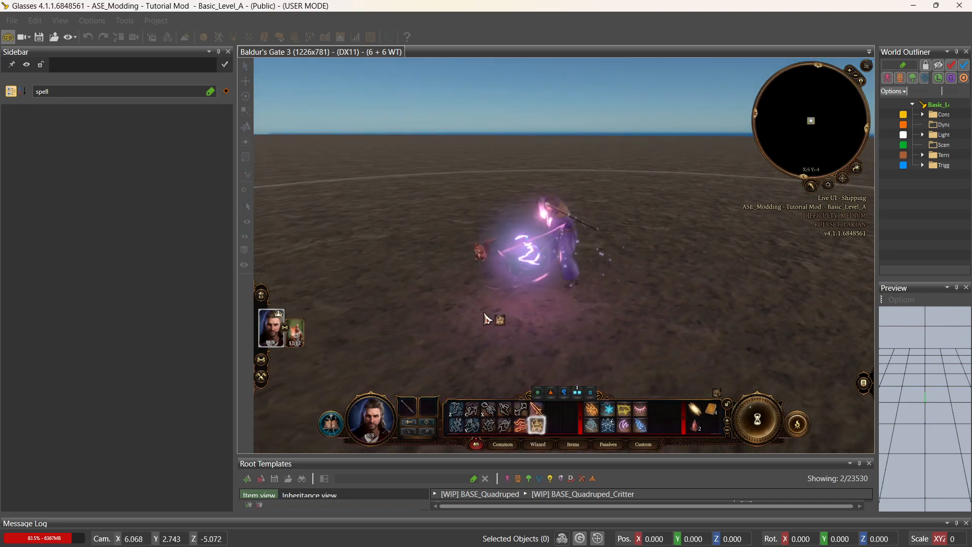
{"action": "left_click", "coordinate": [486, 314]}
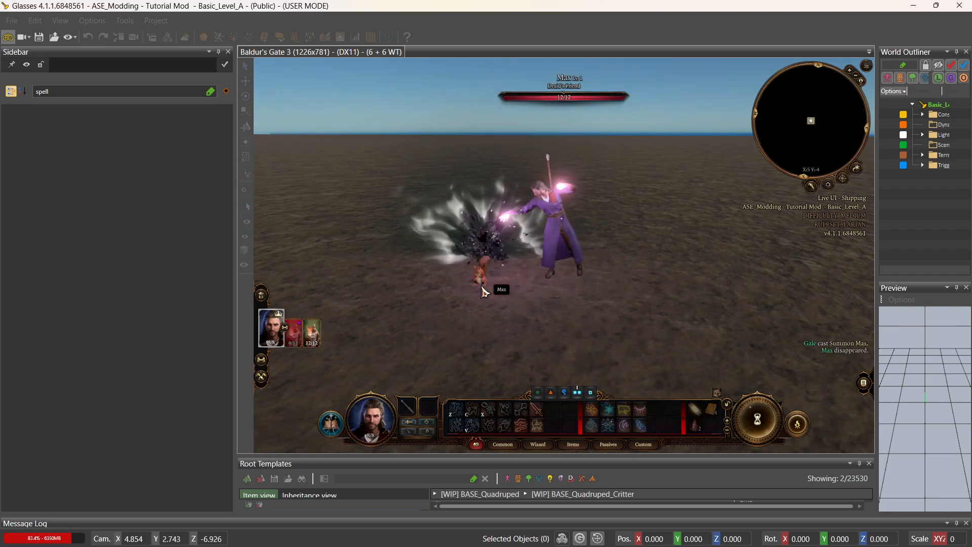
{"action": "left_click", "coordinate": [301, 335]}
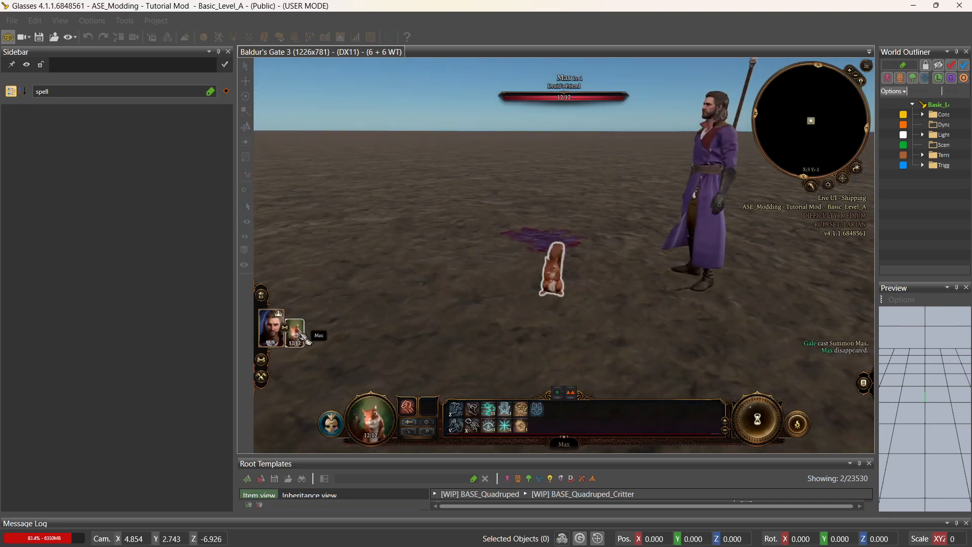
{"action": "mouse_move", "coordinate": [524, 433]}
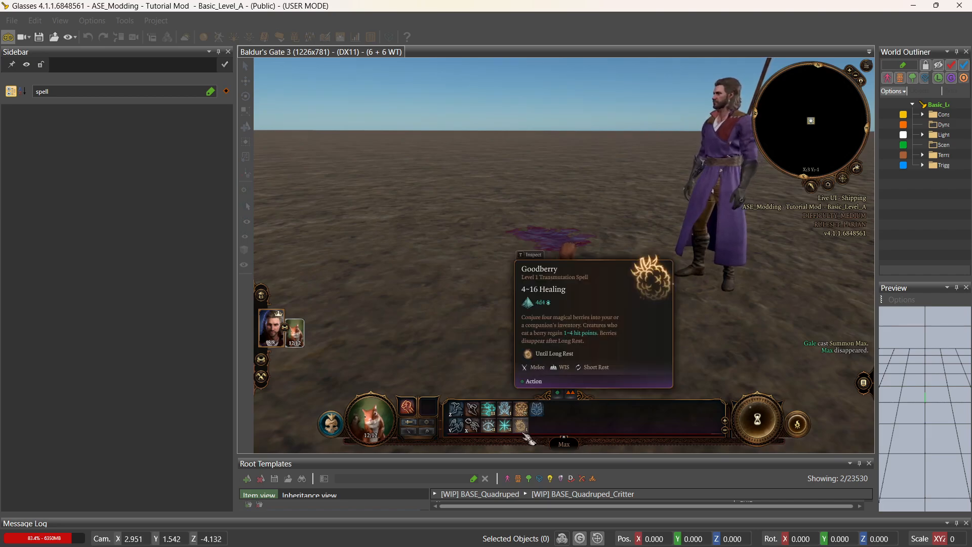
{"action": "left_click", "coordinate": [523, 431]}
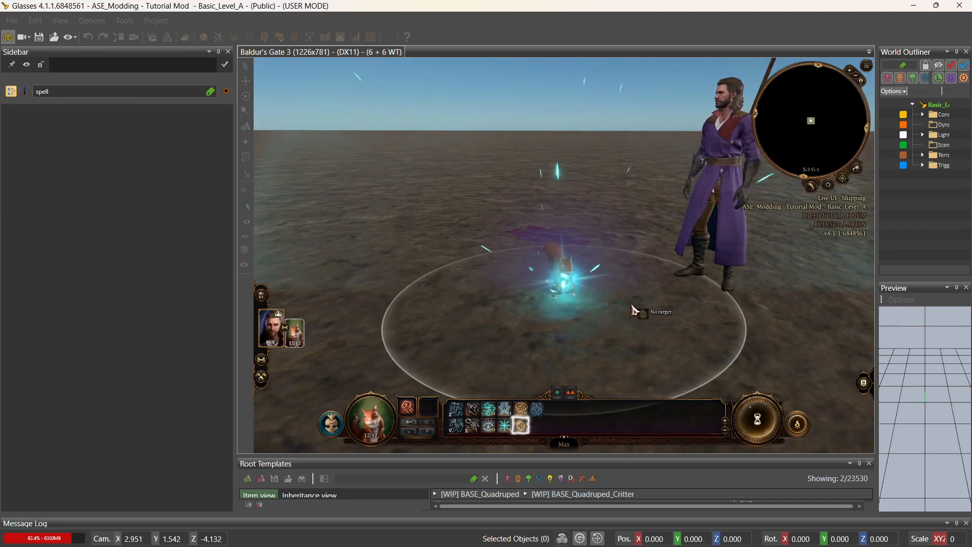
{"action": "left_click", "coordinate": [673, 274]}
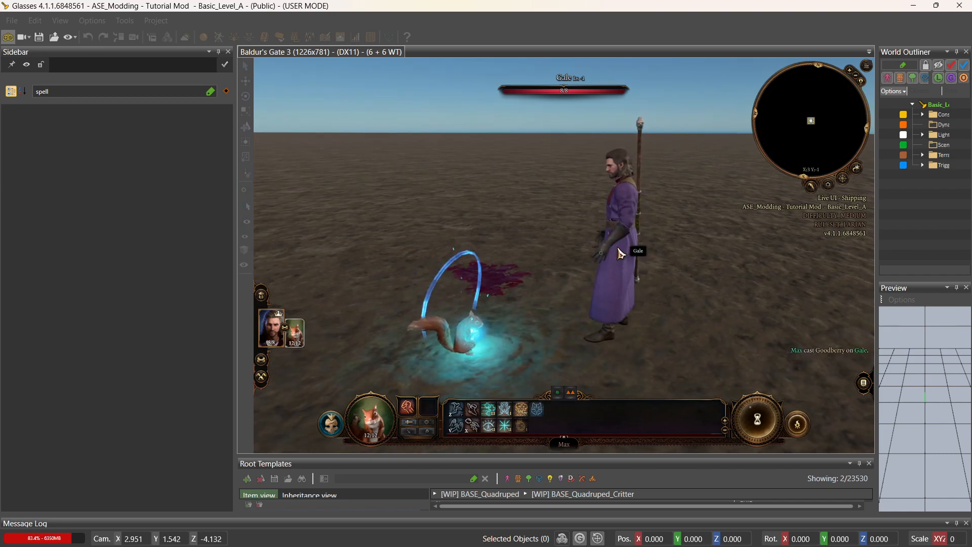
Check Gale's inventory for the Goodberry, then switch control back to Max.
{"action": "left_click", "coordinate": [281, 342]}
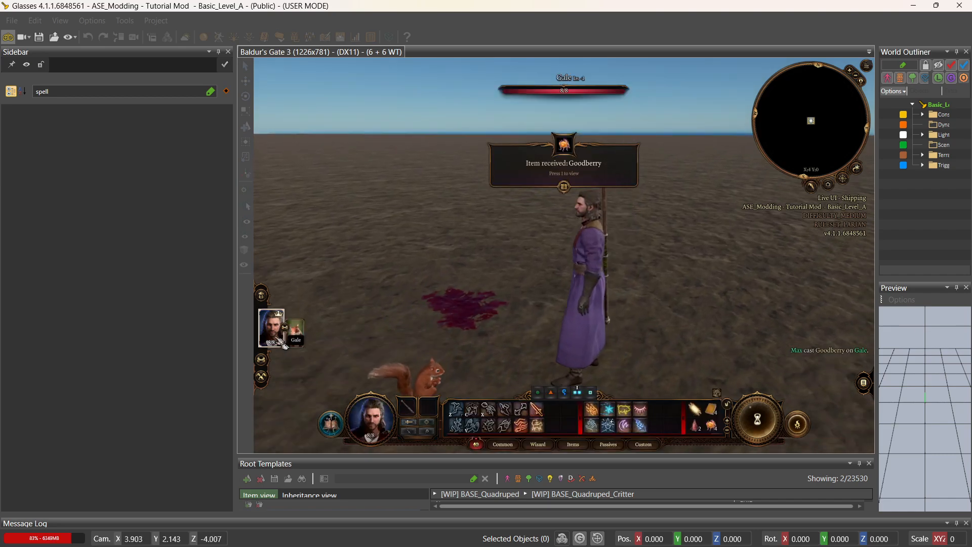
{"action": "key", "text": "i"}
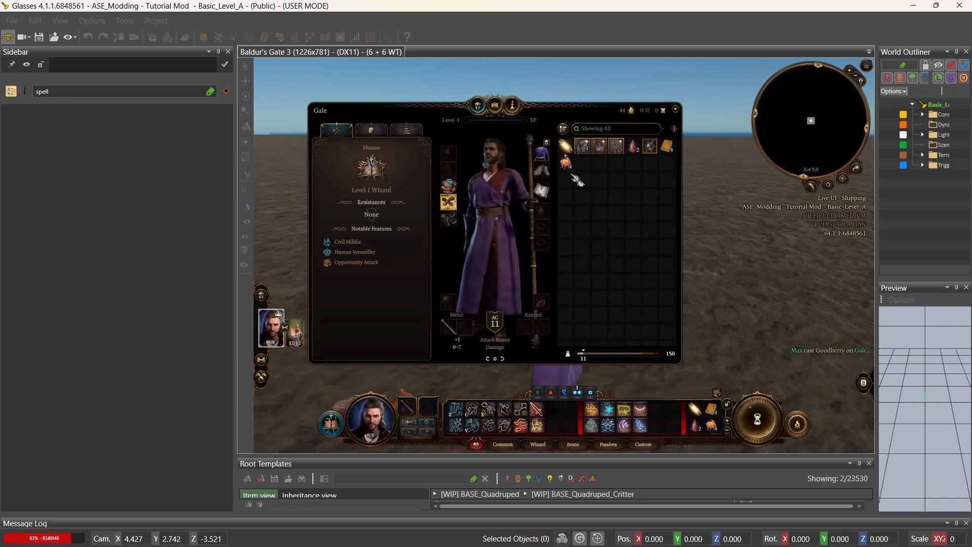
{"action": "mouse_move", "coordinate": [572, 170]}
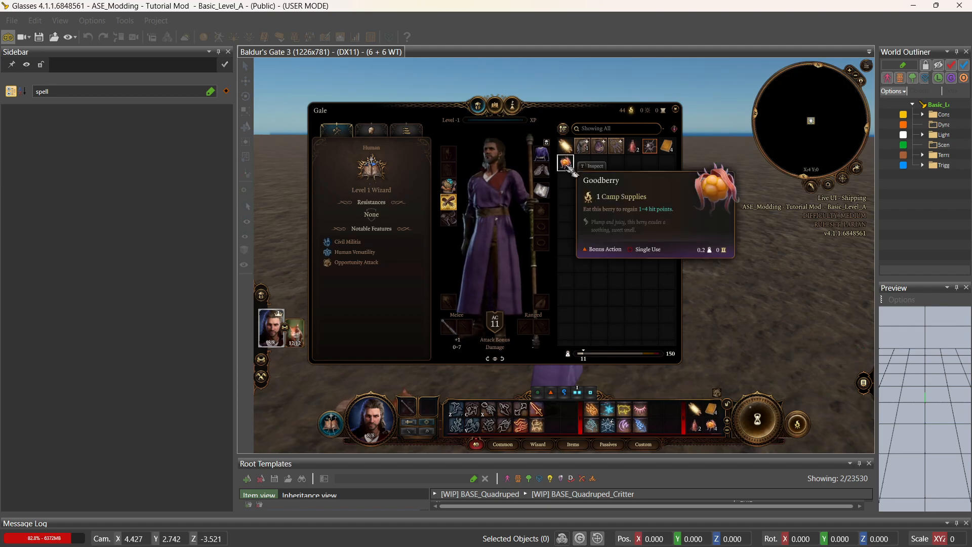
{"action": "key", "text": "i"}
{"action": "left_click", "coordinate": [294, 332]}
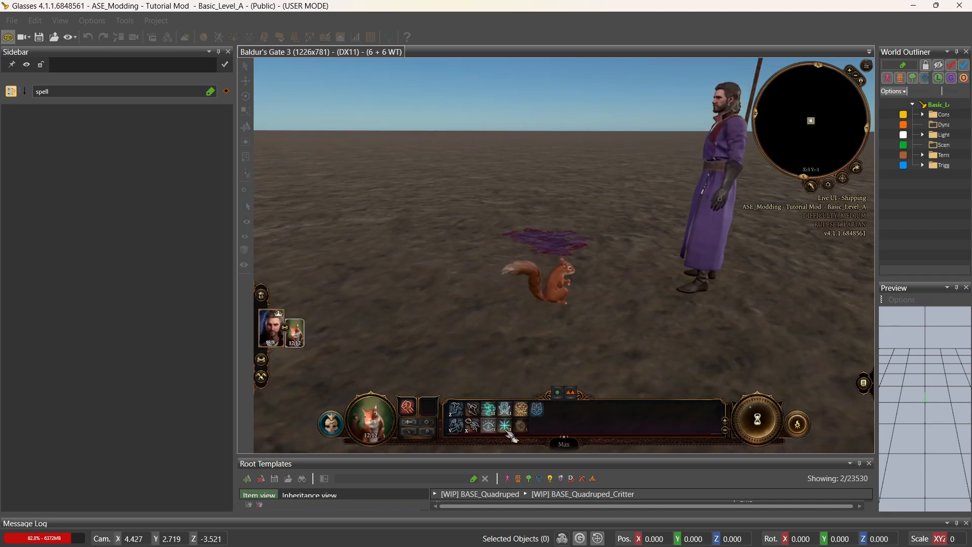
Cast Conjure Woodland Being on the ground near the squirrel.
{"action": "left_click", "coordinate": [521, 409]}
{"action": "left_click", "coordinate": [497, 276]}
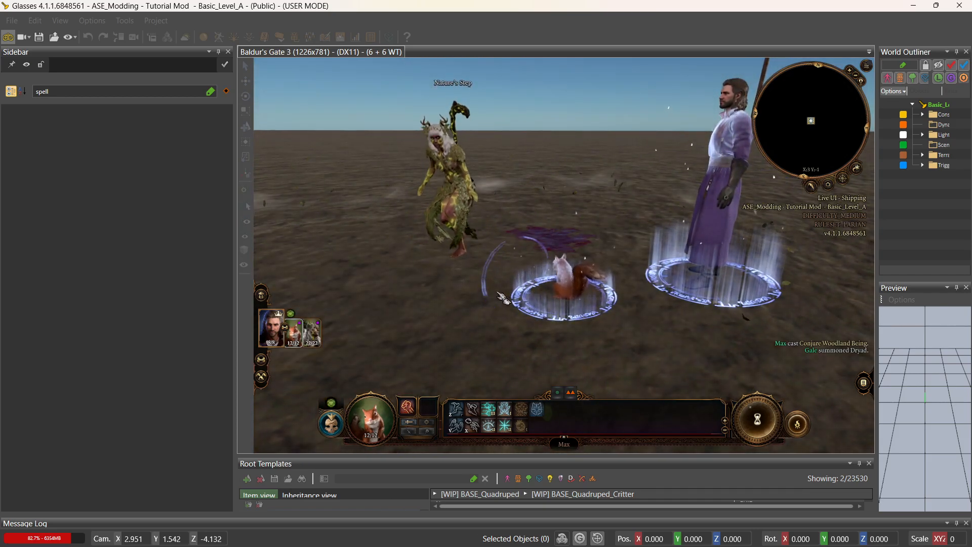
{"action": "middle_click_drag", "start_coordinate": [498, 293], "coordinate": [497, 292]}
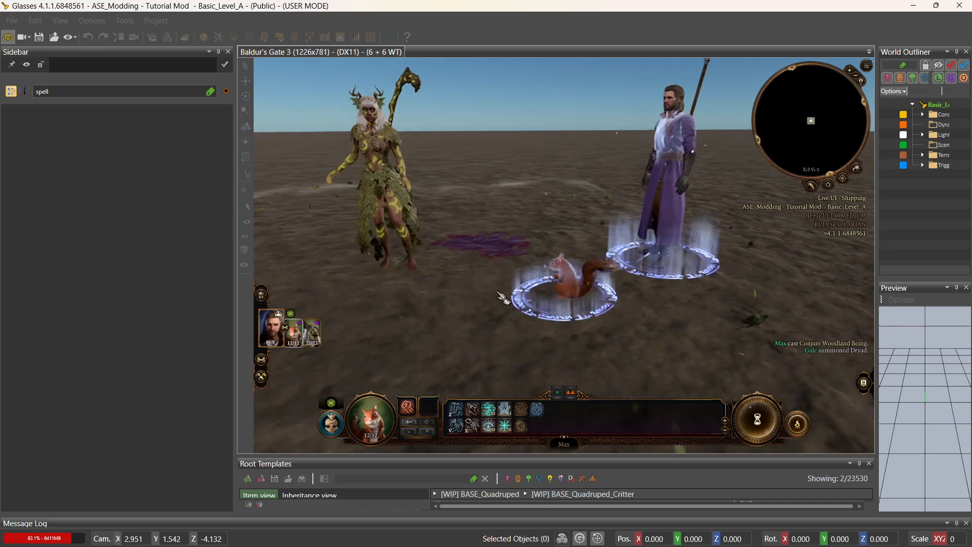
{"action": "key", "text": "a"}
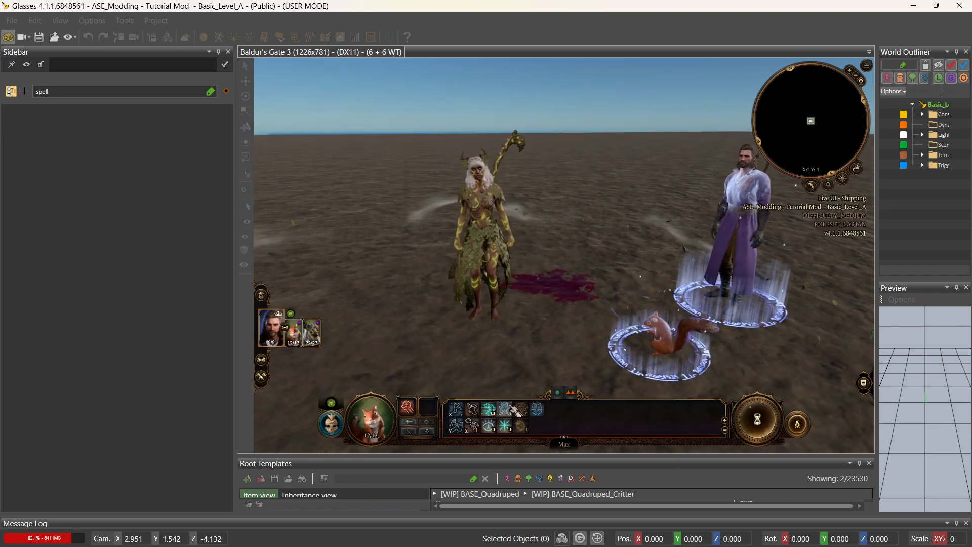
Dismiss Max's squirrel form so he reverts to a tiefling, then walk him and look around.
{"action": "mouse_move", "coordinate": [517, 411]}
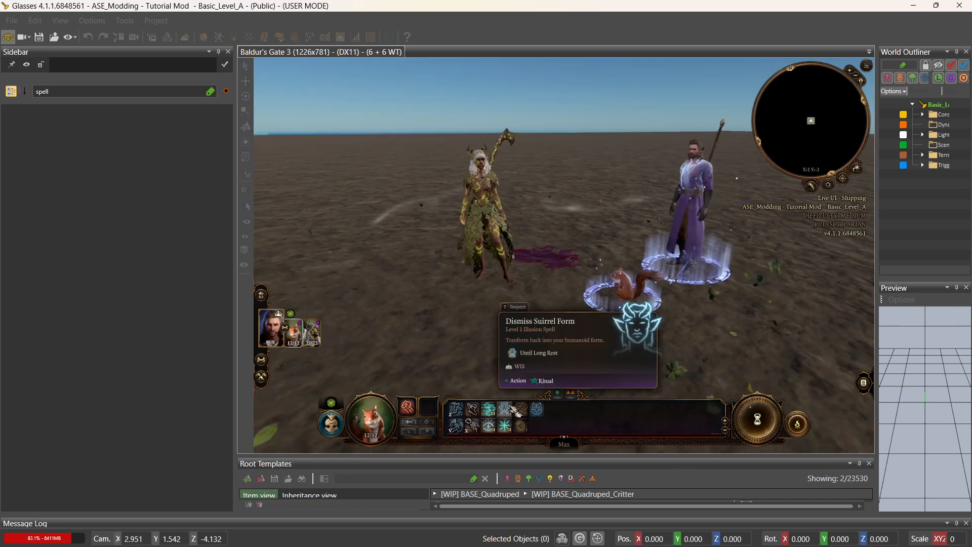
{"action": "left_click", "coordinate": [517, 411]}
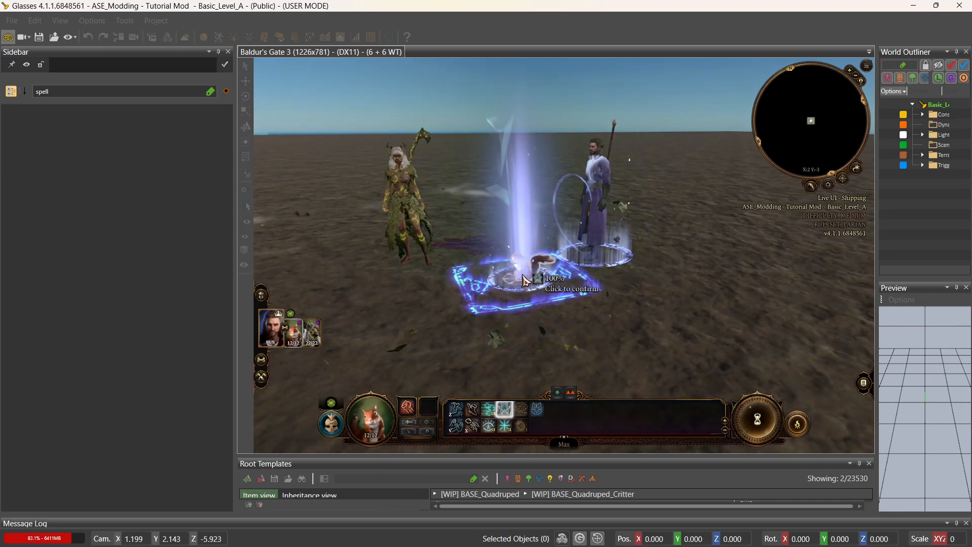
{"action": "left_click", "coordinate": [524, 280]}
{"action": "middle_click_drag", "start_coordinate": [565, 289], "coordinate": [567, 292]}
{"action": "left_click", "coordinate": [618, 379]}
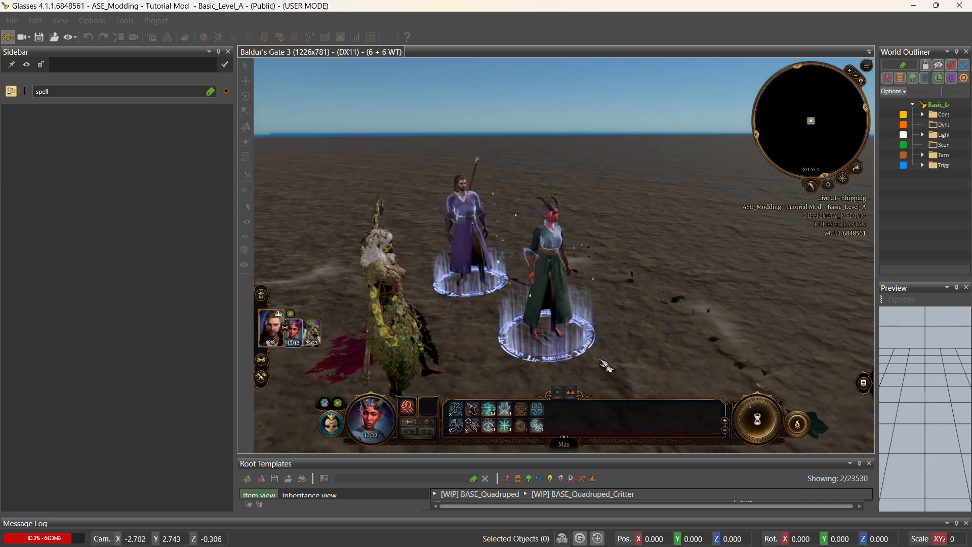
{"action": "middle_click_drag", "start_coordinate": [589, 351], "coordinate": [584, 349]}
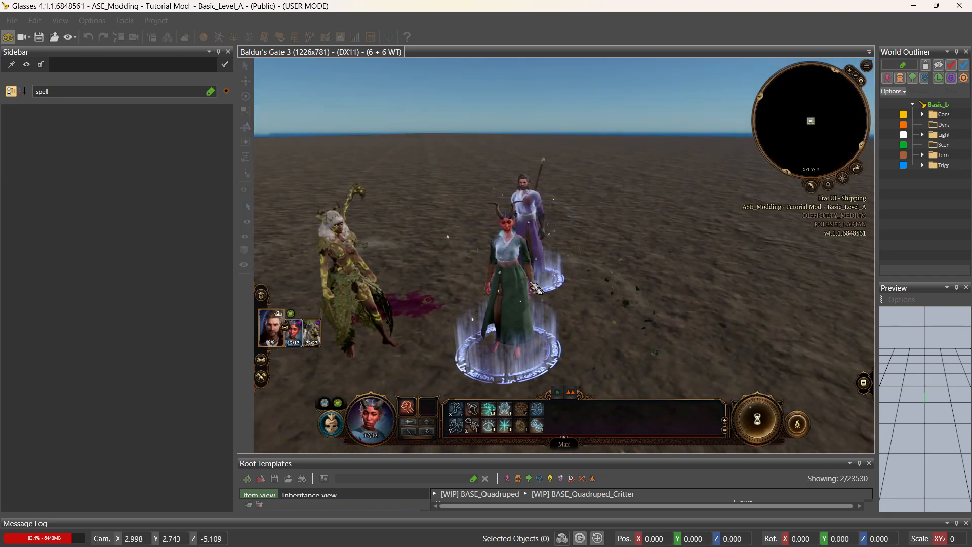
{"action": "key", "text": "s"}
{"action": "key", "text": "a"}
{"action": "key", "text": "w"}
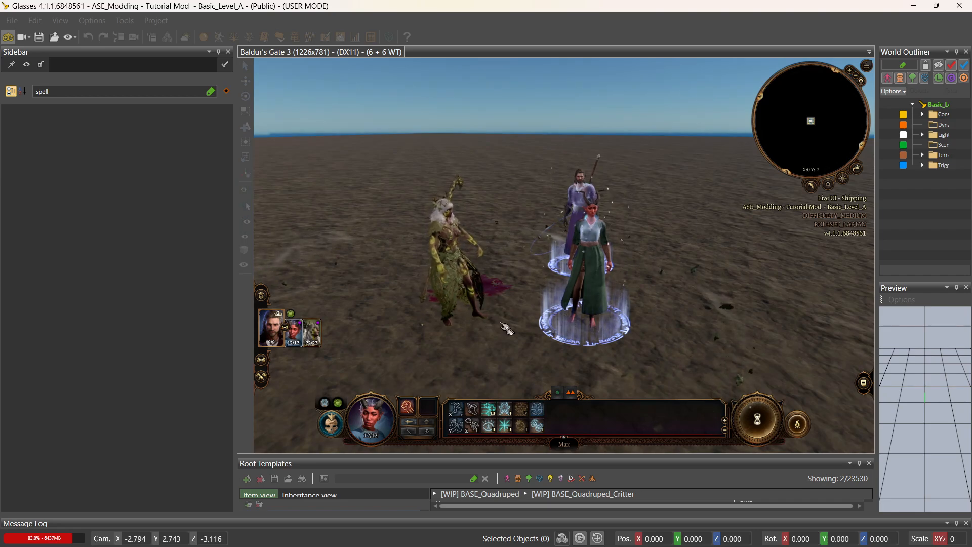
{"action": "double_click", "coordinate": [64, 90]}
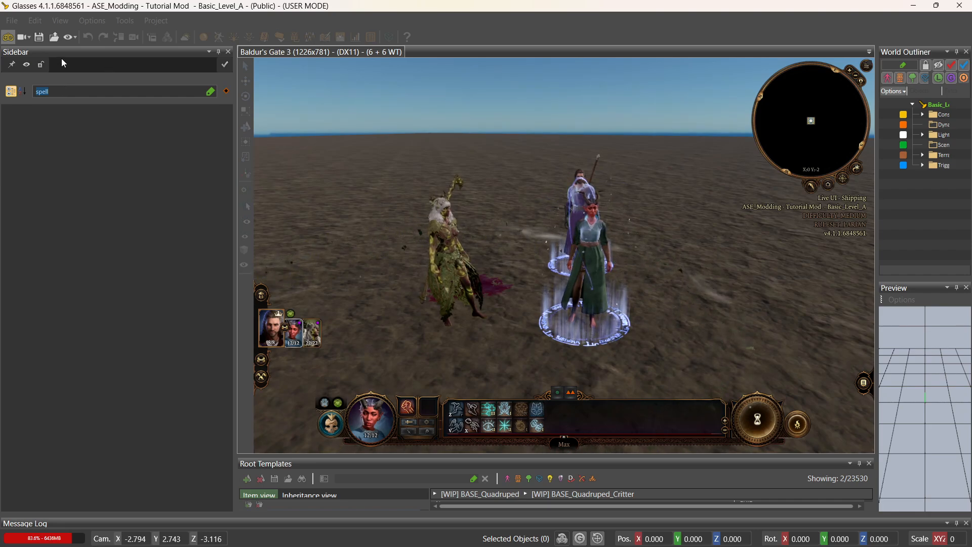
Leave game mode, enlarge the template list and filter the Sidebar for 'equipment'.
{"action": "left_click", "coordinate": [9, 37]}
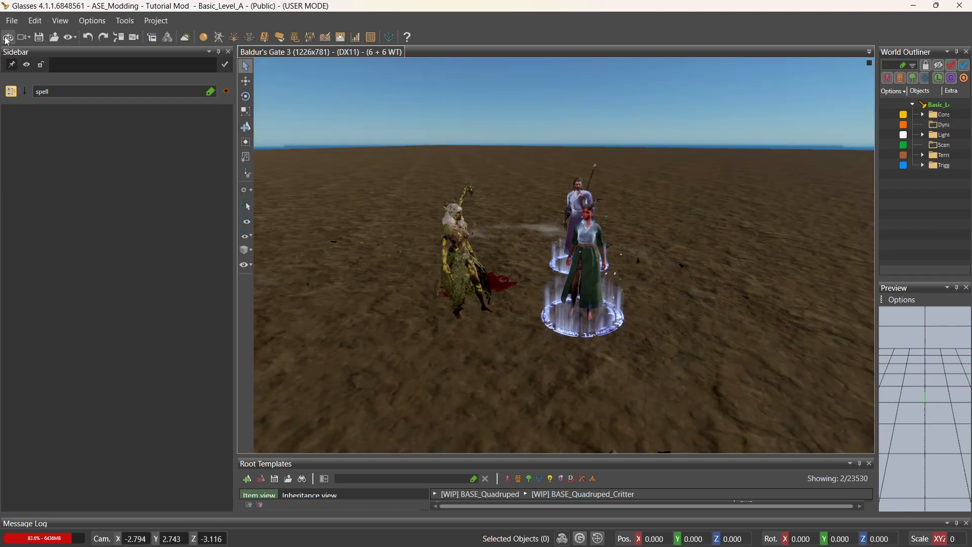
{"action": "left_click_drag", "start_coordinate": [492, 445], "coordinate": [493, 292]}
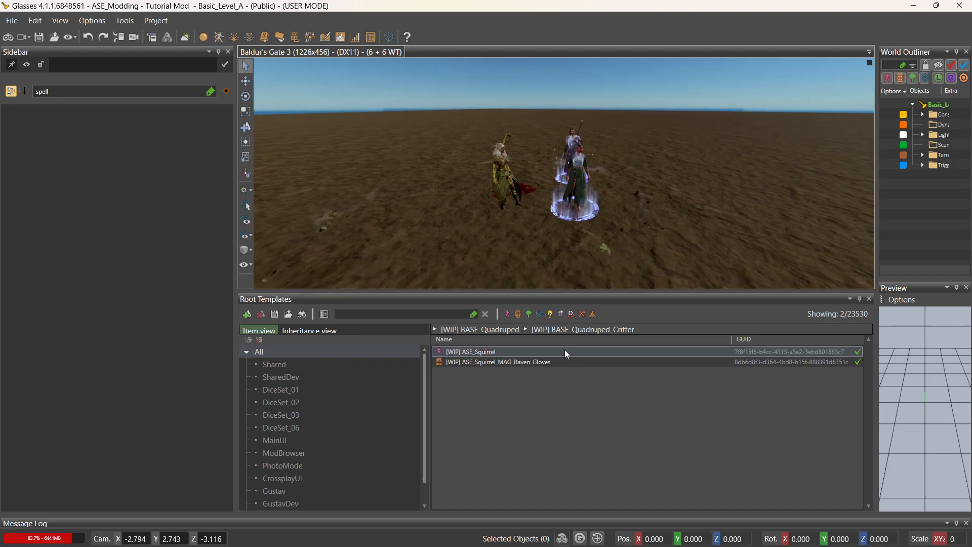
{"action": "double_click", "coordinate": [95, 95]}
{"action": "key", "text": "BackSpace"}
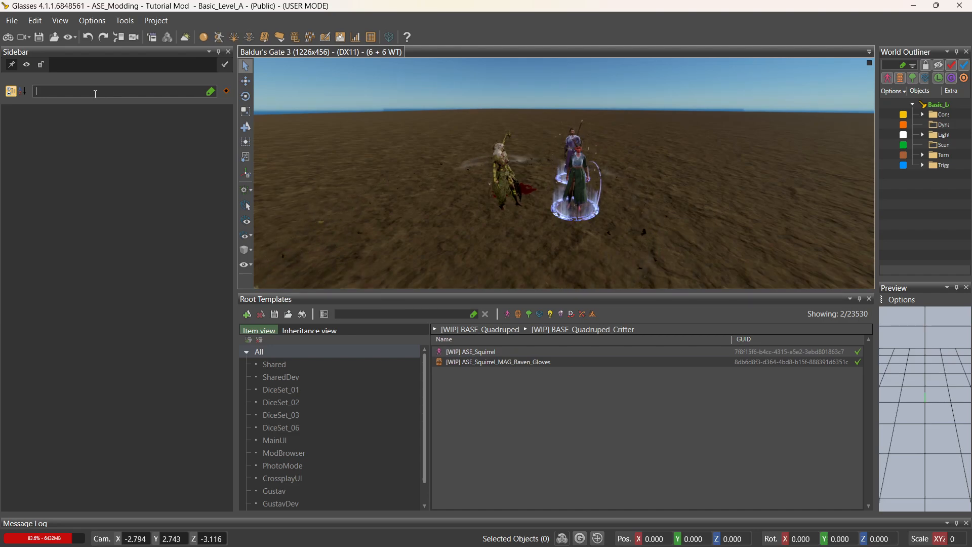
{"action": "type", "text": "eq"}
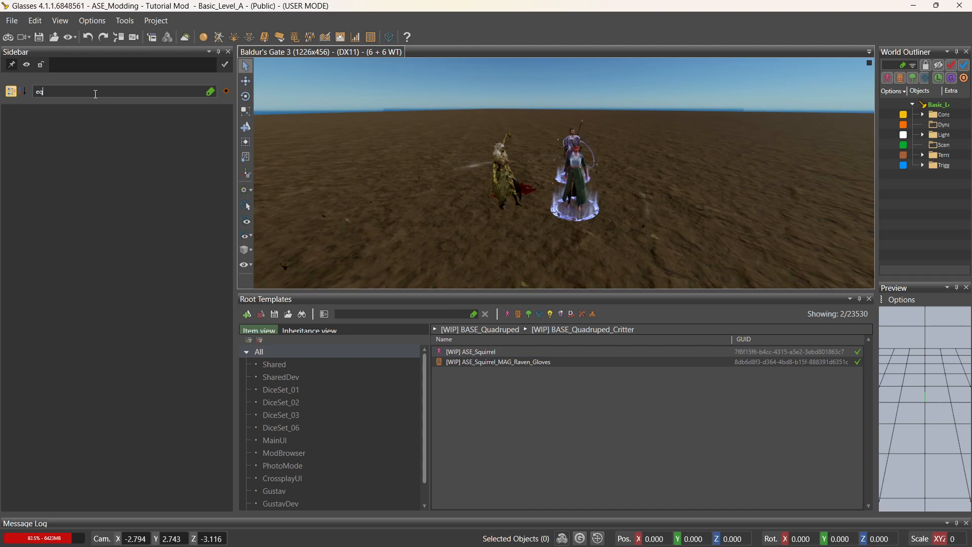
{"action": "type", "text": "uip"}
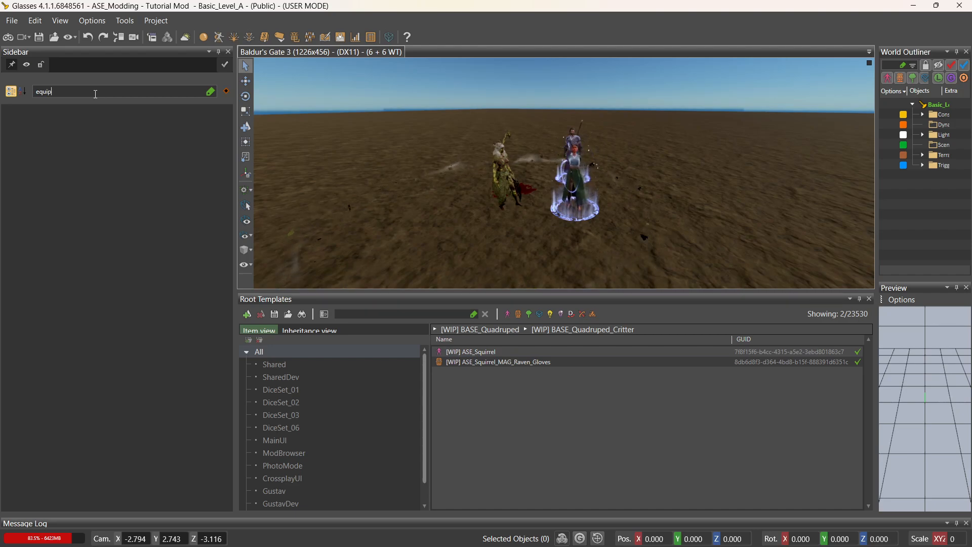
{"action": "type", "text": "ment"}
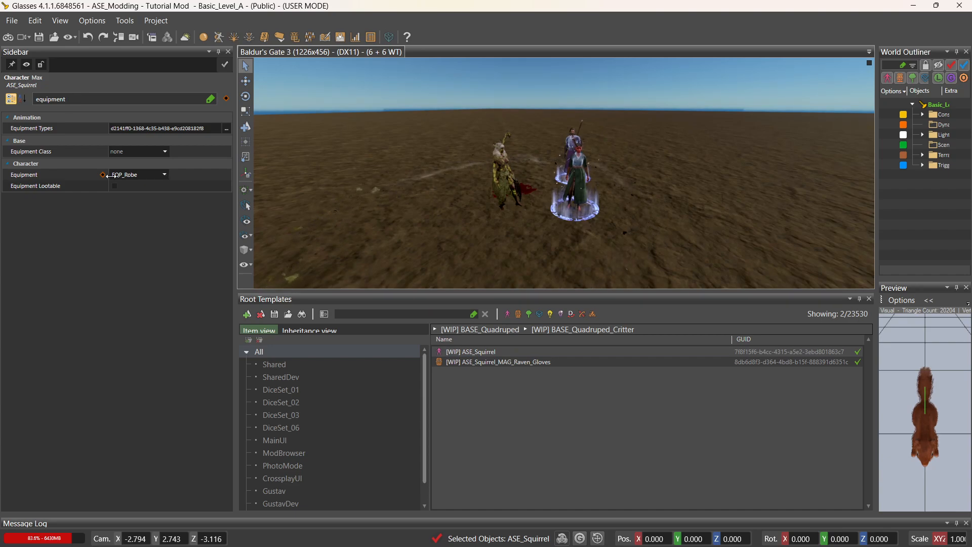
Change the squirrel's equipment set to EQP_Staff_C_Robe from the filtered robe entries.
{"action": "left_click", "coordinate": [165, 176]}
{"action": "scroll", "coordinate": [165, 243], "scroll_direction": "down", "scroll_amount": 15}
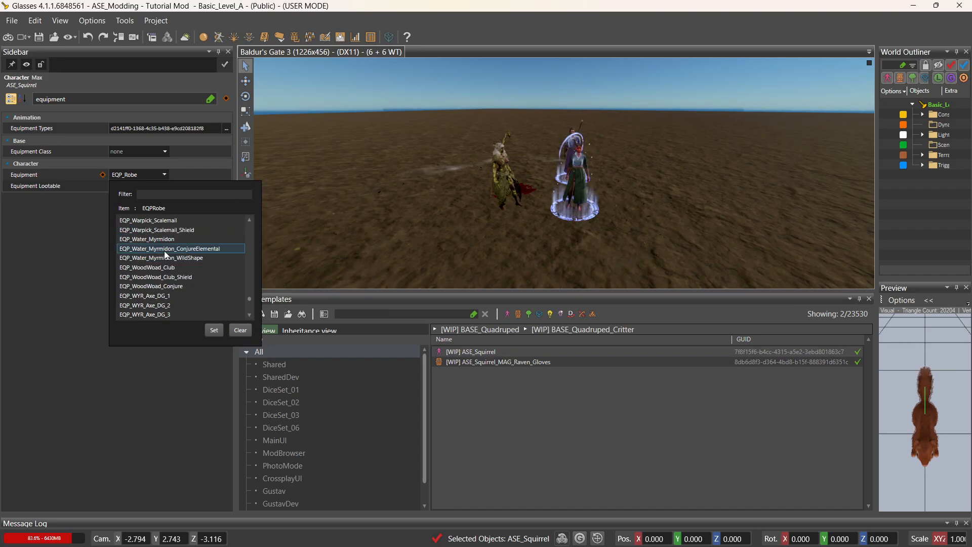
{"action": "scroll", "coordinate": [226, 261], "scroll_direction": "up", "scroll_amount": 15}
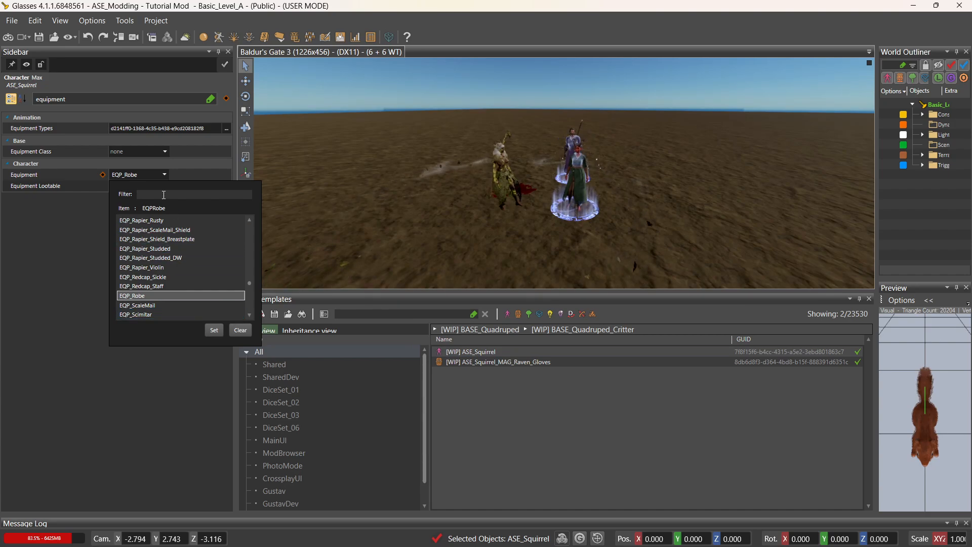
{"action": "type", "text": "be"}
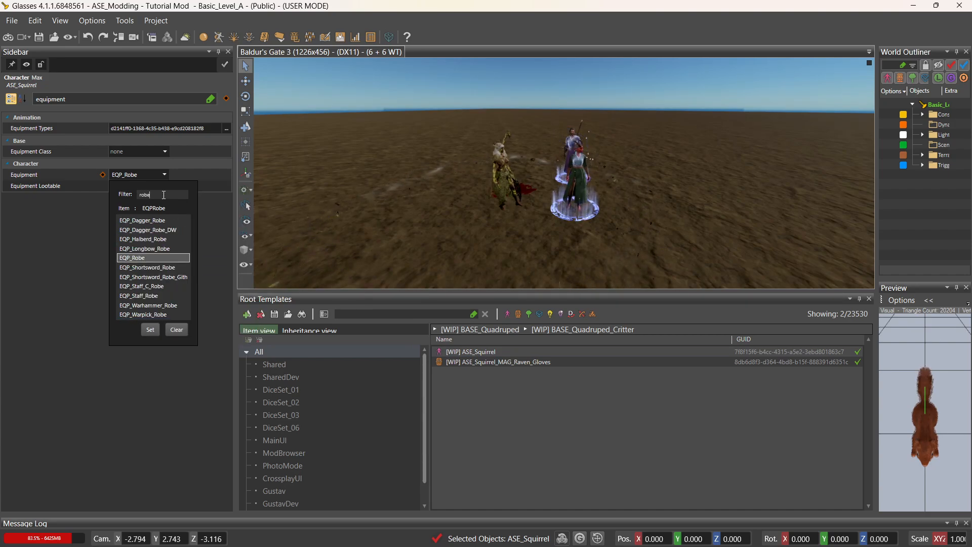
{"action": "left_click", "coordinate": [171, 288]}
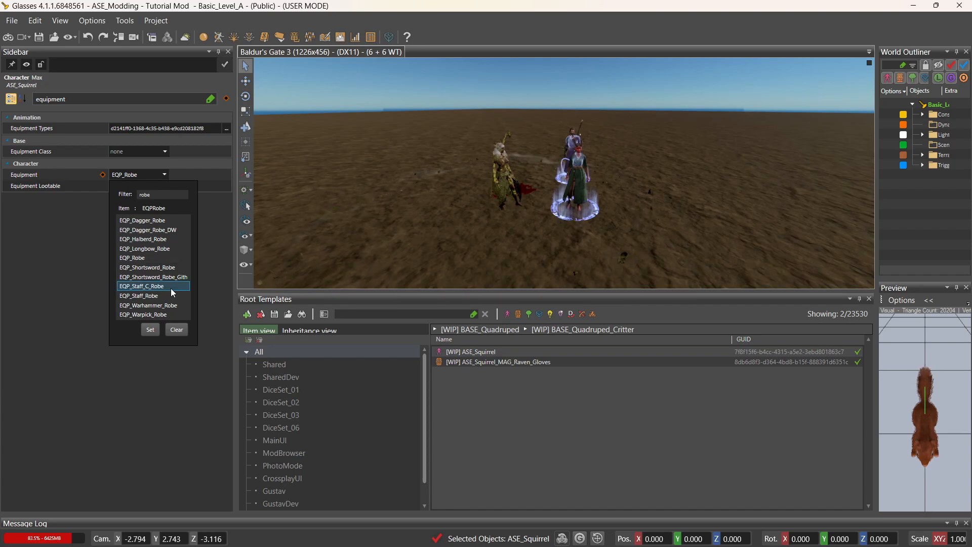
{"action": "double_click", "coordinate": [172, 288]}
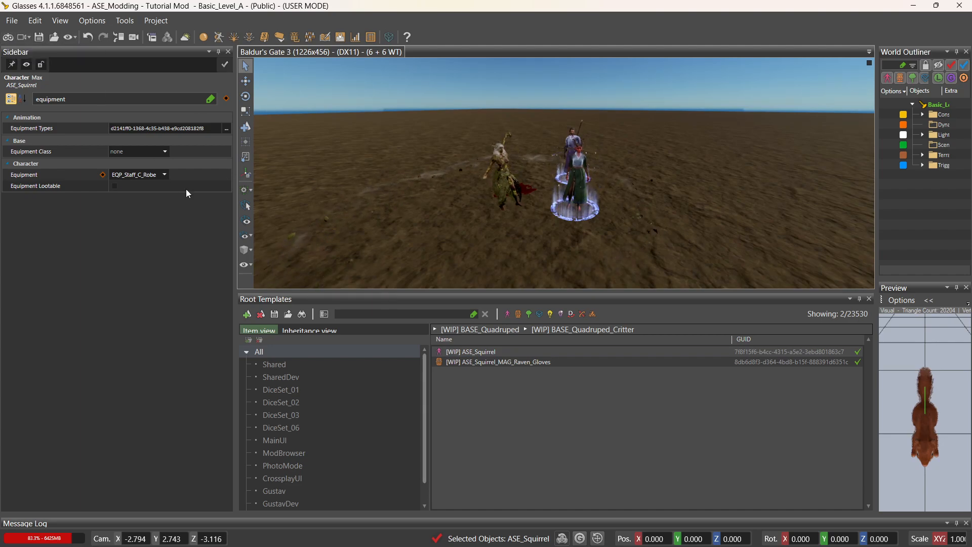
Open the Stats Editor and bring up ASE_Squirrel's Proficiency Group choices.
{"action": "left_click", "coordinate": [355, 40]}
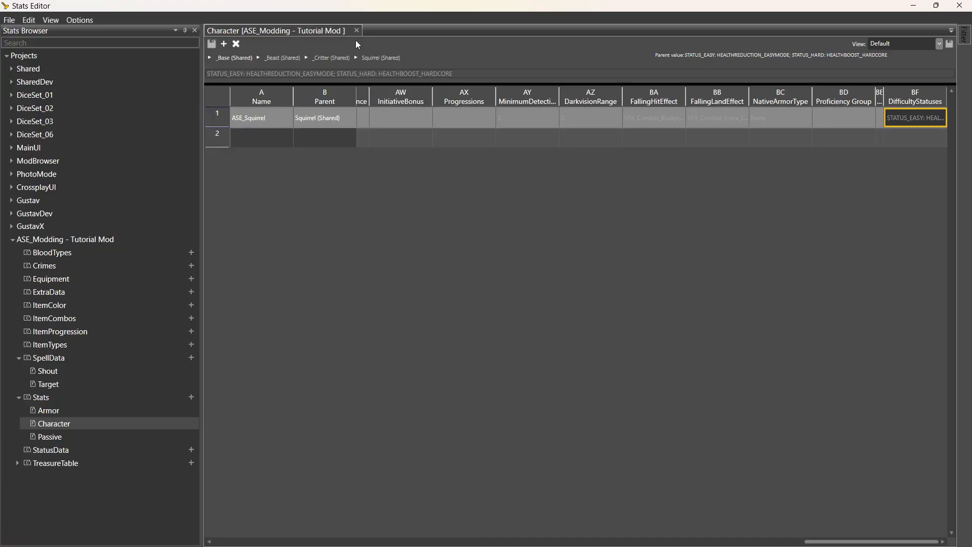
{"action": "left_click", "coordinate": [790, 119]}
{"action": "left_click", "coordinate": [843, 121]}
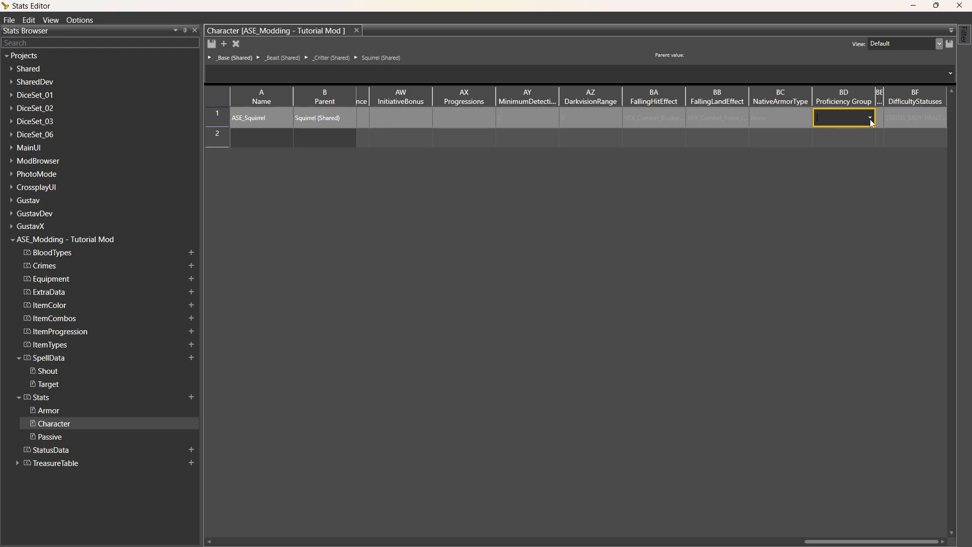
{"action": "left_click", "coordinate": [870, 119]}
{"action": "left_click", "coordinate": [849, 95]}
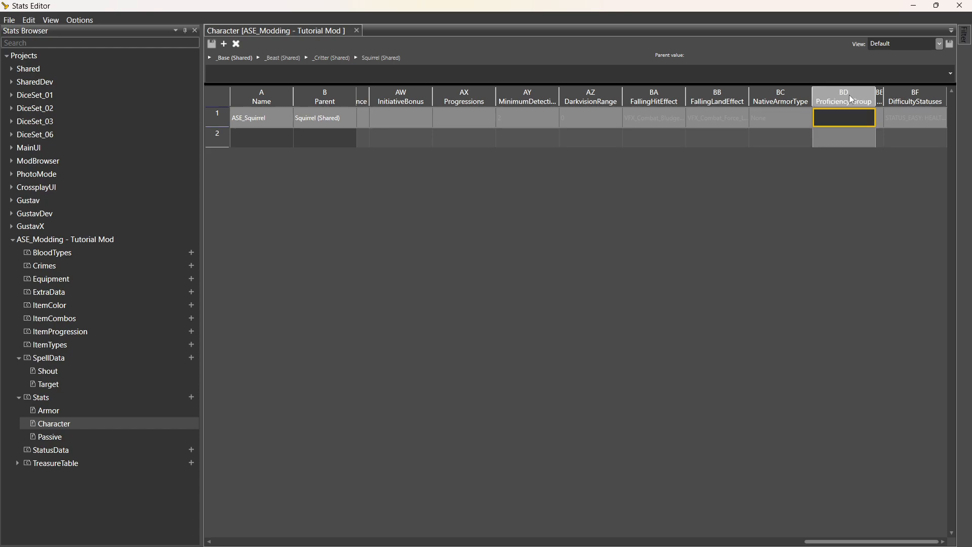
{"action": "left_click", "coordinate": [871, 121]}
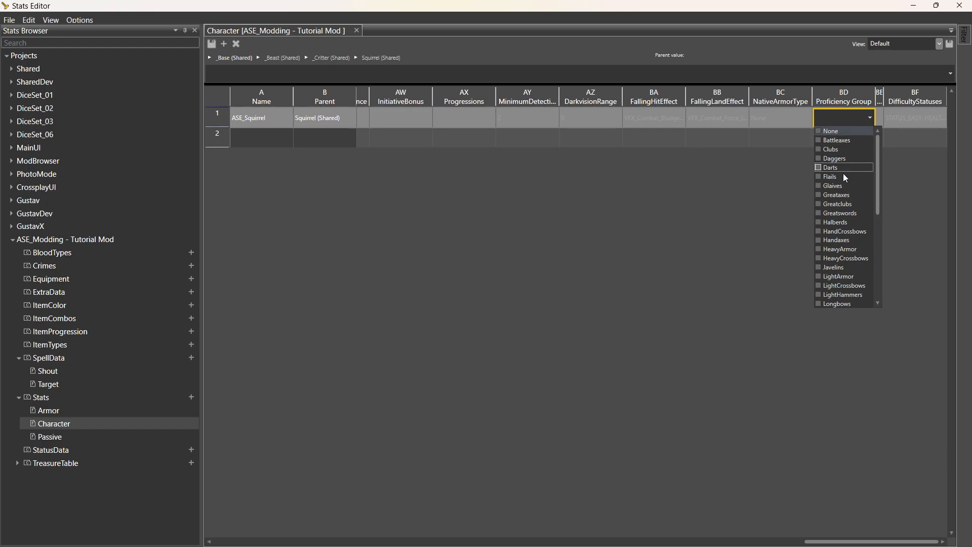
Check Quarterstaffs, LightArmor and MediumArmor proficiencies and commit the selection.
{"action": "left_click_drag", "start_coordinate": [880, 156], "coordinate": [869, 244]}
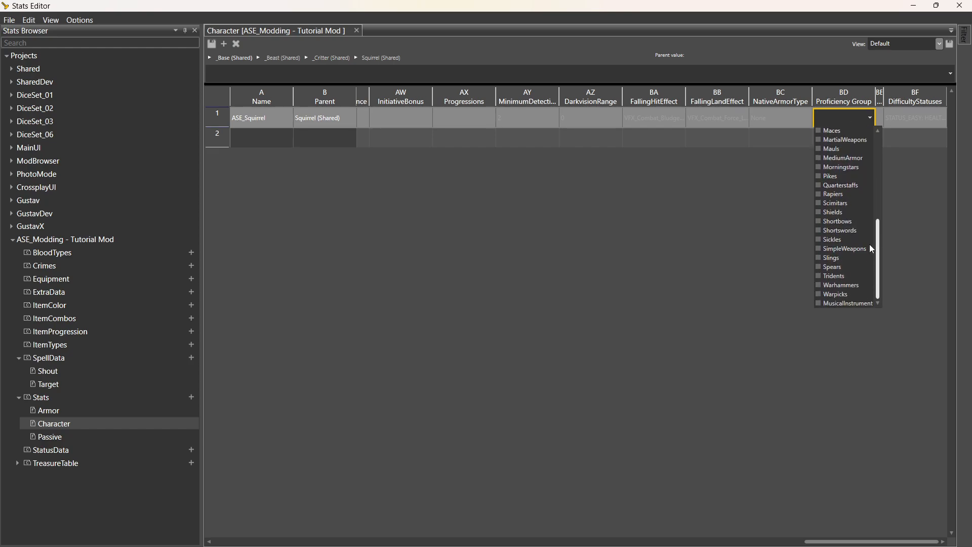
{"action": "left_click", "coordinate": [856, 186]}
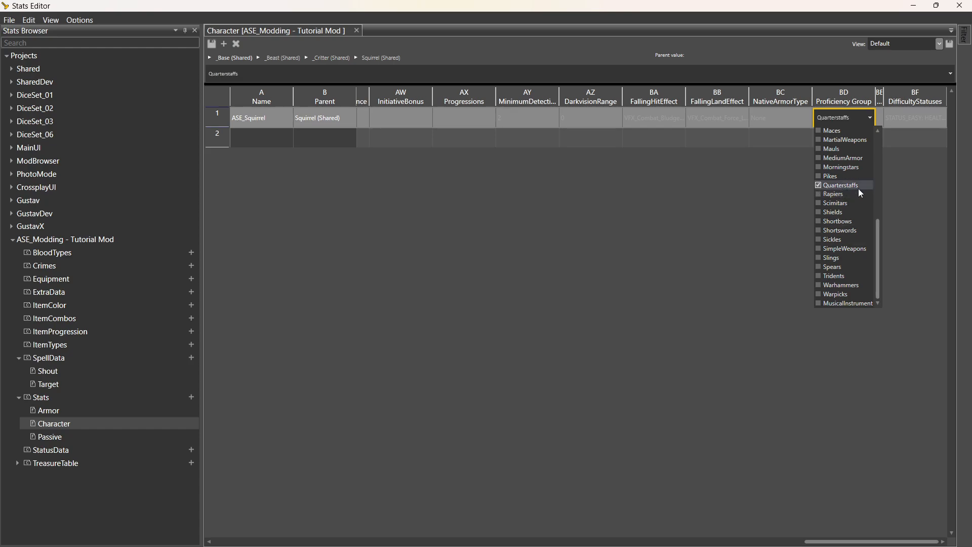
{"action": "left_click_drag", "start_coordinate": [876, 228], "coordinate": [876, 189]}
{"action": "left_click", "coordinate": [841, 175]}
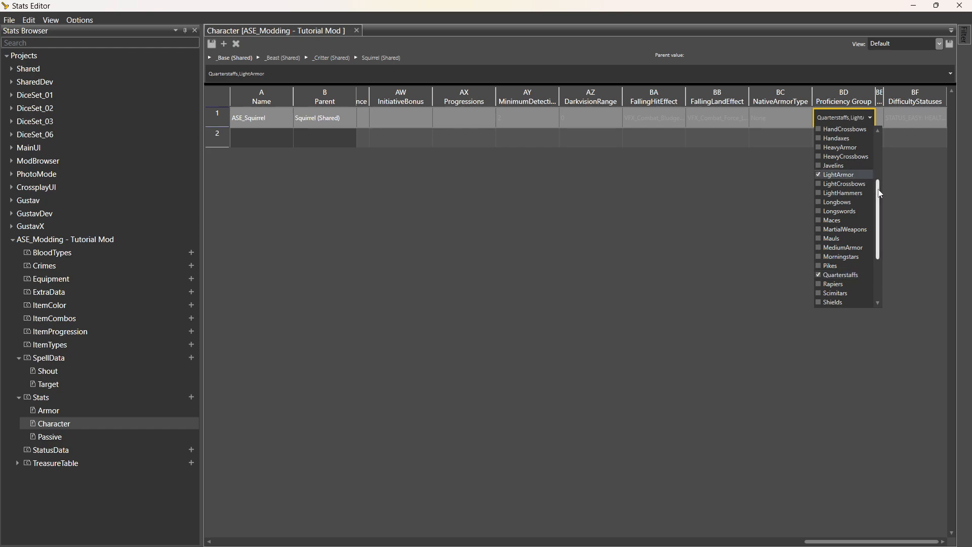
{"action": "left_click", "coordinate": [842, 248]}
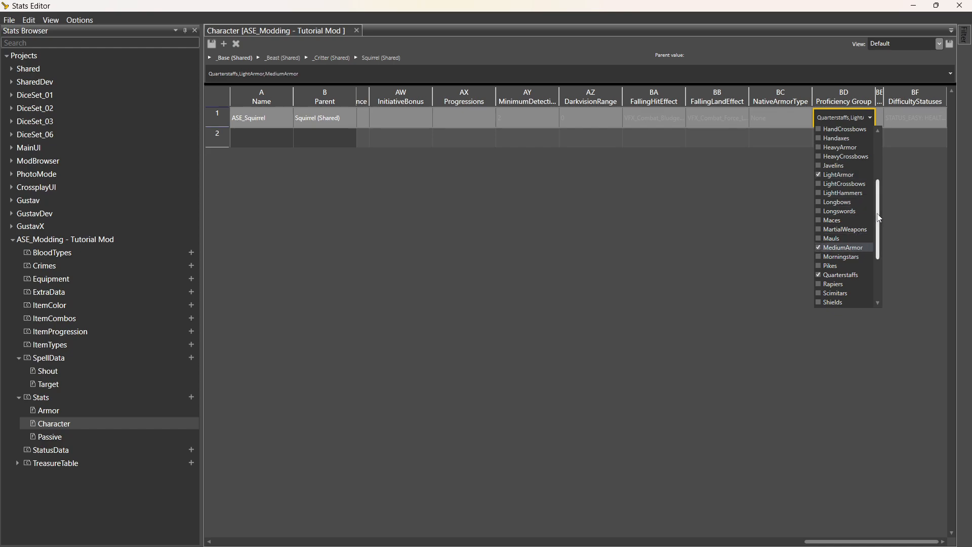
{"action": "left_click_drag", "start_coordinate": [879, 218], "coordinate": [877, 164]}
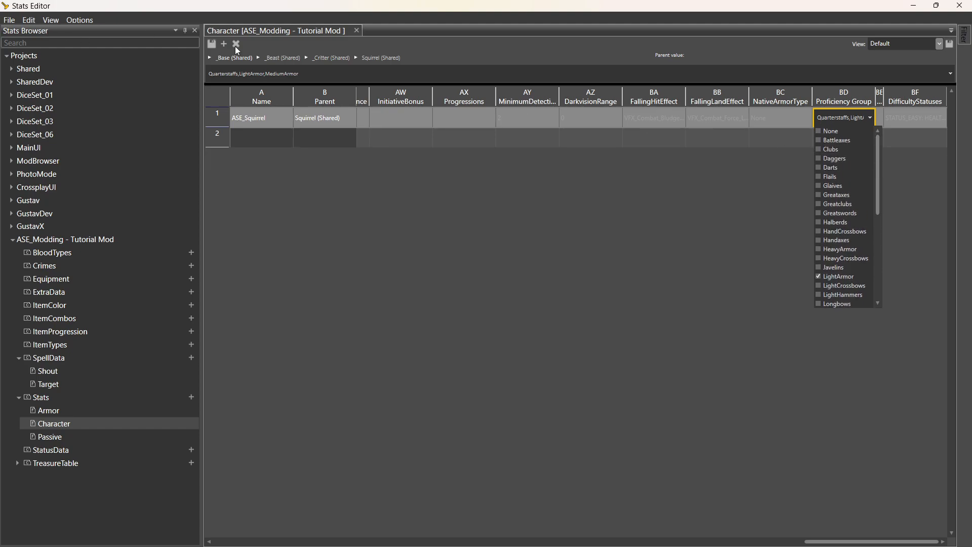
{"action": "left_click", "coordinate": [709, 138]}
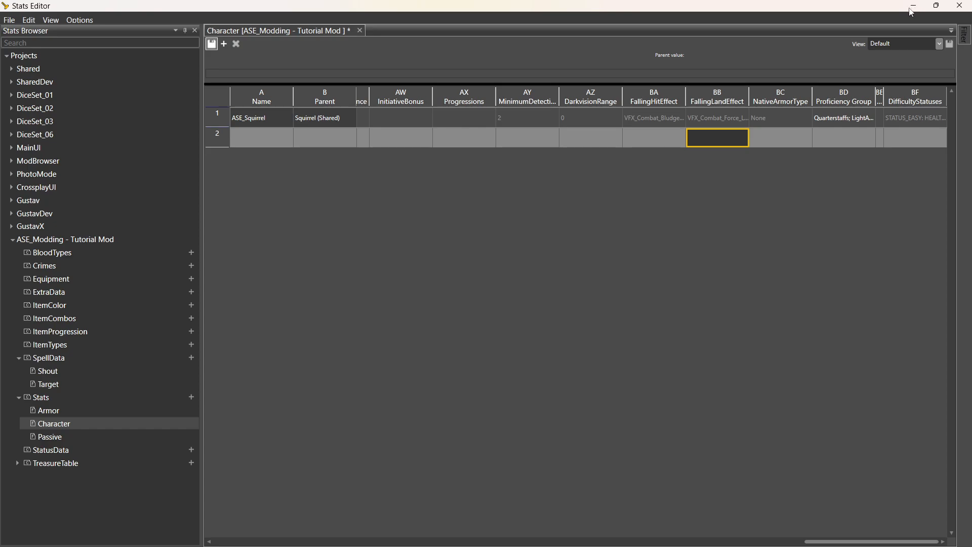
Save the stats changes and give ASE_Squirrel the EQP_CC_Druid equipment set.
{"action": "key", "text": "ctrl+s"}
{"action": "left_click", "coordinate": [914, 6]}
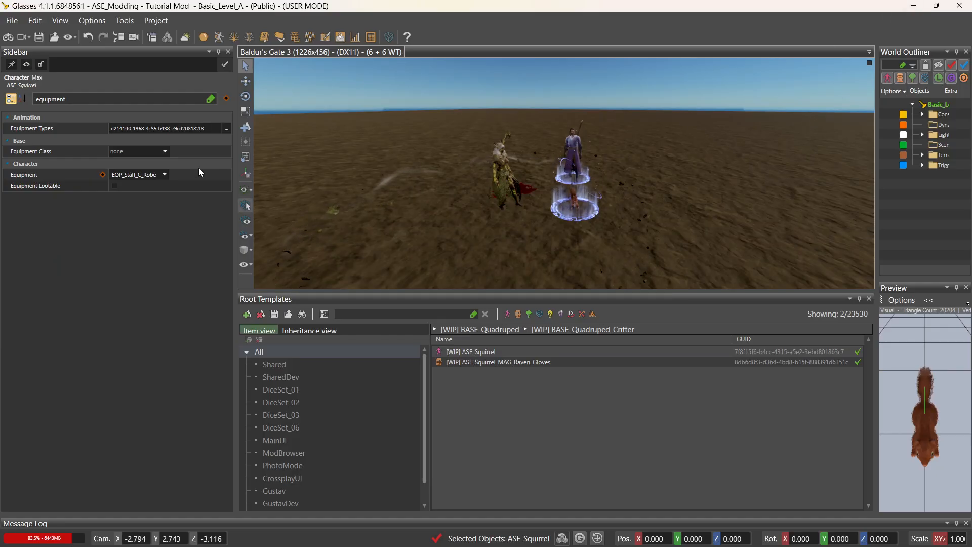
{"action": "left_click", "coordinate": [162, 175]}
{"action": "type", "text": "d"}
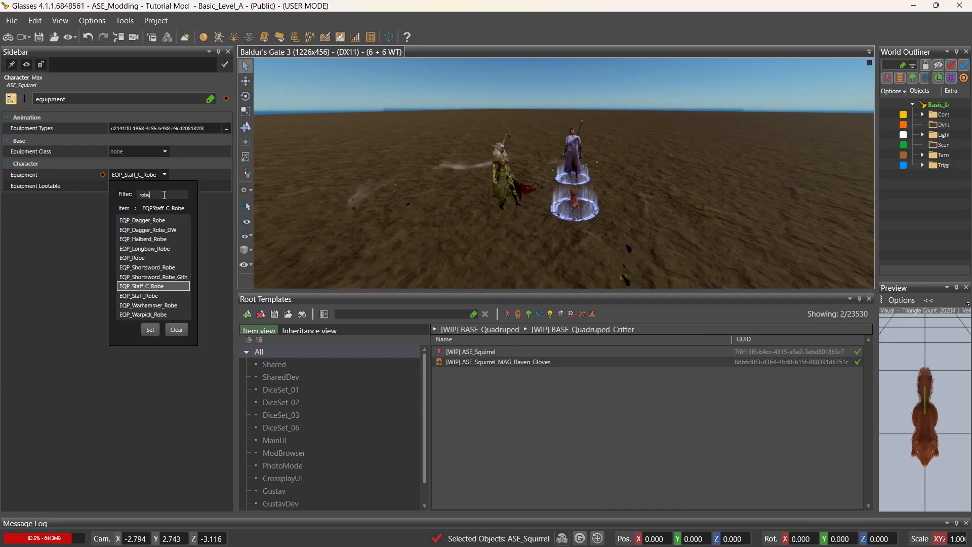
{"action": "type", "text": "ruid"}
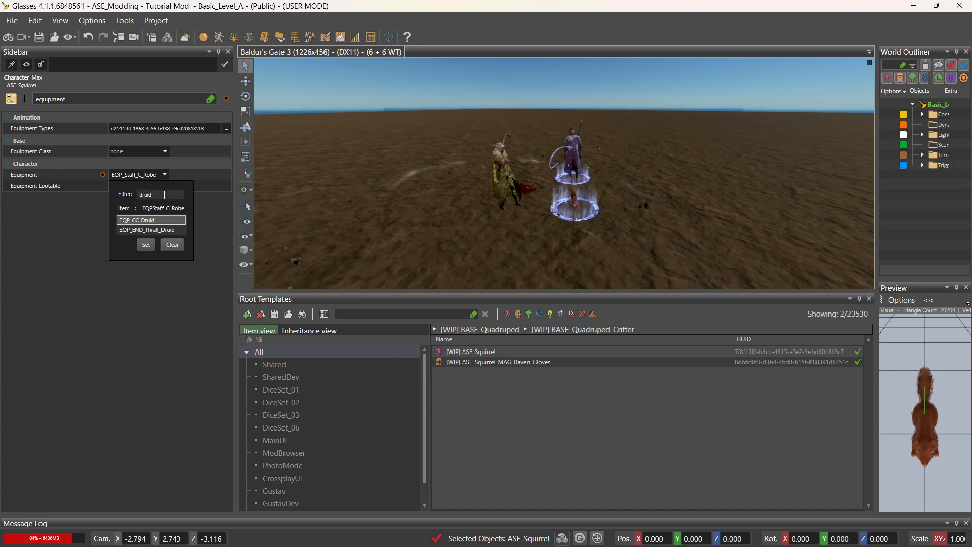
{"action": "left_click", "coordinate": [150, 220]}
{"action": "left_click", "coordinate": [149, 245]}
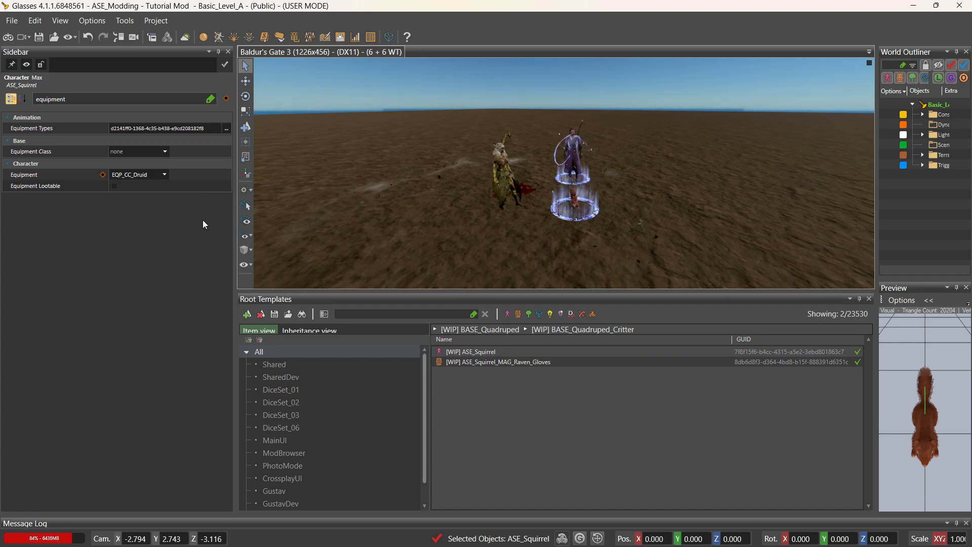
Save the root template and enter game mode with an enlarged viewport.
{"action": "left_click", "coordinate": [40, 38]}
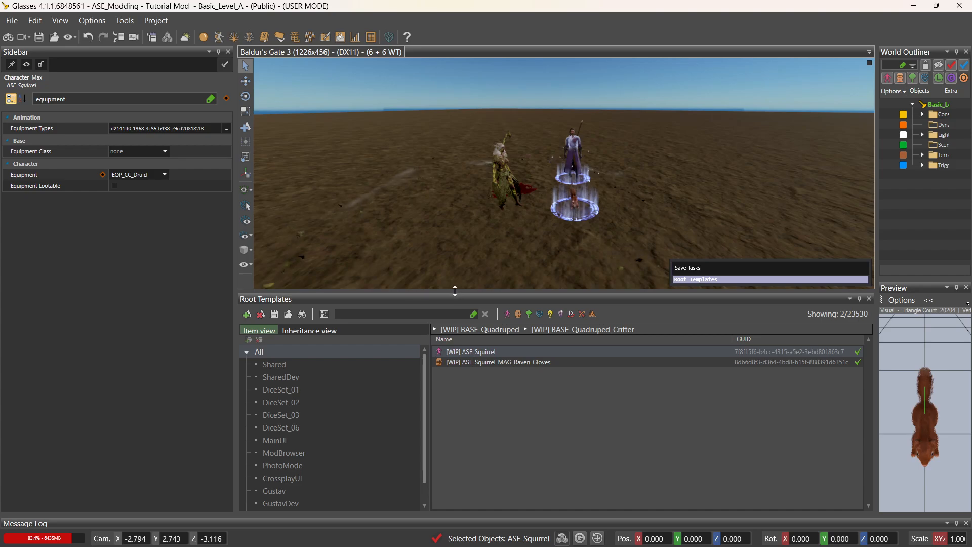
{"action": "left_click_drag", "start_coordinate": [459, 289], "coordinate": [470, 447]}
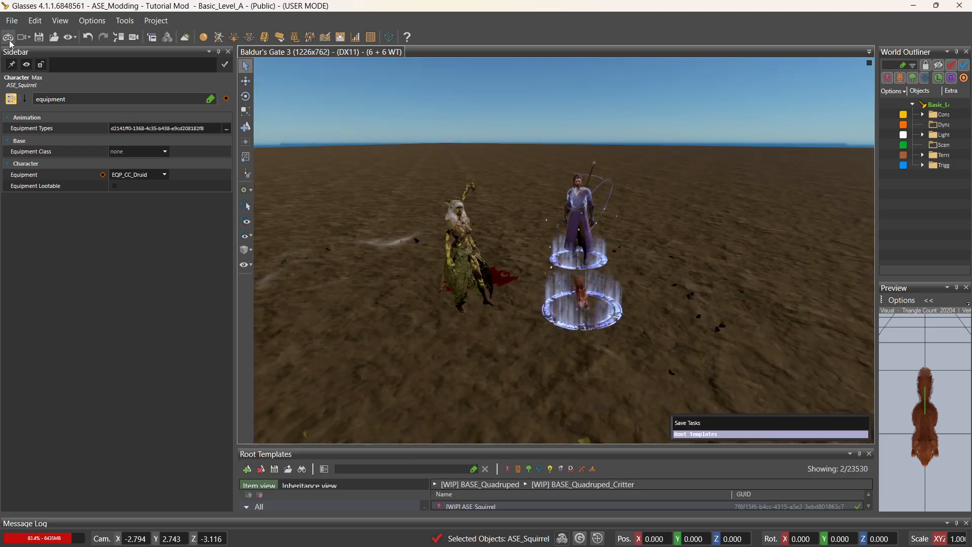
{"action": "left_click", "coordinate": [9, 39]}
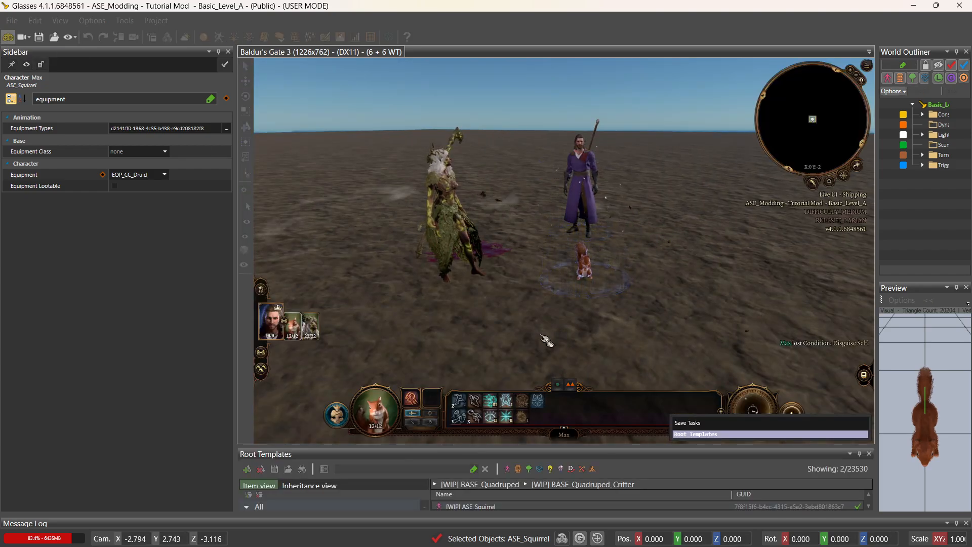
End Max's squirrel form, then have Gale cast Summon Max again.
{"action": "left_click", "coordinate": [506, 402]}
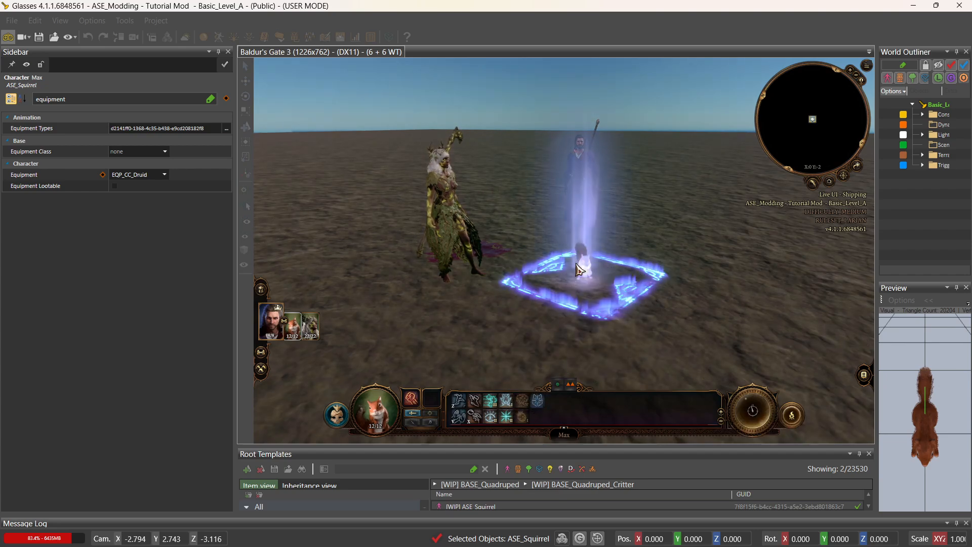
{"action": "middle_click_drag", "start_coordinate": [586, 277], "coordinate": [280, 290]}
{"action": "left_click", "coordinate": [577, 292]}
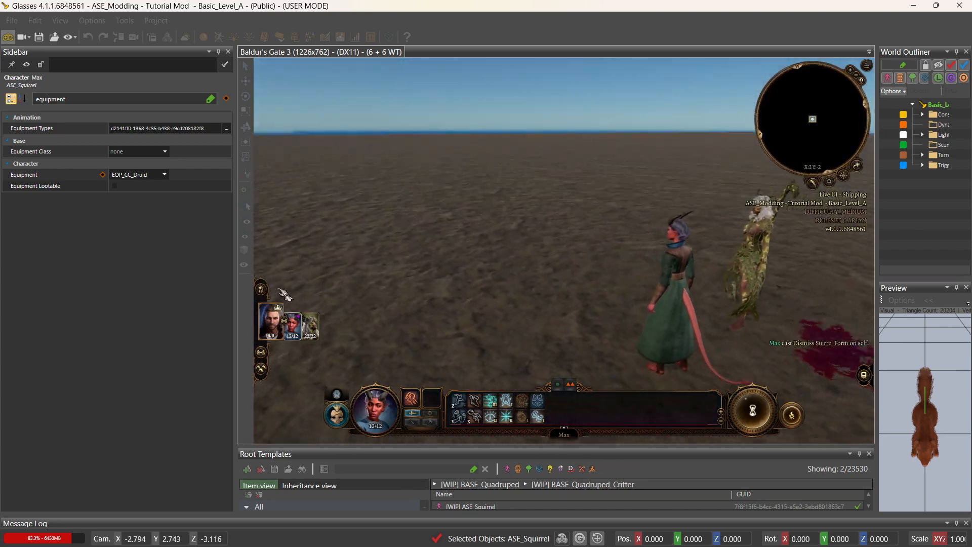
{"action": "left_click", "coordinate": [271, 320]}
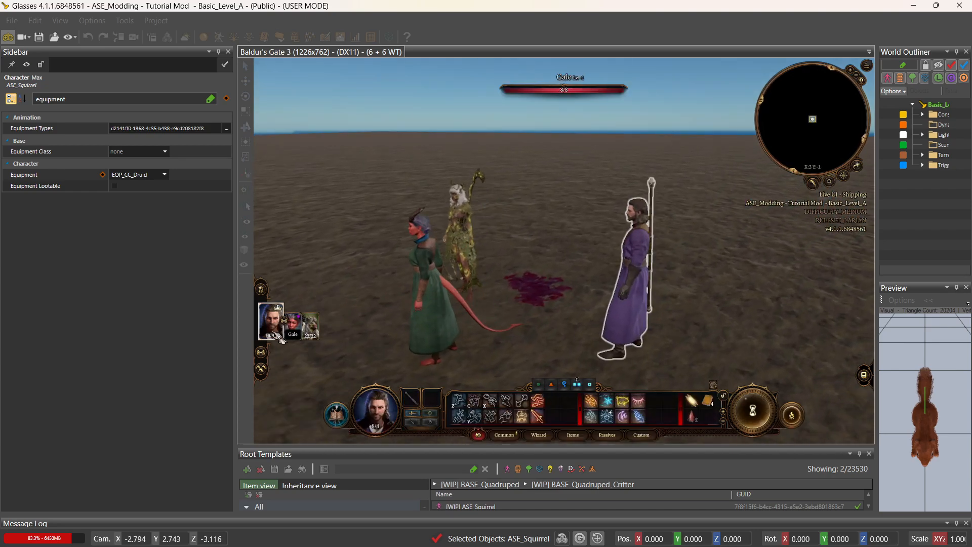
{"action": "left_click", "coordinate": [524, 417]}
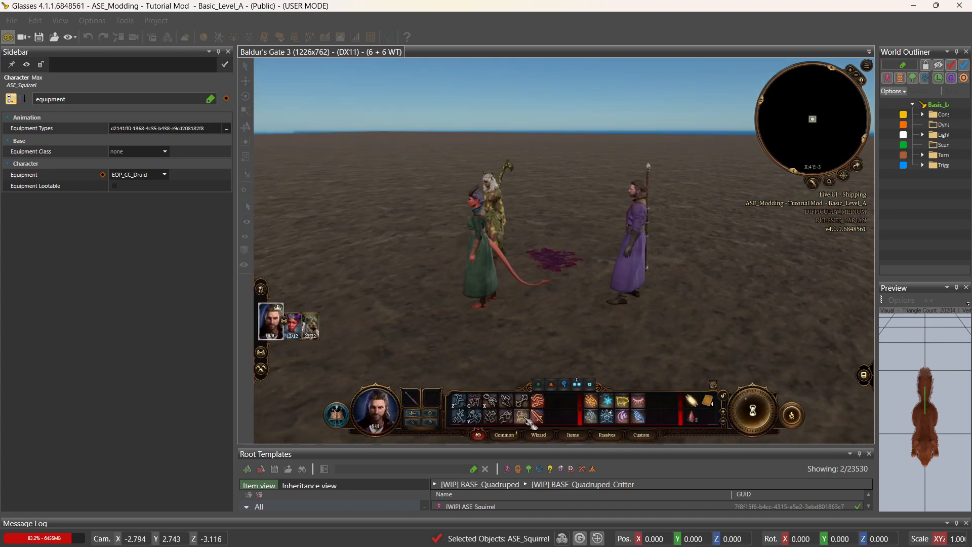
{"action": "left_click", "coordinate": [495, 347]}
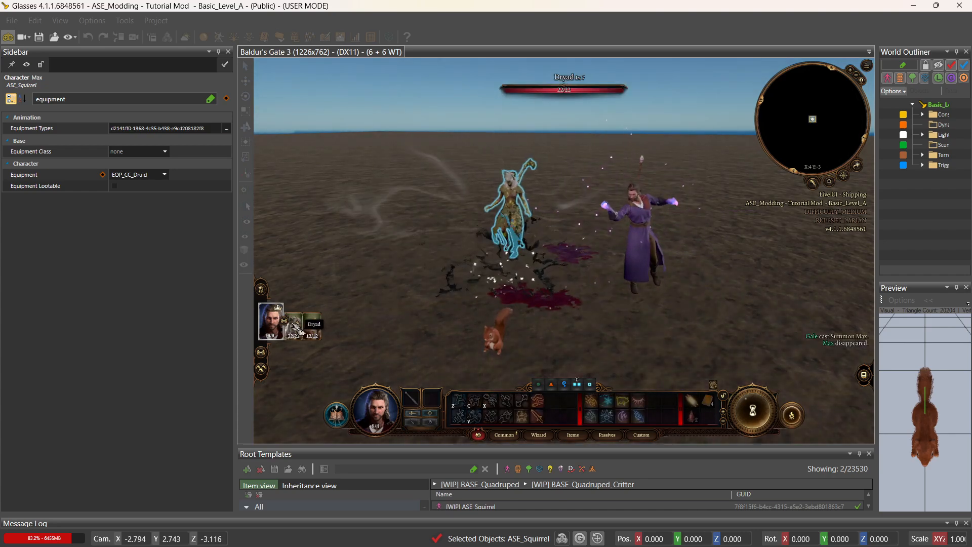
Cast Dismiss Squirrel Form on Max to return her to humanoid form.
{"action": "left_click", "coordinate": [315, 331]}
{"action": "left_click", "coordinate": [568, 401]}
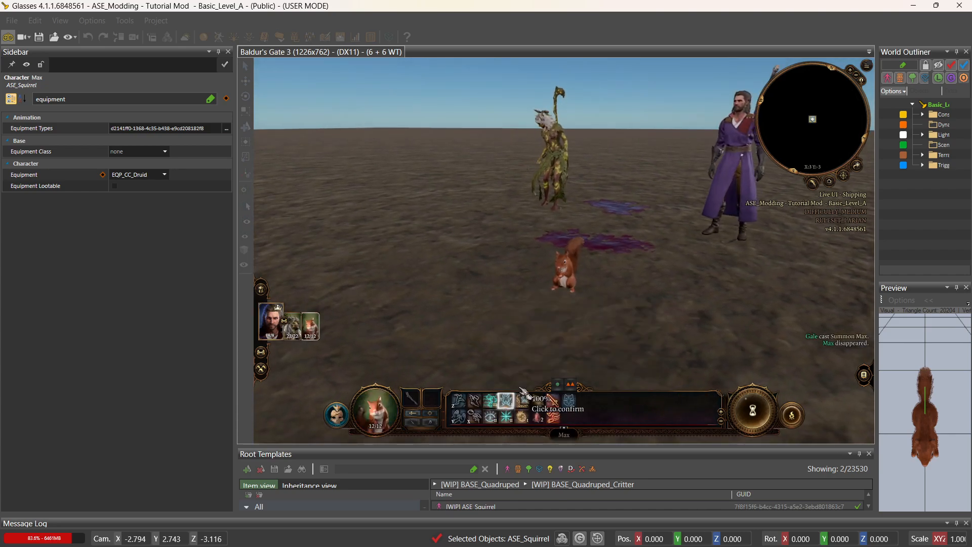
{"action": "left_click", "coordinate": [571, 285]}
Turn the camera to face Max and cast Dispel Disguise on her.
{"action": "middle_click_drag", "start_coordinate": [631, 311], "coordinate": [552, 310]}
{"action": "middle_click_drag", "start_coordinate": [698, 337], "coordinate": [666, 358]}
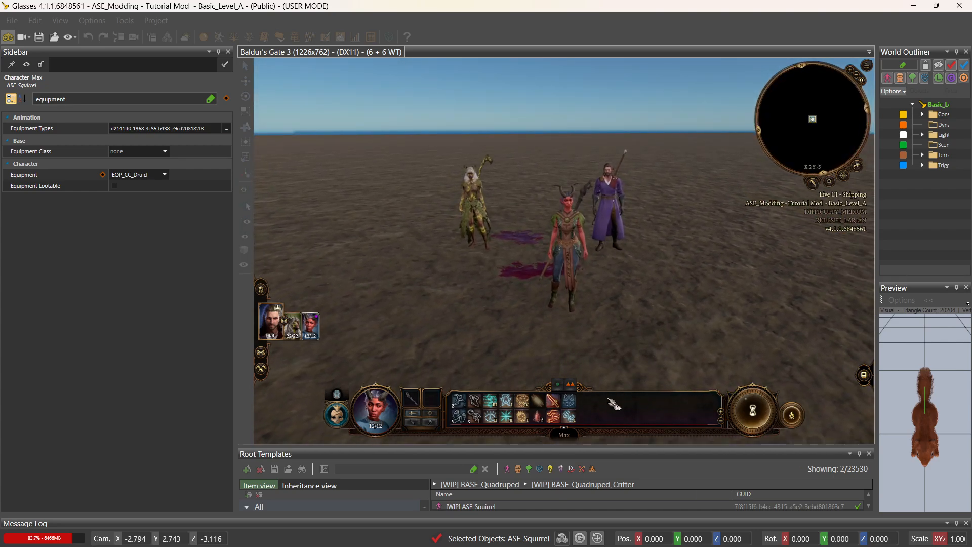
{"action": "left_click", "coordinate": [571, 417]}
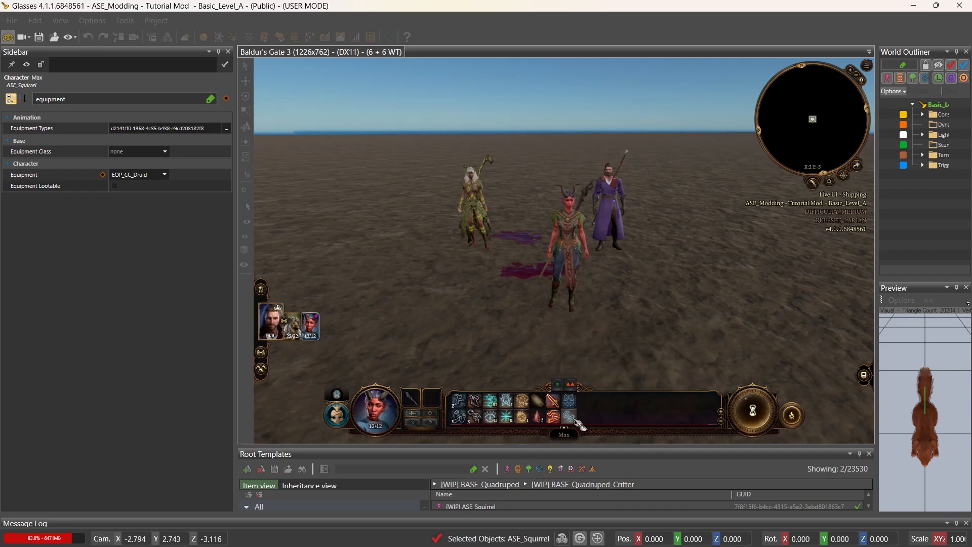
{"action": "left_click", "coordinate": [567, 282]}
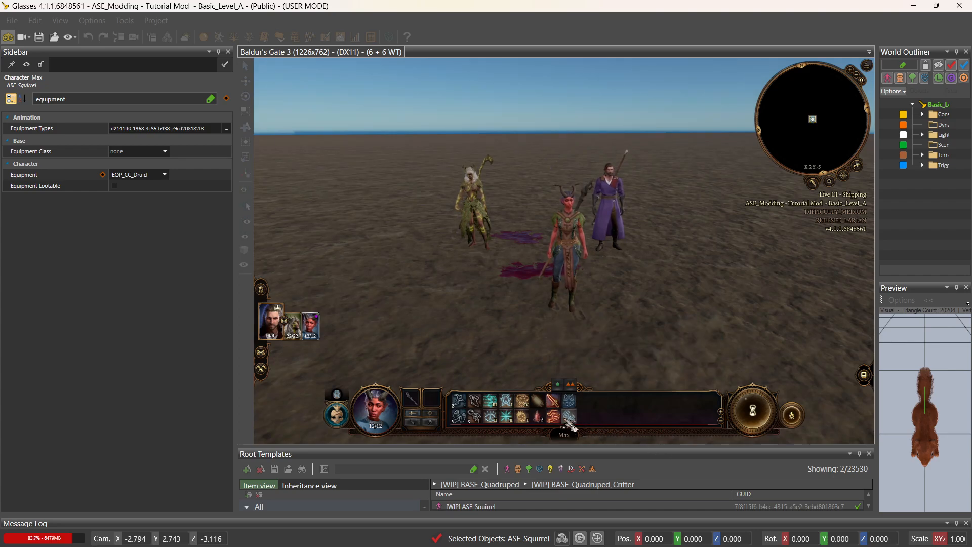
Add a non-struck-through bullet 'Dismiss Disguise = Rename Widshape Squirrel' to the bug-fix sticky note.
{"action": "key", "text": "super"}
{"action": "left_click", "coordinate": [710, 535]}
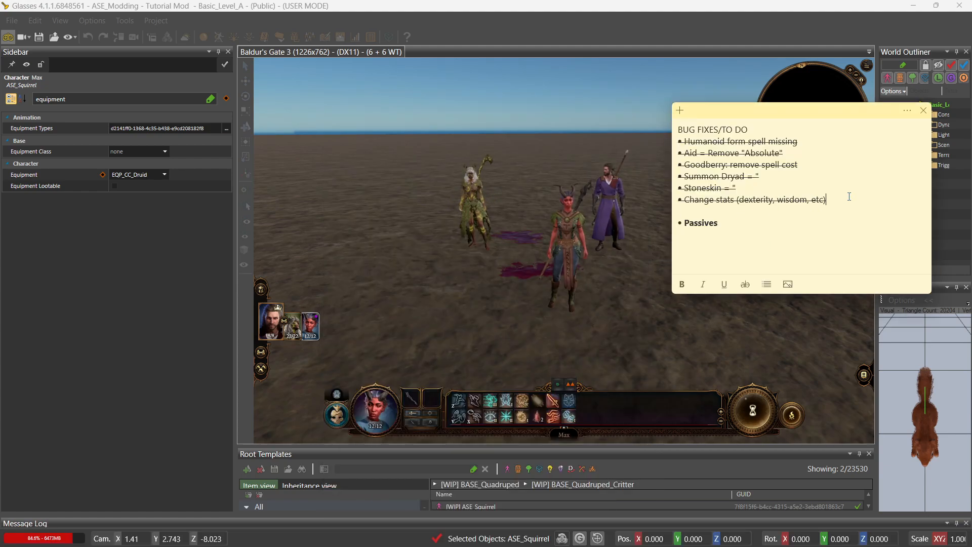
{"action": "key", "text": "Return"}
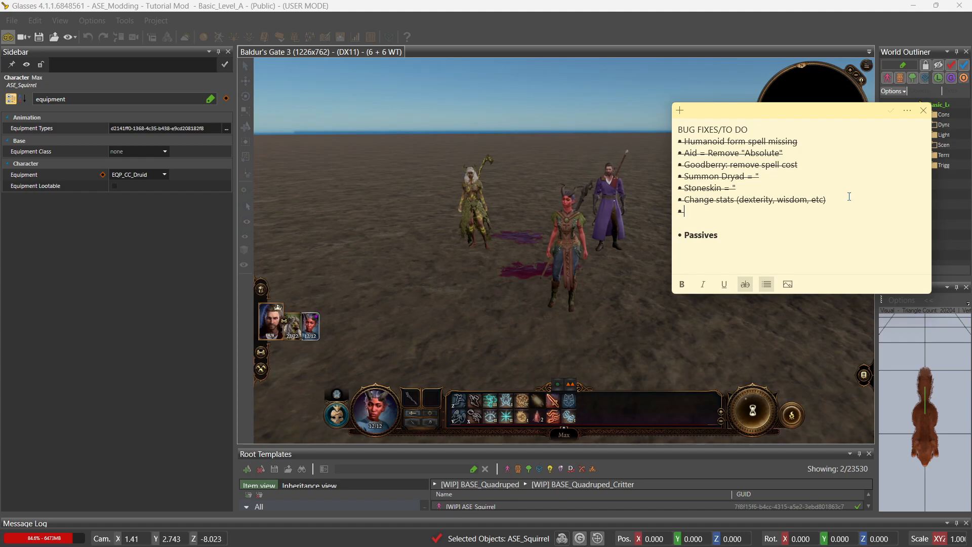
{"action": "left_click", "coordinate": [745, 282]}
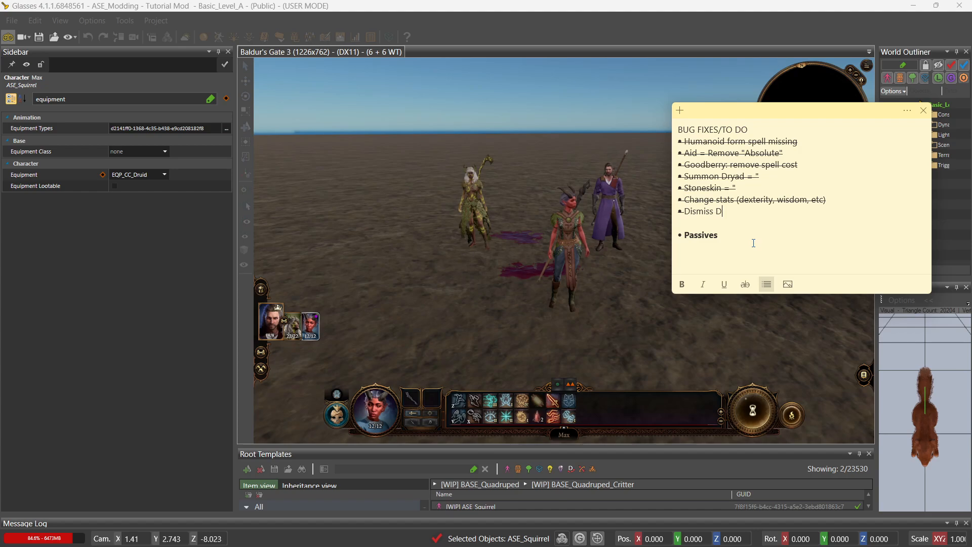
{"action": "type", "text": "Dismiss Disguise = Rename Widshape Q"}
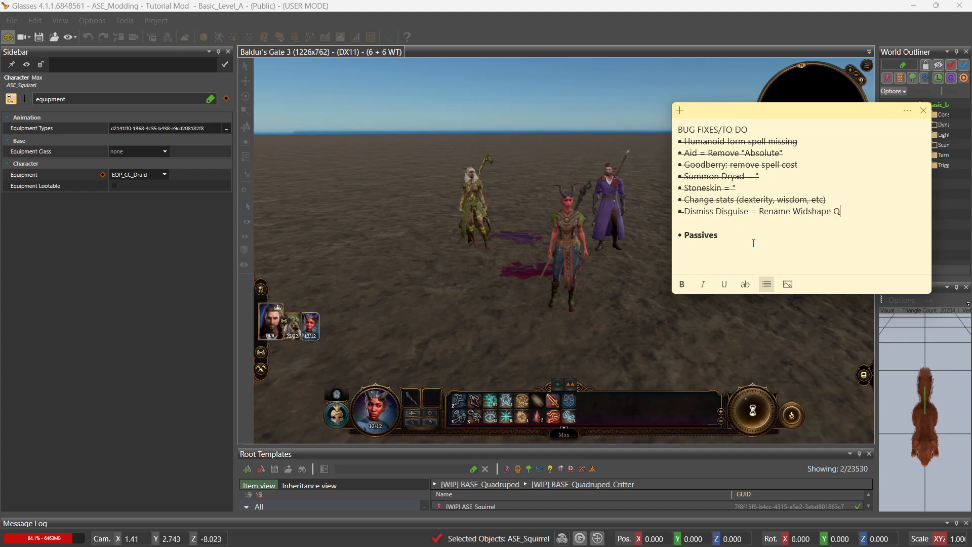
{"action": "key", "text": "BackSpace"}
{"action": "type", "text": "Squ"}
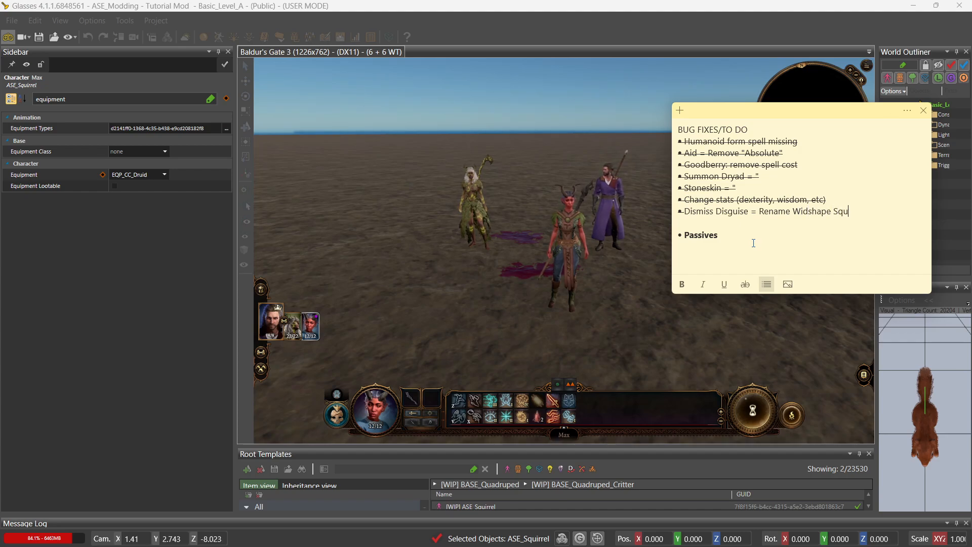
{"action": "type", "text": "irrel"}
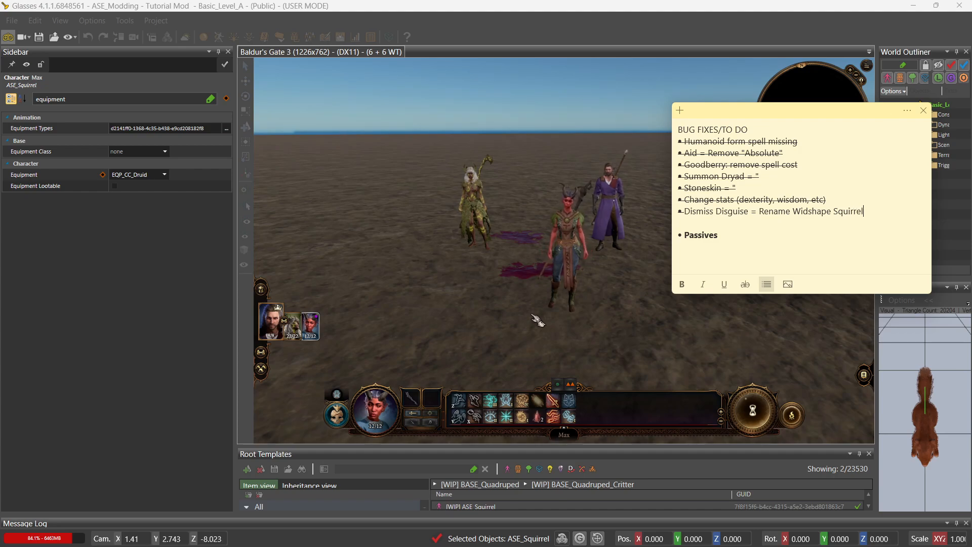
{"action": "left_click", "coordinate": [536, 320]}
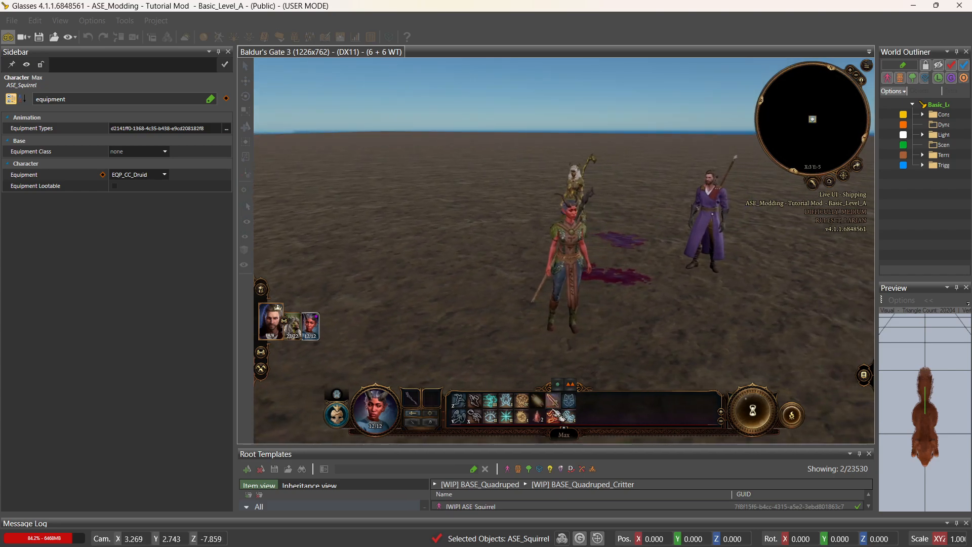
Try Max's quarterstaff attack, cancel it, and walk Max to a new spot.
{"action": "mouse_move", "coordinate": [562, 416]}
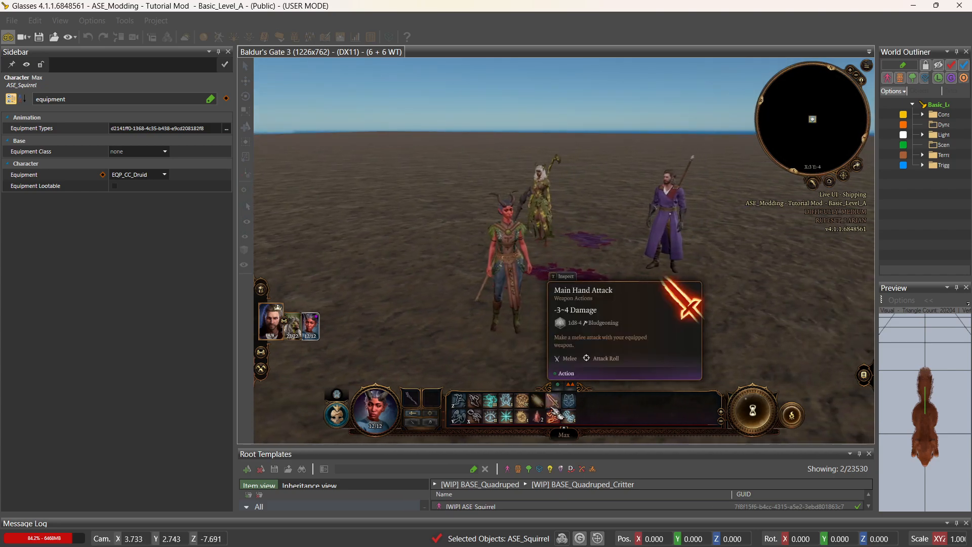
{"action": "left_click", "coordinate": [419, 400]}
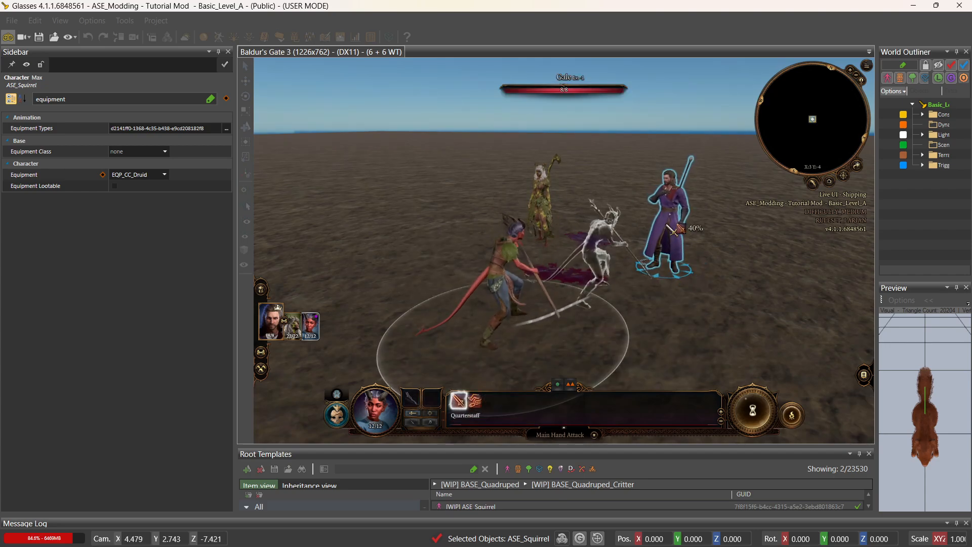
{"action": "right_click", "coordinate": [674, 230]}
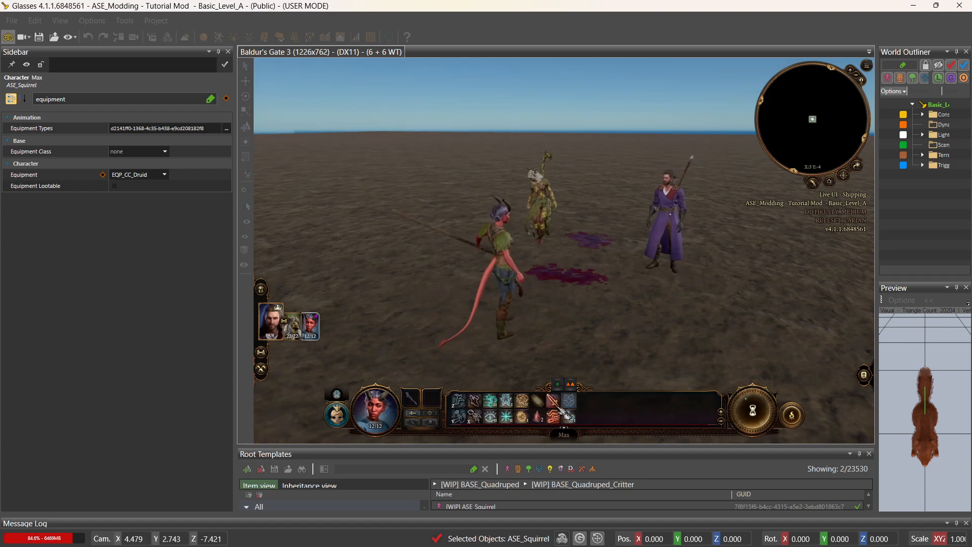
{"action": "middle_click_drag", "start_coordinate": [572, 348], "coordinate": [581, 344]}
{"action": "key", "text": "d"}
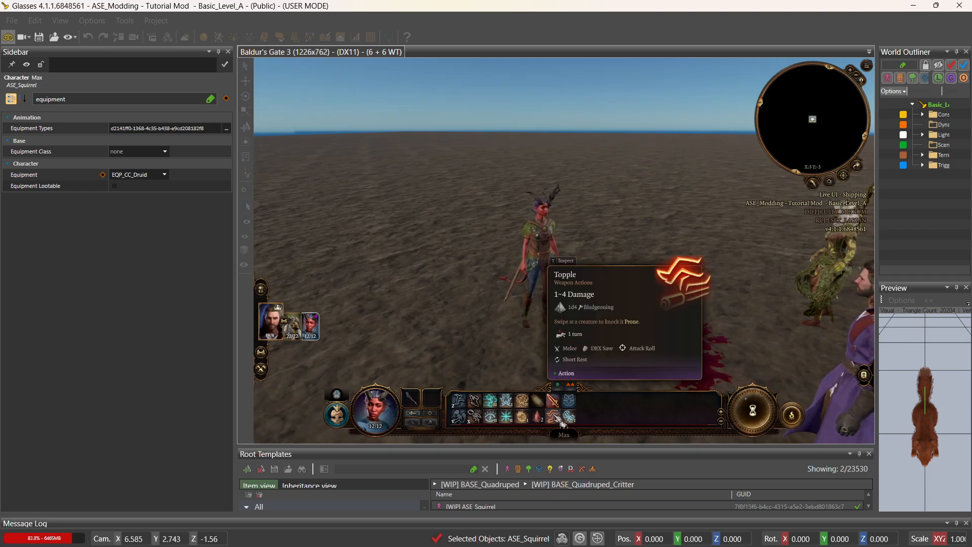
{"action": "left_click", "coordinate": [552, 359]}
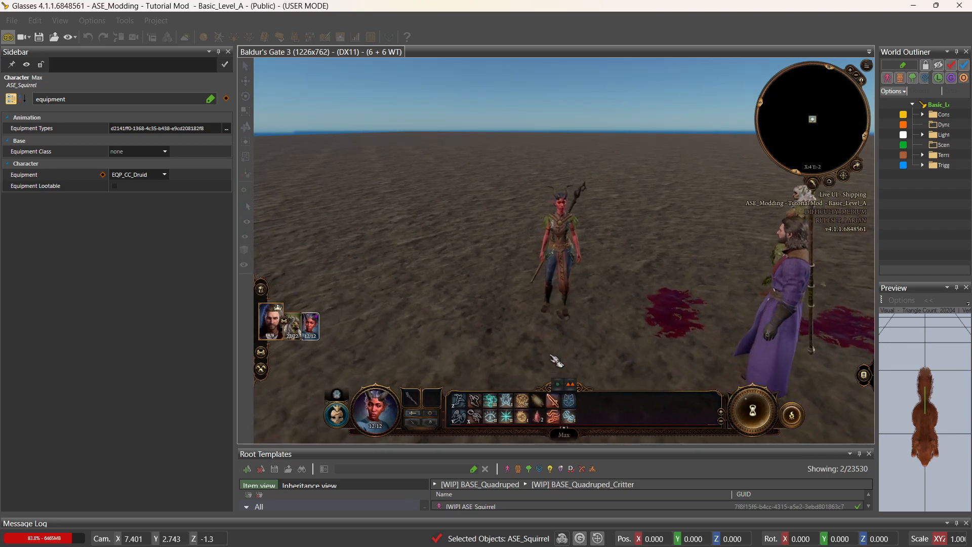
{"action": "mouse_move", "coordinate": [552, 359]}
{"action": "middle_mouse_down"}
{"action": "mouse_move", "coordinate": [559, 372]}
{"action": "mouse_move", "coordinate": [541, 349]}
{"action": "middle_mouse_up"}
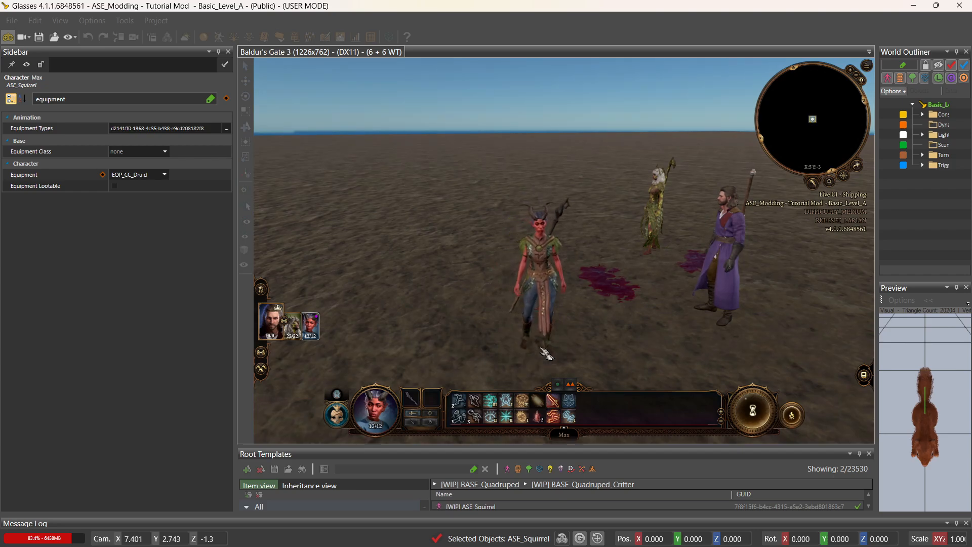
{"action": "scroll", "coordinate": [543, 377], "scroll_direction": "up", "scroll_amount": 4}
Cast Dispel Disguise on Max again, then exit game mode into the Stats Editor.
{"action": "mouse_move", "coordinate": [527, 422]}
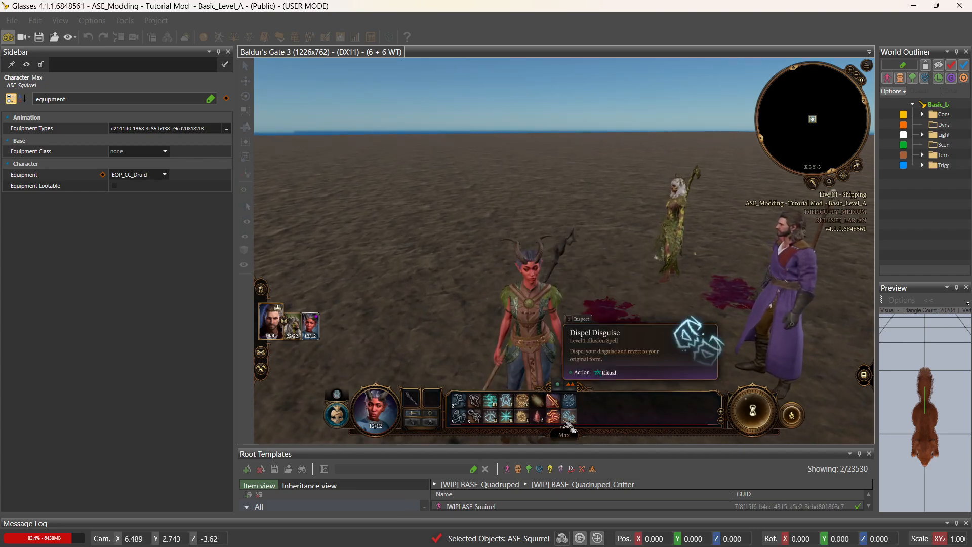
{"action": "mouse_move", "coordinate": [573, 405]}
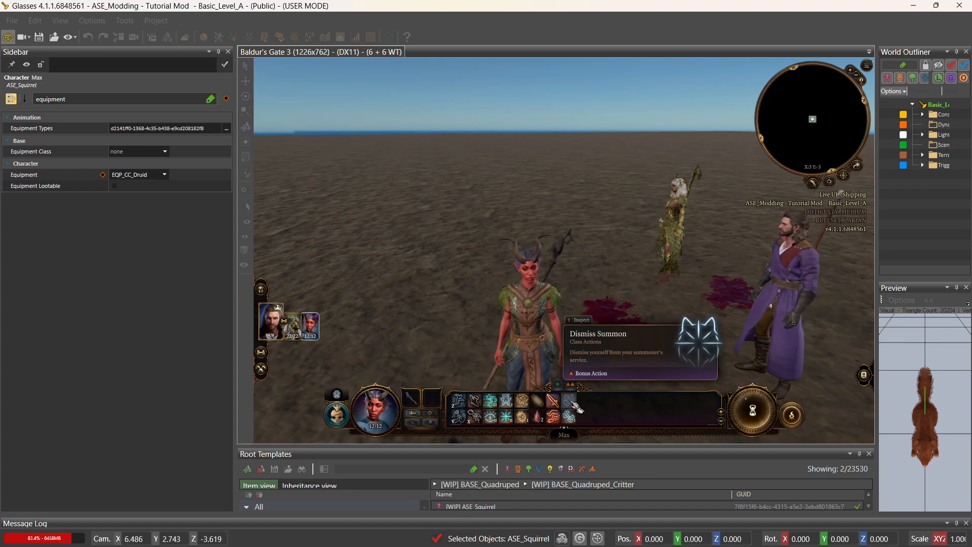
{"action": "left_click", "coordinate": [570, 418]}
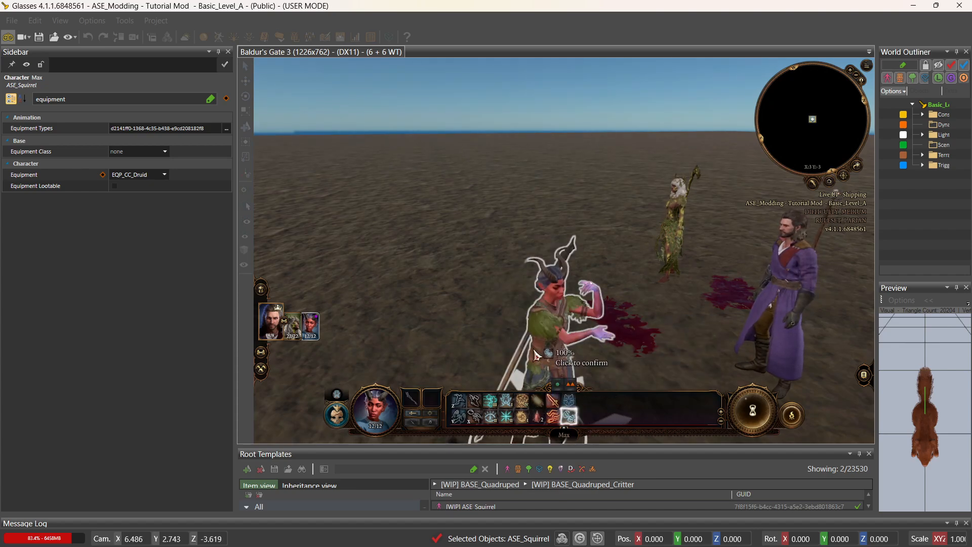
{"action": "left_click", "coordinate": [536, 354]}
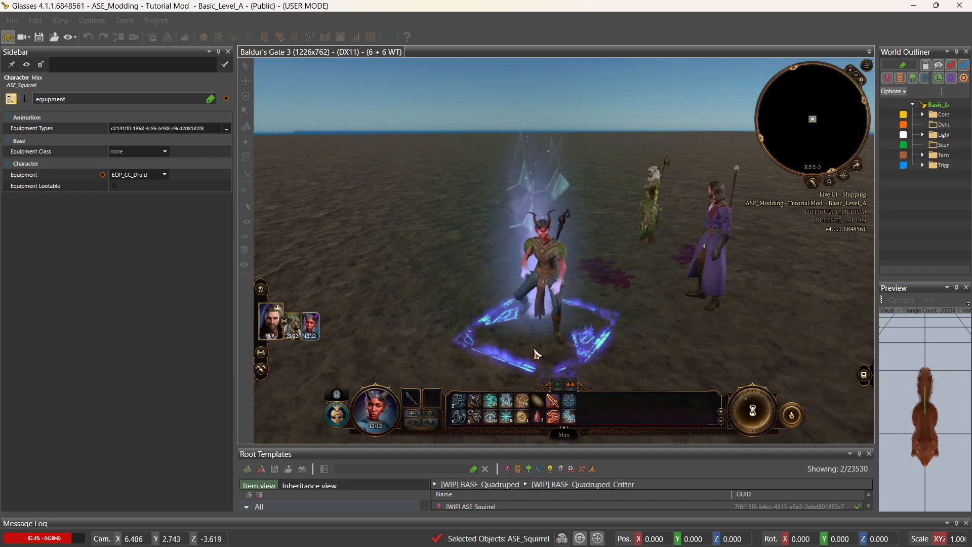
{"action": "mouse_move", "coordinate": [571, 422]}
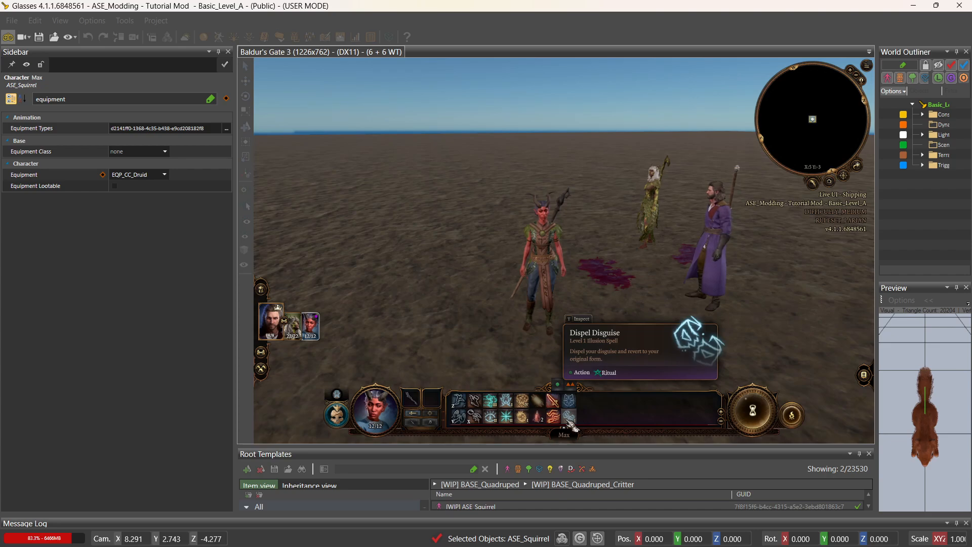
{"action": "mouse_move", "coordinate": [508, 422]}
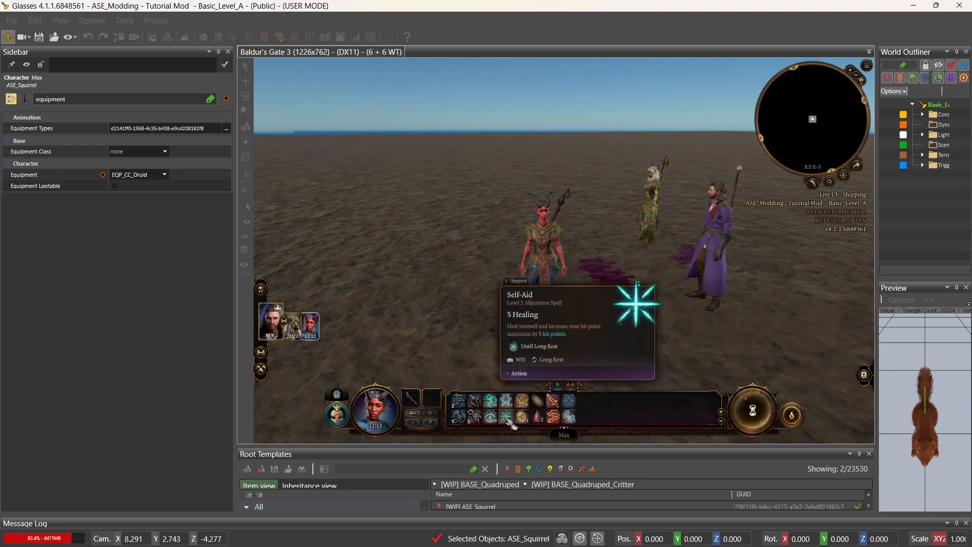
{"action": "mouse_move", "coordinate": [511, 400]}
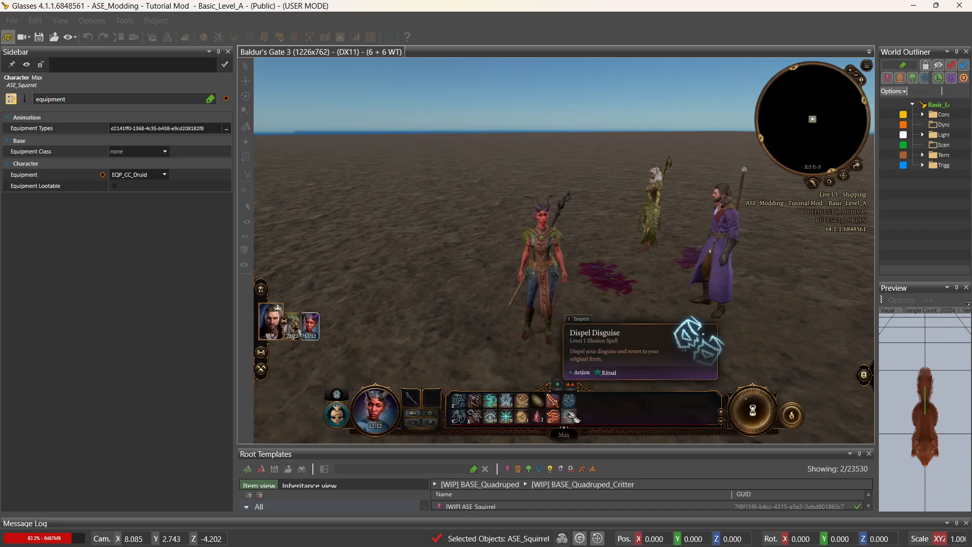
{"action": "mouse_move", "coordinate": [560, 390]}
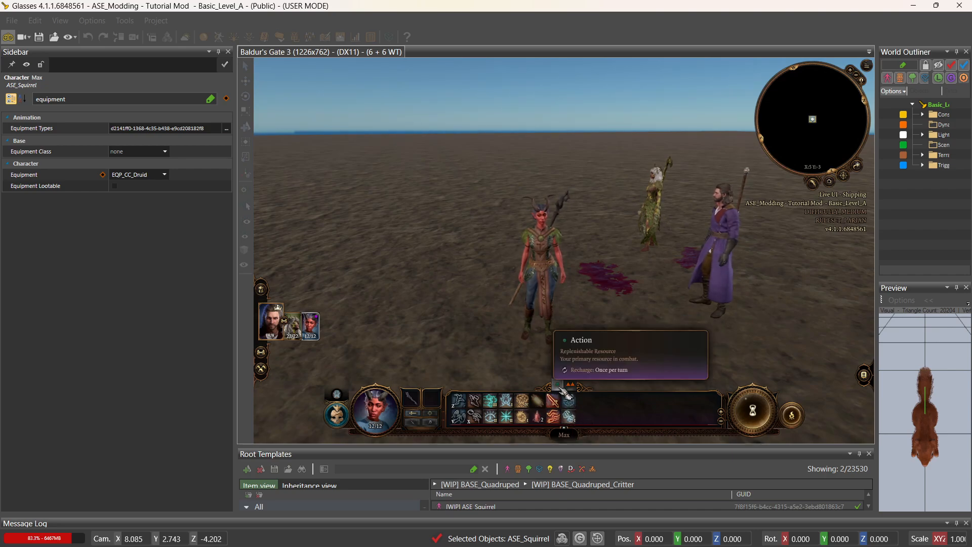
{"action": "left_click", "coordinate": [9, 39]}
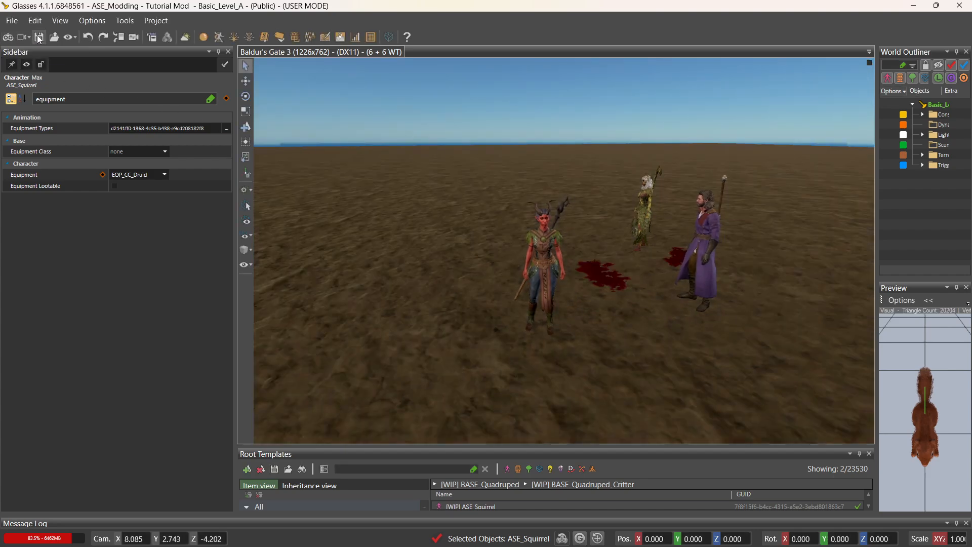
{"action": "left_click", "coordinate": [352, 41]}
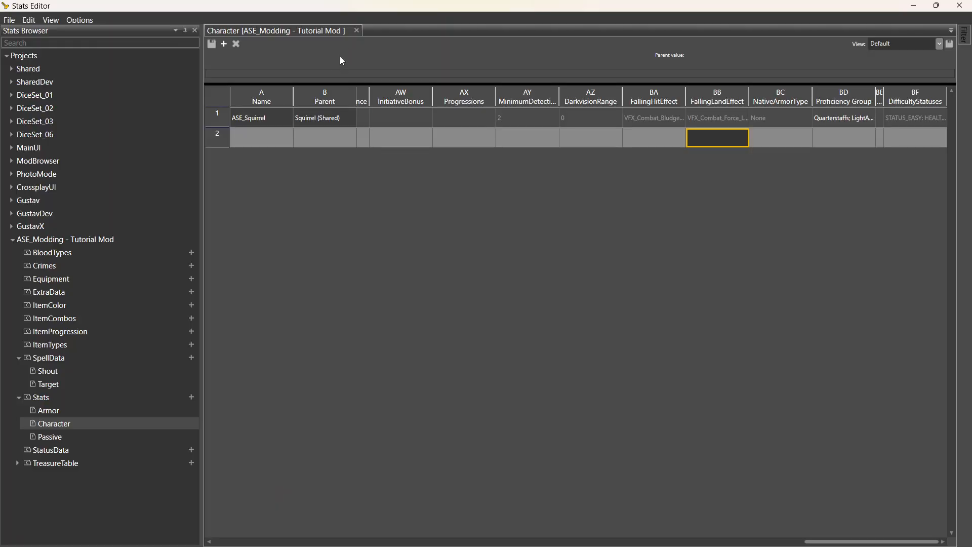
Show the global Find panel and search all stats for 'dismiss'.
{"action": "left_click", "coordinate": [49, 21]}
{"action": "left_click", "coordinate": [64, 51]}
{"action": "left_click", "coordinate": [332, 295]}
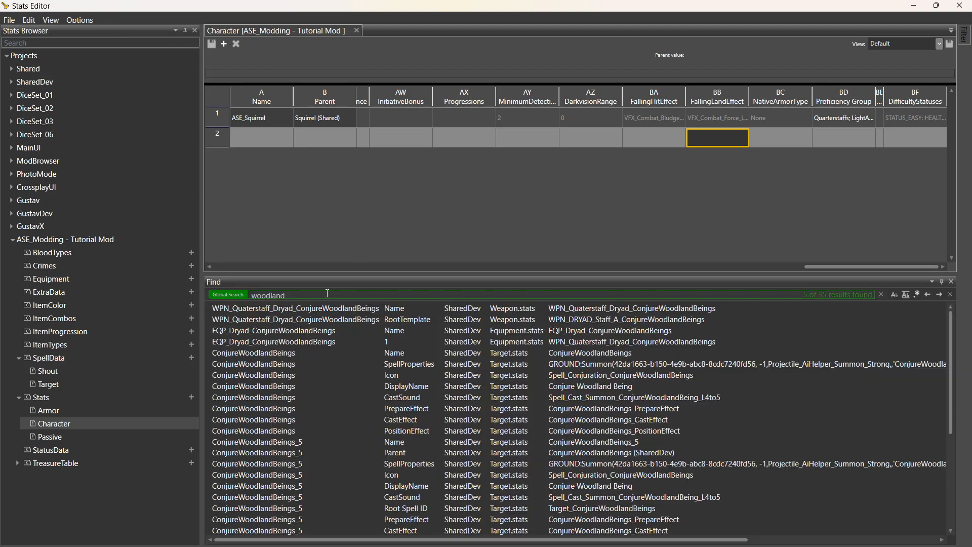
{"action": "key", "text": "ctrl+a"}
{"action": "key", "text": "BackSpace"}
{"action": "type", "text": "dismiss"}
{"action": "key", "text": "Return"}
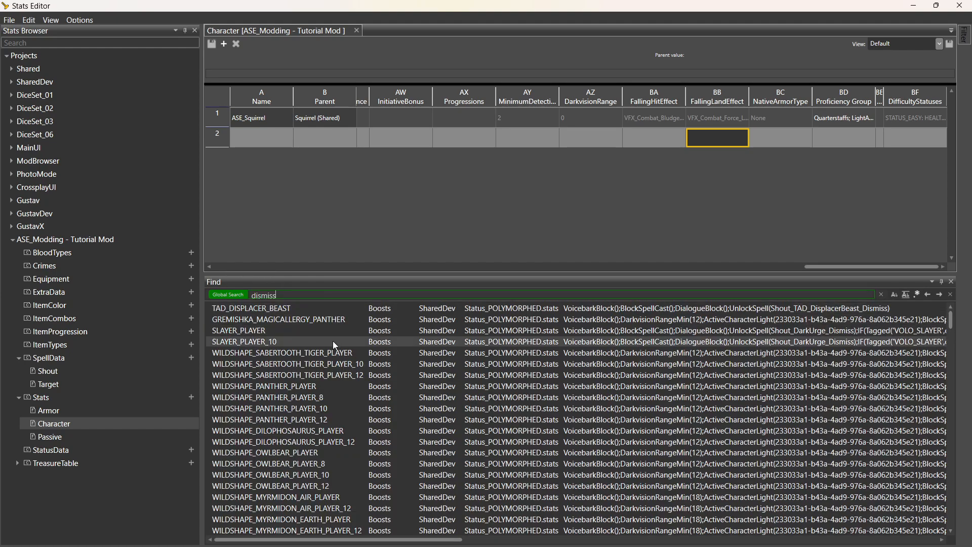
Scroll through the 'dismiss' results, then clear the search text.
{"action": "scroll", "coordinate": [334, 350], "scroll_direction": "down", "scroll_amount": 5}
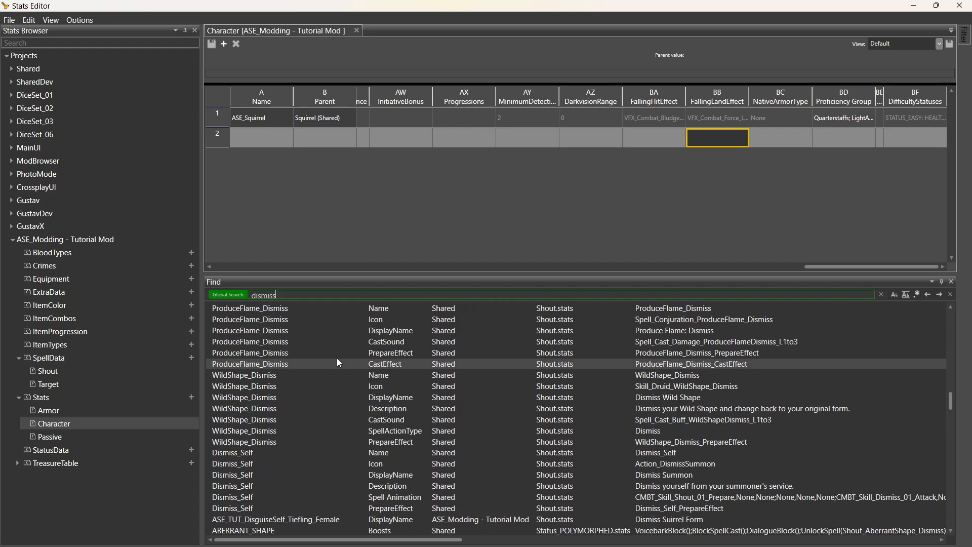
{"action": "scroll", "coordinate": [338, 364], "scroll_direction": "down", "scroll_amount": 10}
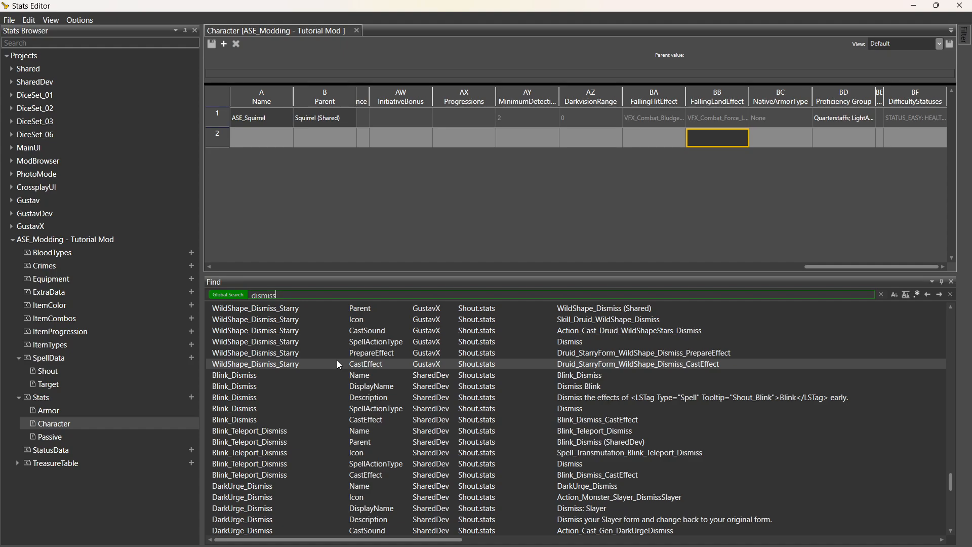
{"action": "scroll", "coordinate": [338, 364], "scroll_direction": "down", "scroll_amount": 10}
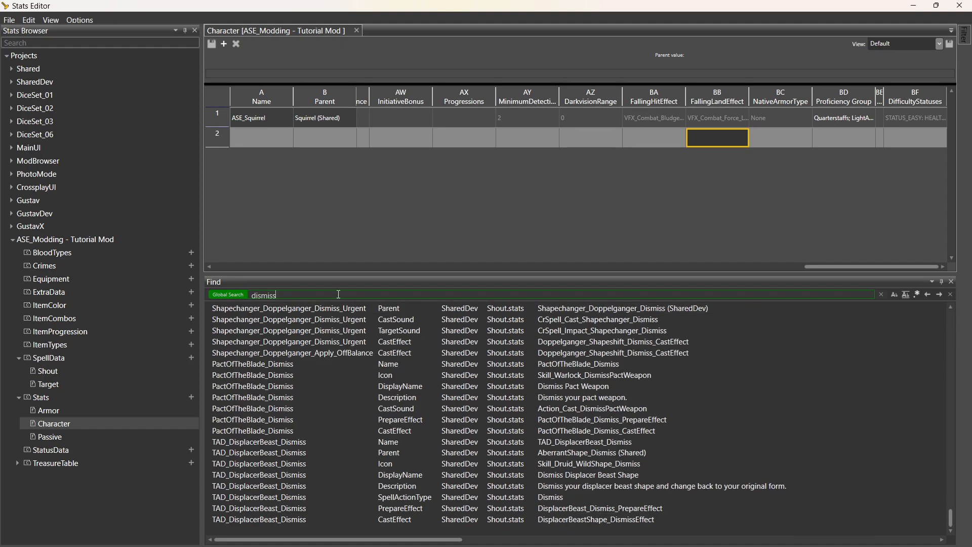
{"action": "left_click_drag", "start_coordinate": [277, 295], "coordinate": [261, 297]}
{"action": "key", "text": "BackSpace"}
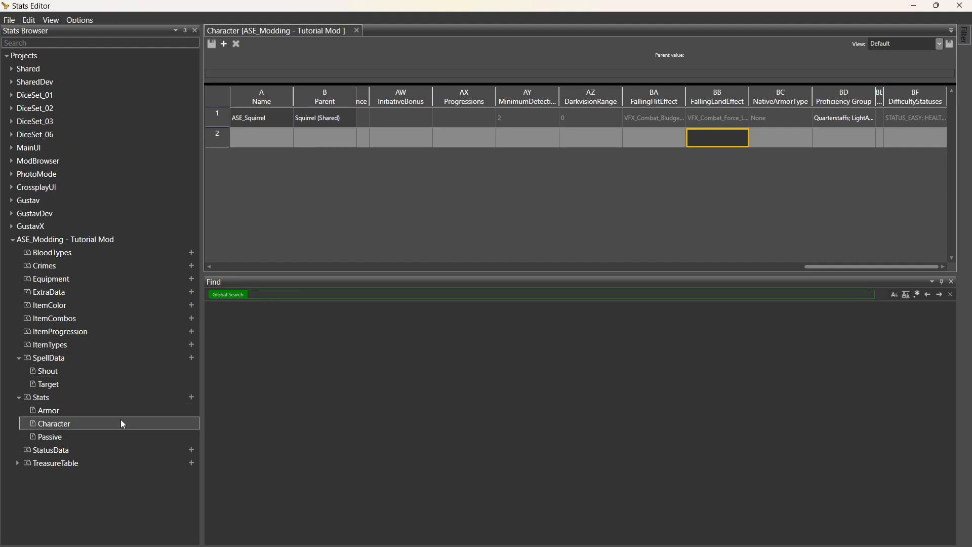
Search for 'nature' and browse FOR_OwlbearCubs_Armor_Passive, UNI_MartyrAmulet_Passive and LOW_Hag_Mushroom_ReactiveFungus.
{"action": "left_click", "coordinate": [142, 413]}
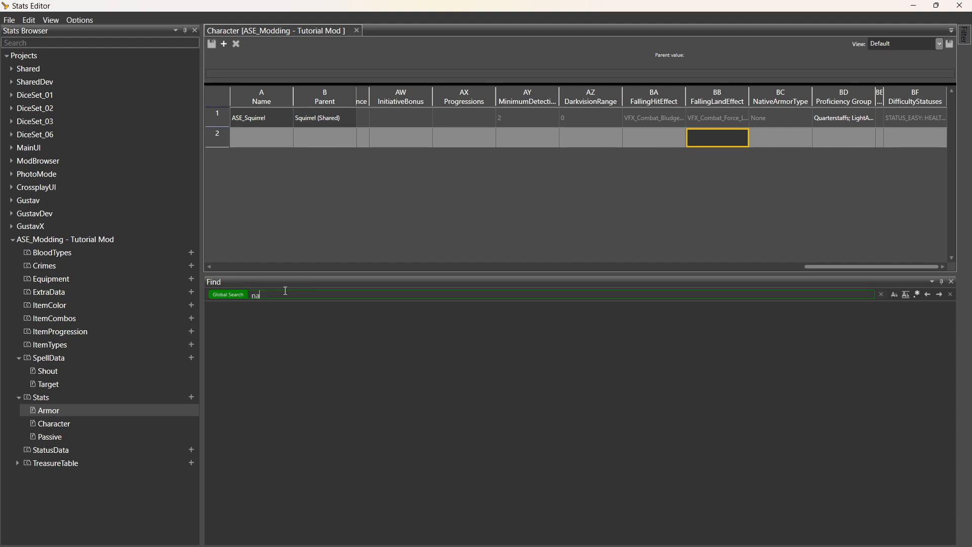
{"action": "key", "text": "Return"}
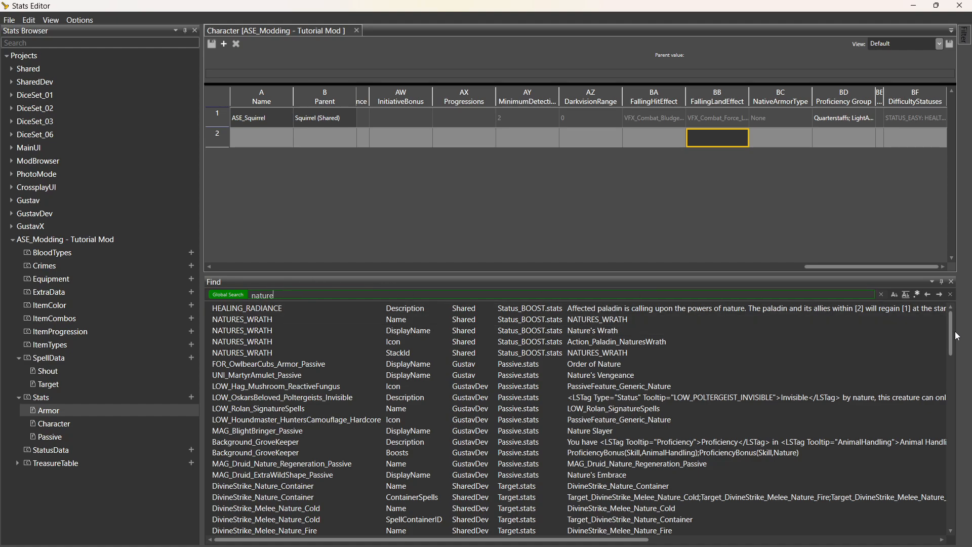
{"action": "left_click_drag", "start_coordinate": [954, 326], "coordinate": [953, 330]}
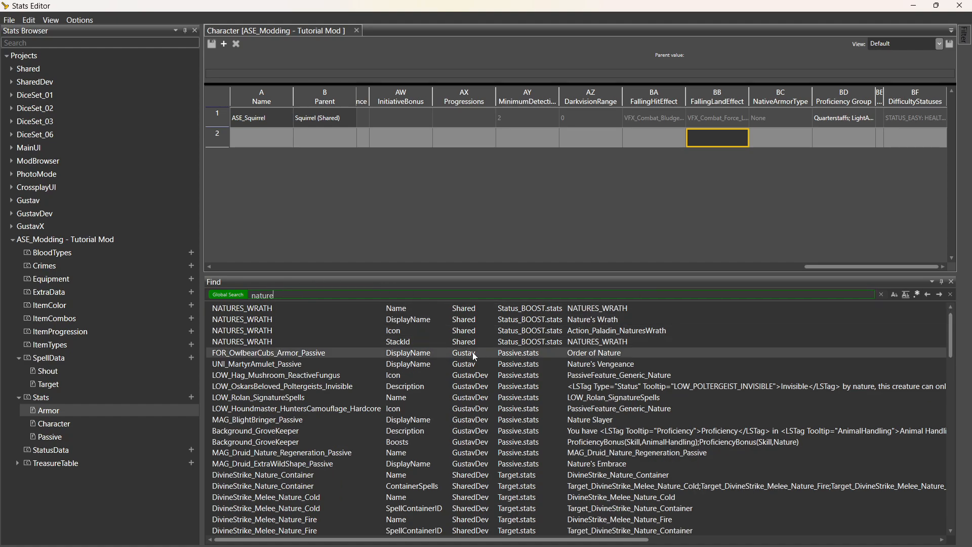
{"action": "left_click", "coordinate": [536, 354]}
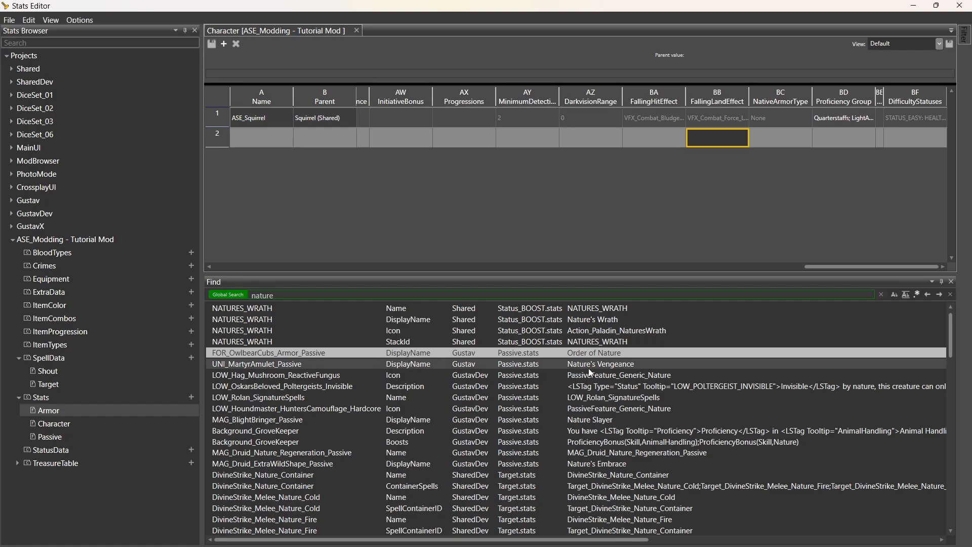
{"action": "left_click", "coordinate": [540, 366]}
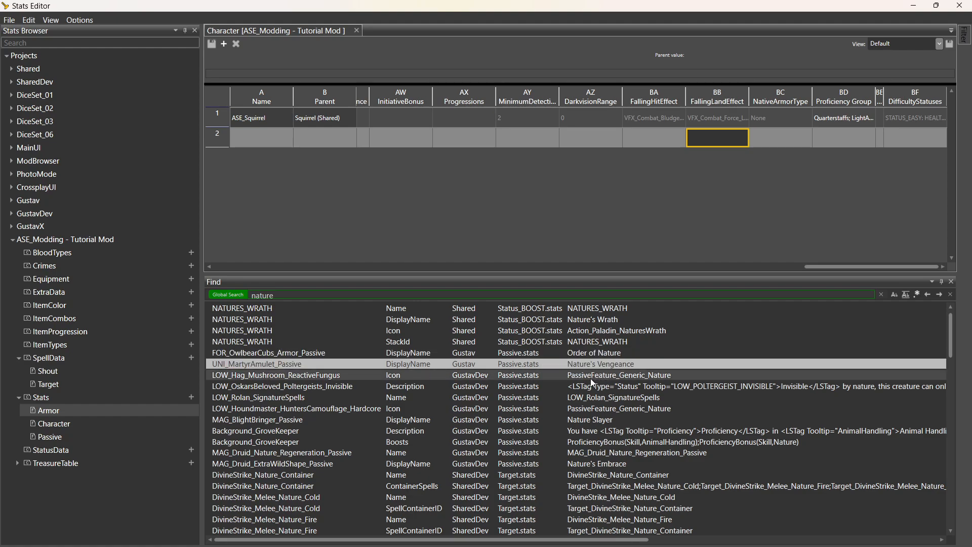
{"action": "left_click", "coordinate": [548, 375]}
Open FOR_OwlbearCubs_Armor_Passive (Order of Nature) and widen its Name and Description columns to read it.
{"action": "left_click", "coordinate": [522, 353]}
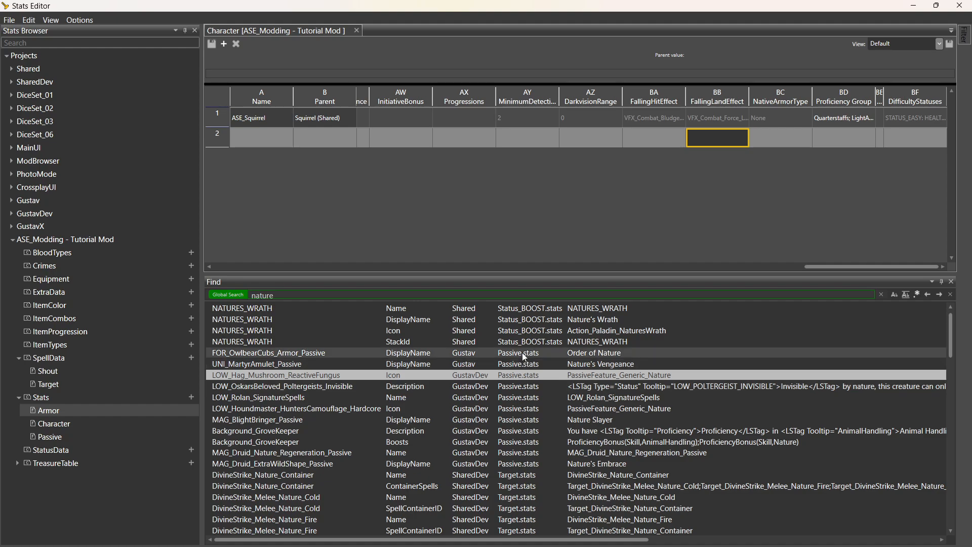
{"action": "double_click", "coordinate": [525, 357]}
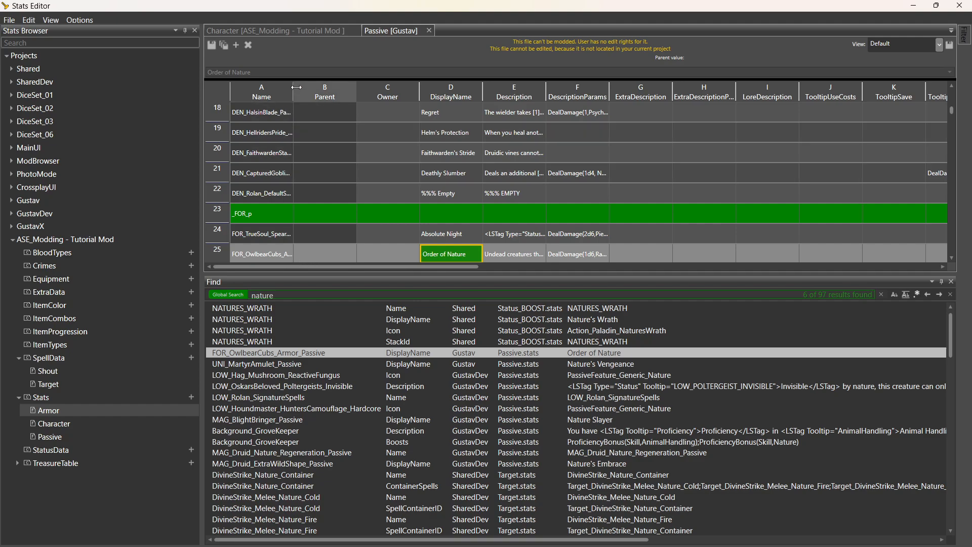
{"action": "left_click_drag", "start_coordinate": [293, 96], "coordinate": [355, 111]}
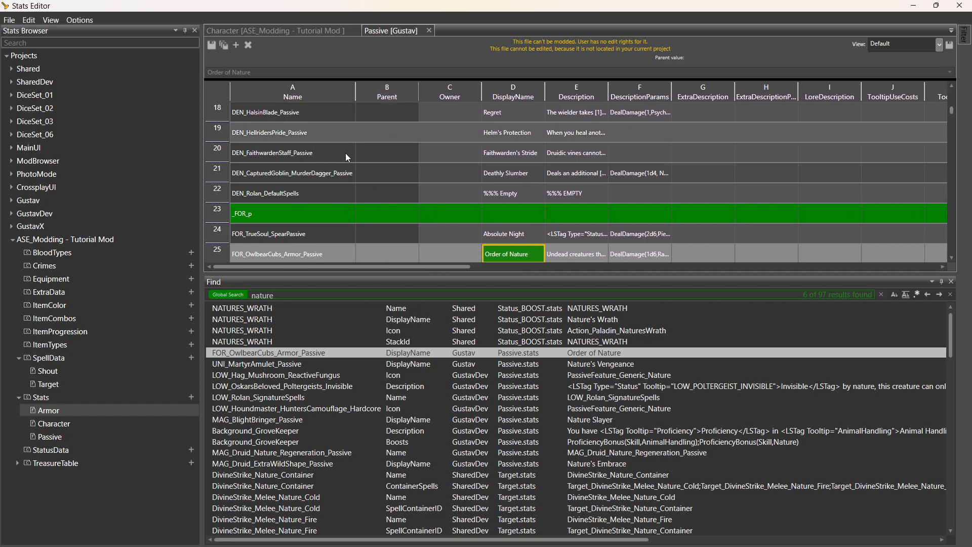
{"action": "left_click", "coordinate": [309, 253]}
{"action": "left_click", "coordinate": [579, 257]}
{"action": "left_click_drag", "start_coordinate": [608, 118], "coordinate": [854, 111]}
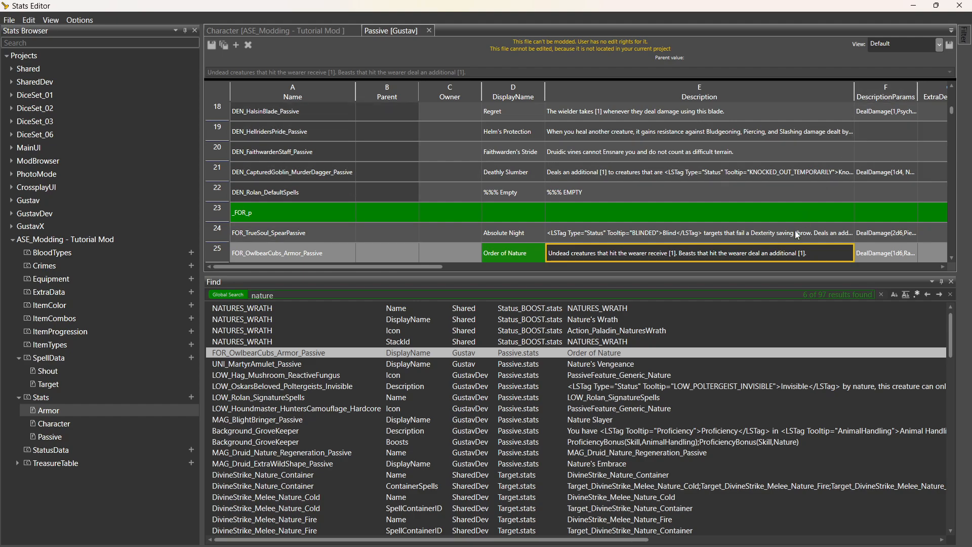
{"action": "left_click", "coordinate": [887, 254]}
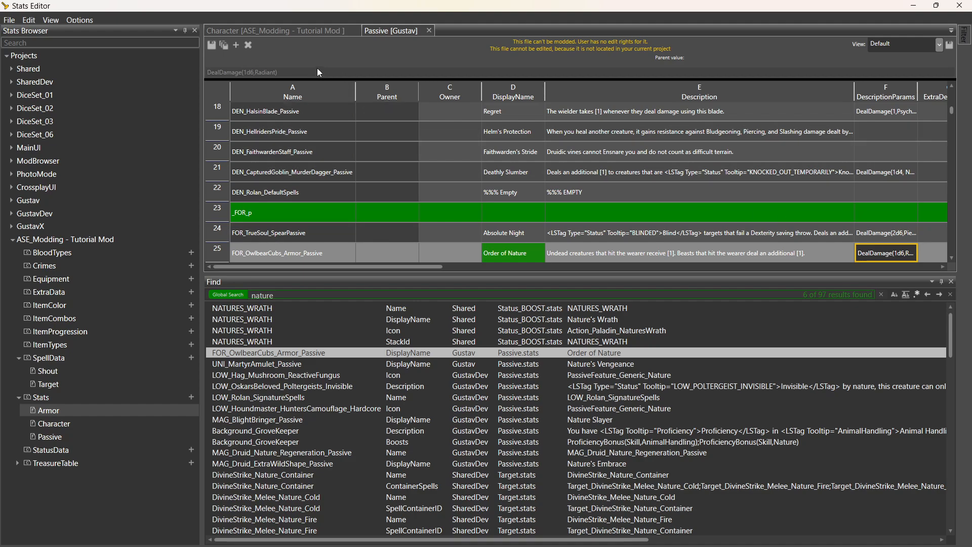
{"action": "left_click", "coordinate": [670, 254]}
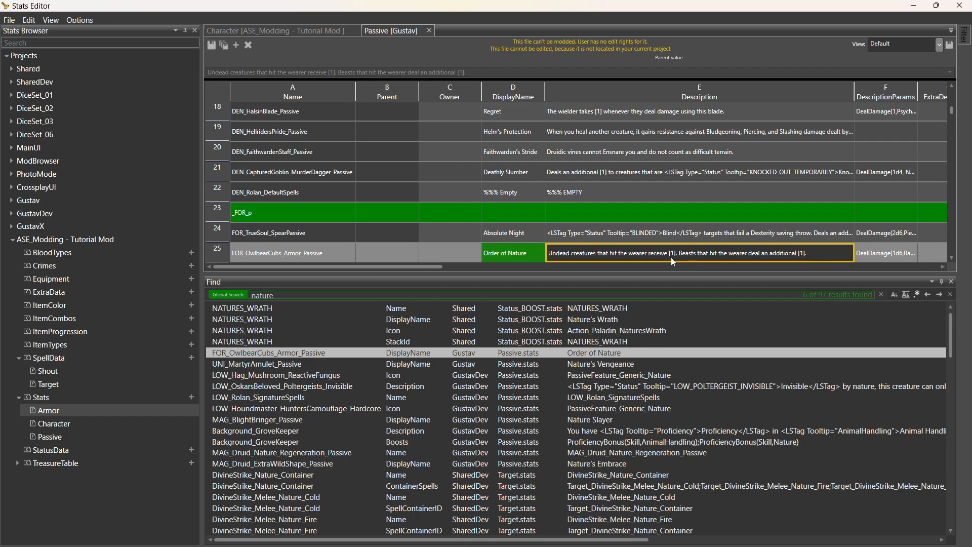
{"action": "left_click", "coordinate": [329, 251]}
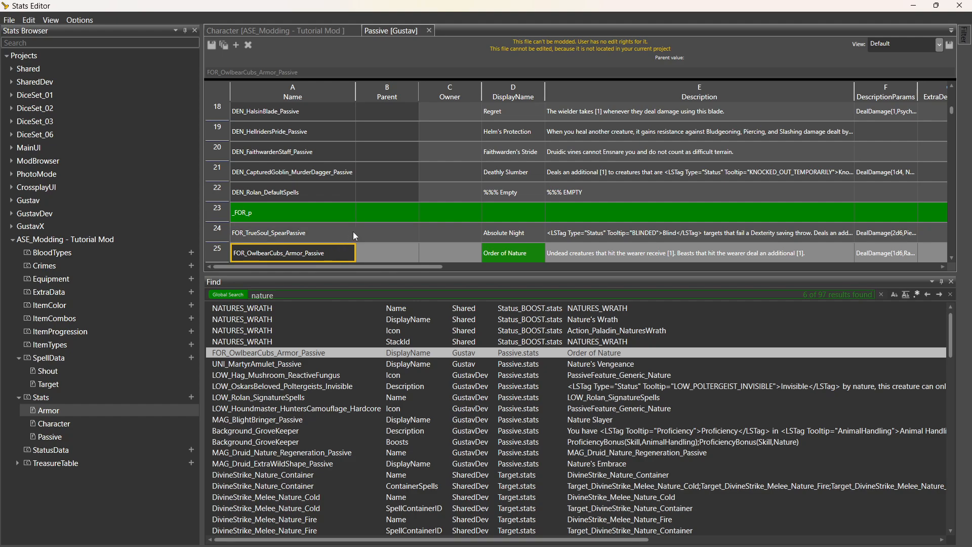
{"action": "left_click", "coordinate": [309, 32]}
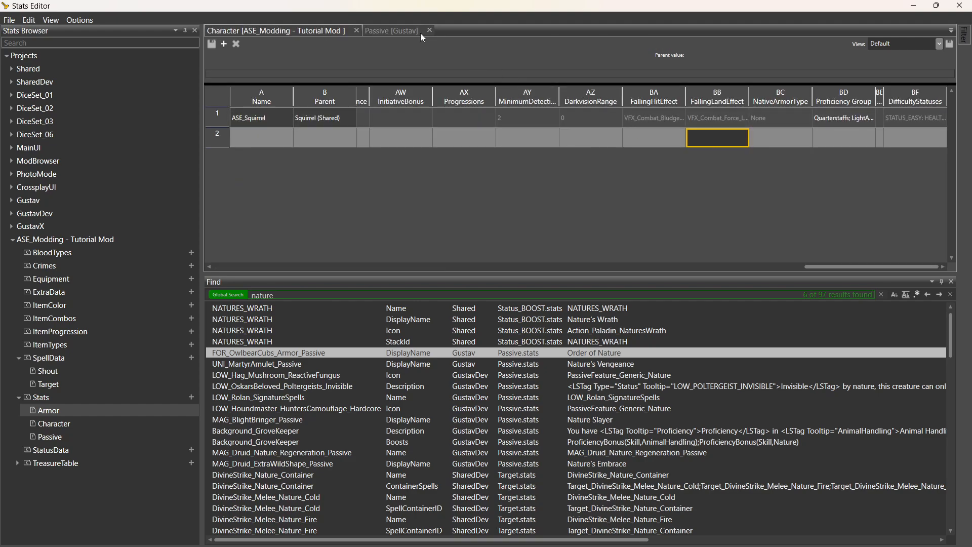
Append ';FOR_OwlbearCubs_Armor_Passive' to ASE_Squirrel's Passives after DarknessRules.
{"action": "left_click", "coordinate": [389, 31]}
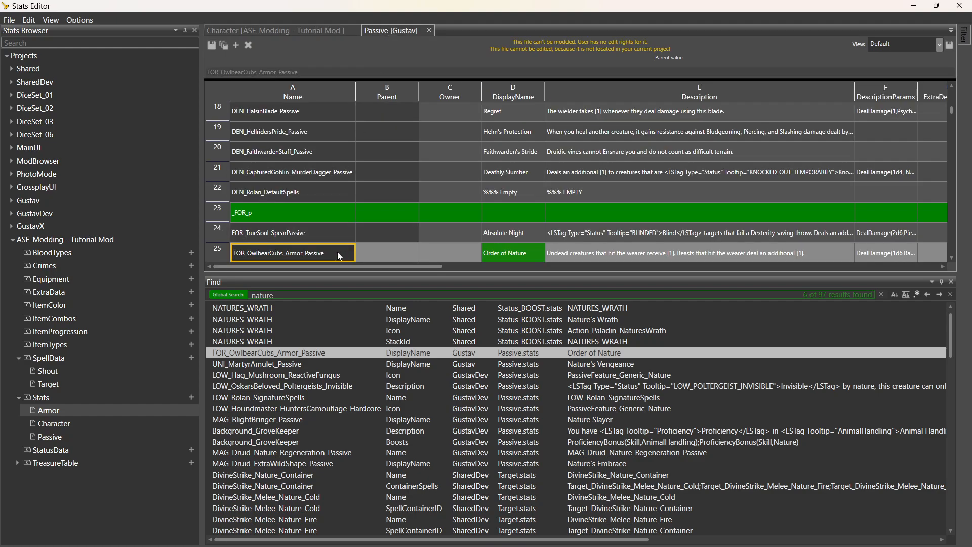
{"action": "left_click", "coordinate": [305, 30]}
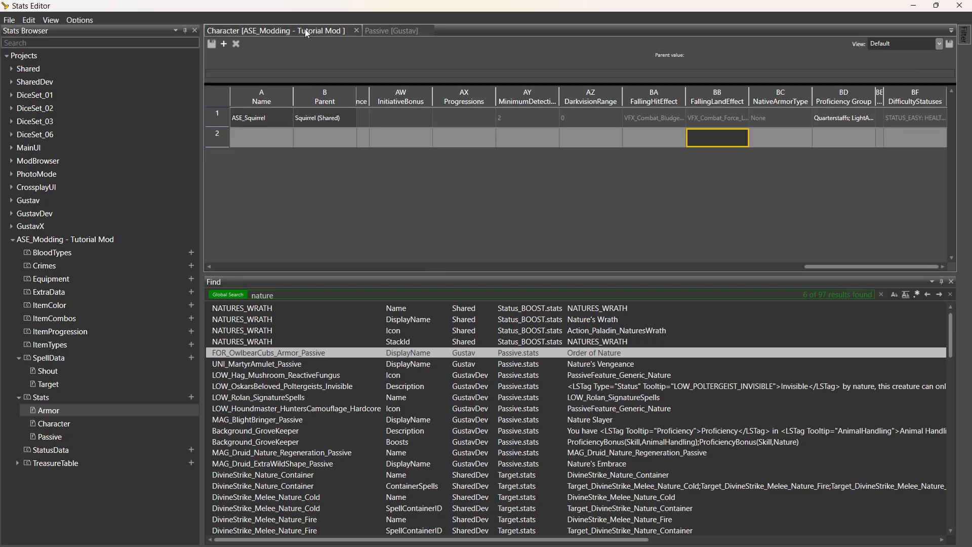
{"action": "left_click", "coordinate": [526, 121]}
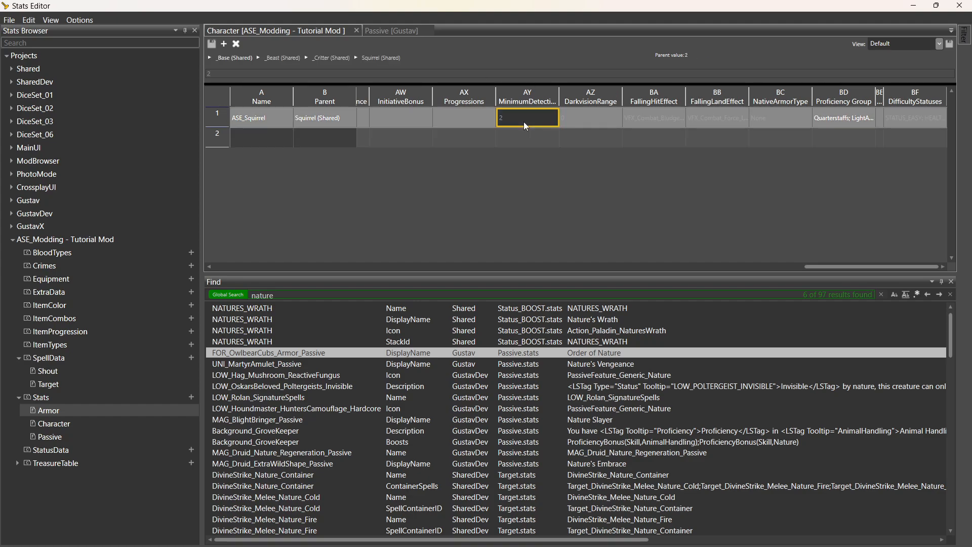
{"action": "key", "text": "Left"}
{"action": "key", "text": "Left"}
{"action": "key", "text": "Left"}
{"action": "key", "text": "Left"}
{"action": "key", "text": "Left"}
{"action": "key", "text": "Left"}
{"action": "key", "text": "Left"}
{"action": "key", "text": "Left"}
{"action": "key", "text": "Left"}
{"action": "key", "text": "Left"}
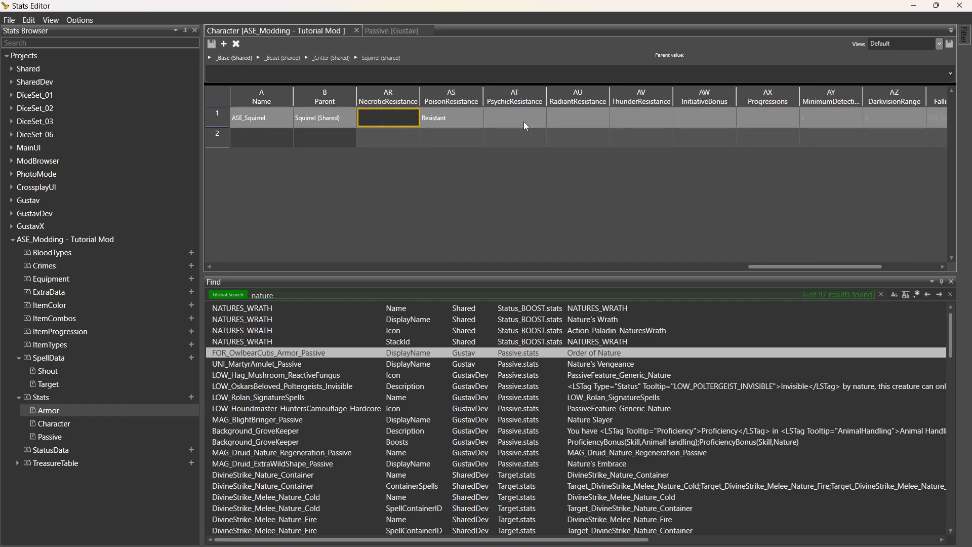
{"action": "key", "text": "Left"}
{"action": "key", "text": "Left"}
{"action": "key", "text": "Left"}
{"action": "key", "text": "Left"}
{"action": "key", "text": "Left"}
{"action": "key", "text": "Left"}
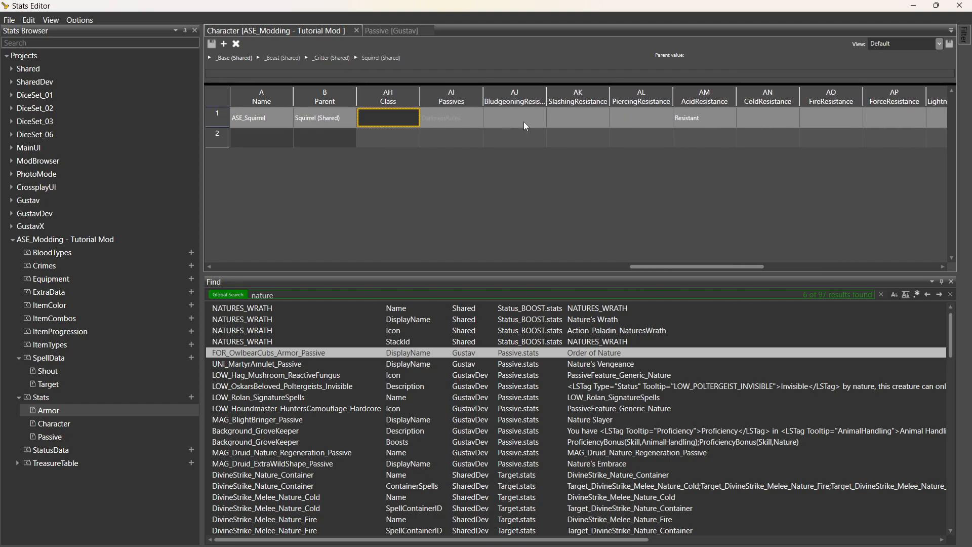
{"action": "left_click", "coordinate": [328, 72]}
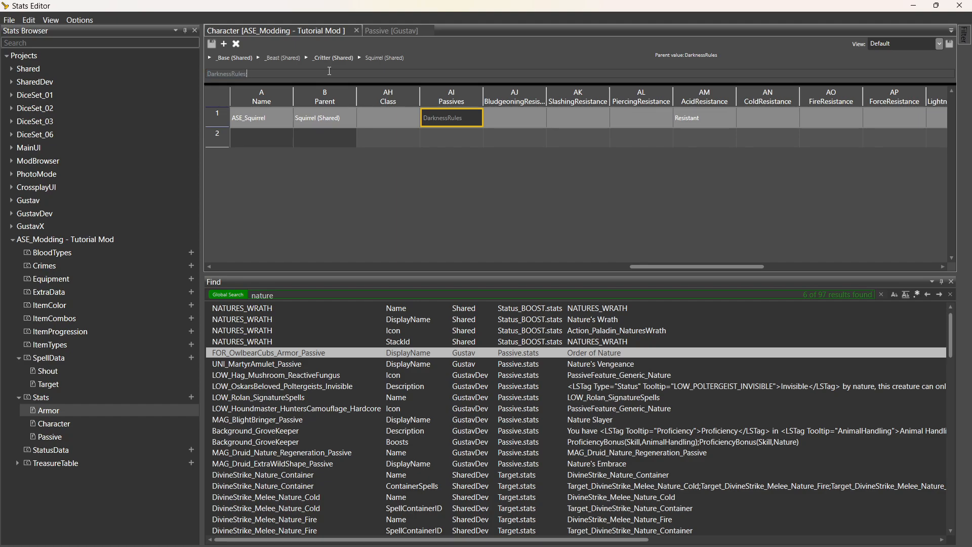
{"action": "type", "text": ";"}
{"action": "type", "text": "FOR_OwlbearCubs_Armor_Passive"}
{"action": "left_click", "coordinate": [475, 135]}
Widen the Passives column to show both passives, then open the mod's Armor stats.
{"action": "left_click", "coordinate": [464, 121]}
{"action": "left_click_drag", "start_coordinate": [483, 98], "coordinate": [580, 99]}
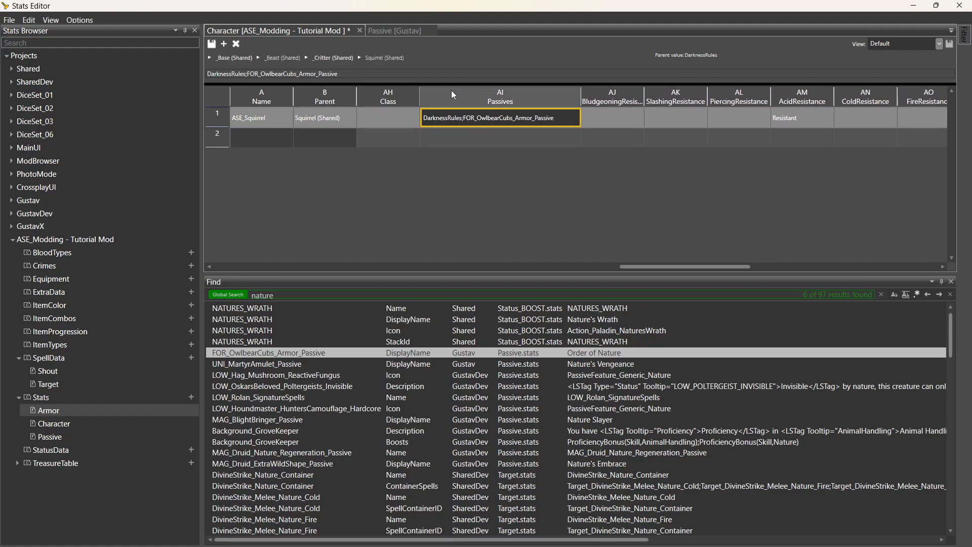
{"action": "double_click", "coordinate": [86, 409]}
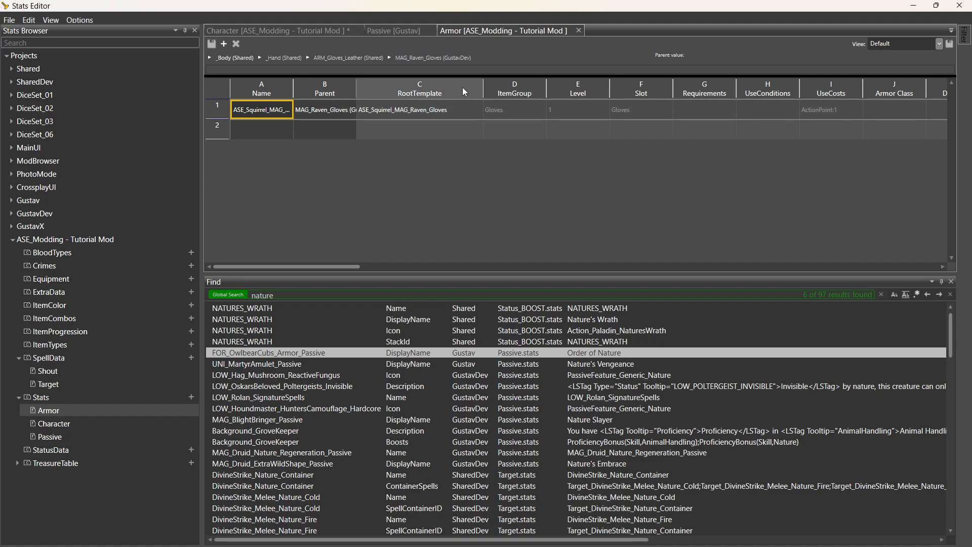
Set the raven gloves' PassivesOnEquip value to FOR_OwlbearCubs_Armor_Passive.
{"action": "left_click", "coordinate": [715, 109]}
{"action": "key", "text": "Right"}
{"action": "key", "text": "Right"}
{"action": "key", "text": "Right"}
{"action": "key", "text": "Right"}
{"action": "key", "text": "Right"}
{"action": "key", "text": "Right"}
{"action": "key", "text": "Right"}
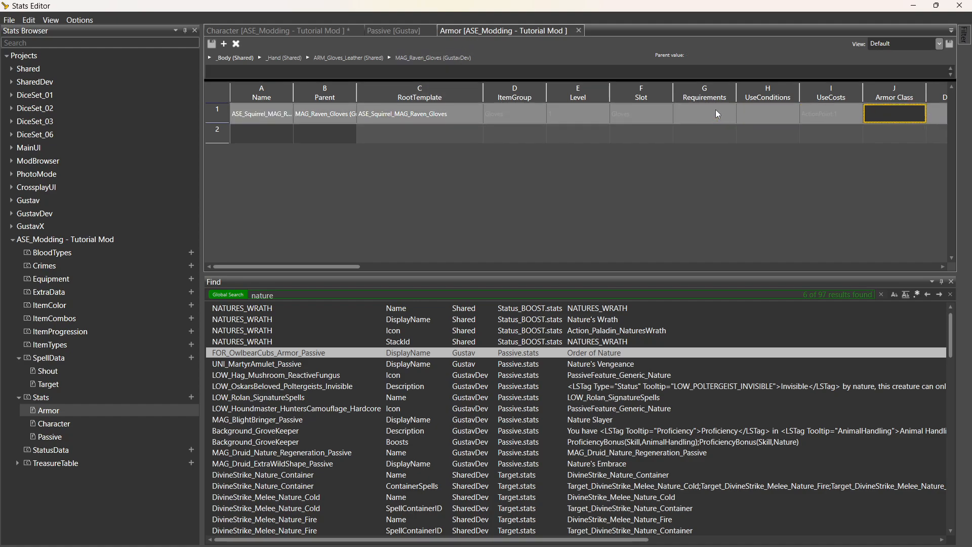
{"action": "key", "text": "Right"}
{"action": "key", "text": "Right"}
{"action": "key", "text": "Right"}
{"action": "key", "text": "Right"}
{"action": "key", "text": "Right"}
{"action": "key", "text": "Right"}
{"action": "key", "text": "Right"}
{"action": "key", "text": "Right"}
{"action": "key", "text": "Right"}
{"action": "key", "text": "Right"}
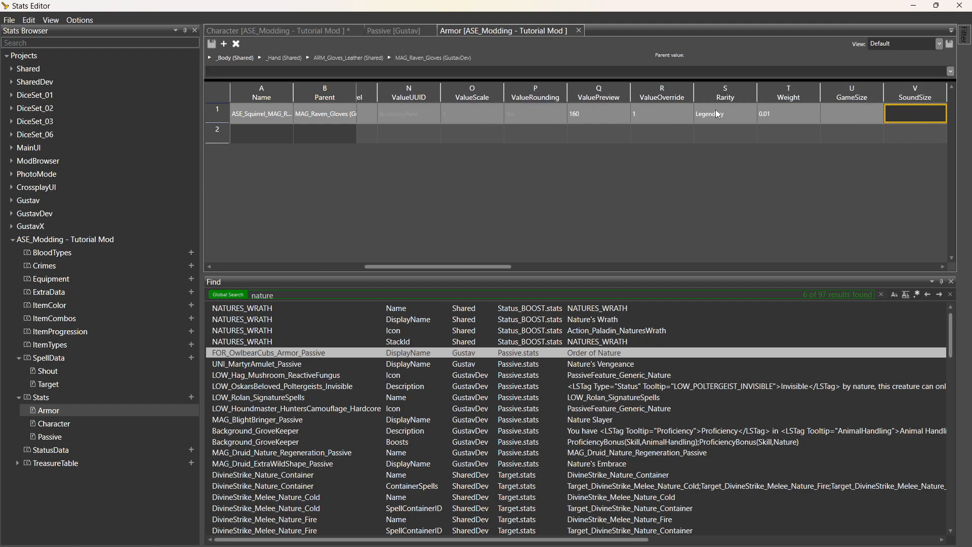
{"action": "key", "text": "Right"}
{"action": "key", "text": "Right"}
{"action": "key", "text": "Right"}
{"action": "key", "text": "Right"}
{"action": "key", "text": "Right"}
{"action": "key", "text": "Right"}
{"action": "key", "text": "Right"}
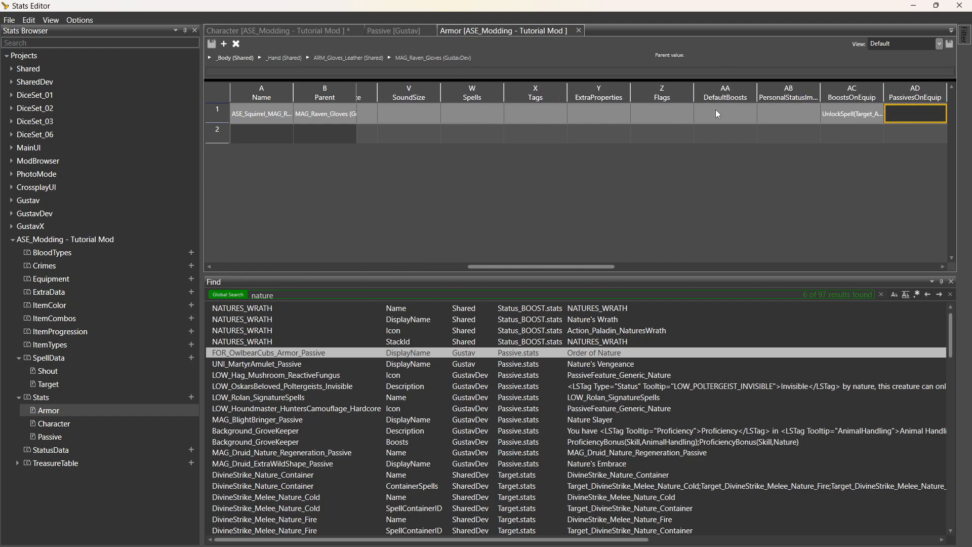
{"action": "key", "text": "Right"}
{"action": "key", "text": "Left"}
{"action": "key", "text": "Left"}
{"action": "key", "text": "Left"}
{"action": "key", "text": "Right"}
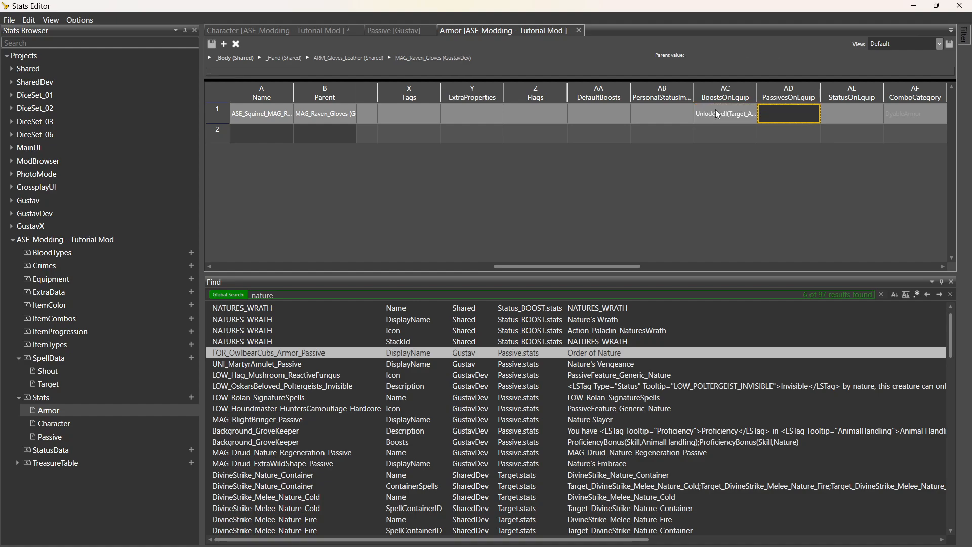
{"action": "double_click", "coordinate": [797, 114]}
{"action": "type", "text": "FOR_OwlbearCubs_Armor_Passive"}
{"action": "key", "text": "Return"}
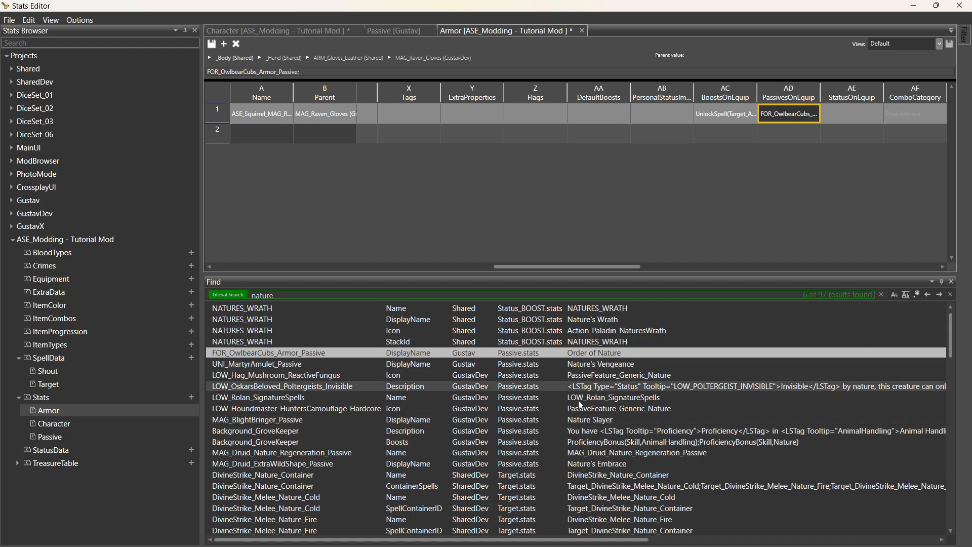
{"action": "left_click", "coordinate": [275, 436]}
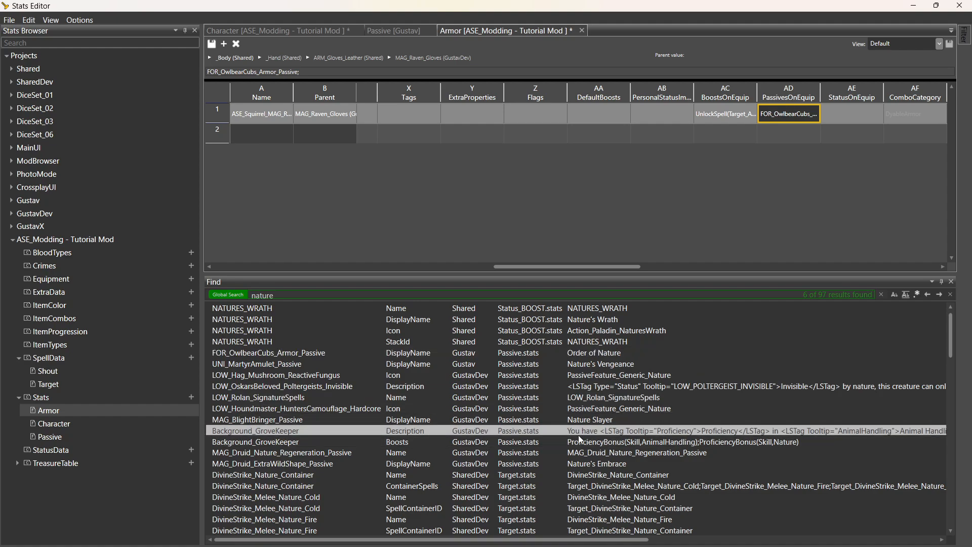
Open Background_GroveKeeper (Grove Tender), read its description, and select its name to copy.
{"action": "double_click", "coordinate": [560, 434]}
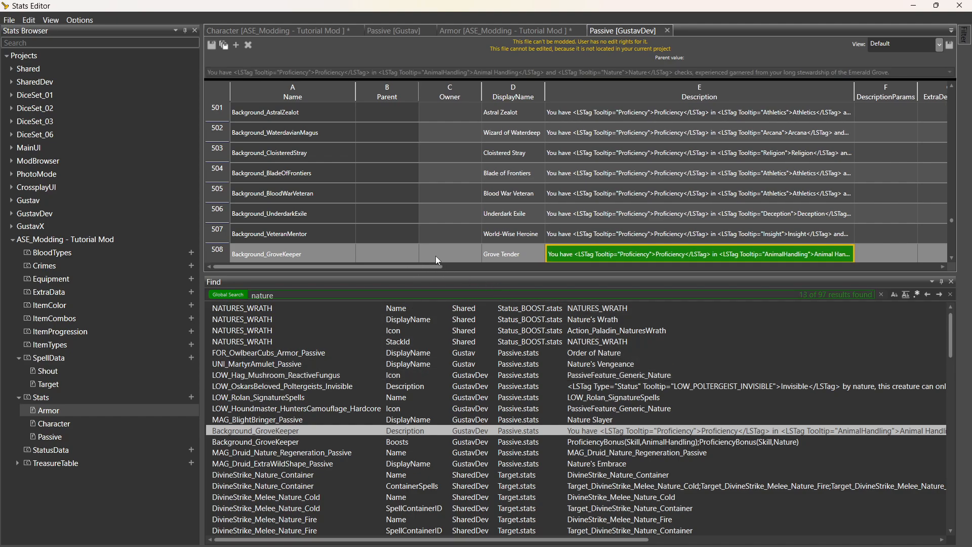
{"action": "left_click", "coordinate": [314, 252]}
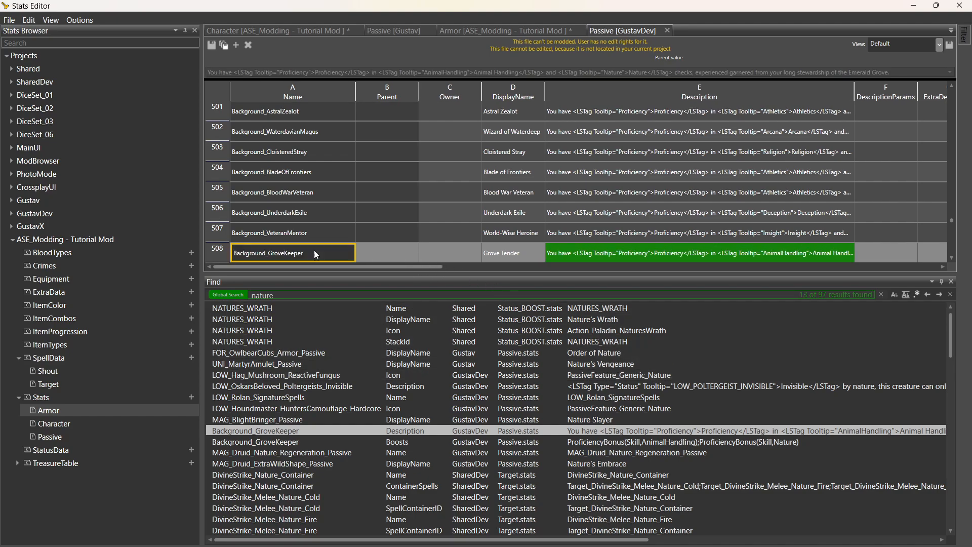
{"action": "left_click", "coordinate": [590, 254]}
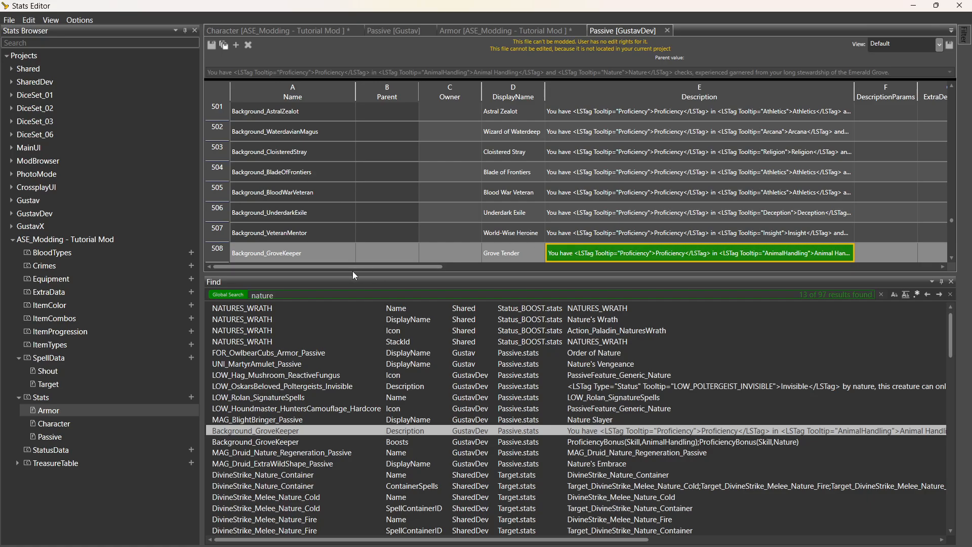
{"action": "left_click", "coordinate": [299, 251]}
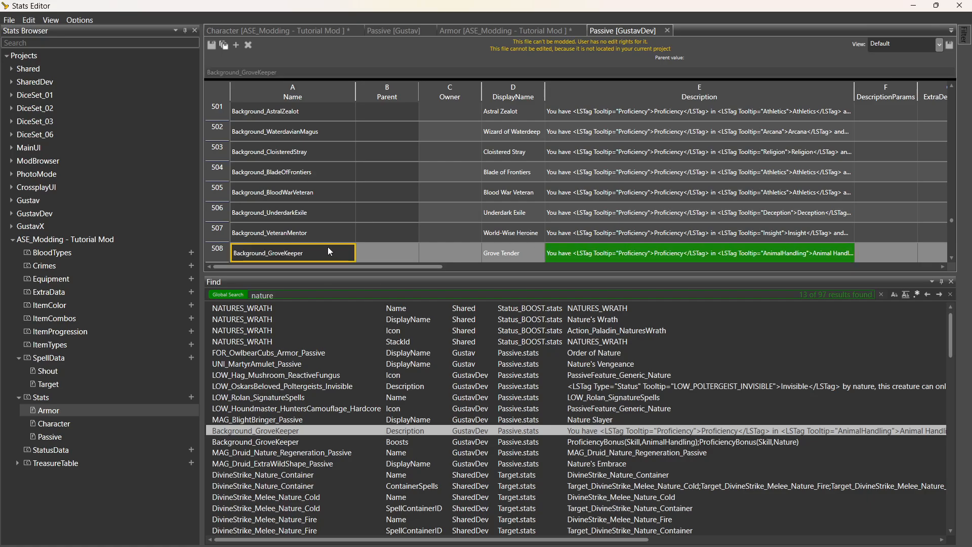
{"action": "left_click", "coordinate": [302, 31]}
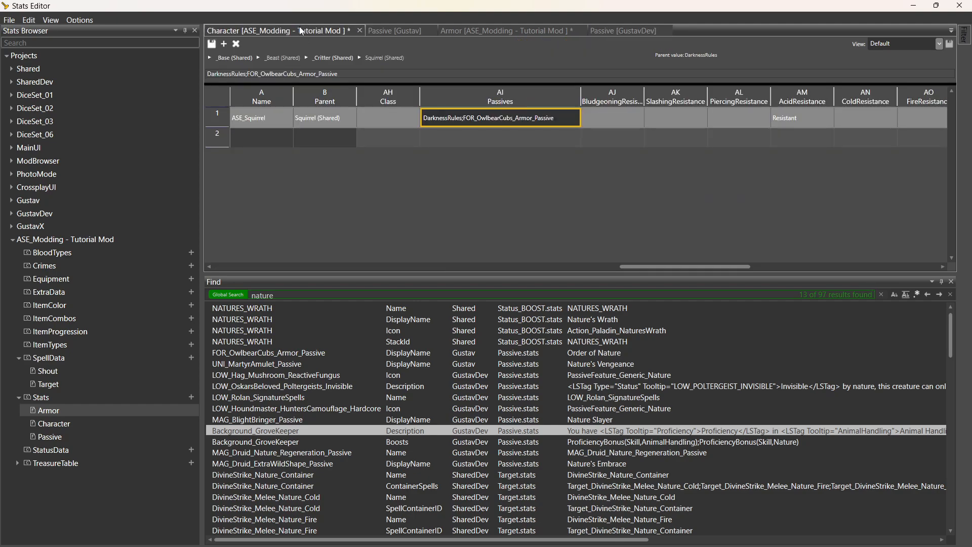
Append ';Background_GroveKeeper' to the end of ASE_Squirrel's Passives cell, after FOR_OwlbearCubs_Armor_Passive.
{"action": "double_click", "coordinate": [574, 118]}
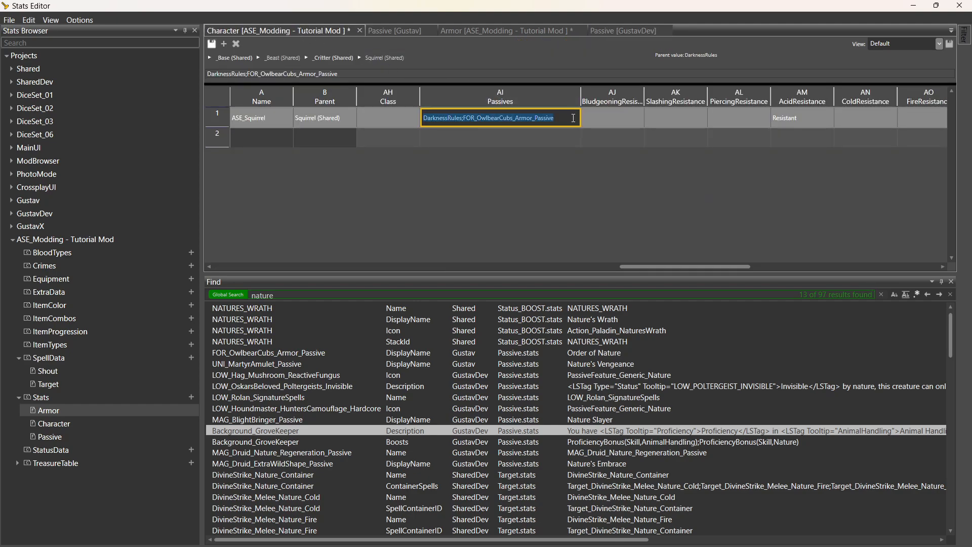
{"action": "left_click", "coordinate": [573, 118]}
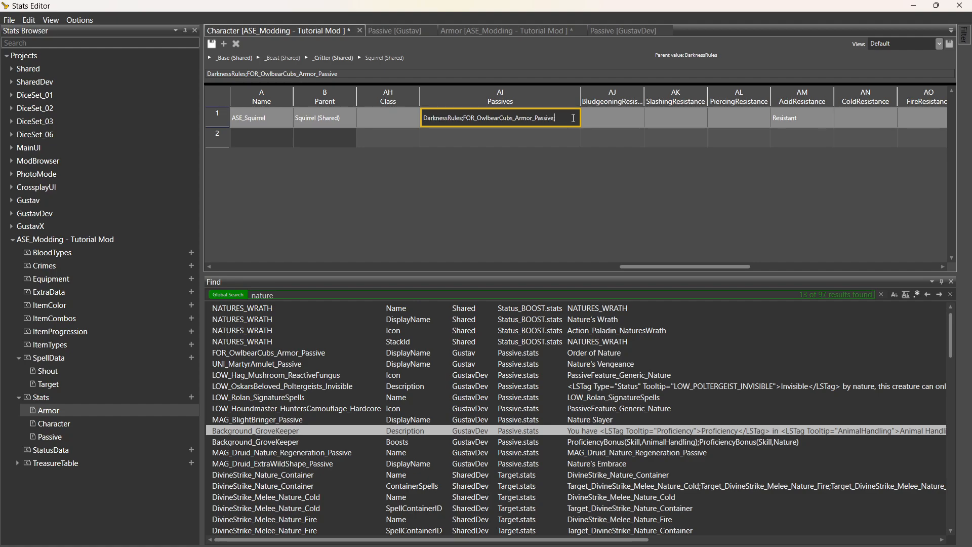
{"action": "type", "text": ";"}
{"action": "type", "text": "Background_GroveKeeper"}
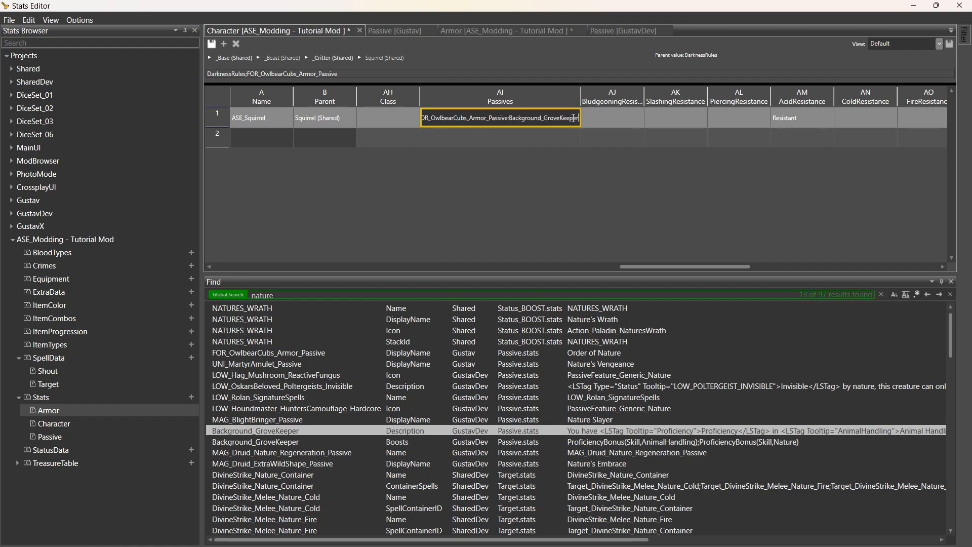
{"action": "left_click", "coordinate": [559, 143]}
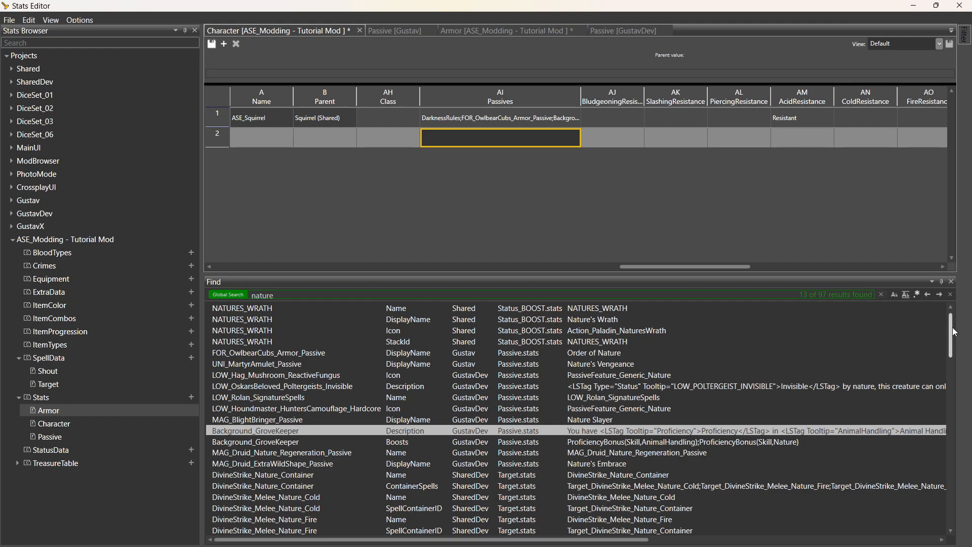
{"action": "left_click_drag", "start_coordinate": [952, 332], "coordinate": [959, 486]}
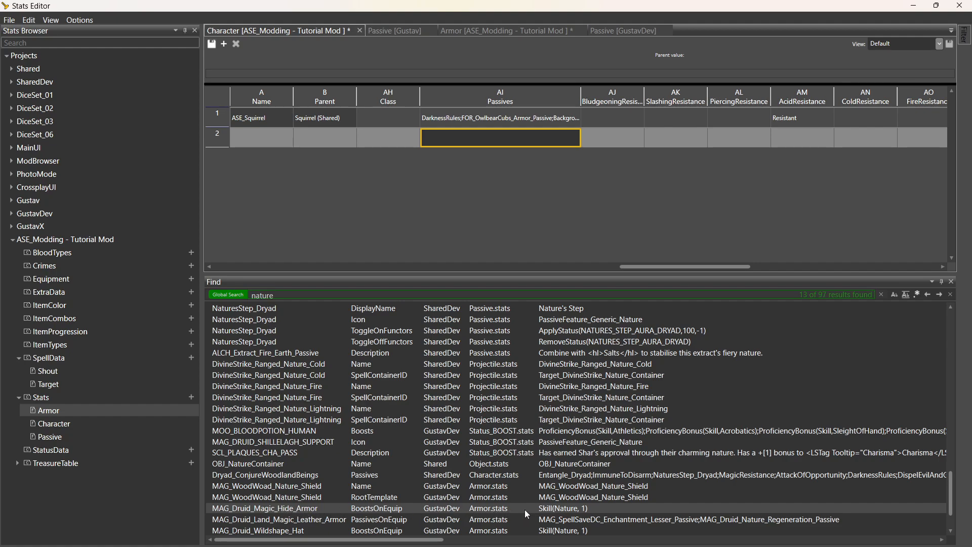
Open MAG_Druid_Magic_Hide_Armor from Find and copy its BoostsOnEquip value Skill(Nature, 1).
{"action": "double_click", "coordinate": [543, 509]}
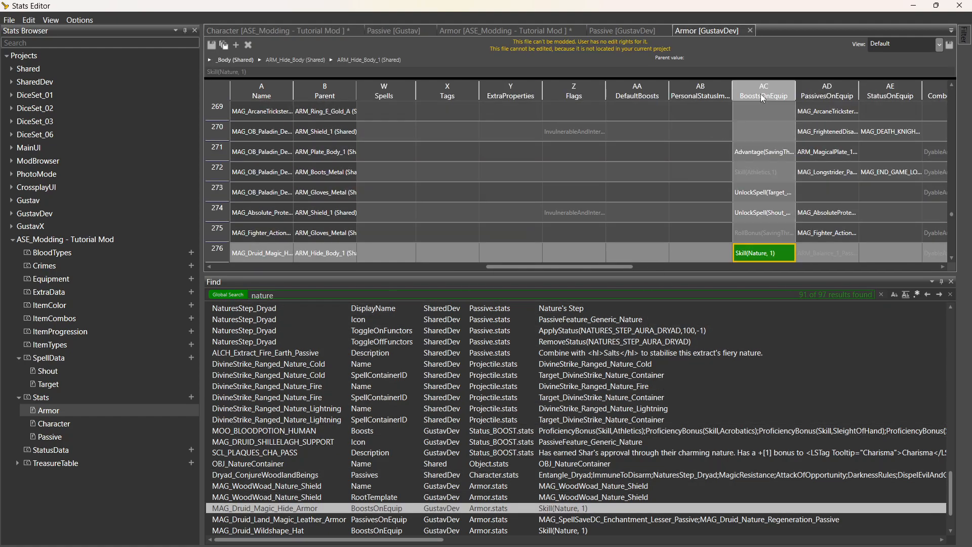
{"action": "left_click_drag", "start_coordinate": [795, 95], "coordinate": [904, 99]}
{"action": "left_click", "coordinate": [787, 152]}
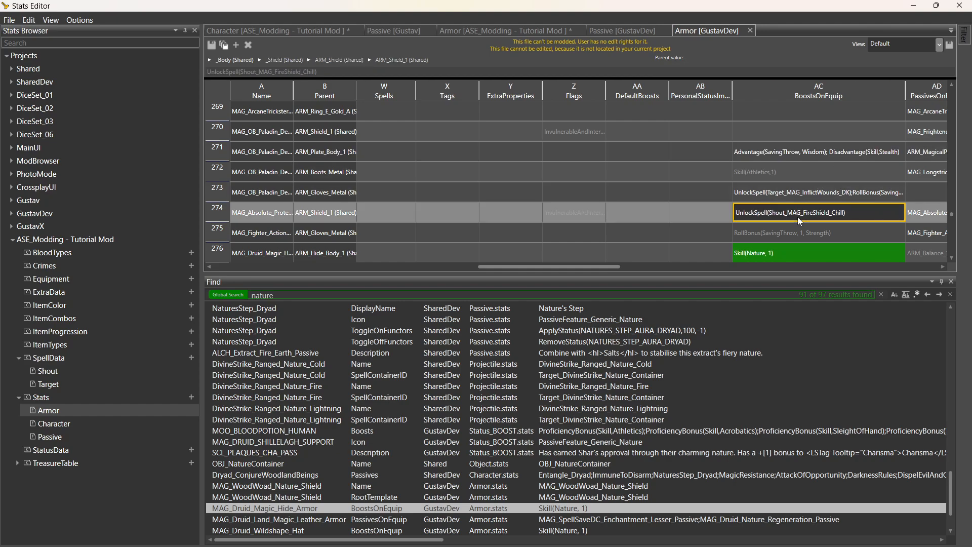
{"action": "left_click", "coordinate": [780, 253]}
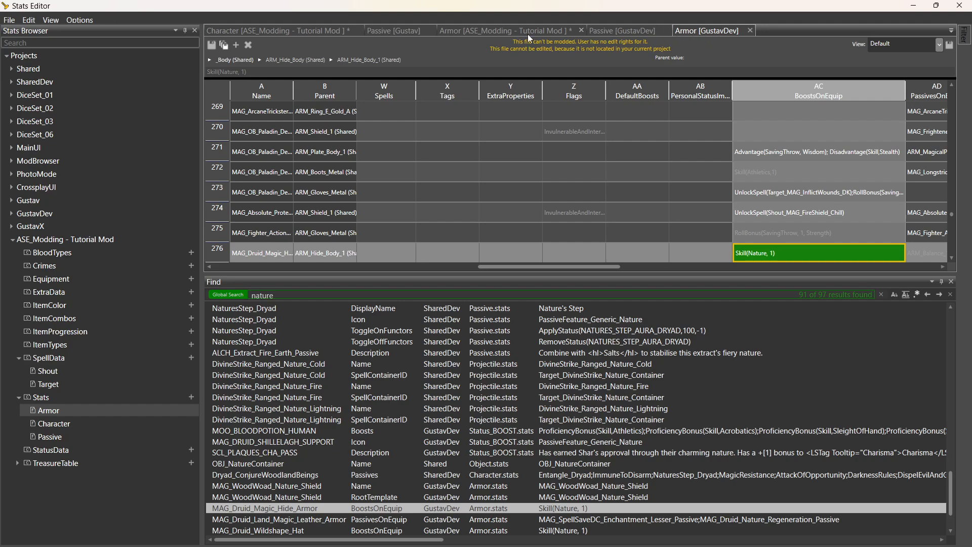
{"action": "left_click", "coordinate": [493, 30]}
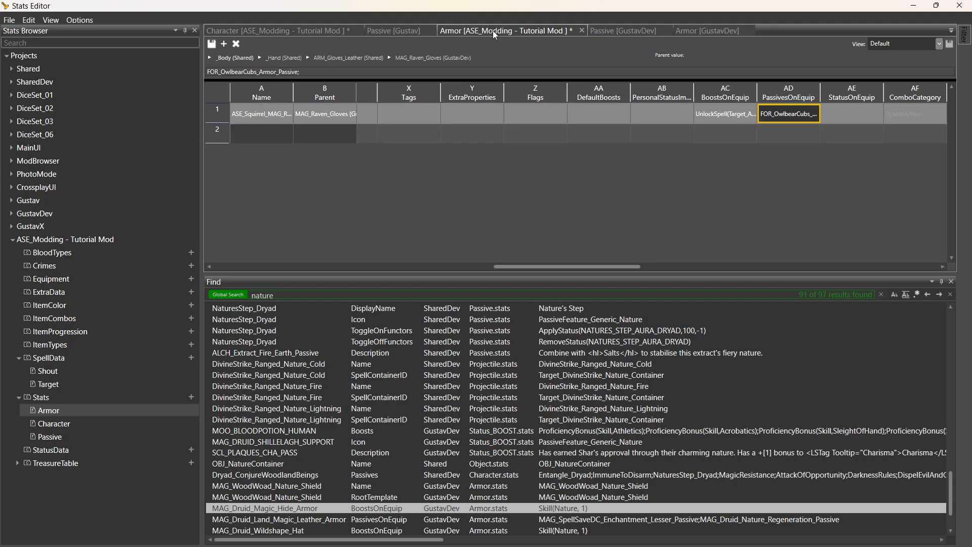
Append ';Skill(Nature, 1)' to the gloves' BoostsOnEquip after UnlockSpell(Target_ASE_Summon).
{"action": "left_click", "coordinate": [731, 113]}
{"action": "left_click", "coordinate": [349, 72]}
{"action": "left_click", "coordinate": [350, 73]}
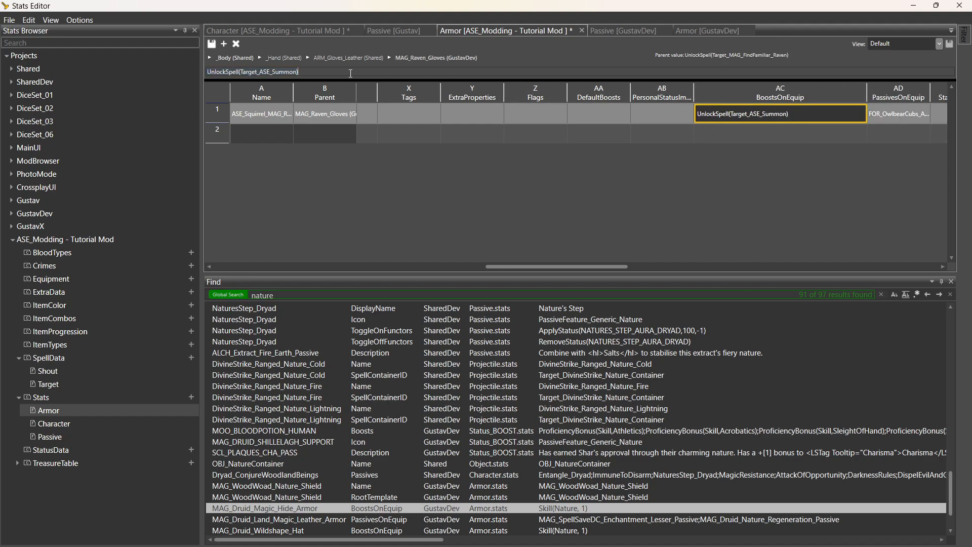
{"action": "type", "text": ";"}
{"action": "type", "text": "Skill(Nature, 1)"}
{"action": "key", "text": "Return"}
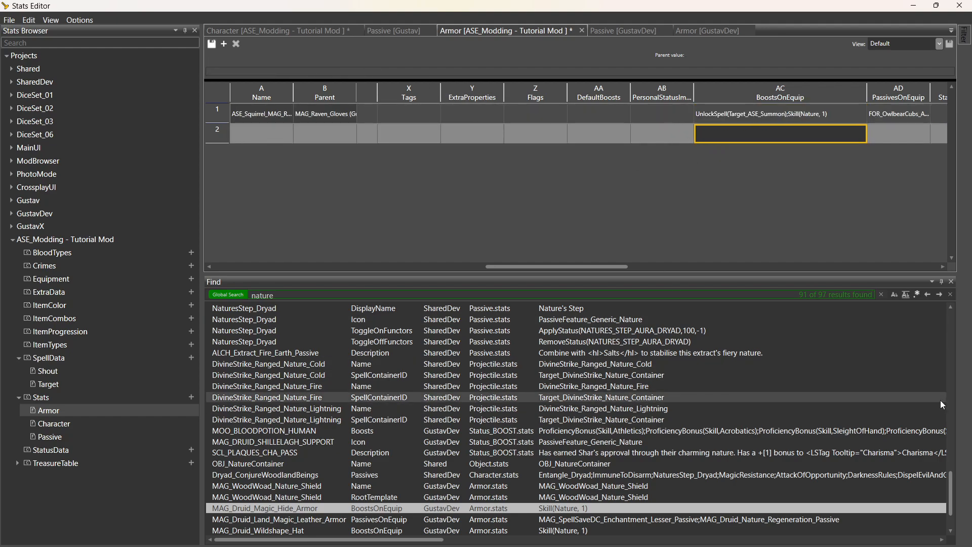
{"action": "left_click_drag", "start_coordinate": [953, 492], "coordinate": [949, 302]}
{"action": "double_click", "coordinate": [365, 293]}
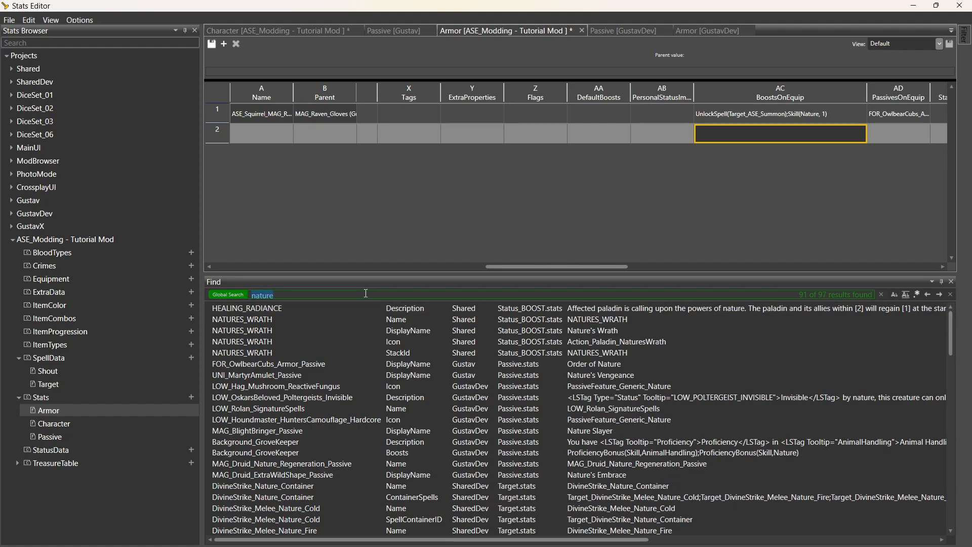
Search for 'enwebbed' and open FOR_NightWalkers_WebImmunity in the Gustav Passive table, selecting its name.
{"action": "type", "text": "en"}
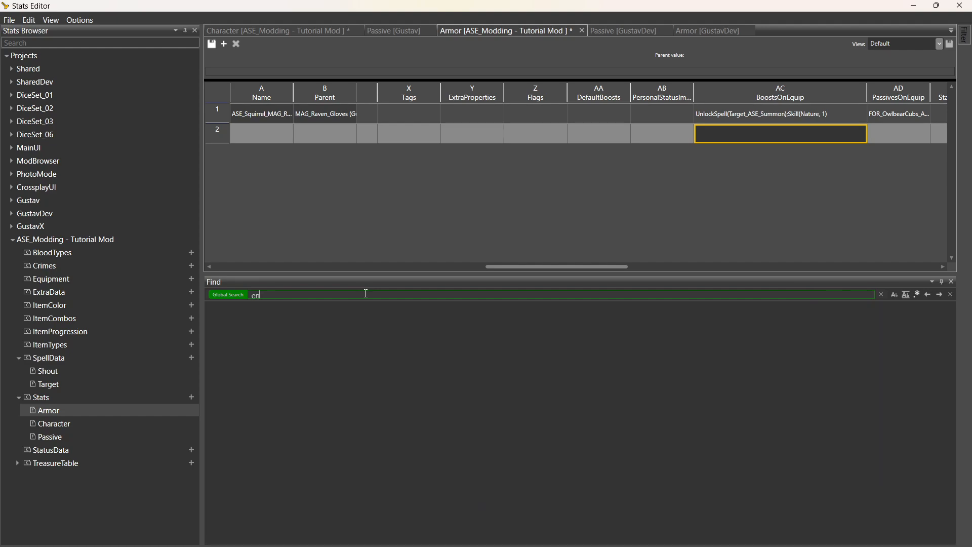
{"action": "type", "text": "webbed"}
{"action": "key", "text": "Return"}
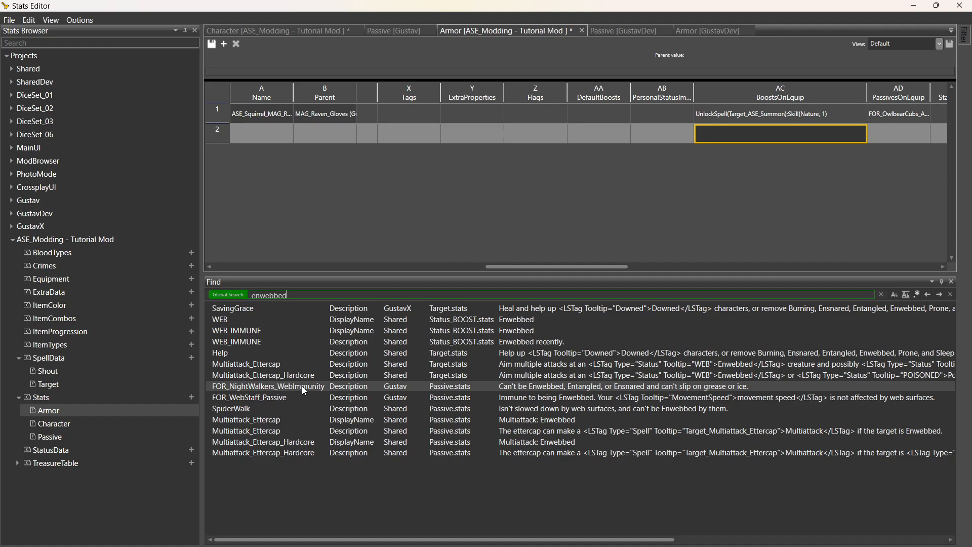
{"action": "double_click", "coordinate": [476, 389]}
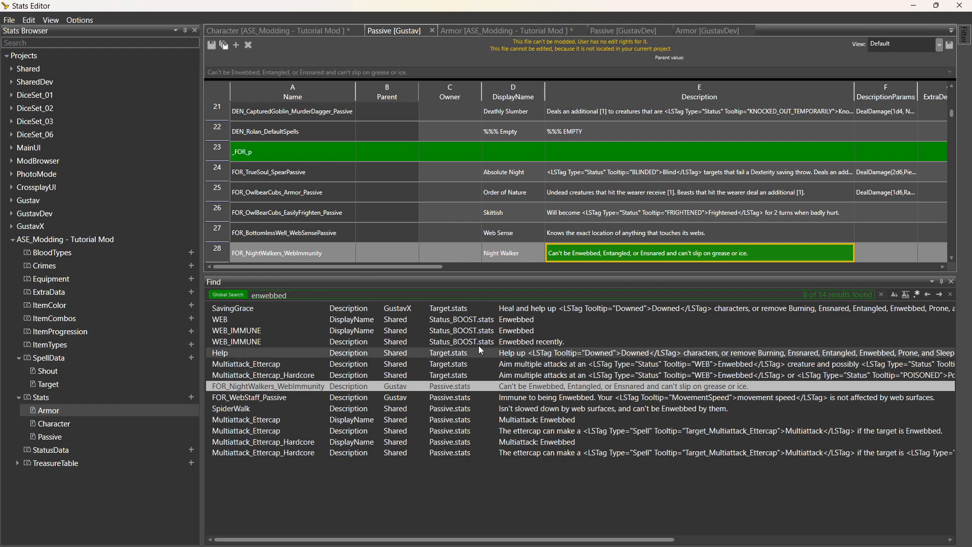
{"action": "left_click", "coordinate": [329, 256]}
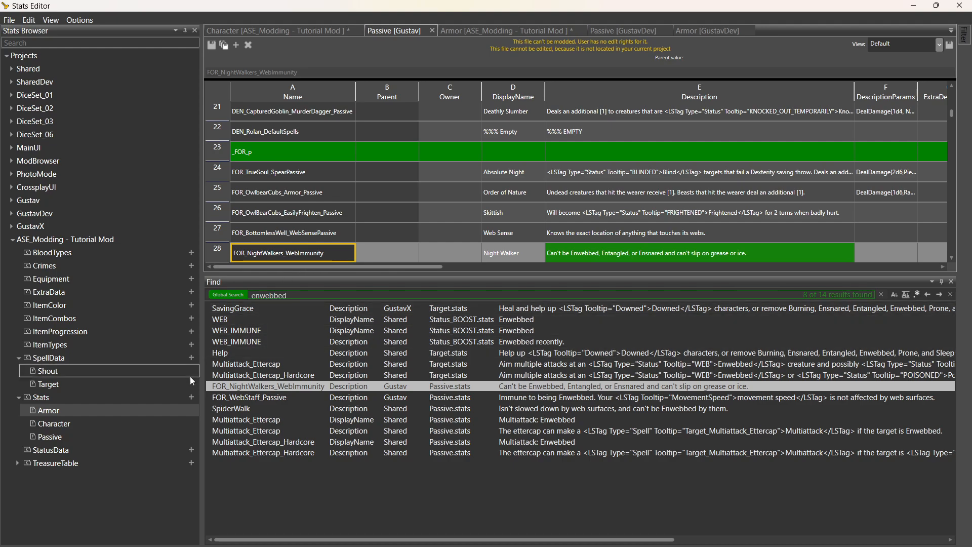
{"action": "left_click", "coordinate": [192, 397]}
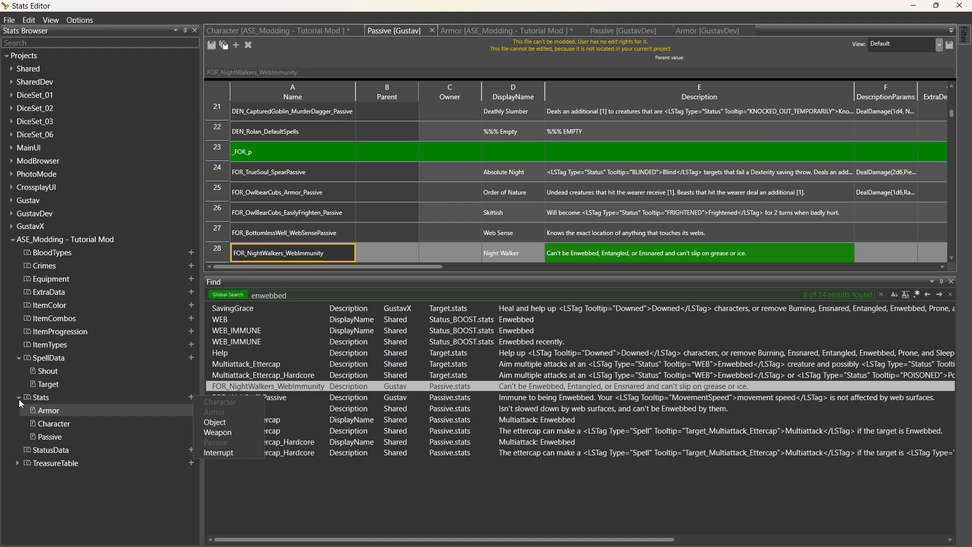
Create the passive ASE_TUT_FOR_NightWalkers_WebImmunity in the mod's empty Passive table.
{"action": "left_click", "coordinate": [58, 441]}
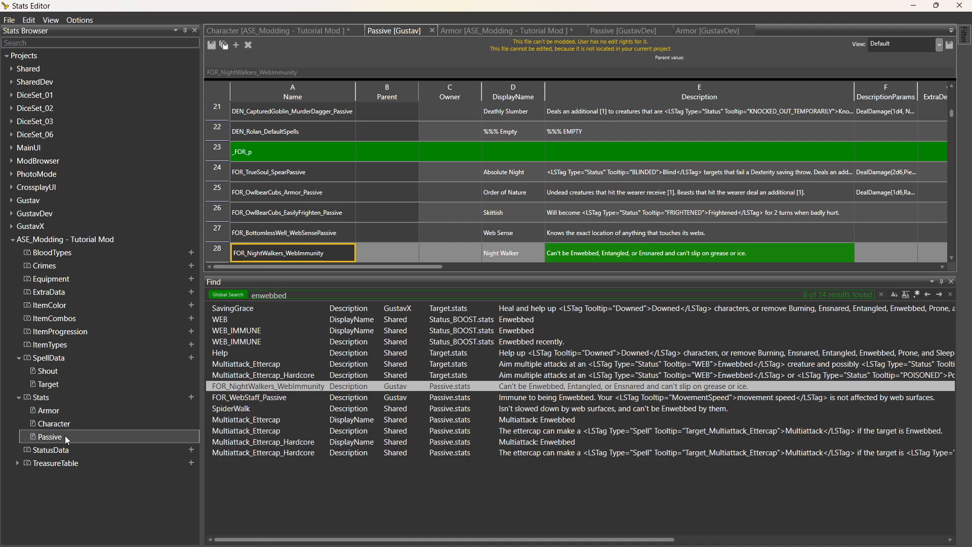
{"action": "double_click", "coordinate": [59, 440]}
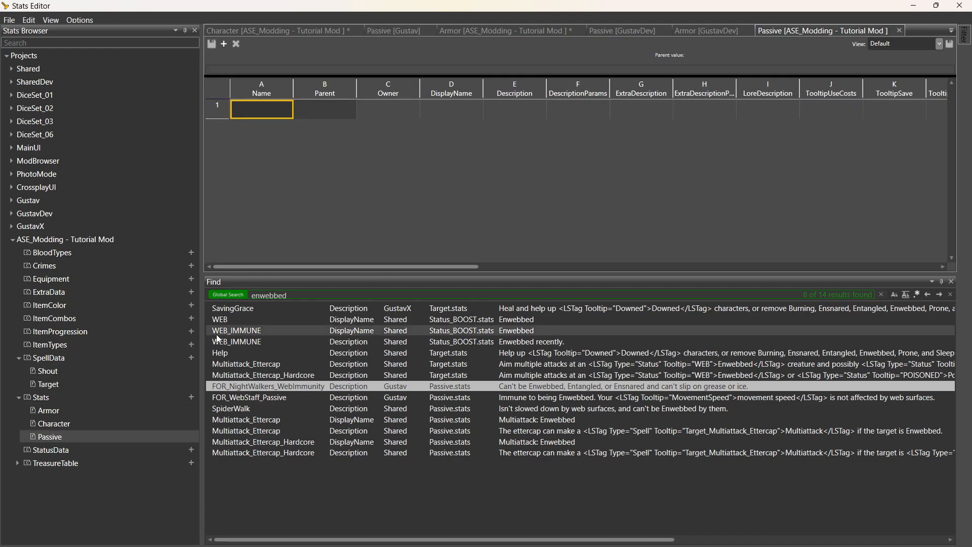
{"action": "left_click", "coordinate": [271, 108]}
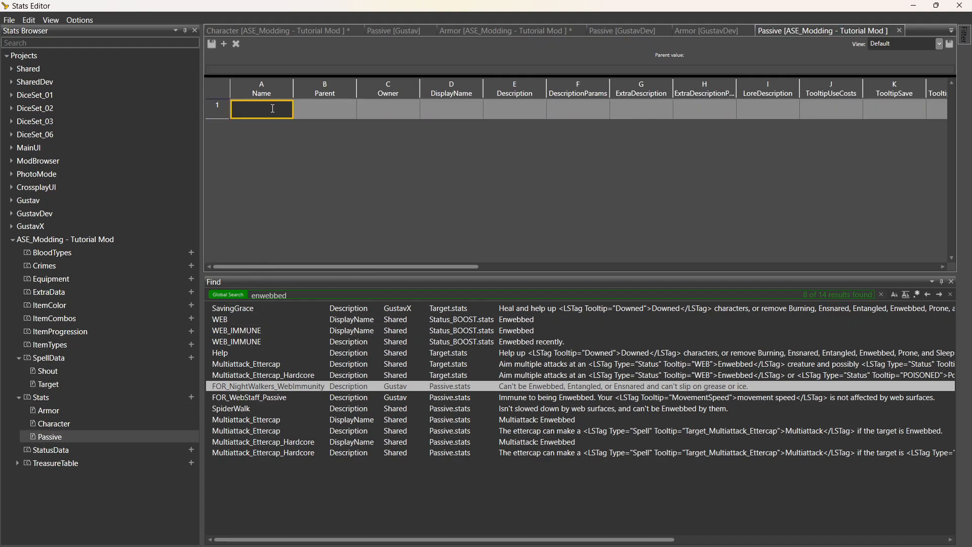
{"action": "type", "text": "ASE_TUT_"}
{"action": "key", "text": "ctrl+v"}
{"action": "key", "text": "Return"}
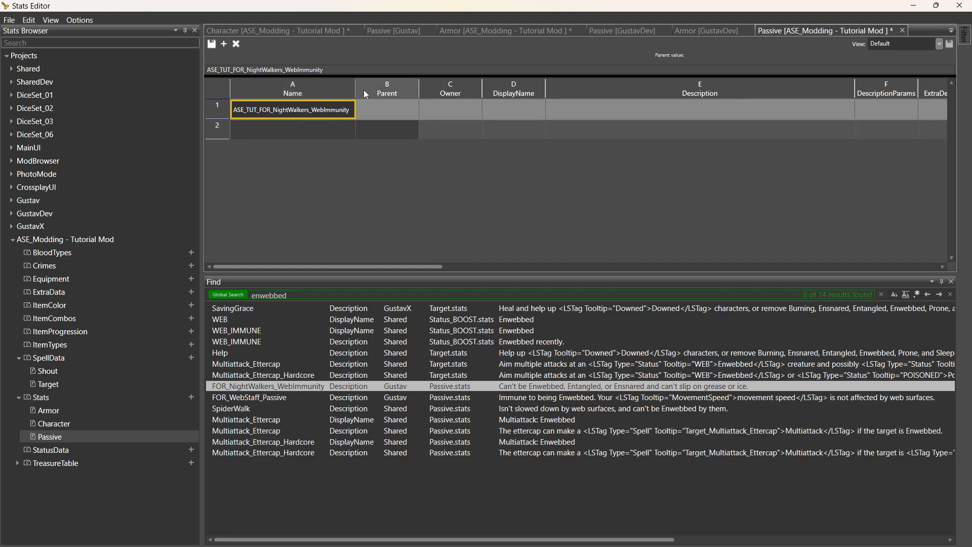
Set its parent to the Gustav FOR_NightWalkers_WebImmunity passive.
{"action": "left_click", "coordinate": [394, 112]}
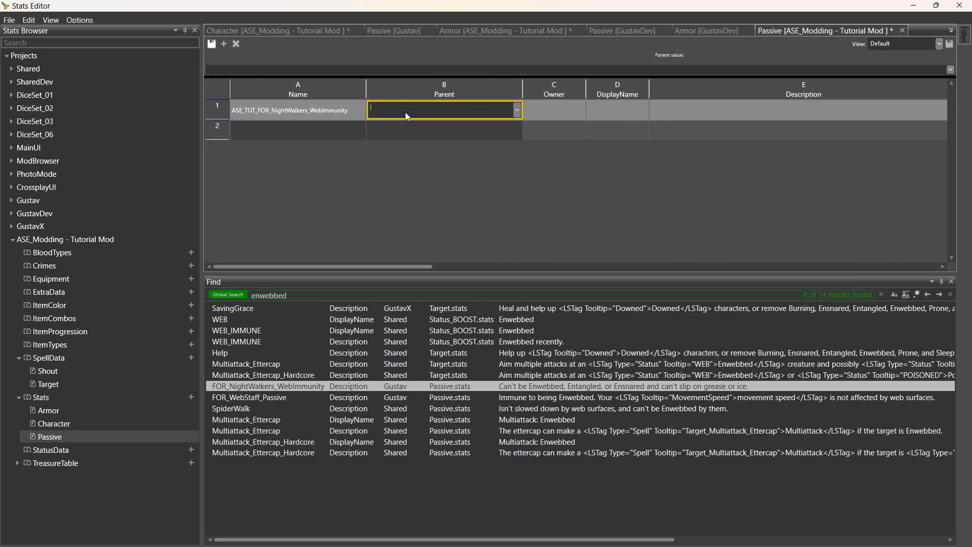
{"action": "type", "text": "FOR_NightWalkers_WebImmunity"}
{"action": "left_click", "coordinate": [409, 120]}
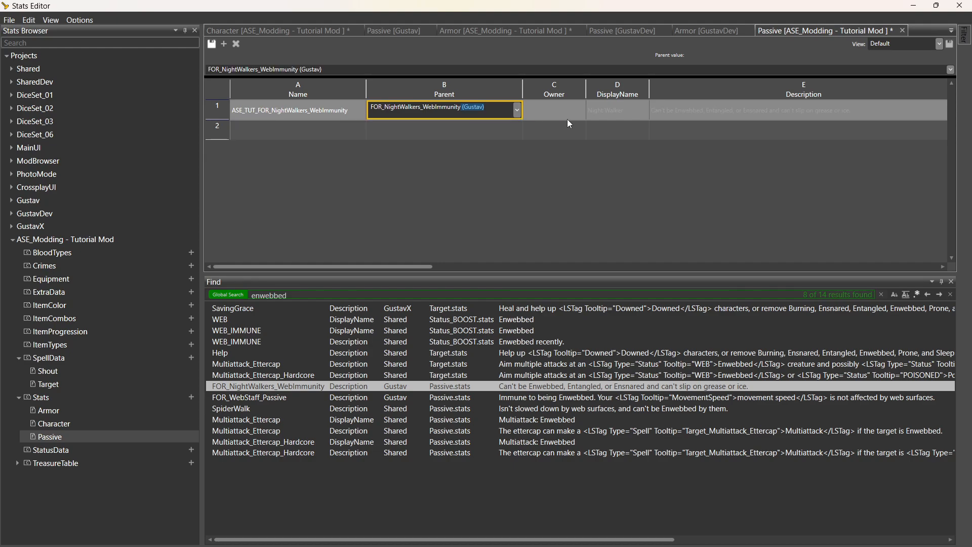
{"action": "left_click", "coordinate": [551, 111]}
Replace the display name Night Walker with Squirrel's Grace.
{"action": "left_click", "coordinate": [636, 114]}
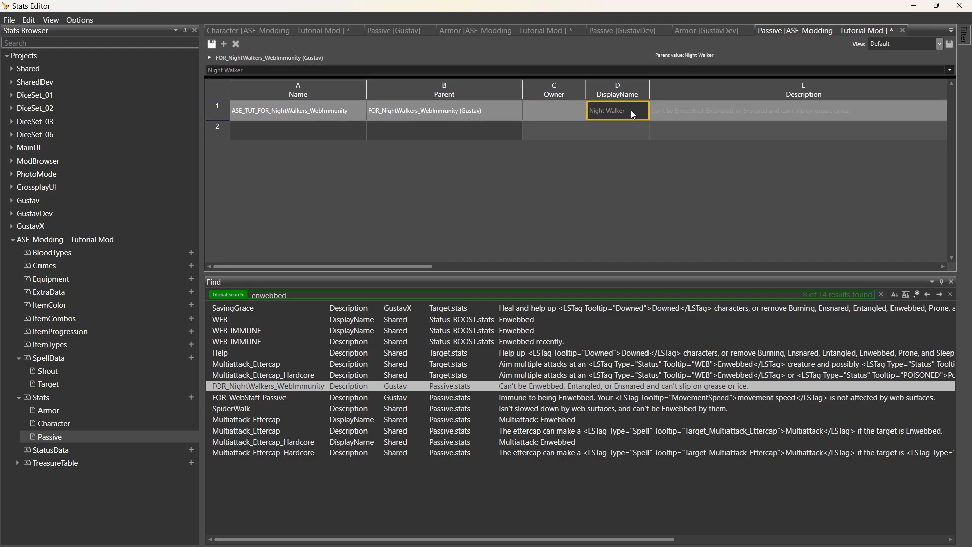
{"action": "left_click", "coordinate": [632, 112]}
{"action": "type", "text": "Squirrel's Grace"}
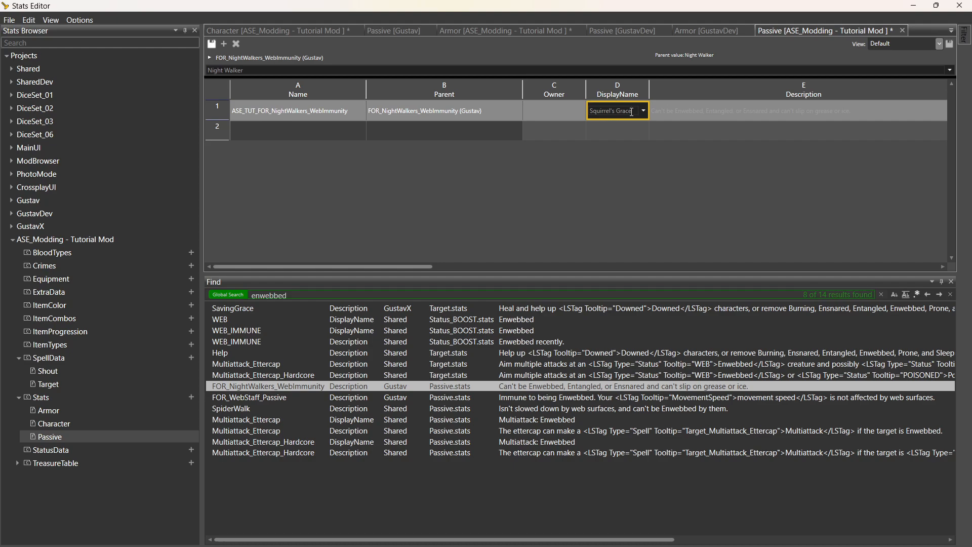
{"action": "left_click", "coordinate": [742, 110]}
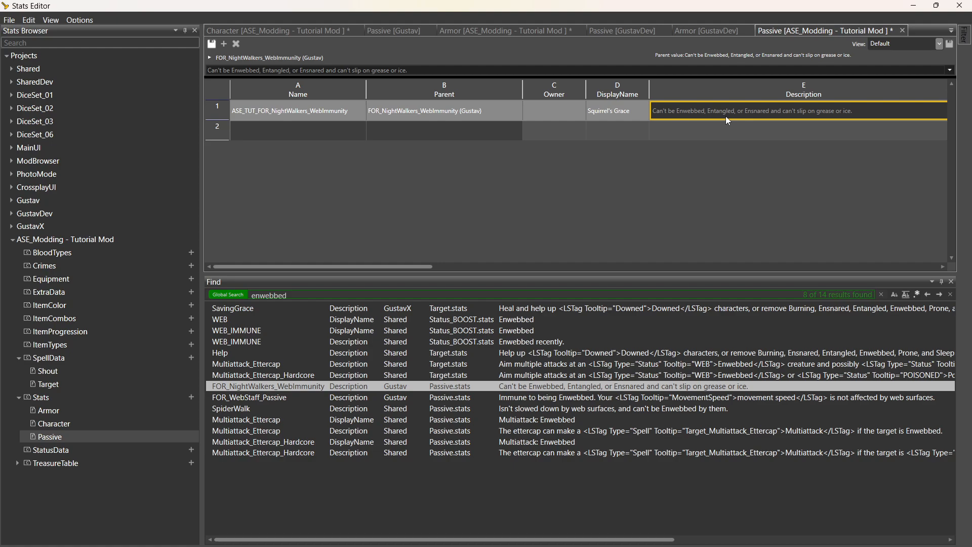
Cut the grease and ice clause so the description reads 'Can't be Enwebbed, Entangled, or Ensnared.'.
{"action": "left_click", "coordinate": [770, 112]}
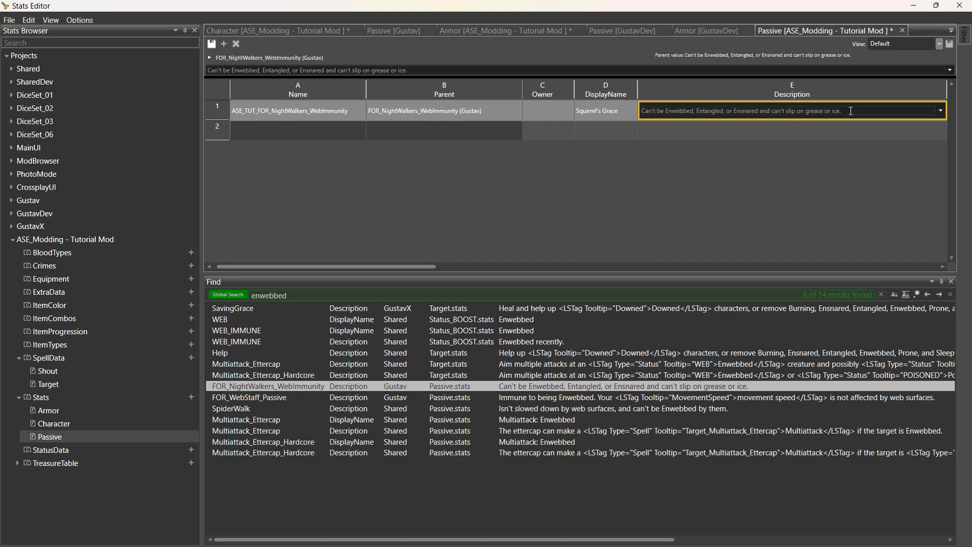
{"action": "left_click", "coordinate": [865, 114]}
{"action": "left_click_drag", "start_coordinate": [870, 110], "coordinate": [790, 119]}
{"action": "type", "text": "."}
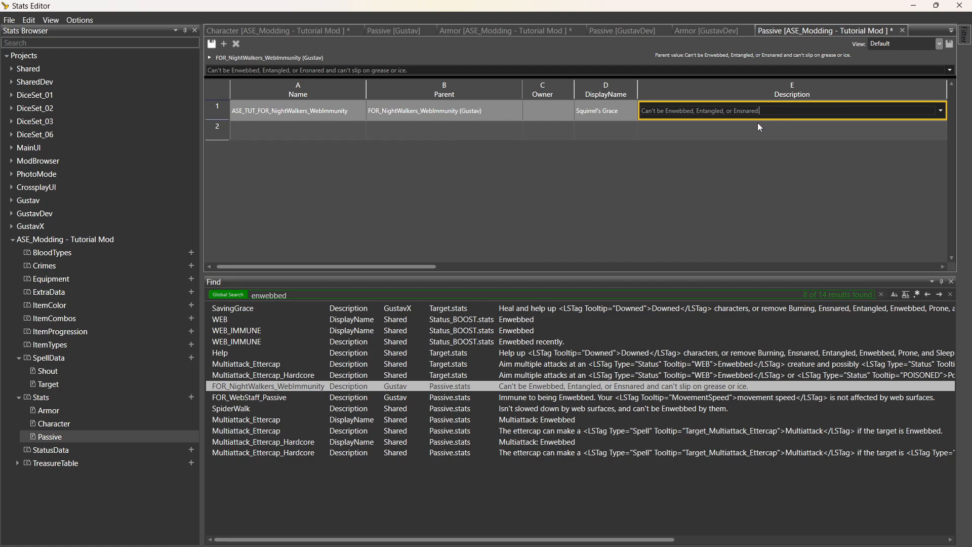
{"action": "left_click", "coordinate": [782, 130]}
{"action": "key", "text": "Right"}
{"action": "key", "text": "Right"}
{"action": "key", "text": "Right"}
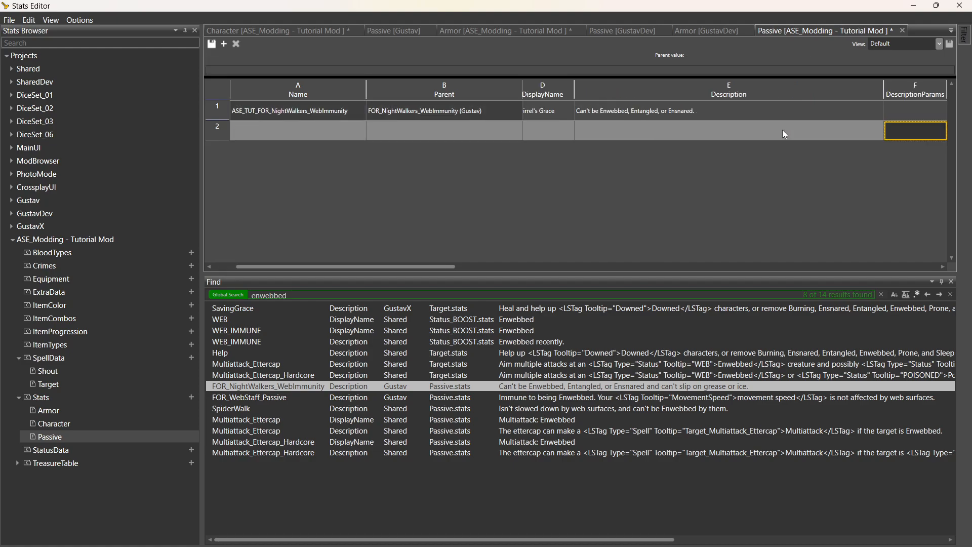
{"action": "key", "text": "Right"}
{"action": "key", "text": "Right"}
{"action": "key", "text": "Right"}
{"action": "key", "text": "Right"}
{"action": "key", "text": "Right"}
{"action": "key", "text": "Right"}
{"action": "key", "text": "Right"}
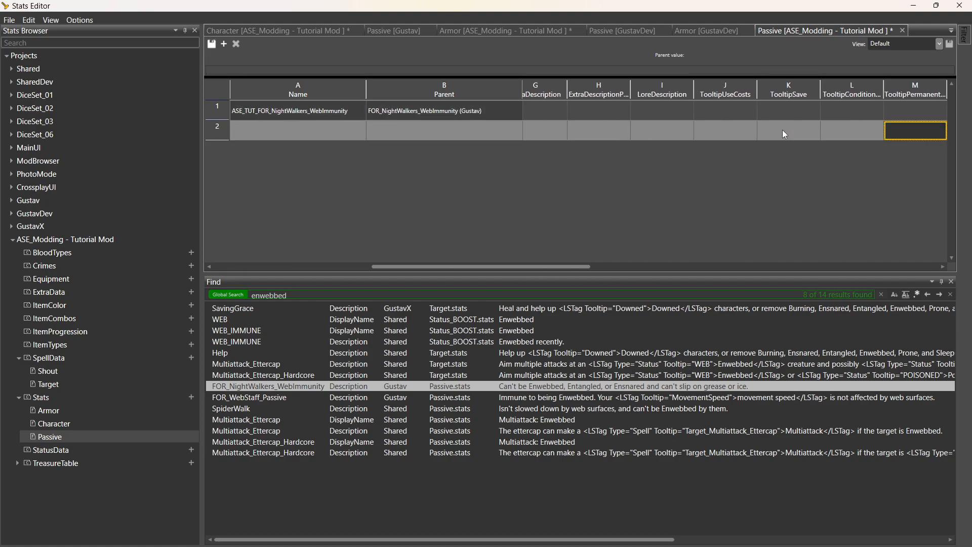
{"action": "key", "text": "Right"}
{"action": "key", "text": "Right"}
{"action": "key", "text": "Right"}
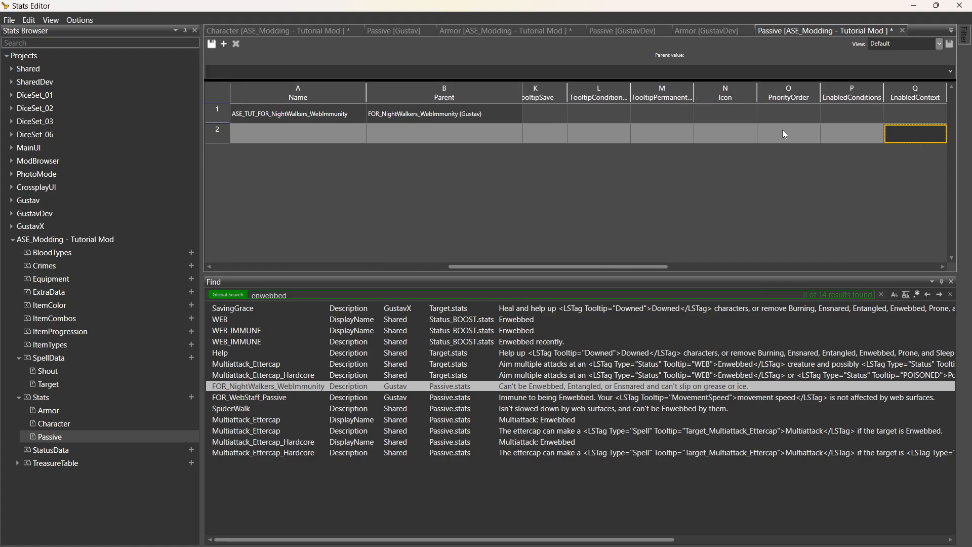
{"action": "key", "text": "Right"}
{"action": "key", "text": "Left"}
{"action": "key", "text": "Left"}
{"action": "key", "text": "Left"}
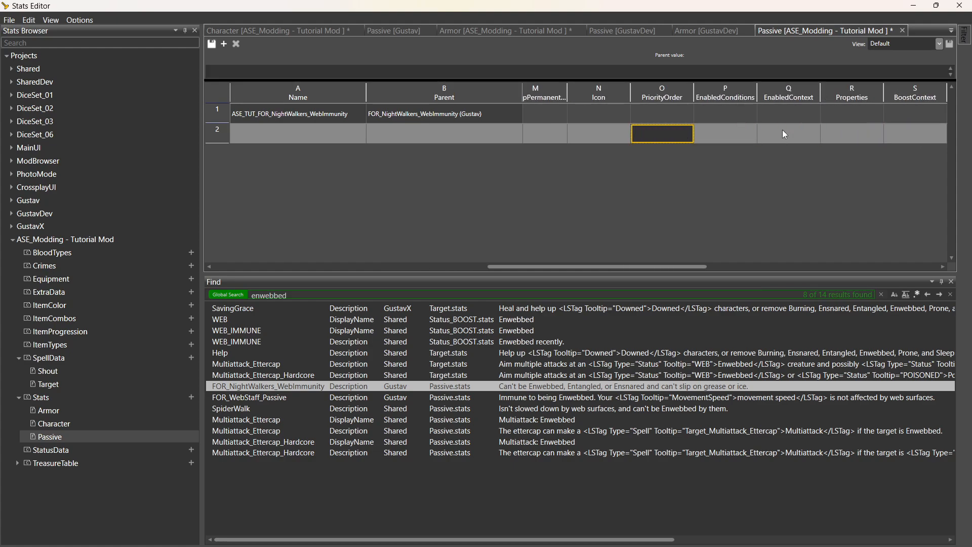
{"action": "key", "text": "Up"}
{"action": "key", "text": "Right"}
{"action": "key", "text": "Left"}
{"action": "key", "text": "Left"}
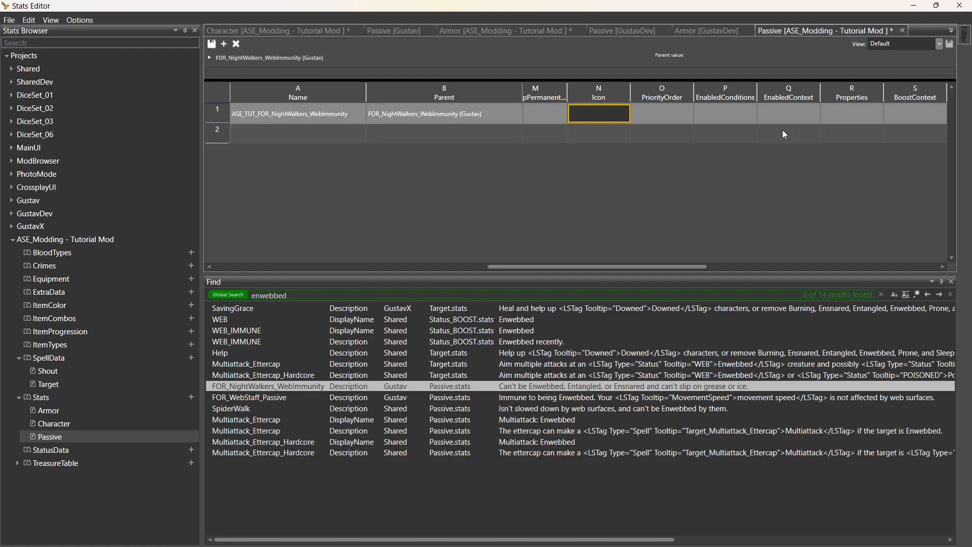
{"action": "key", "text": "Right"}
{"action": "key", "text": "Right"}
{"action": "key", "text": "Right"}
{"action": "key", "text": "Right"}
{"action": "key", "text": "Right"}
{"action": "key", "text": "Right"}
{"action": "key", "text": "Right"}
{"action": "key", "text": "Right"}
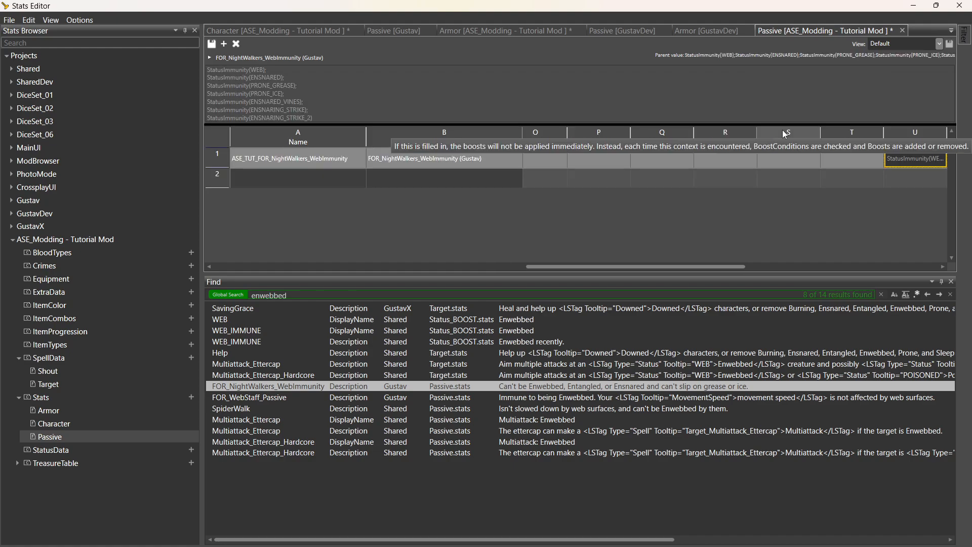
Delete the PRONE_GREASE and PRONE_ICE lines from Squirrel's Grace Boosts and save the Passive table.
{"action": "key", "text": "Right"}
{"action": "key", "text": "Left"}
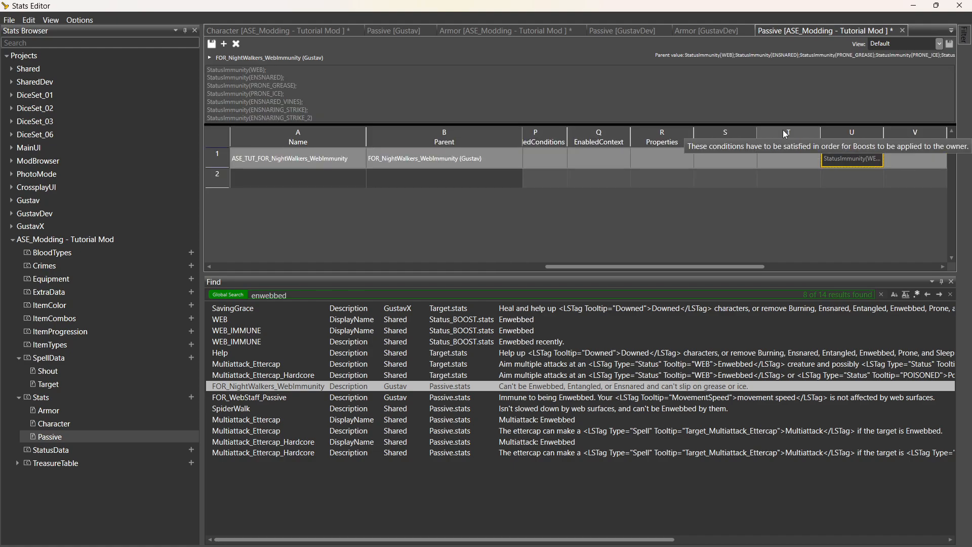
{"action": "left_click_drag", "start_coordinate": [884, 141], "coordinate": [945, 146]}
{"action": "left_click", "coordinate": [268, 79]}
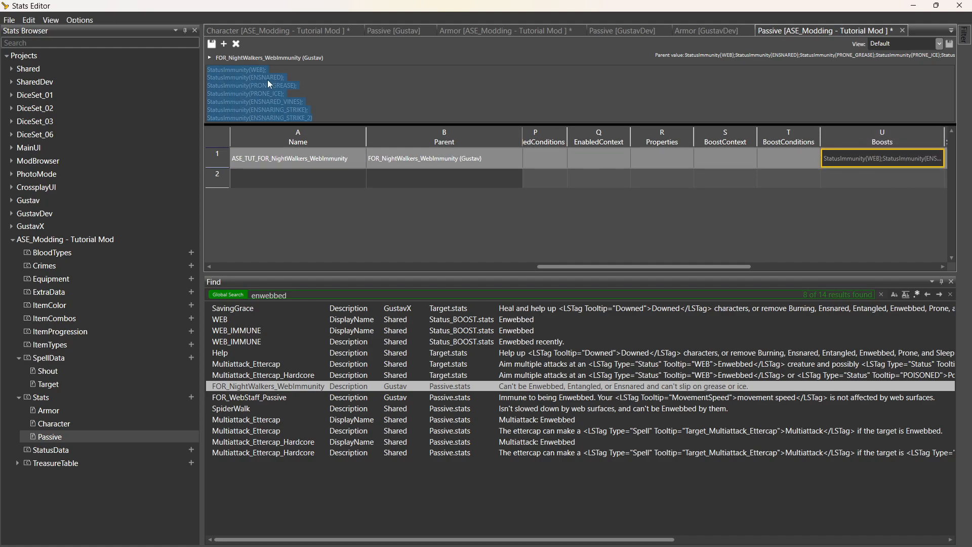
{"action": "left_click", "coordinate": [271, 79]}
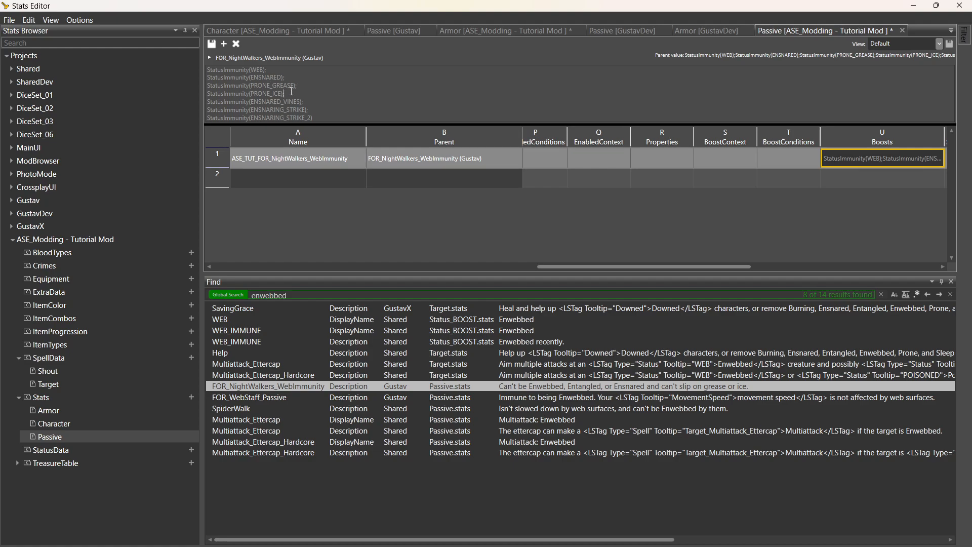
{"action": "left_click_drag", "start_coordinate": [291, 93], "coordinate": [227, 87]}
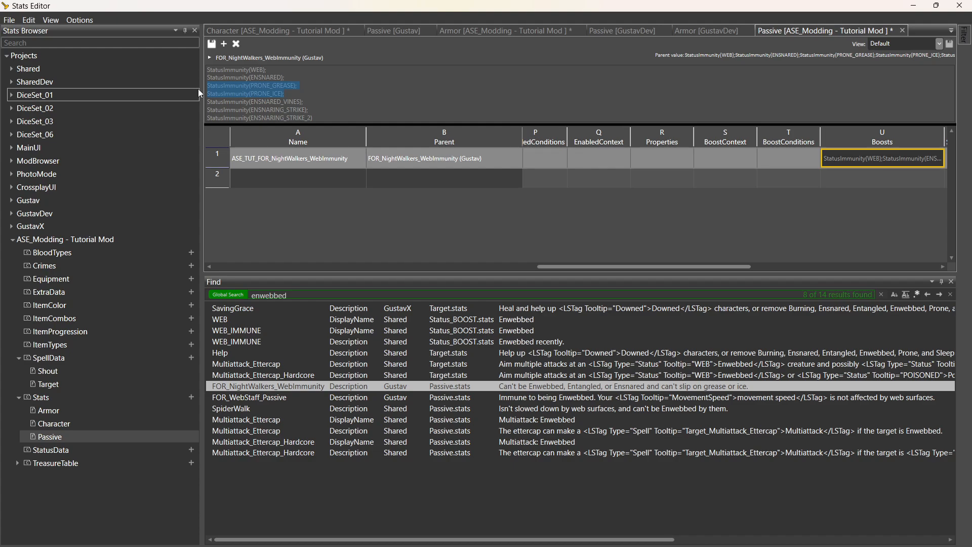
{"action": "key", "text": "BackSpace"}
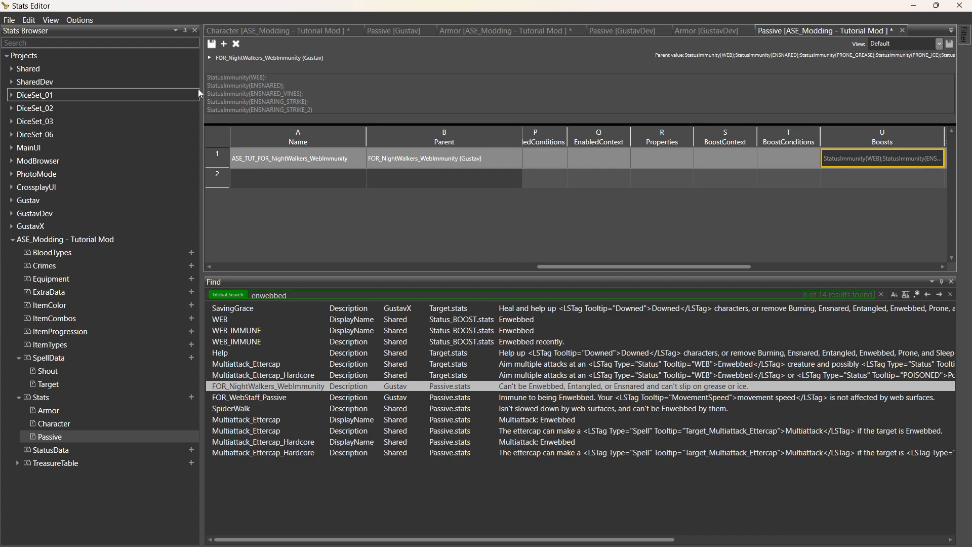
{"action": "left_click", "coordinate": [212, 44]}
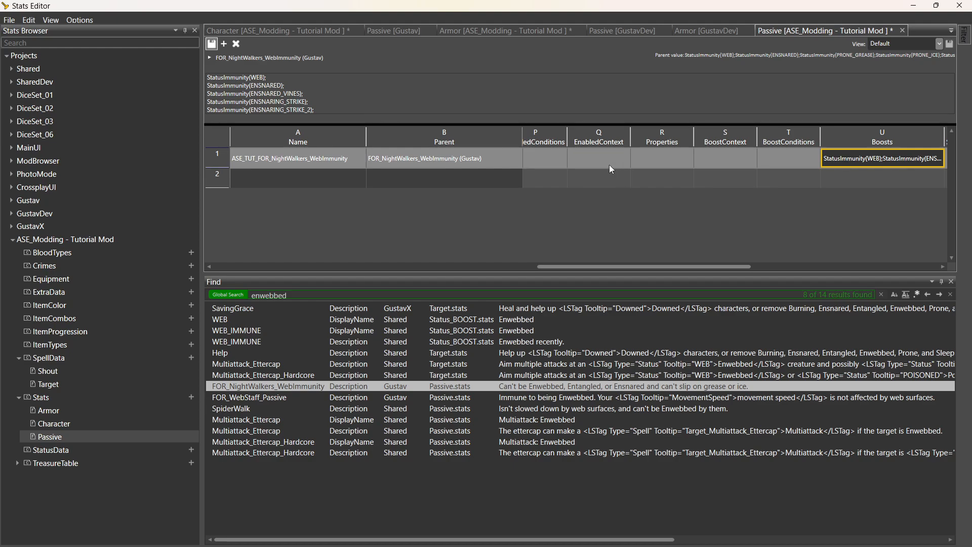
{"action": "key", "text": "ctrl+s"}
{"action": "left_click", "coordinate": [344, 162]}
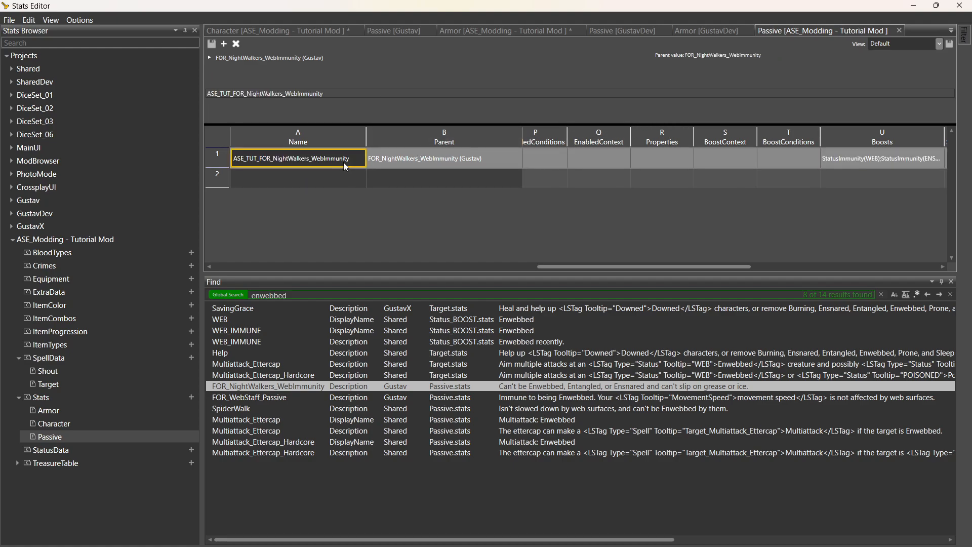
Append ASE_TUT_FOR_NightWalkers_WebImmunity to ASE_Squirrel's Passives and save the Character table.
{"action": "left_click", "coordinate": [305, 40]}
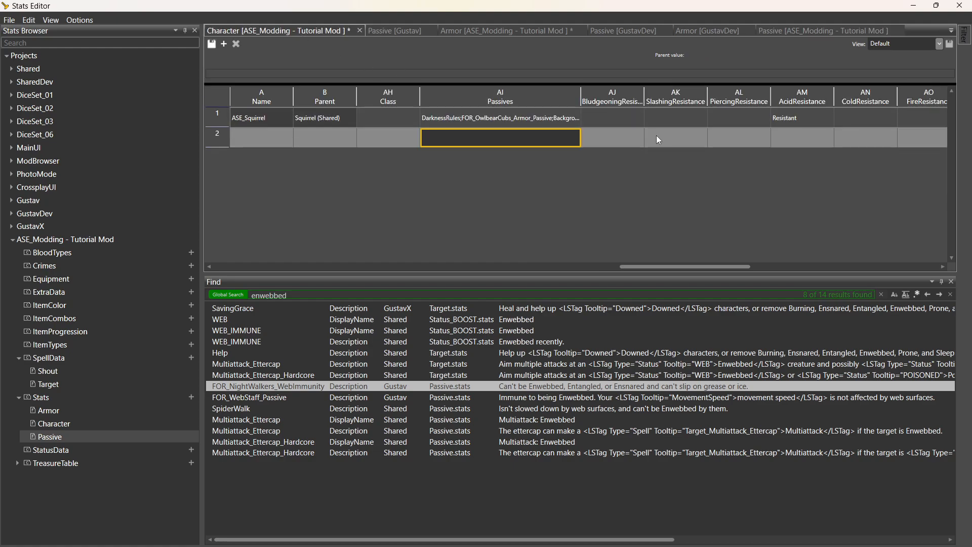
{"action": "left_click_drag", "start_coordinate": [581, 97], "coordinate": [703, 101]}
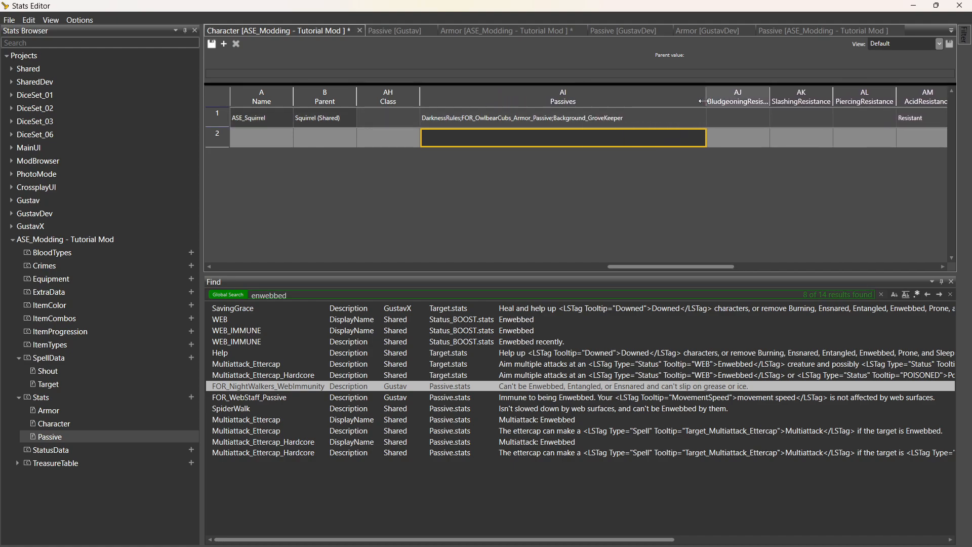
{"action": "left_click", "coordinate": [657, 116]}
{"action": "left_click", "coordinate": [658, 115]}
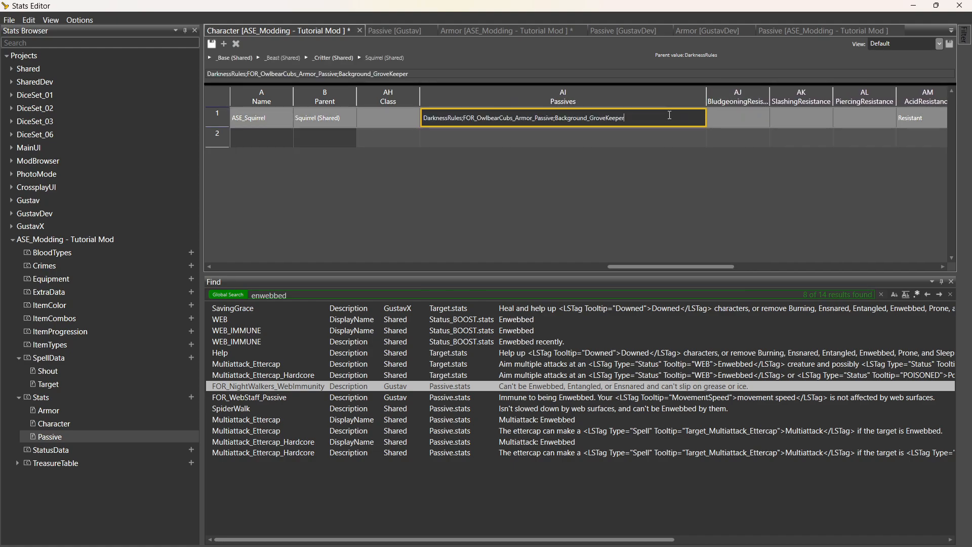
{"action": "type", "text": "ASE_TUT_FOR_NightWalkers_WebImmunity"}
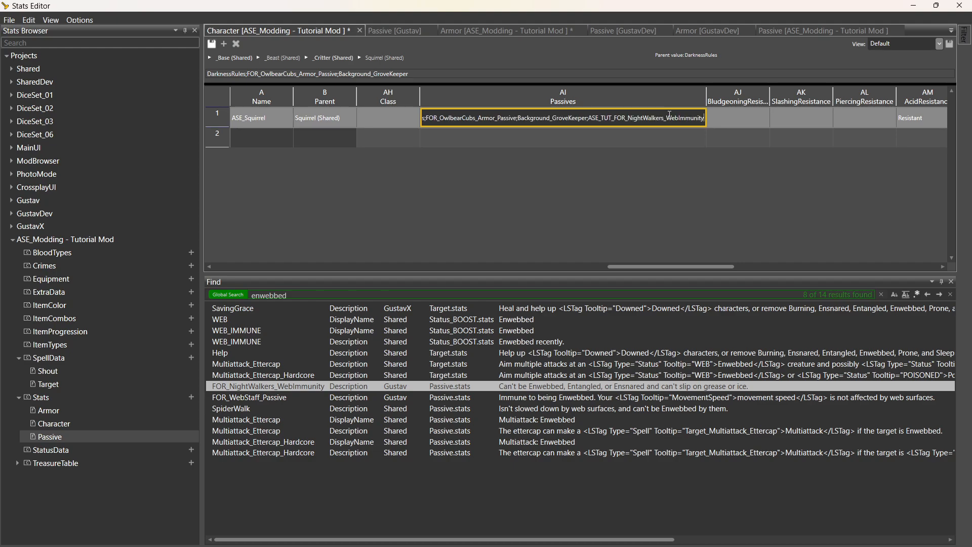
{"action": "left_click", "coordinate": [652, 140]}
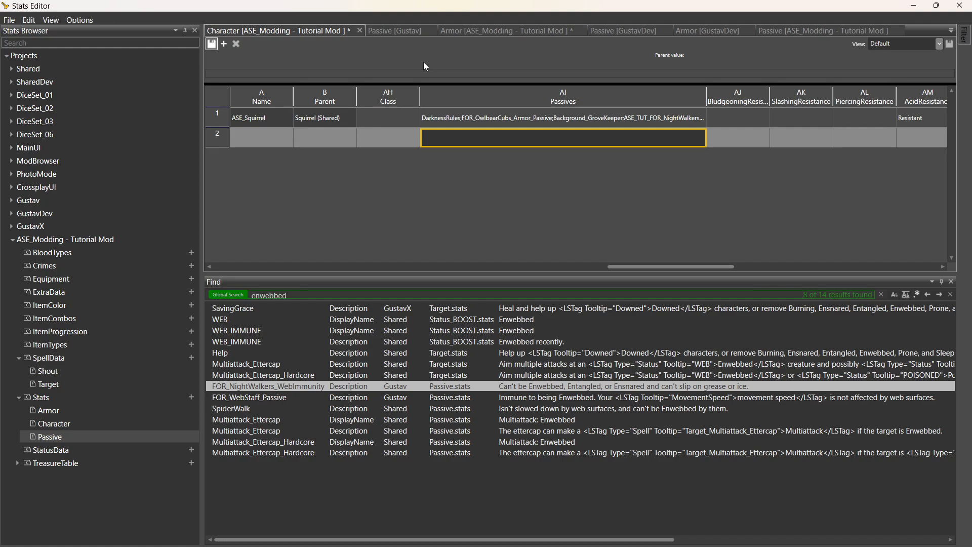
{"action": "key", "text": "ctrl+s"}
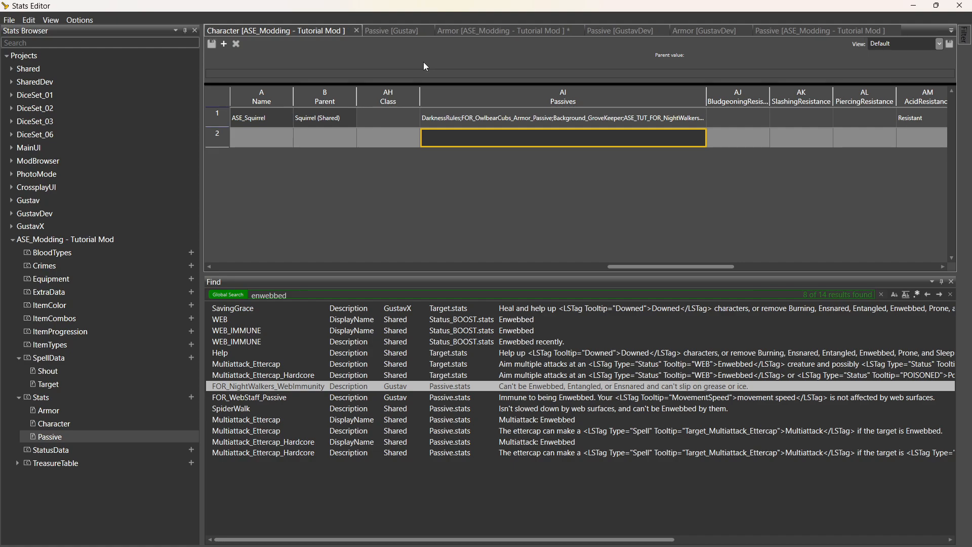
{"action": "left_click", "coordinate": [911, 7]}
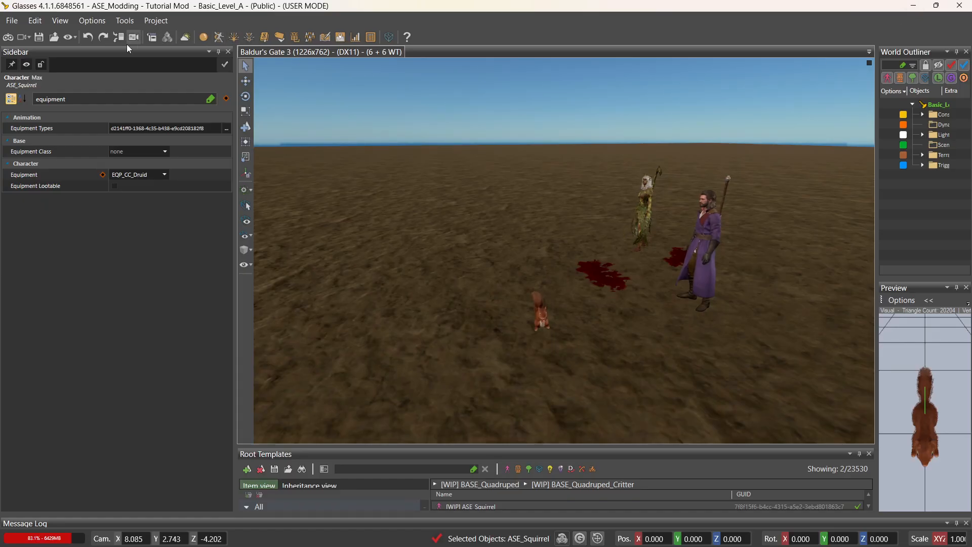
Enter game mode, saving items so the stats reload, and select Gale.
{"action": "left_click", "coordinate": [8, 36]}
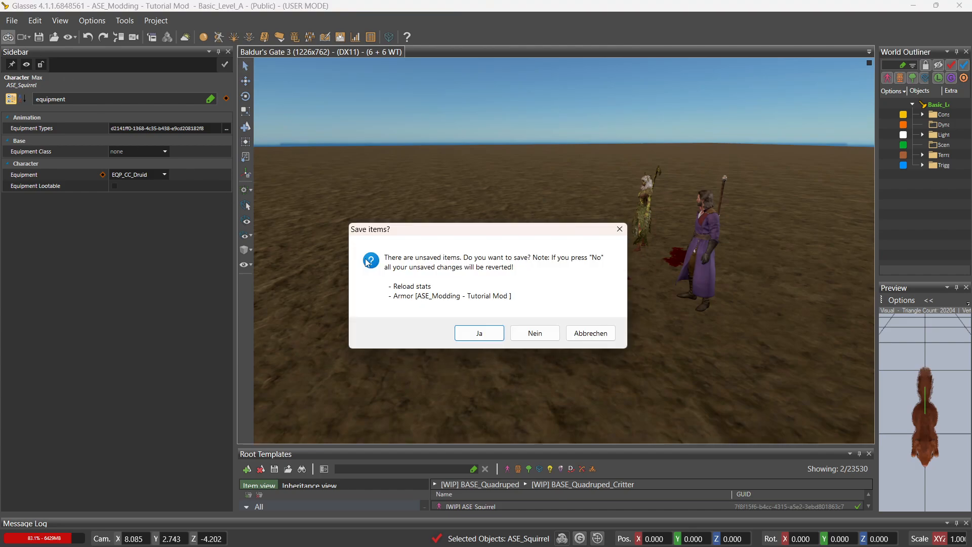
{"action": "left_click", "coordinate": [494, 336]}
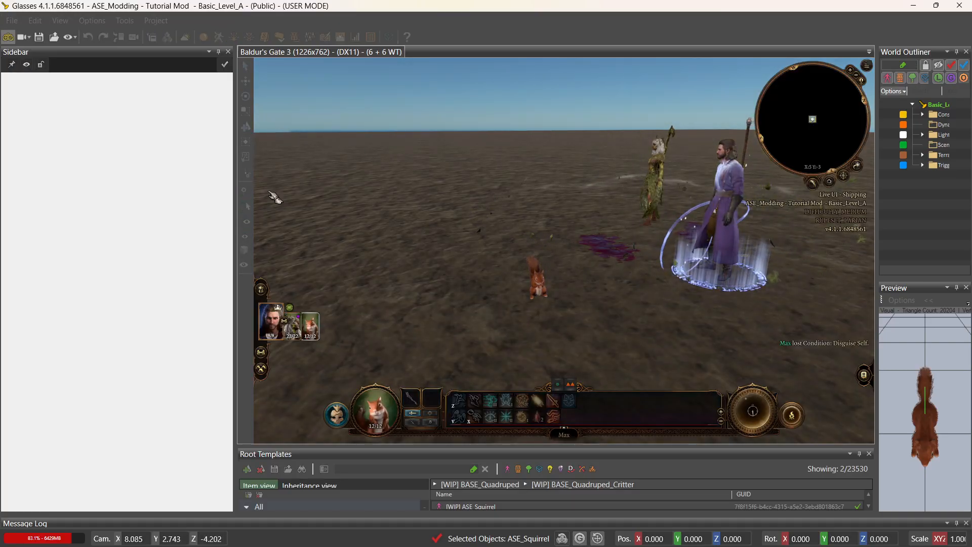
{"action": "left_click", "coordinate": [274, 332]}
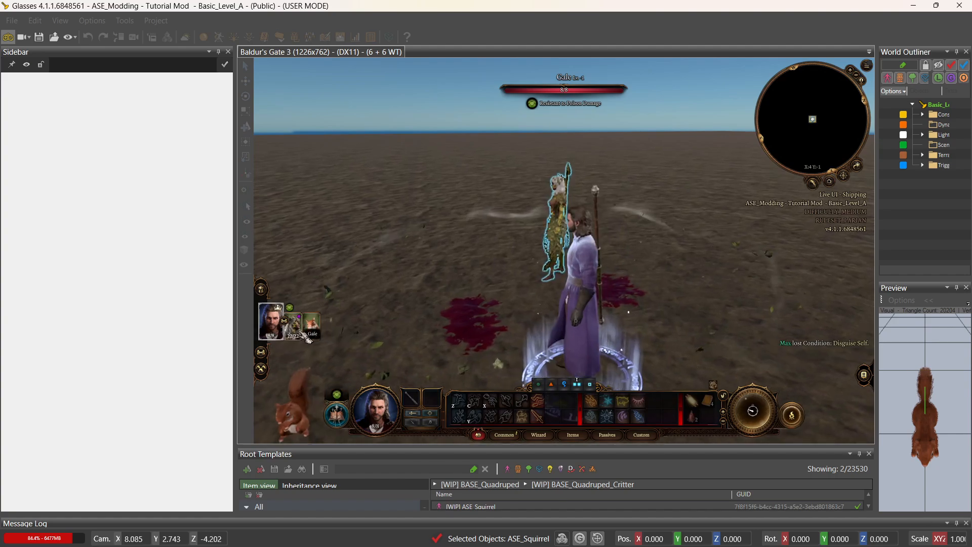
Dismiss the Dryad and squirrel summons, then leave game mode and reload the level.
{"action": "left_click", "coordinate": [294, 332]}
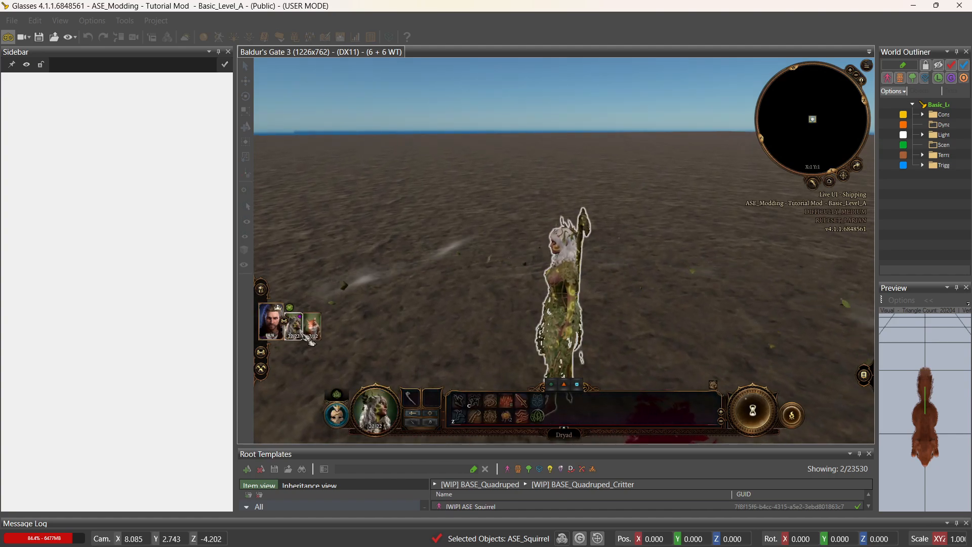
{"action": "left_click", "coordinate": [538, 402]}
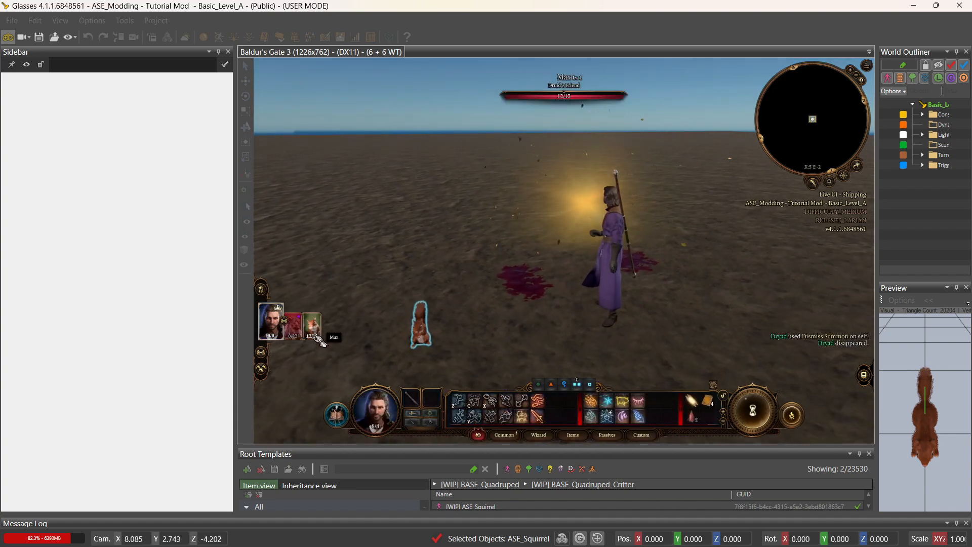
{"action": "left_click", "coordinate": [294, 326]}
{"action": "left_click", "coordinate": [569, 400]}
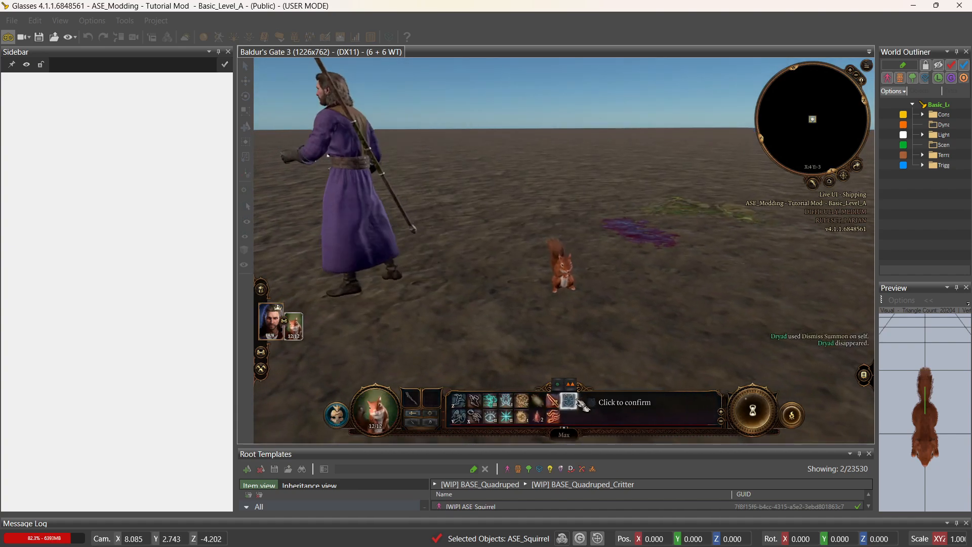
{"action": "left_click", "coordinate": [569, 398]}
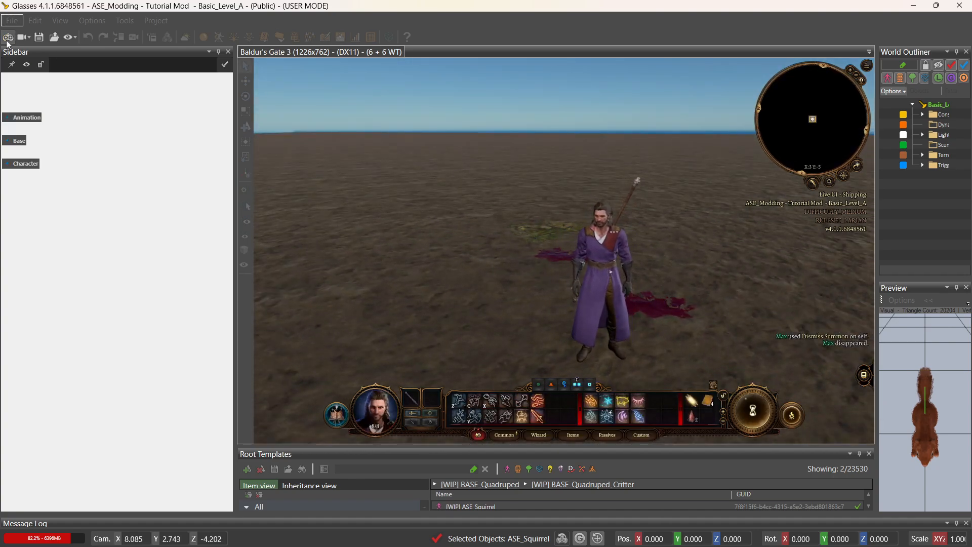
{"action": "left_click", "coordinate": [6, 19]}
{"action": "left_click", "coordinate": [32, 59]}
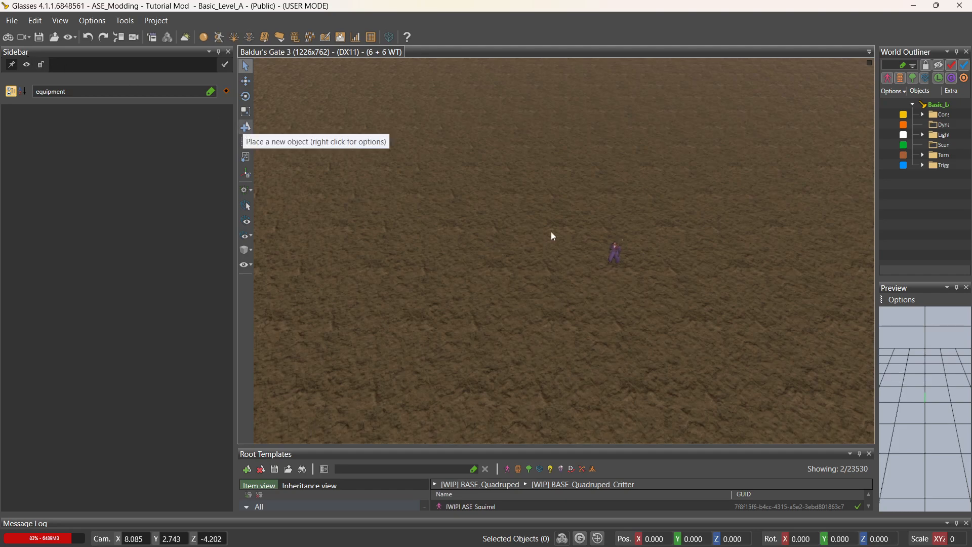
Re-enter game mode and inspect the gloves in Gale's inventory.
{"action": "left_click", "coordinate": [16, 39]}
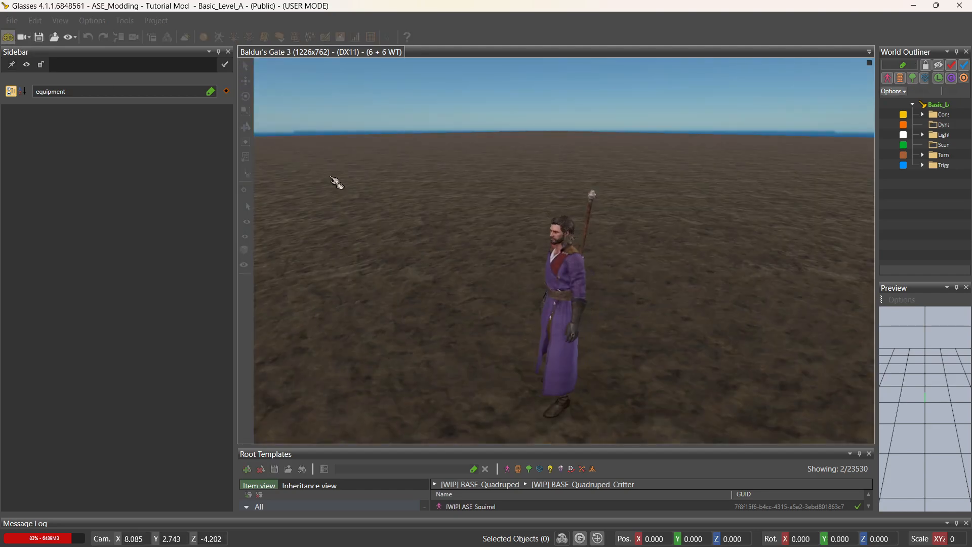
{"action": "left_click", "coordinate": [475, 345]}
{"action": "key", "text": "i"}
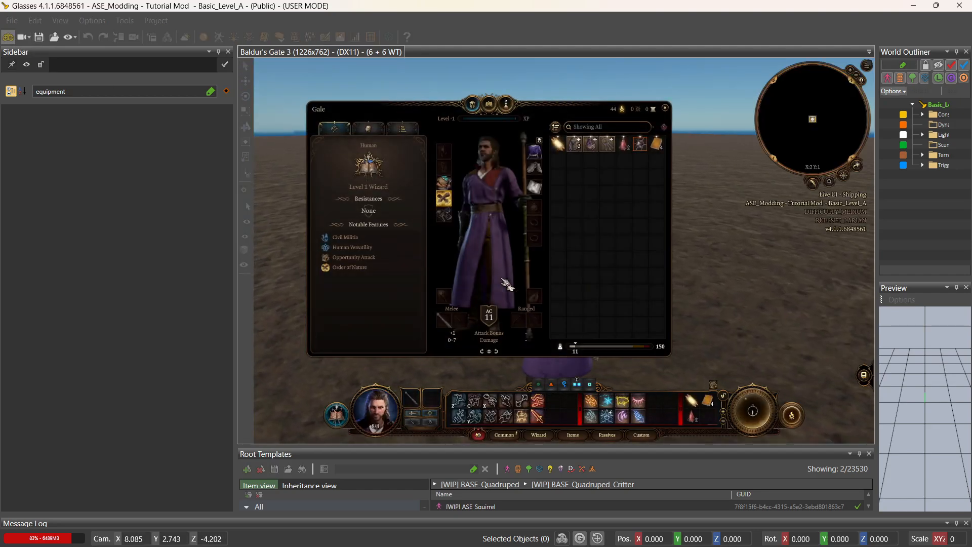
{"action": "mouse_move", "coordinate": [452, 204]}
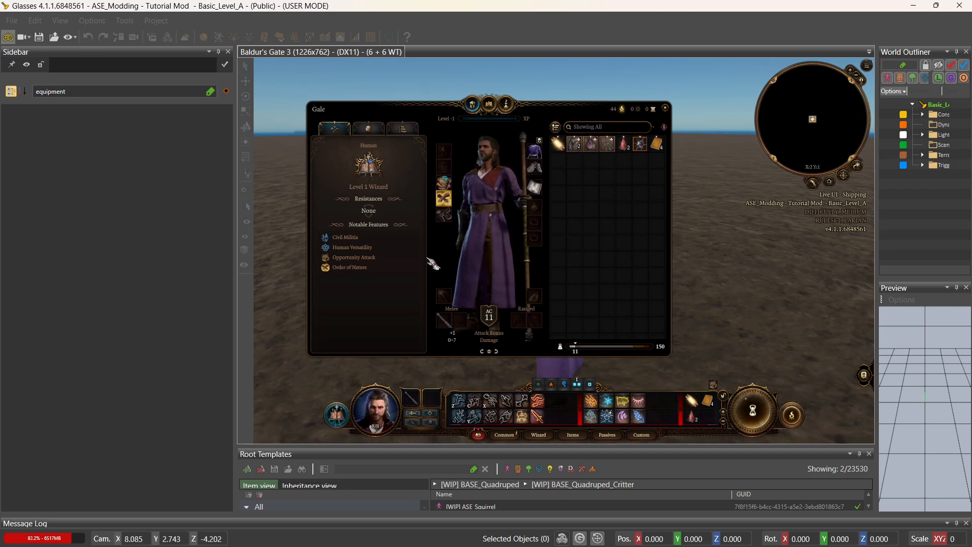
{"action": "mouse_move", "coordinate": [377, 261]}
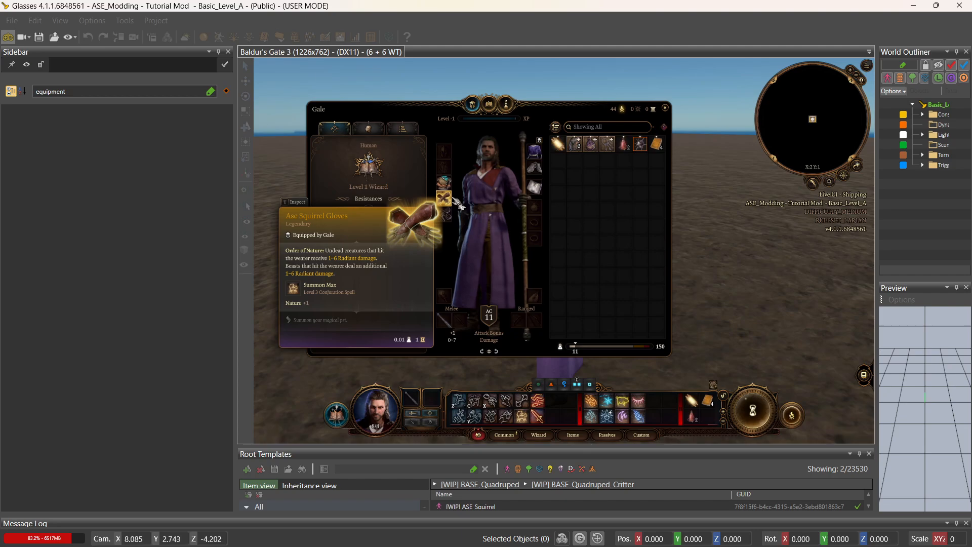
{"action": "left_click", "coordinate": [664, 107]}
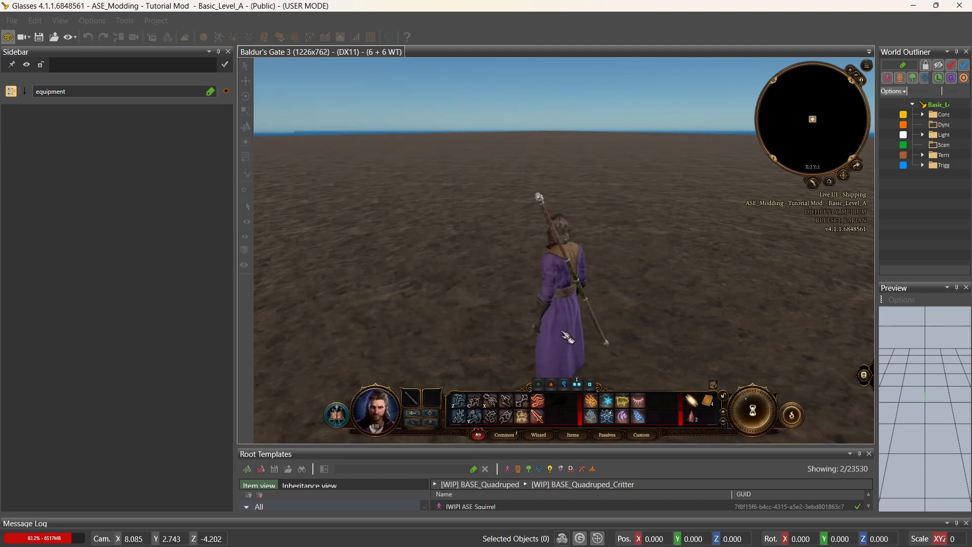
Cast Summon Max, take control of the squirrel, and use Dismiss Squirrel Form.
{"action": "left_click", "coordinate": [521, 417]}
{"action": "left_click", "coordinate": [476, 337]}
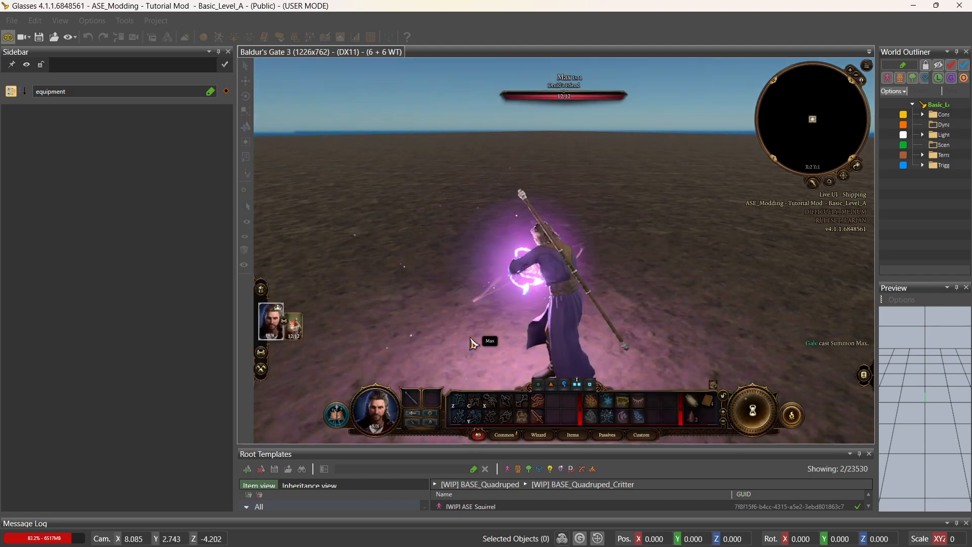
{"action": "left_click", "coordinate": [303, 339]}
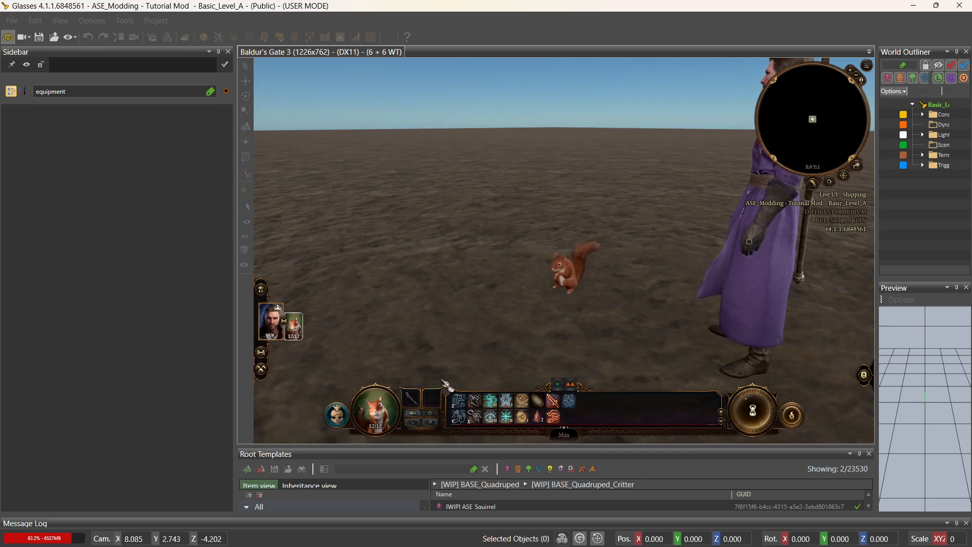
{"action": "mouse_move", "coordinate": [415, 400]}
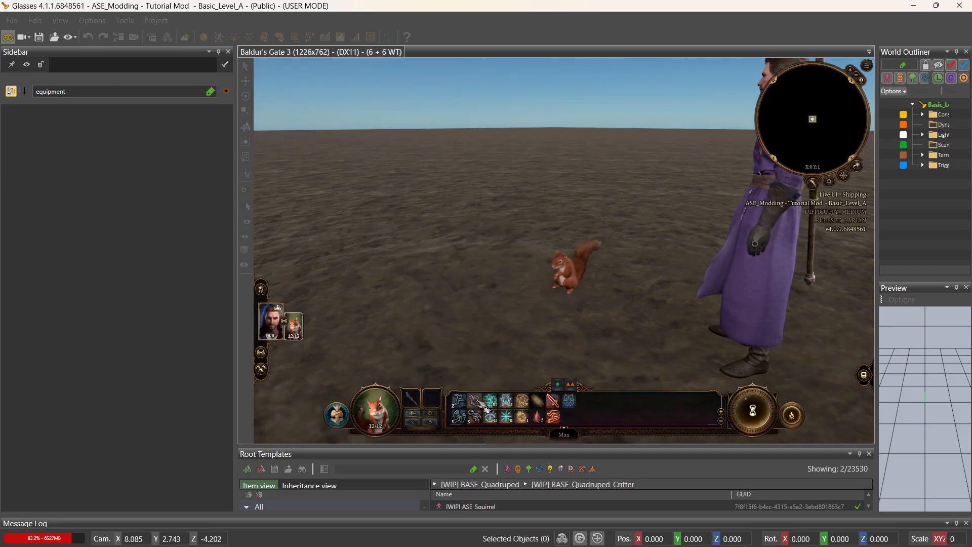
{"action": "mouse_move", "coordinate": [484, 405]}
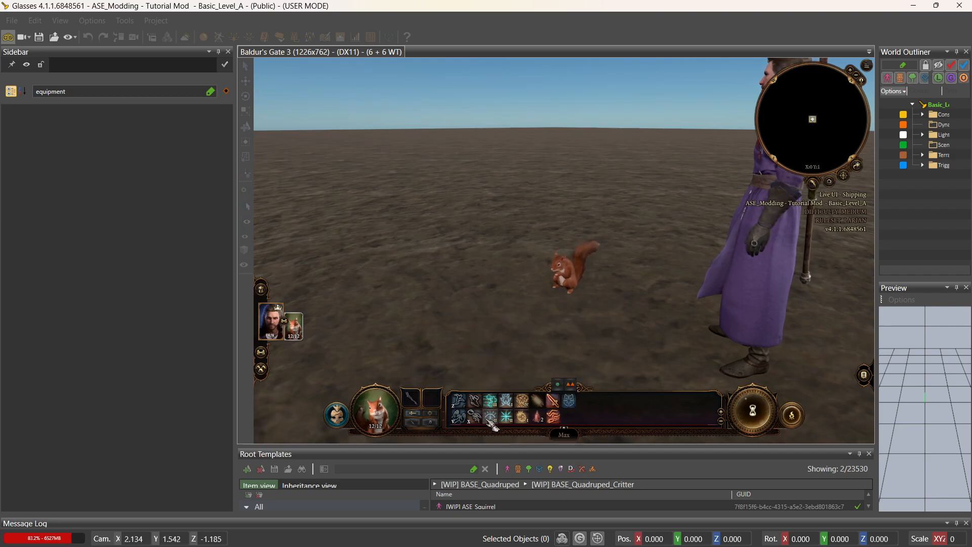
{"action": "mouse_move", "coordinate": [517, 425]}
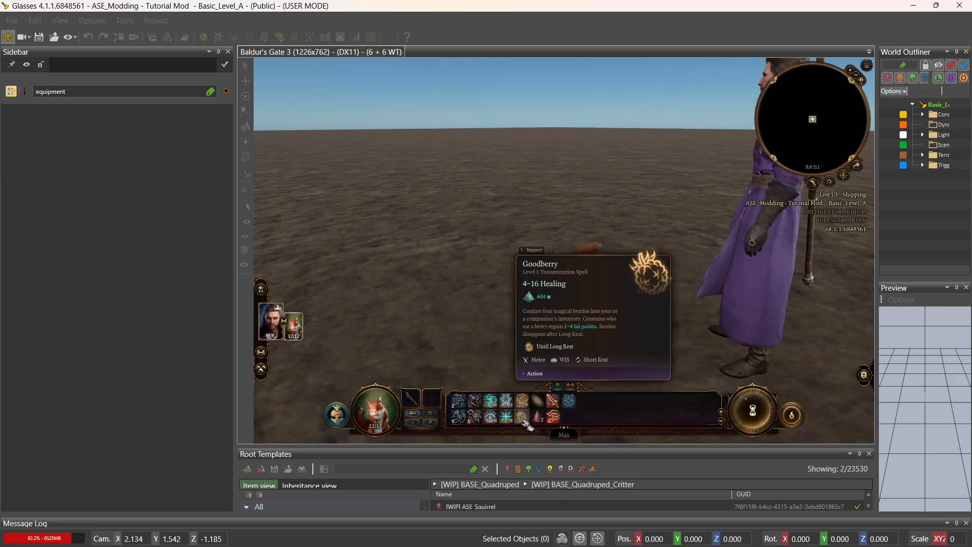
{"action": "mouse_move", "coordinate": [553, 422]}
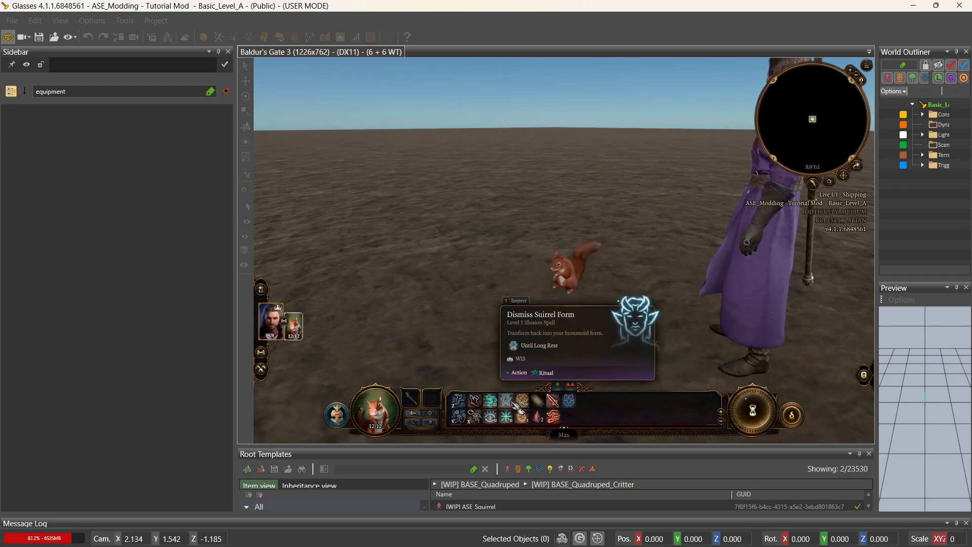
{"action": "left_click", "coordinate": [514, 403]}
{"action": "left_click", "coordinate": [560, 277]}
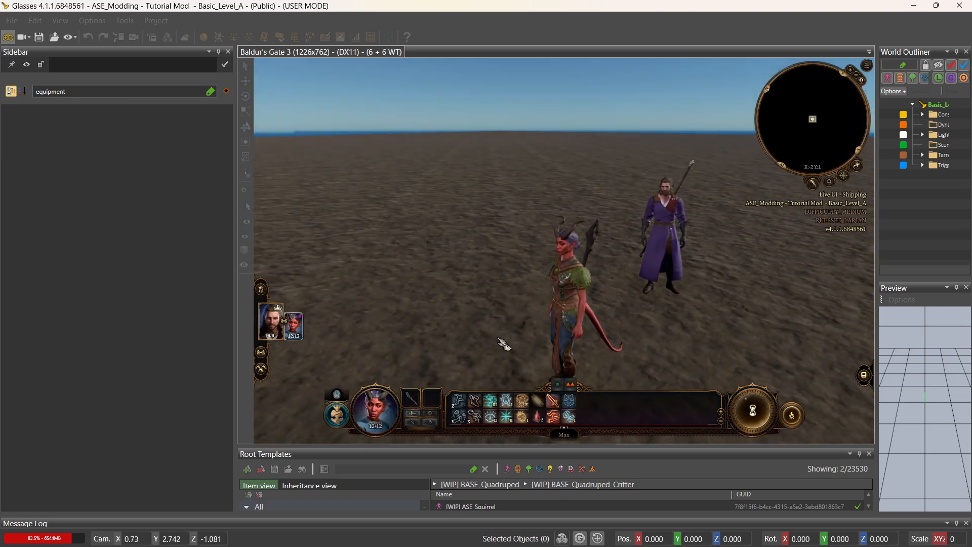
Cast Dispel Disguise to turn Max back into a squirrel, run around, and open Max's character sheet.
{"action": "key", "text": "End"}
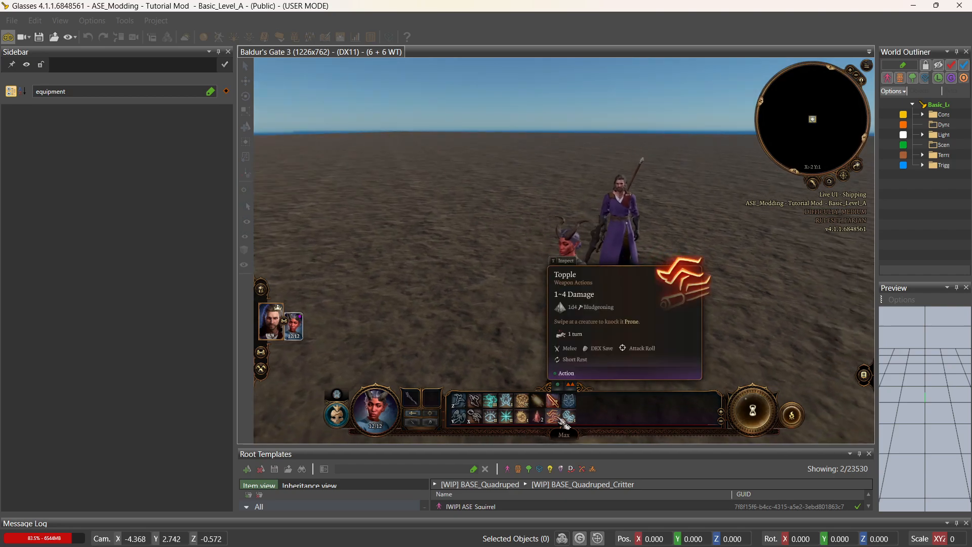
{"action": "left_click", "coordinate": [577, 419]}
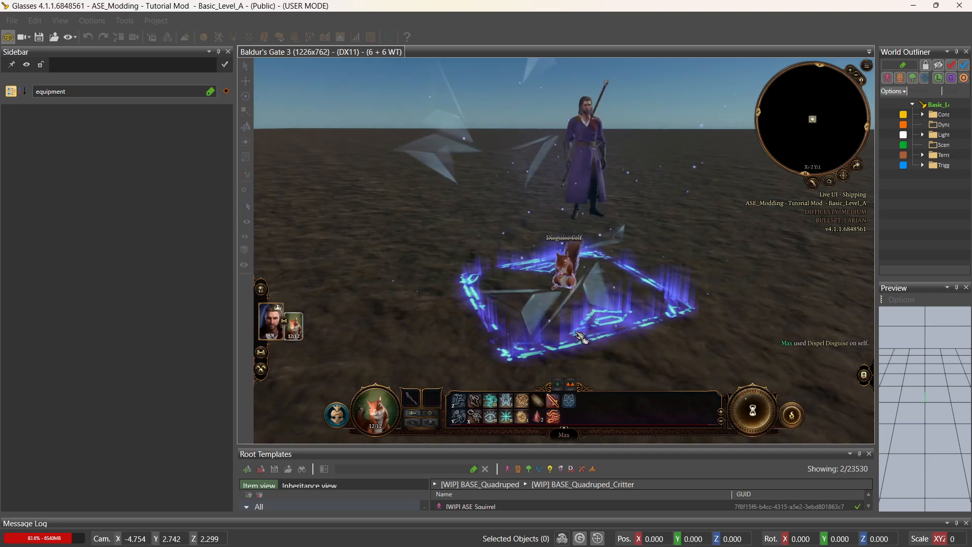
{"action": "key", "text": "d"}
{"action": "left_click", "coordinate": [607, 319]}
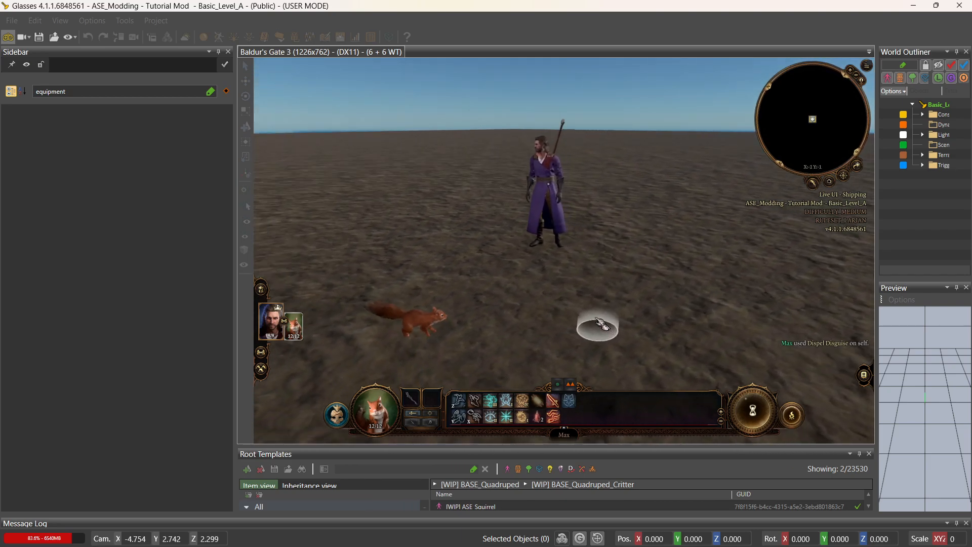
{"action": "left_click", "coordinate": [494, 281]}
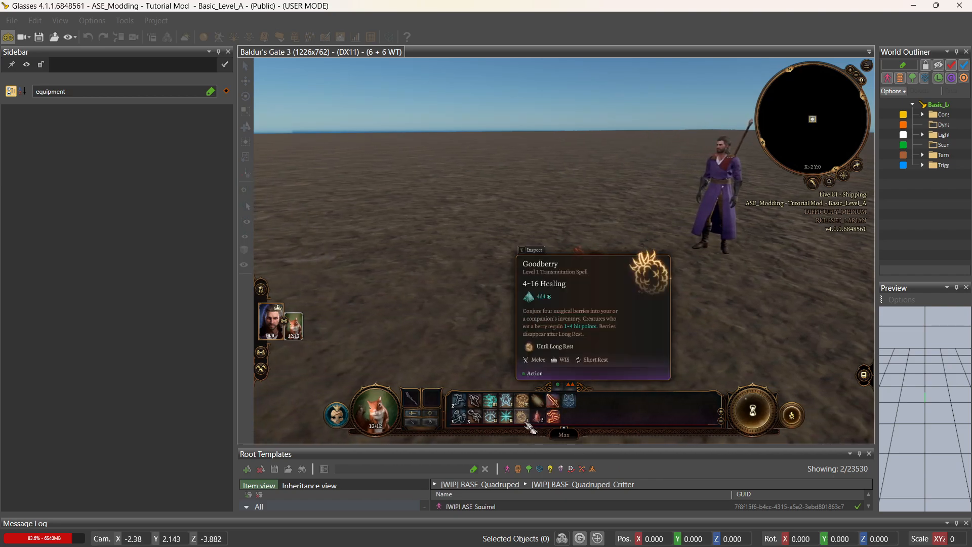
{"action": "mouse_move", "coordinate": [550, 403]}
{"action": "key", "text": "e"}
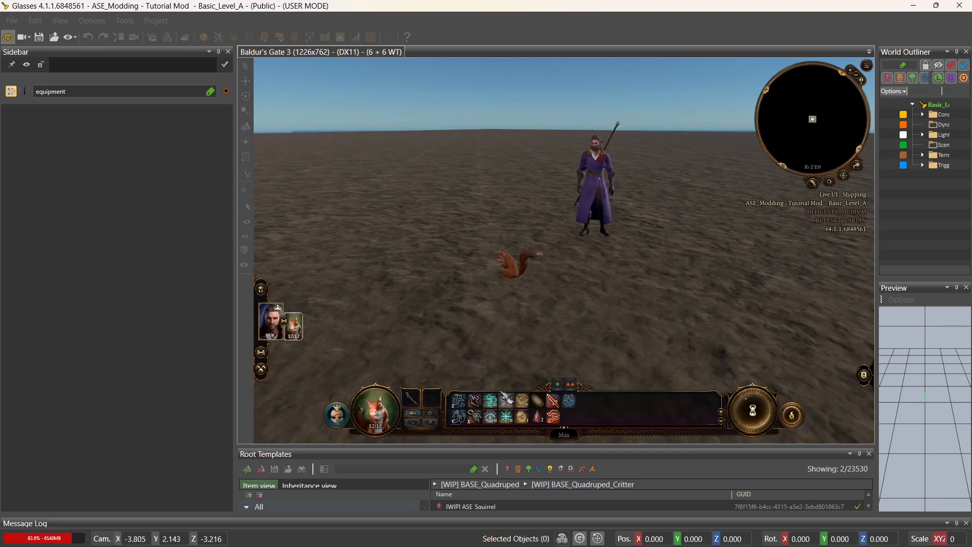
{"action": "key", "text": "i"}
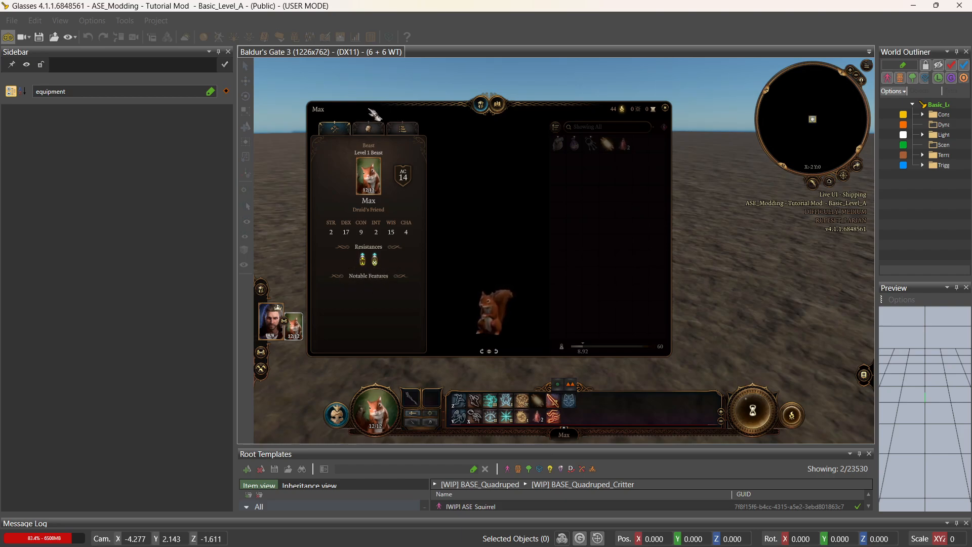
Check the skills list on Max's sheet, close the sheet, and toggle Game Mode off.
{"action": "left_click", "coordinate": [371, 130]}
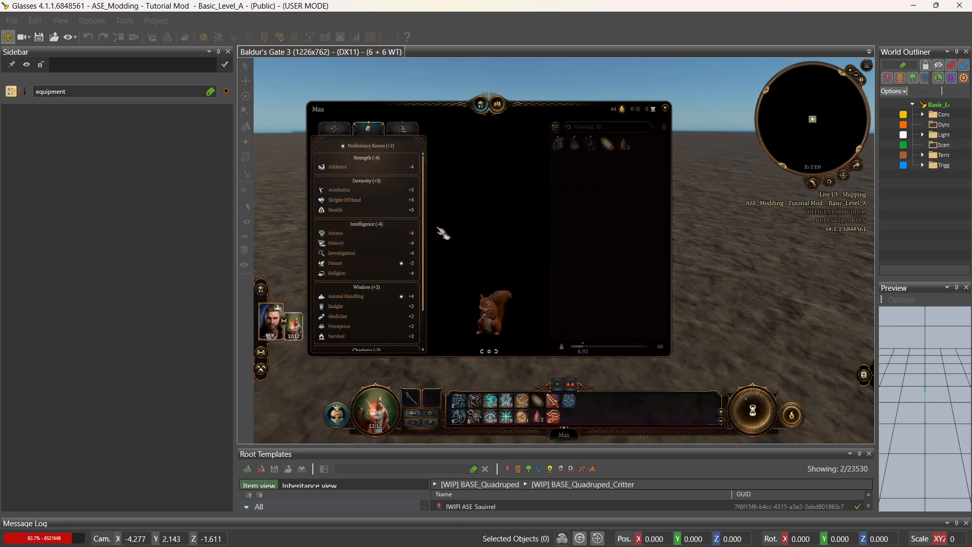
{"action": "mouse_move", "coordinate": [406, 256]}
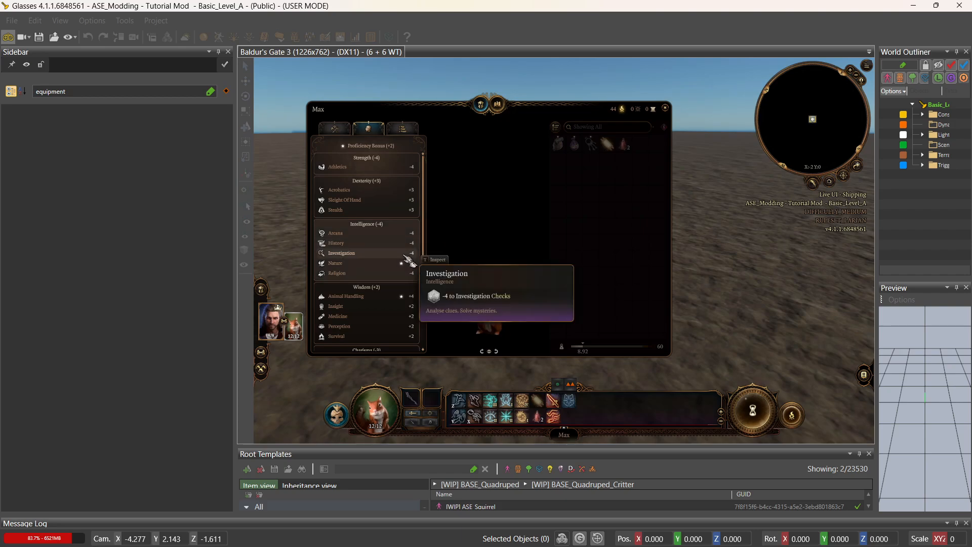
{"action": "left_click", "coordinate": [666, 109]}
{"action": "left_click", "coordinate": [9, 38]}
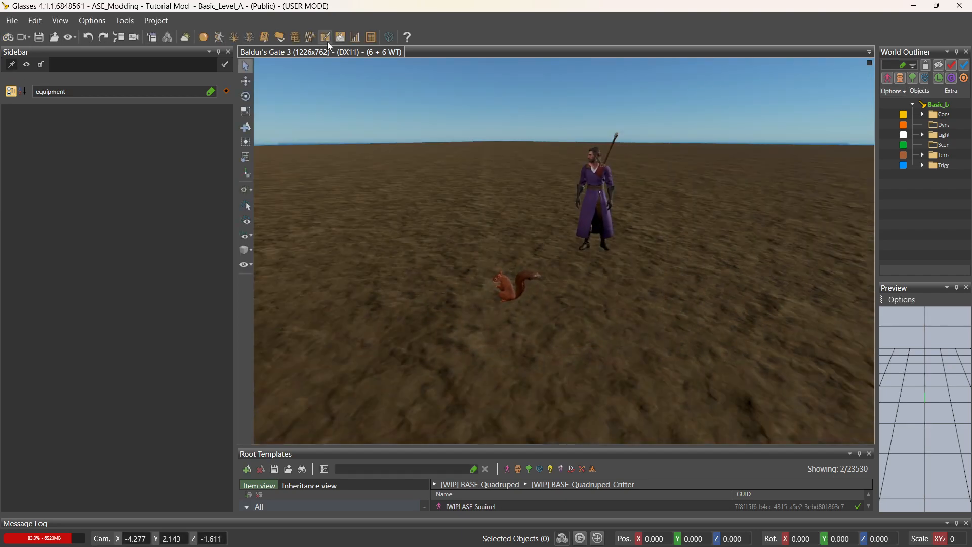
Open the Stats Editor's Passive table and select the web-immunity passive's EnabledConditions through BoostConditions fields.
{"action": "left_click", "coordinate": [354, 38]}
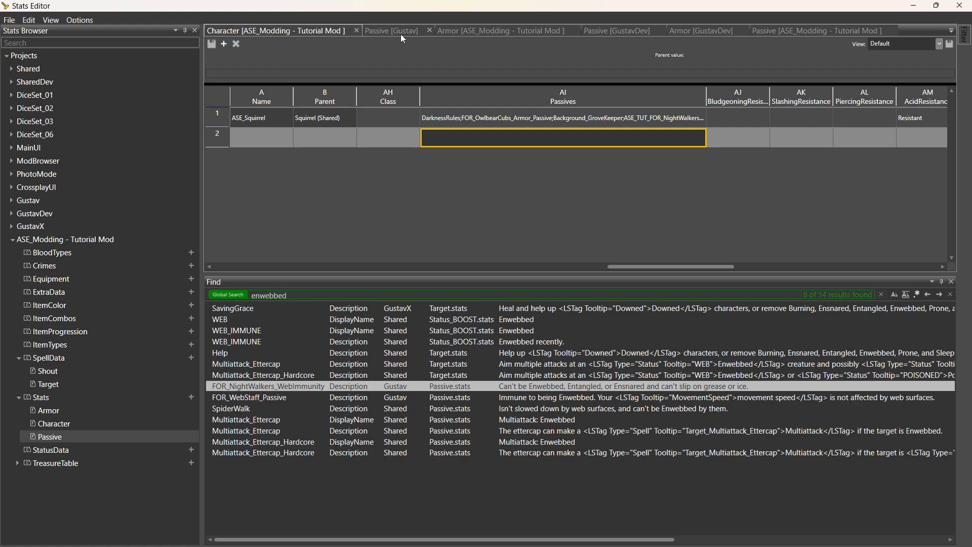
{"action": "left_click", "coordinate": [779, 31]}
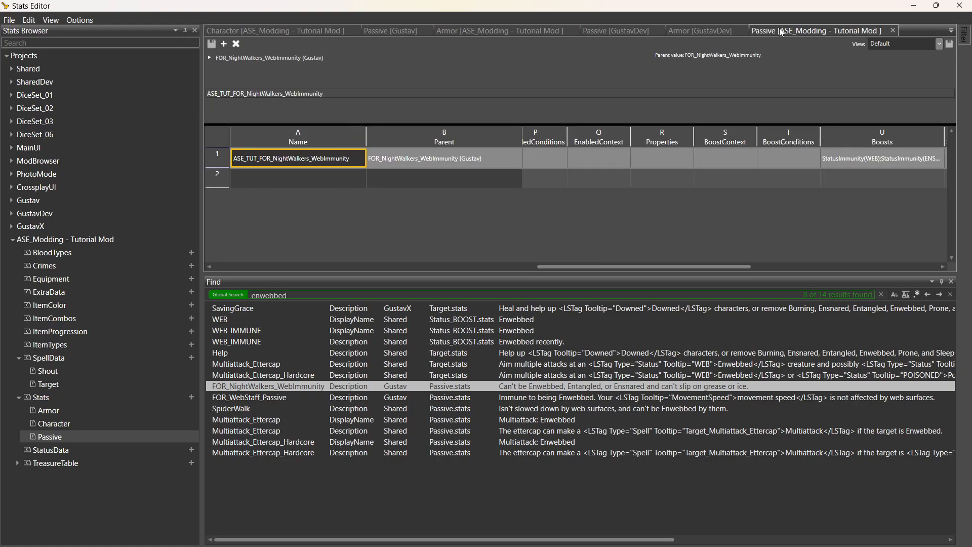
{"action": "left_click", "coordinate": [556, 159]}
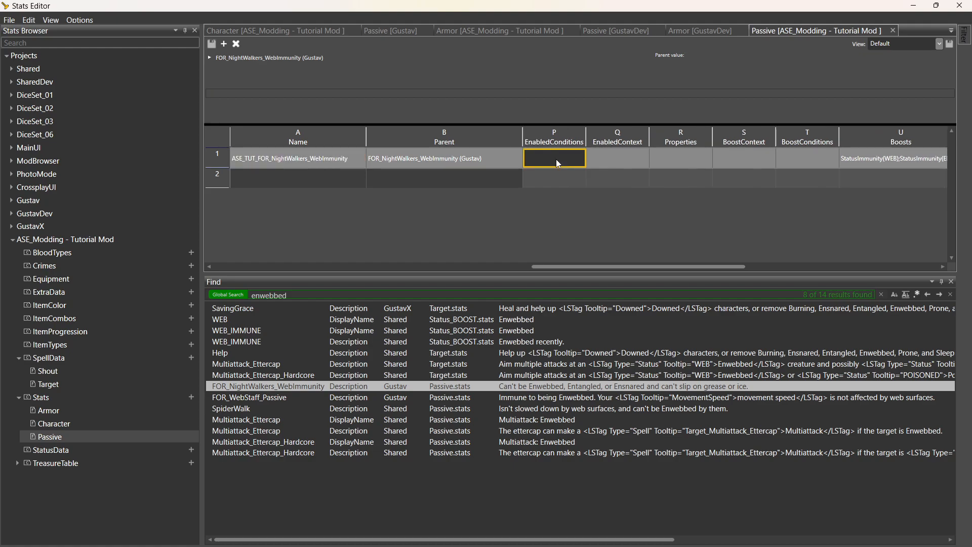
{"action": "left_click", "coordinate": [633, 160]}
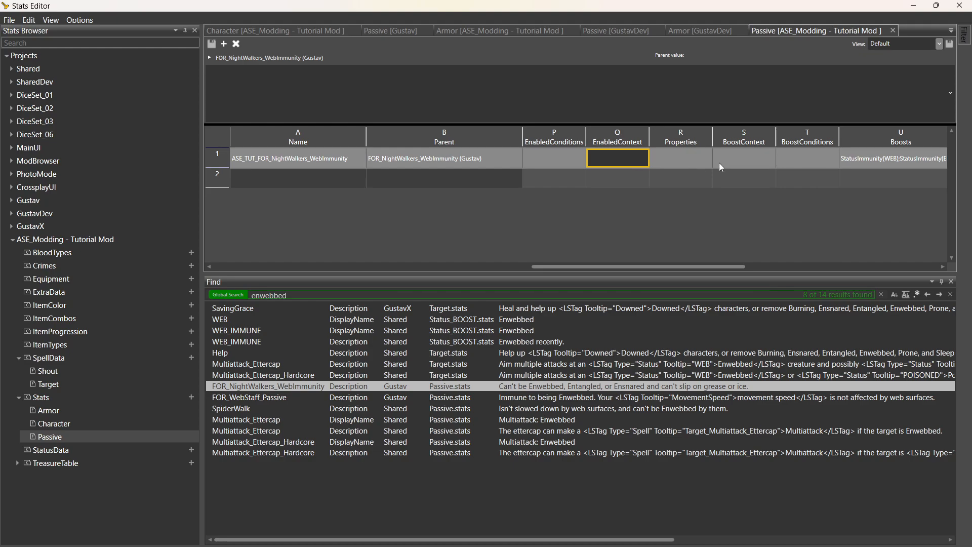
{"action": "left_click", "coordinate": [790, 163]}
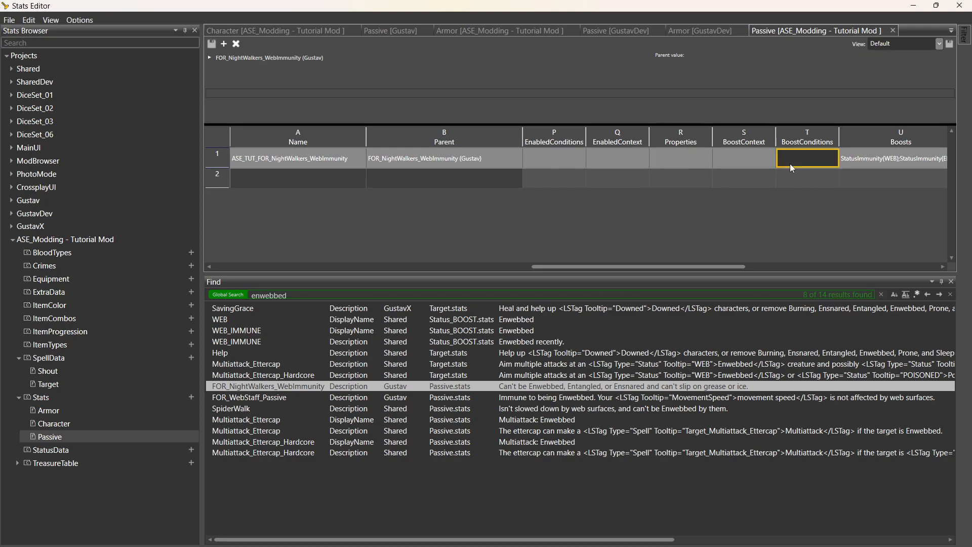
Step along the passive's row from BoostContext back to Parent, then right toward Properties.
{"action": "key", "text": "Left"}
{"action": "key", "text": "Left"}
{"action": "key", "text": "Left"}
{"action": "key", "text": "Left"}
{"action": "key", "text": "Left"}
{"action": "key", "text": "Left"}
{"action": "key", "text": "Left"}
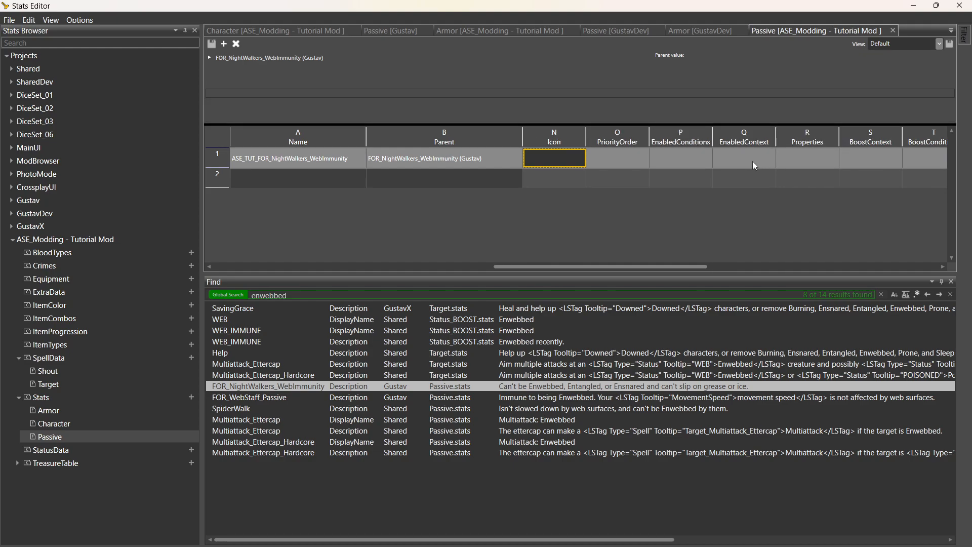
{"action": "key", "text": "Left"}
{"action": "key", "text": "Left"}
{"action": "key", "text": "Left"}
{"action": "key", "text": "Left"}
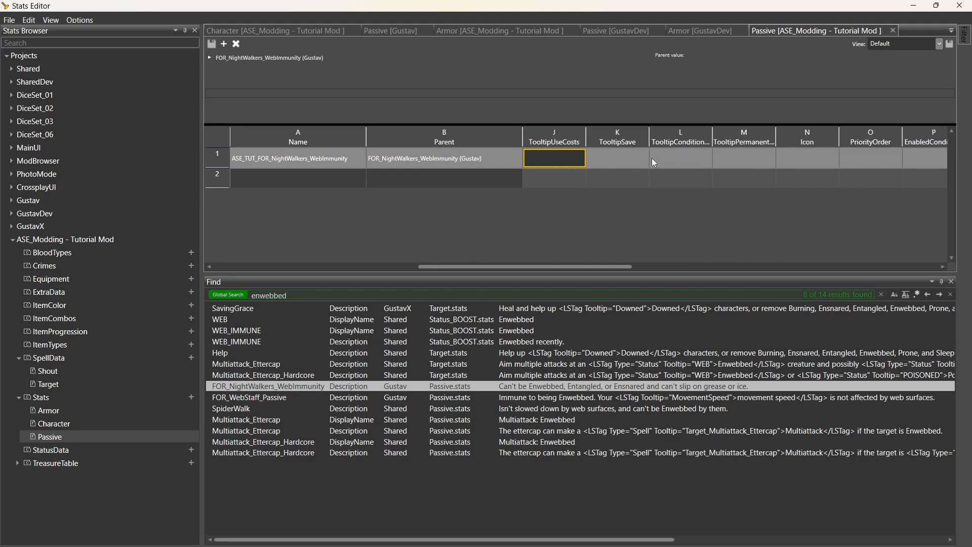
{"action": "key", "text": "Left"}
{"action": "key", "text": "Left"}
{"action": "key", "text": "Left"}
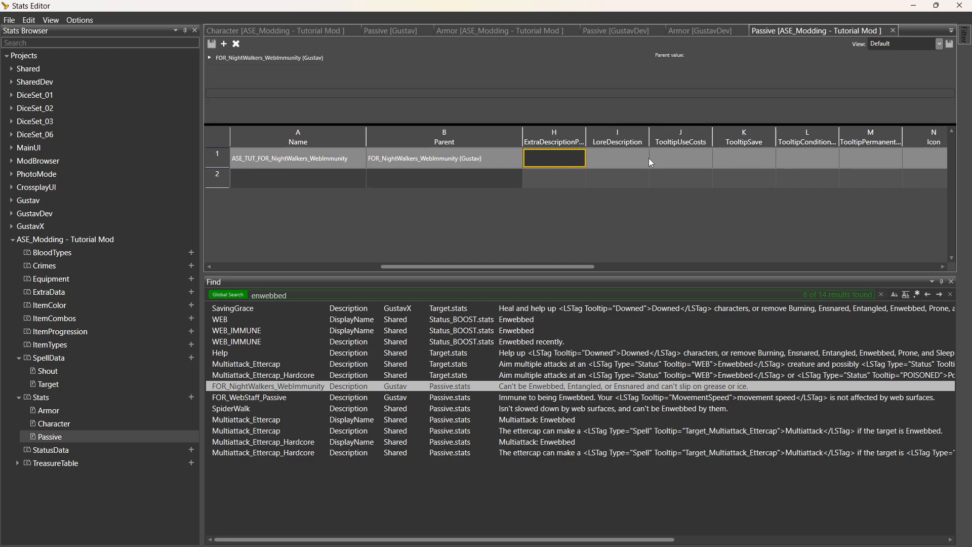
{"action": "key", "text": "Left"}
{"action": "key", "text": "Left"}
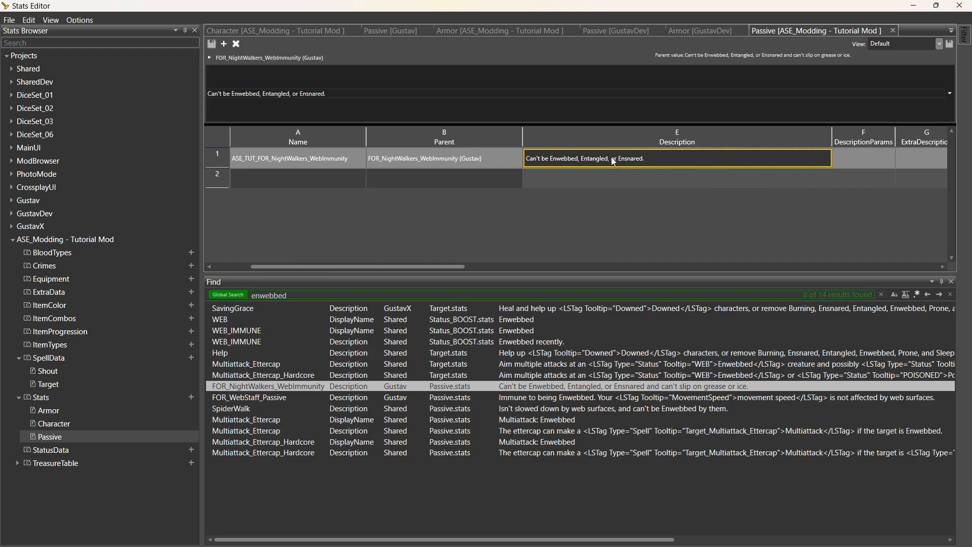
{"action": "key", "text": "Left"}
{"action": "key", "text": "Left"}
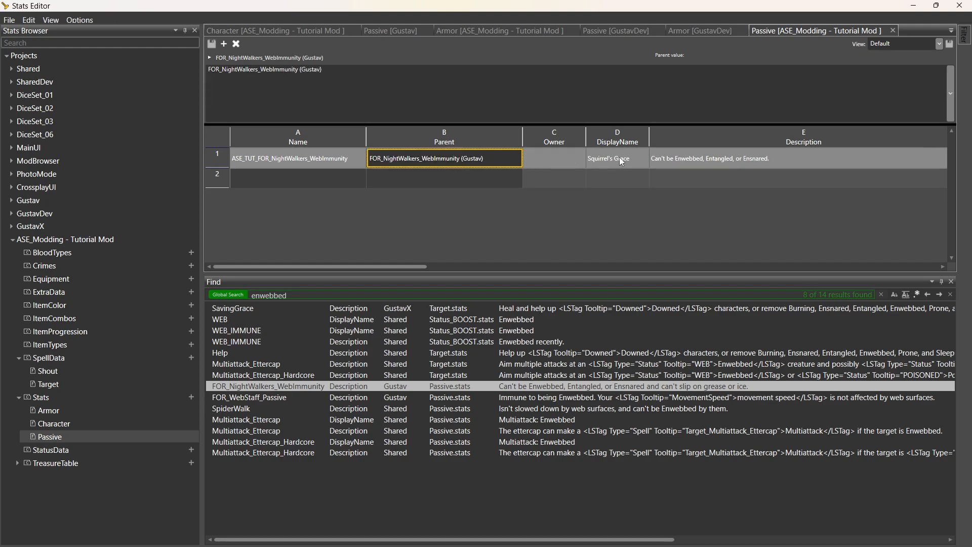
{"action": "key", "text": "Right"}
{"action": "key", "text": "Right"}
{"action": "key", "text": "Right"}
{"action": "key", "text": "Right"}
{"action": "key", "text": "Right"}
{"action": "key", "text": "Right"}
{"action": "key", "text": "Right"}
{"action": "key", "text": "Right"}
{"action": "key", "text": "Right"}
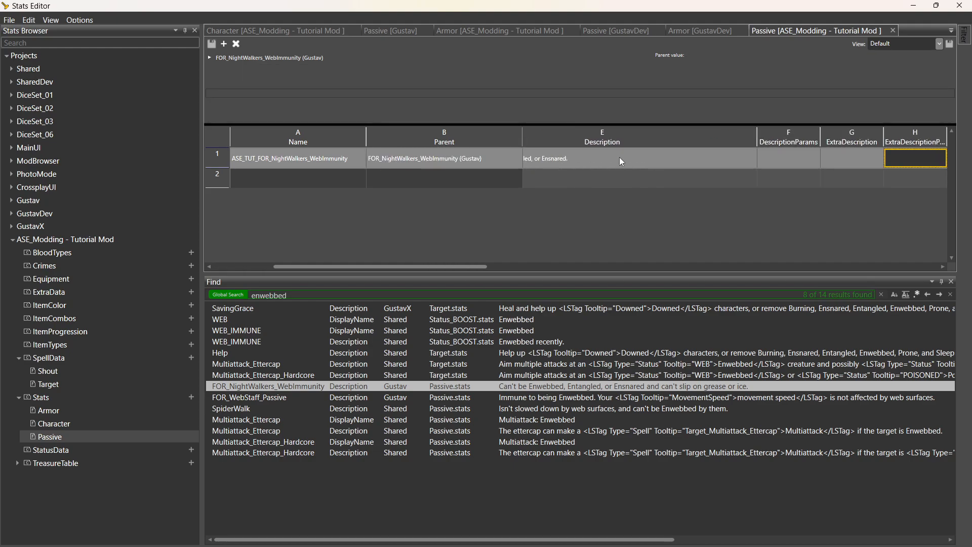
{"action": "key", "text": "Right"}
{"action": "key", "text": "Right"}
{"action": "key", "text": "Right"}
{"action": "key", "text": "Right"}
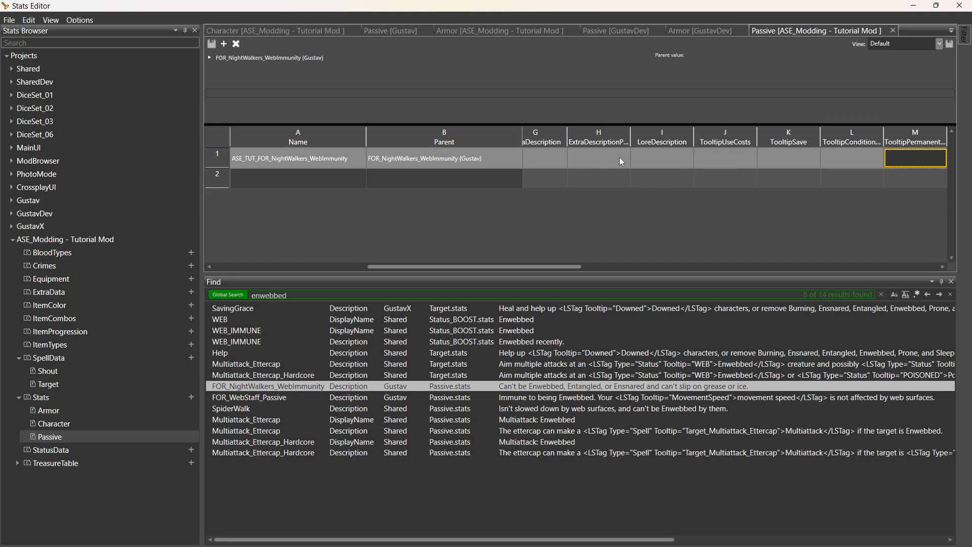
{"action": "key", "text": "Right"}
{"action": "key", "text": "Right"}
{"action": "key", "text": "Right"}
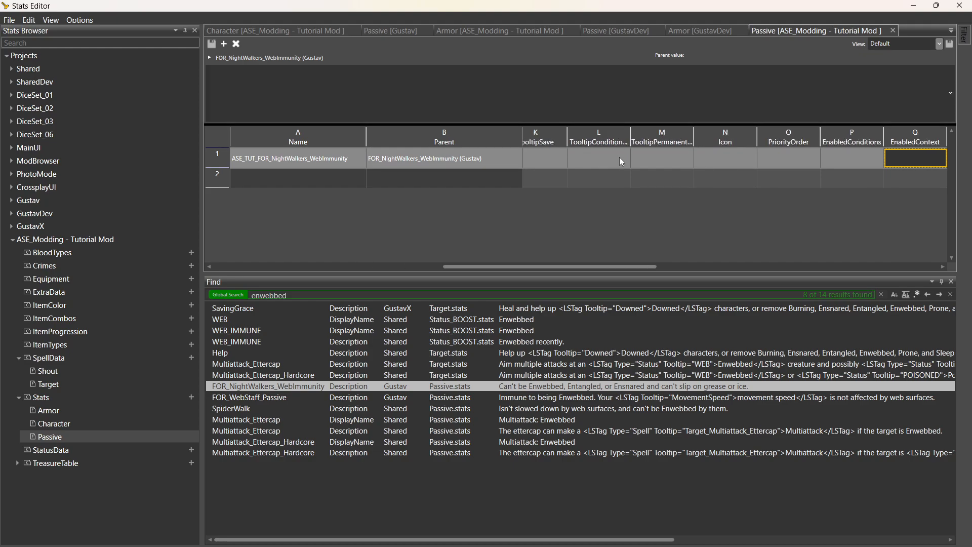
{"action": "key", "text": "Right"}
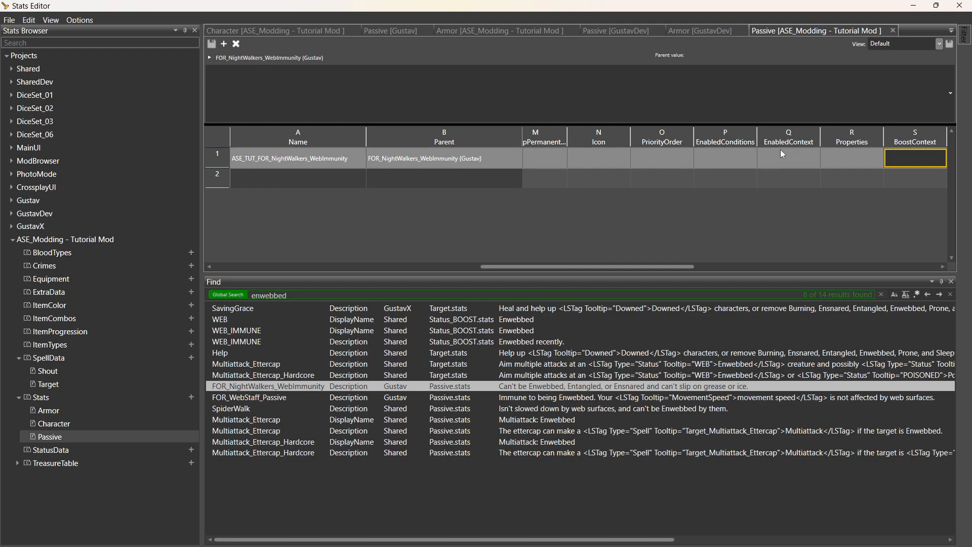
Begin editing the ASE_TUT_FOR_NightWalkers_WebImmunity passive's Properties cell.
{"action": "double_click", "coordinate": [728, 158]}
{"action": "left_click", "coordinate": [794, 158]}
{"action": "left_click", "coordinate": [854, 159]}
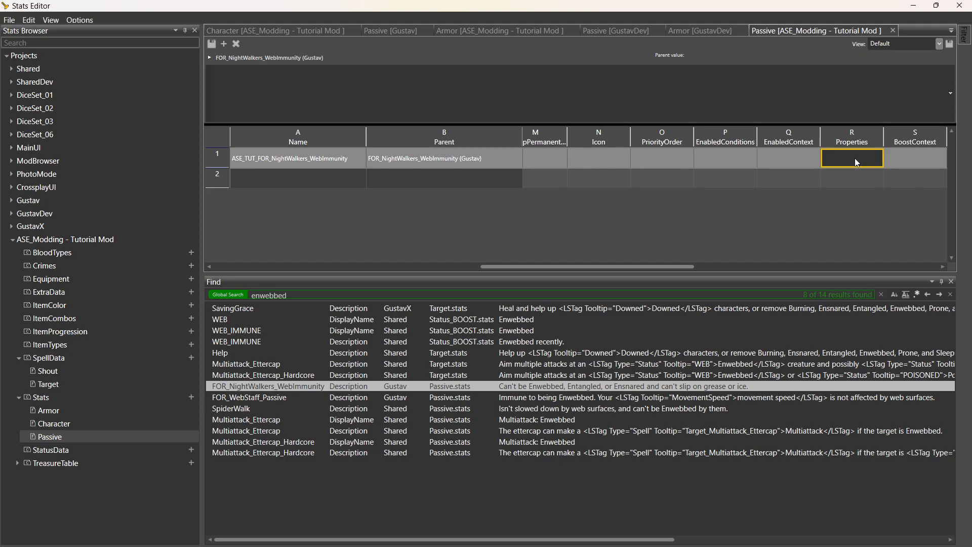
Tick Highlighted in Squirrel's Grace's Properties flags, save with Ctrl+S, and minimize the Stats Editor.
{"action": "left_click", "coordinate": [878, 160]}
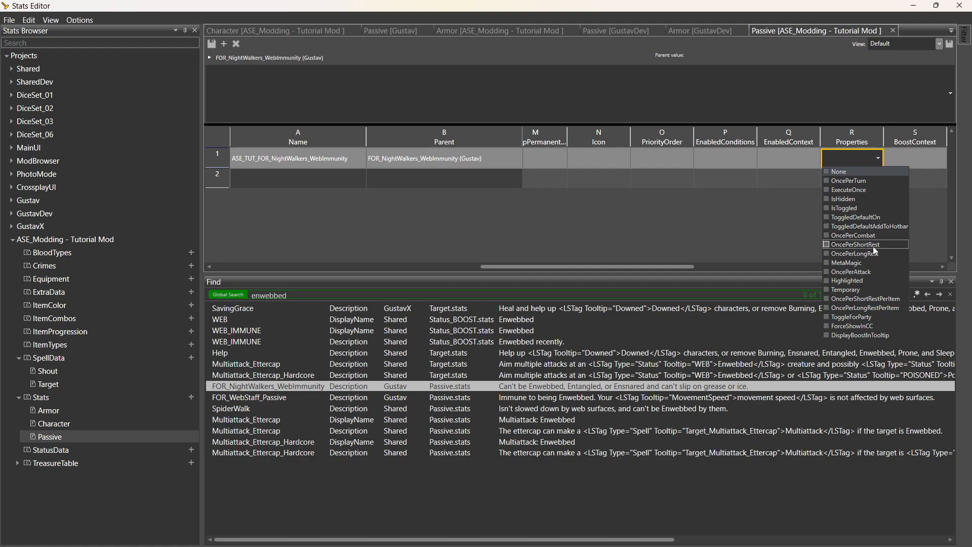
{"action": "left_click", "coordinate": [879, 281]}
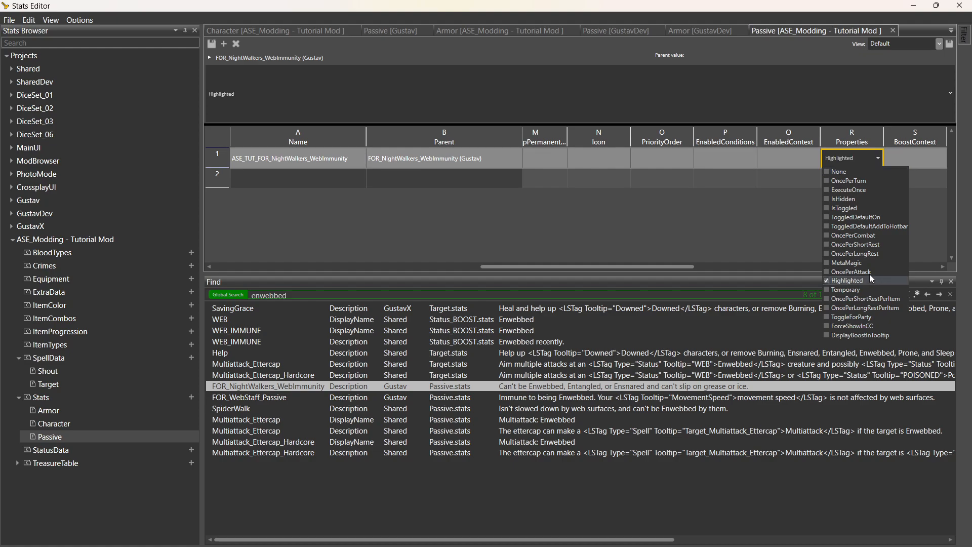
{"action": "left_click", "coordinate": [789, 207]}
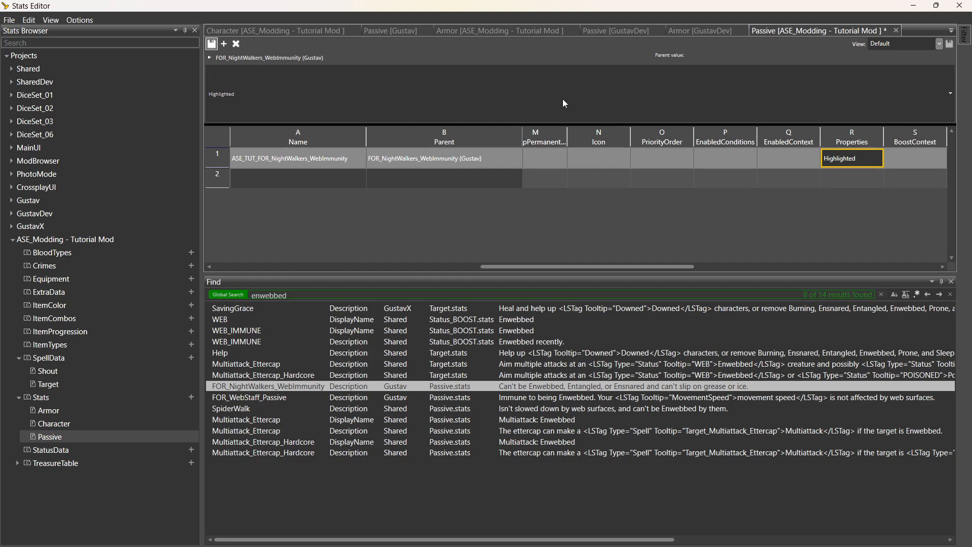
{"action": "key", "text": "ctrl+s"}
{"action": "left_click", "coordinate": [914, 6]}
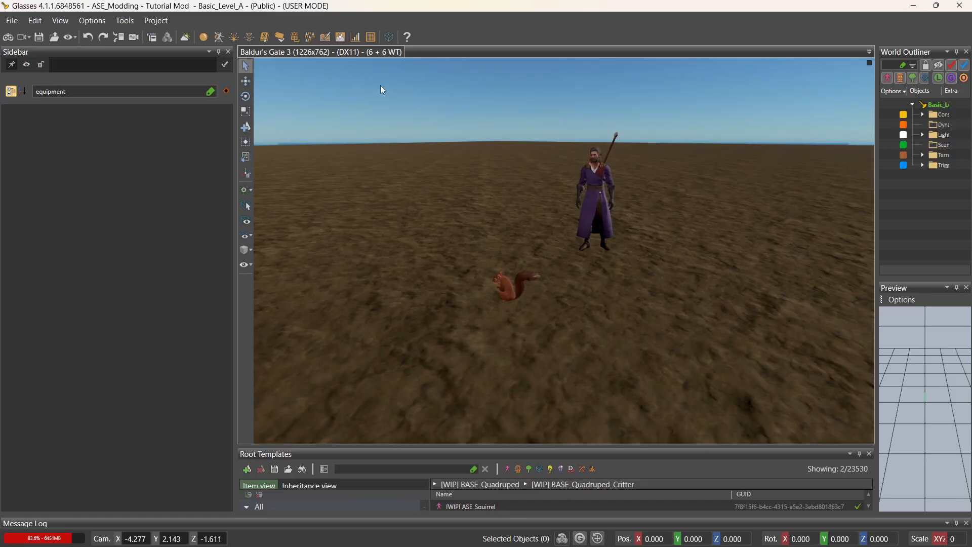
In game mode, check that Max's character sheet lists Squirrel's Grace, then move the squirrel.
{"action": "left_click", "coordinate": [8, 37]}
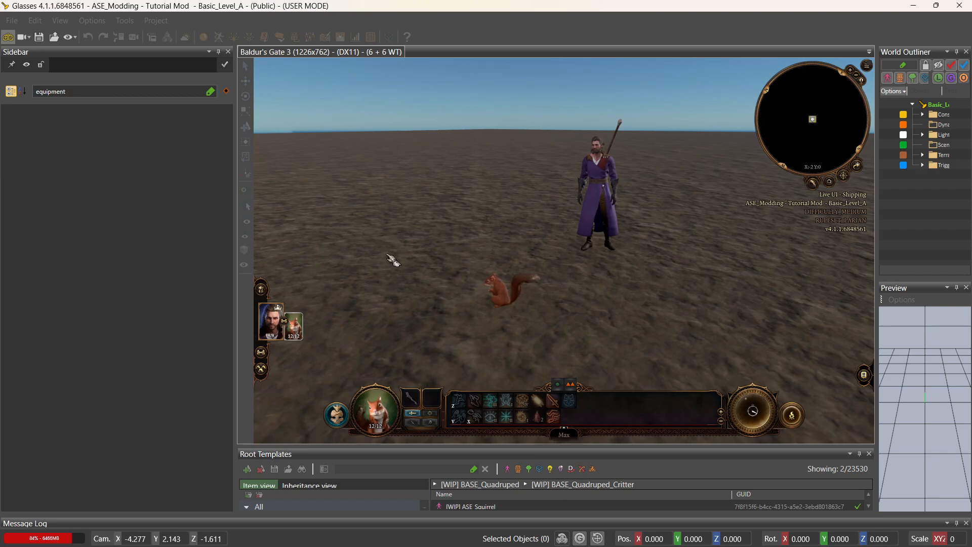
{"action": "double_click", "coordinate": [299, 329]}
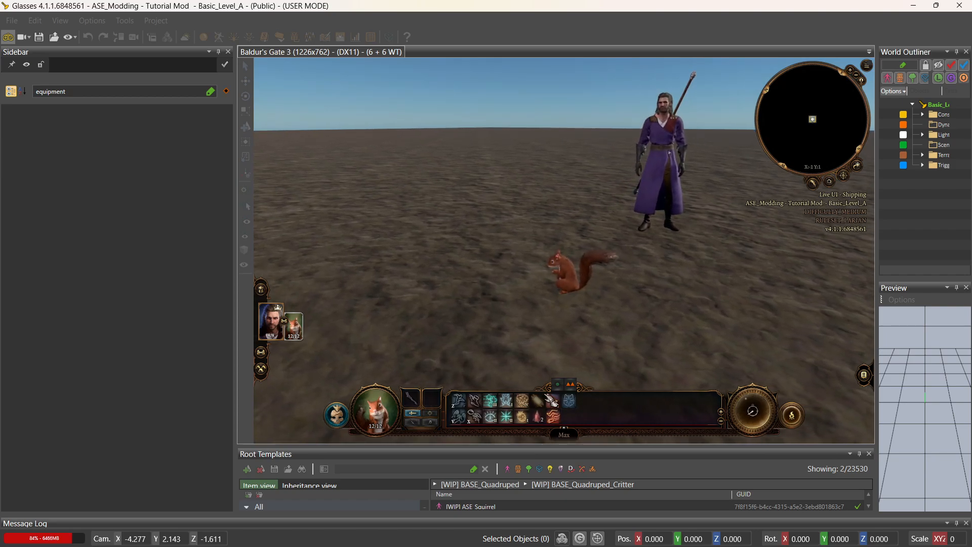
{"action": "right_click", "coordinate": [292, 328]}
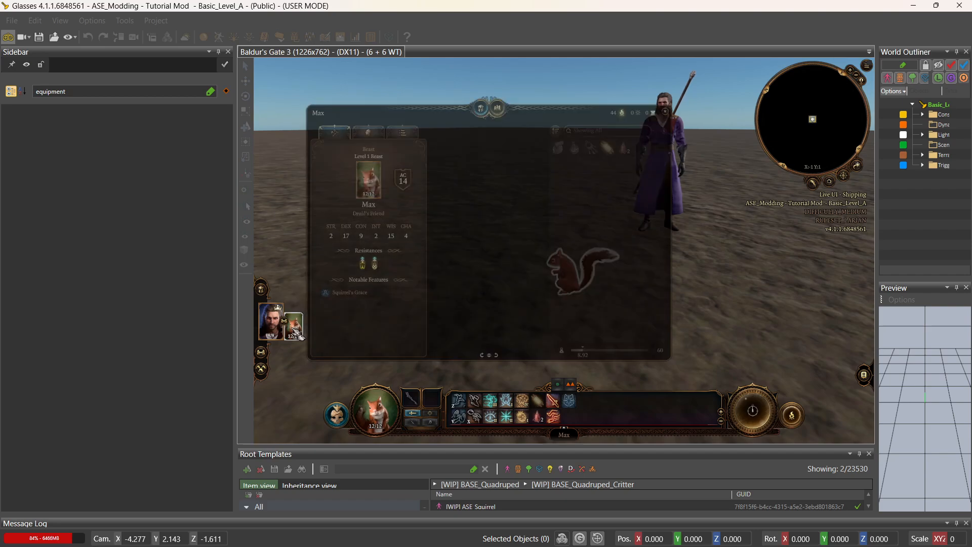
{"action": "mouse_move", "coordinate": [394, 297]}
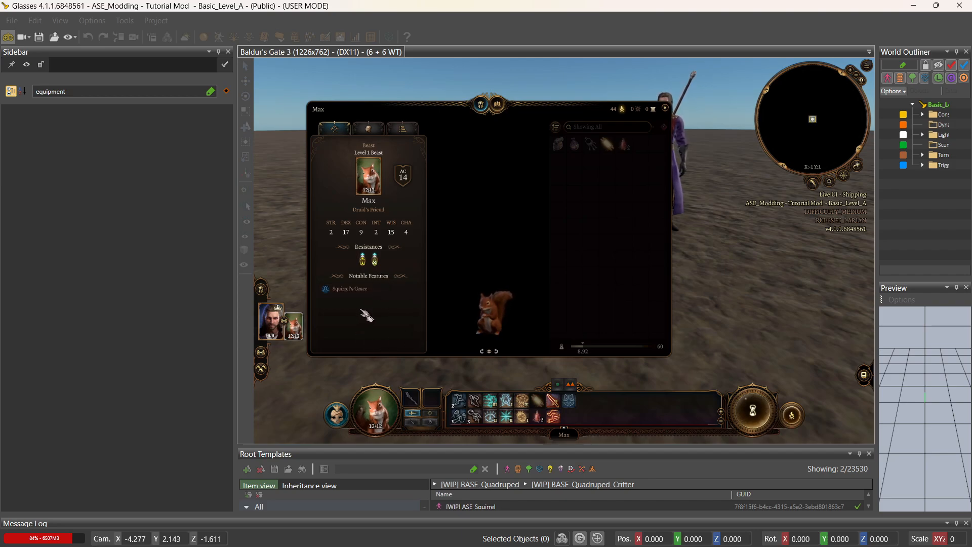
{"action": "left_click", "coordinate": [665, 107]}
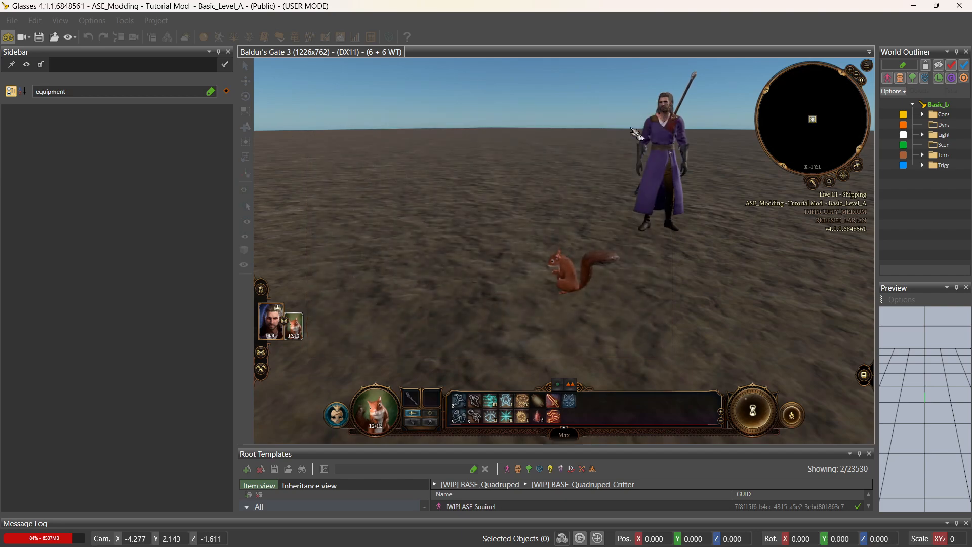
{"action": "left_click", "coordinate": [527, 323]}
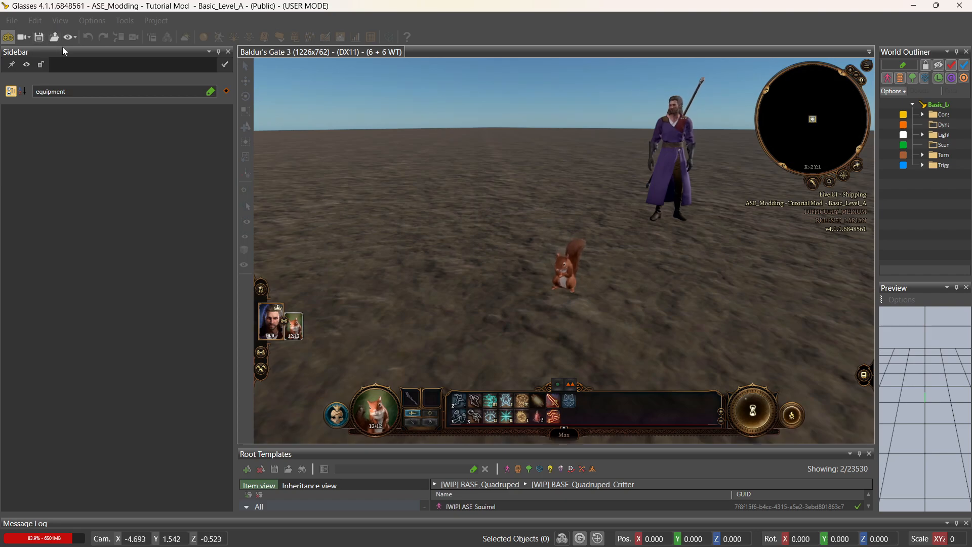
Exit game mode and Publish Local the ASE Modding - Tutorial Mod from Project Settings.
{"action": "left_click", "coordinate": [10, 39]}
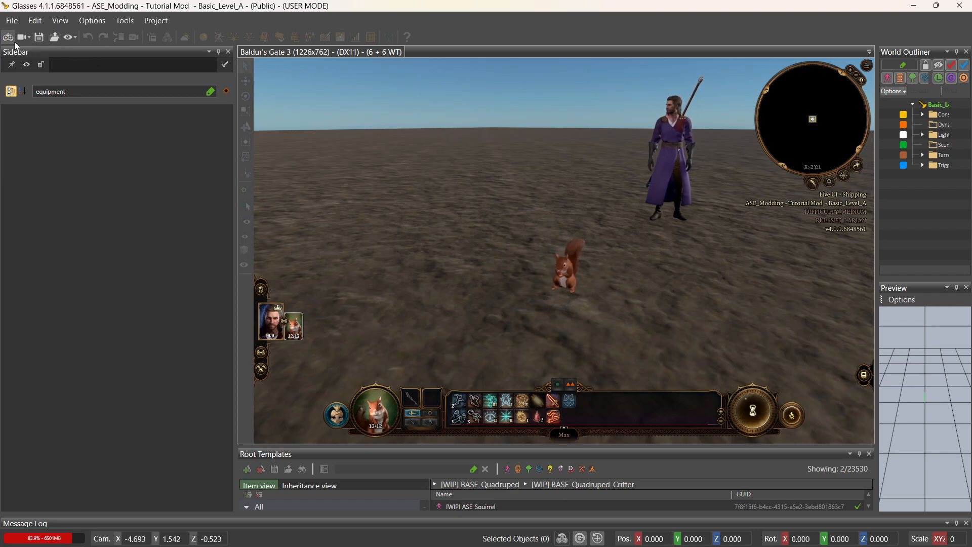
{"action": "left_click", "coordinate": [154, 22]}
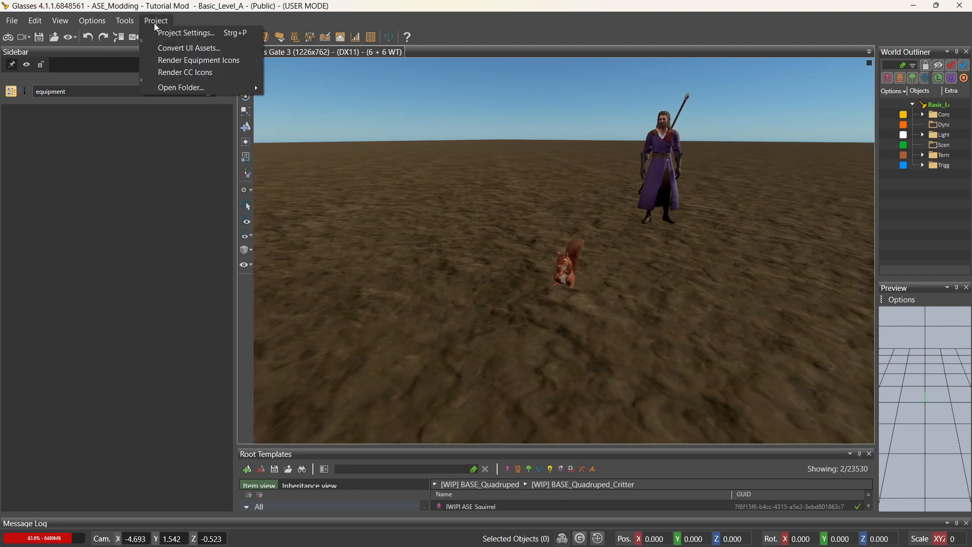
{"action": "left_click", "coordinate": [191, 32]}
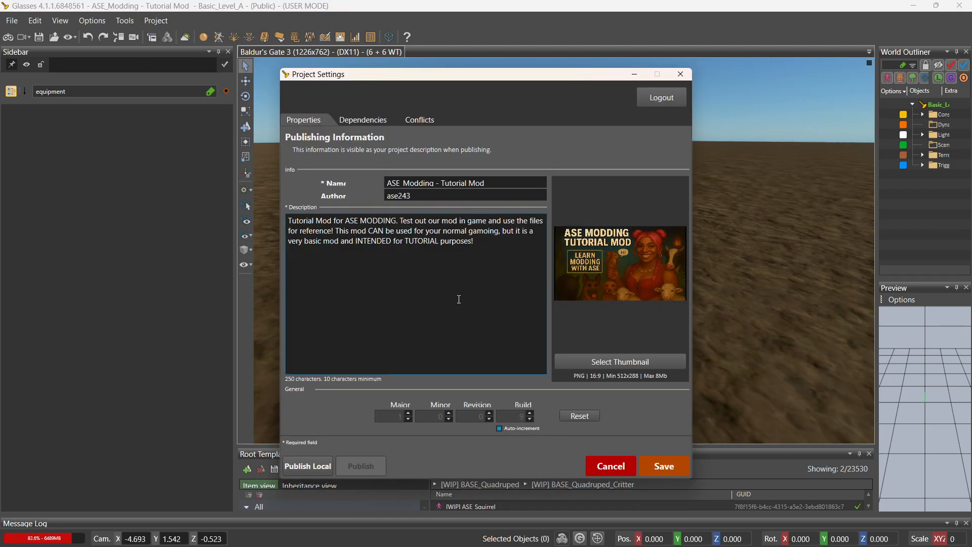
{"action": "left_click", "coordinate": [309, 467]}
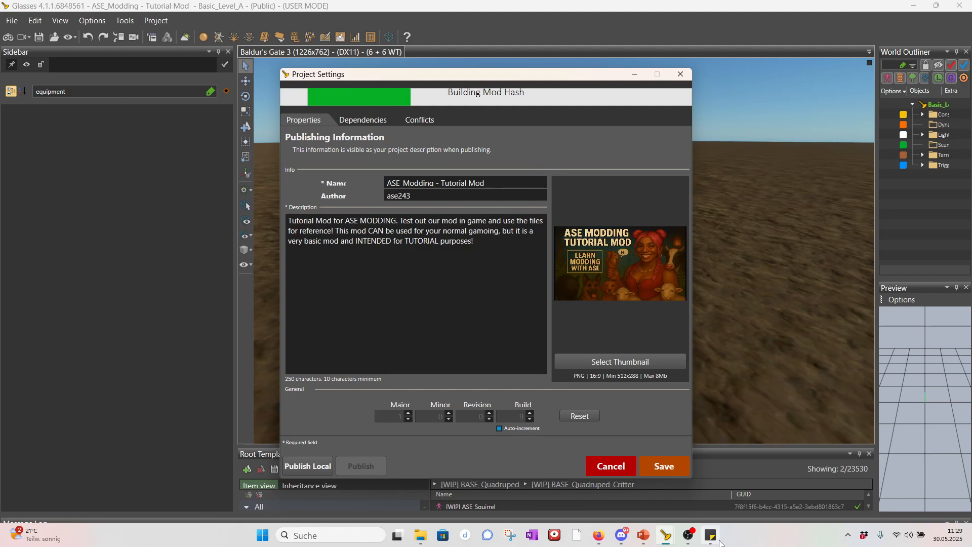
{"action": "mouse_move", "coordinate": [716, 543]}
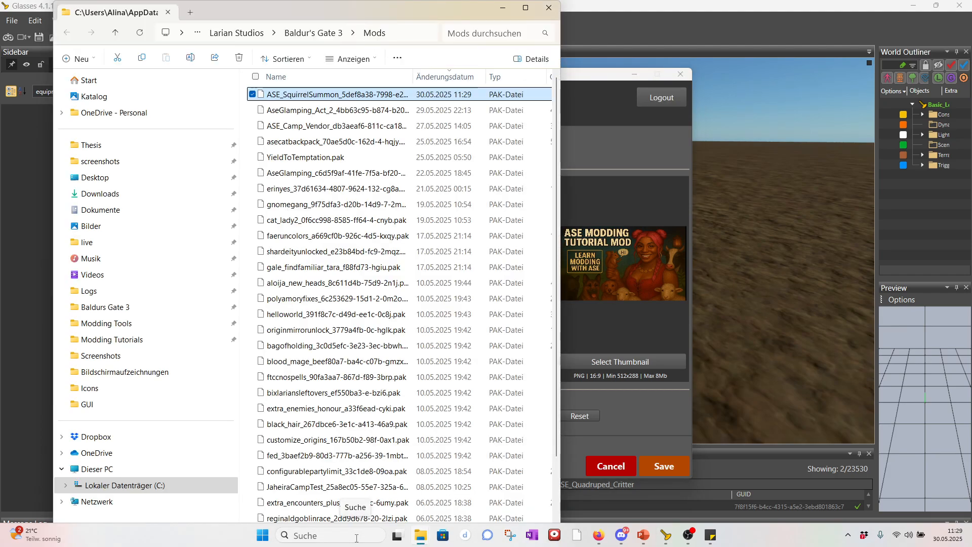
Launch Baldur's Gate 3 from Windows search and minimize the Mods folder window.
{"action": "left_click", "coordinate": [356, 538]}
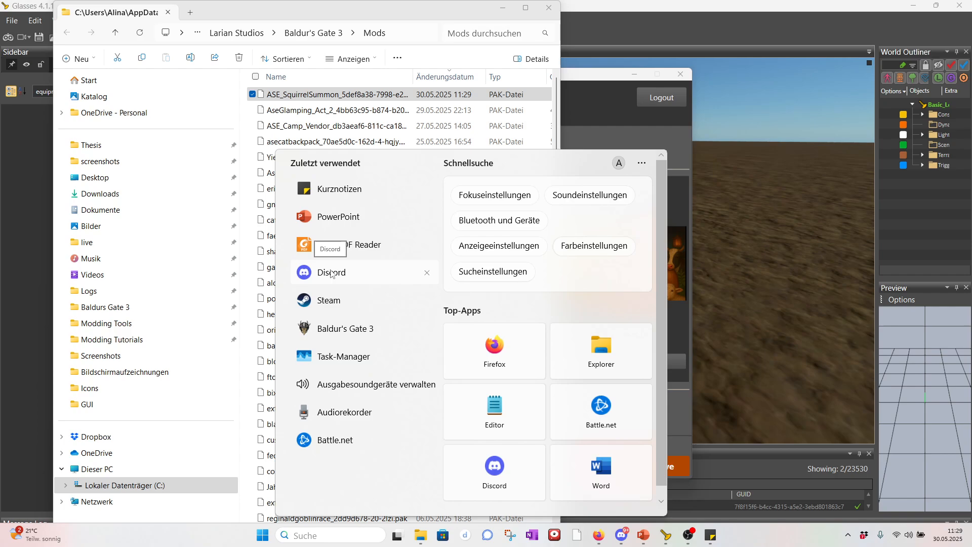
{"action": "left_click", "coordinate": [344, 328]}
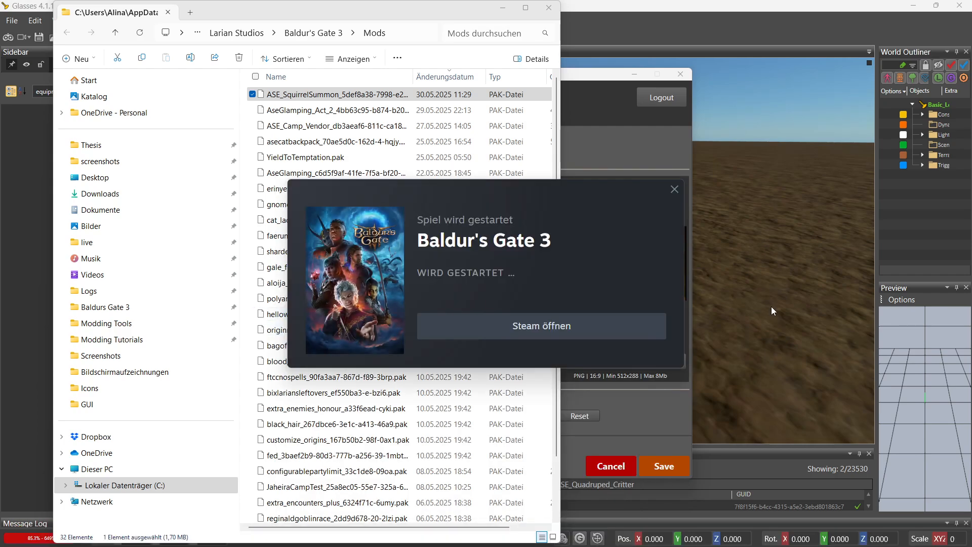
{"action": "left_click", "coordinate": [503, 7]}
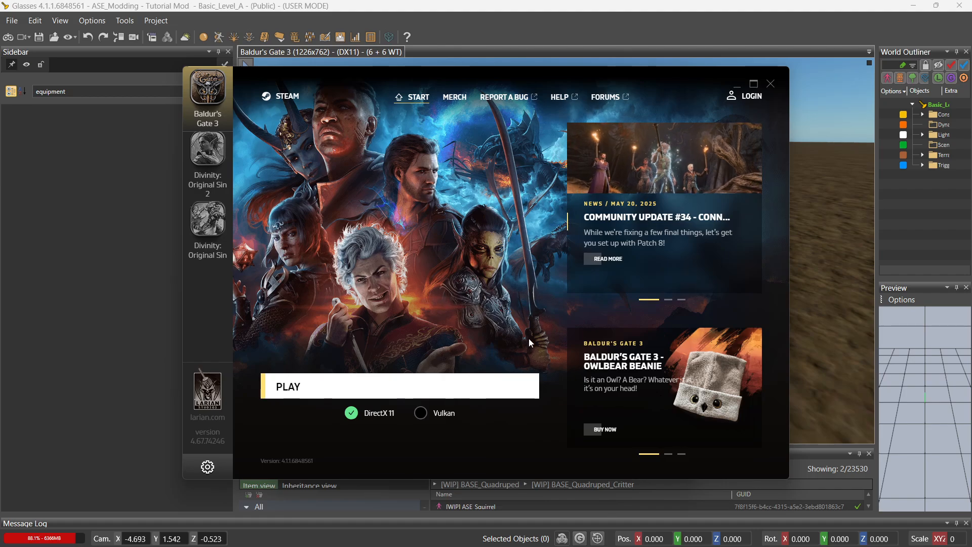
Play Baldur's Gate 3 with DirectX 11 and let loading reach 100%.
{"action": "left_click", "coordinate": [504, 387]}
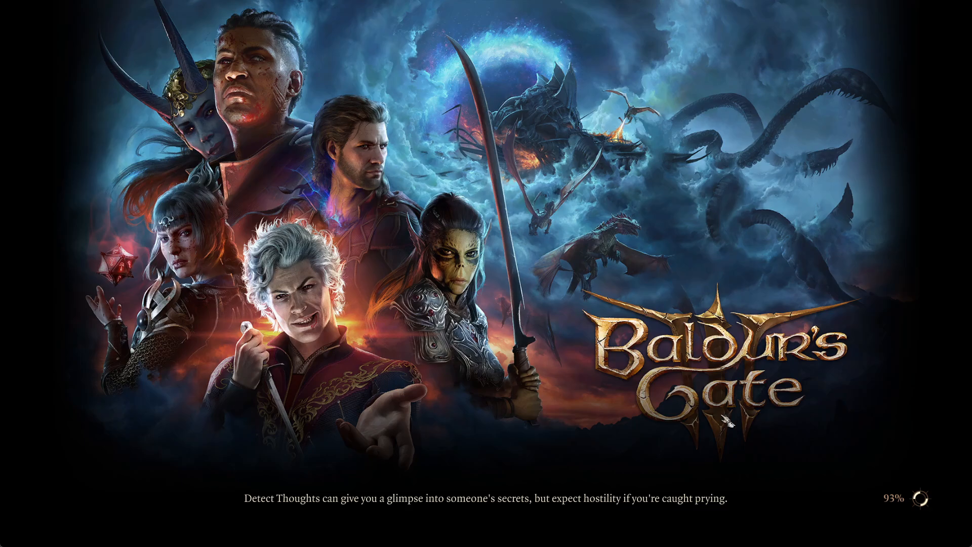
{"action": "key", "text": "super"}
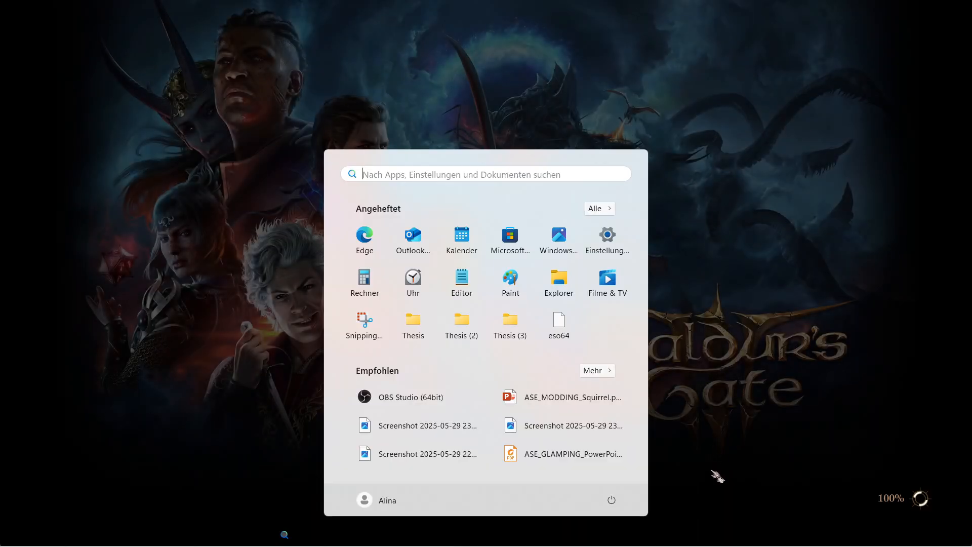
{"action": "mouse_move", "coordinate": [673, 536]}
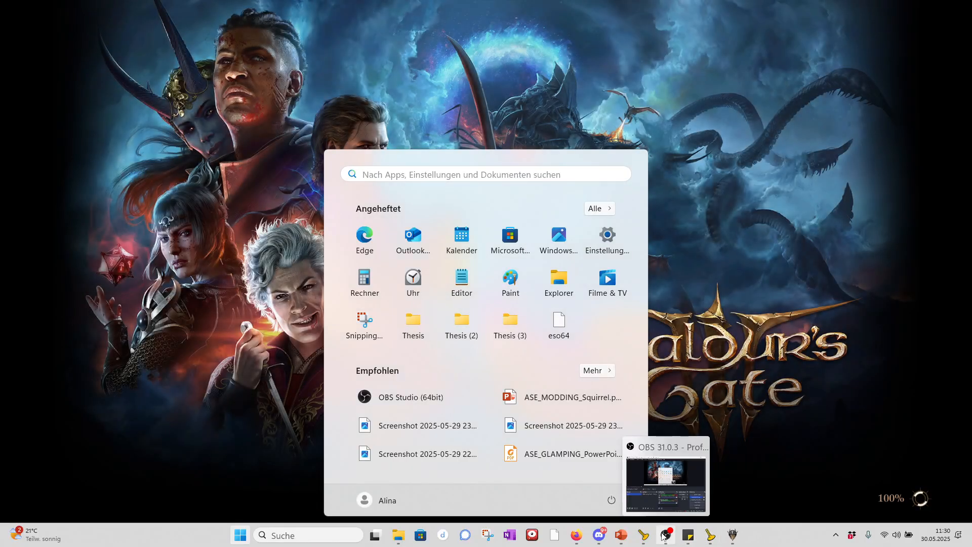
{"action": "mouse_move", "coordinate": [734, 537]}
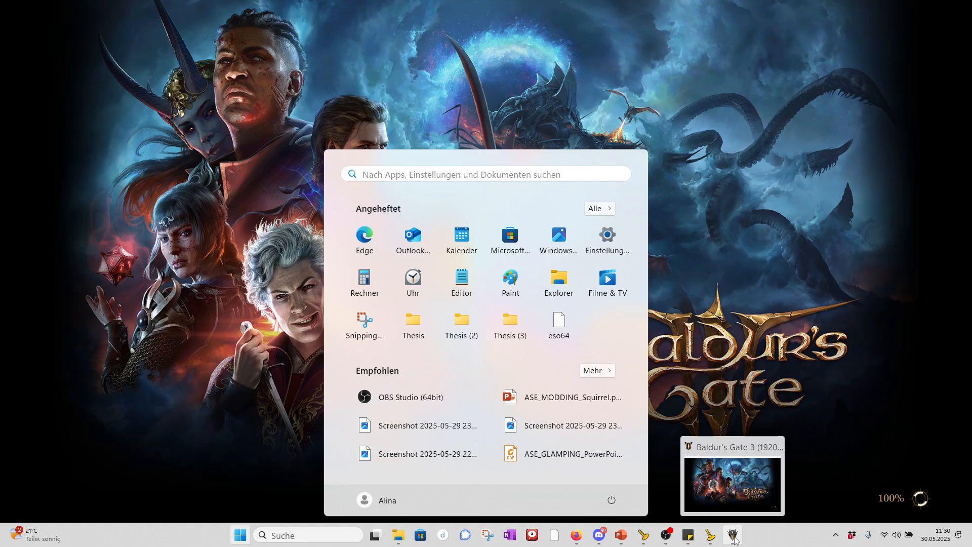